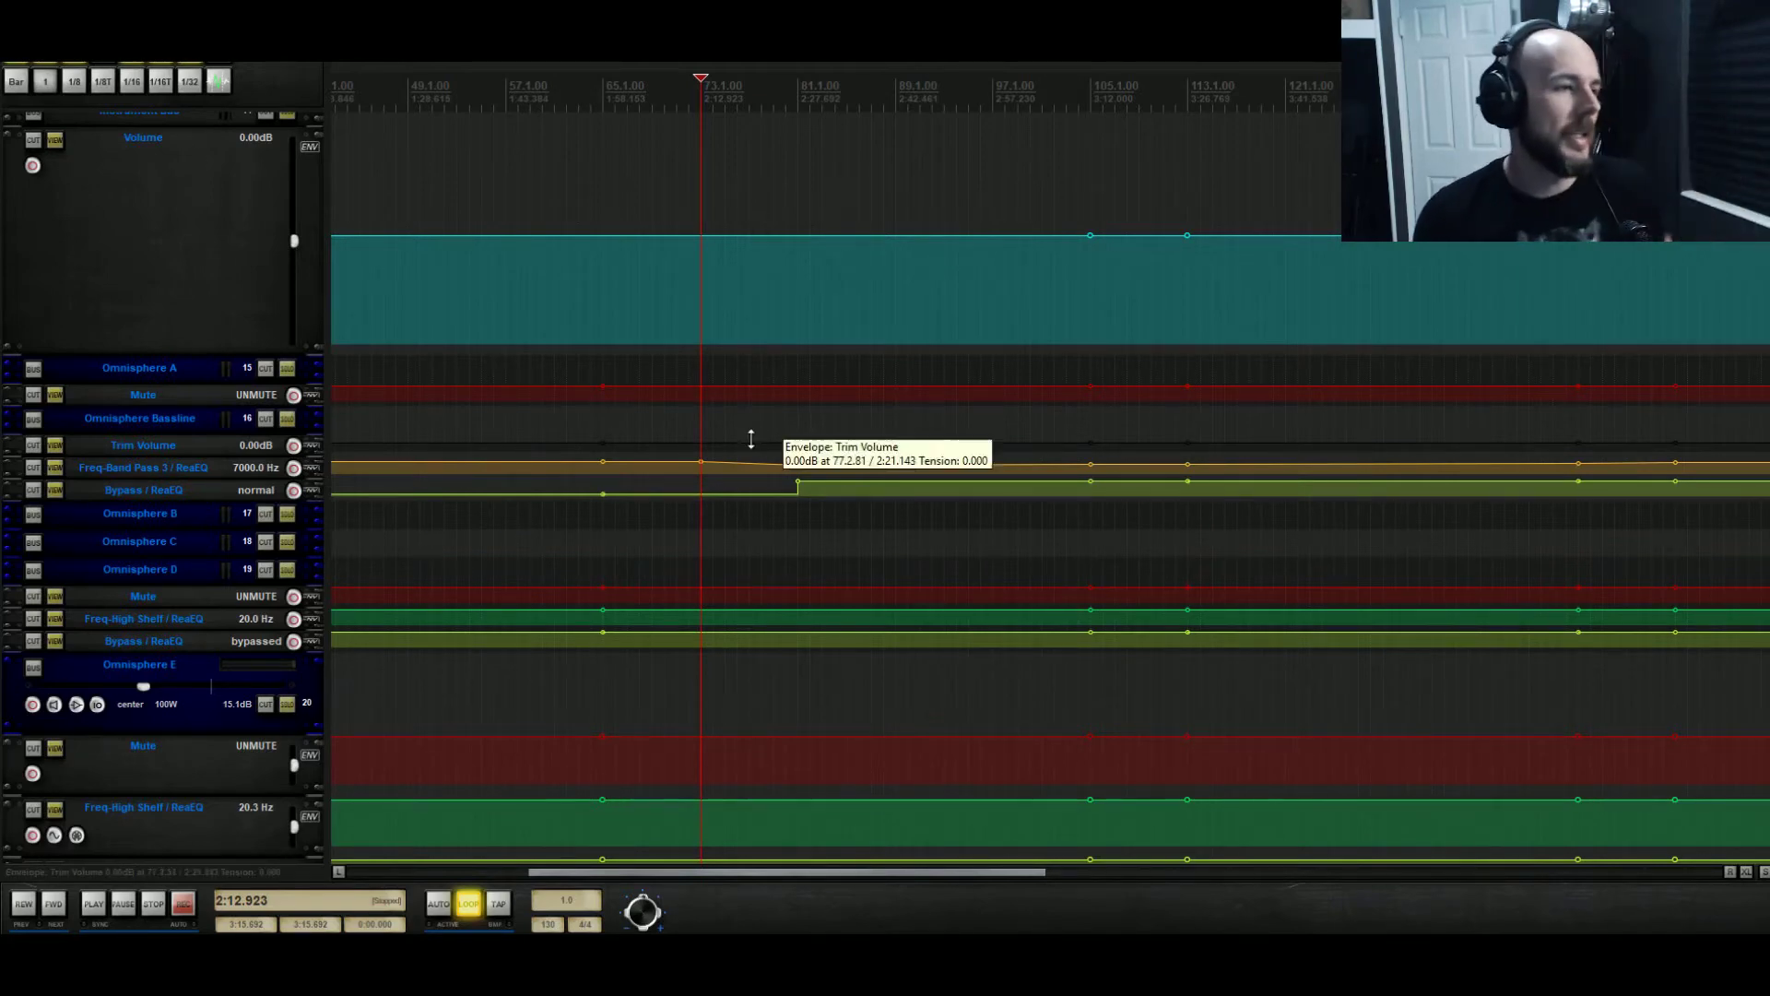
# Insert the Omnisphere Startup track template from the empty area below the last track
pyautogui.scroll(-3, 750, 438)
pyautogui.scroll(-3, 922, 480)
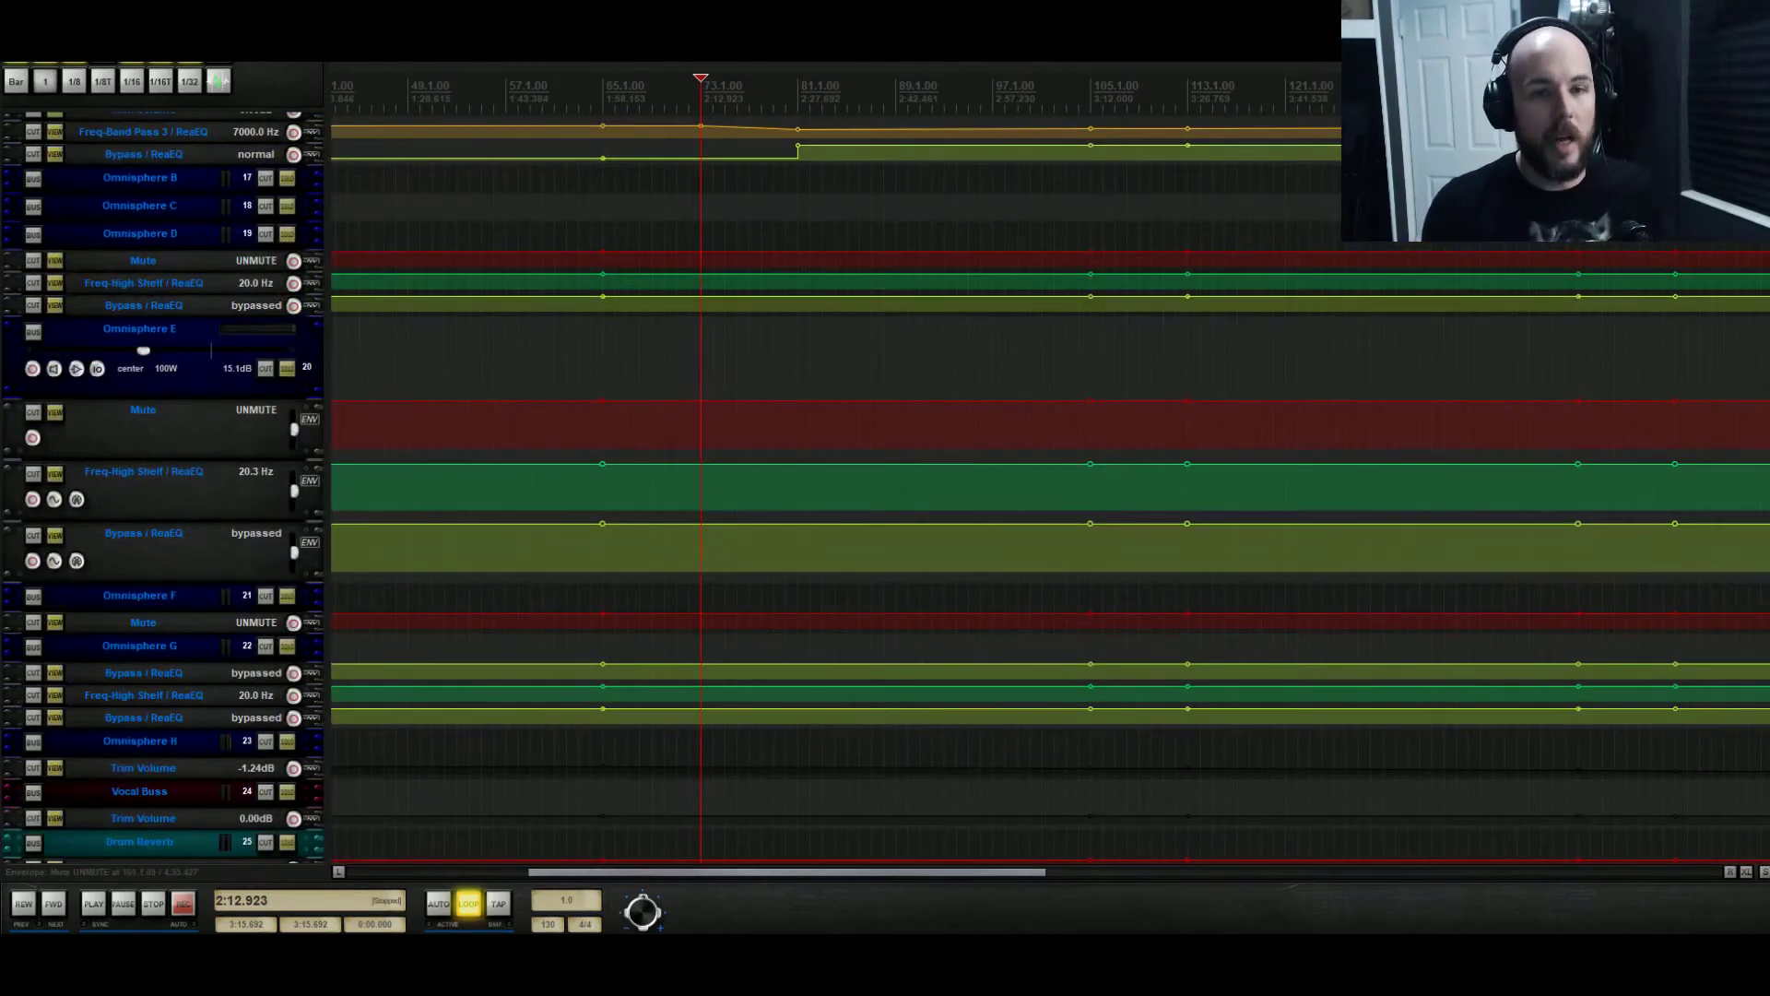
pyautogui.scroll(-20, 922, 480)
pyautogui.rightClick(170, 837)
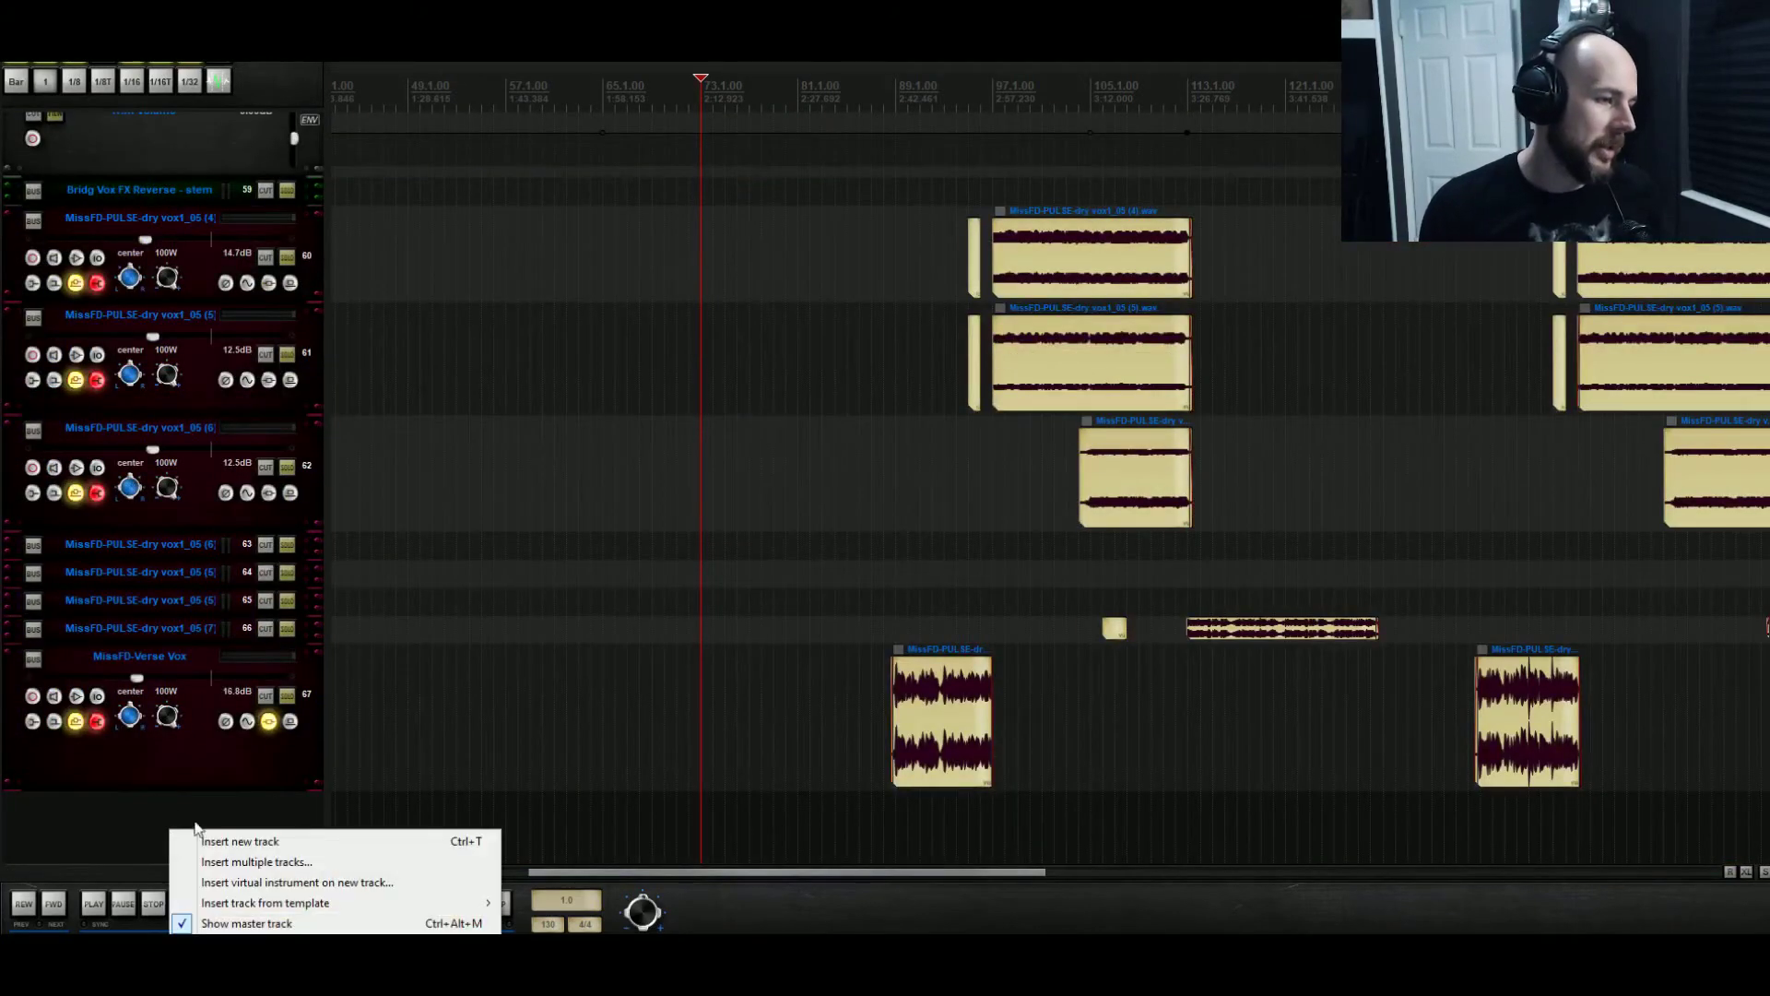
pyautogui.moveTo(345, 903)
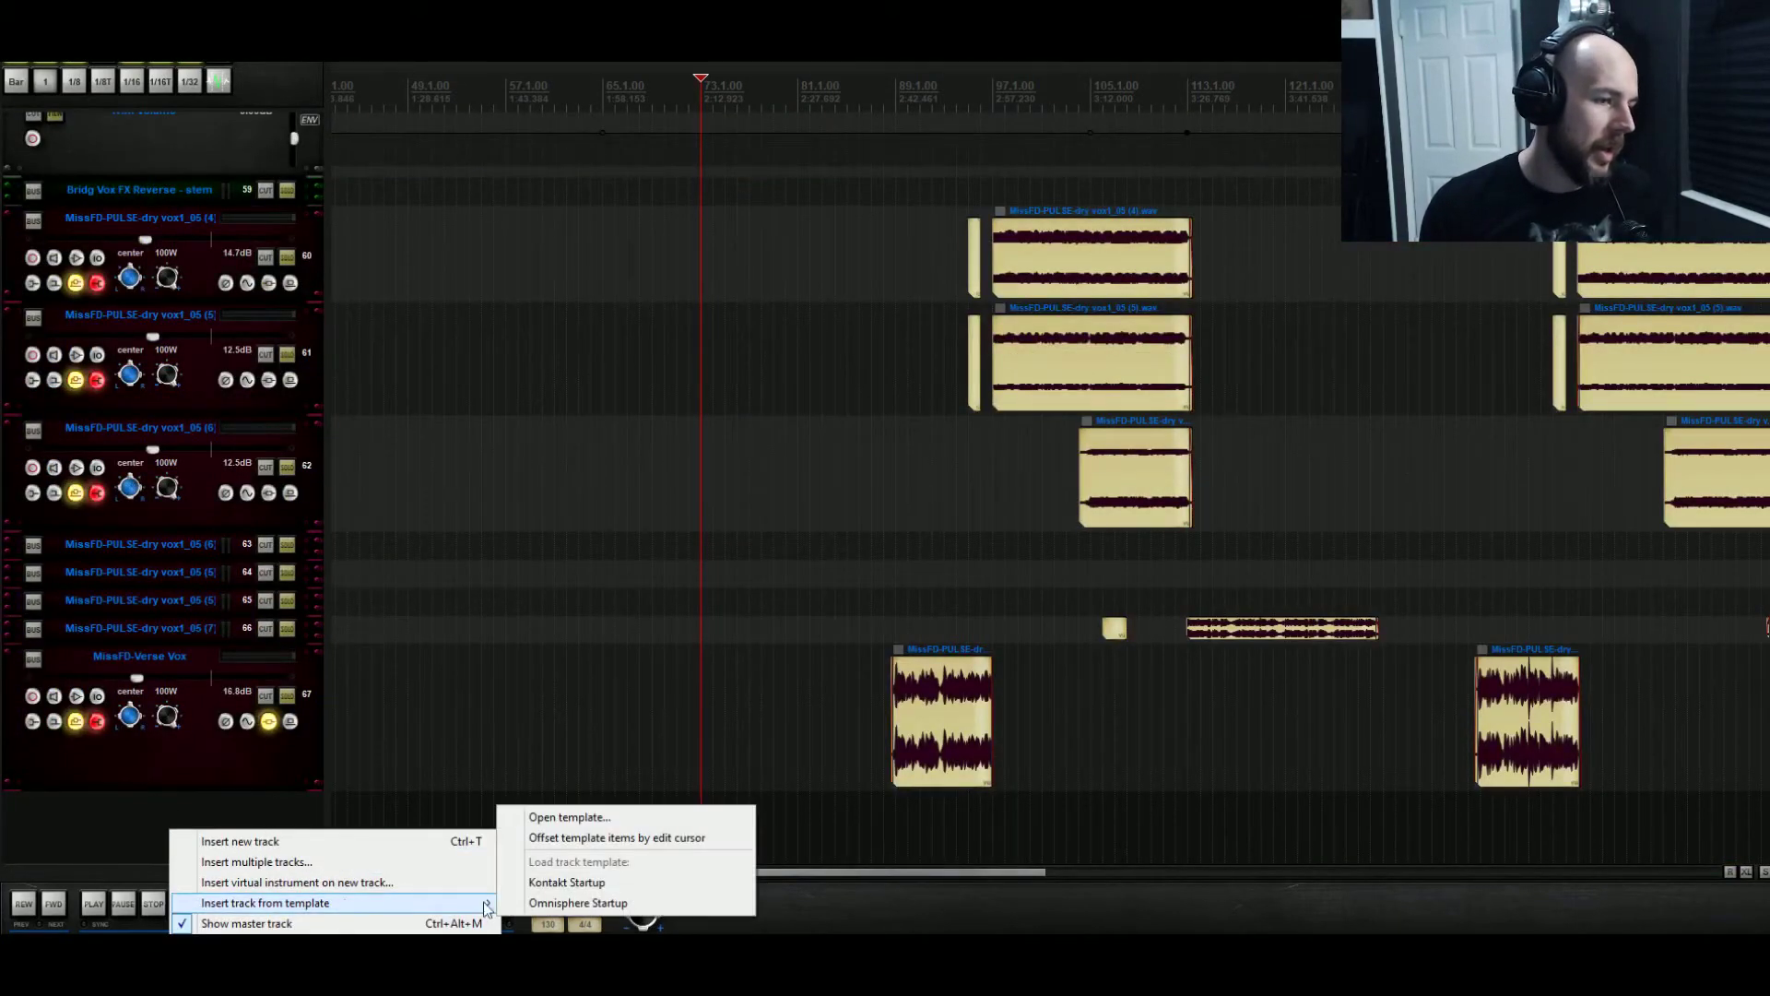
pyautogui.click(580, 907)
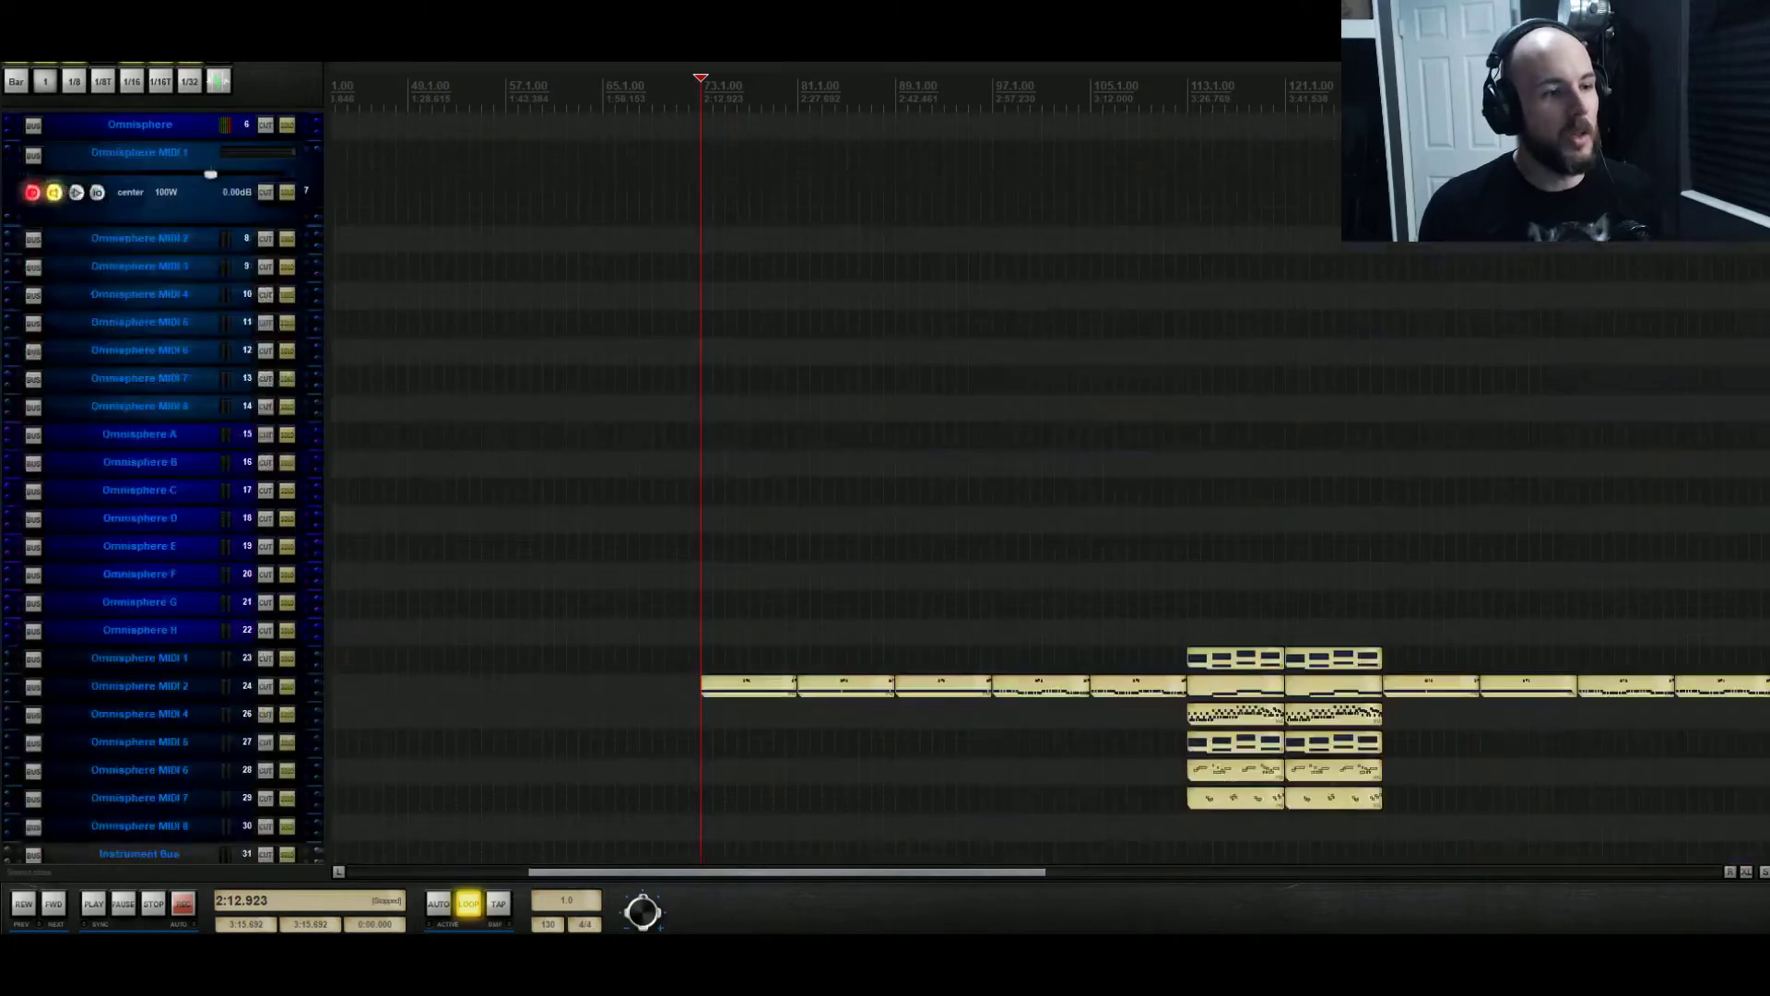
# Enlarge the new Omnisphere track, open its Omnisphere plugin and show layer A of the default patch
pyautogui.scroll(5, 323, 281)
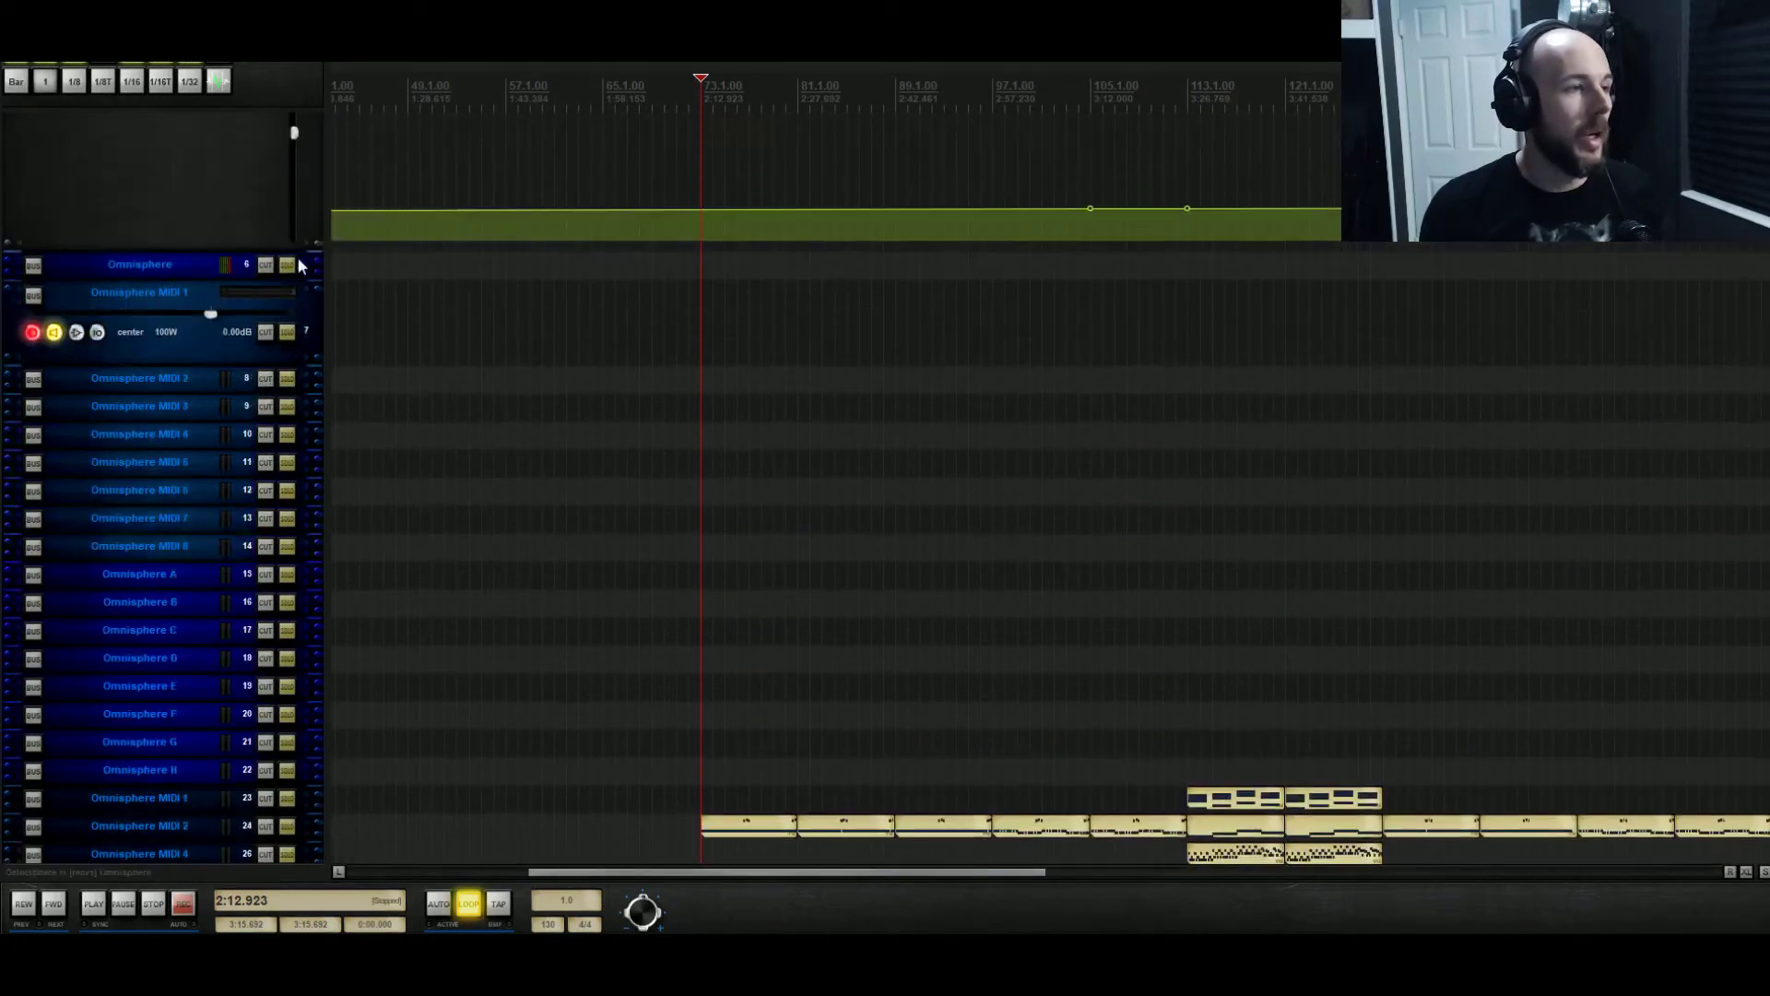
pyautogui.moveTo(205, 279); pyautogui.dragTo(217, 355)
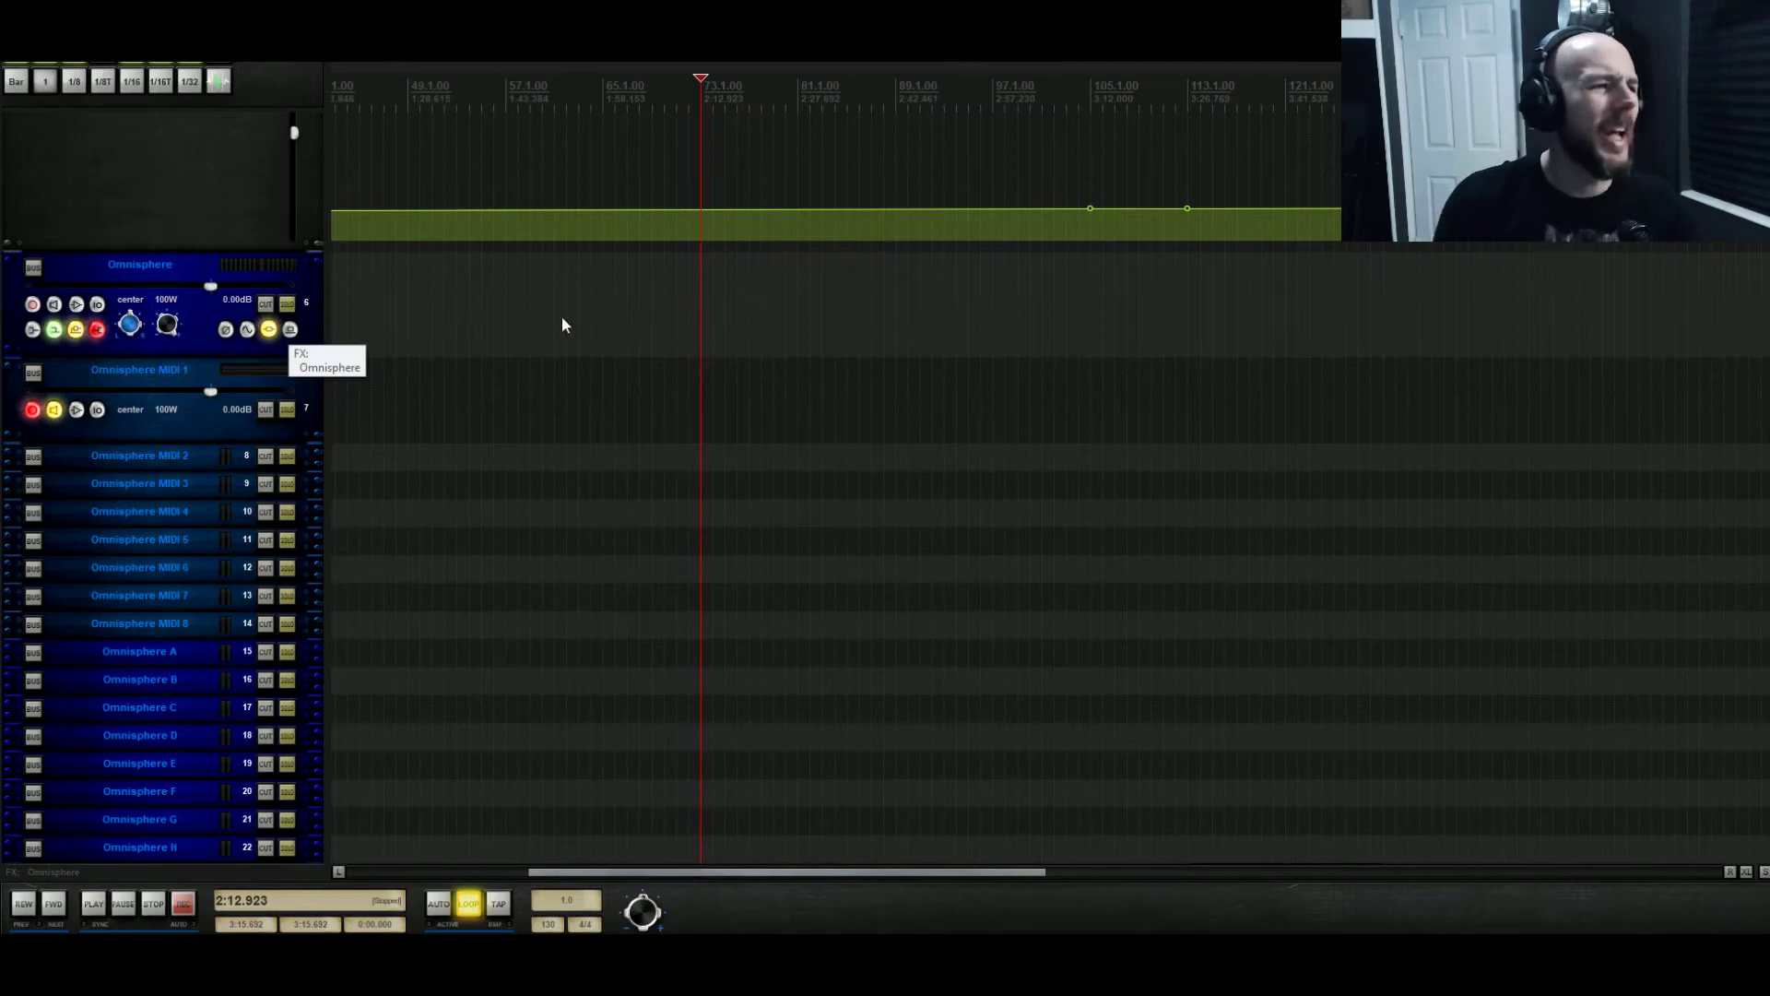
pyautogui.hotkey('shift', 'f')
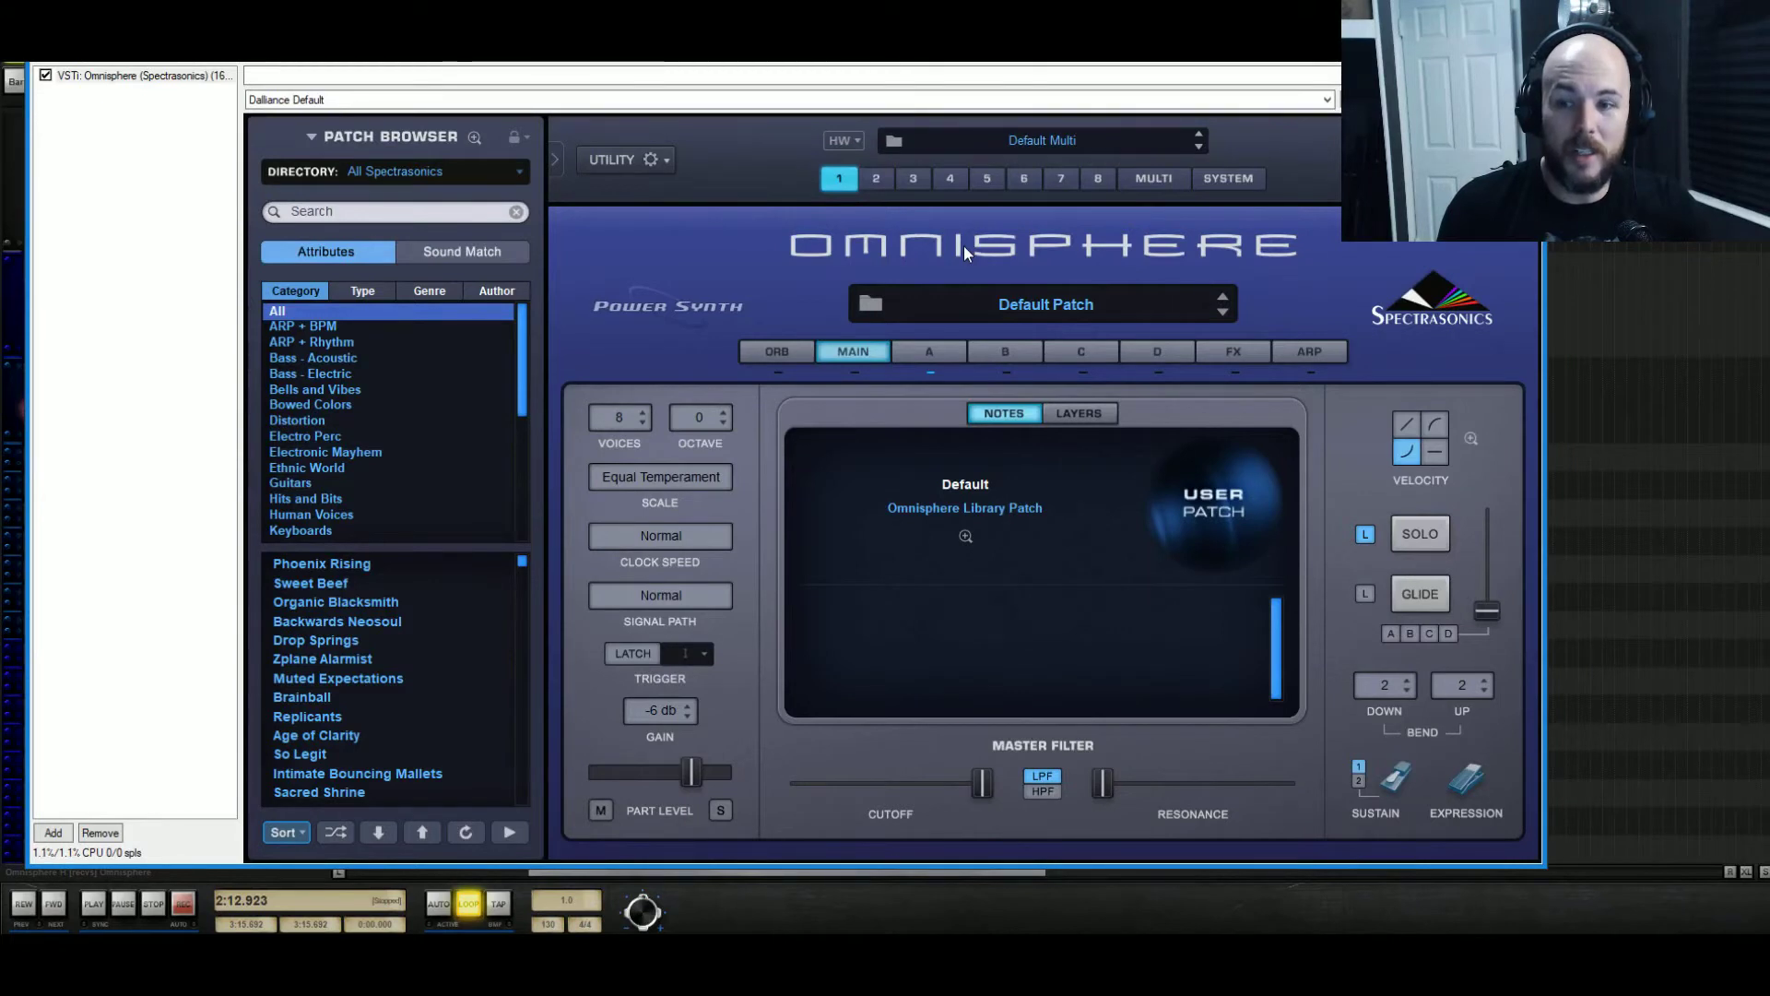
pyautogui.click(914, 355)
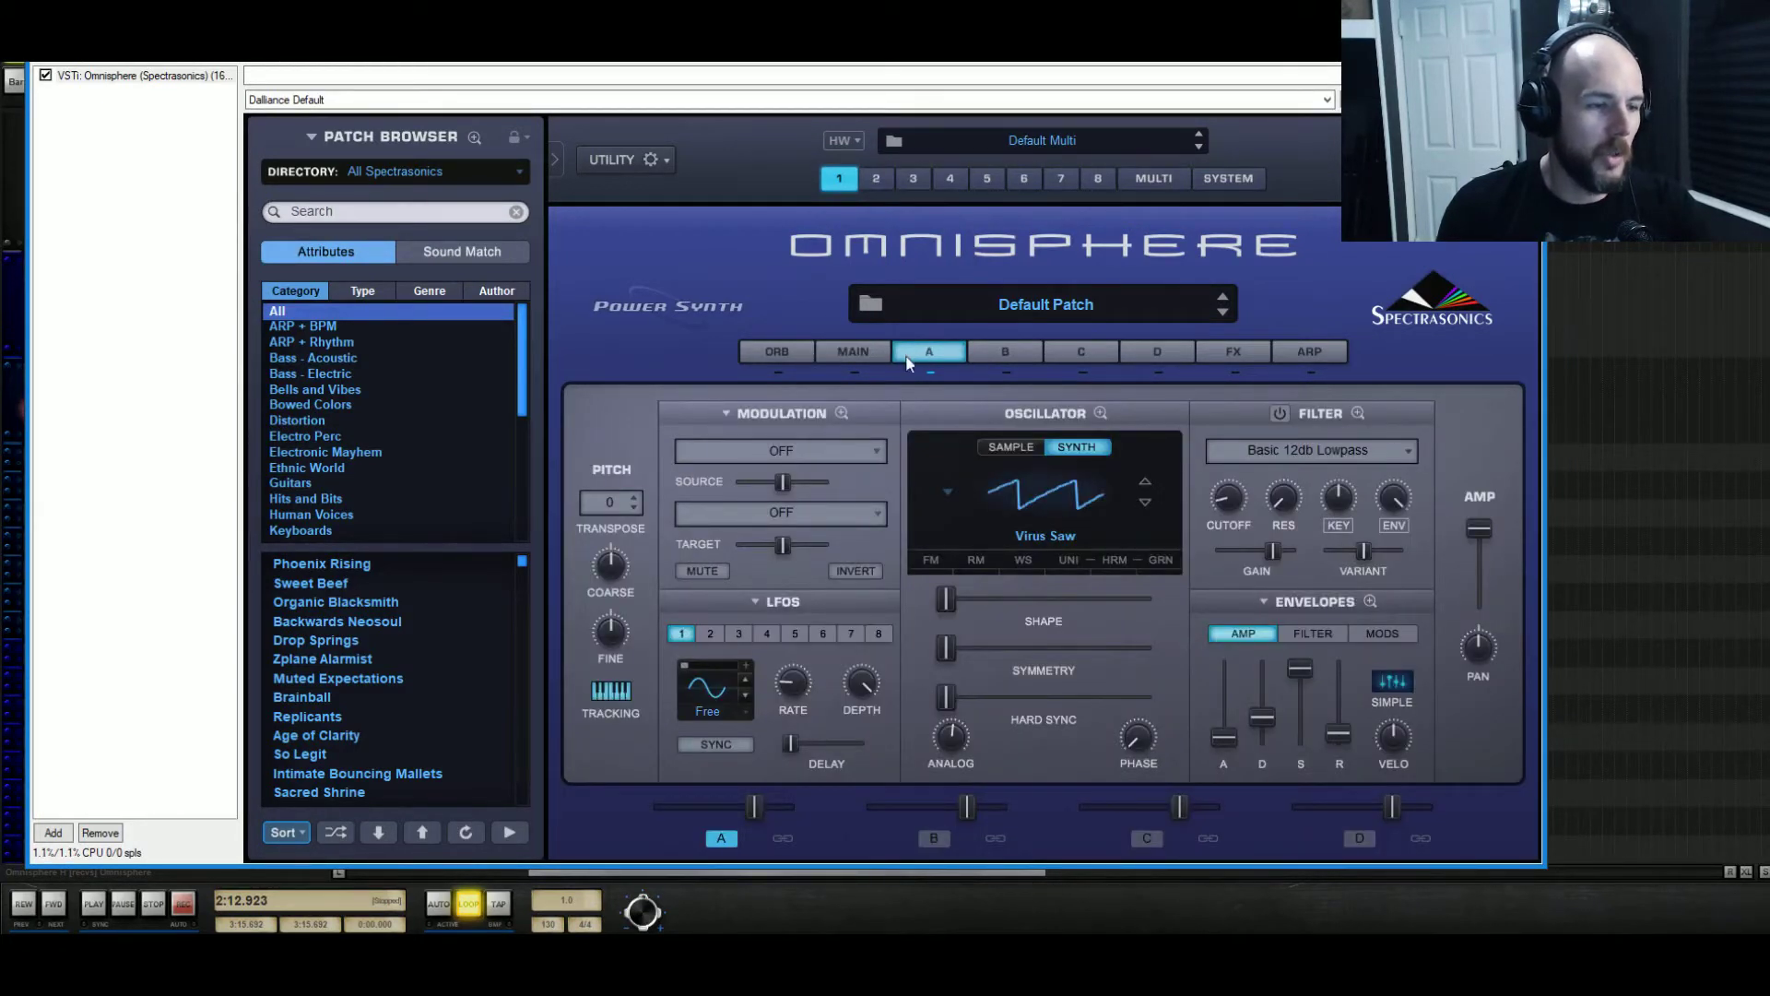
# Open the full patch browser and set its directory to Hardware Library
pyautogui.click(885, 304)
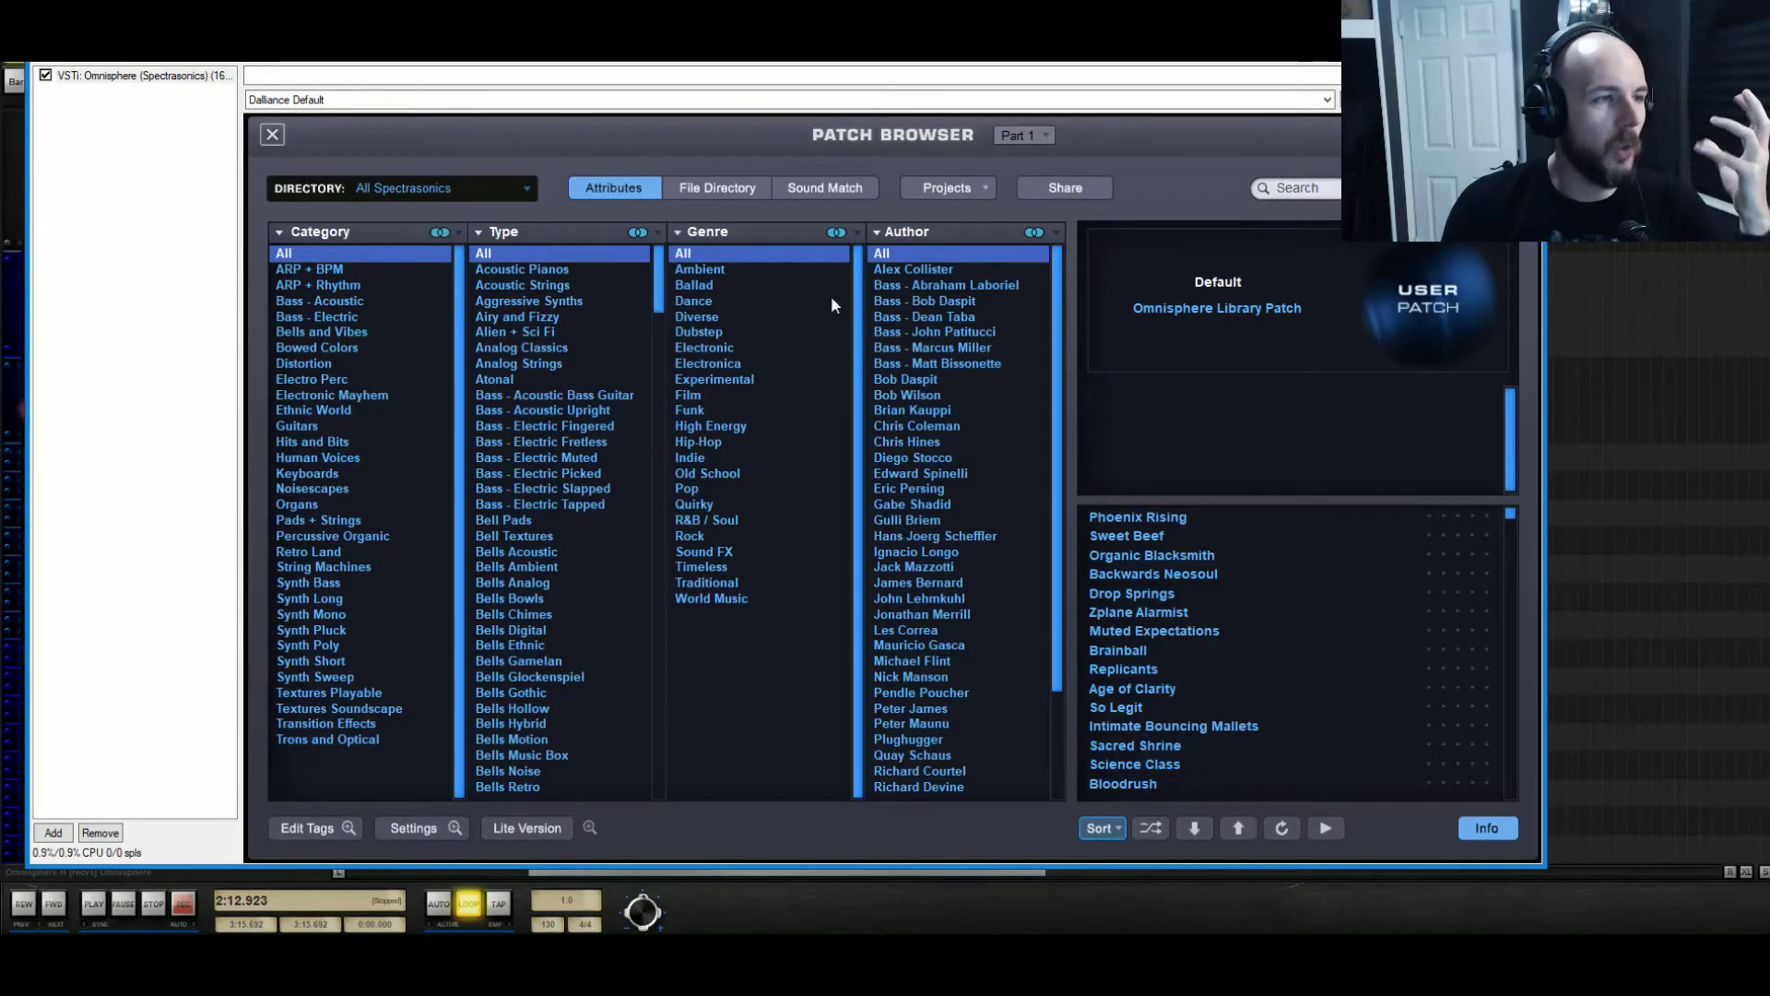
pyautogui.click(451, 186)
pyautogui.click(496, 265)
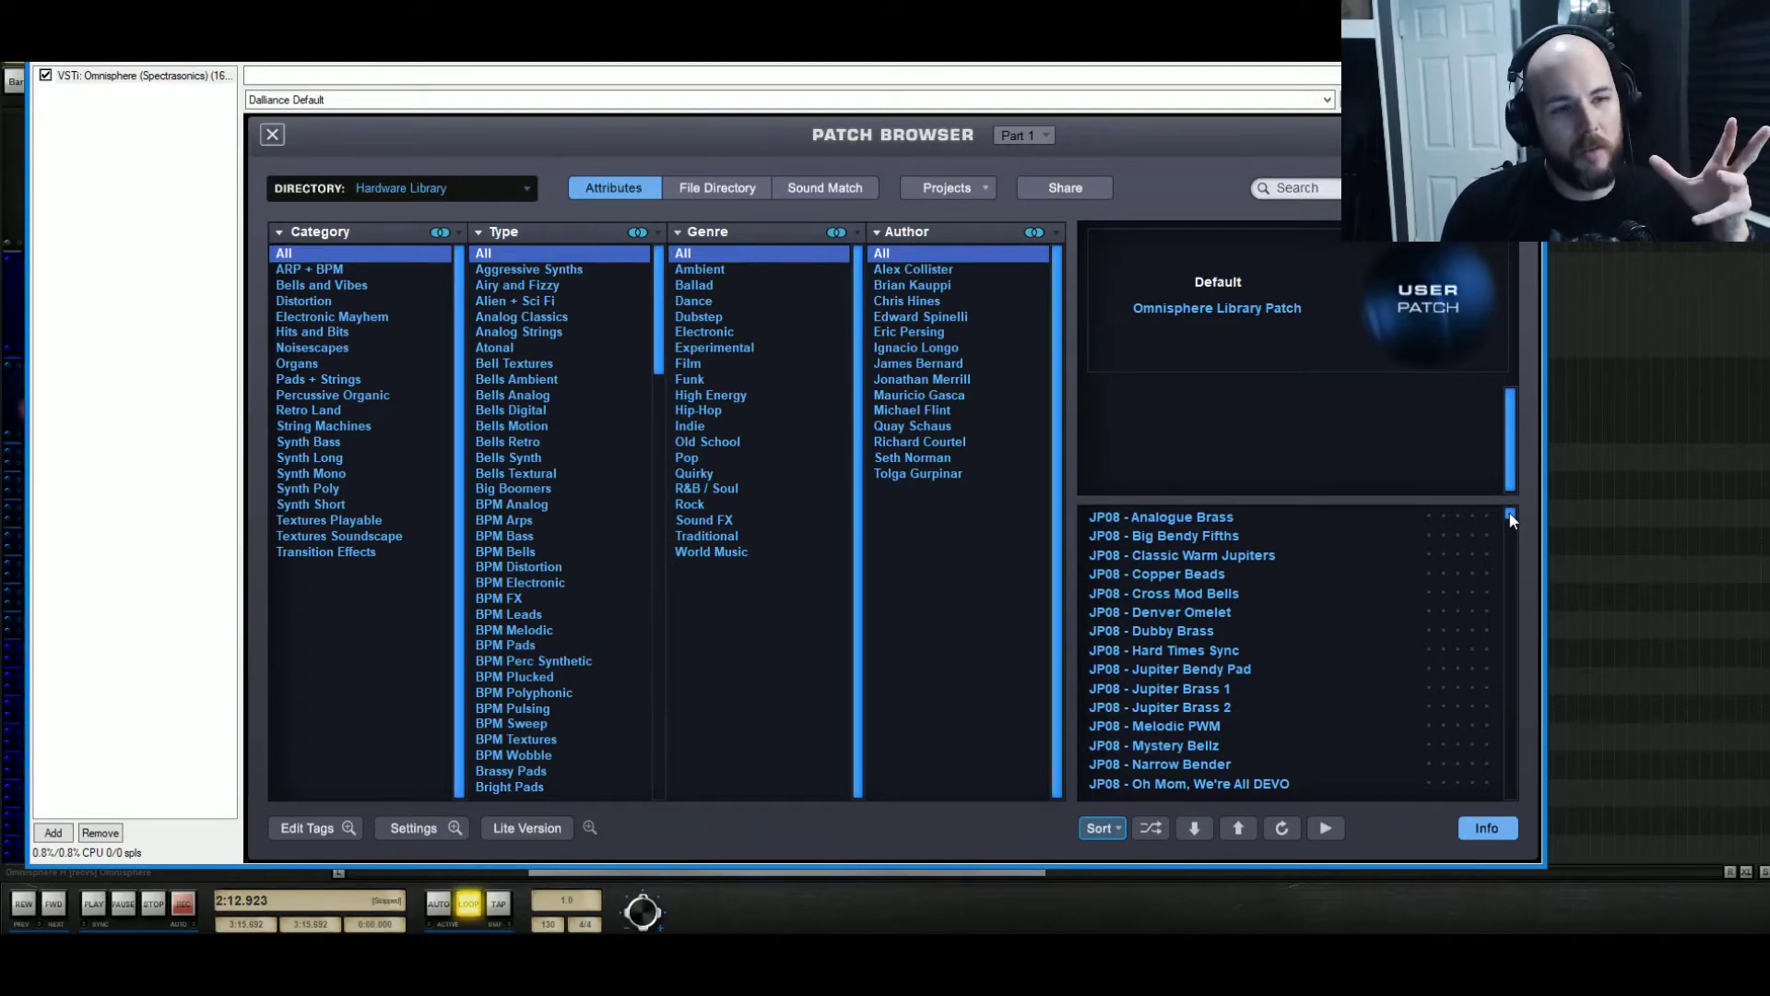
# Audition the JP08 - Analogue Brass and JP08 - Dubby Brass patches, and inspect layer B of Dubby Brass
pyautogui.click(1152, 518)
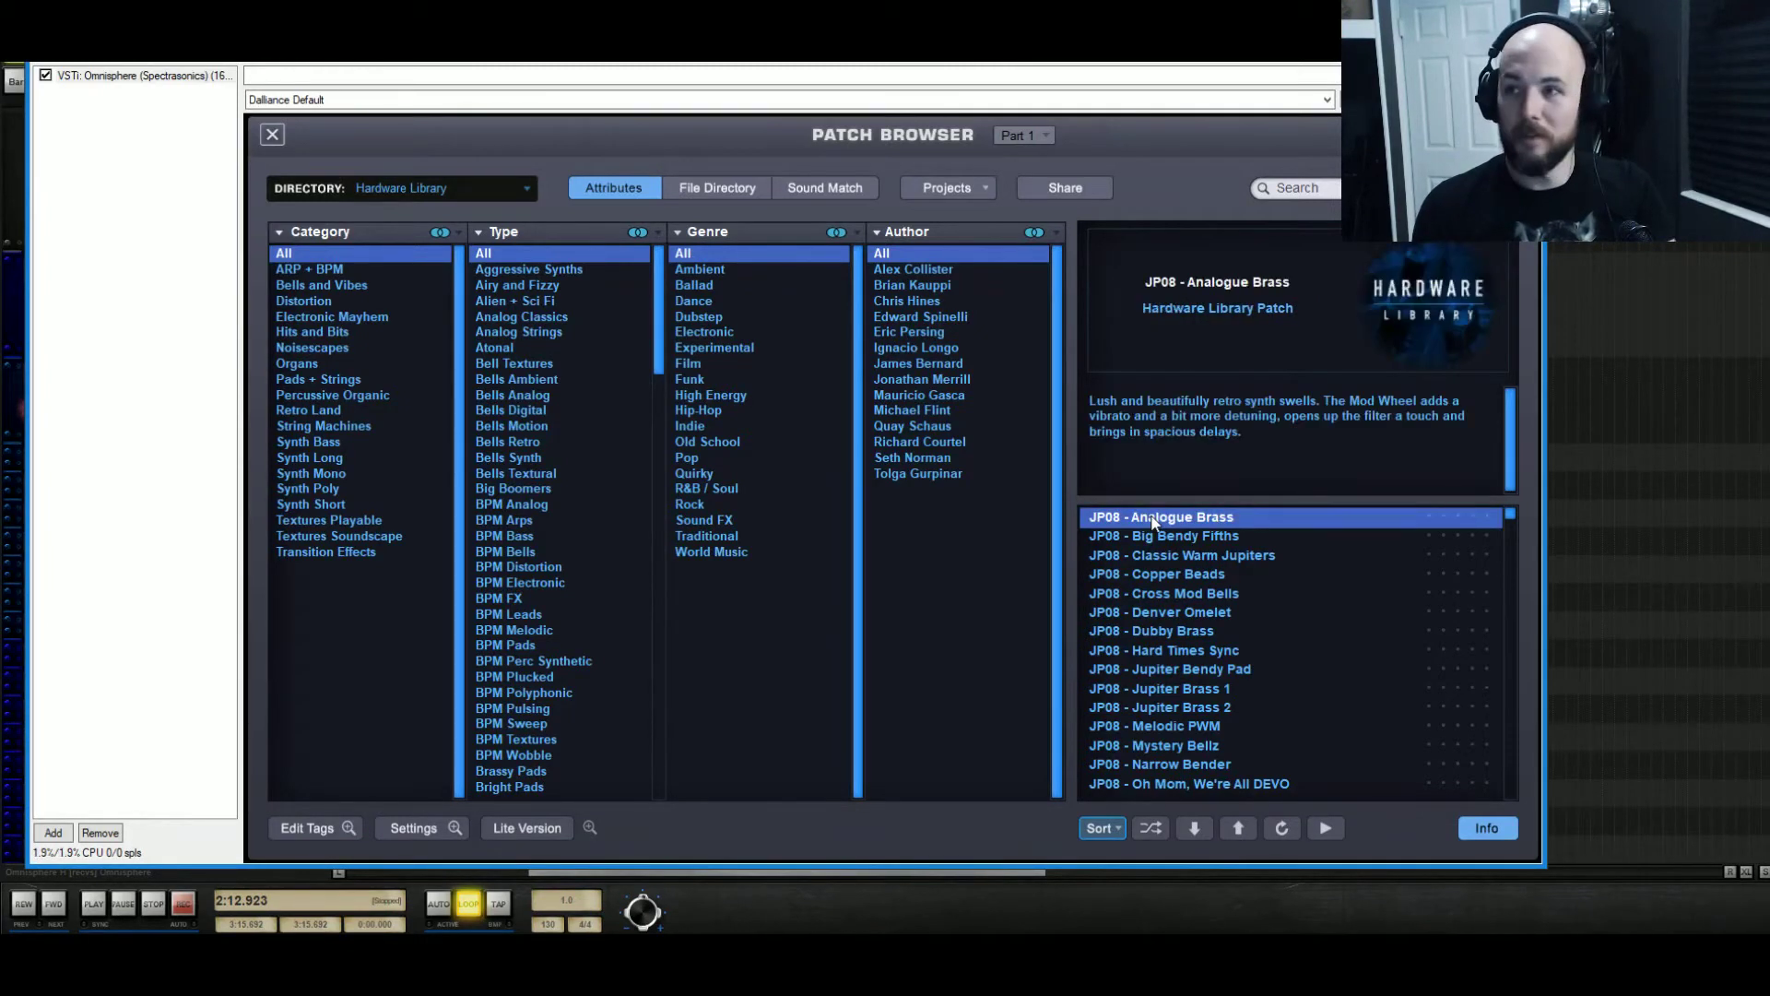
pyautogui.click(1221, 633)
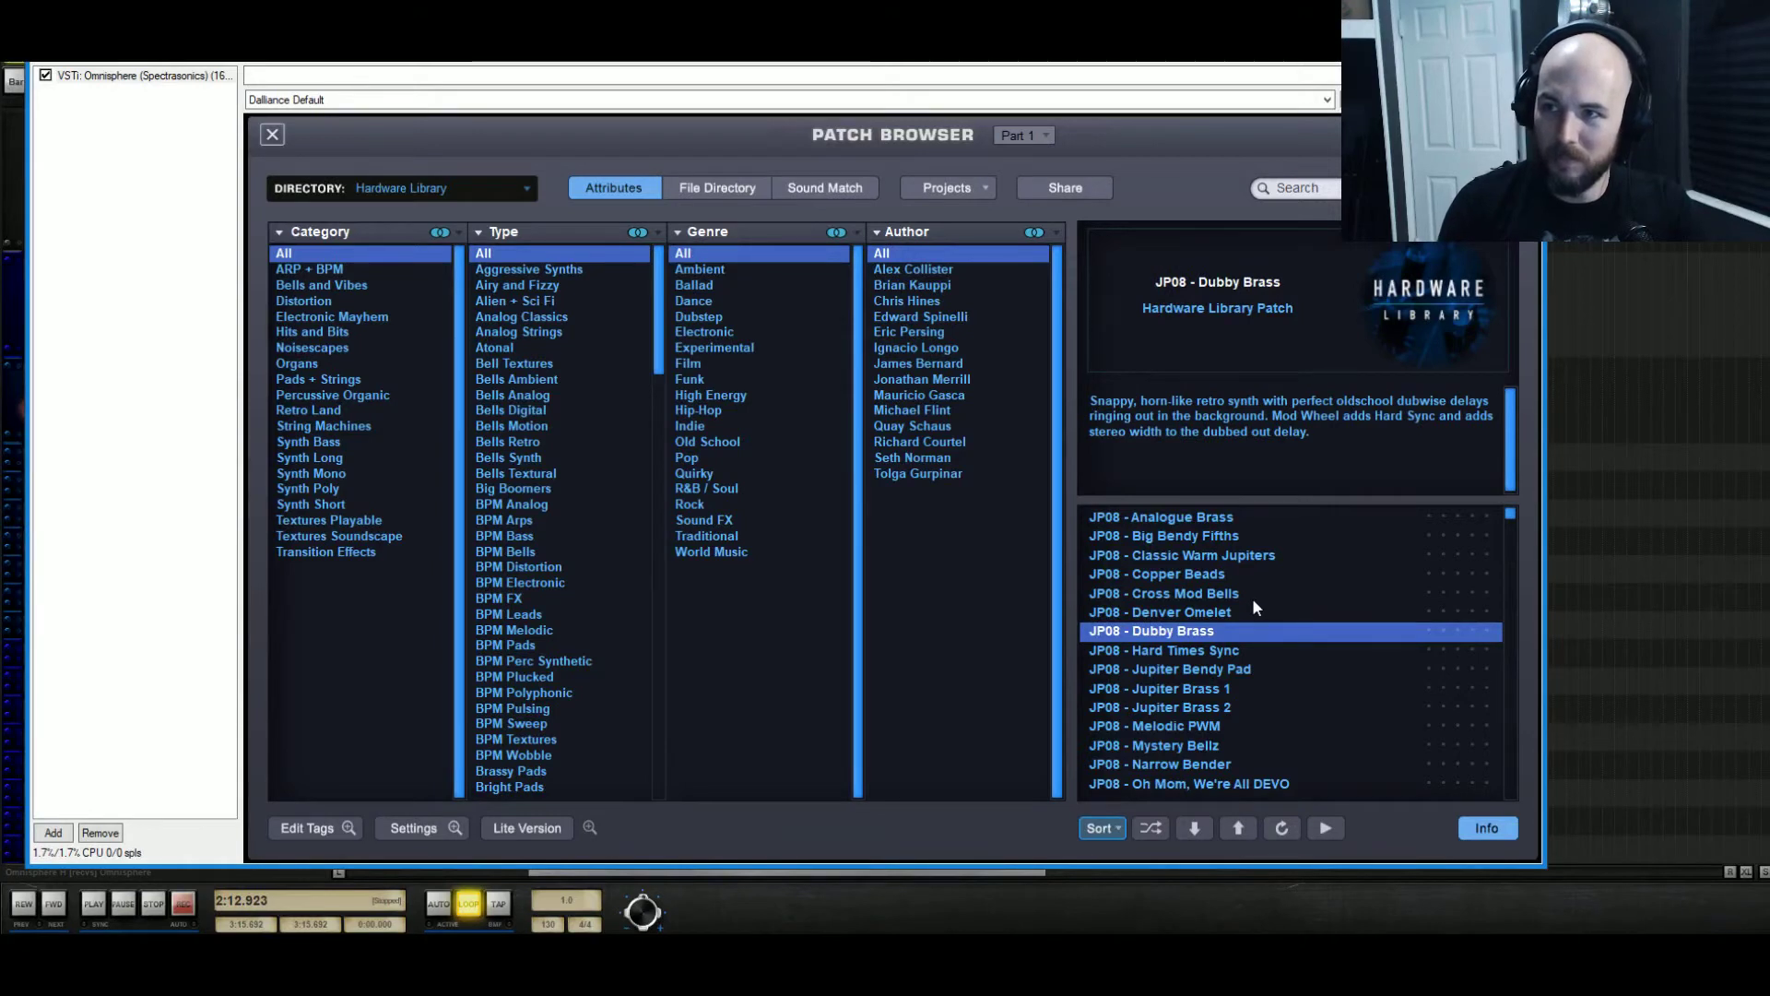
pyautogui.scroll(-7, 1202, 576)
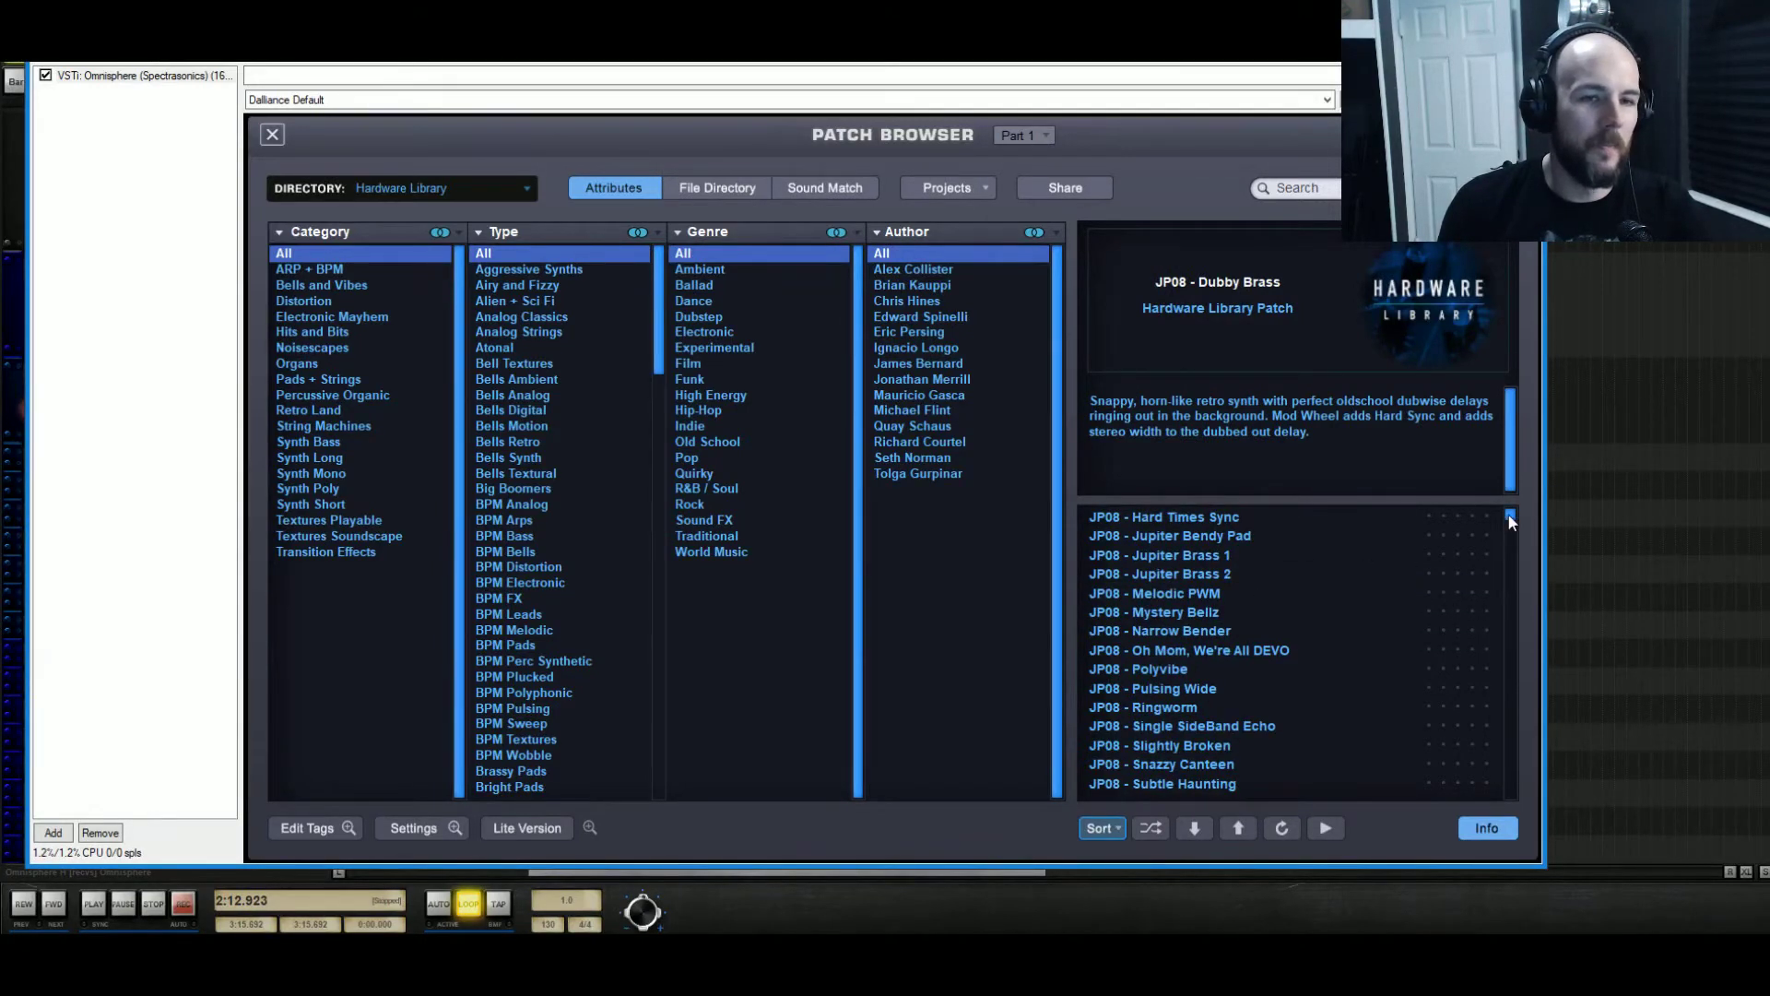
pyautogui.scroll(-2, 1508, 515)
pyautogui.click(273, 135)
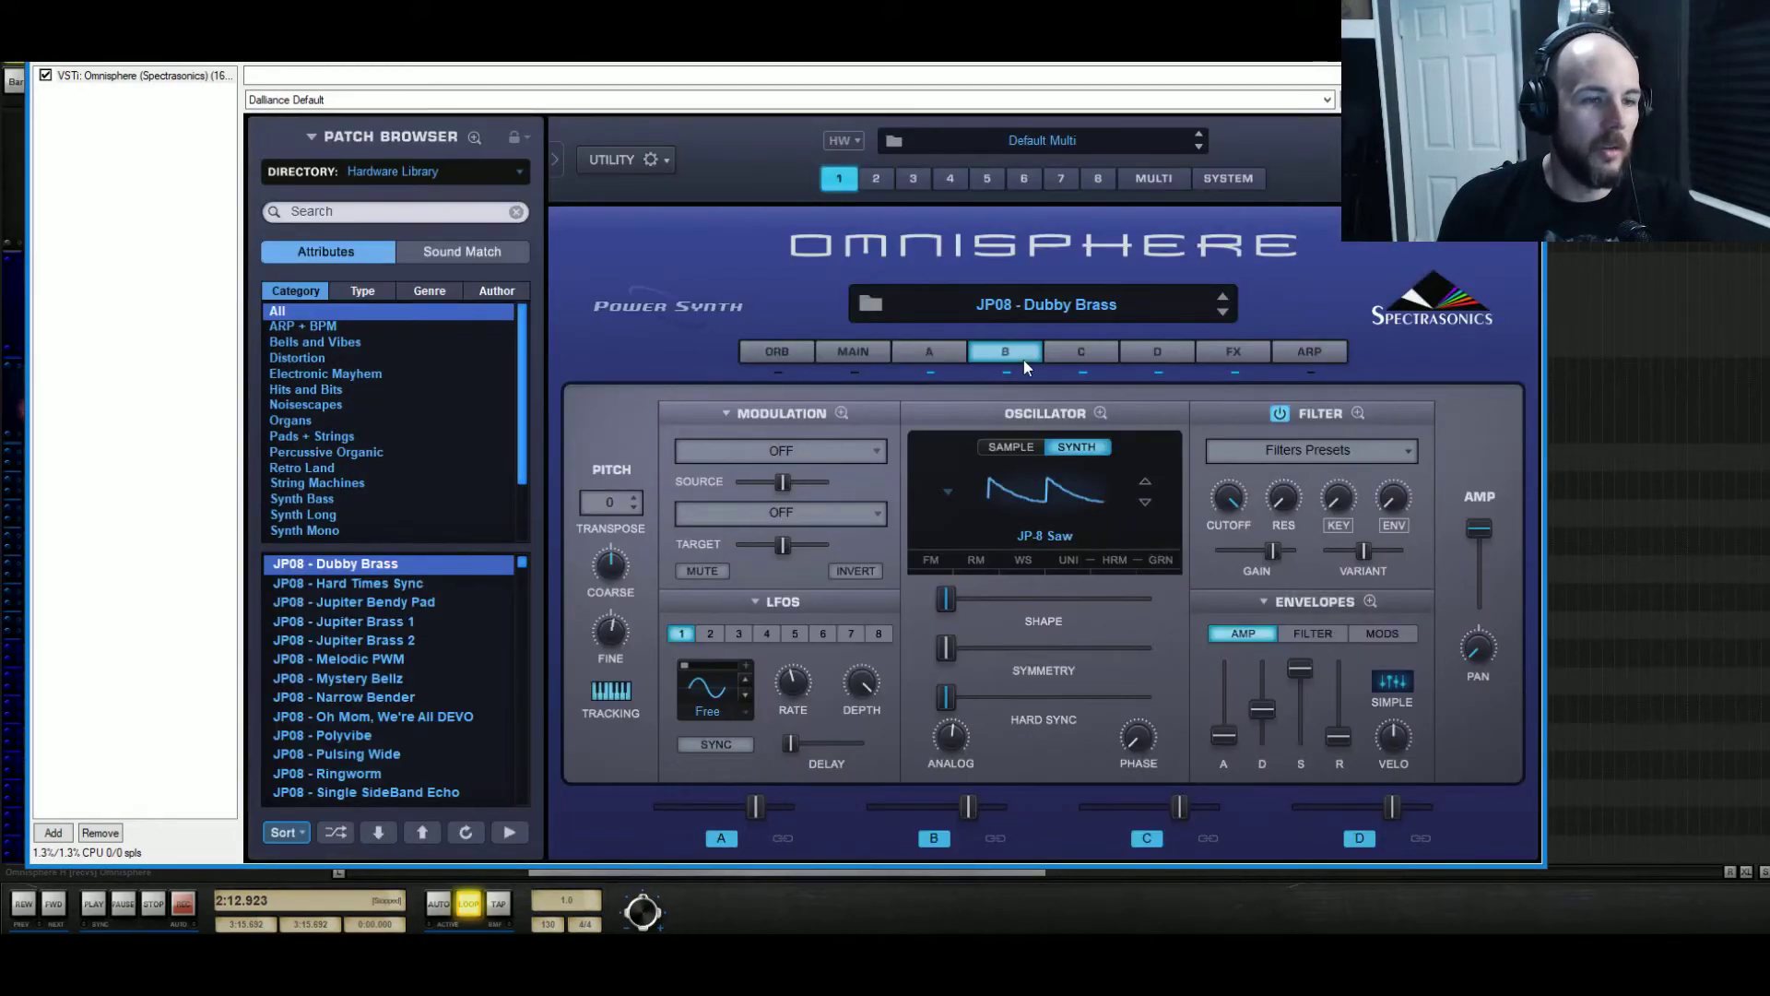
# Reopen the full patch browser and load the KPRO - Stranger Thingie patch to audition it
pyautogui.click(872, 303)
pyautogui.moveTo(1508, 513); pyautogui.dragTo(1519, 564)
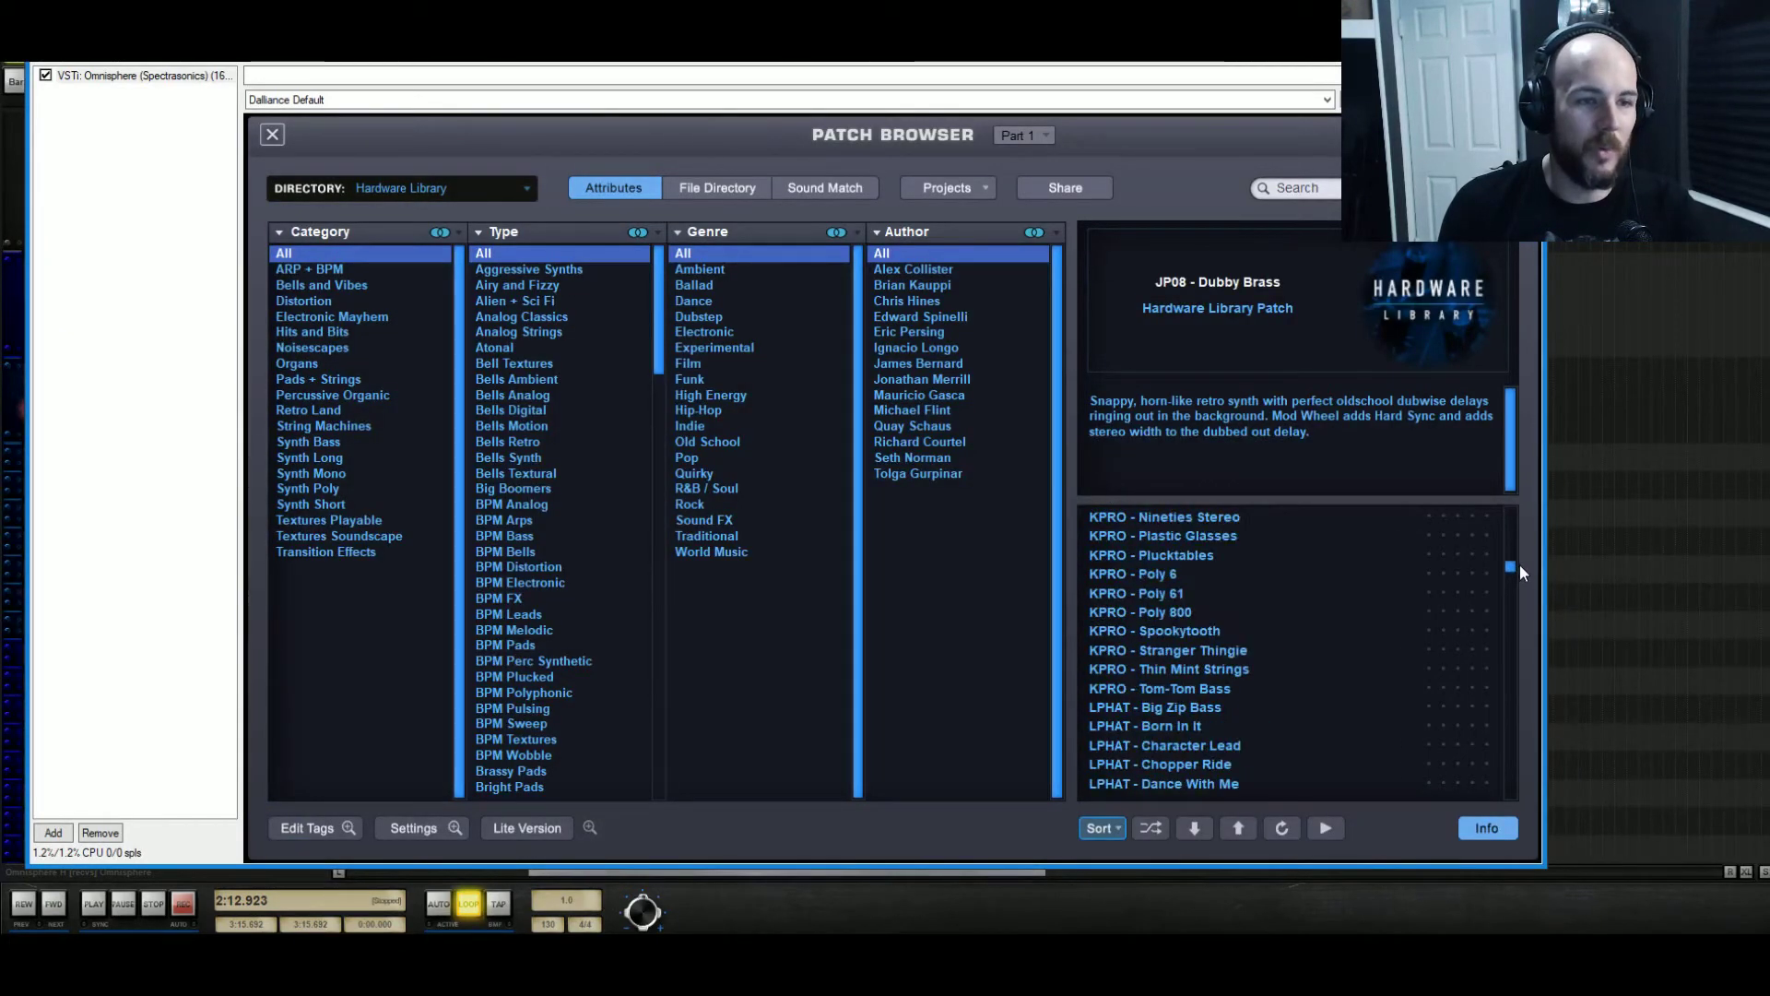
pyautogui.click(1208, 651)
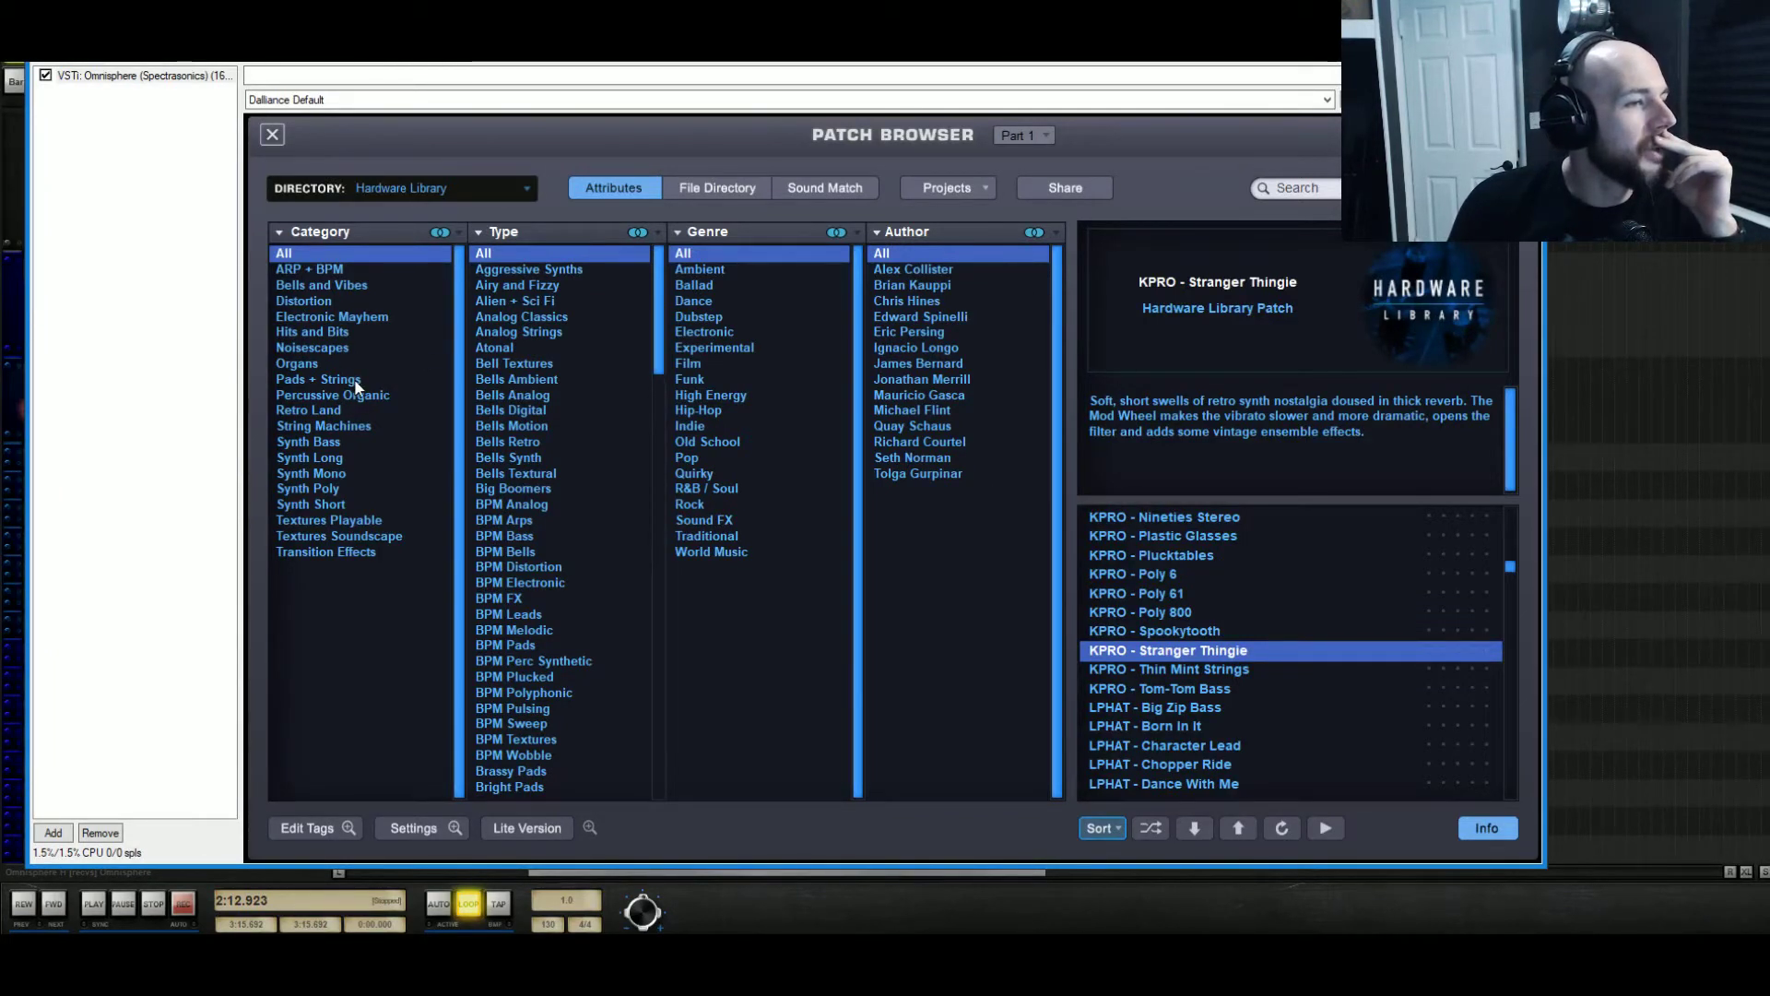
# Filter the patches to Textures Soundscape, audition the KMINI entries, load KMINI - Mystery Rings Lo and close the plugin window
pyautogui.click(362, 534)
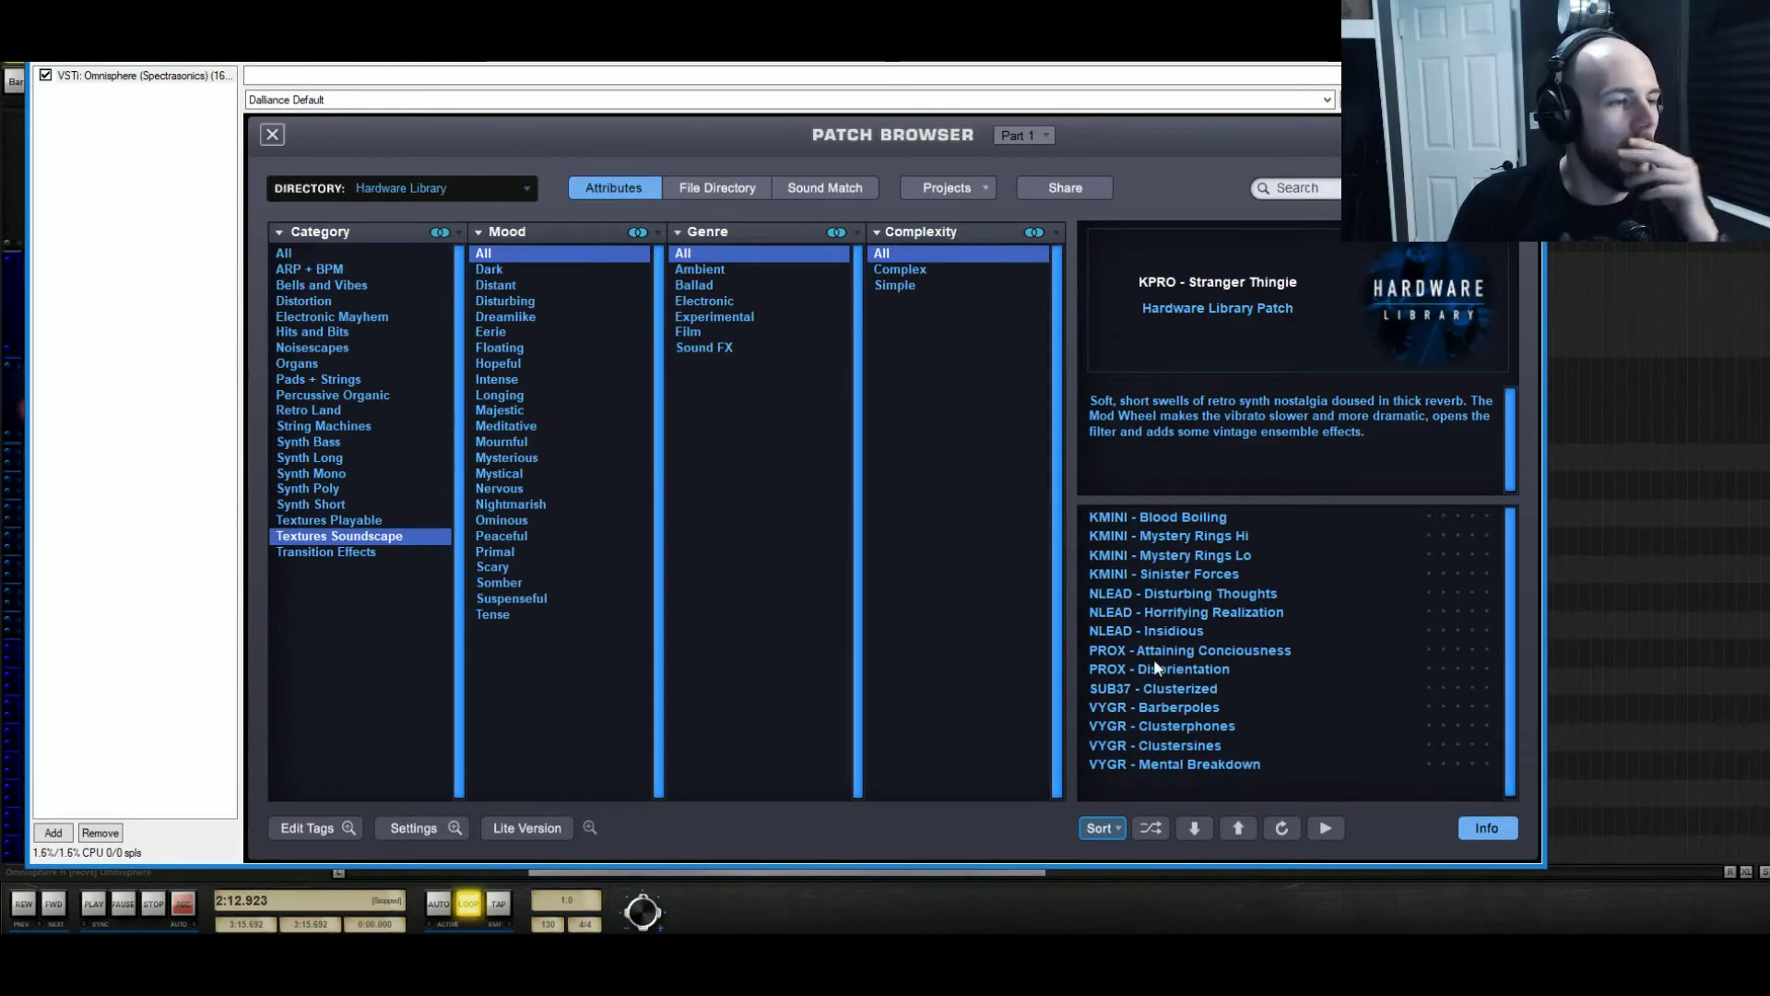
pyautogui.click(1211, 521)
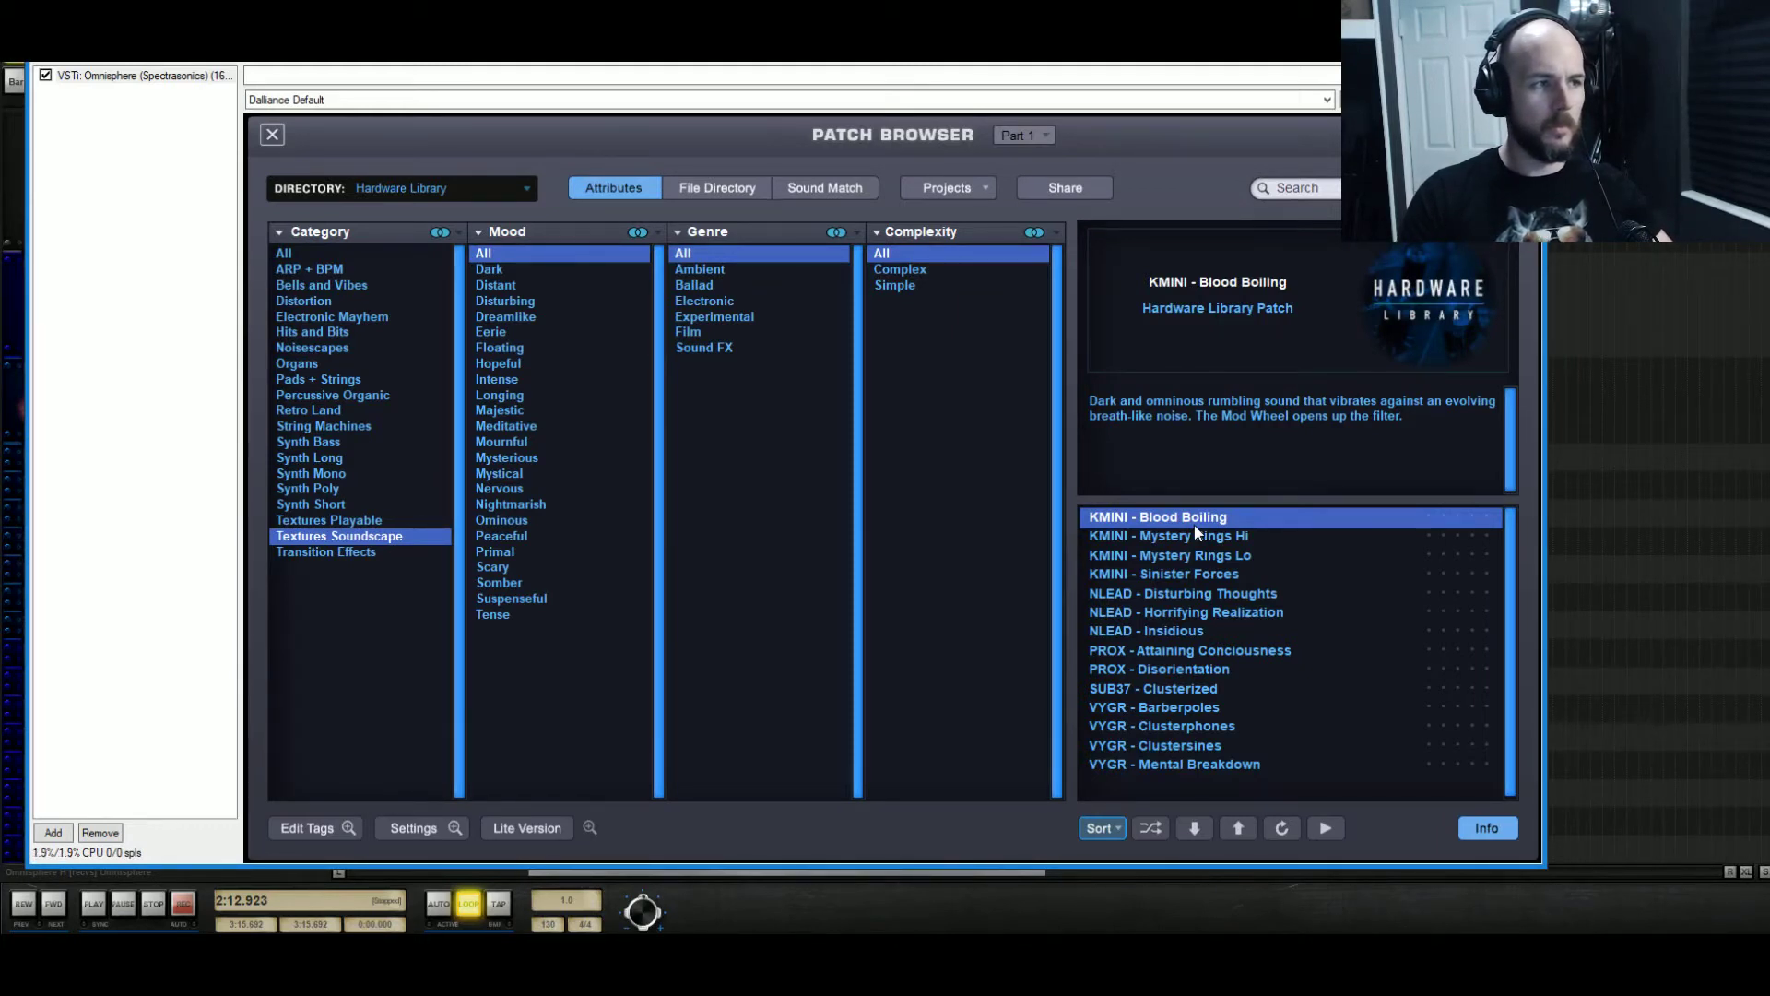
pyautogui.click(1182, 538)
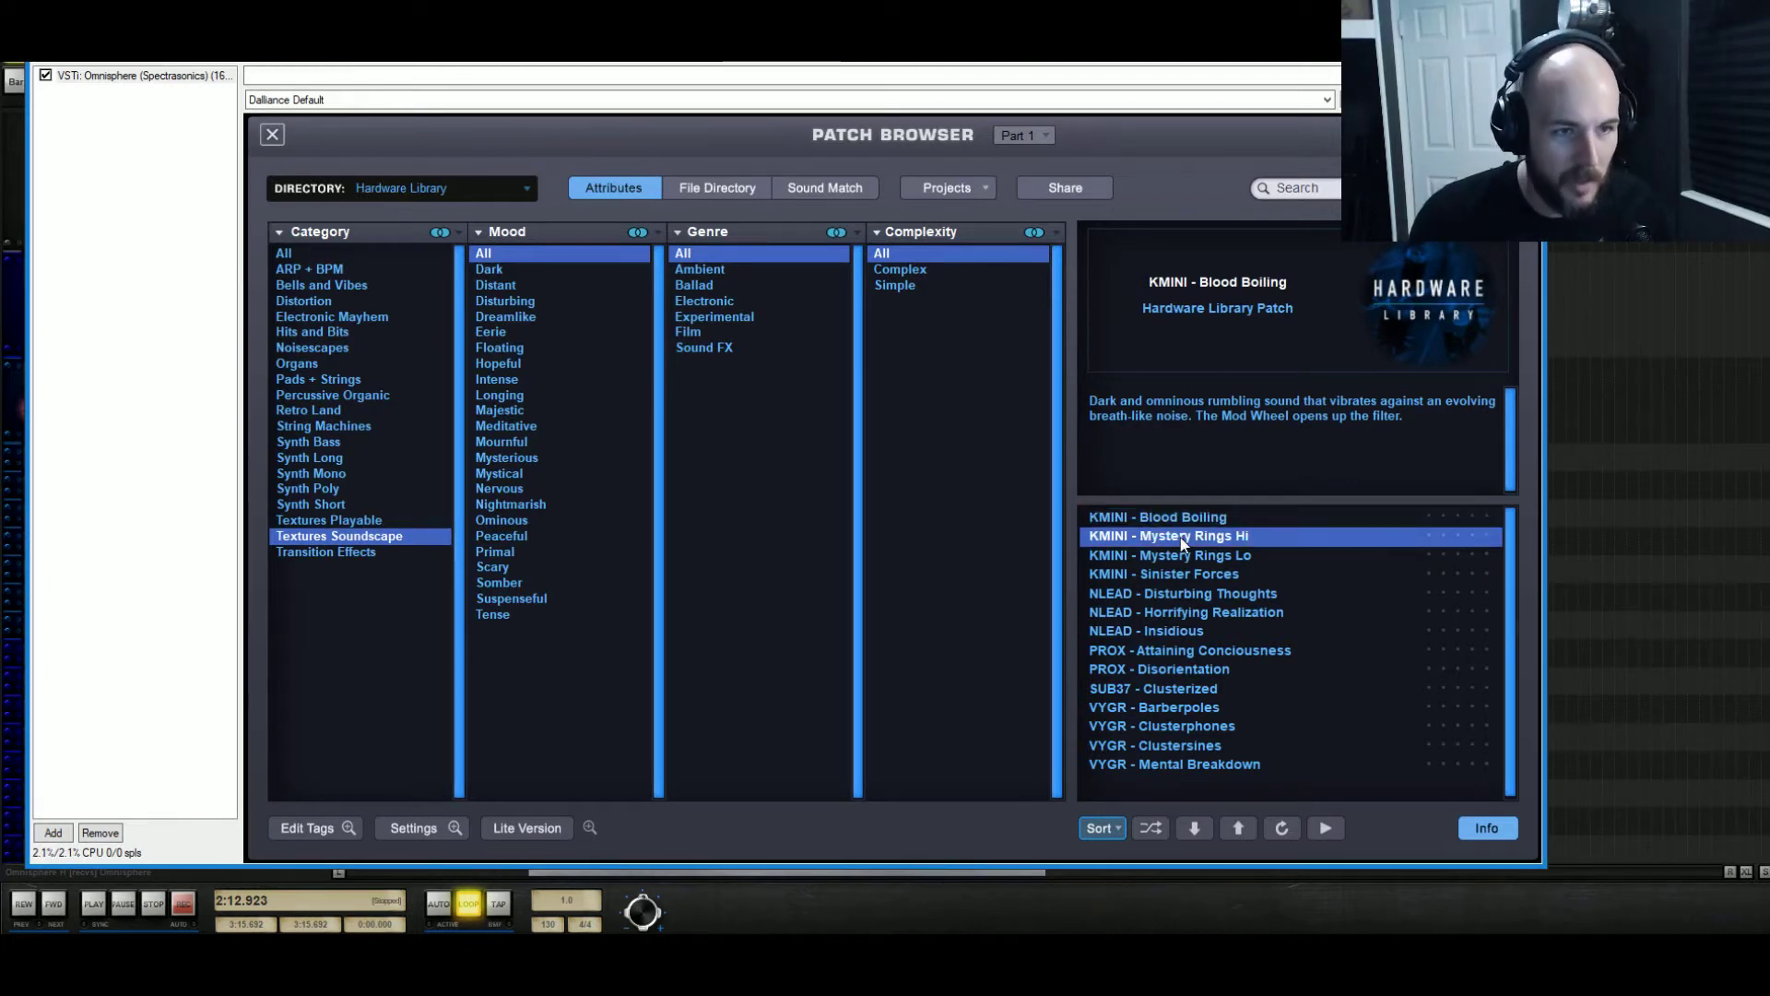
pyautogui.click(1182, 558)
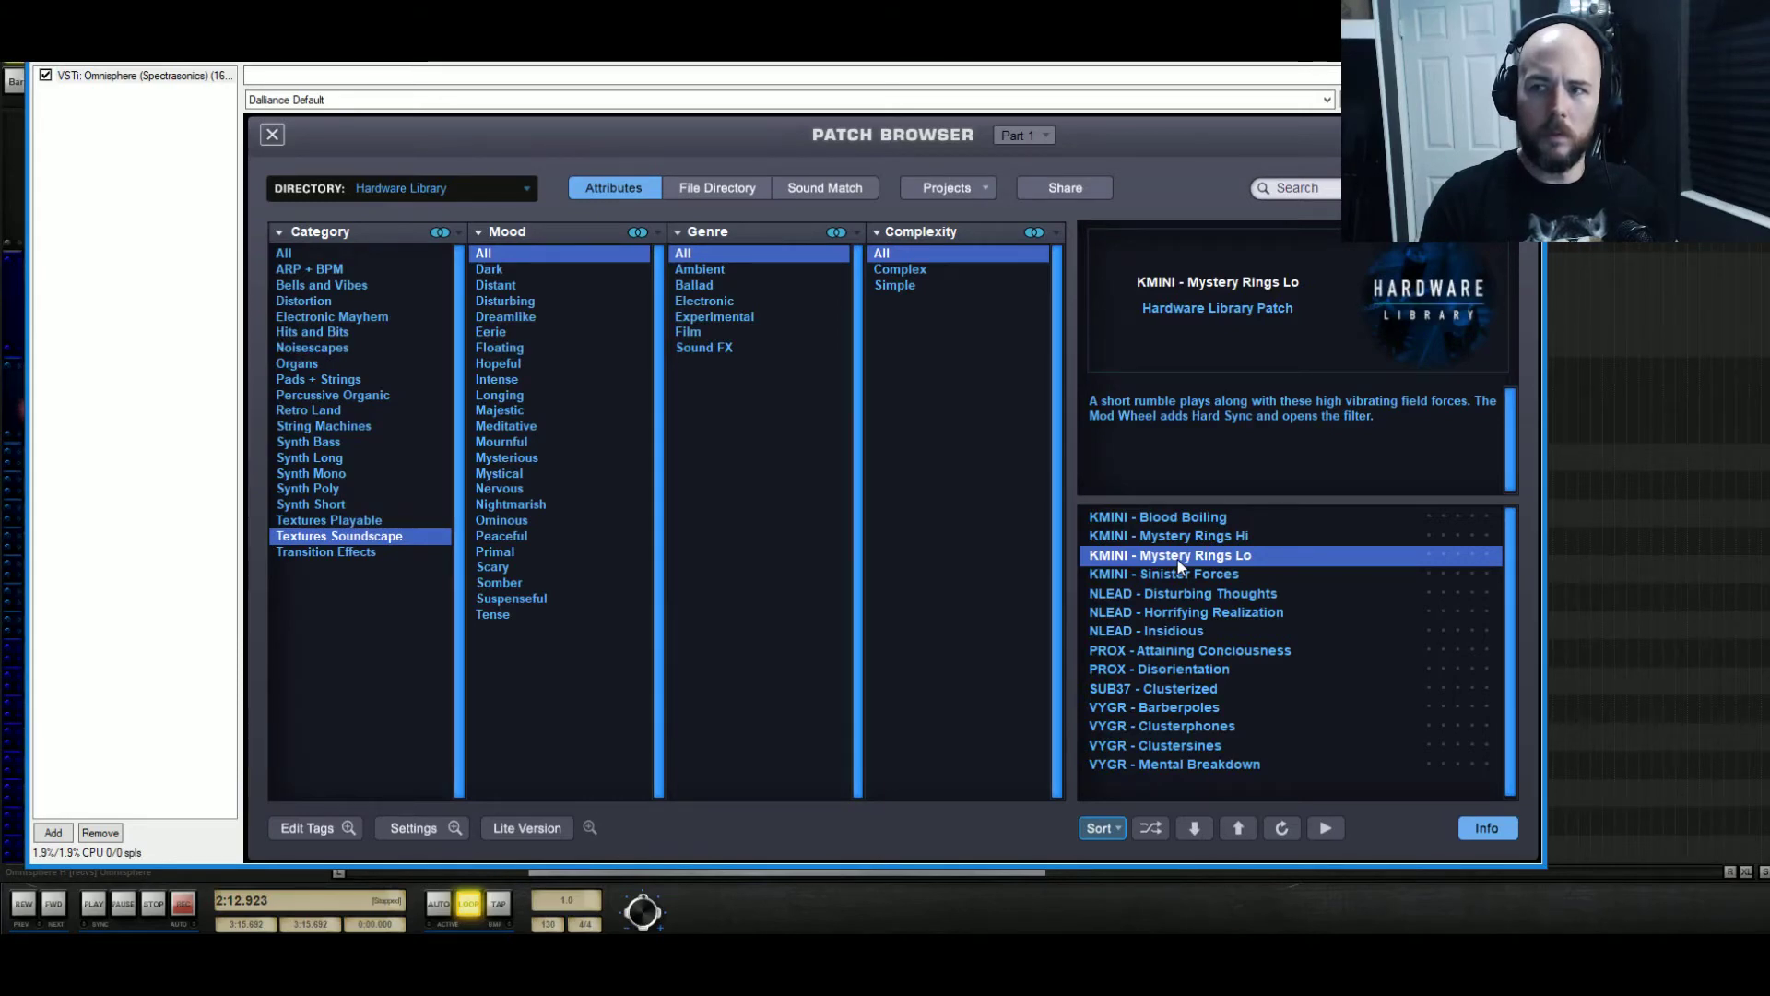
pyautogui.press('Escape')
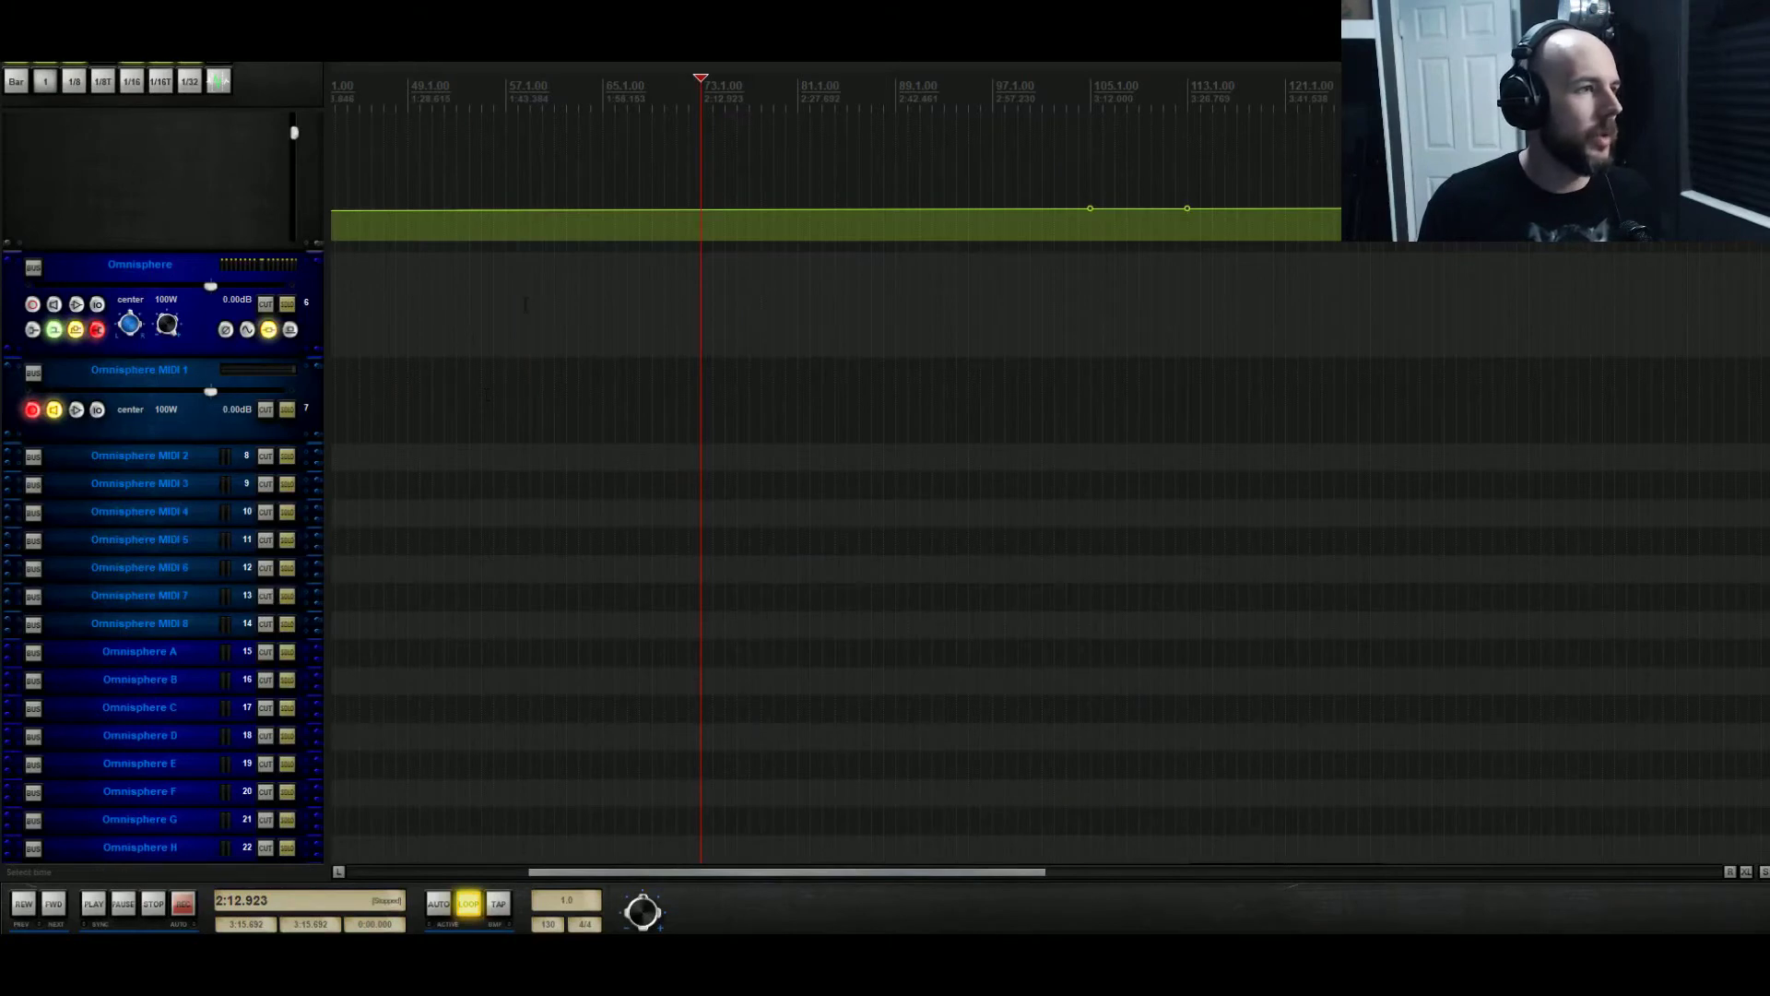
# Record a MIDI part on Omnisphere MIDI 1 from bar 73 and trim the item's end to bar 81
pyautogui.click(187, 908)
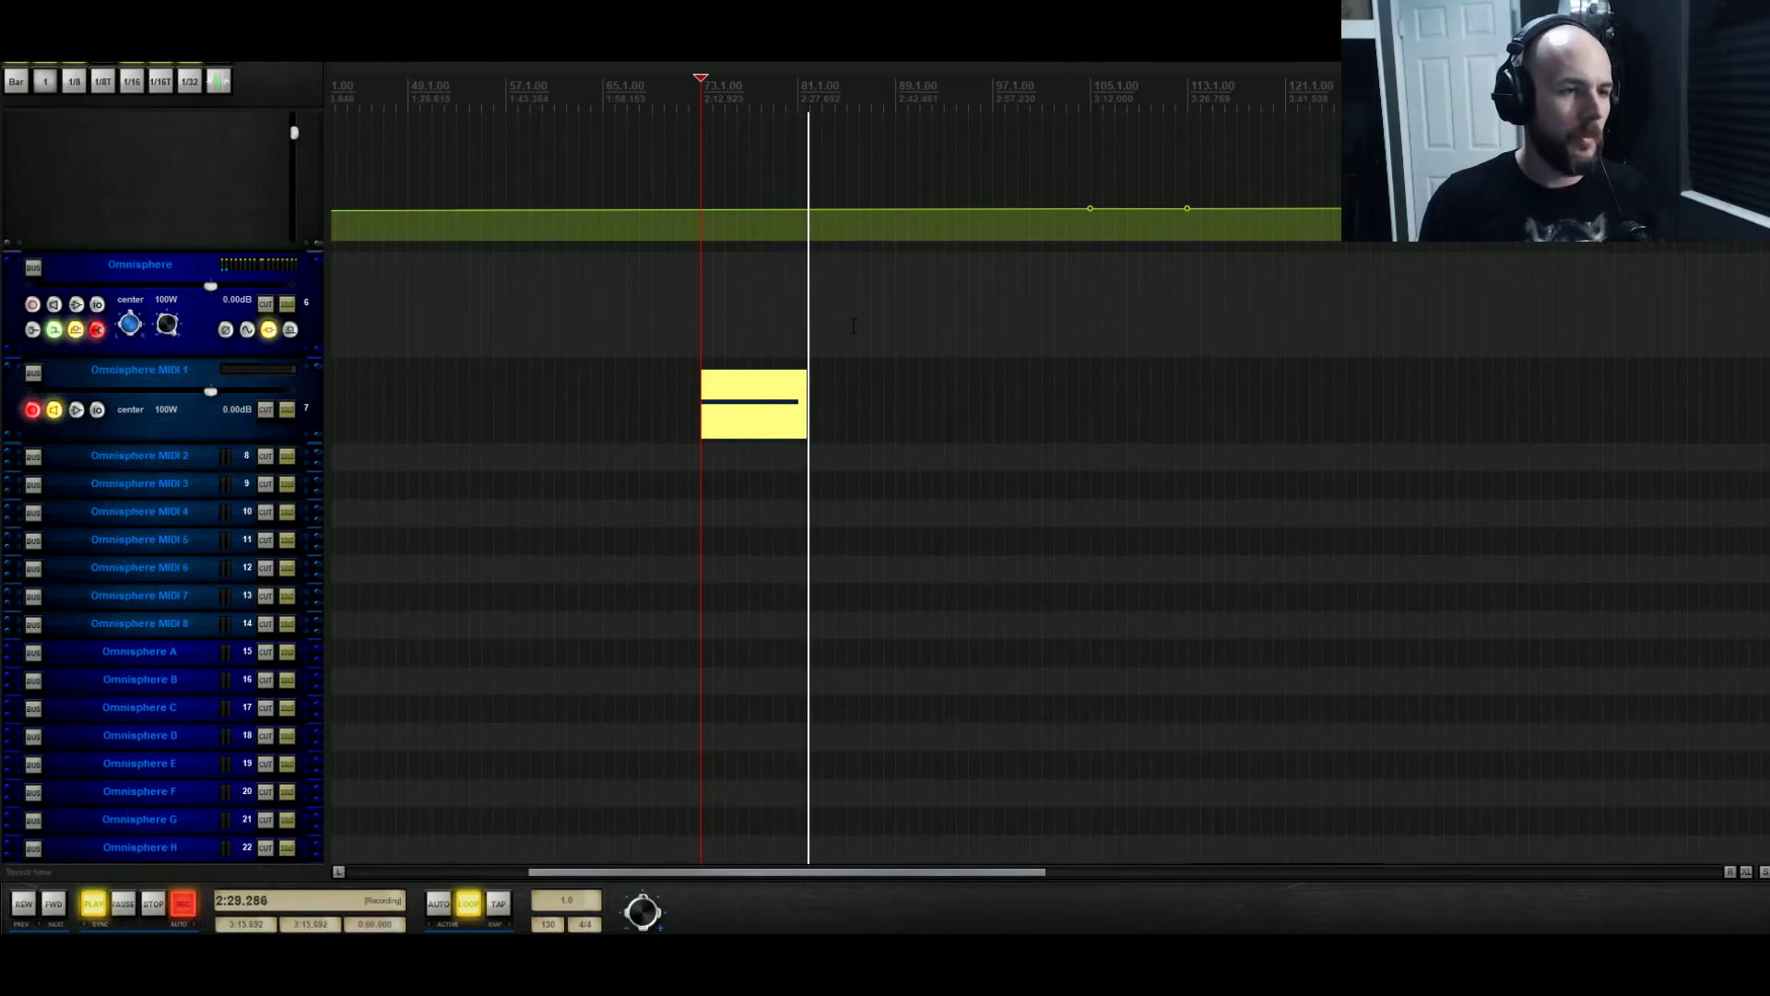
pyautogui.press('space')
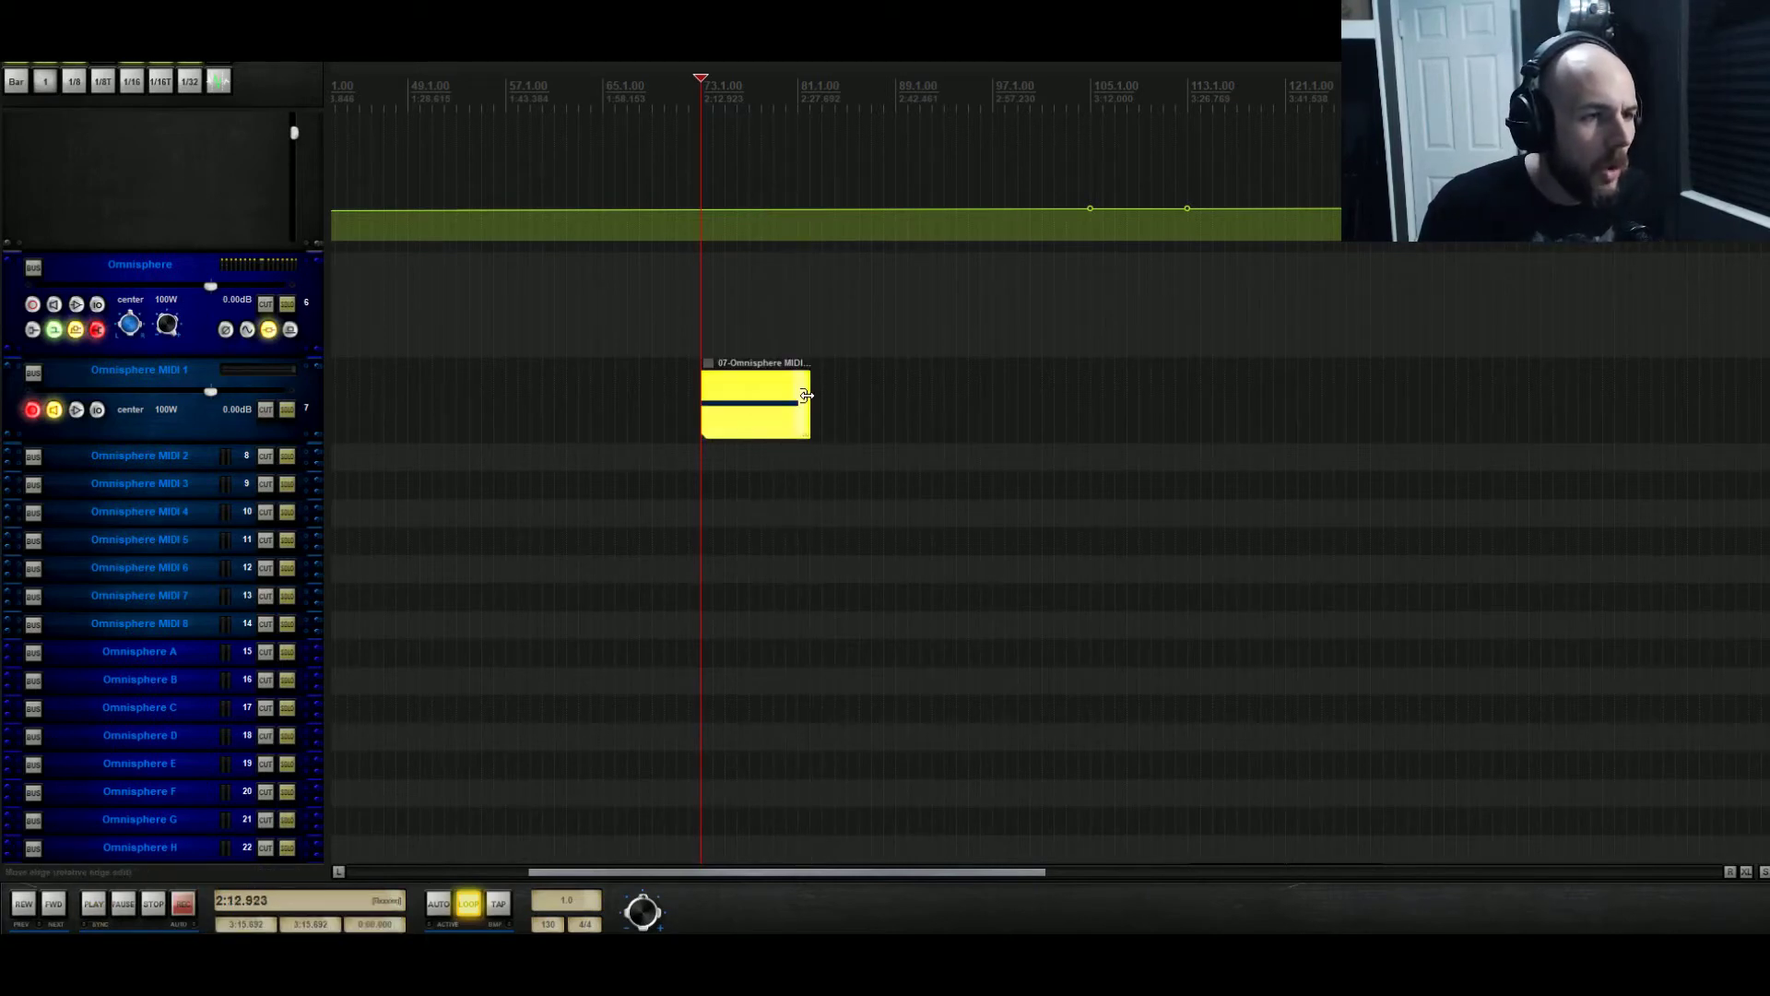
pyautogui.moveTo(800, 402); pyautogui.dragTo(797, 402)
# Open the recorded item in the MIDI editor and shorten its sustained note to end at bar 77
pyautogui.click(716, 395)
pyautogui.doubleClick(717, 395)
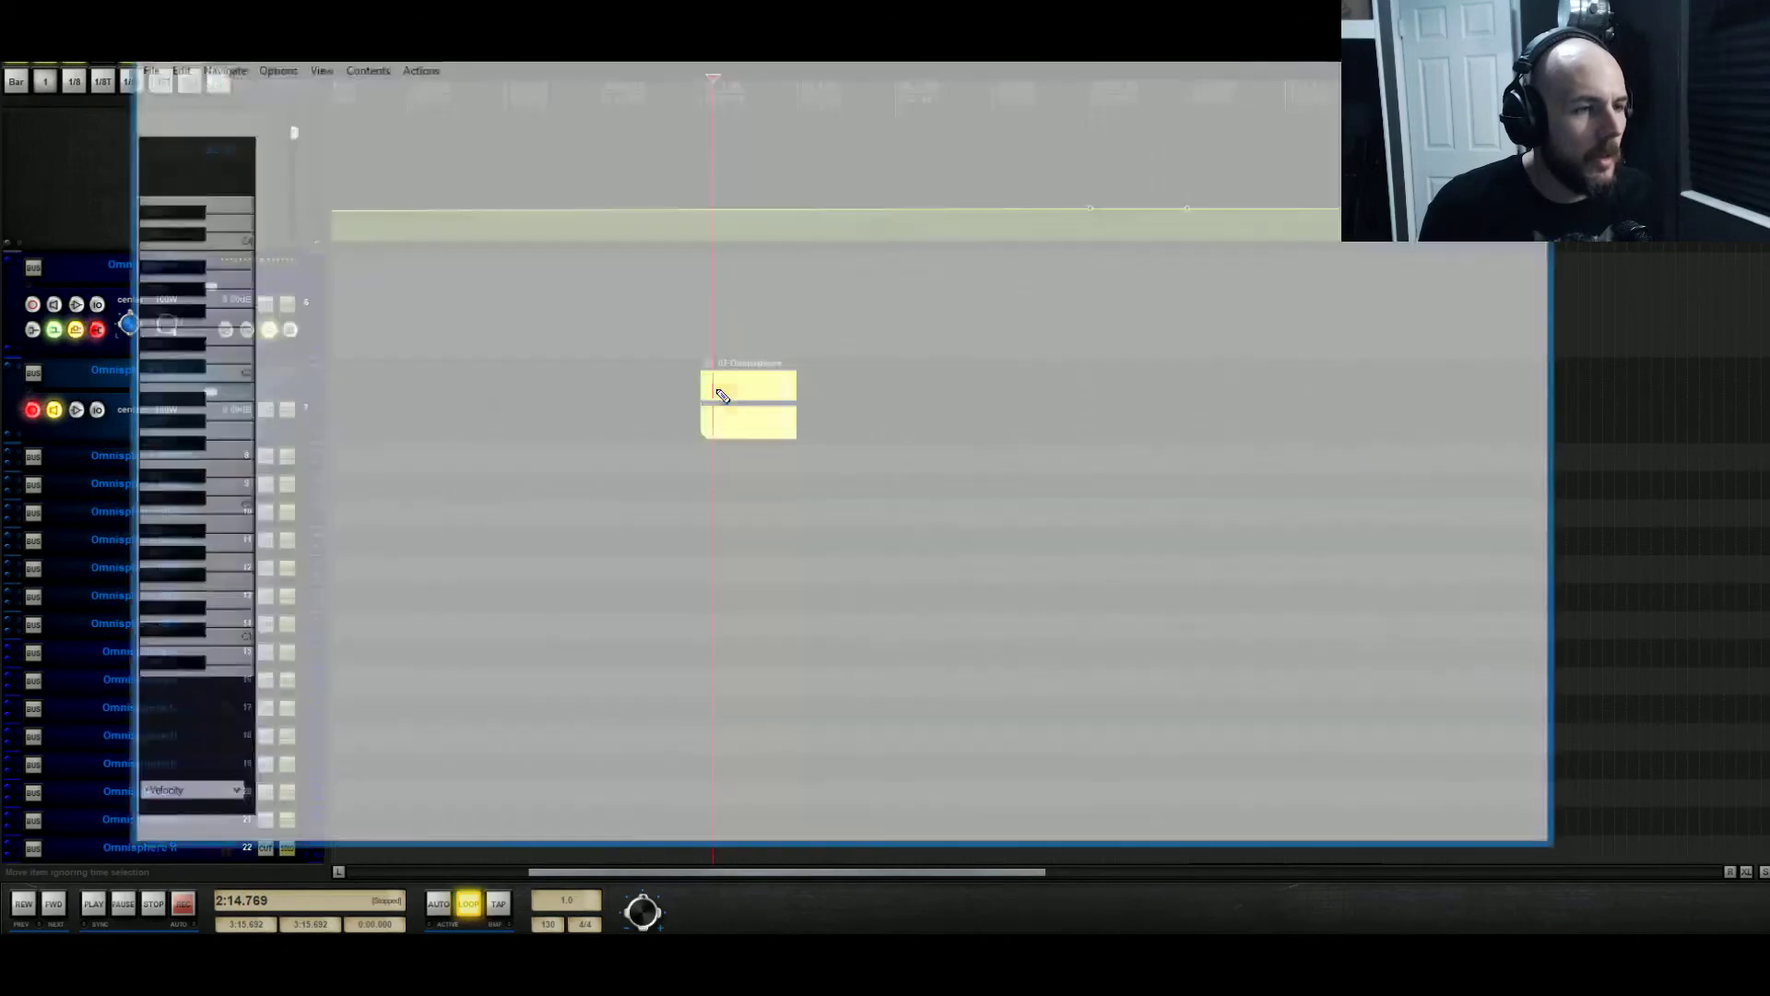
pyautogui.scroll(1, 503, 350)
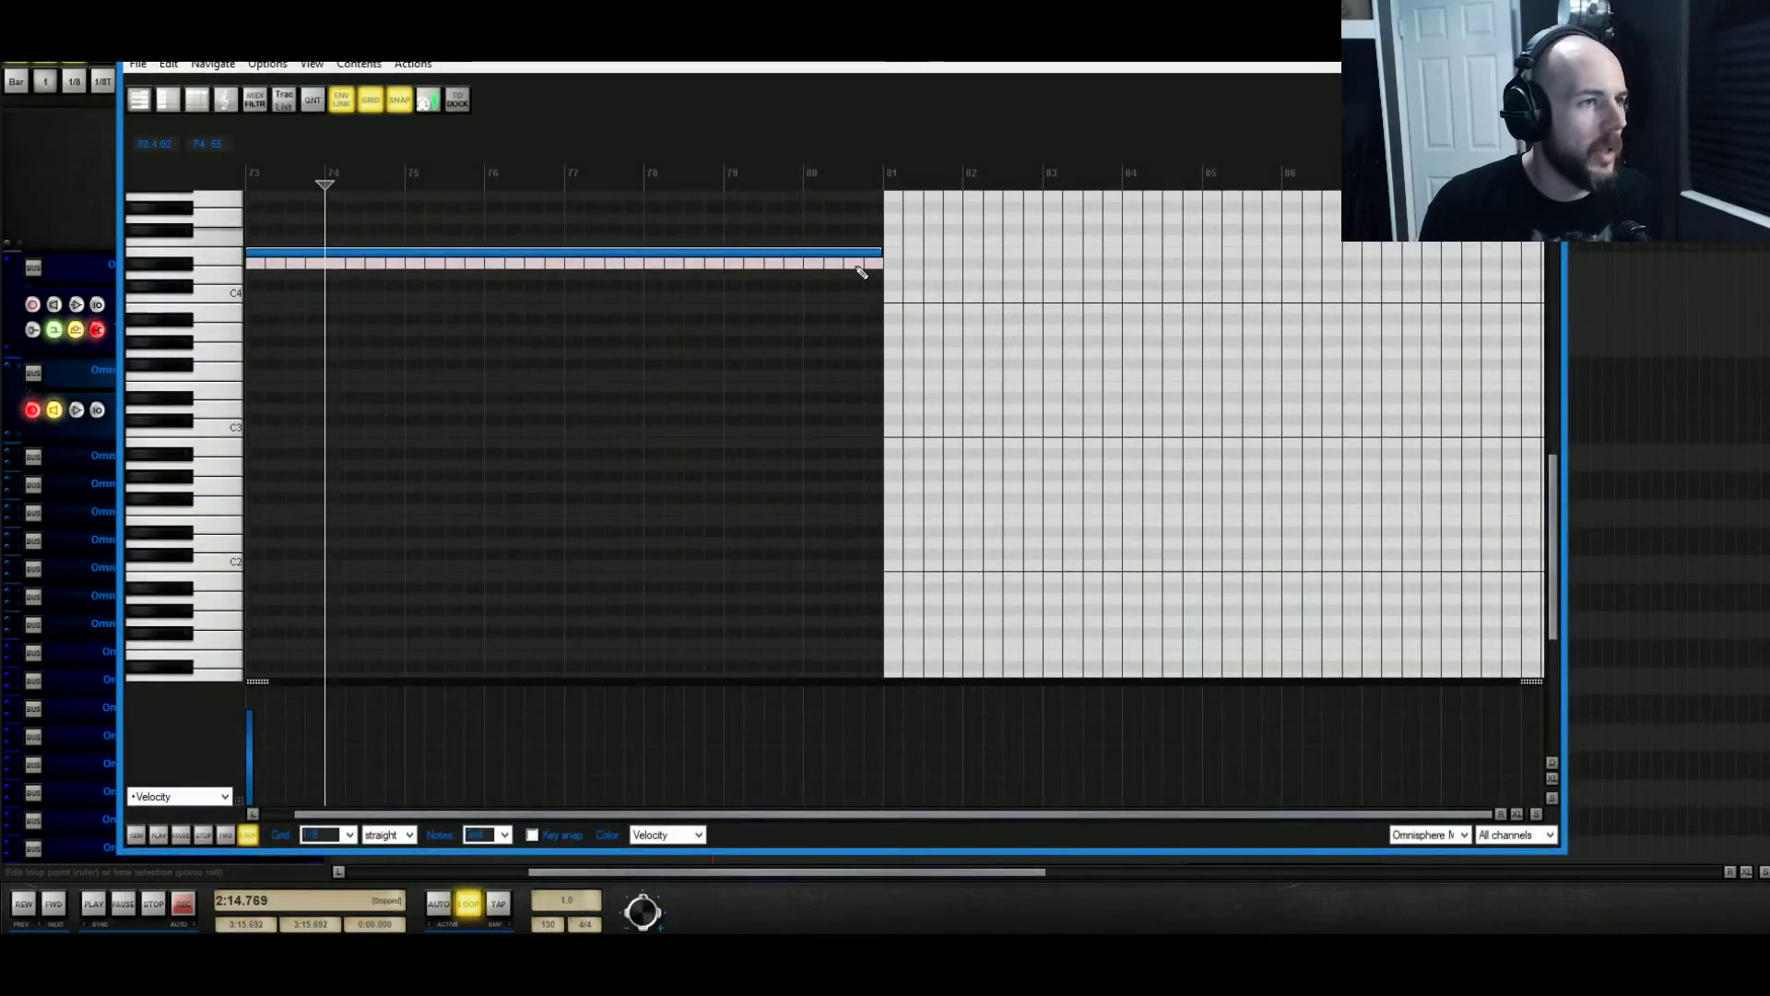
pyautogui.moveTo(880, 254); pyautogui.dragTo(555, 258)
pyautogui.scroll(-1, 411, 482)
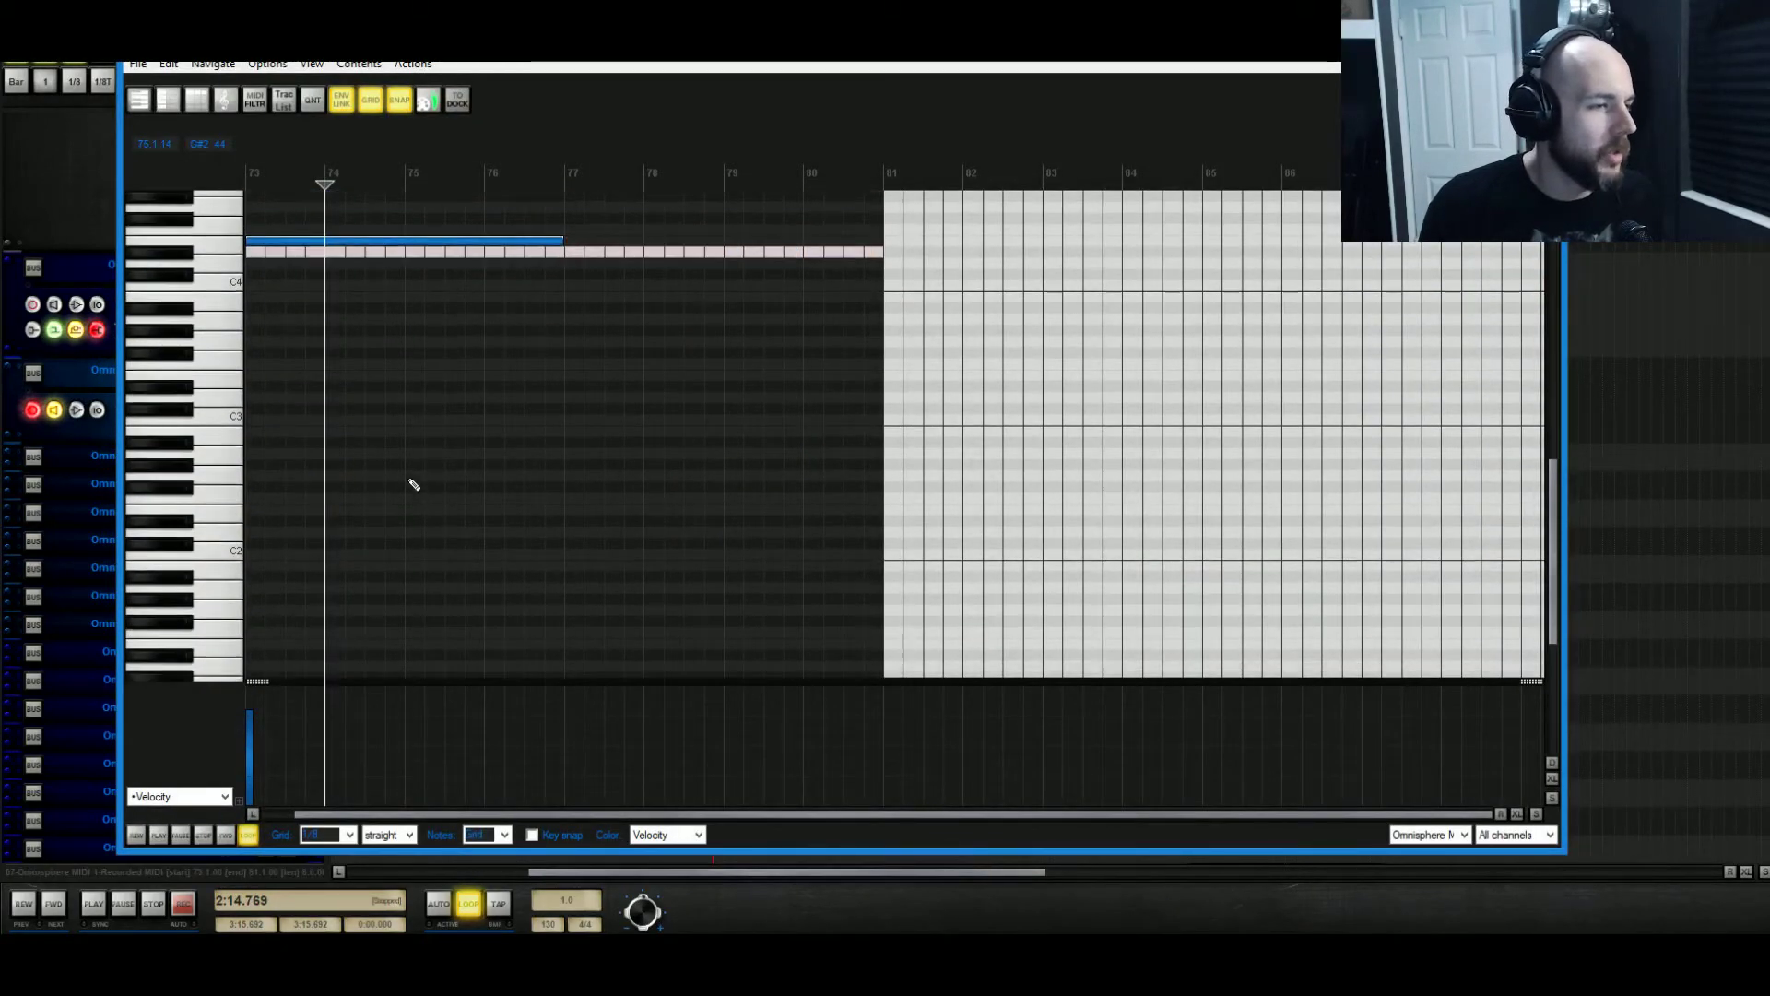
# Show the 01 Mod Wheel MSB lane to check the recorded modulation, and close the MIDI editor
pyautogui.click(198, 796)
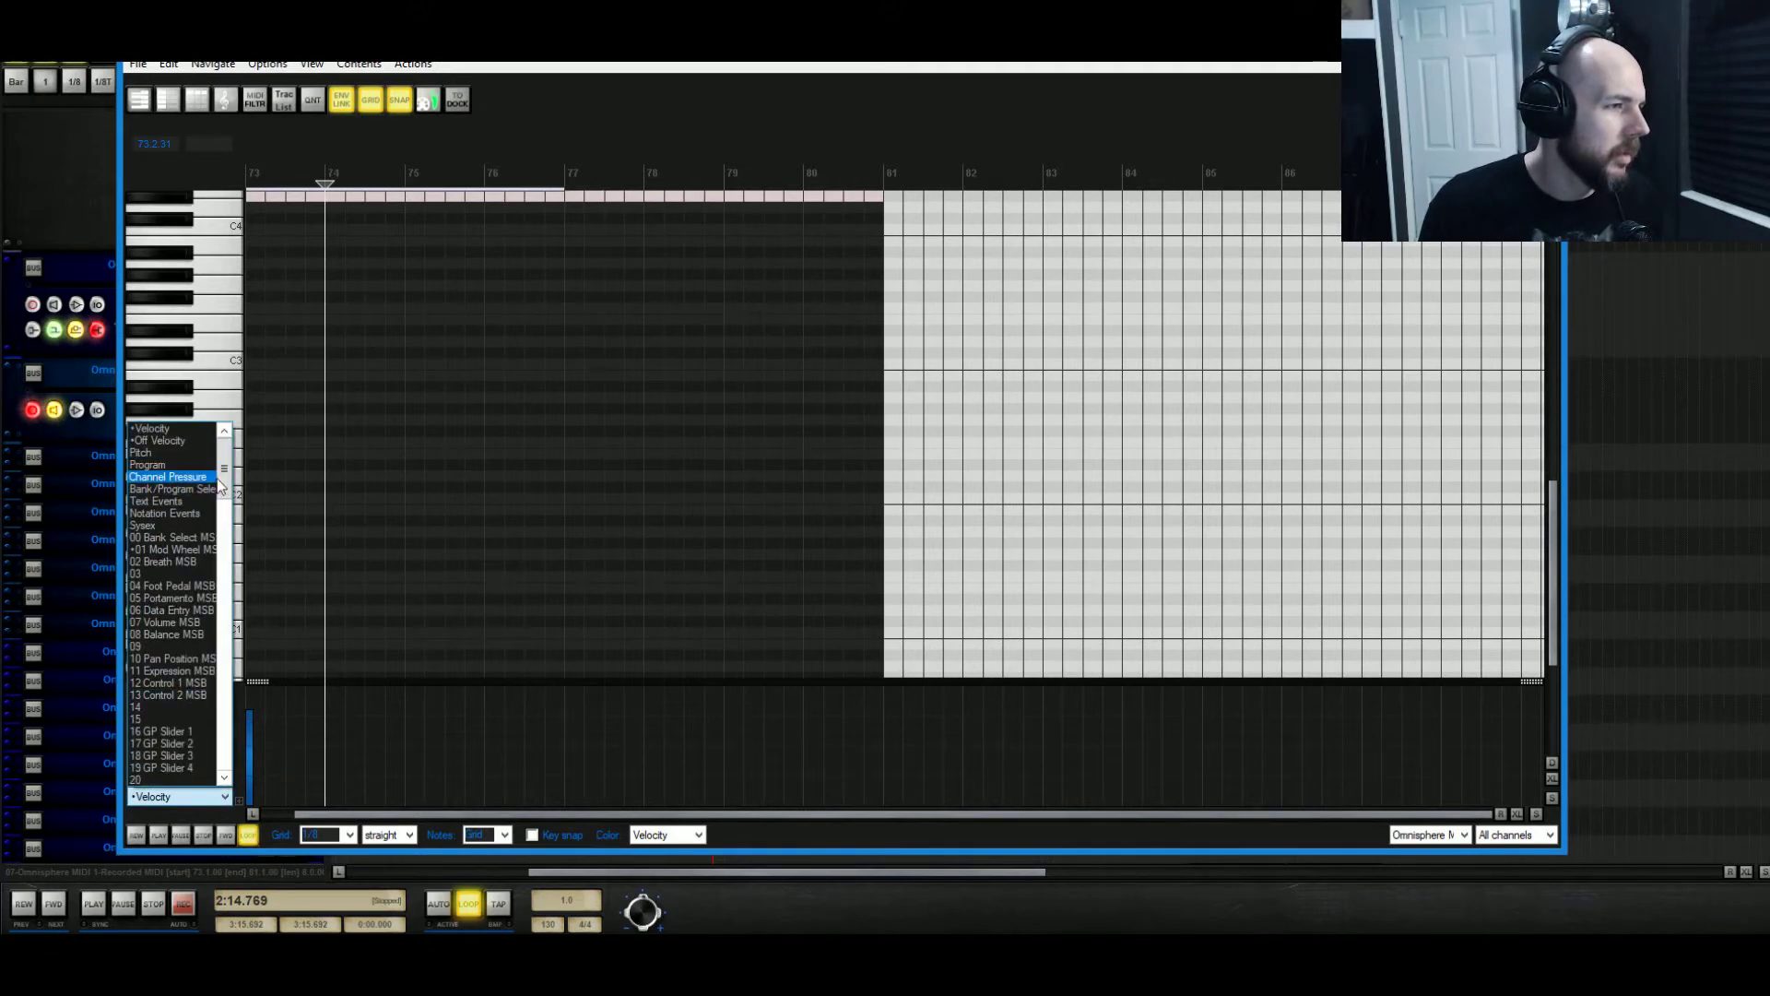
pyautogui.click(187, 553)
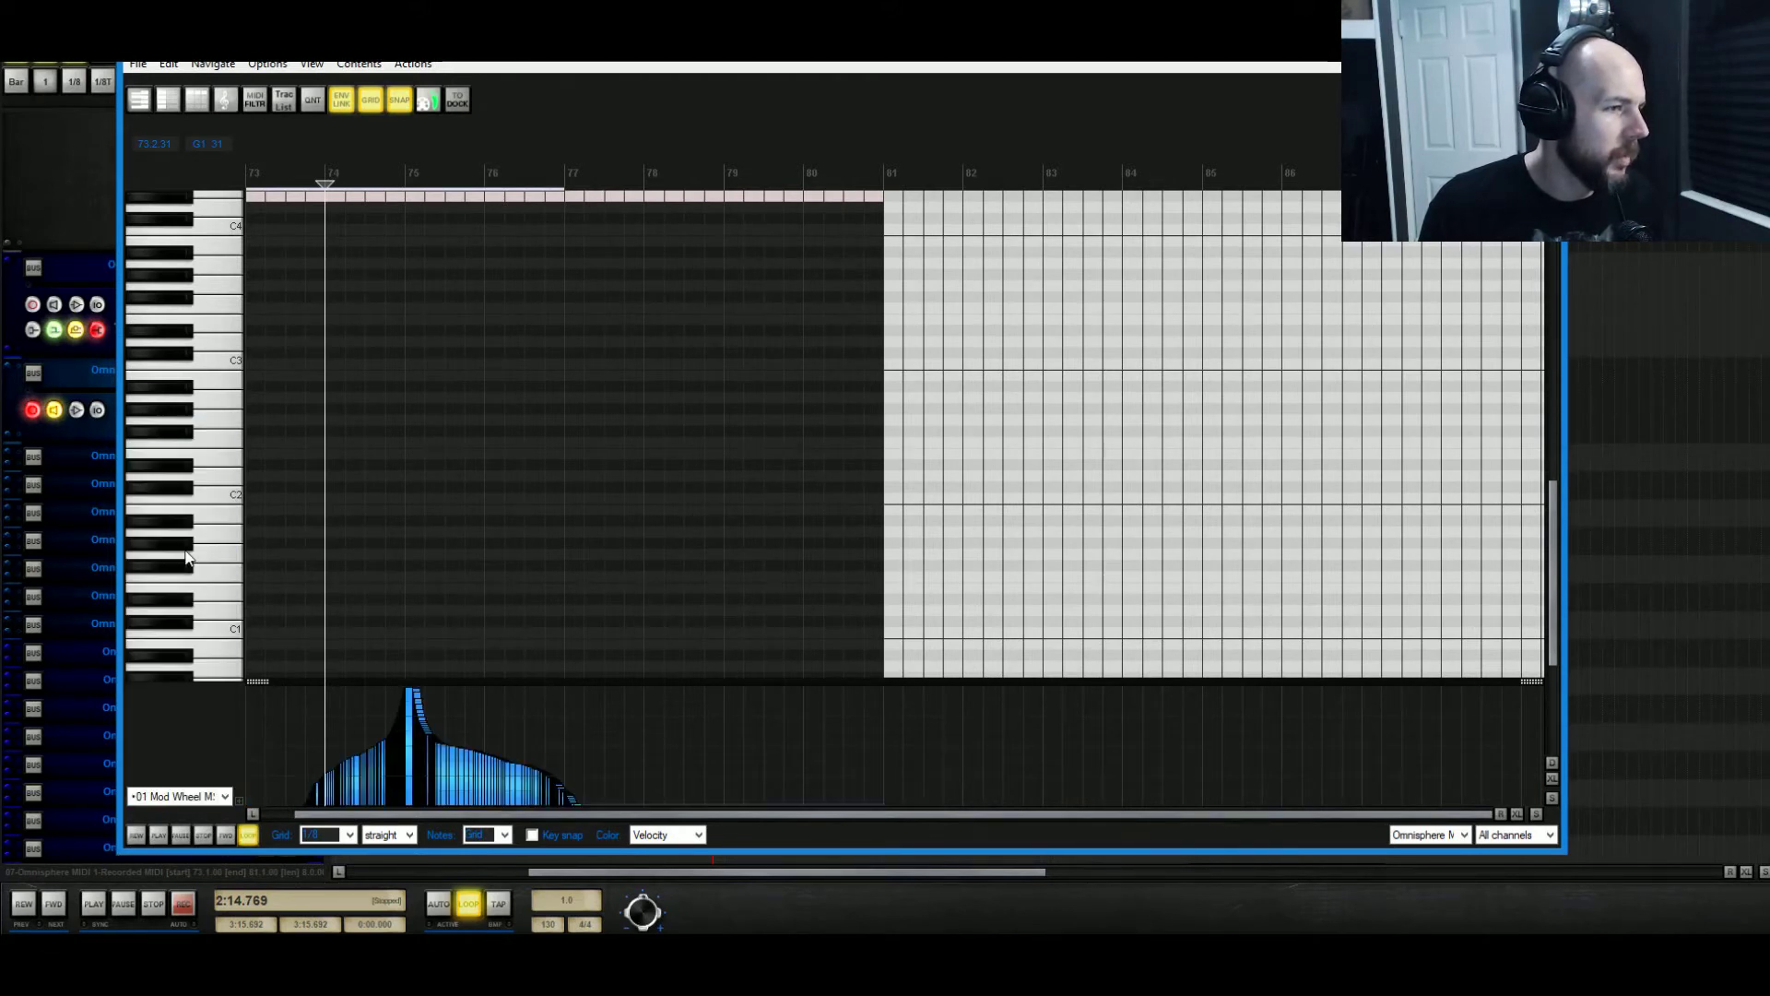
pyautogui.click(1544, 42)
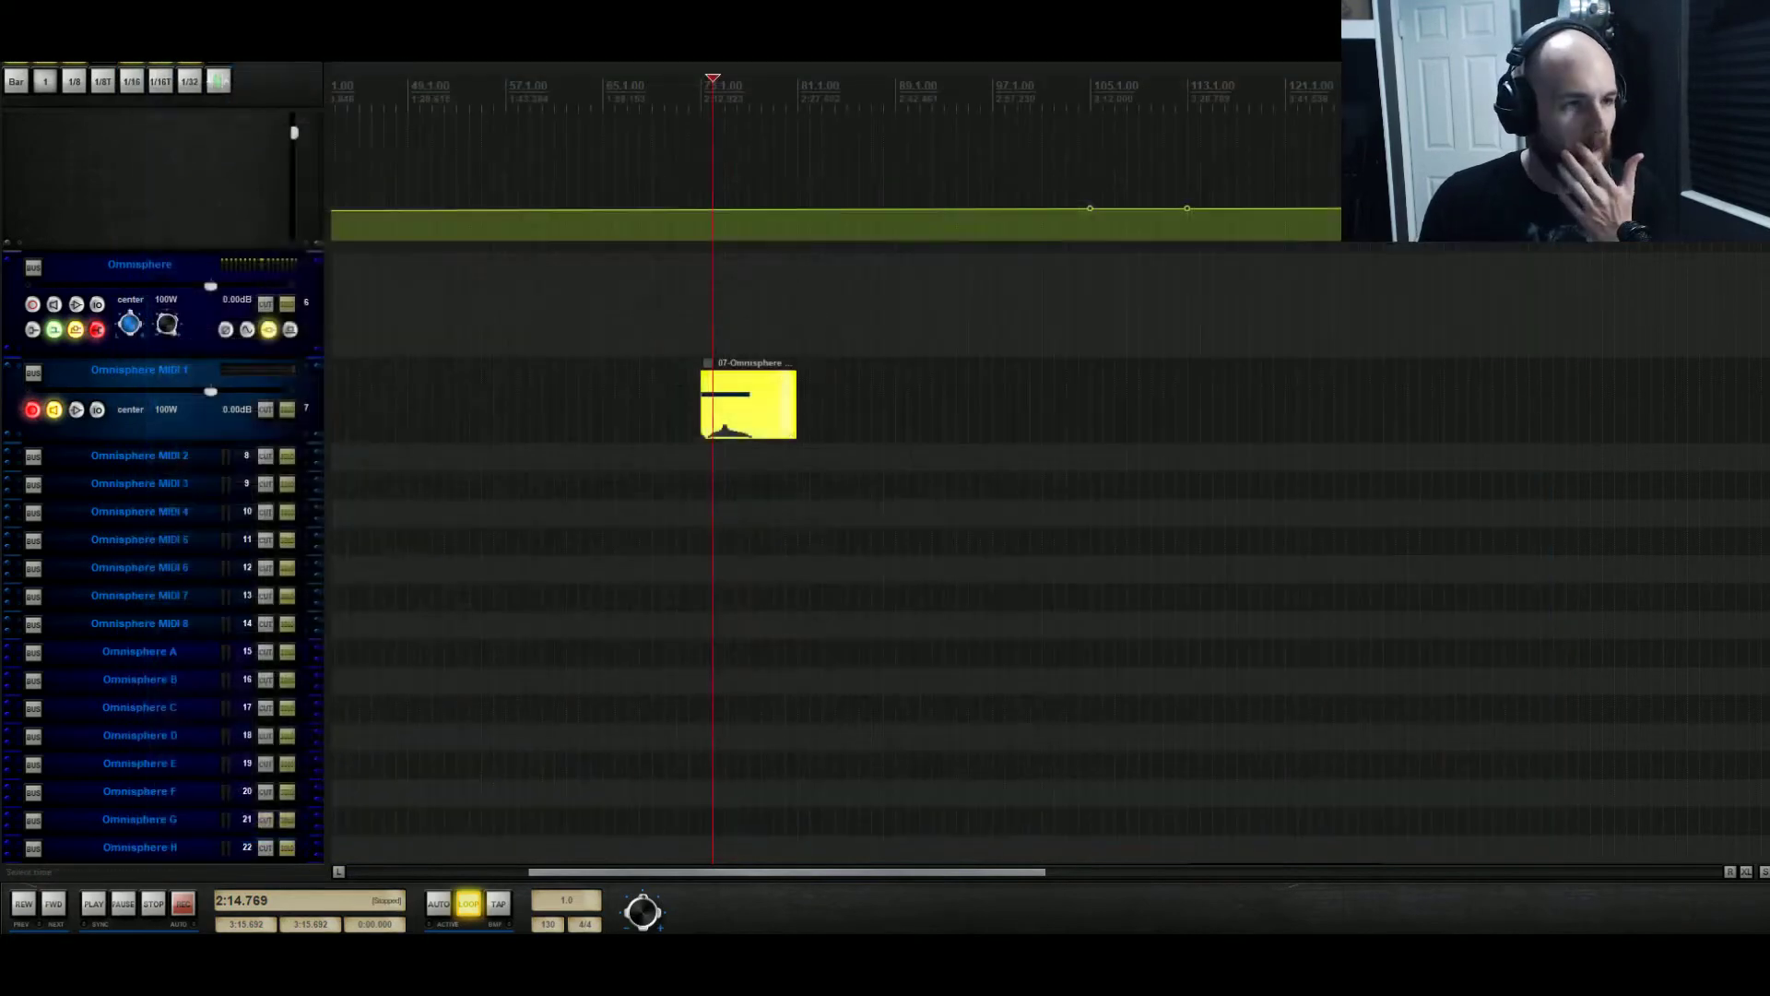
# Turn off record arm and input monitoring on Omnisphere MIDI 1, and play the part back from bar 73
pyautogui.click(702, 337)
pyautogui.click(34, 410)
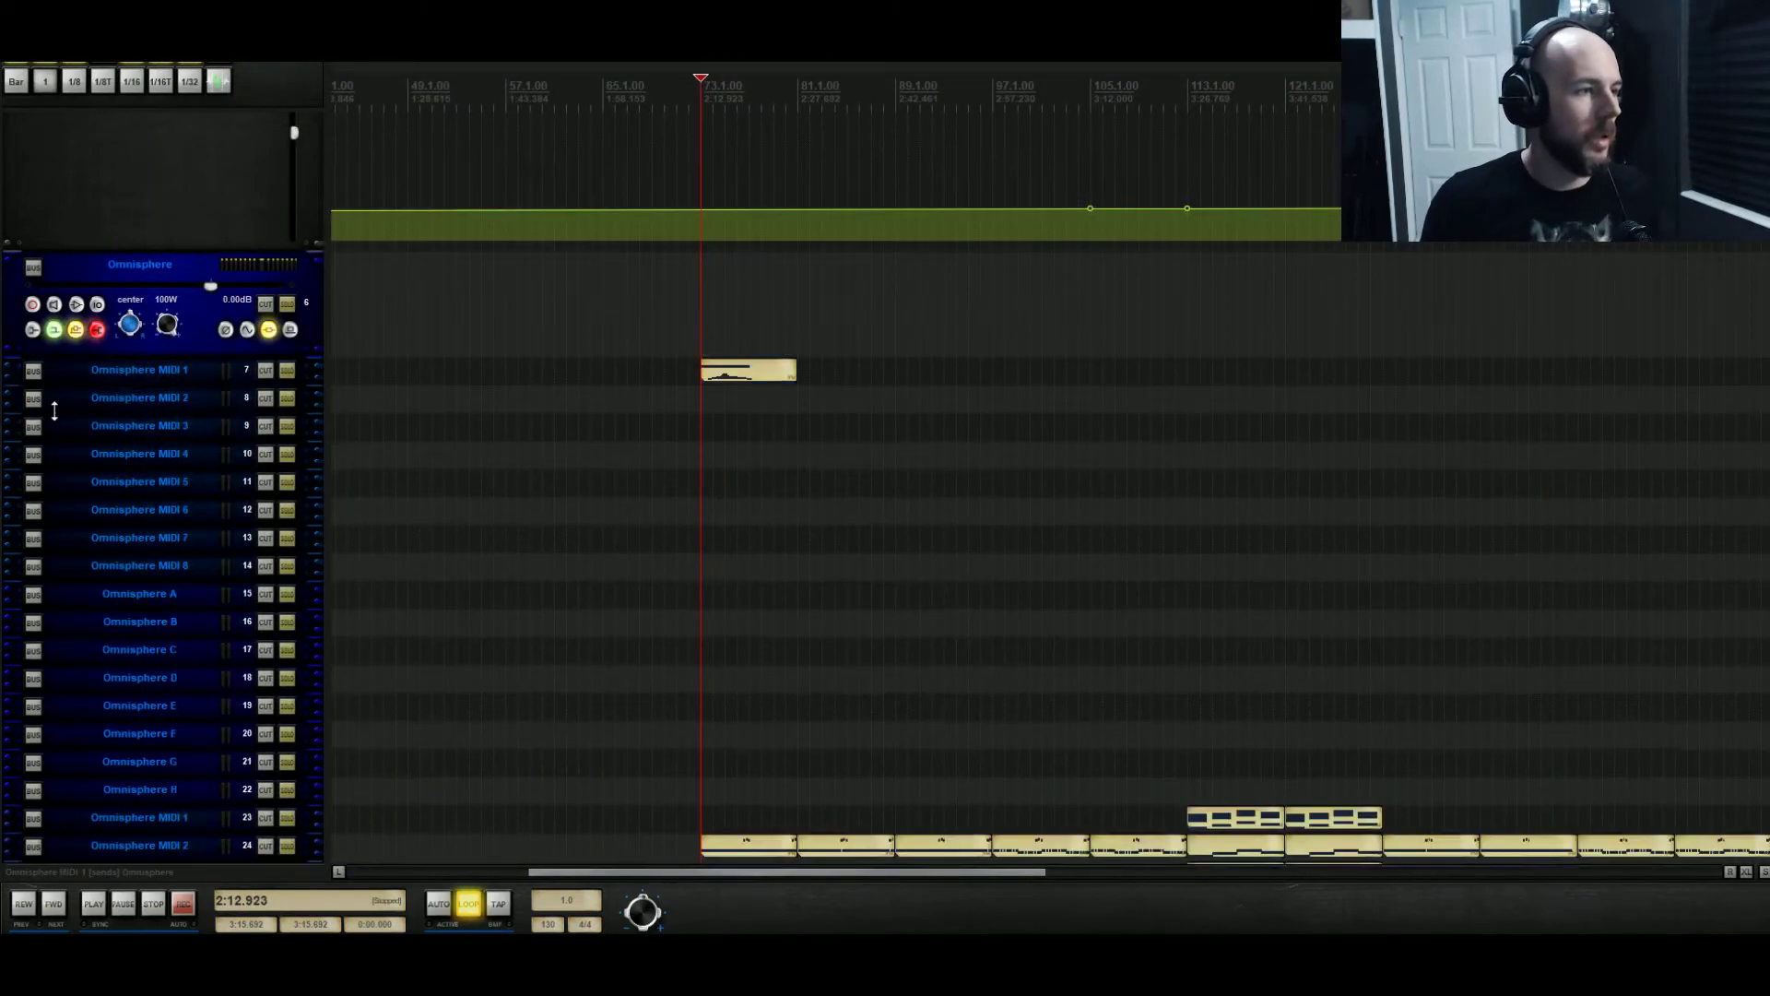
pyautogui.moveTo(58, 424); pyautogui.dragTo(51, 436)
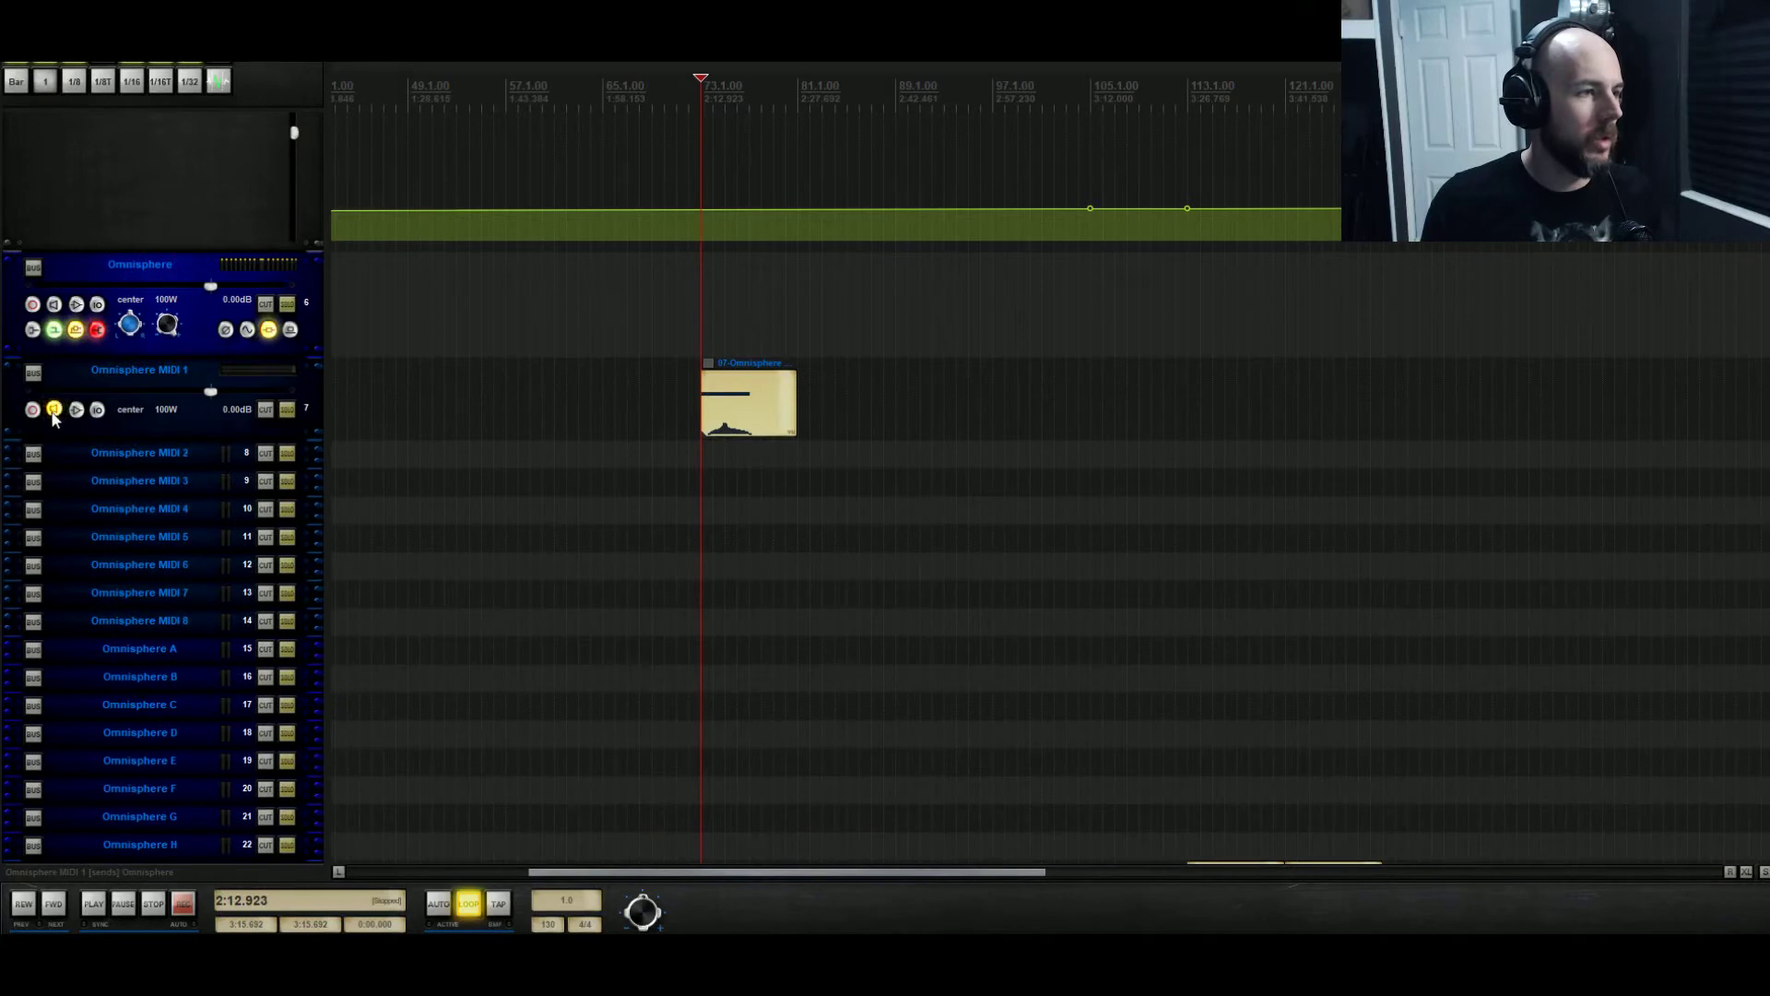
pyautogui.press('space')
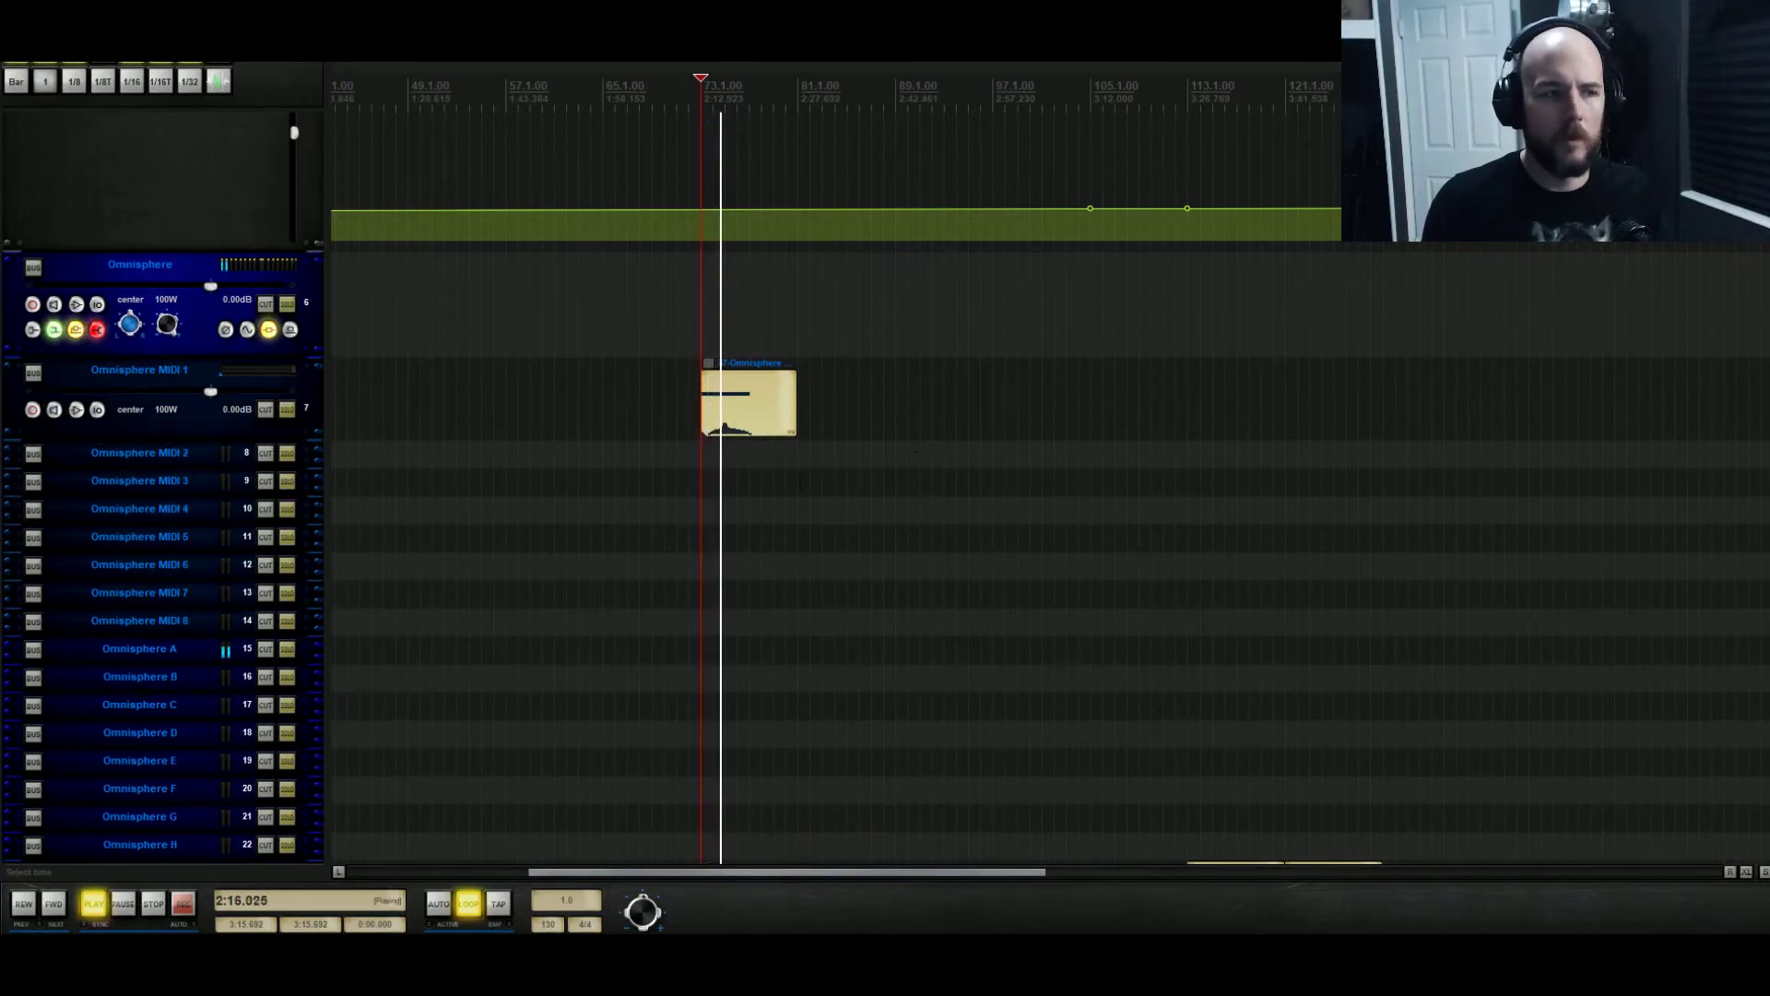
pyautogui.press('space')
# Enlarge the Omnisphere A track and freeze it to stereo
pyautogui.click(201, 666)
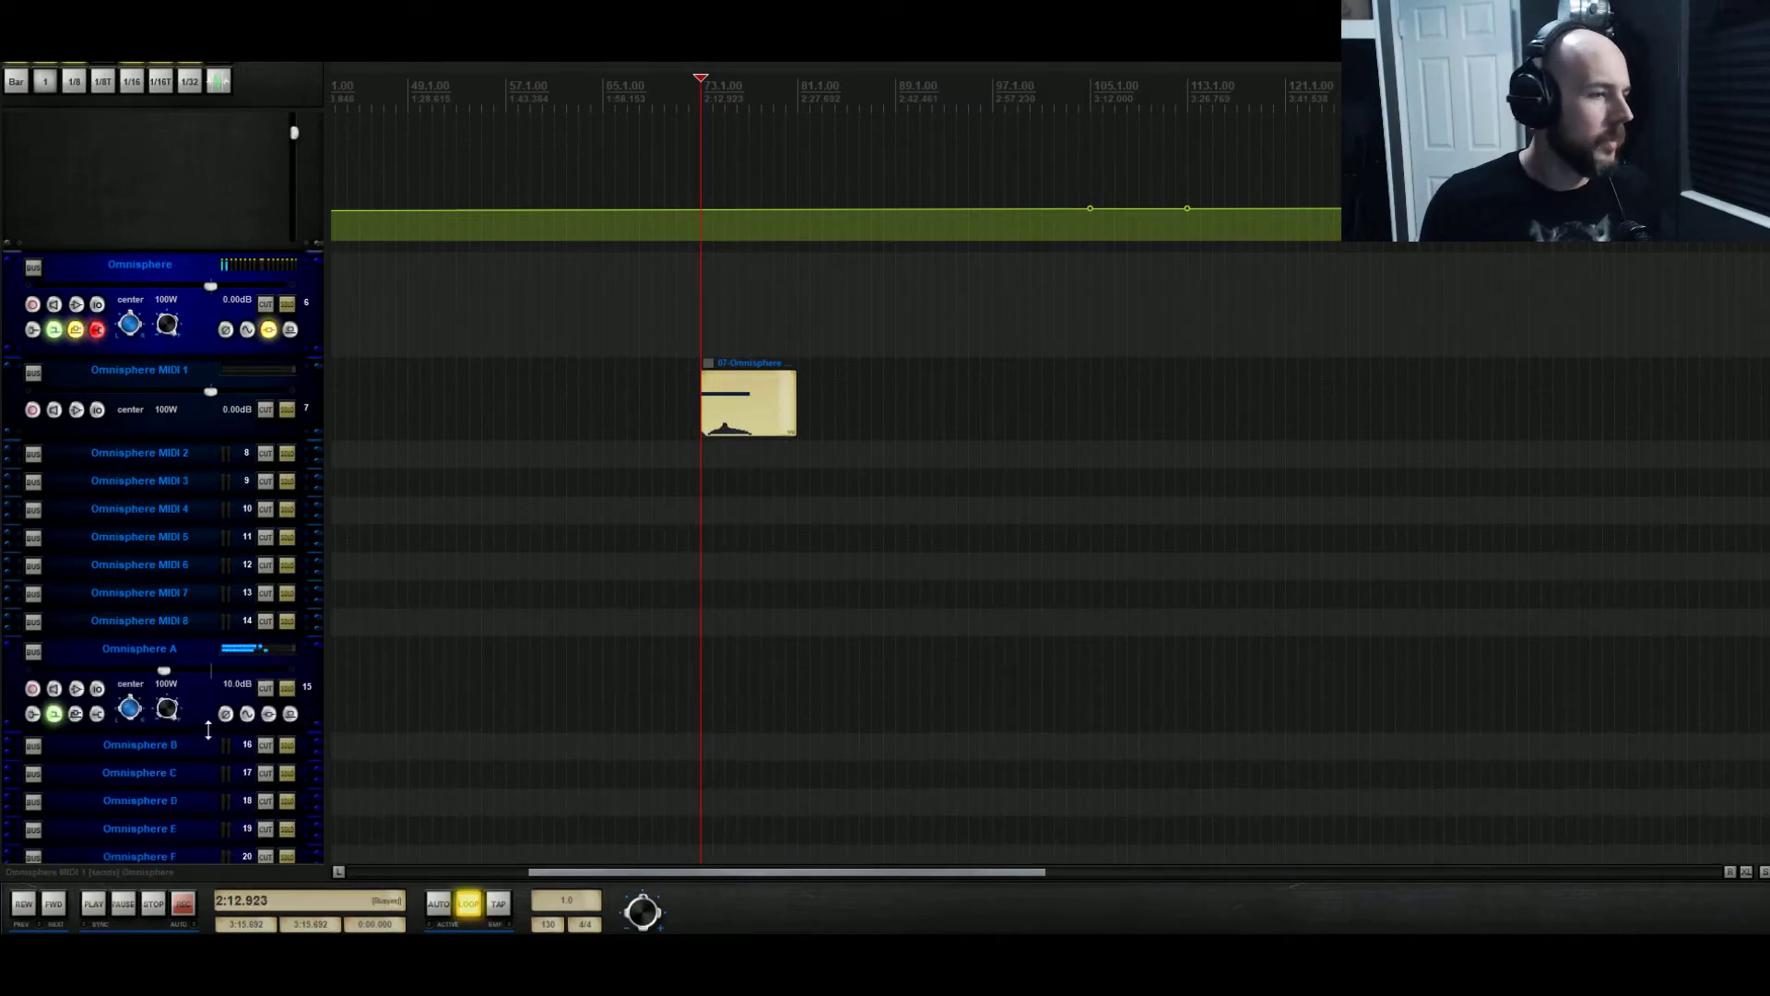
pyautogui.moveTo(208, 731); pyautogui.dragTo(201, 740)
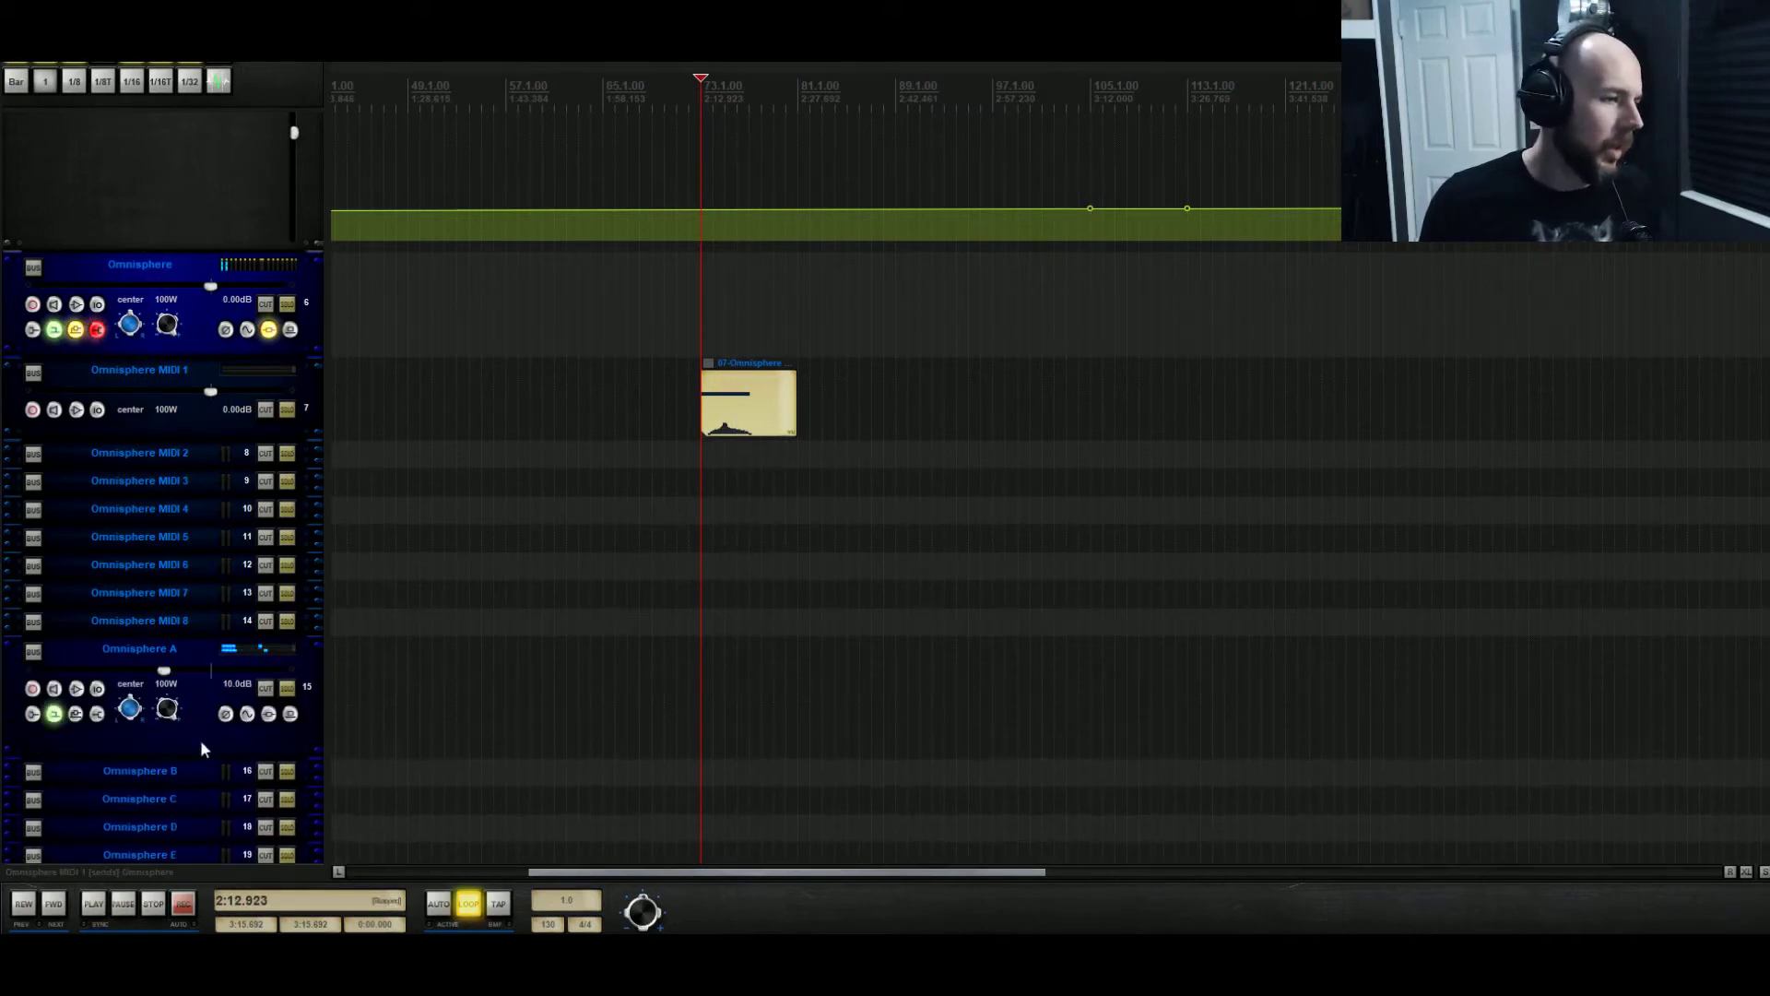
pyautogui.rightClick(200, 690)
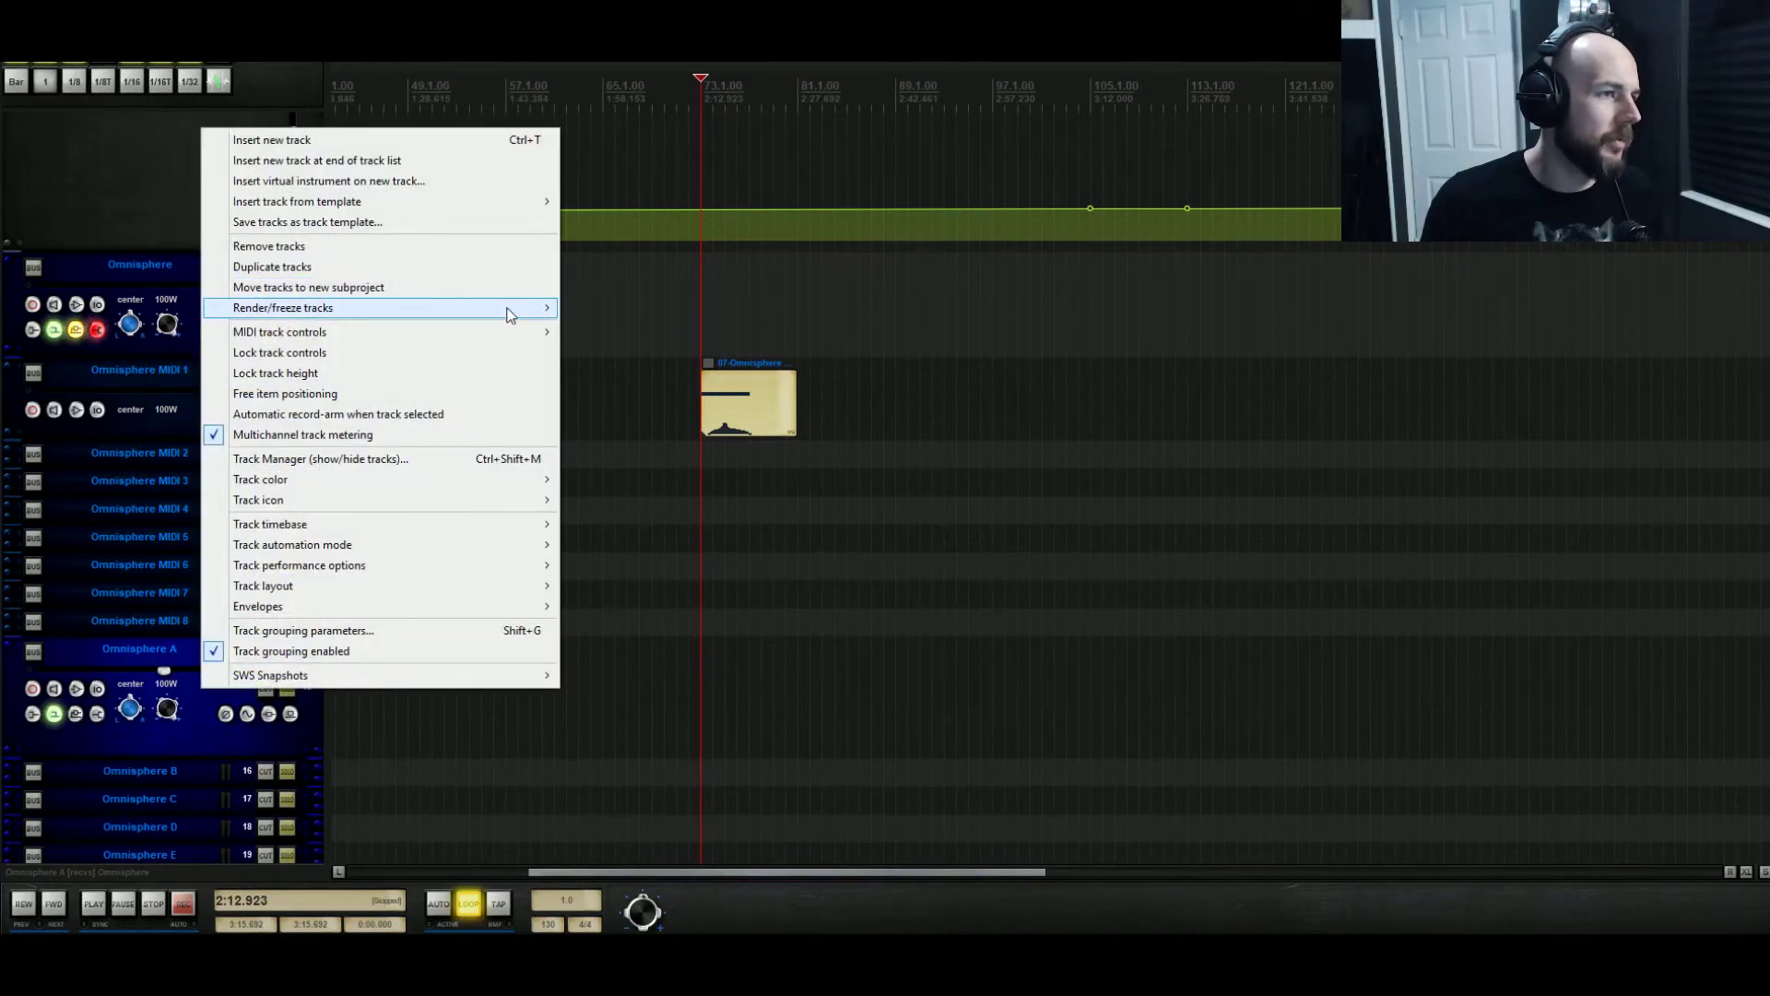
pyautogui.moveTo(510, 315)
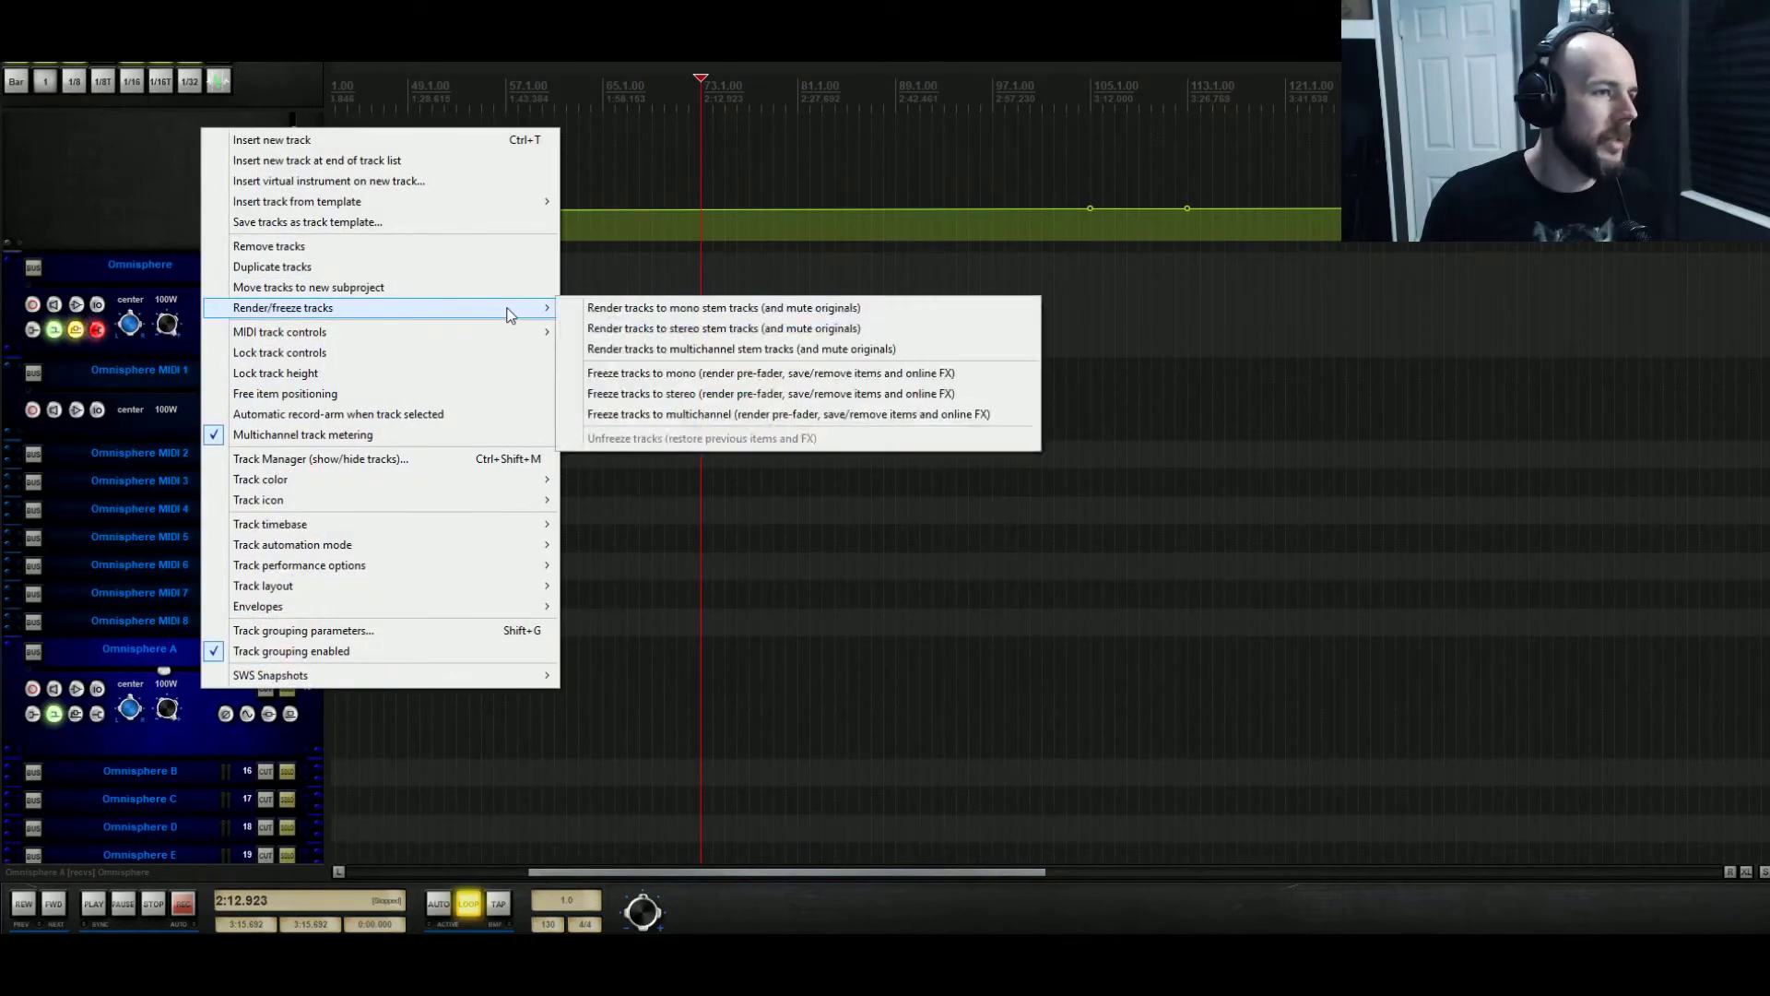
pyautogui.click(748, 396)
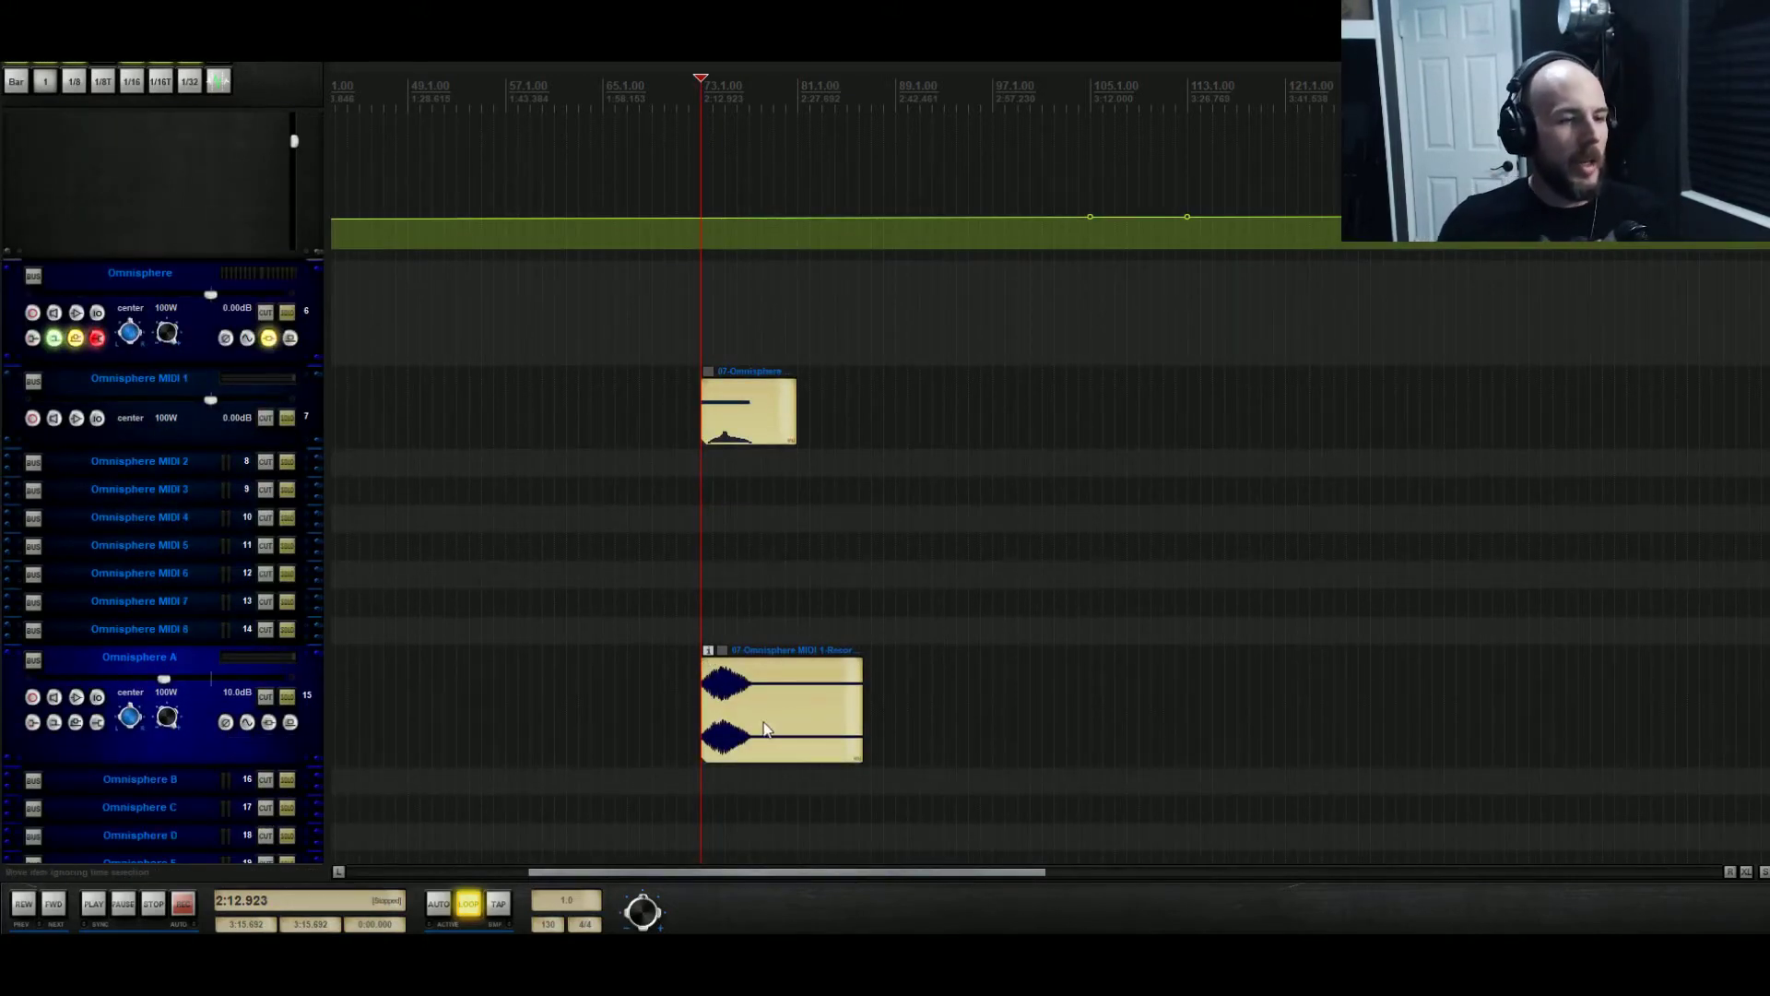
# Insert a new track below Omnisphere A, enlarge it, and set its volume to about -12.3 dB
pyautogui.scroll(-3, 657, 661)
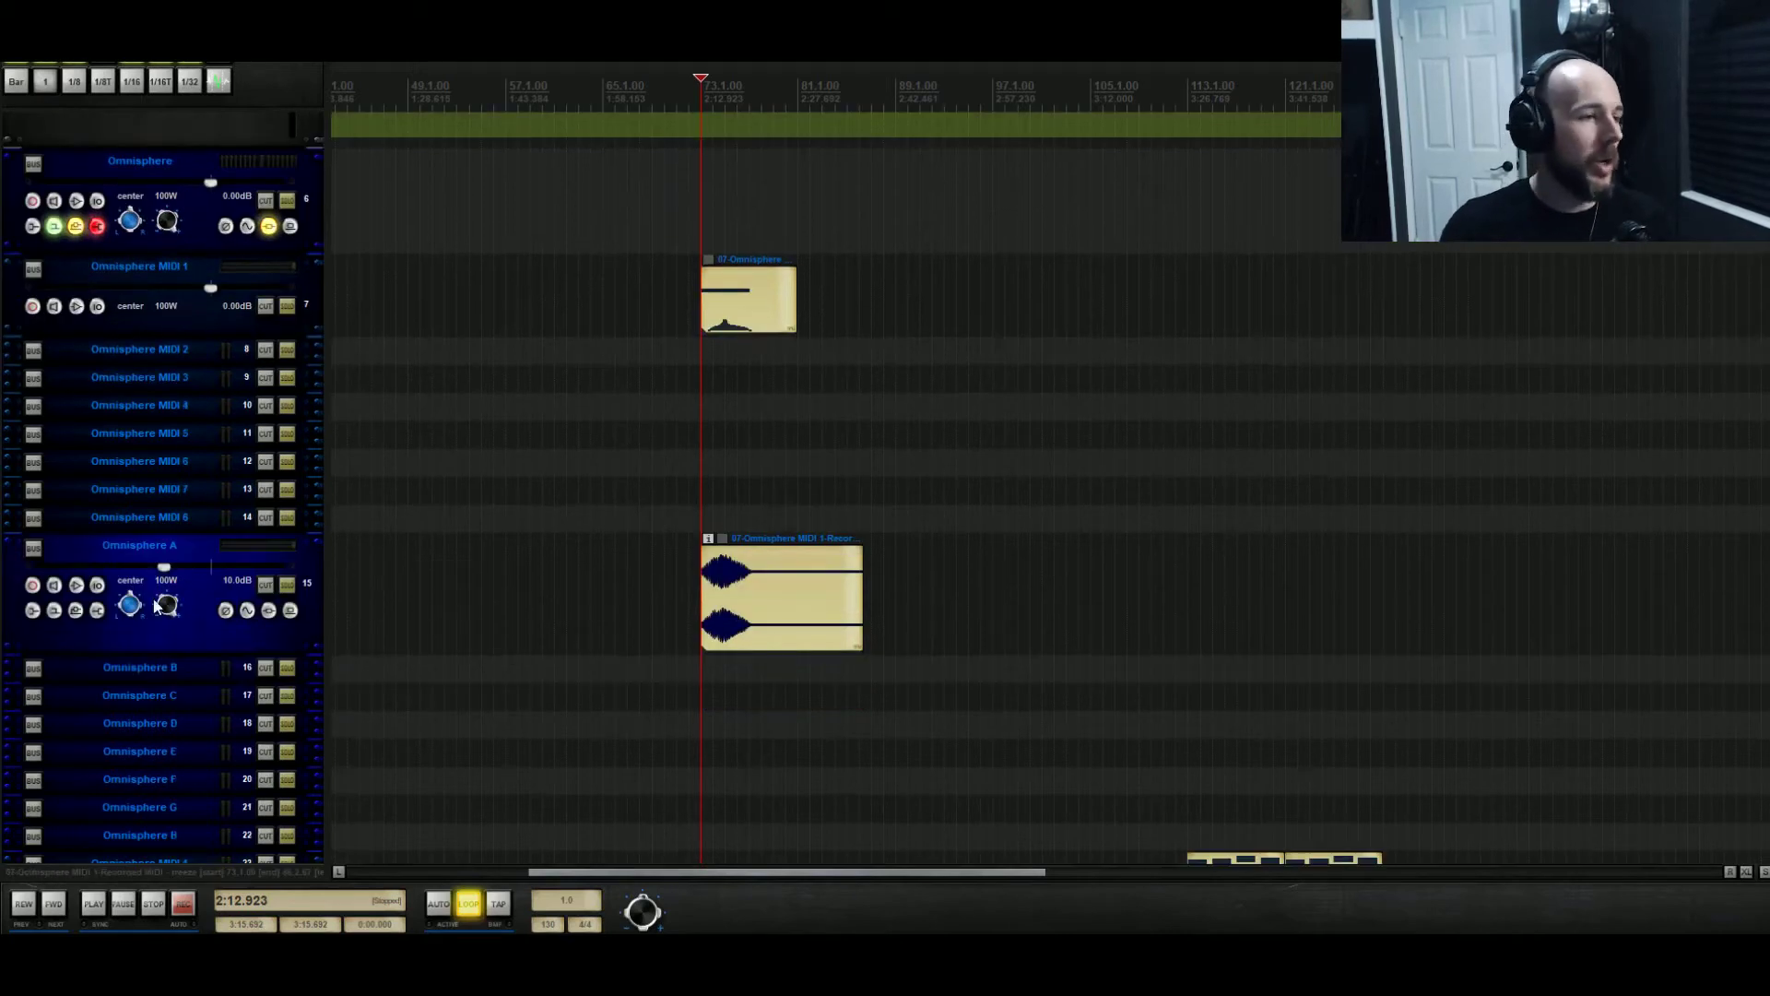
pyautogui.rightClick(210, 542)
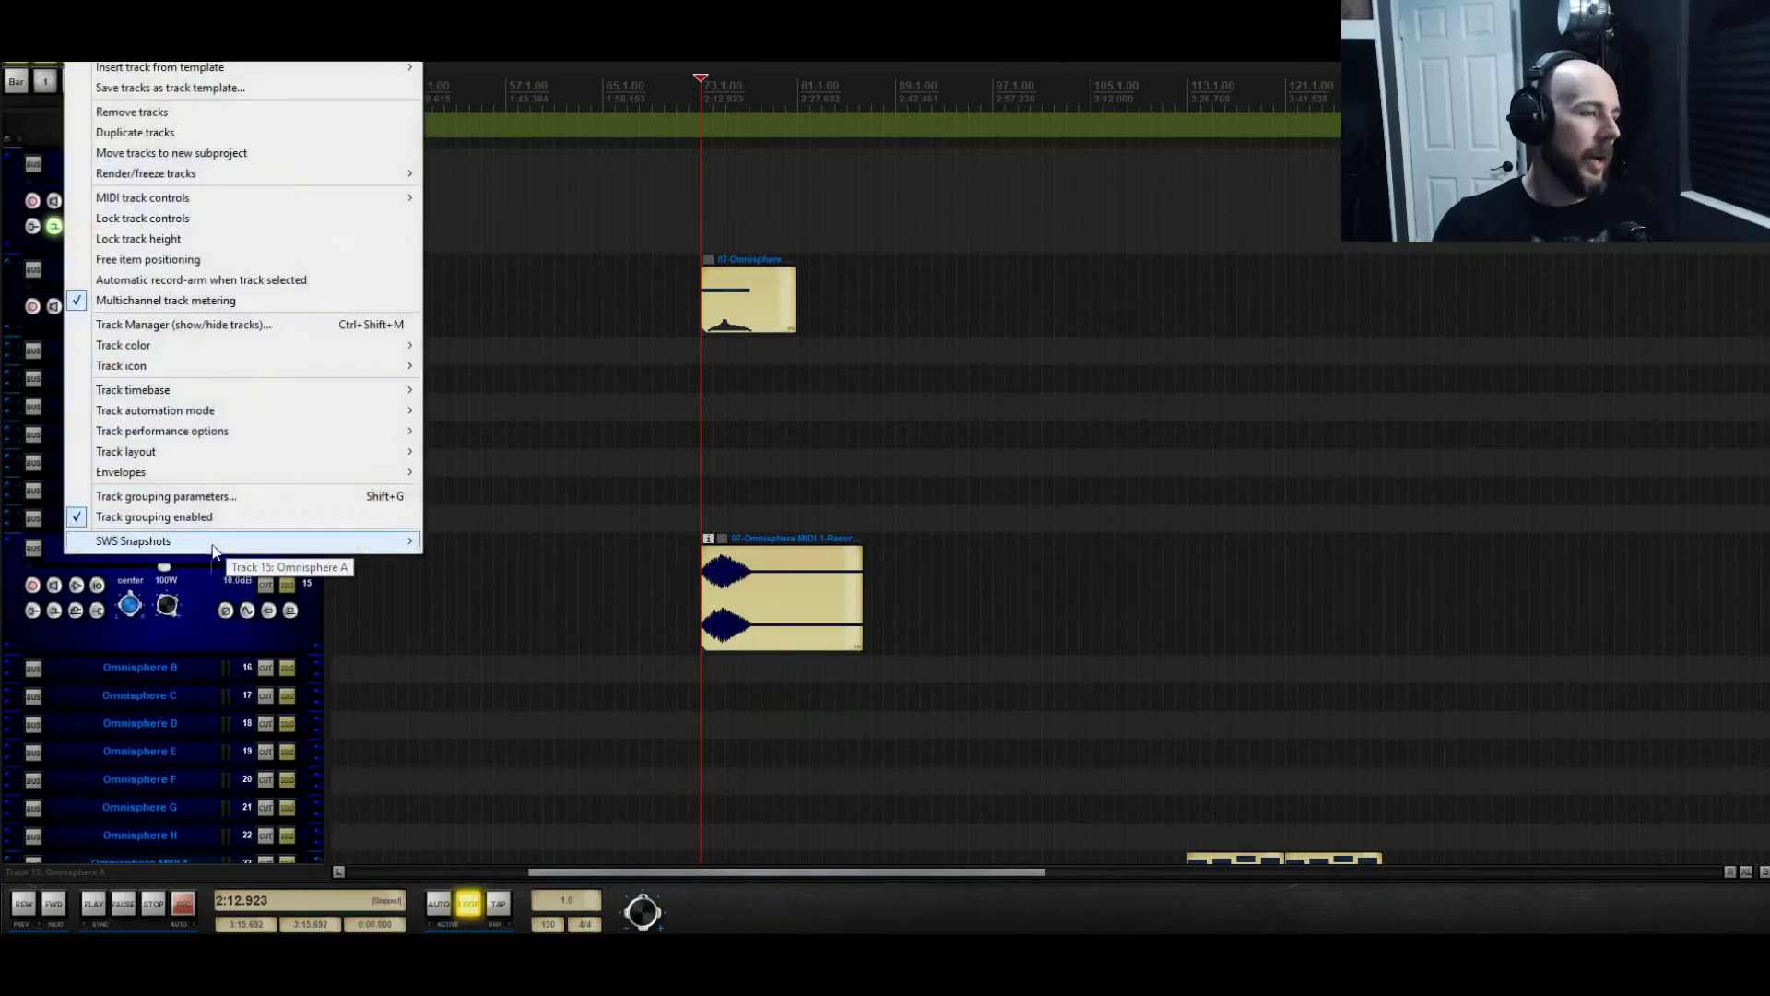
pyautogui.click(212, 8)
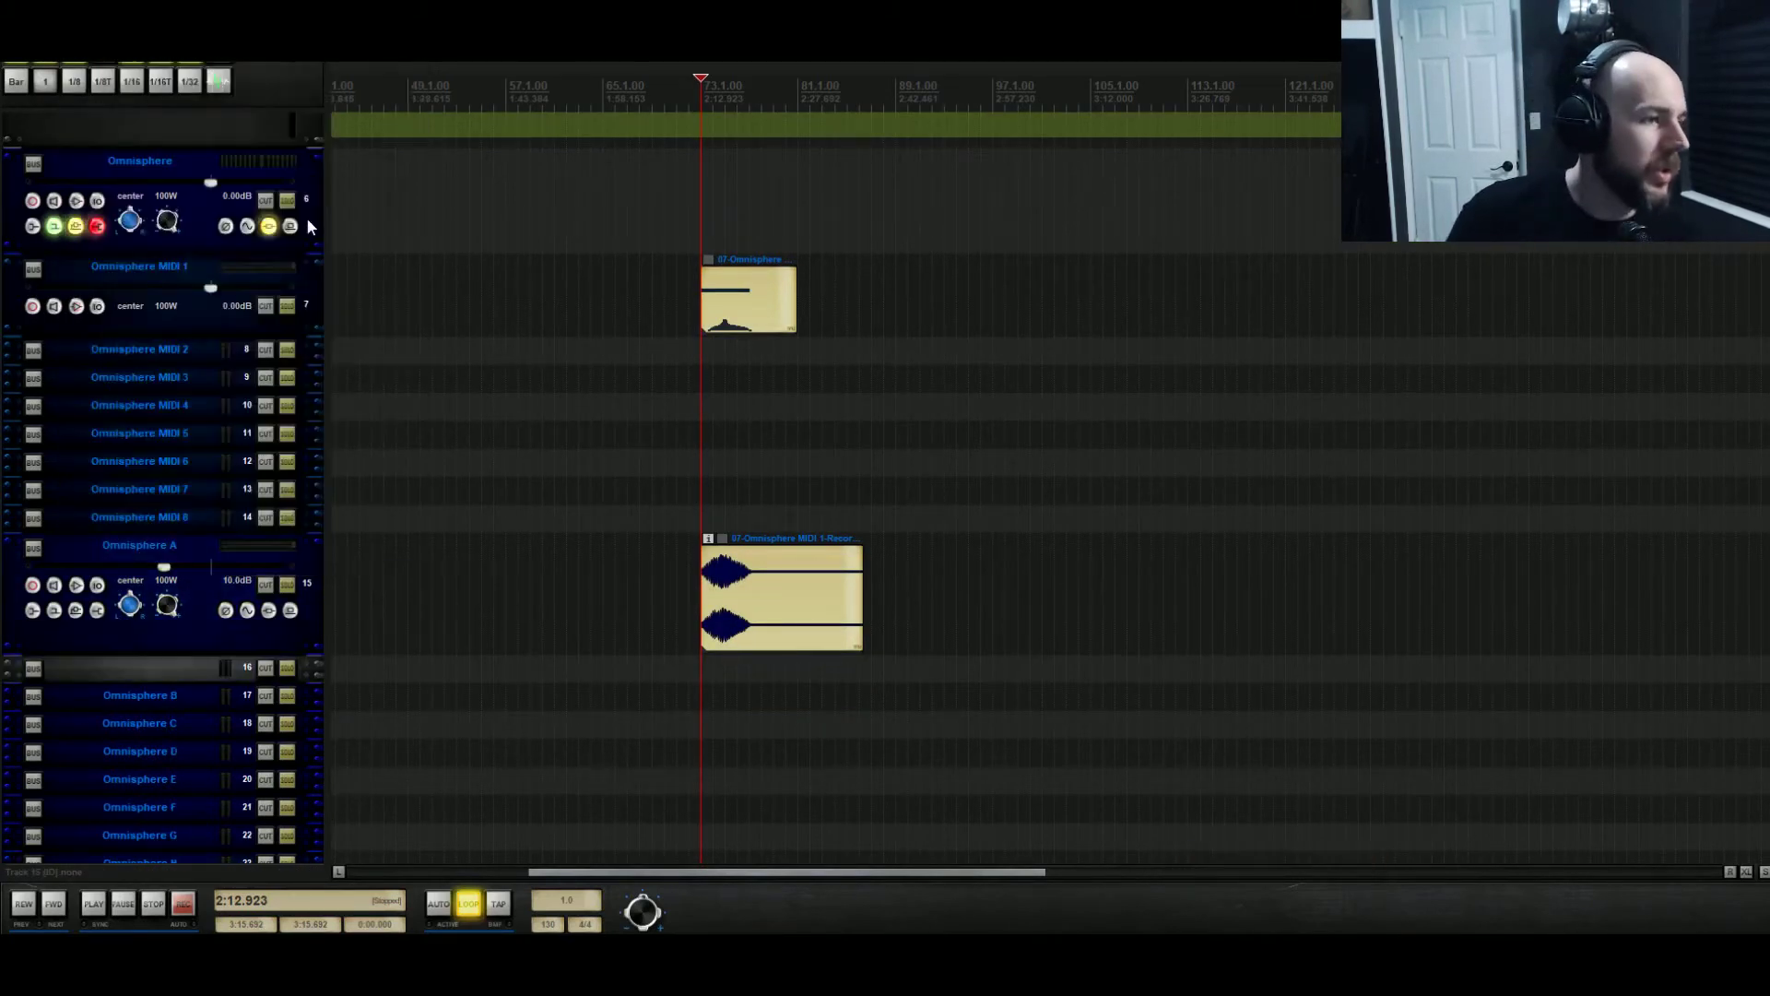
pyautogui.click(219, 673)
pyautogui.click(203, 684)
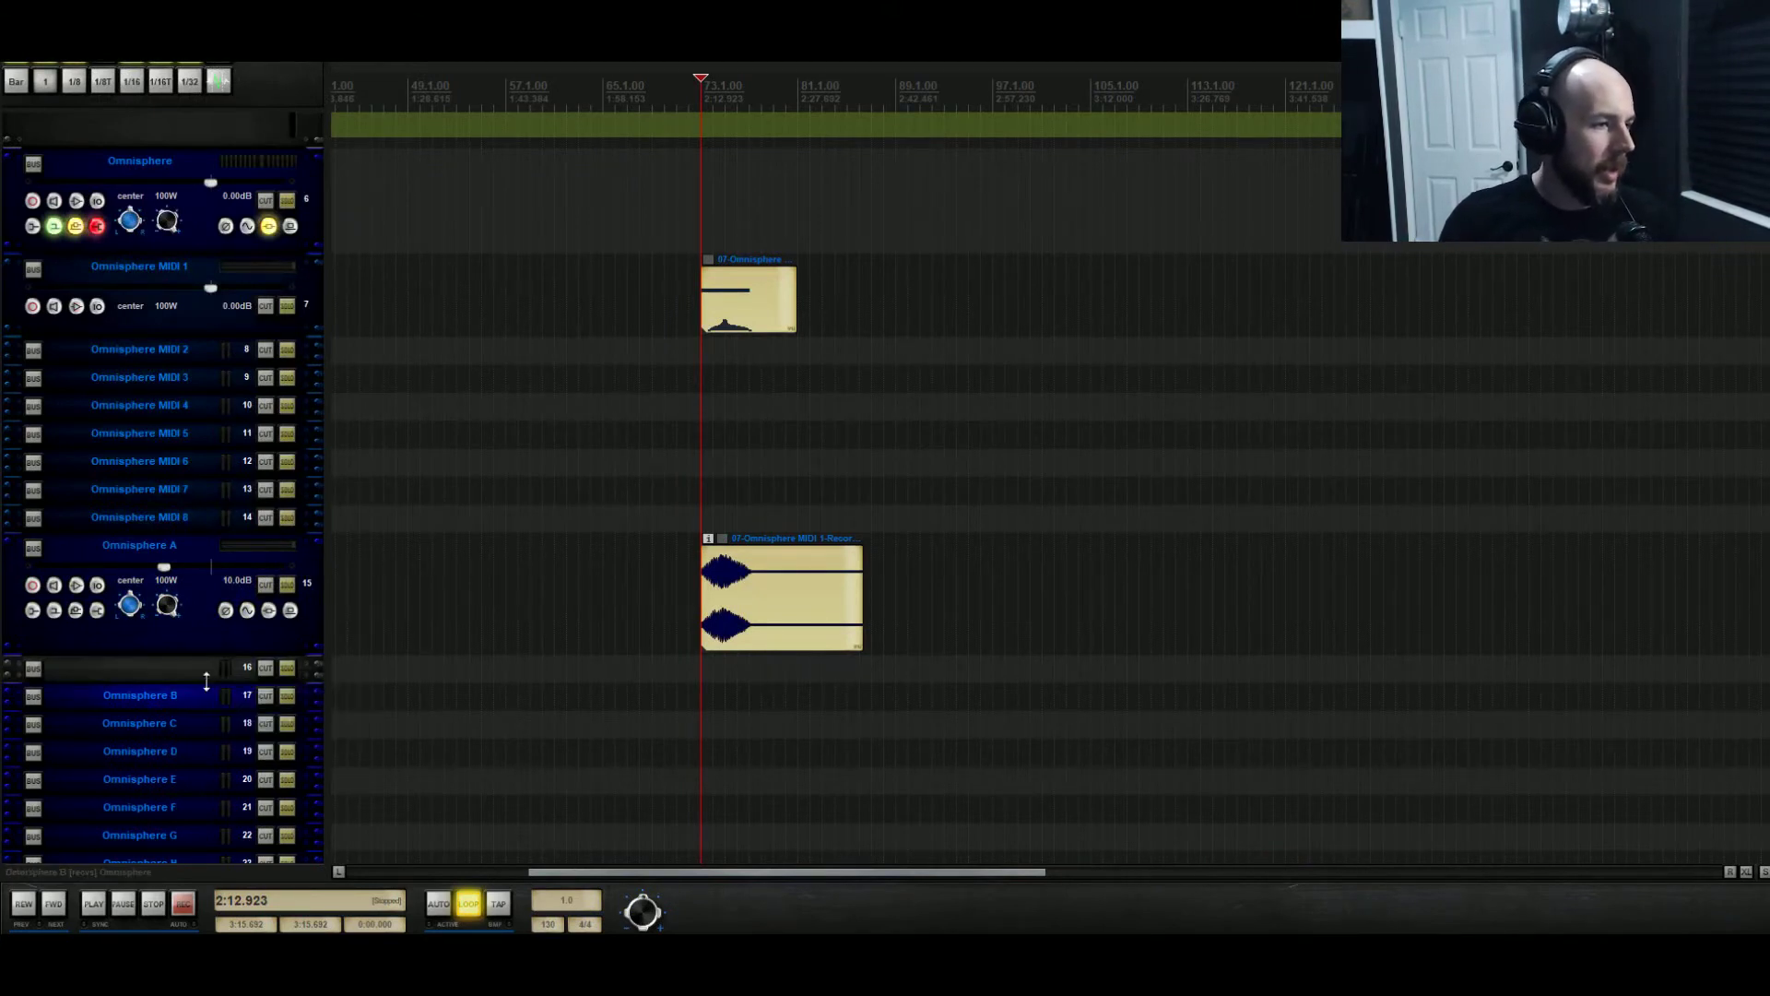
pyautogui.moveTo(208, 680); pyautogui.dragTo(120, 651)
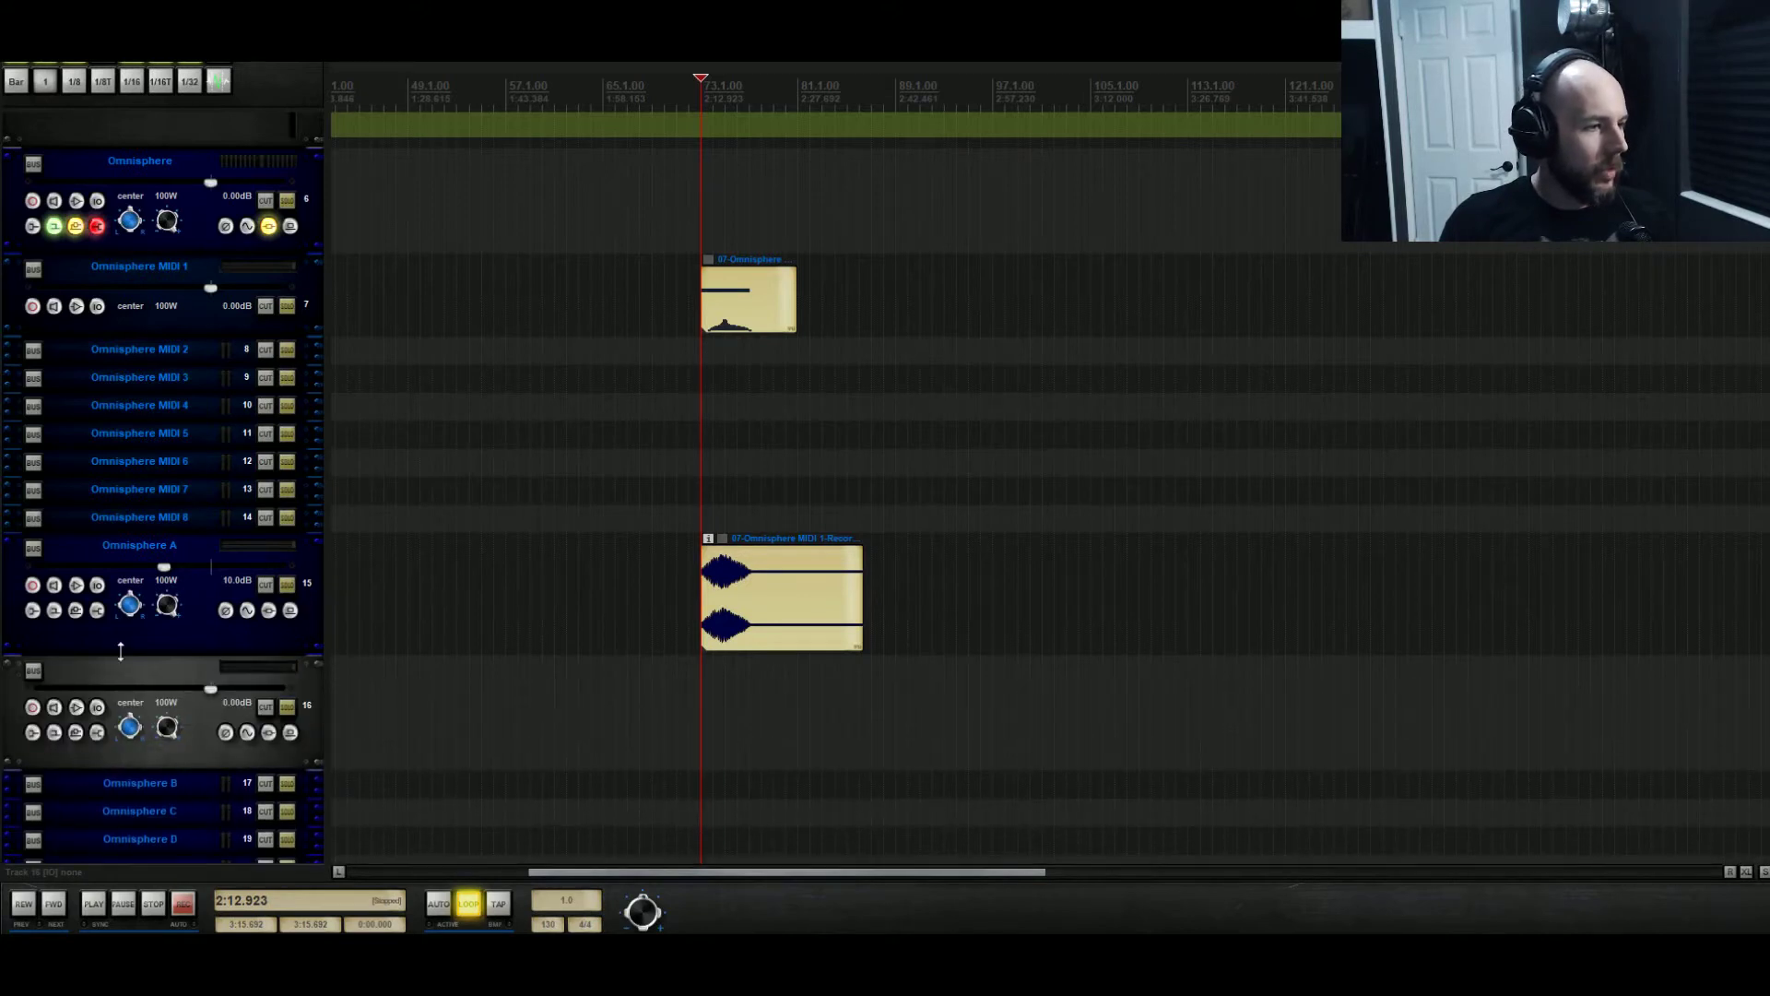
pyautogui.click(154, 687)
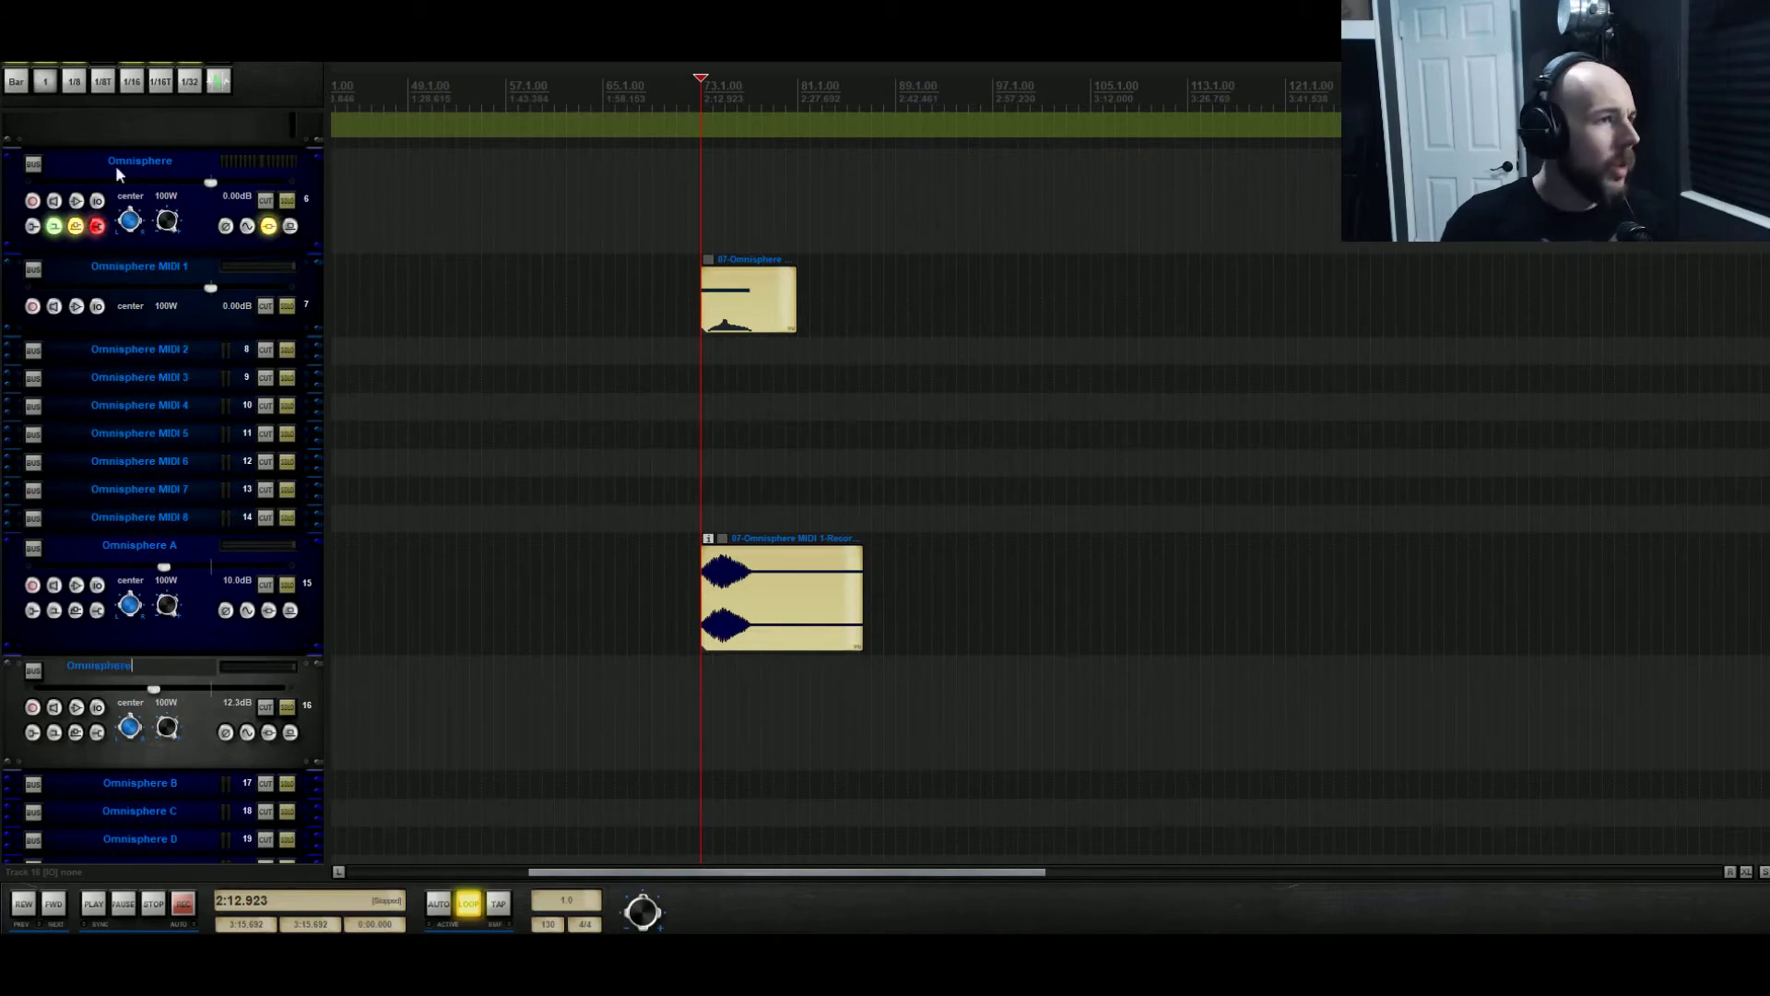
# Name the new track Omnisphere Mystery Rings Low after checking the patch name in the Omnisphere instrument
pyautogui.press('Return')
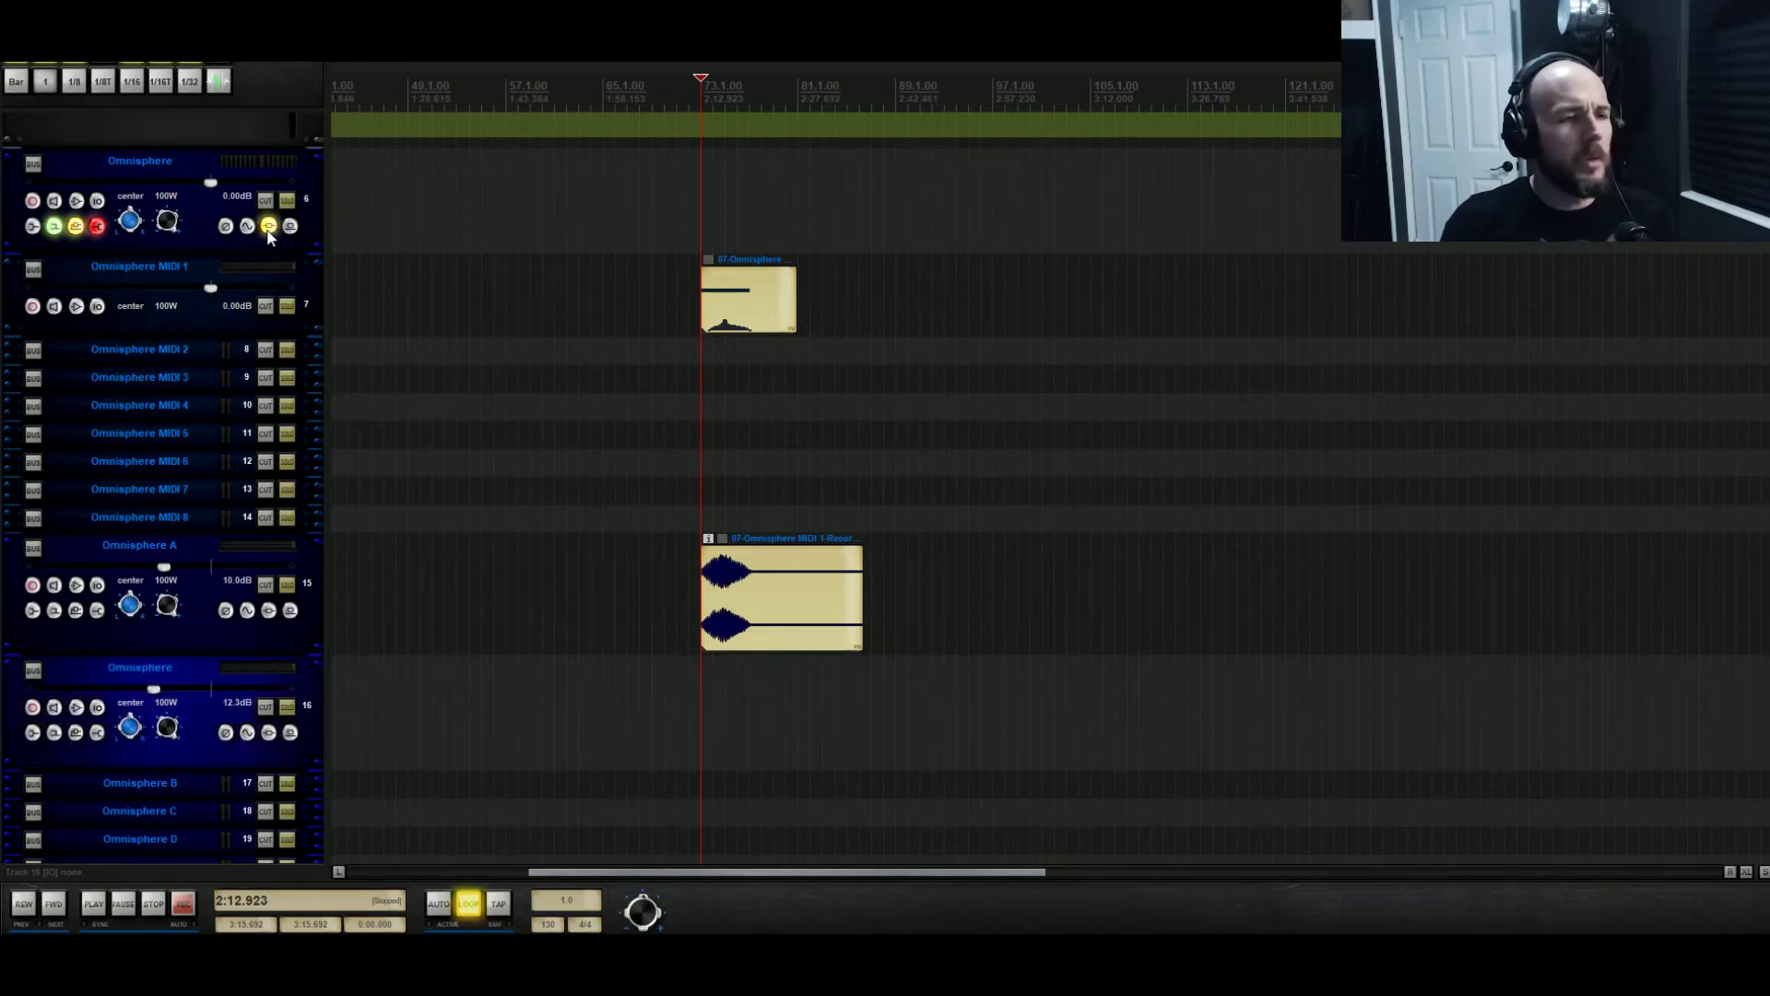
pyautogui.click(268, 226)
pyautogui.click(268, 611)
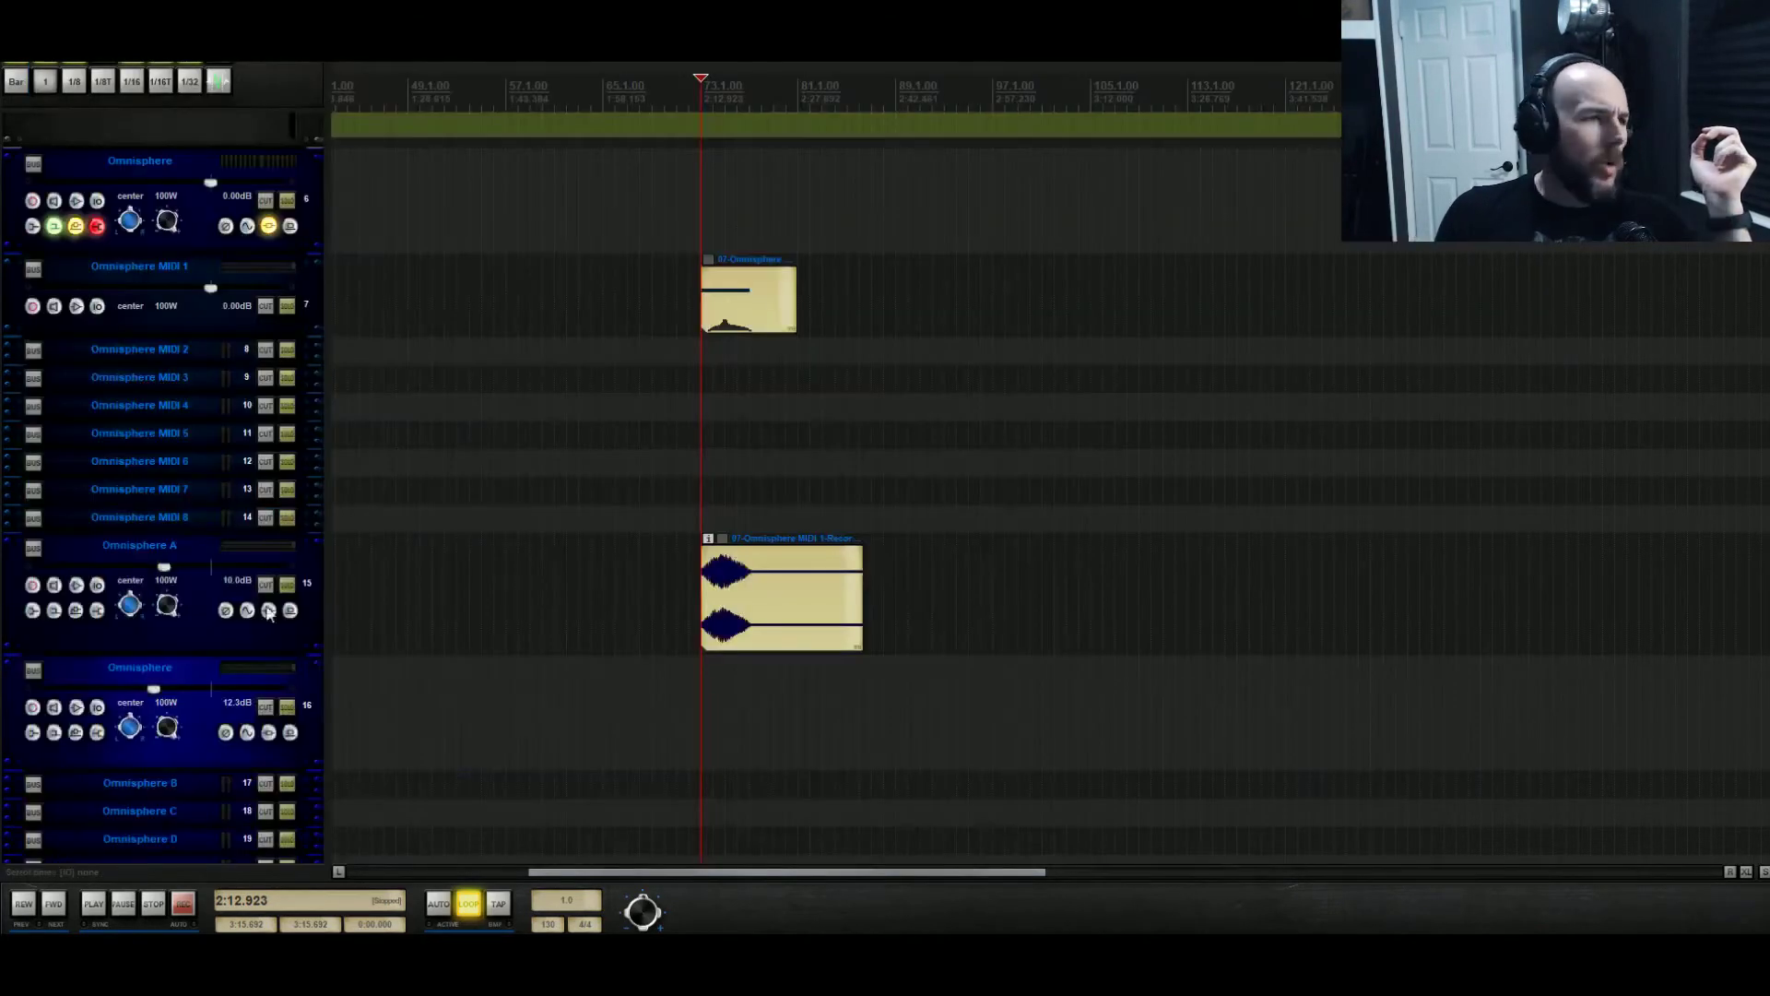
pyautogui.doubleClick(196, 673)
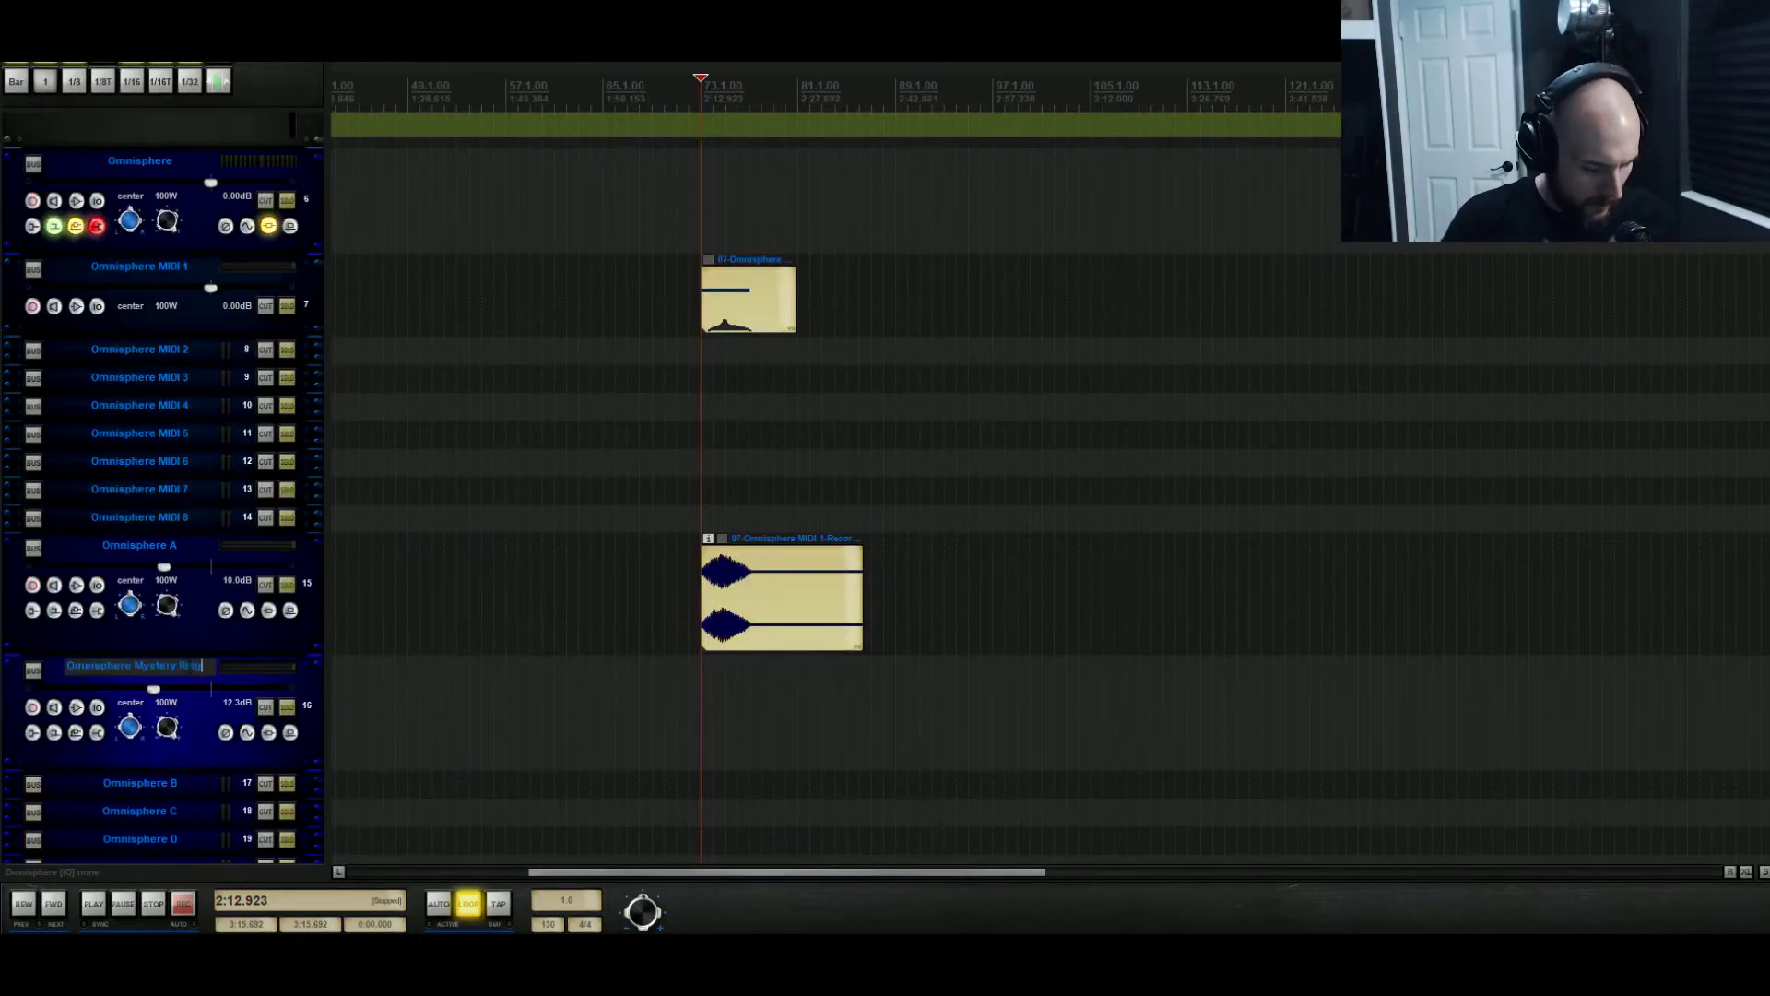
pyautogui.press('Return')
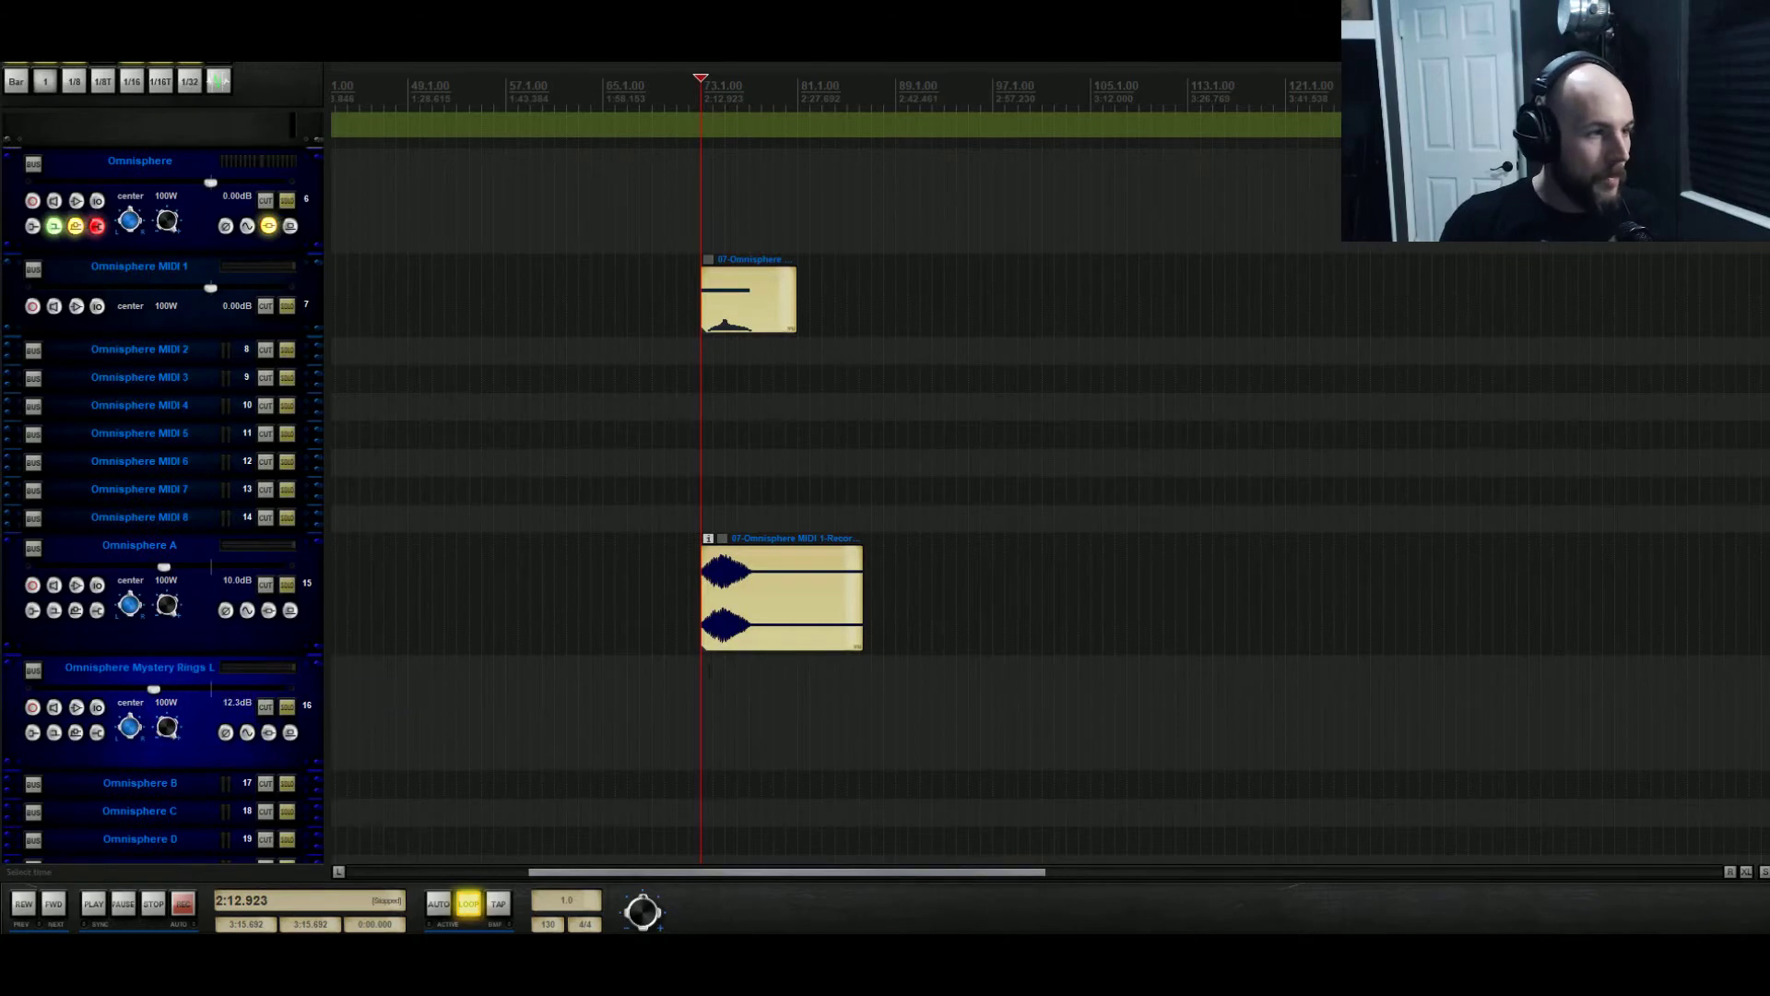
# Move the frozen audio item onto the Omnisphere Mystery Rings Low track and delete the MIDI item from Omnisphere MIDI 1
pyautogui.moveTo(720, 567); pyautogui.dragTo(705, 703)
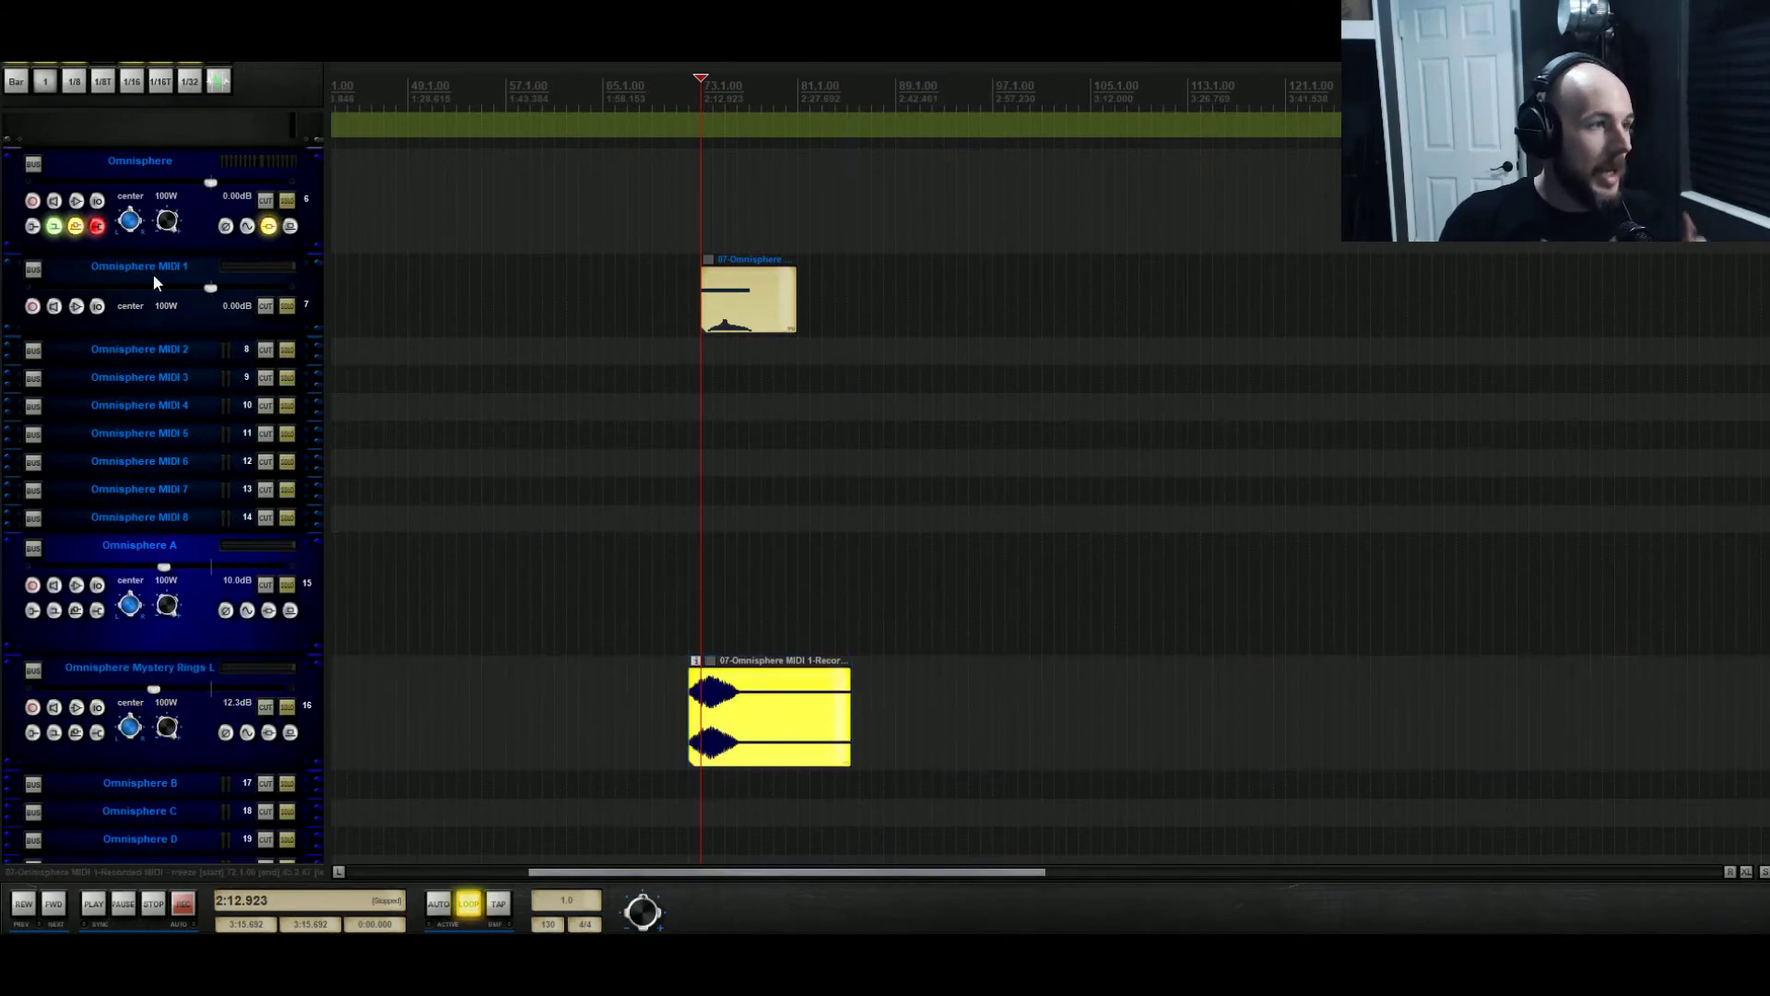
pyautogui.moveTo(661, 247); pyautogui.dragTo(917, 351)
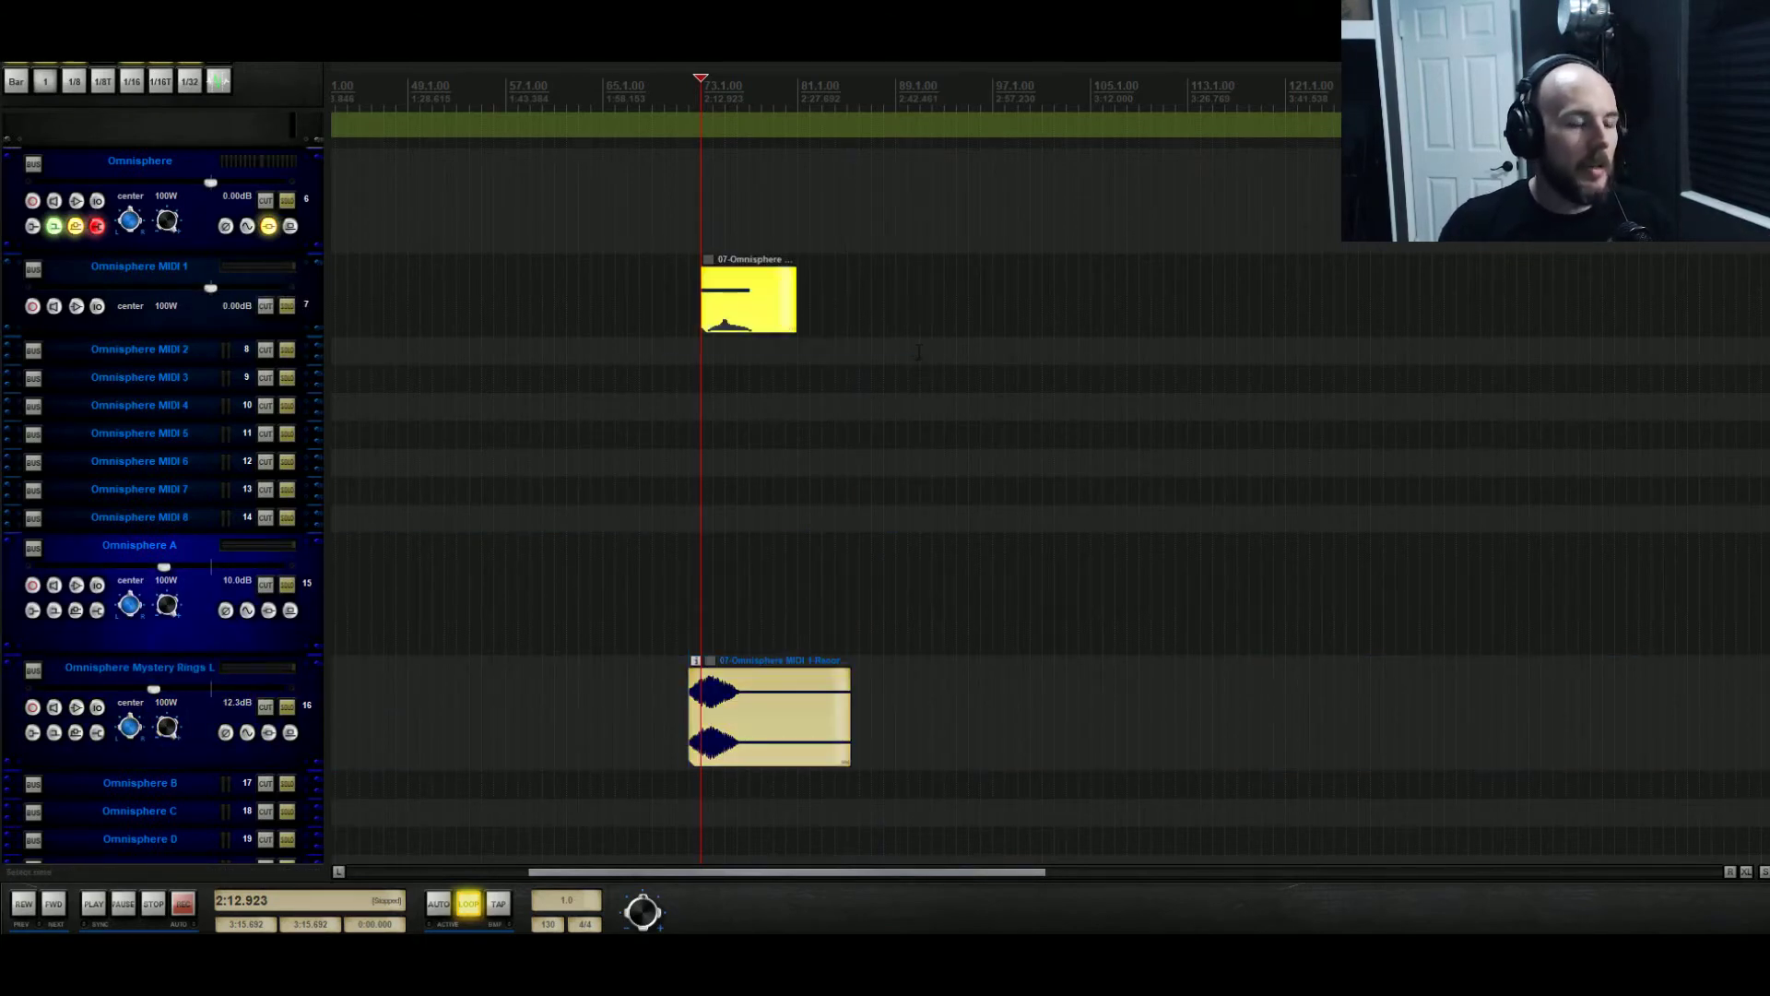
pyautogui.press('Delete')
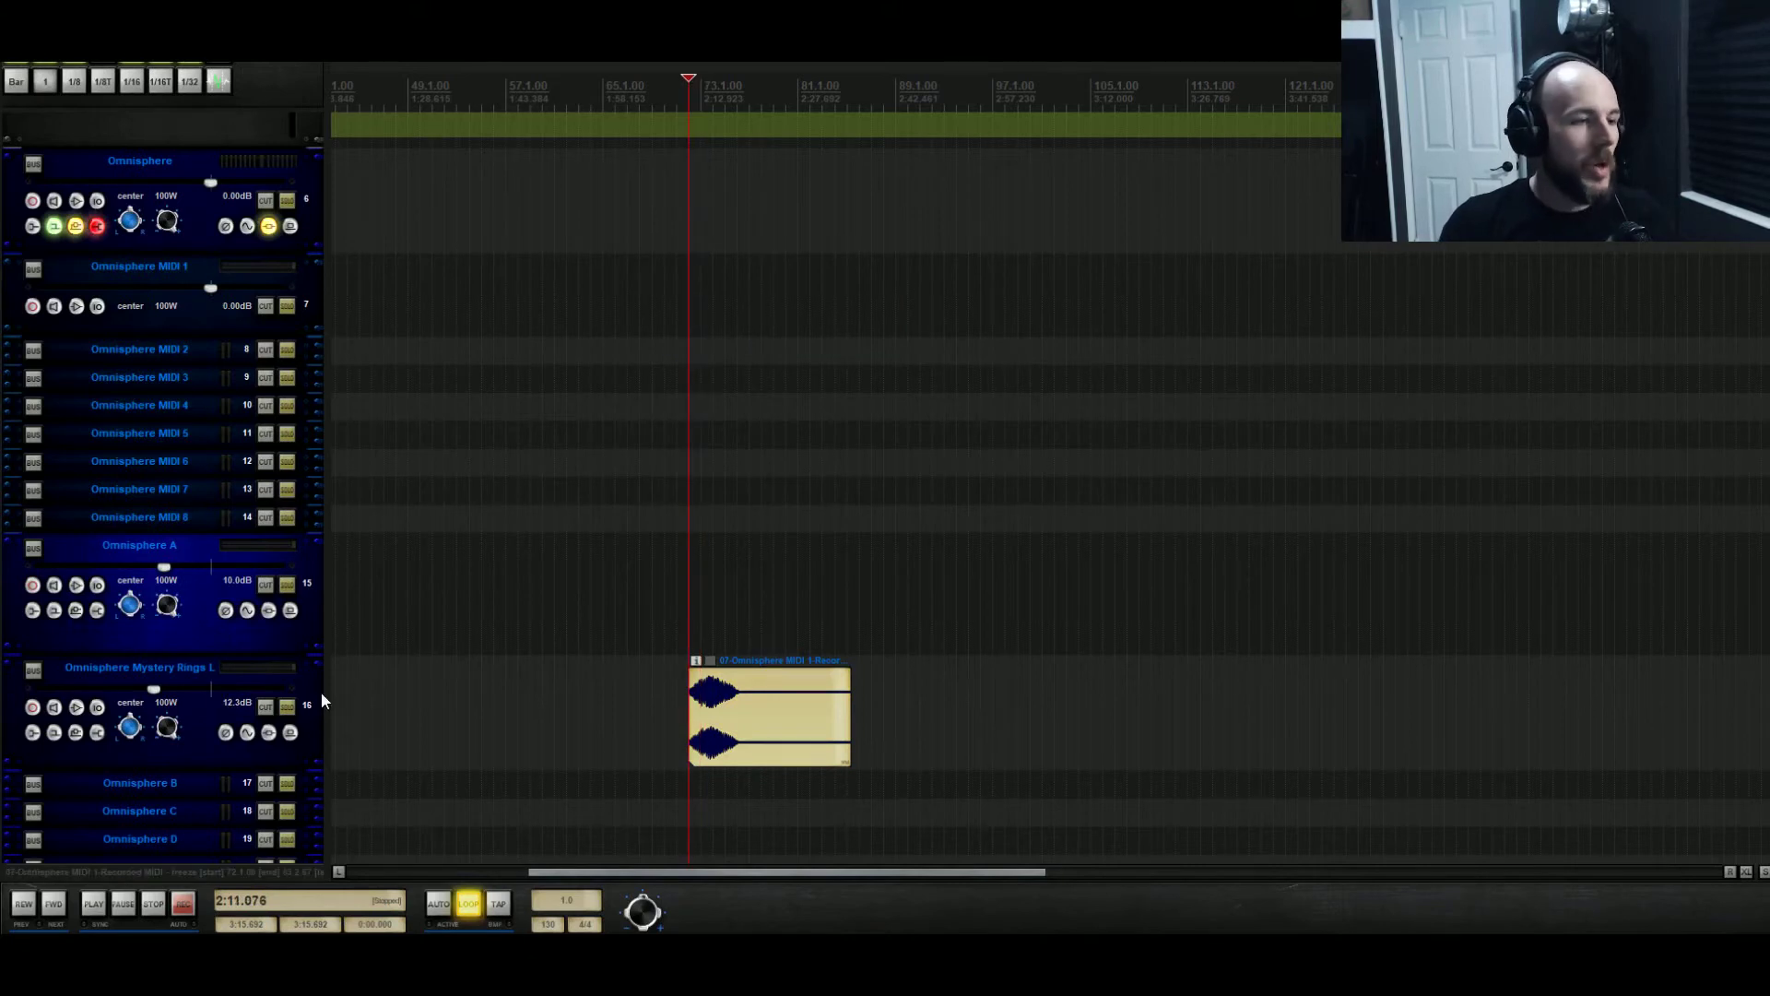
# Play the audio item back and add ReaEQ to the Omnisphere Mystery Rings Low track
pyautogui.press('space')
pyautogui.click(268, 732)
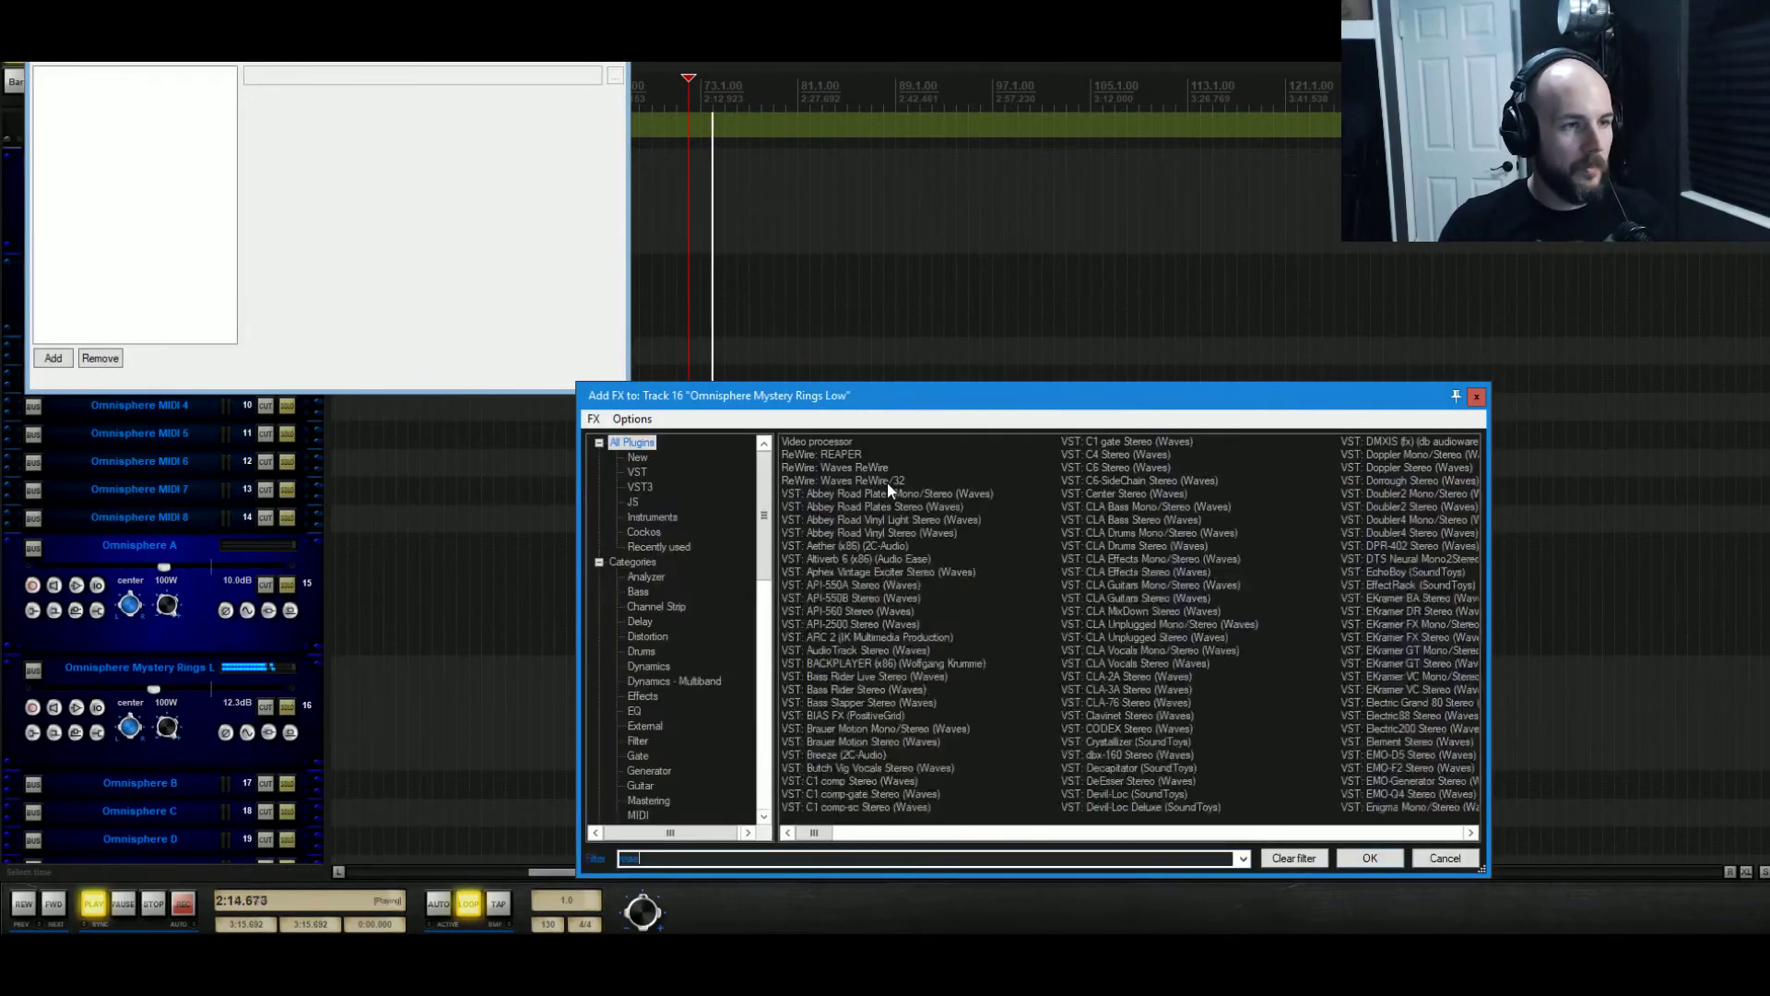
pyautogui.write('reae')
pyautogui.press('Return')
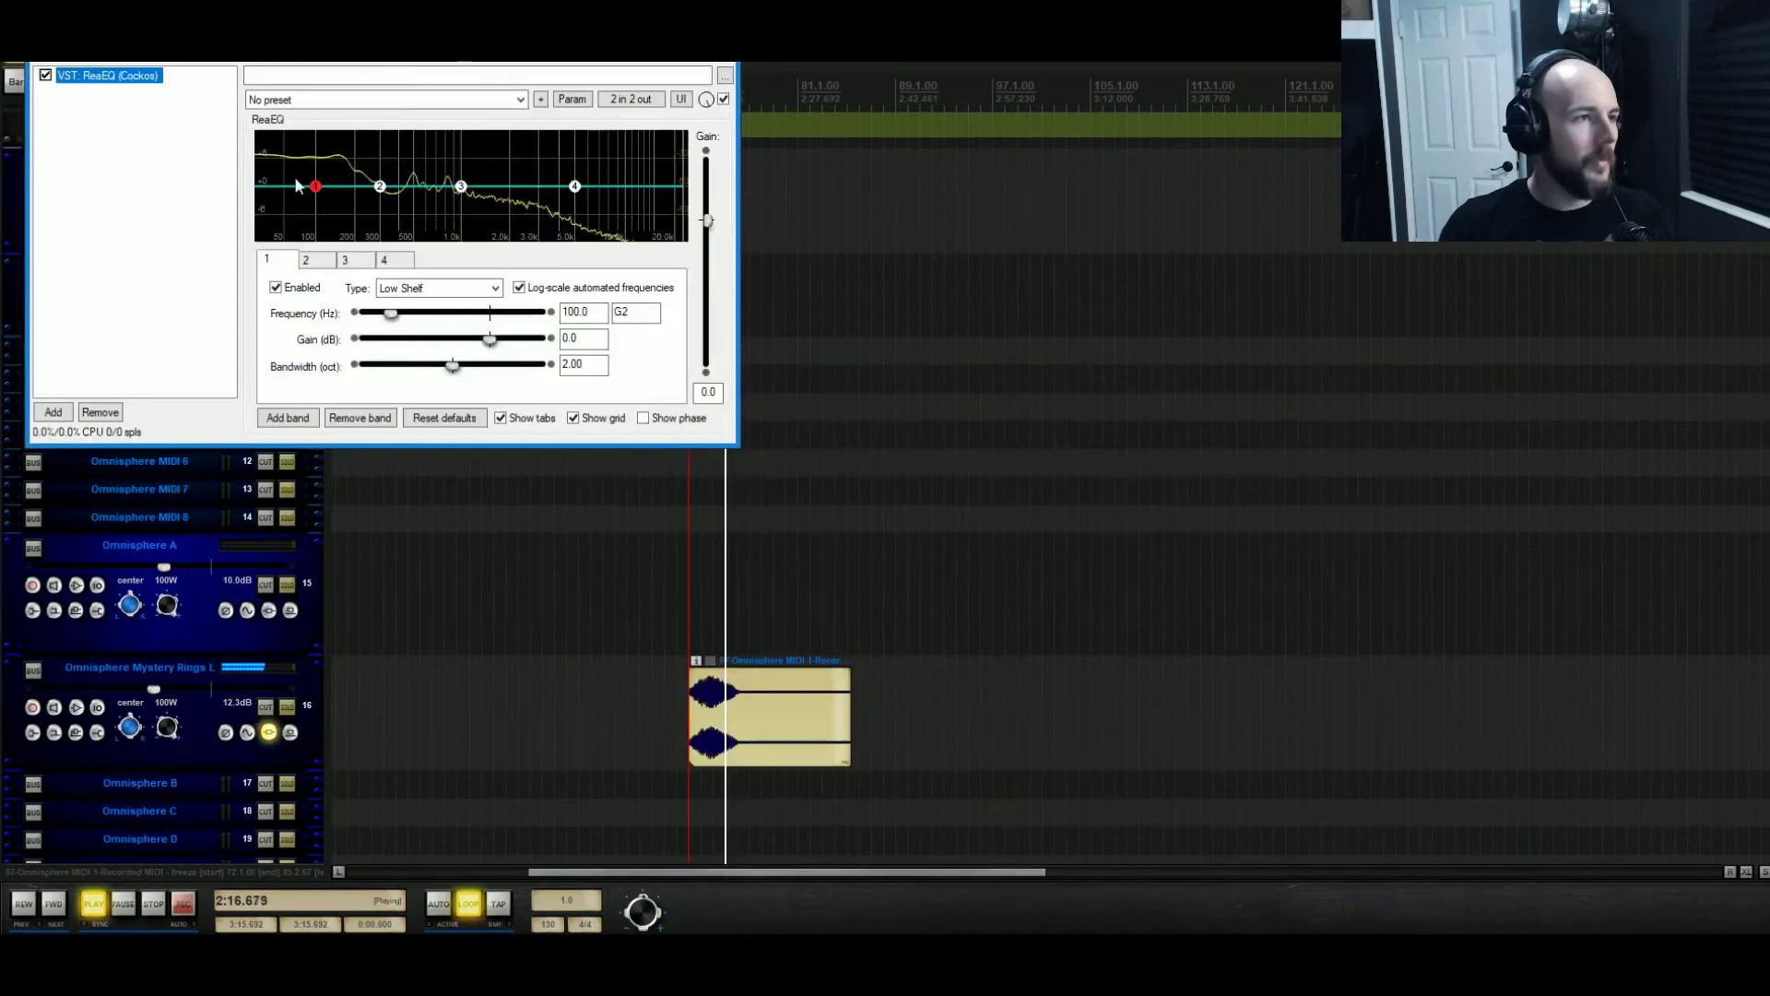
# Roll off the lows at about 100 Hz and the highs, cut band 3 by 4.6 dB near 486 Hz, and lower the track to -15.3 dB
pyautogui.moveTo(329, 187); pyautogui.dragTo(330, 317)
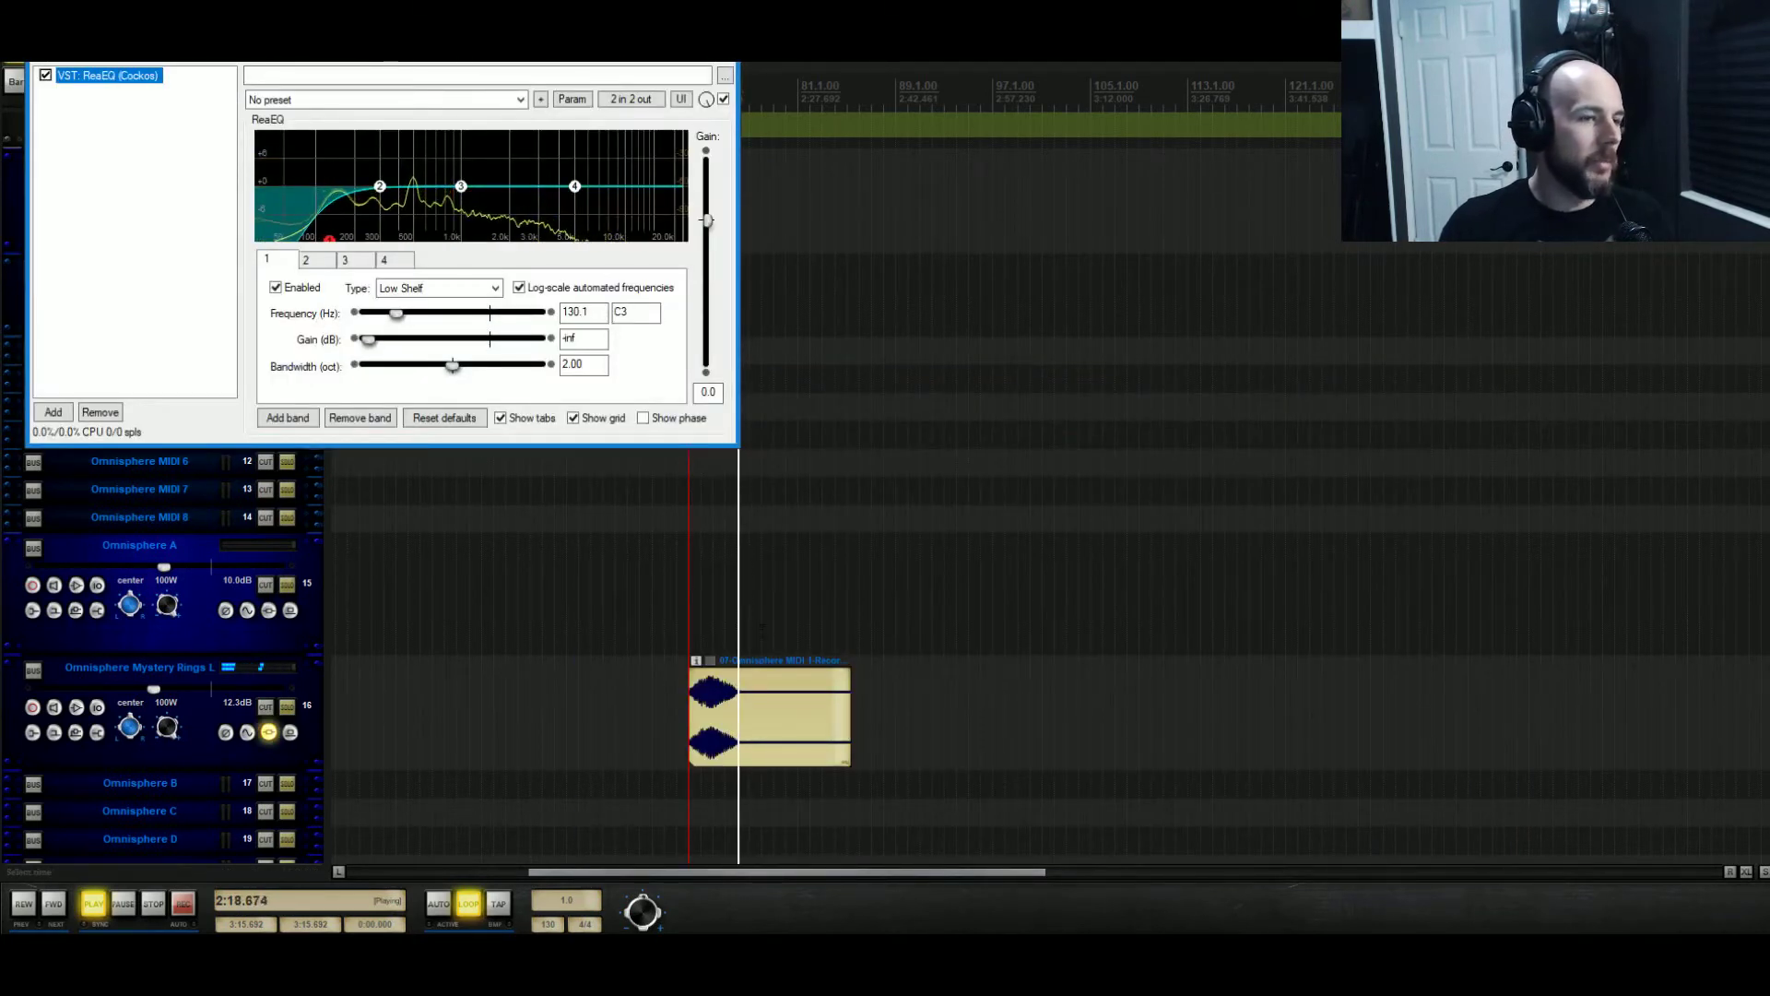
pyautogui.moveTo(344, 241); pyautogui.dragTo(321, 251)
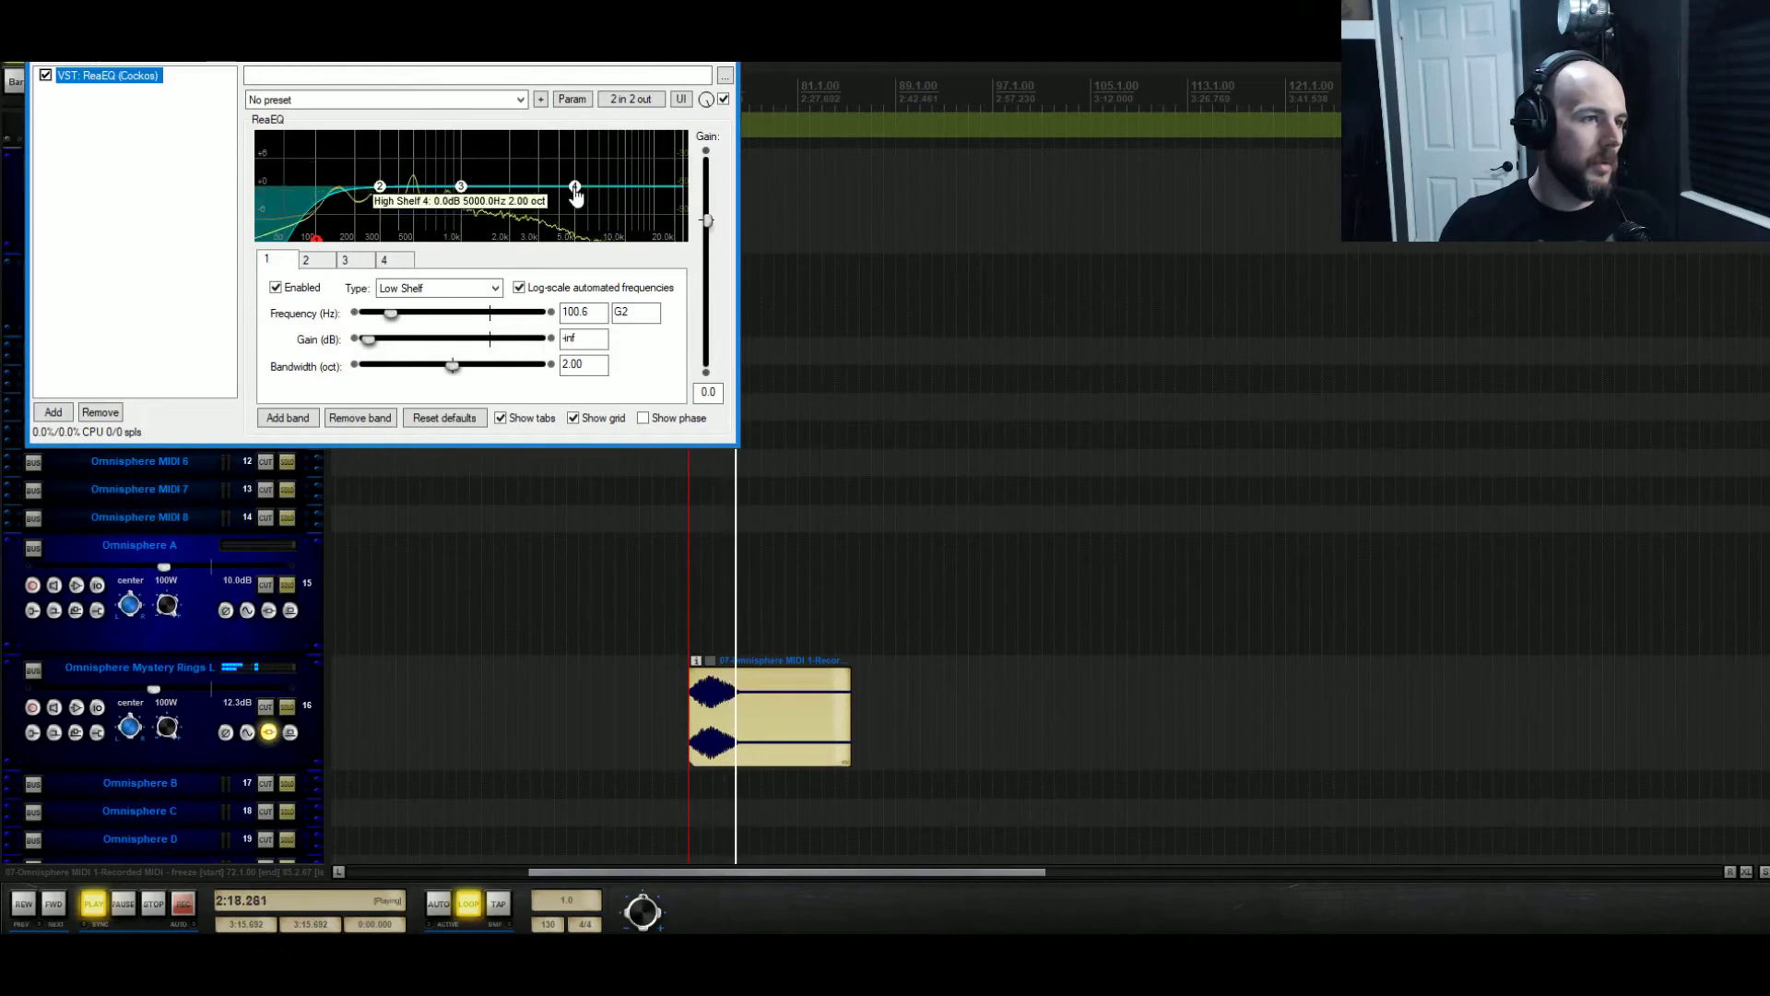
pyautogui.moveTo(574, 186); pyautogui.dragTo(602, 321)
pyautogui.moveTo(461, 186); pyautogui.dragTo(415, 213)
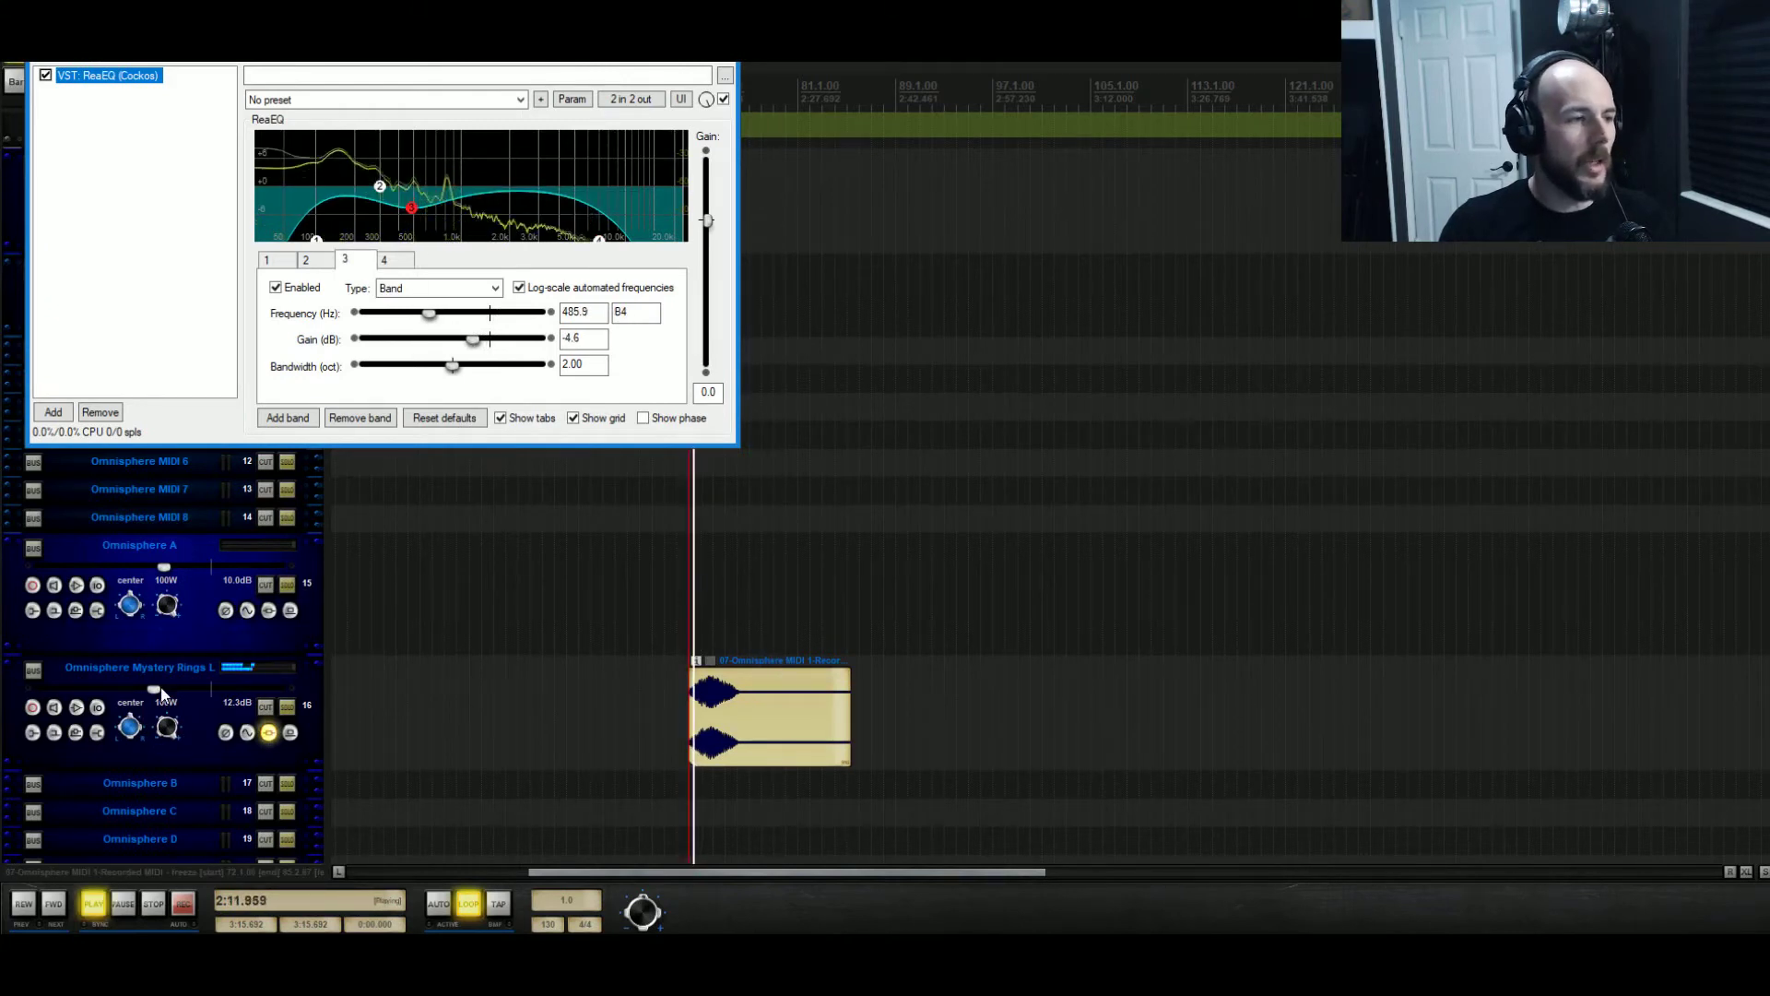
pyautogui.moveTo(153, 689); pyautogui.dragTo(141, 689)
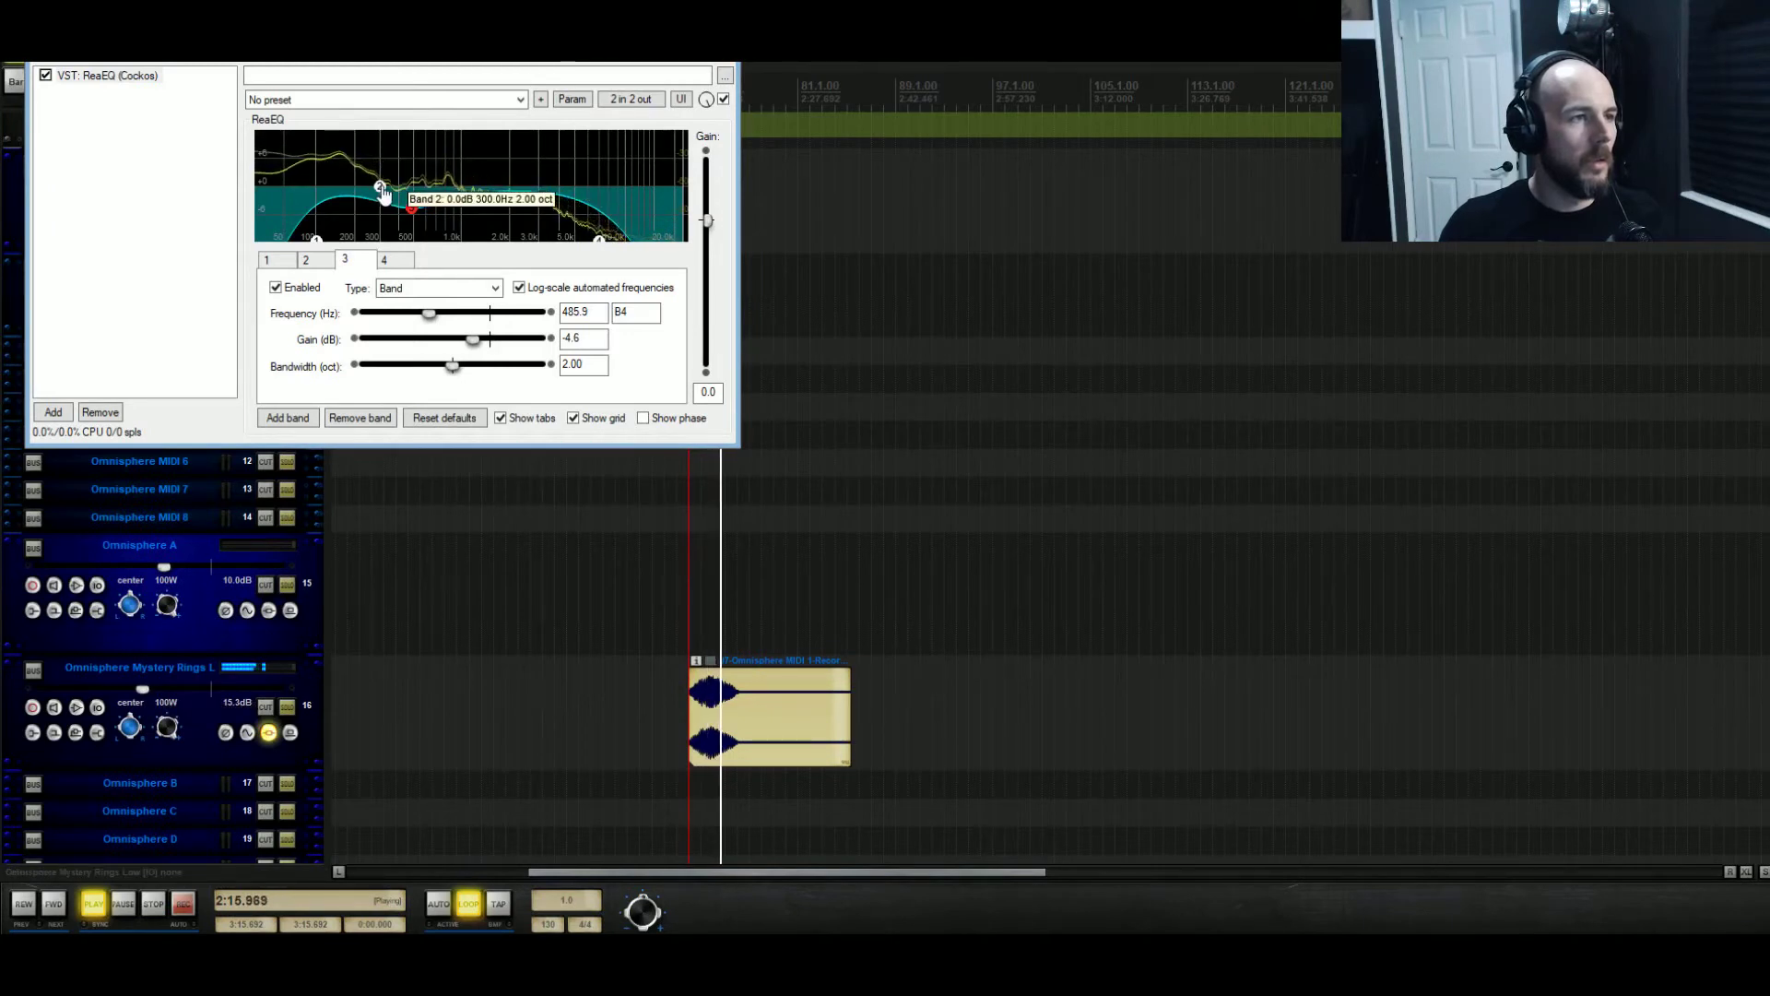
# Make EQ band 2 a low shelf at about 975 Hz with a bandwidth of 1 and a gain of 4.8 dB
pyautogui.moveTo(382, 192); pyautogui.dragTo(459, 188)
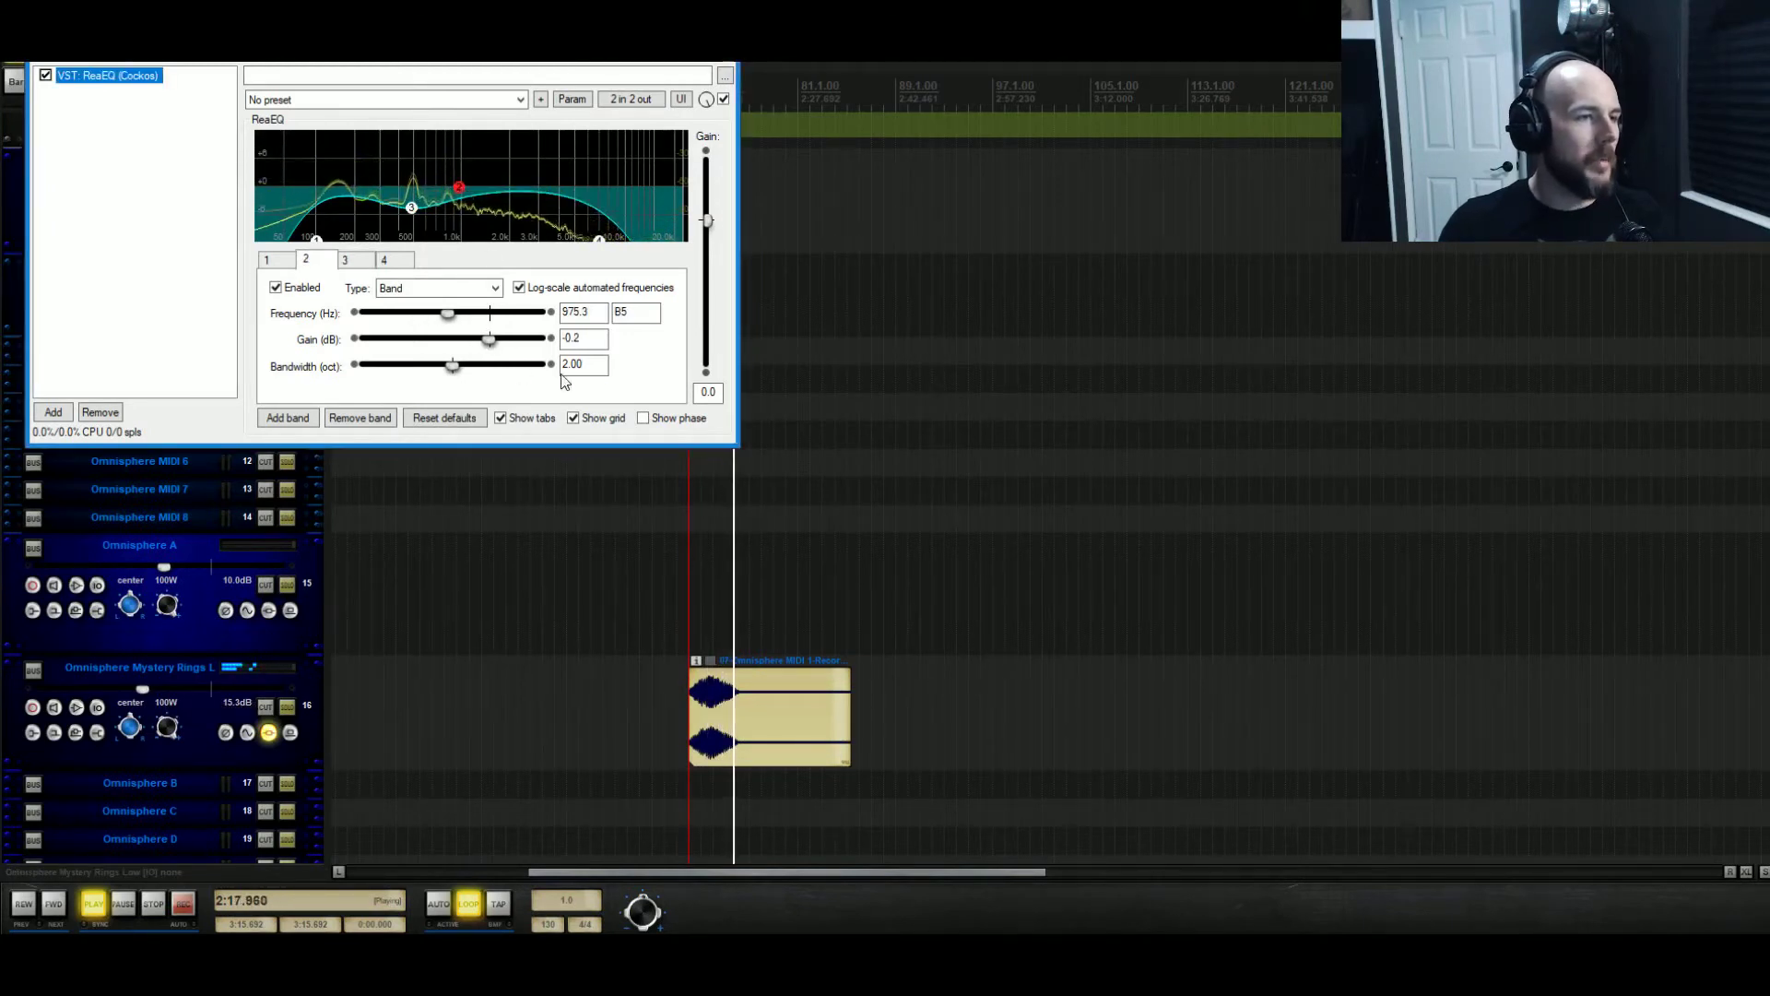
pyautogui.doubleClick(583, 364)
pyautogui.write('1')
pyautogui.click(439, 287)
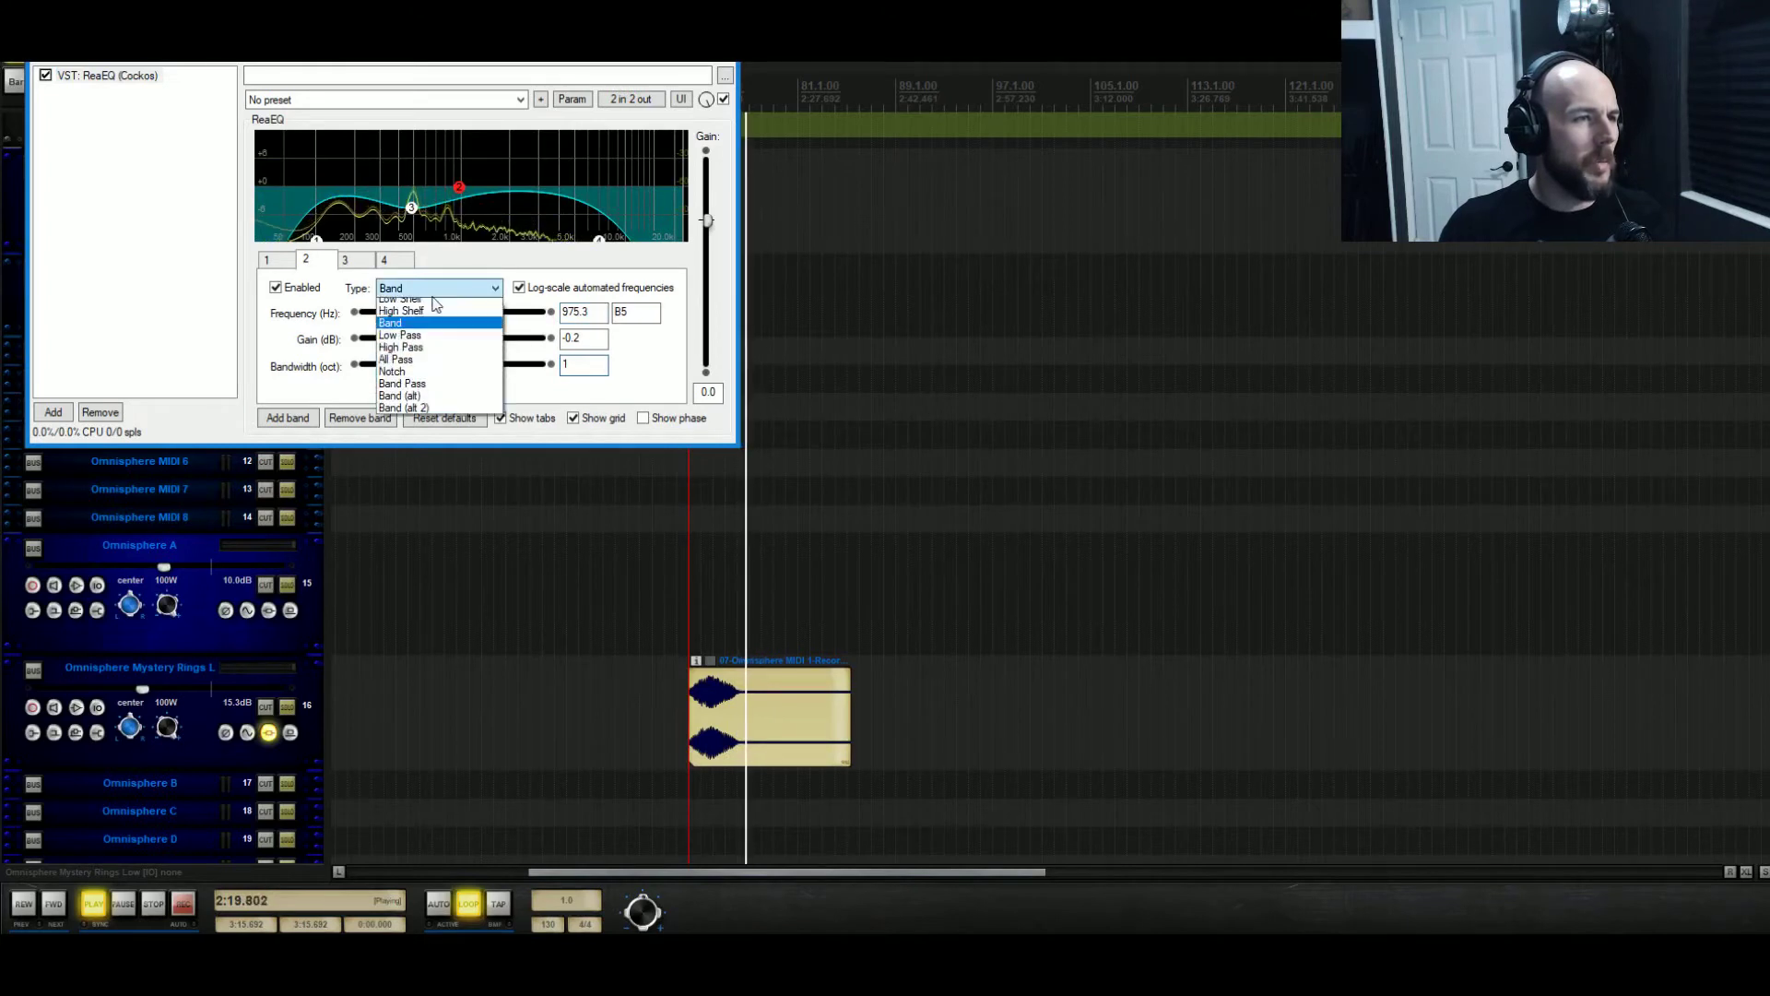
pyautogui.click(434, 303)
pyautogui.moveTo(498, 348); pyautogui.dragTo(527, 351)
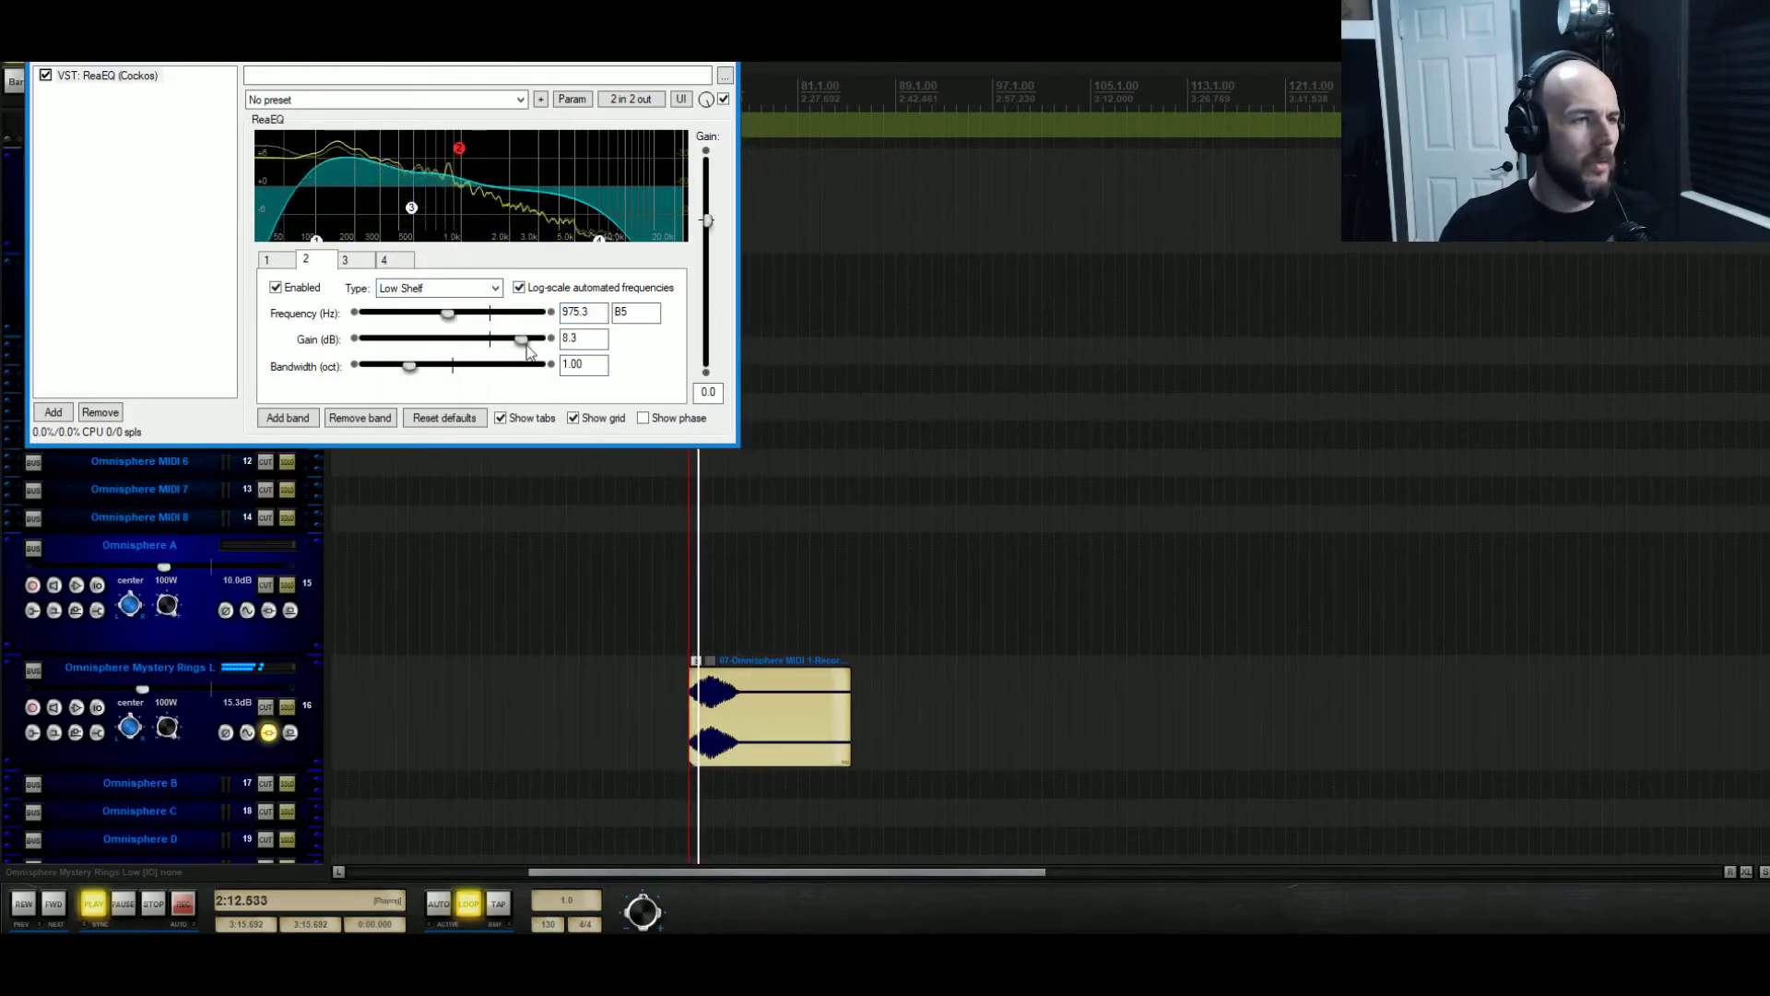
pyautogui.moveTo(527, 351); pyautogui.dragTo(514, 355)
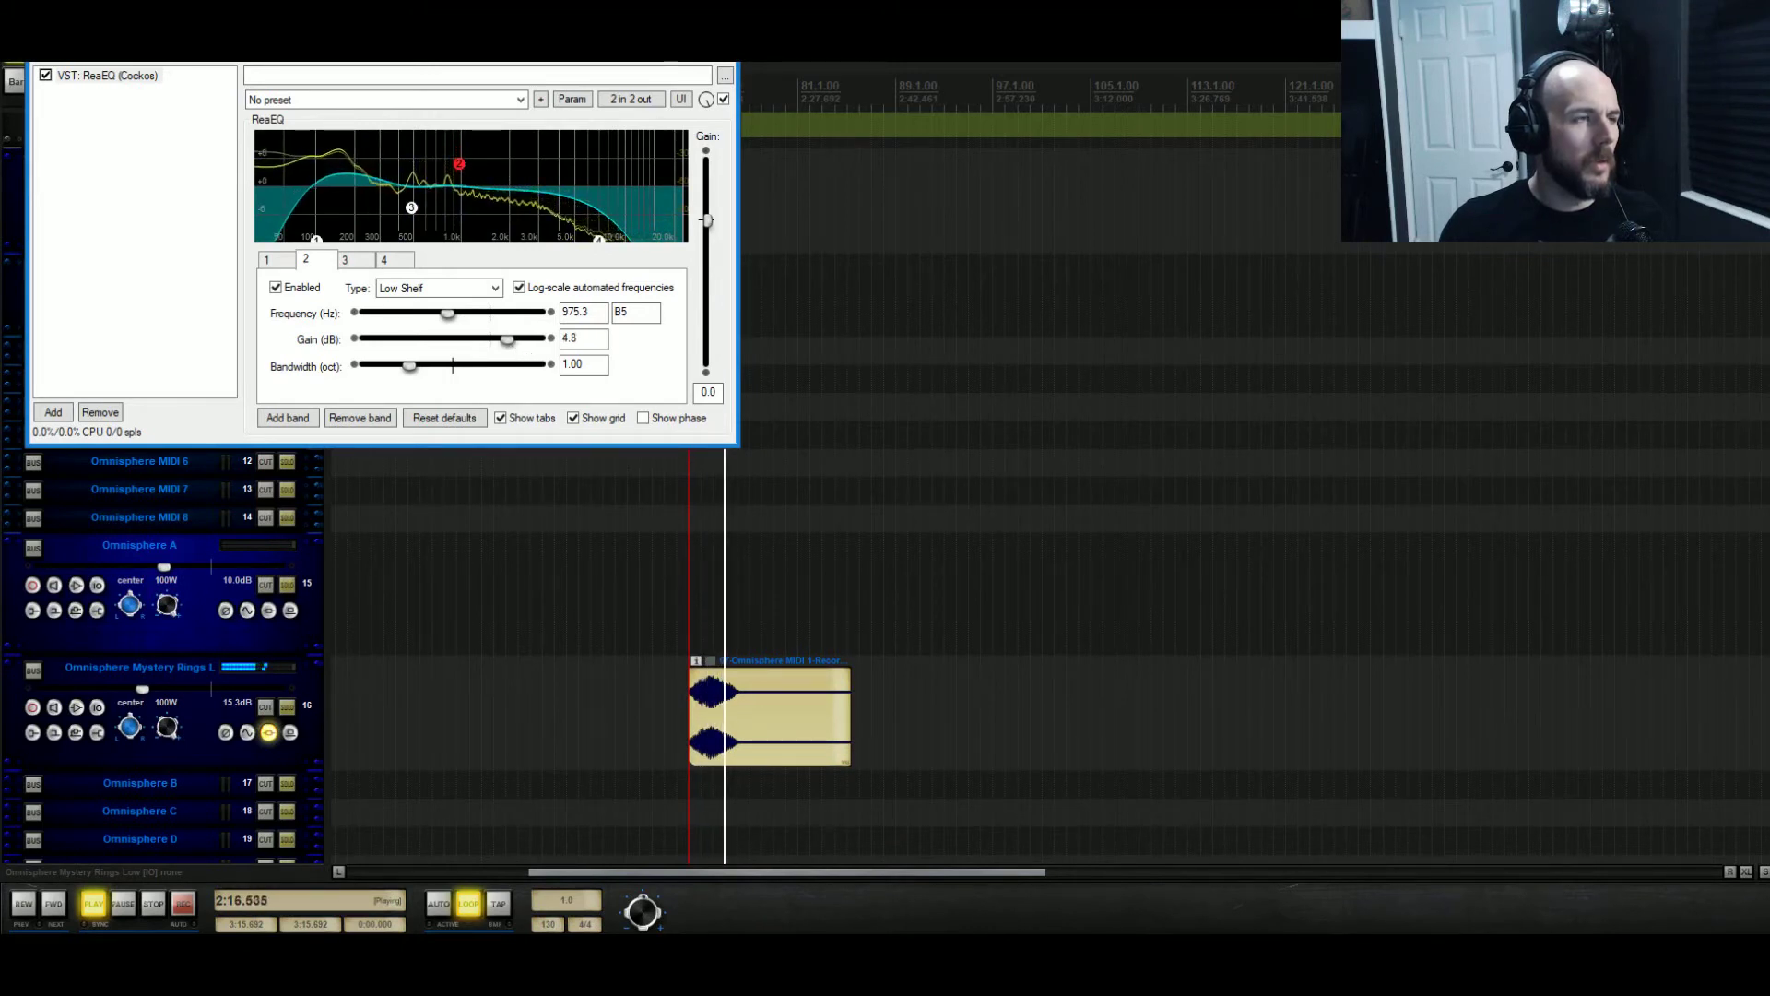
# Add a send from Omnisphere Mystery Rings Low to Shimmer Reverb and lower the track's volume to -19.2 dB
pyautogui.click(75, 733)
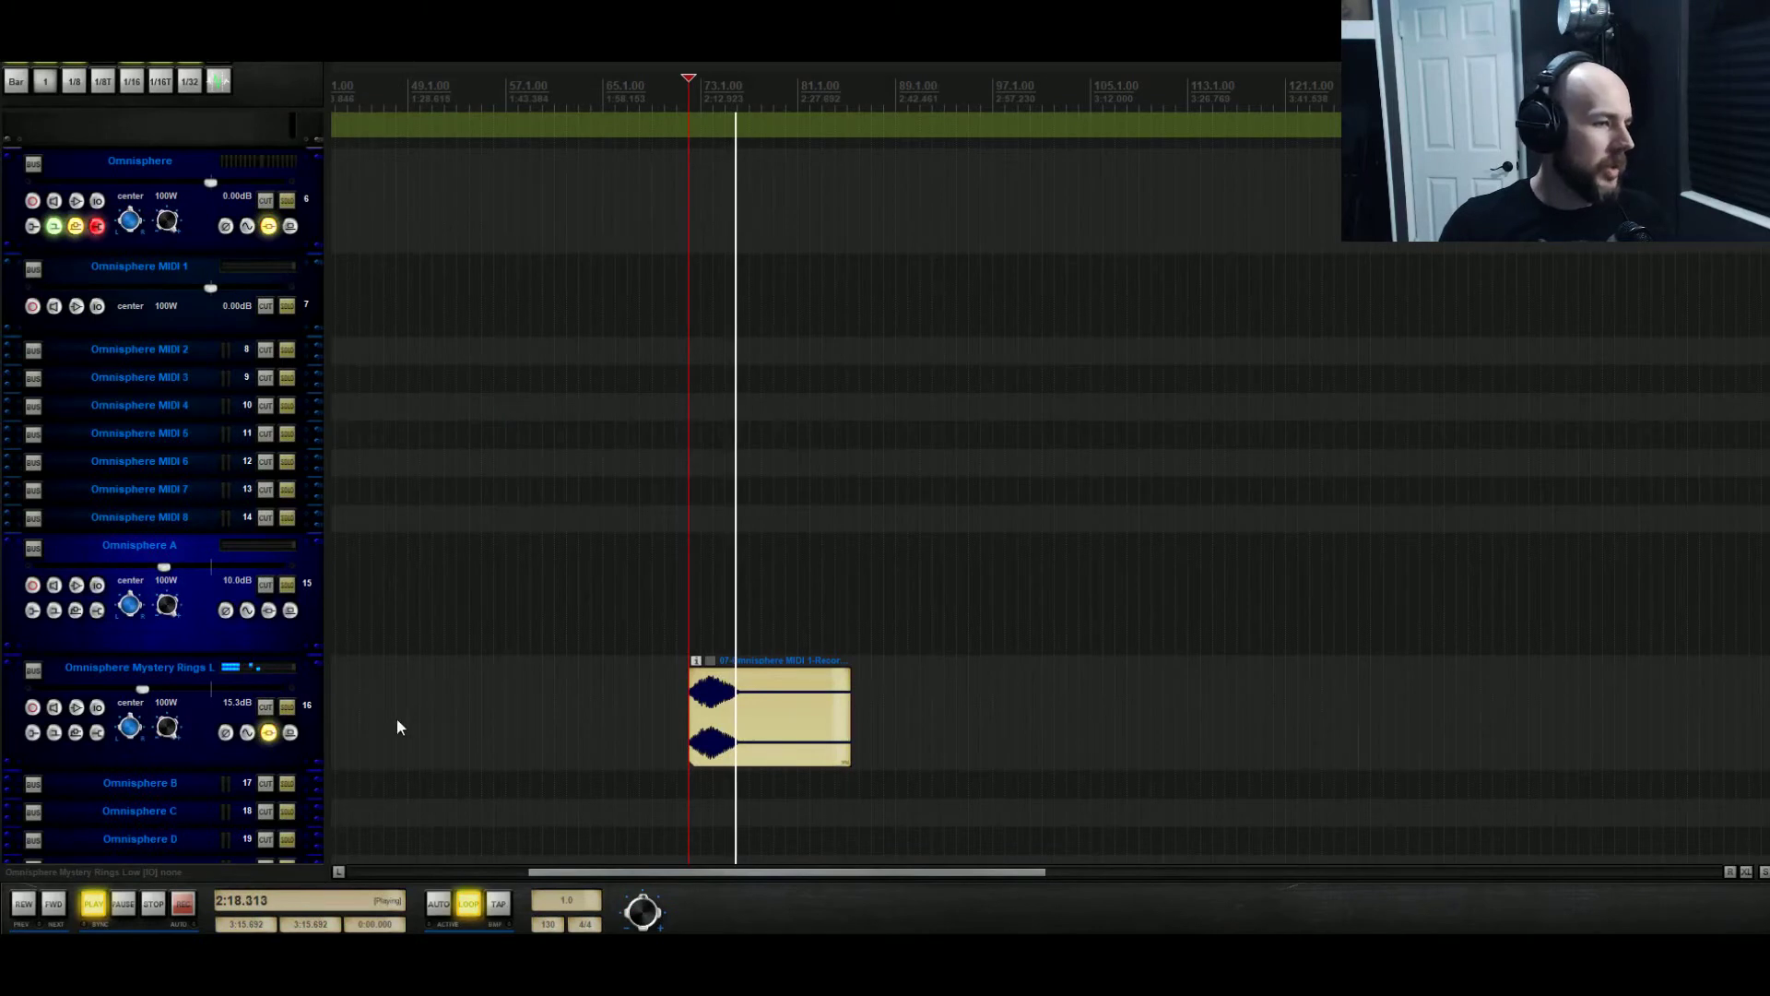
pyautogui.click(438, 811)
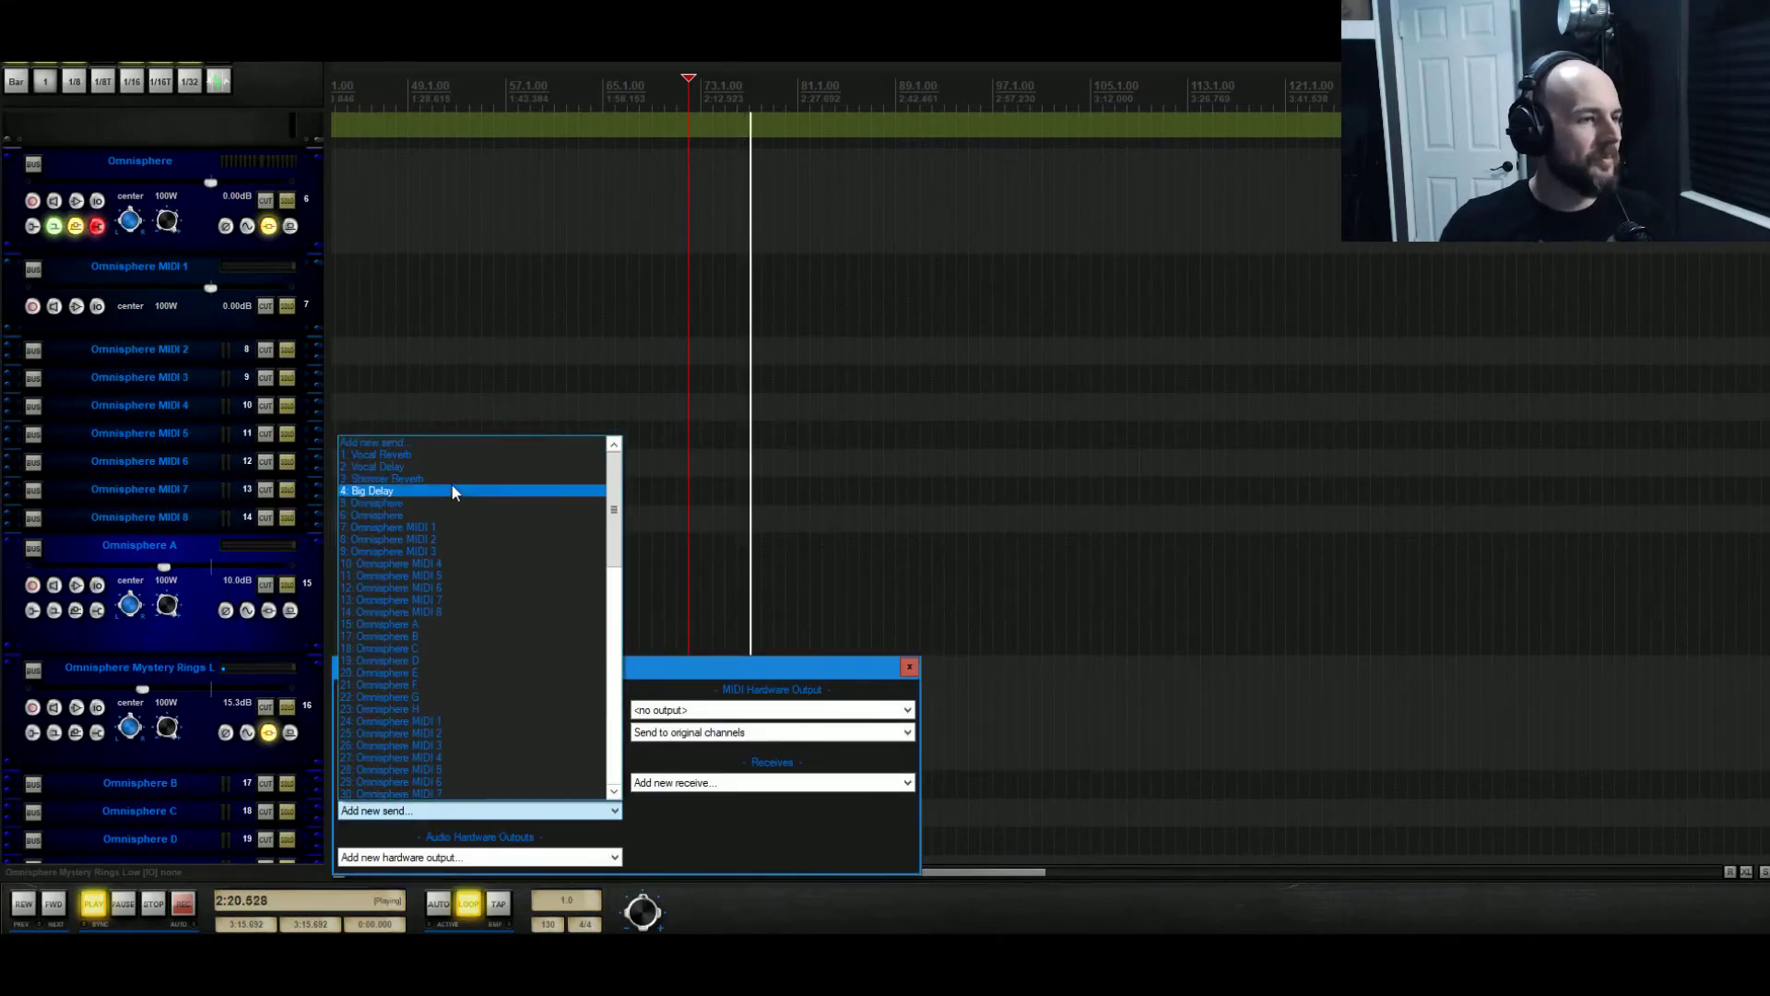
pyautogui.click(451, 483)
pyautogui.click(917, 640)
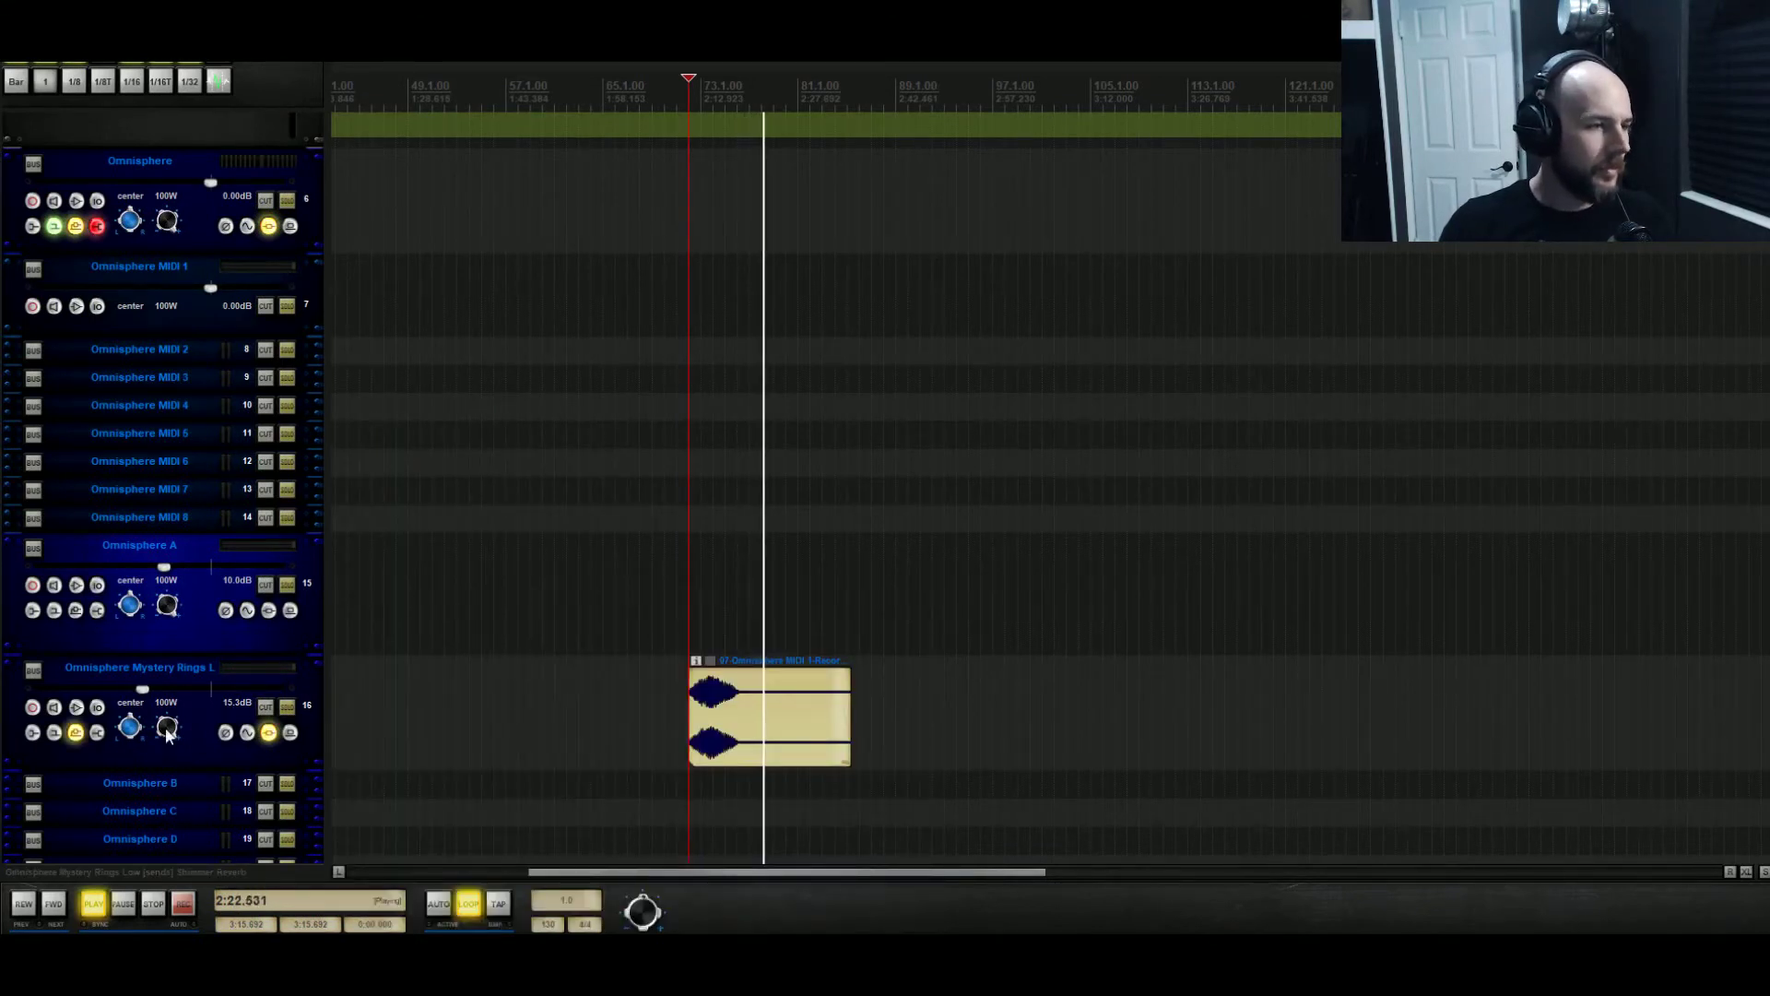
pyautogui.moveTo(142, 690); pyautogui.dragTo(129, 691)
pyautogui.press('space')
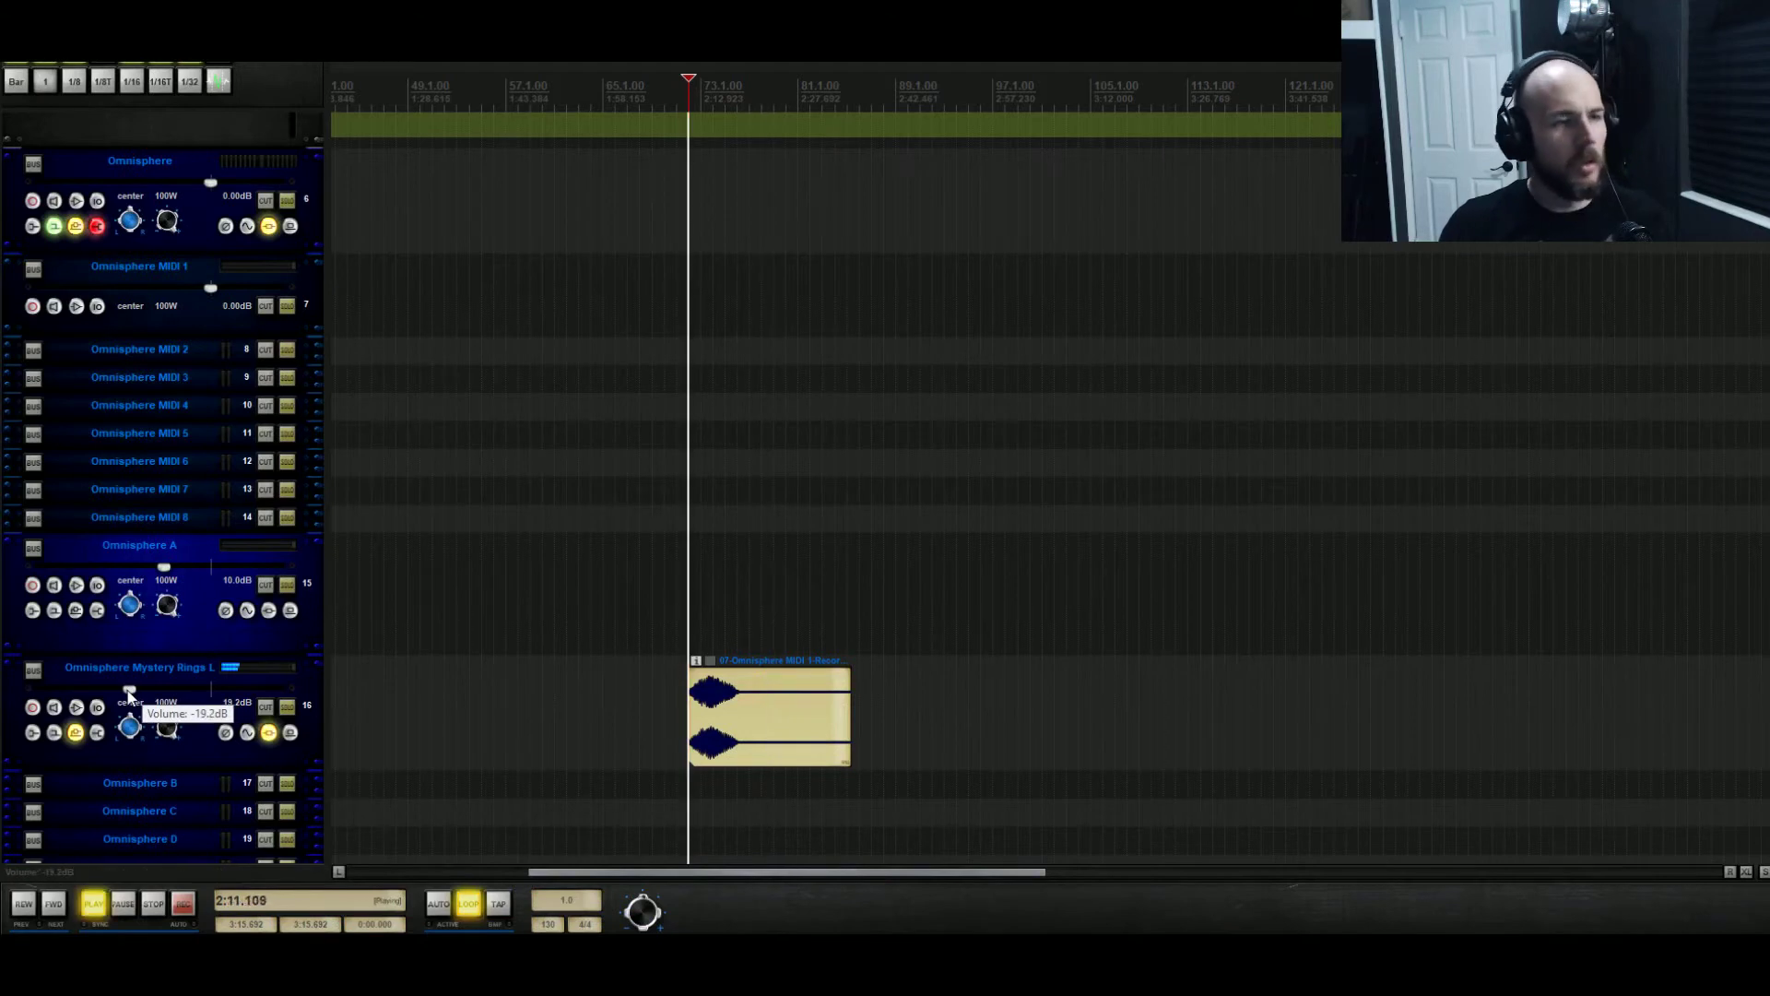
# Move the audio item to start at bar 73, give it a short fade-in, and play it back from there
pyautogui.moveTo(767, 733); pyautogui.dragTo(783, 733)
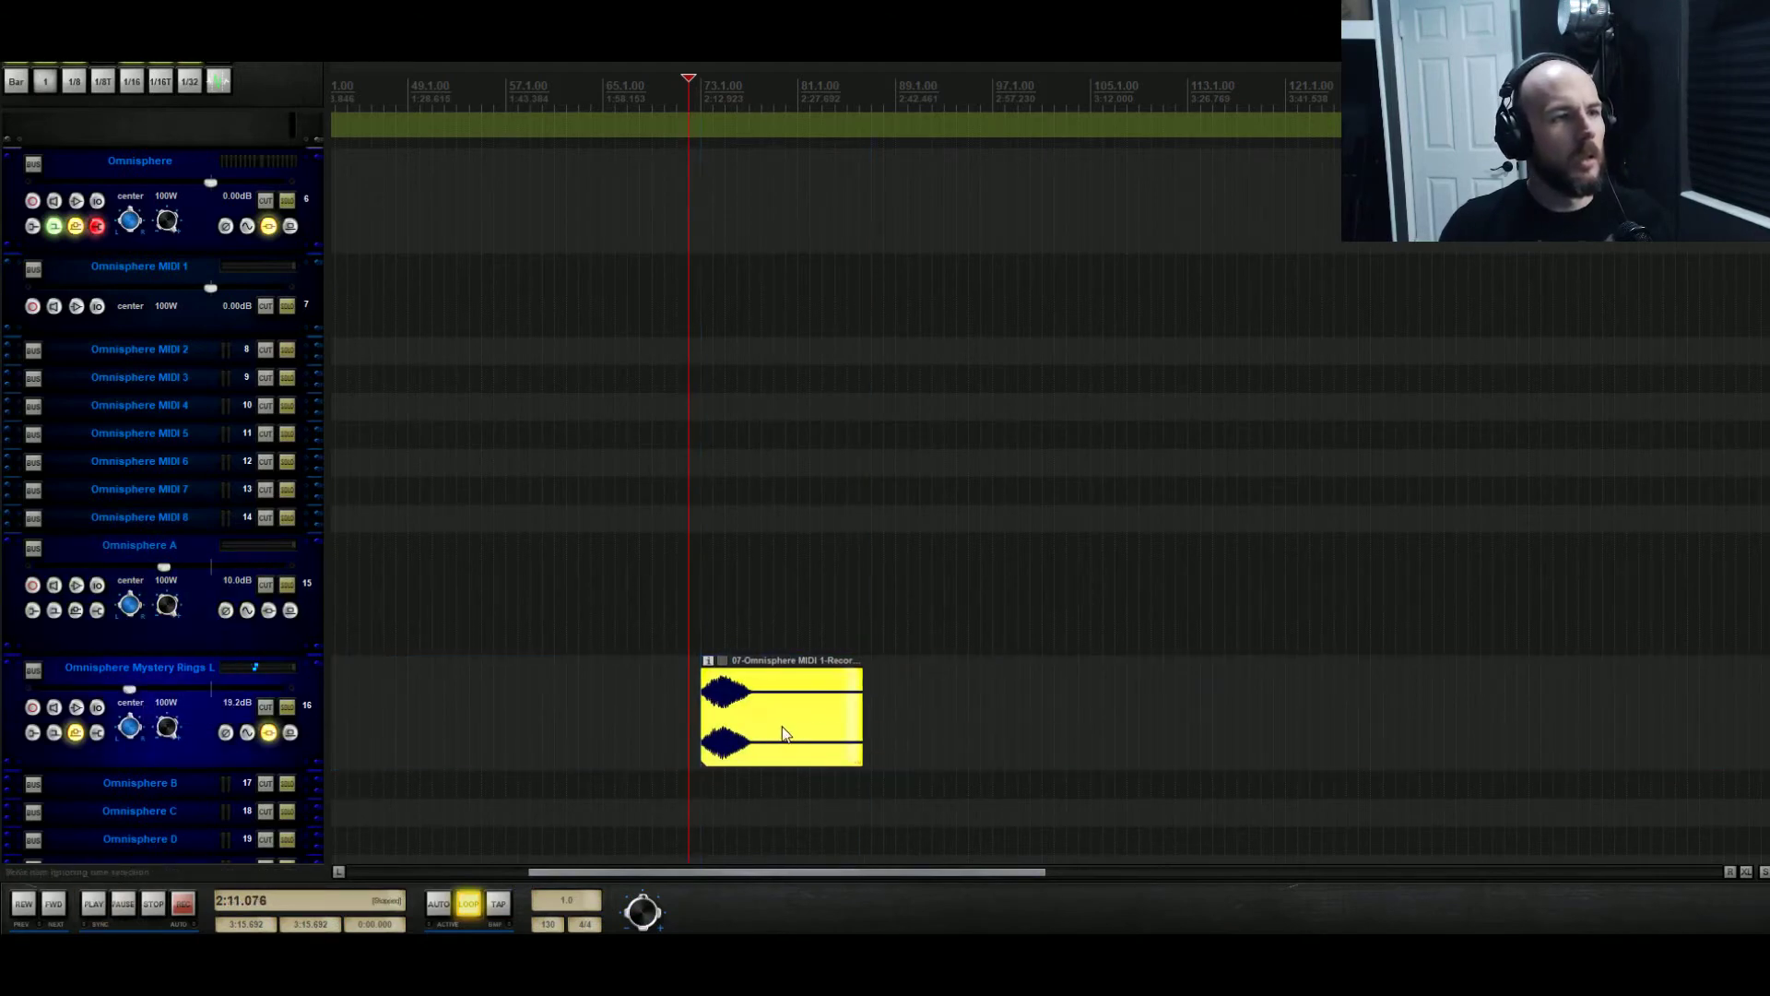
pyautogui.click(701, 623)
pyautogui.press('space')
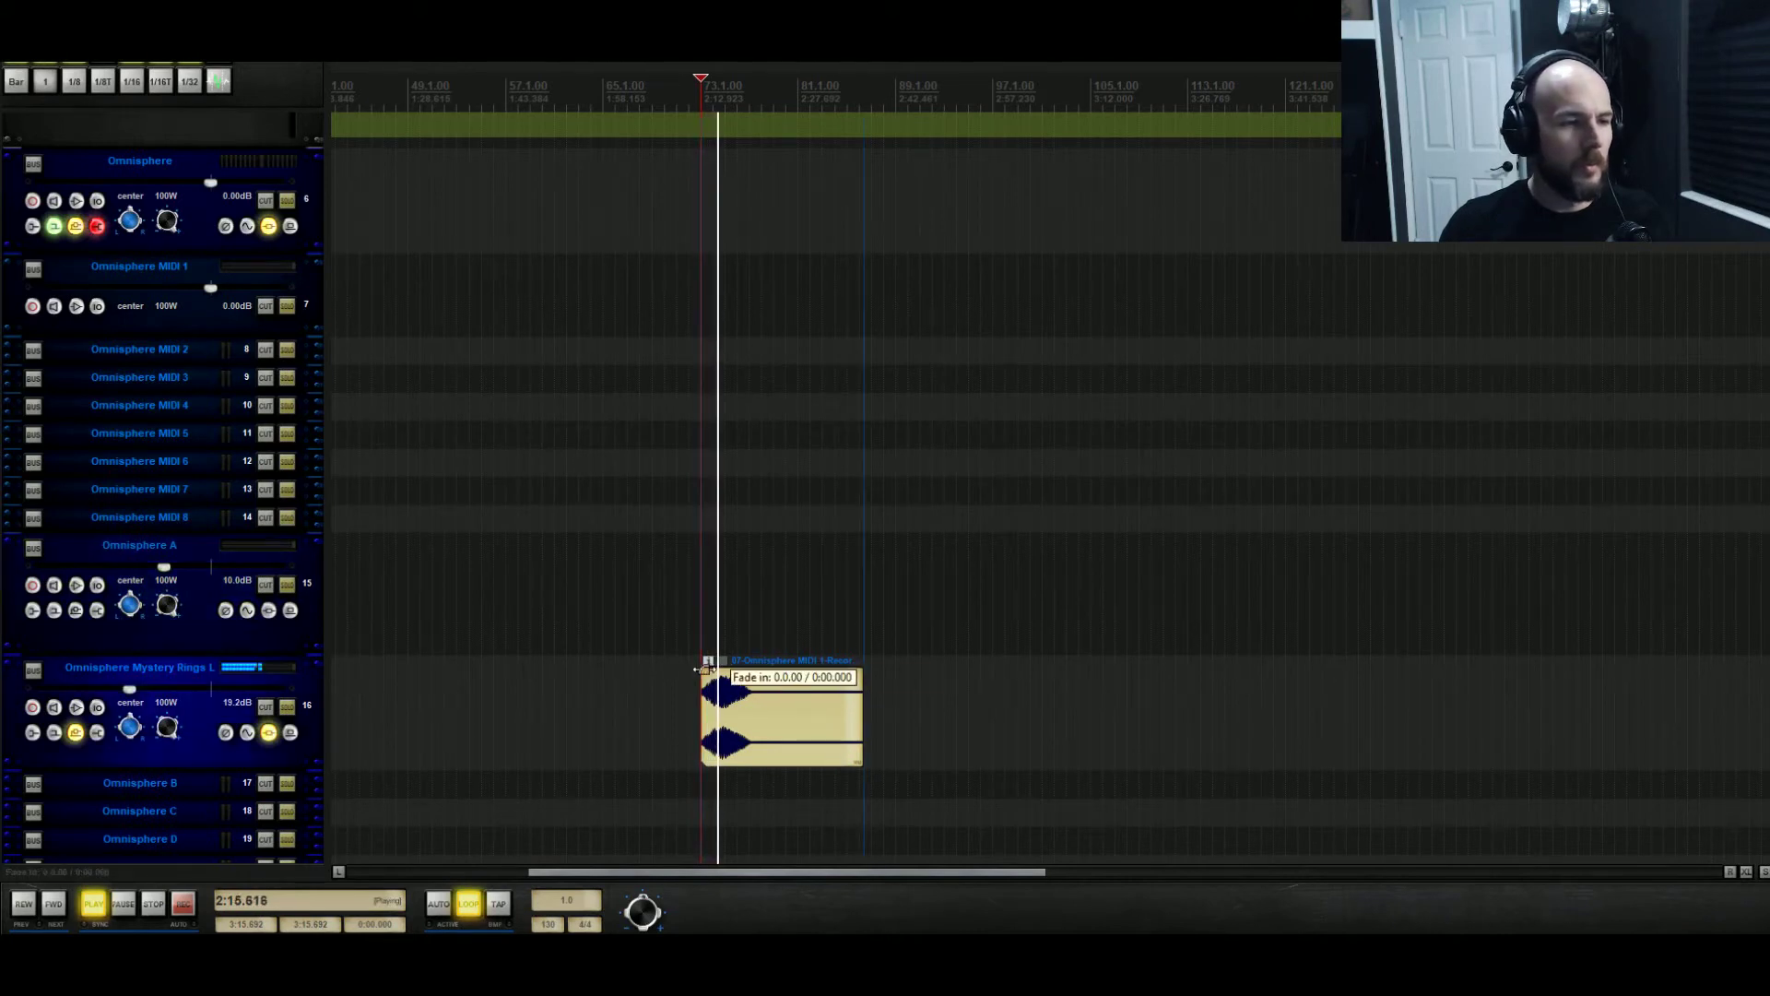
pyautogui.moveTo(708, 661); pyautogui.dragTo(726, 668)
pyautogui.press('space')
pyautogui.press('space')
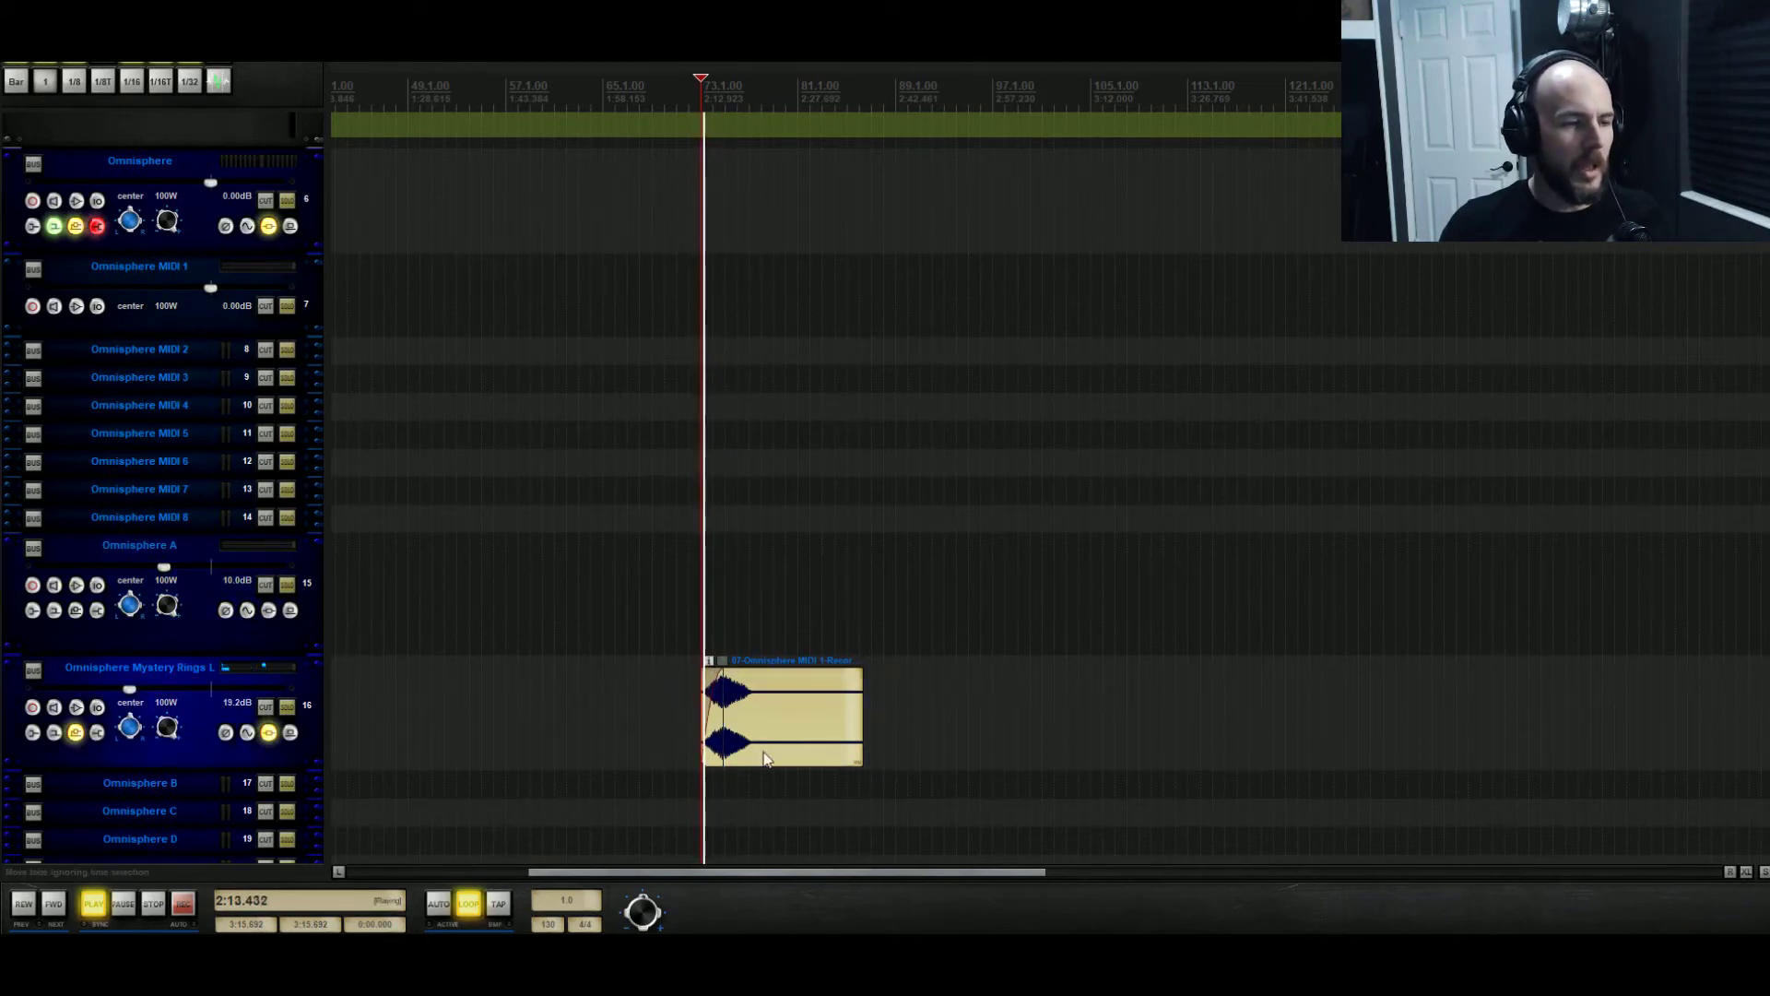
# Replay the audio item from bar 73 and apply a different curve shape to its fade-in
pyautogui.press('space')
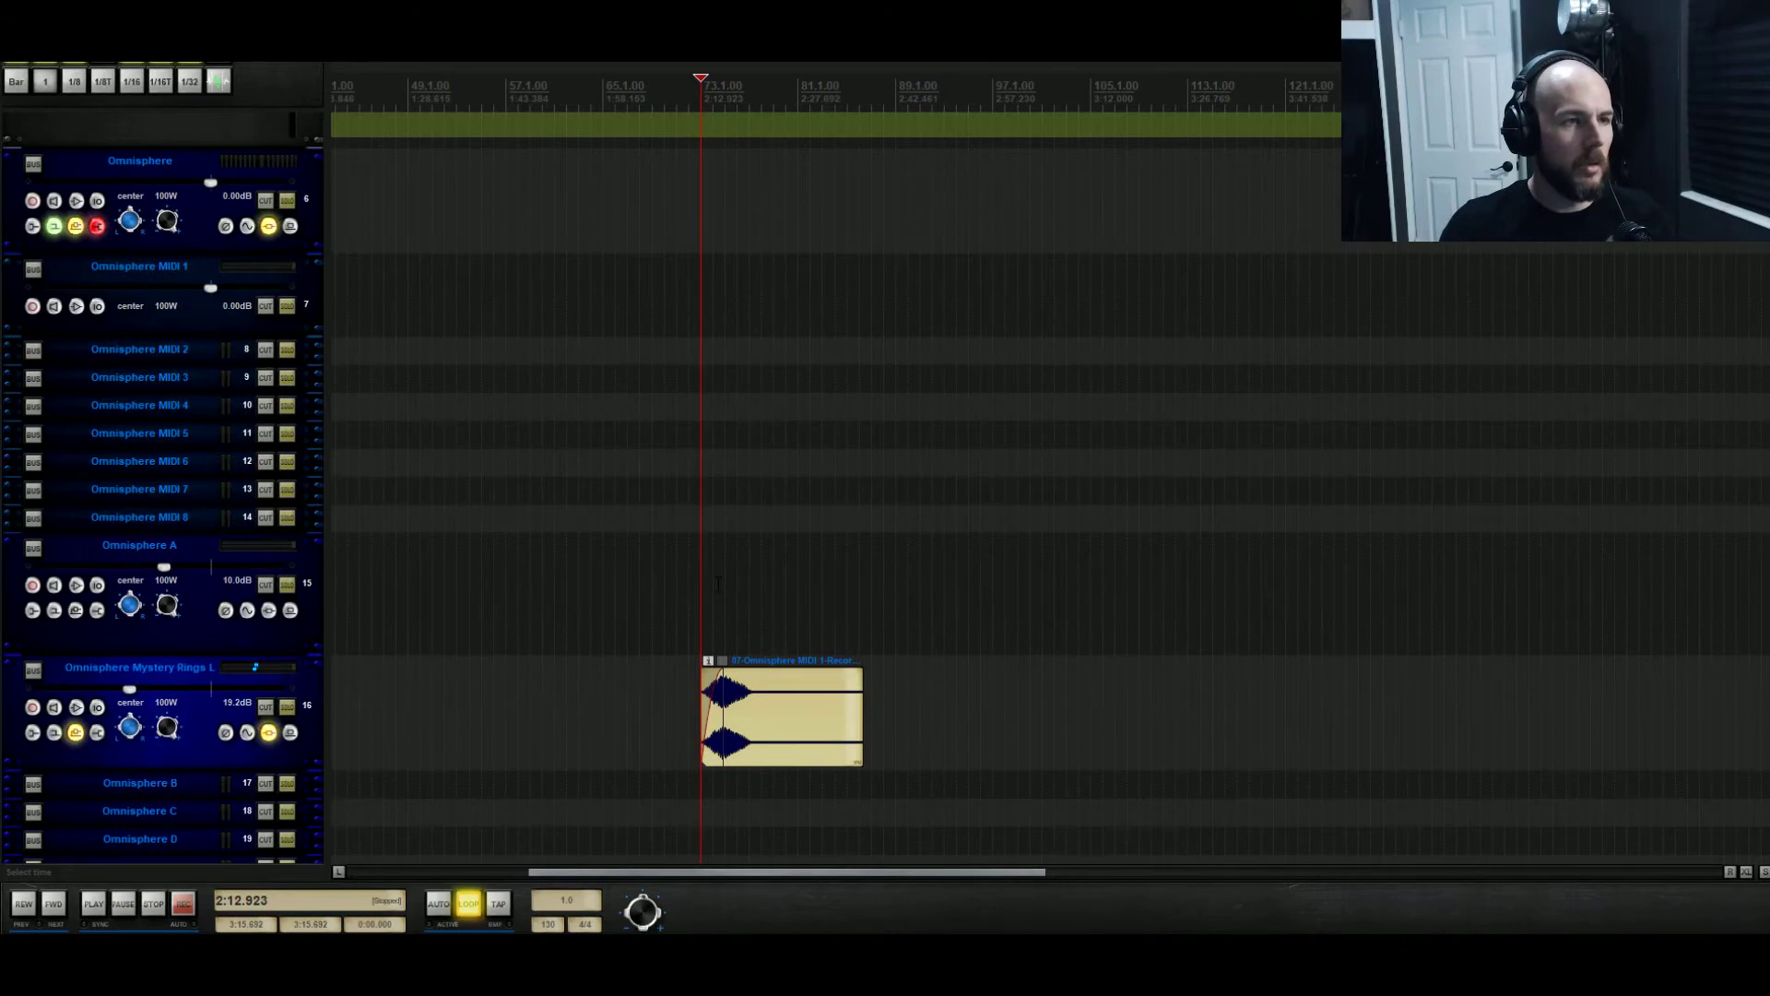
pyautogui.press('space')
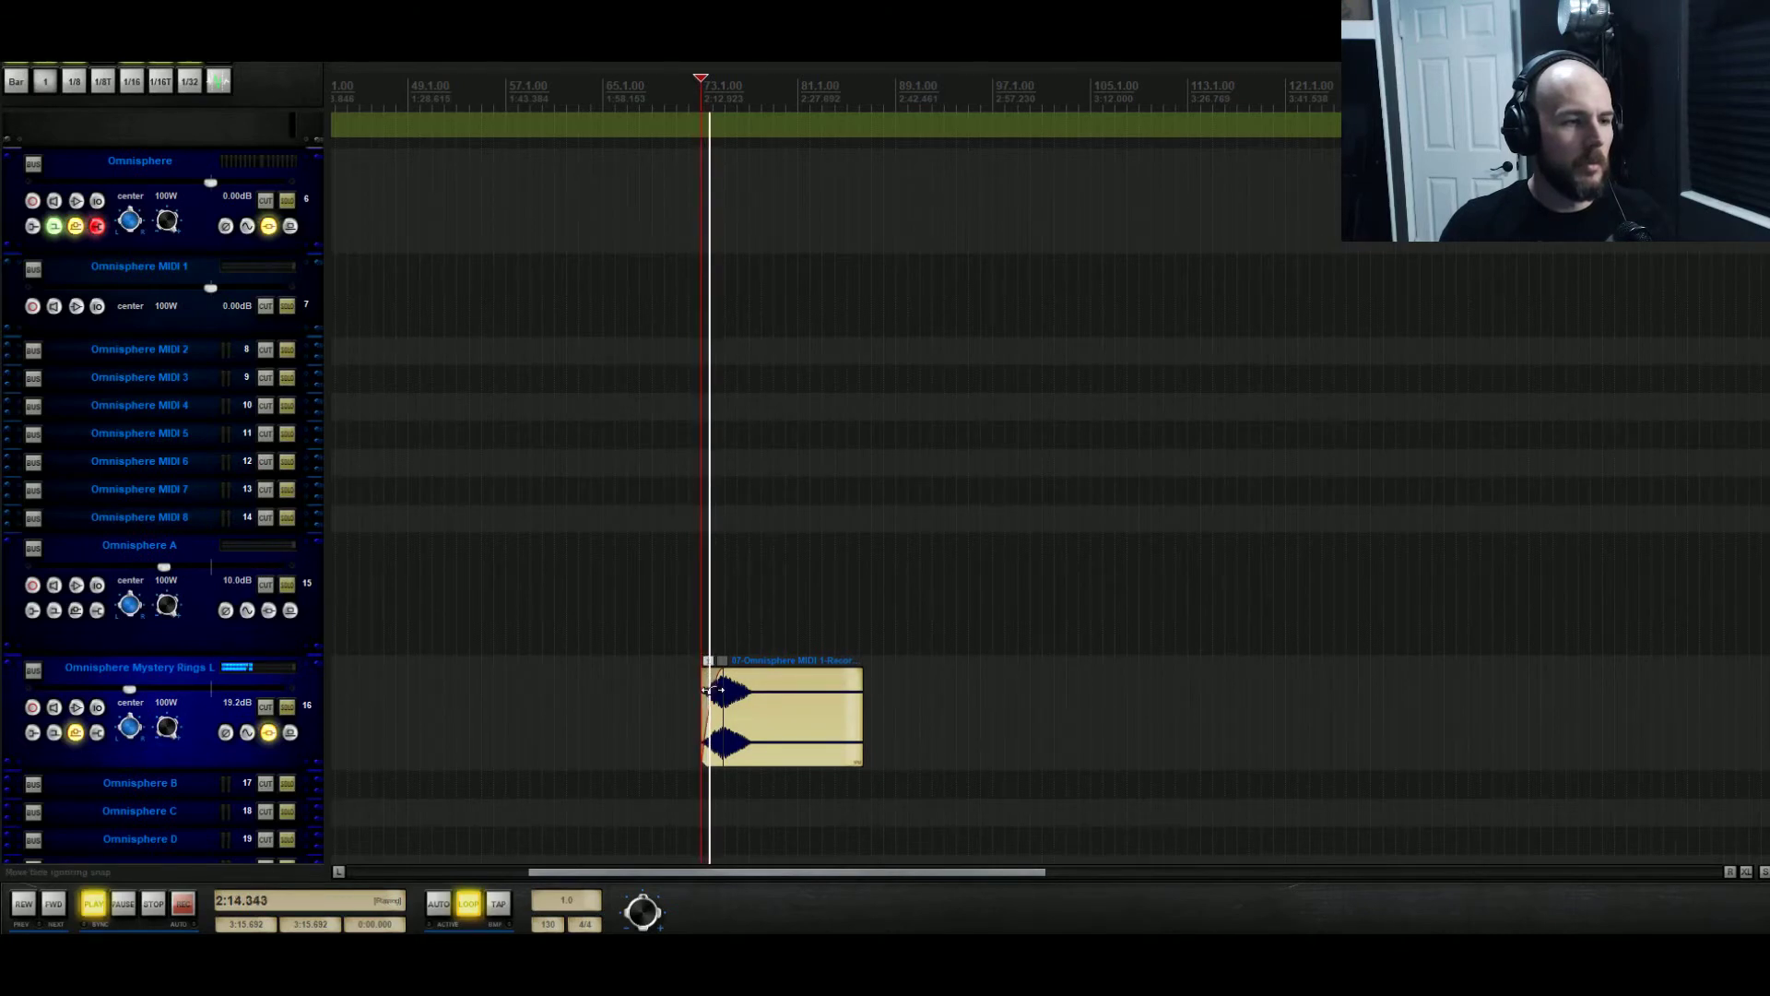
pyautogui.moveTo(708, 690)
pyautogui.mouseDown()
pyautogui.moveTo(710, 733)
pyautogui.moveTo(710, 713)
pyautogui.mouseUp()
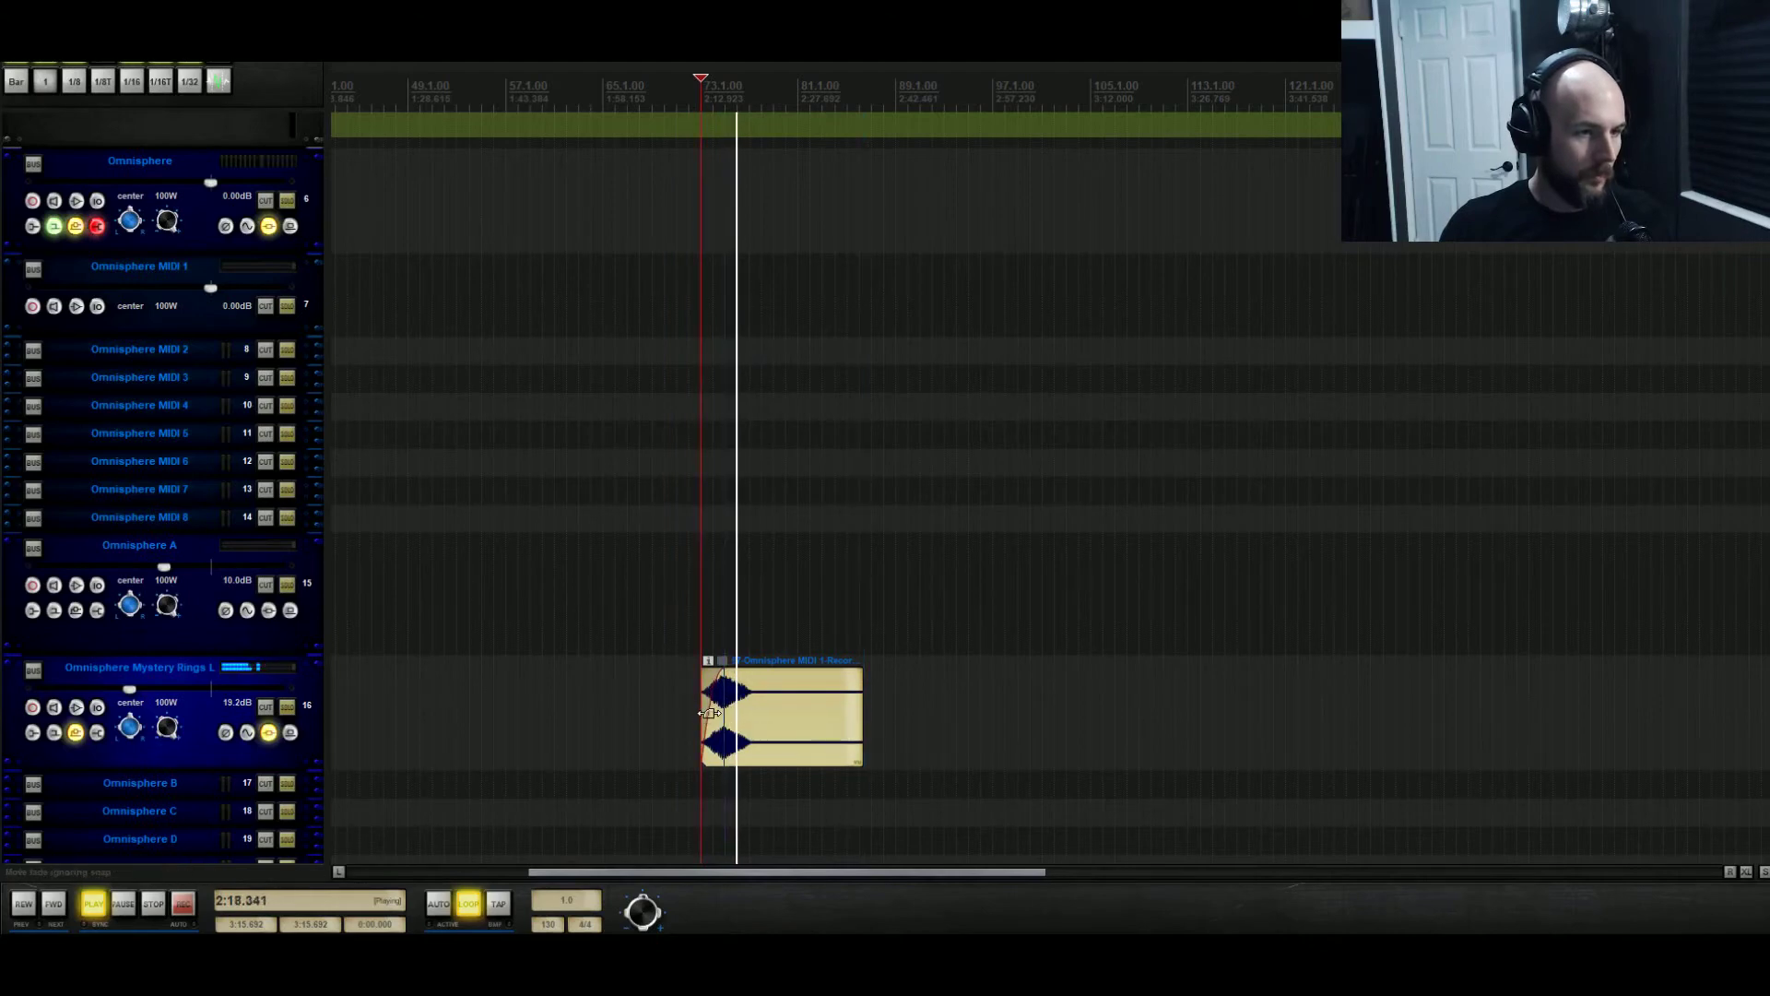
pyautogui.rightClick(710, 712)
pyautogui.click(779, 799)
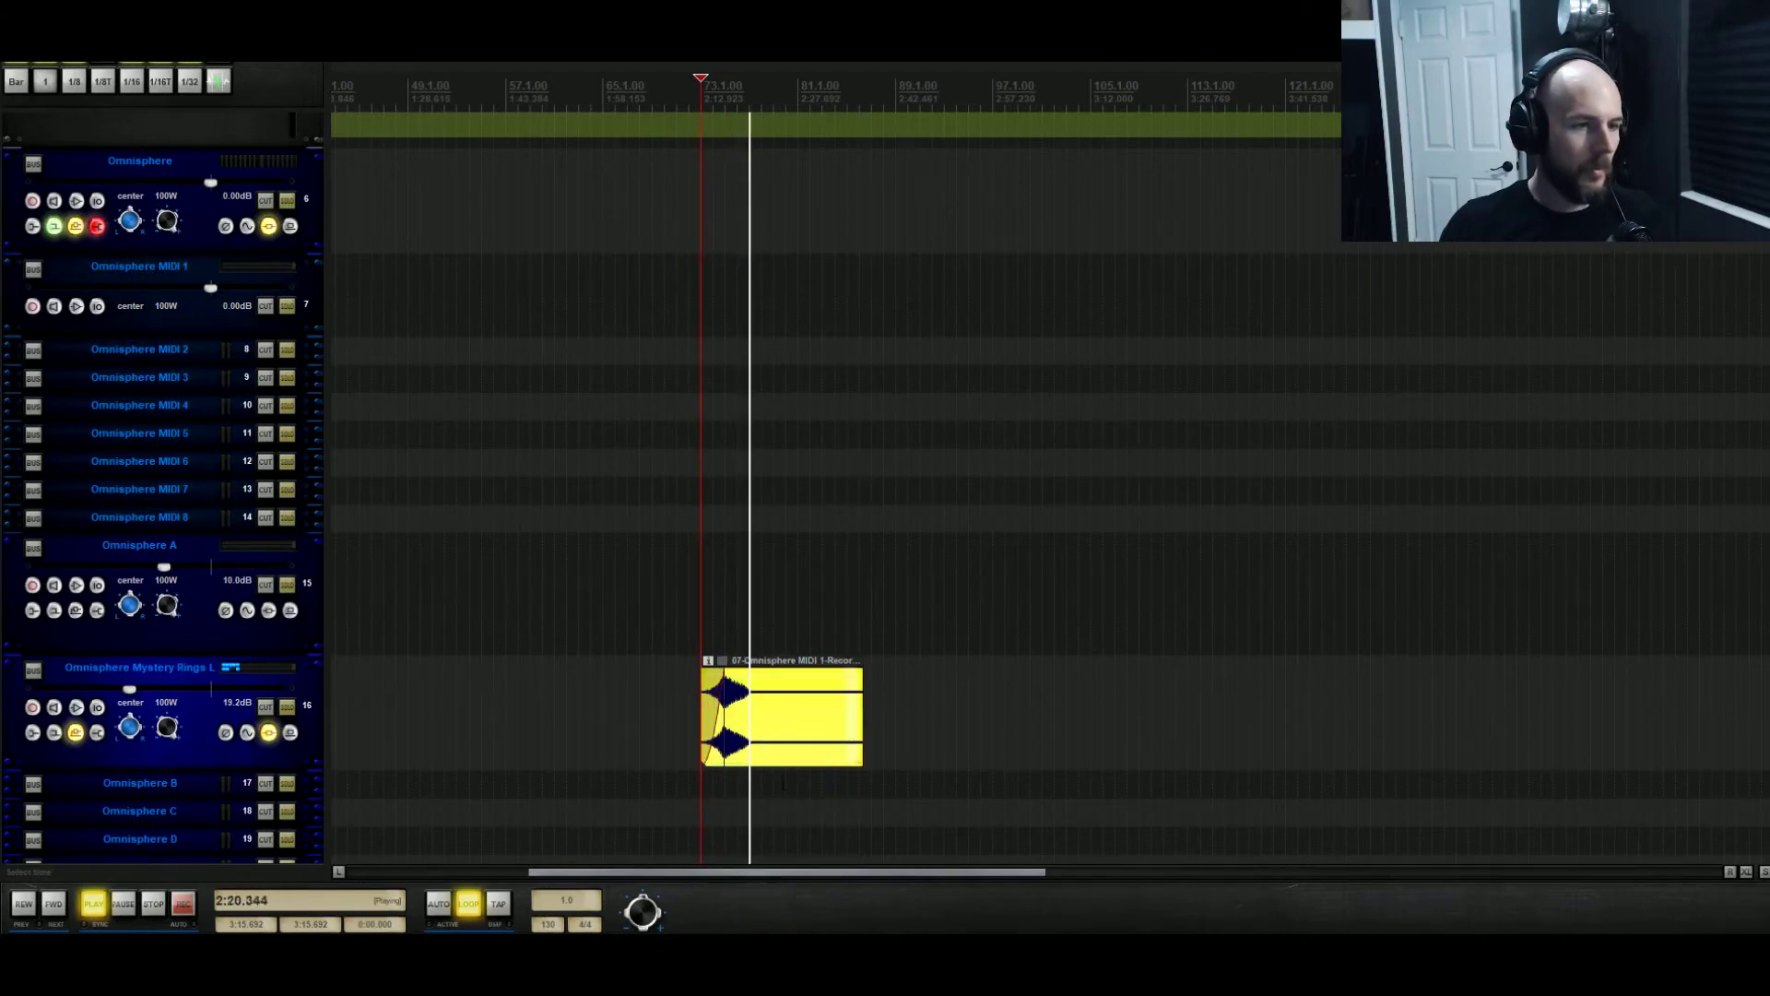
pyautogui.press('space')
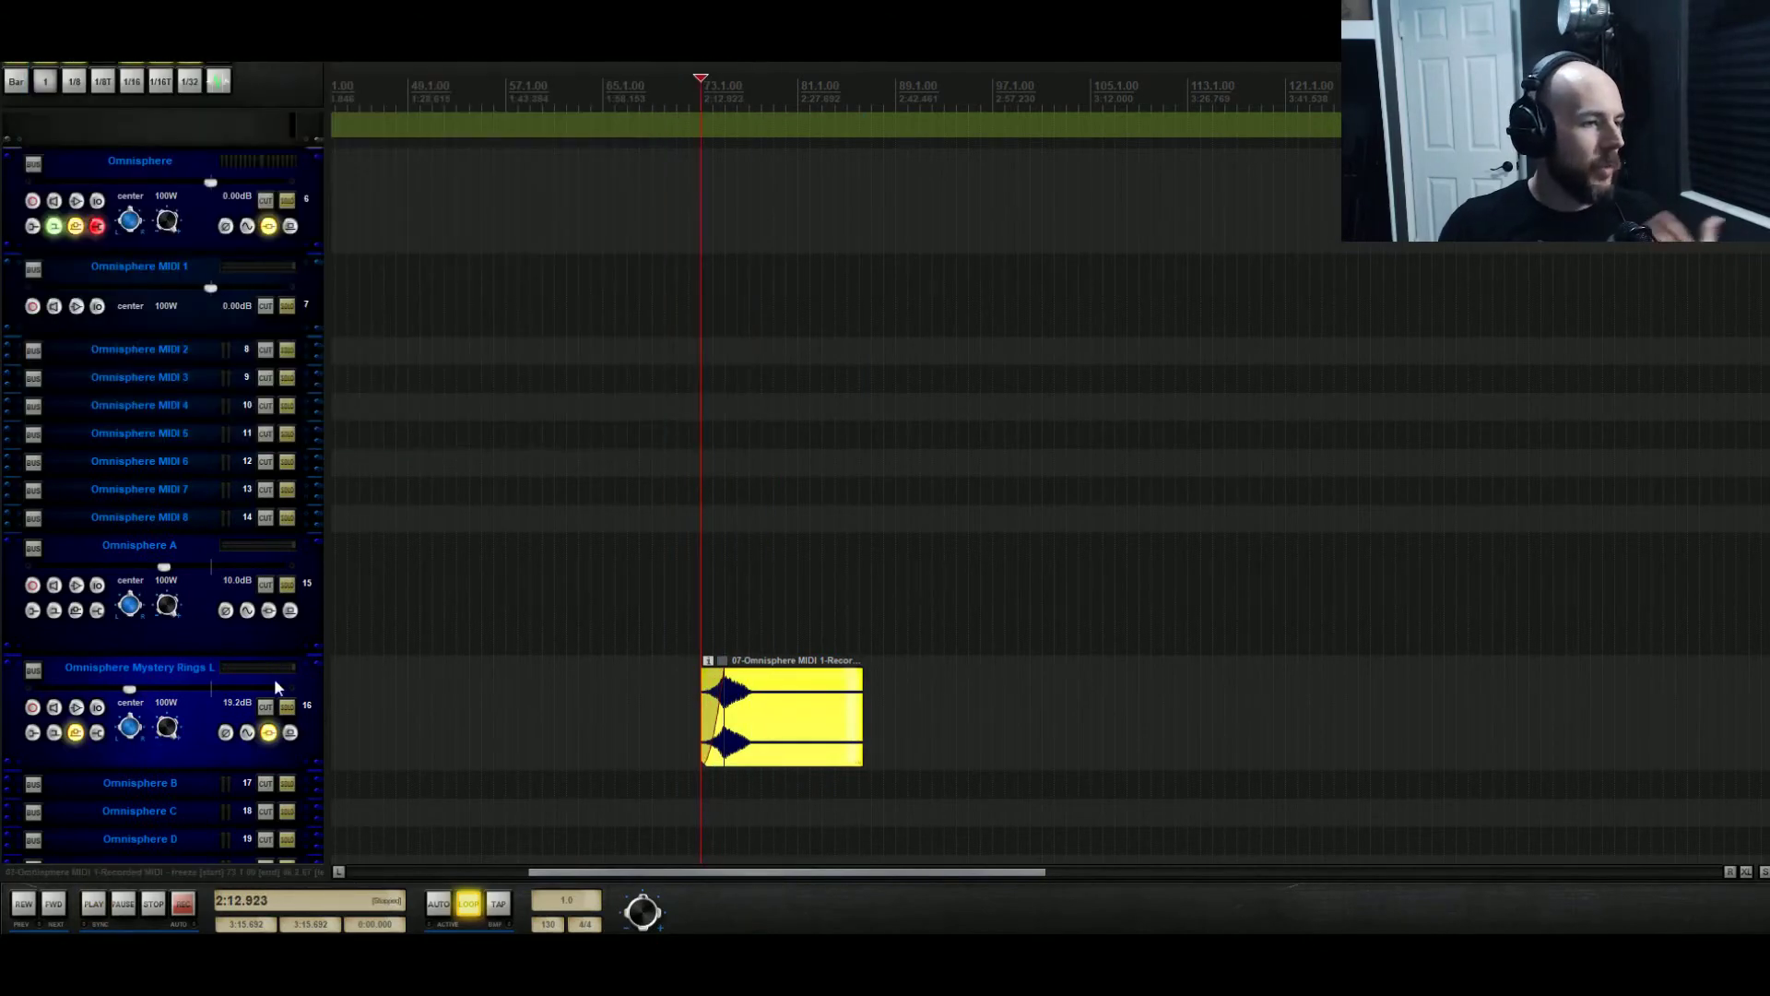
# Mute the Omnisphere Mystery Rings Low track and open the Omnisphere instrument with Omnisphere MIDI 1 armed and monitored
pyautogui.click(265, 708)
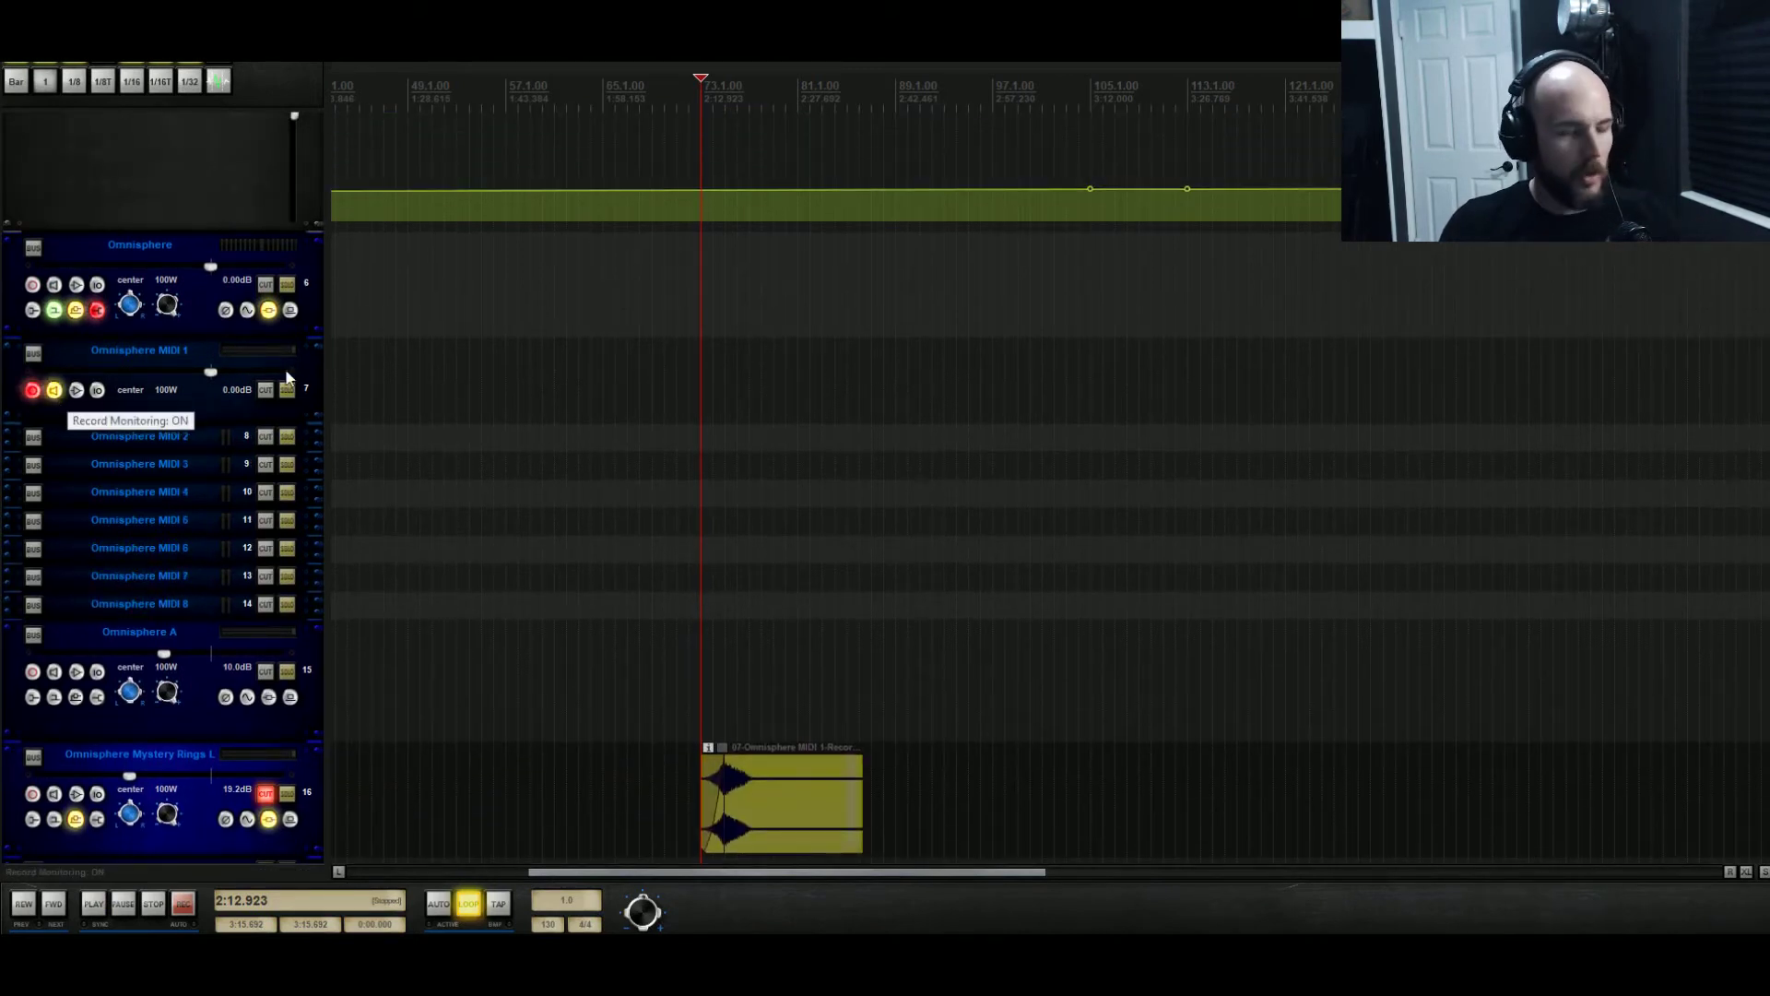
pyautogui.click(288, 378)
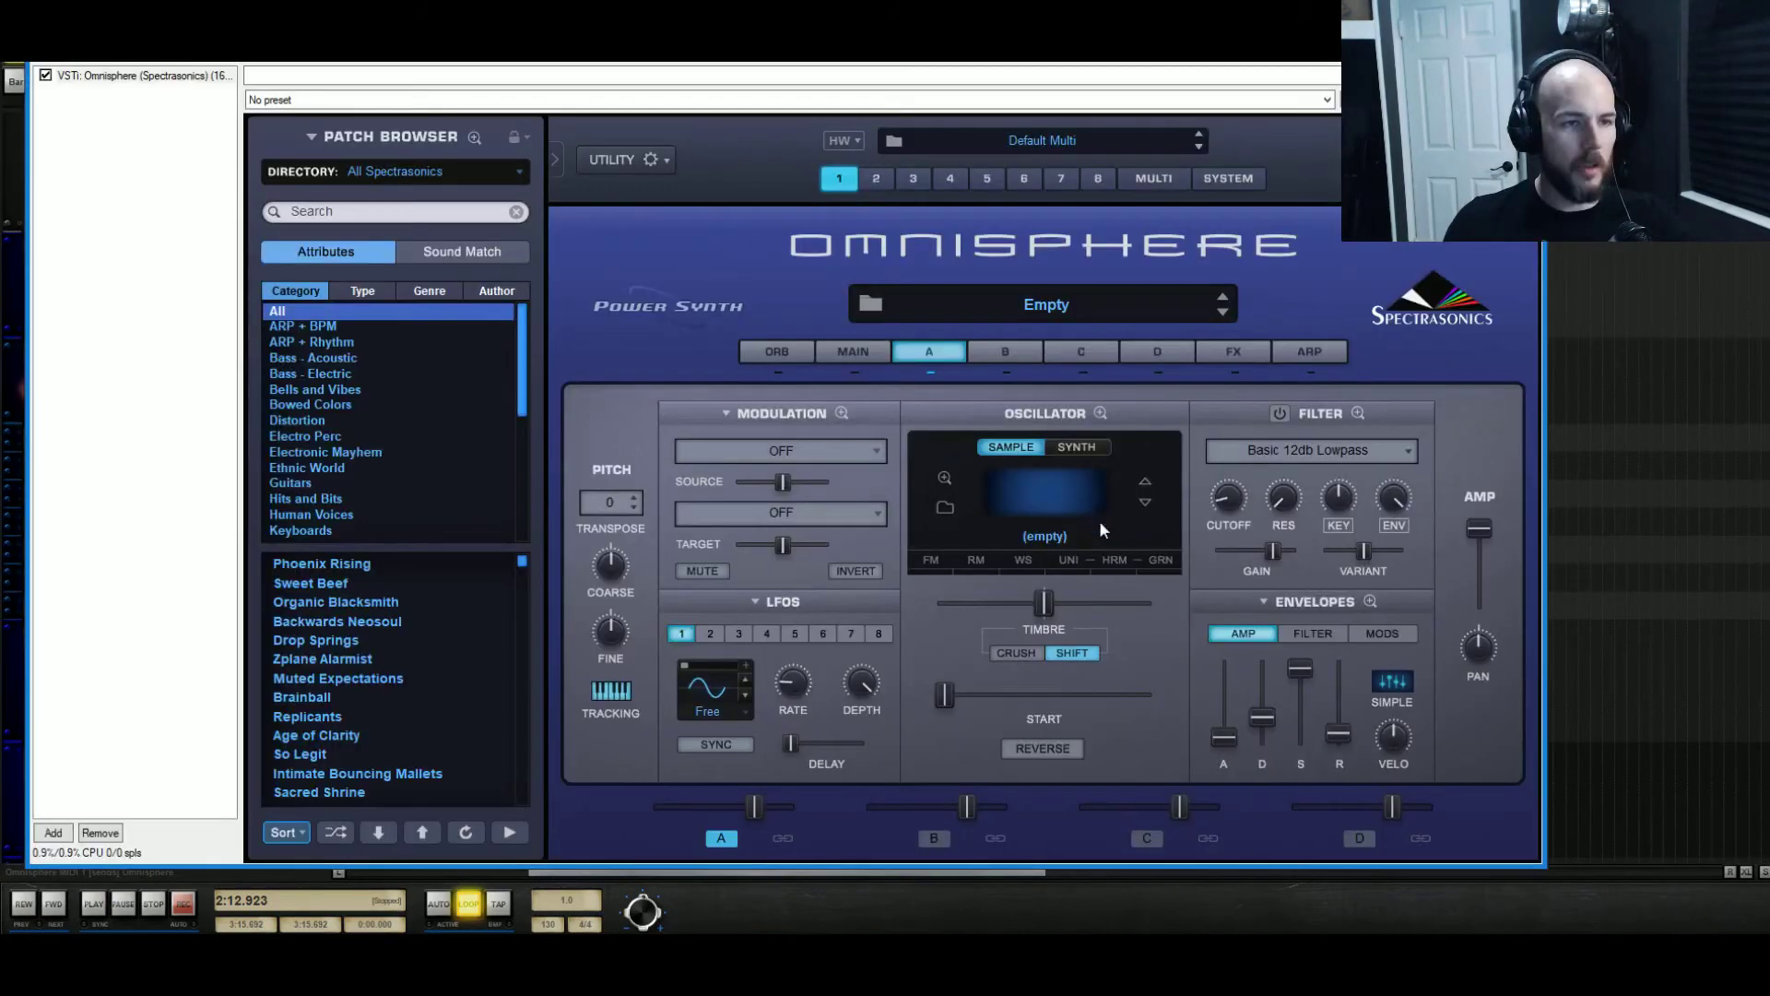
# Browse soundsources for layer A and filter them to the Textures category and the Sci-Fi type
pyautogui.click(945, 509)
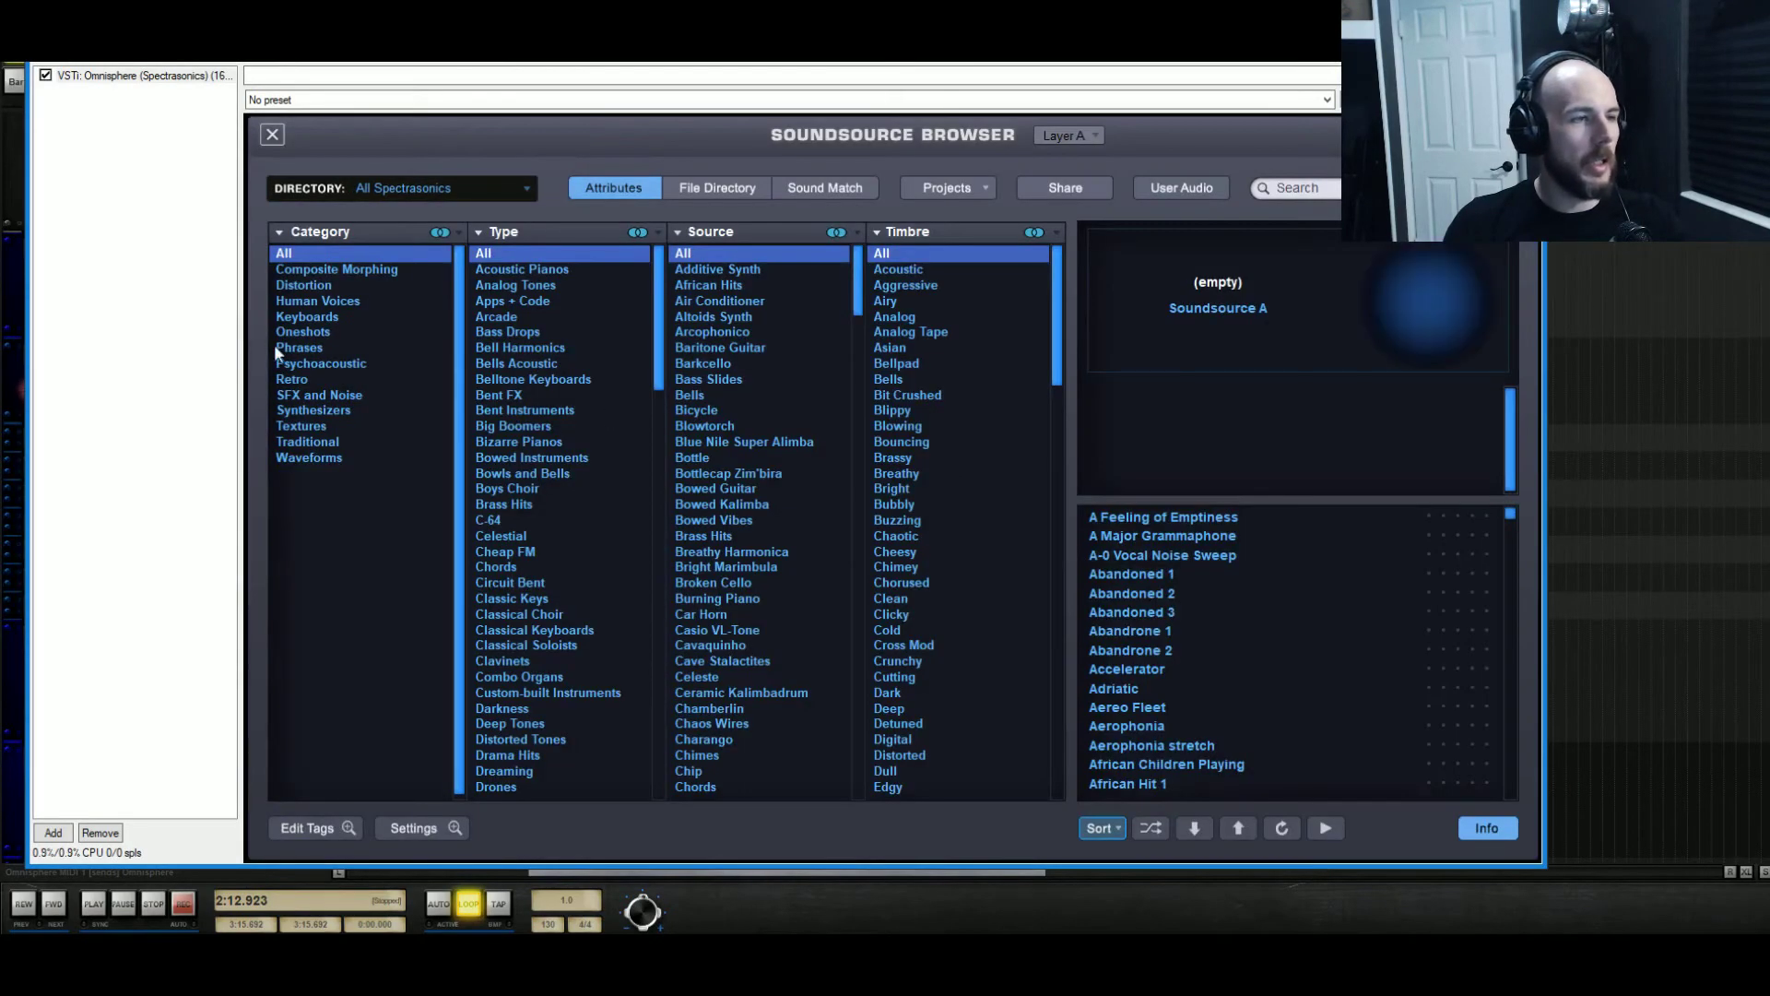
pyautogui.click(297, 427)
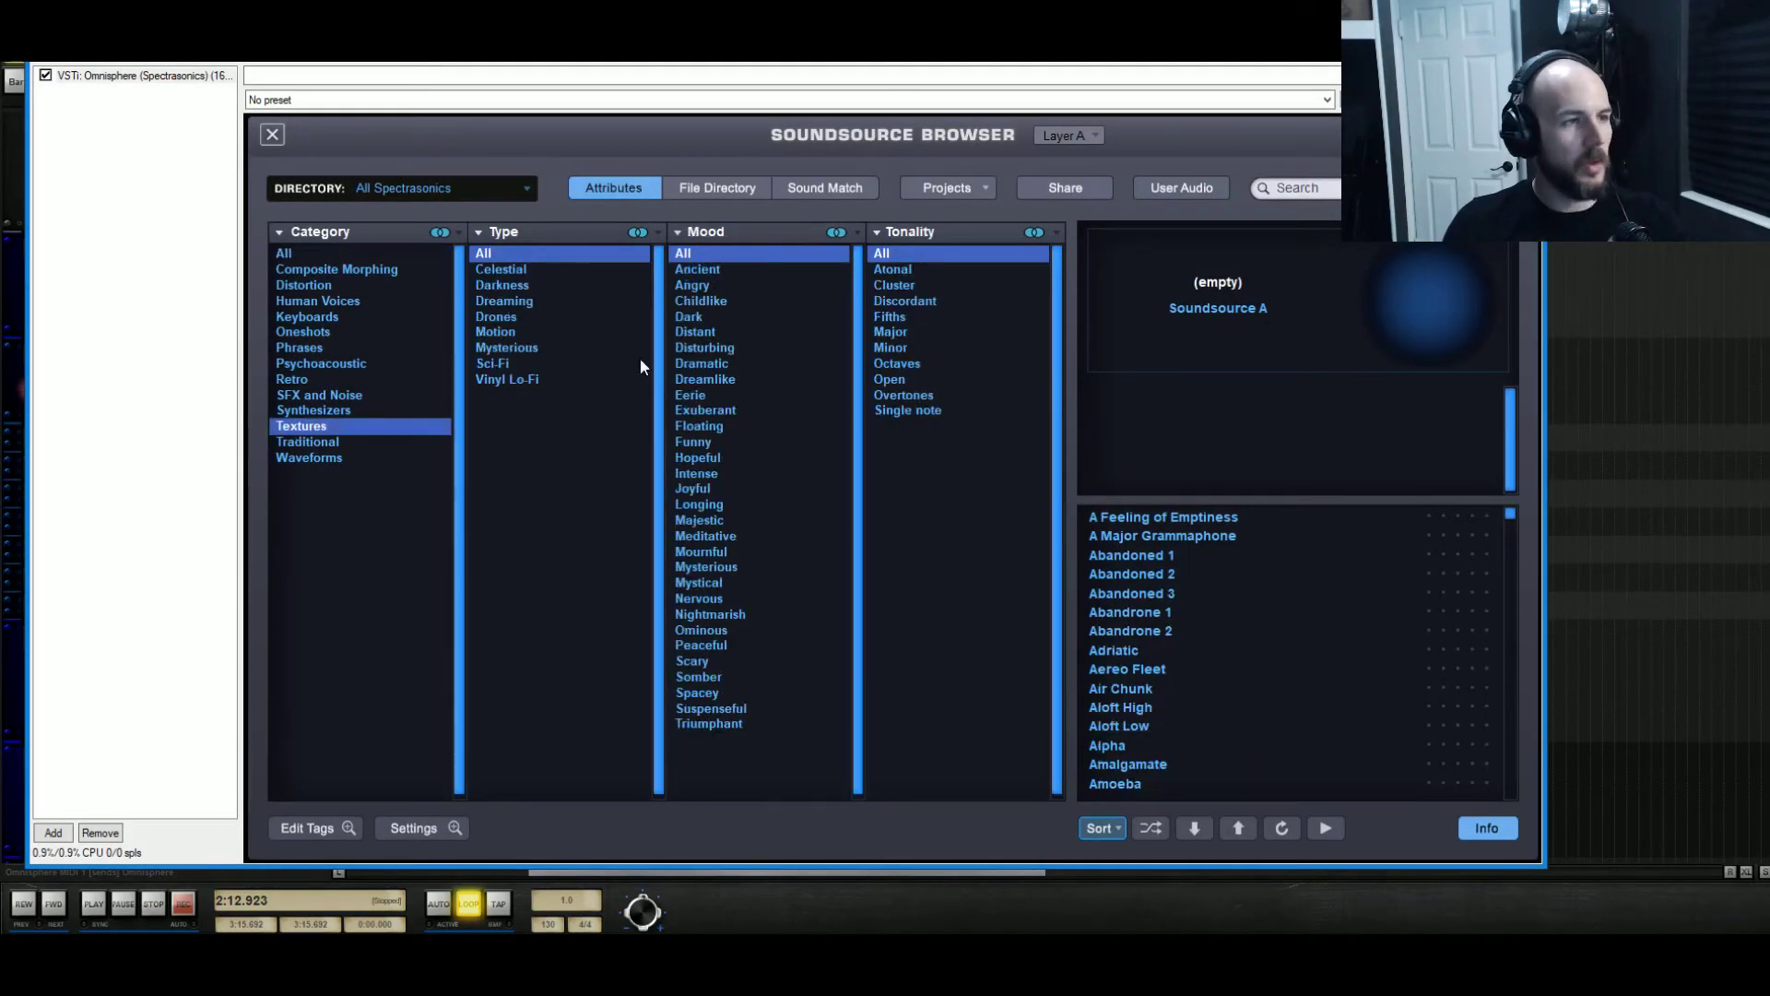
pyautogui.click(514, 288)
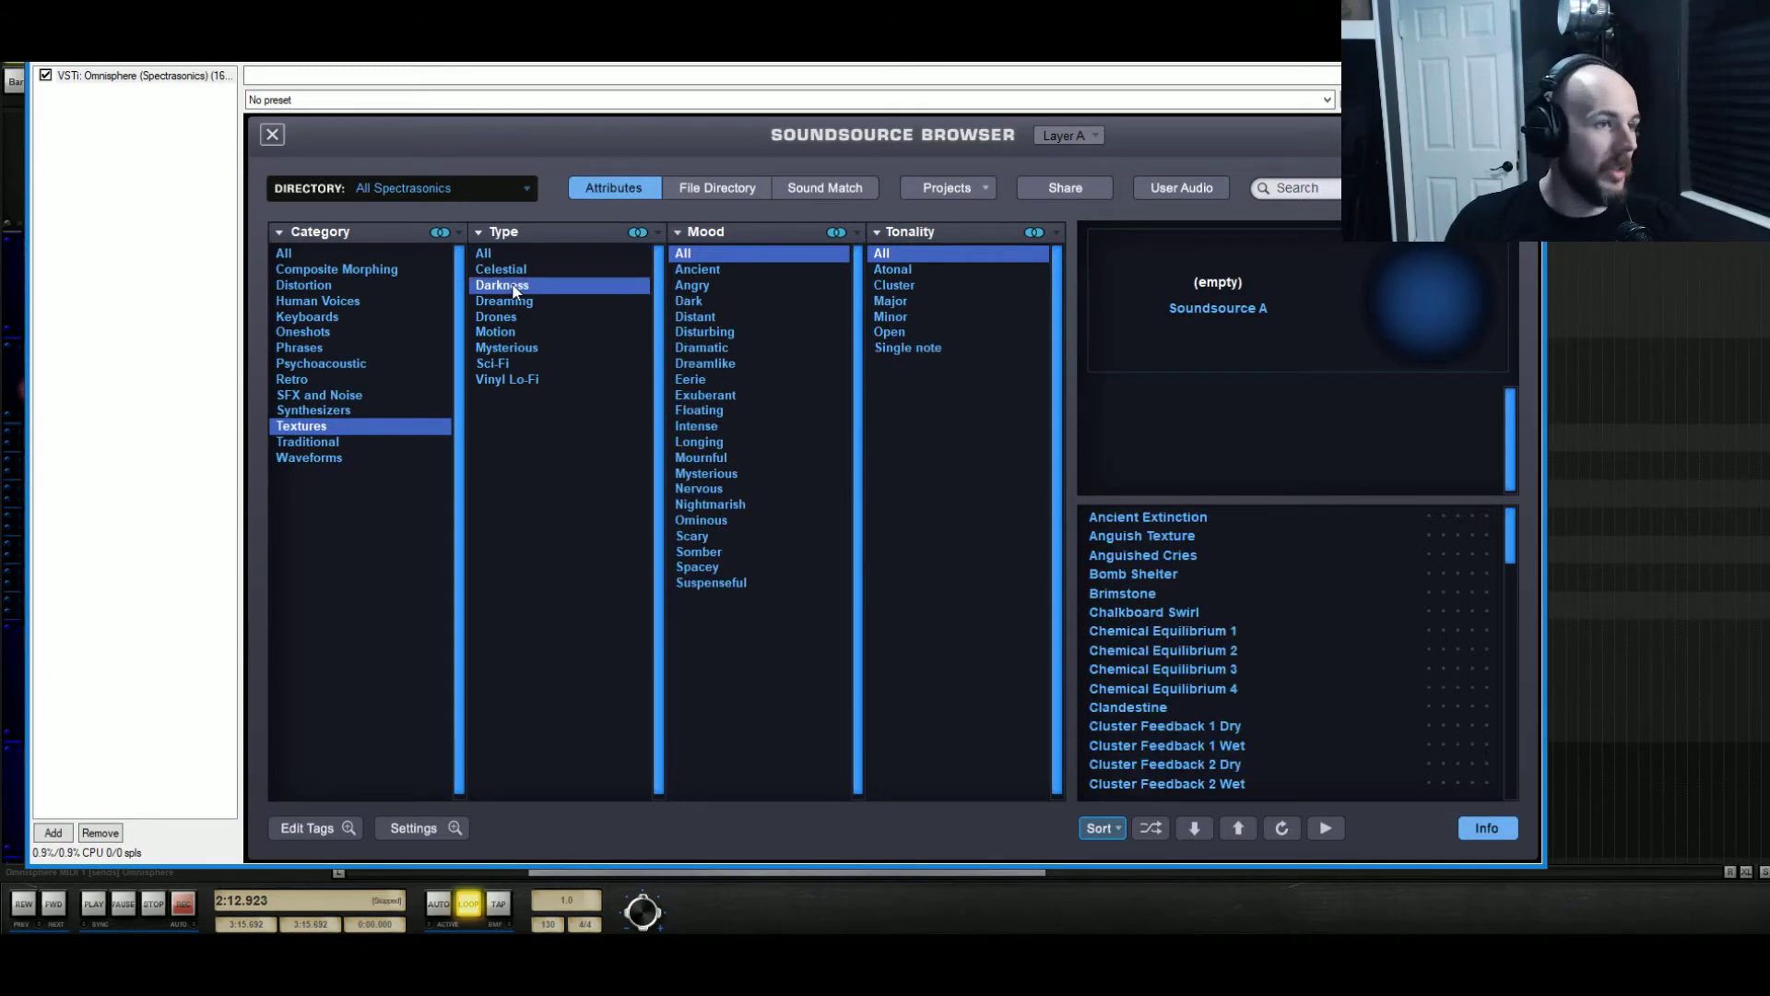
pyautogui.click(509, 361)
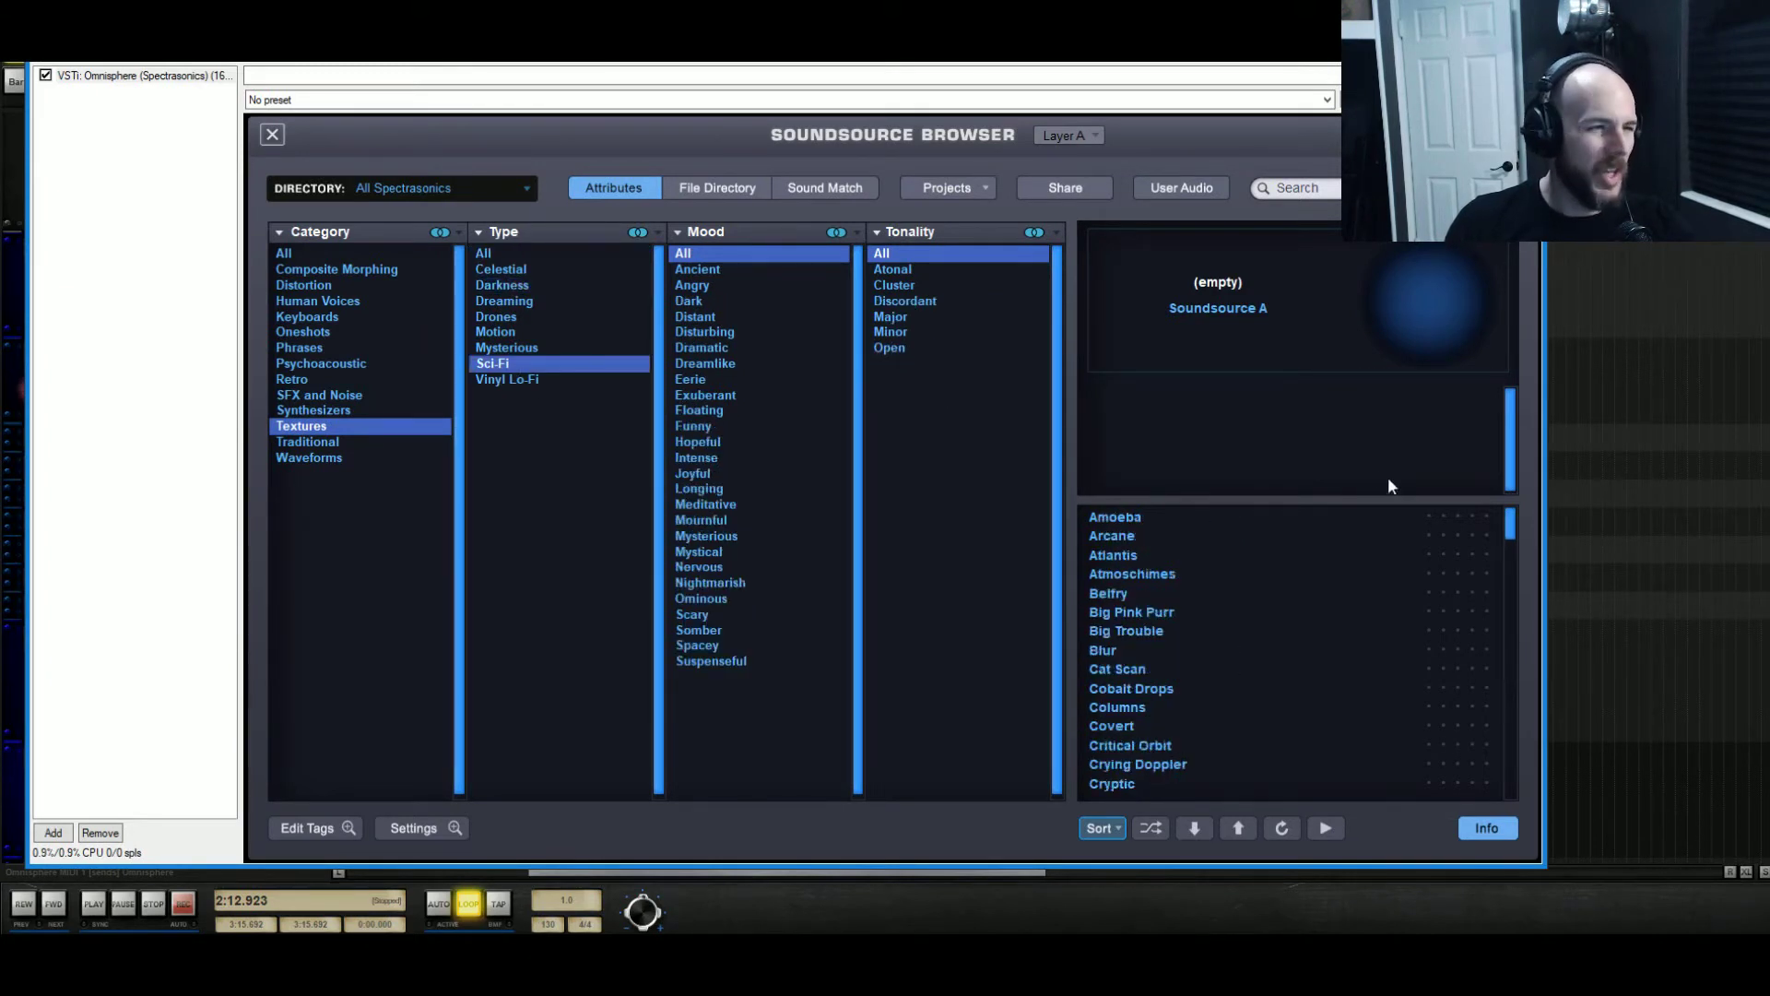
# Audition the Amoeba and Fried Neurons textures, load Cobalt Drops into layer A, and close the soundsource browser
pyautogui.click(1156, 518)
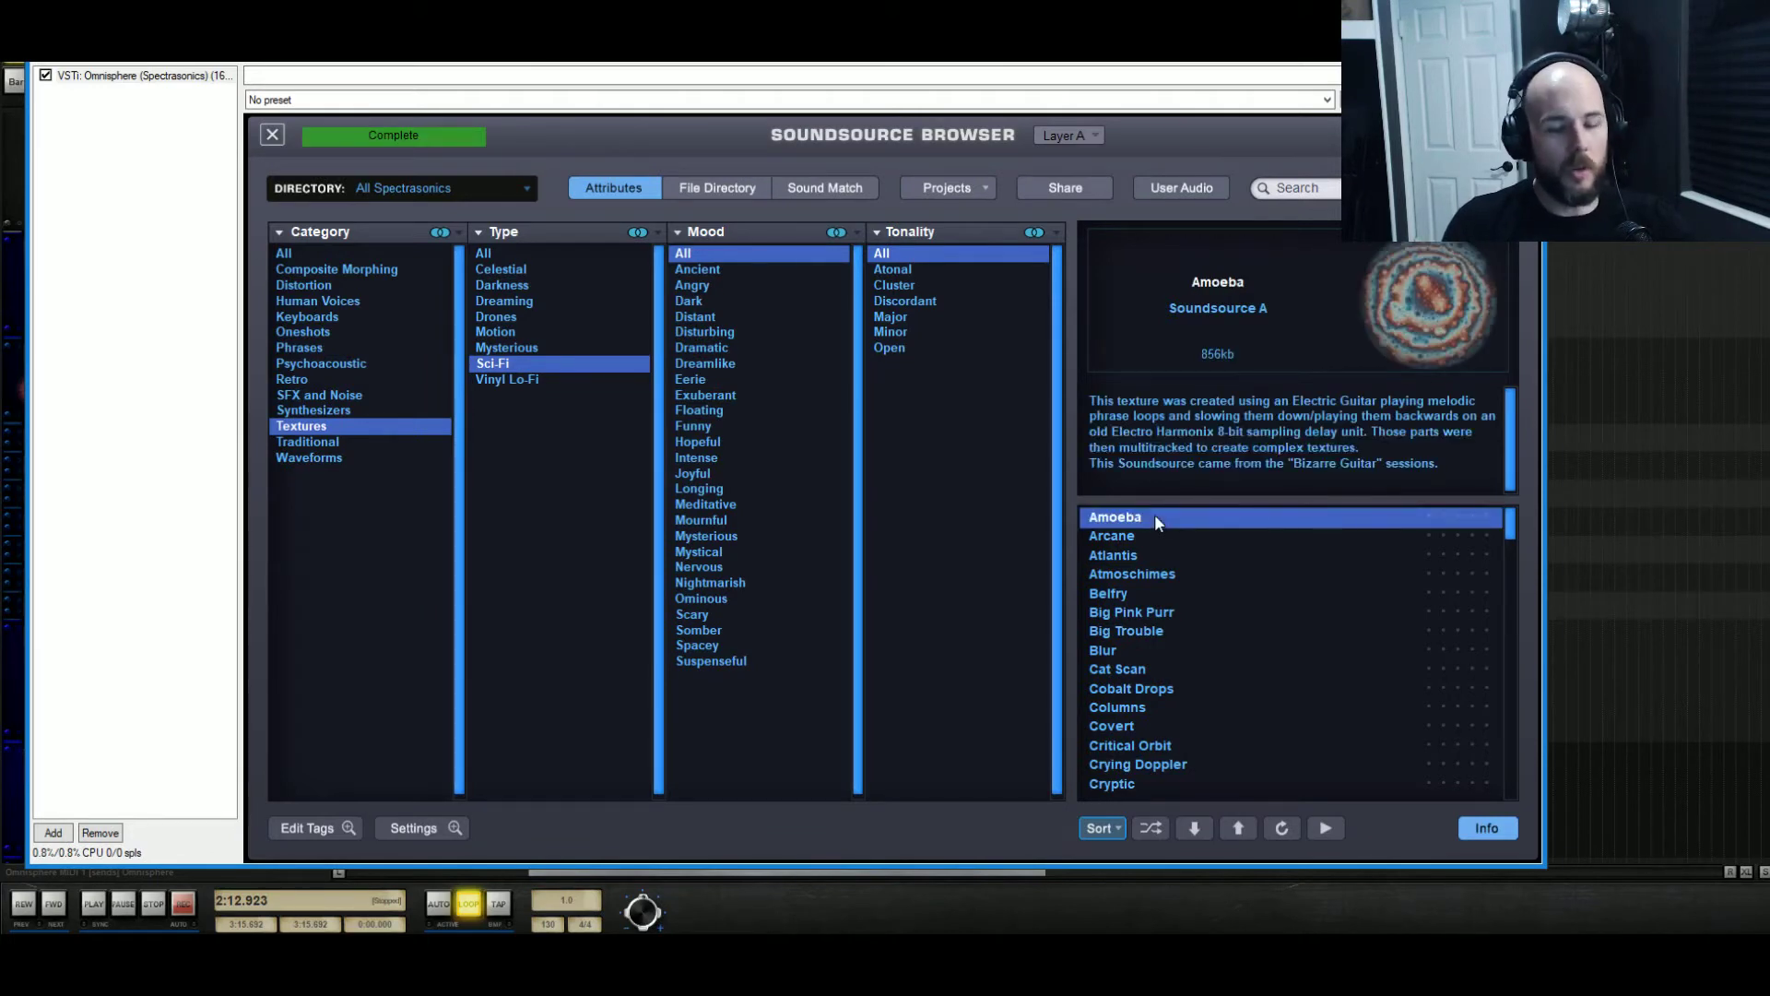
pyautogui.press('f')
pyautogui.moveTo(1516, 575); pyautogui.dragTo(1523, 556)
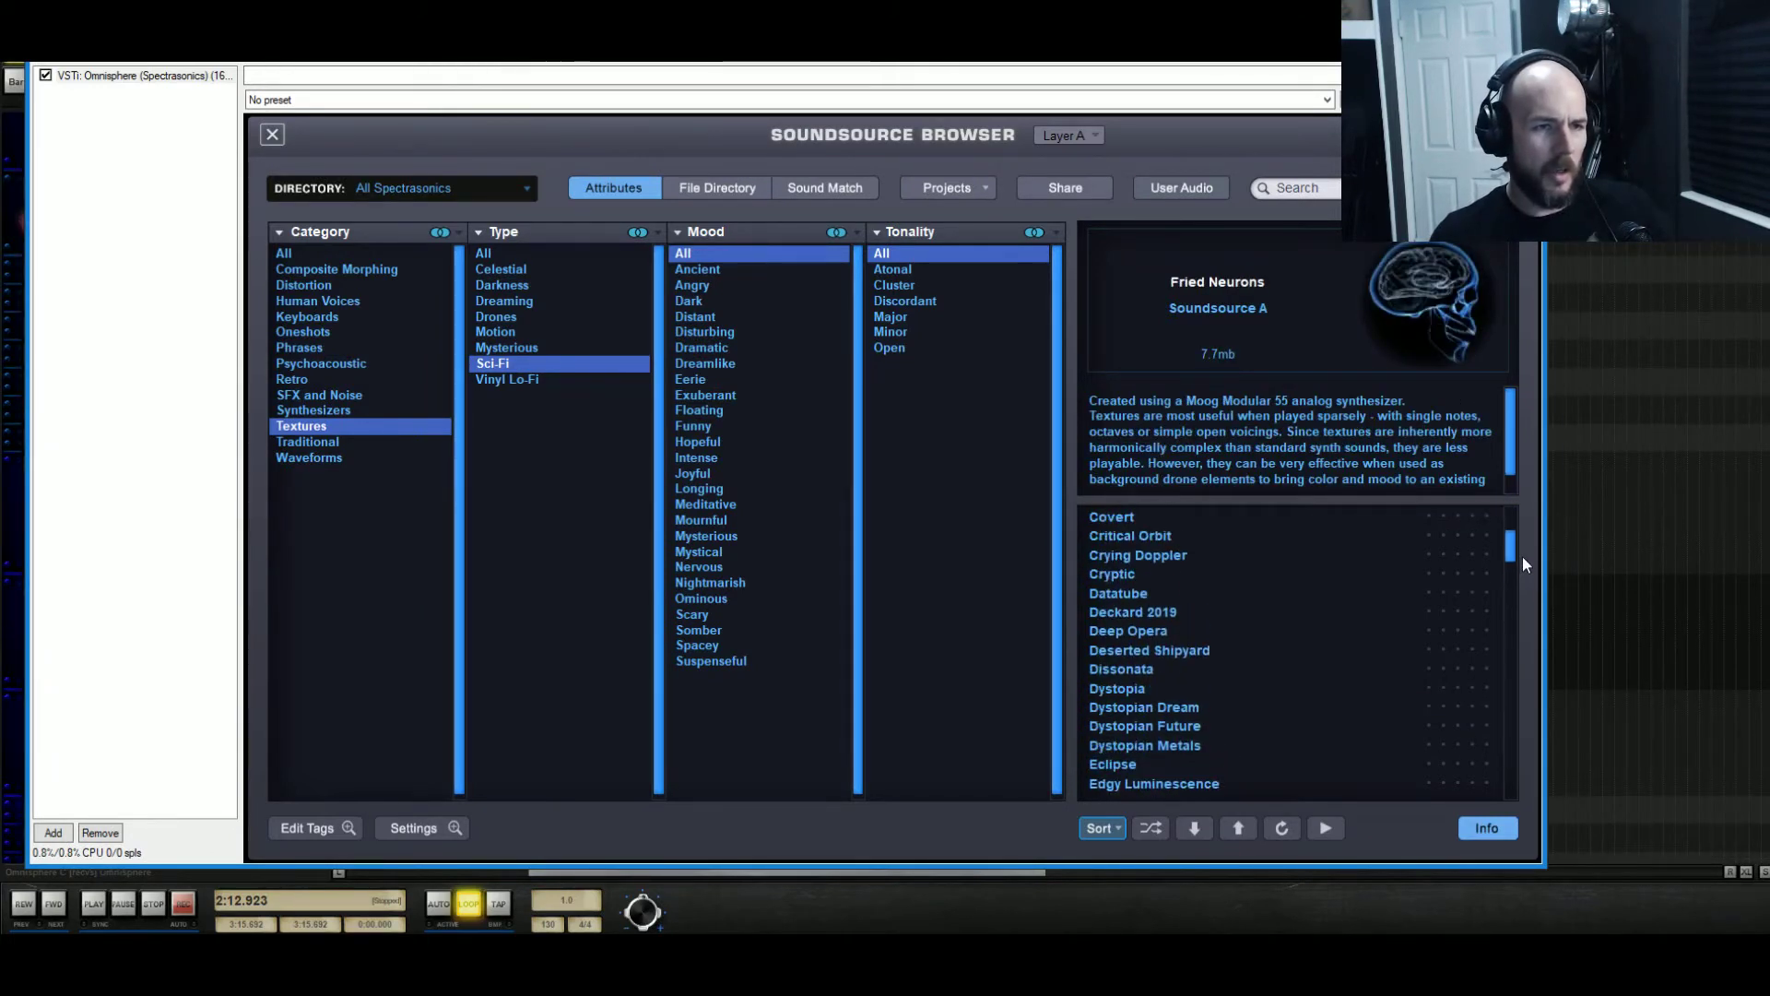
pyautogui.scroll(3, 1182, 567)
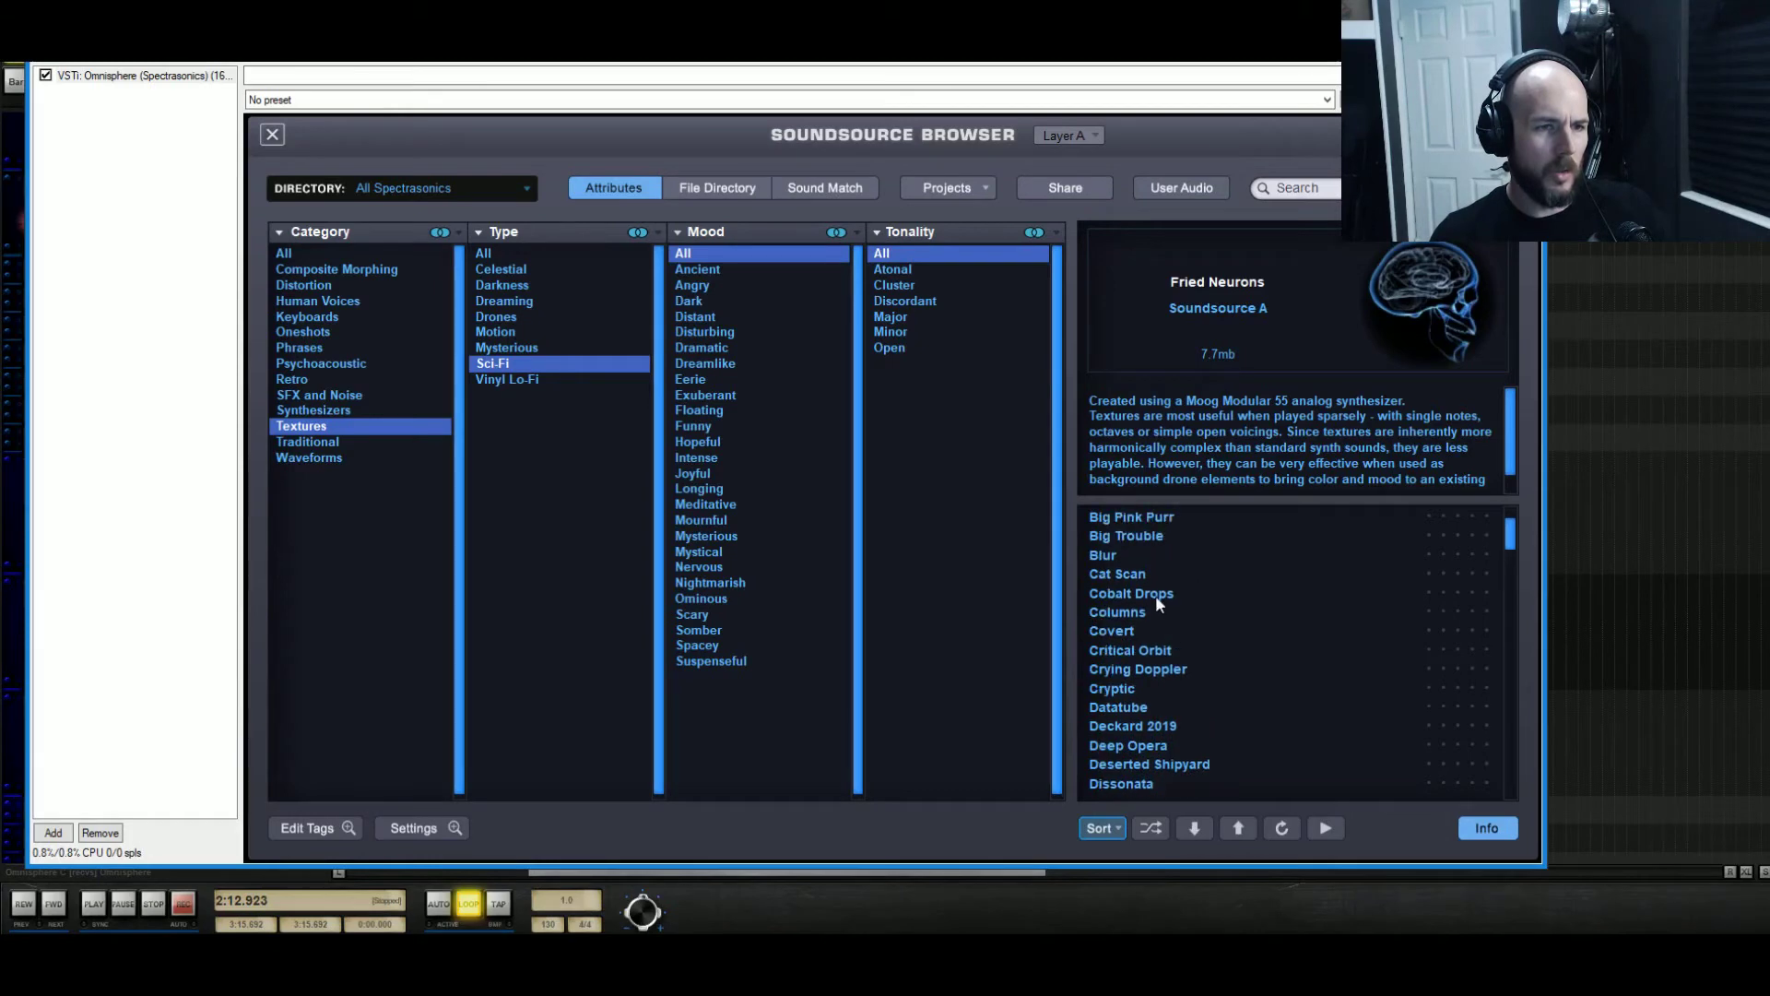
pyautogui.click(1157, 595)
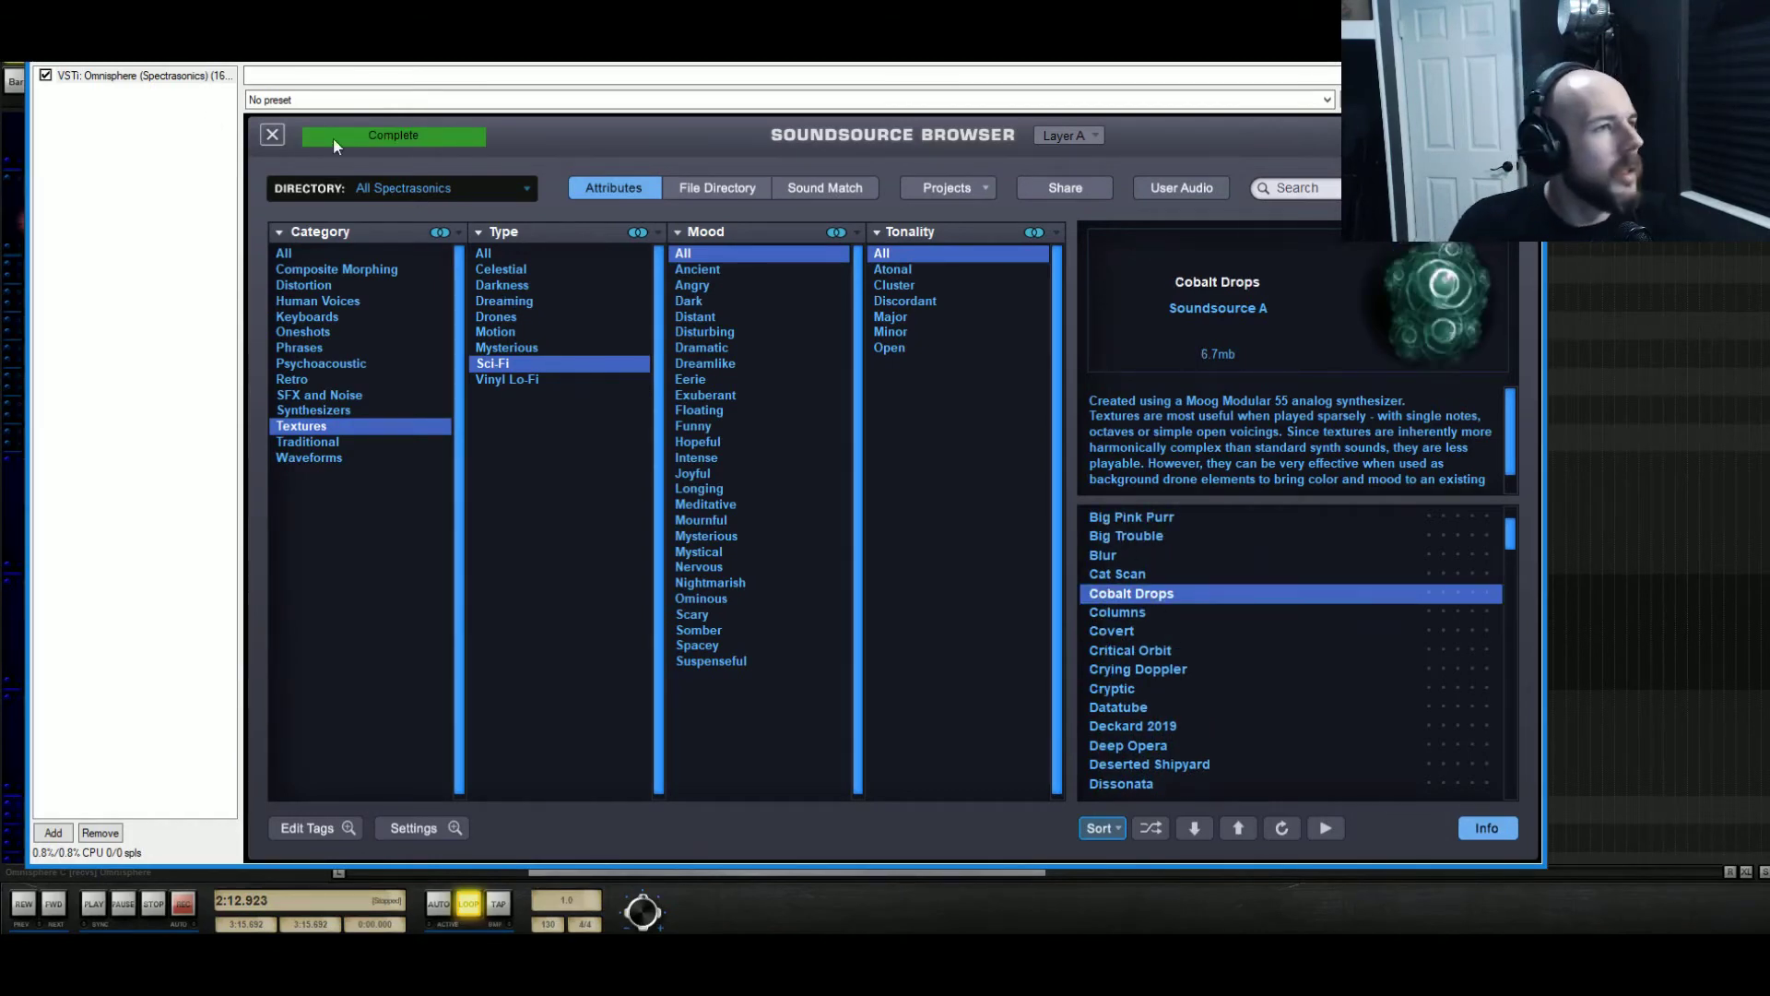
pyautogui.click(272, 135)
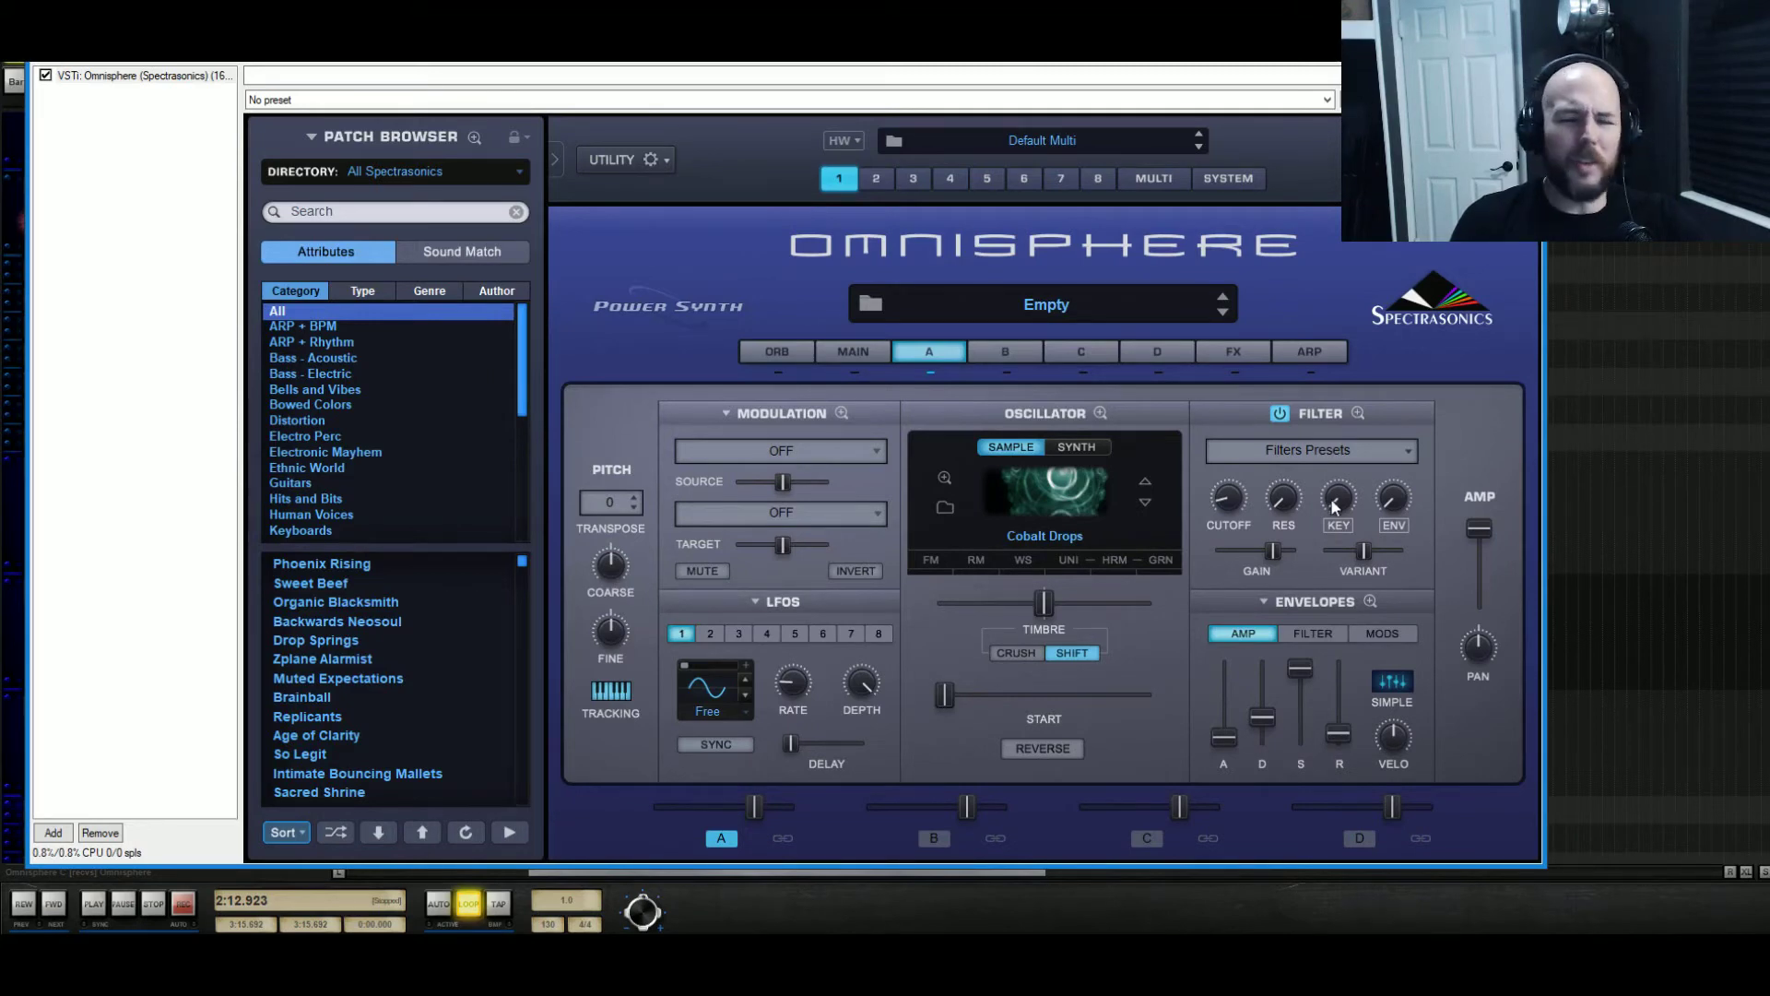
# Change layer A's Filter 1 type to HPF UVI and adjust the filter's key tracking amount
pyautogui.click(1356, 413)
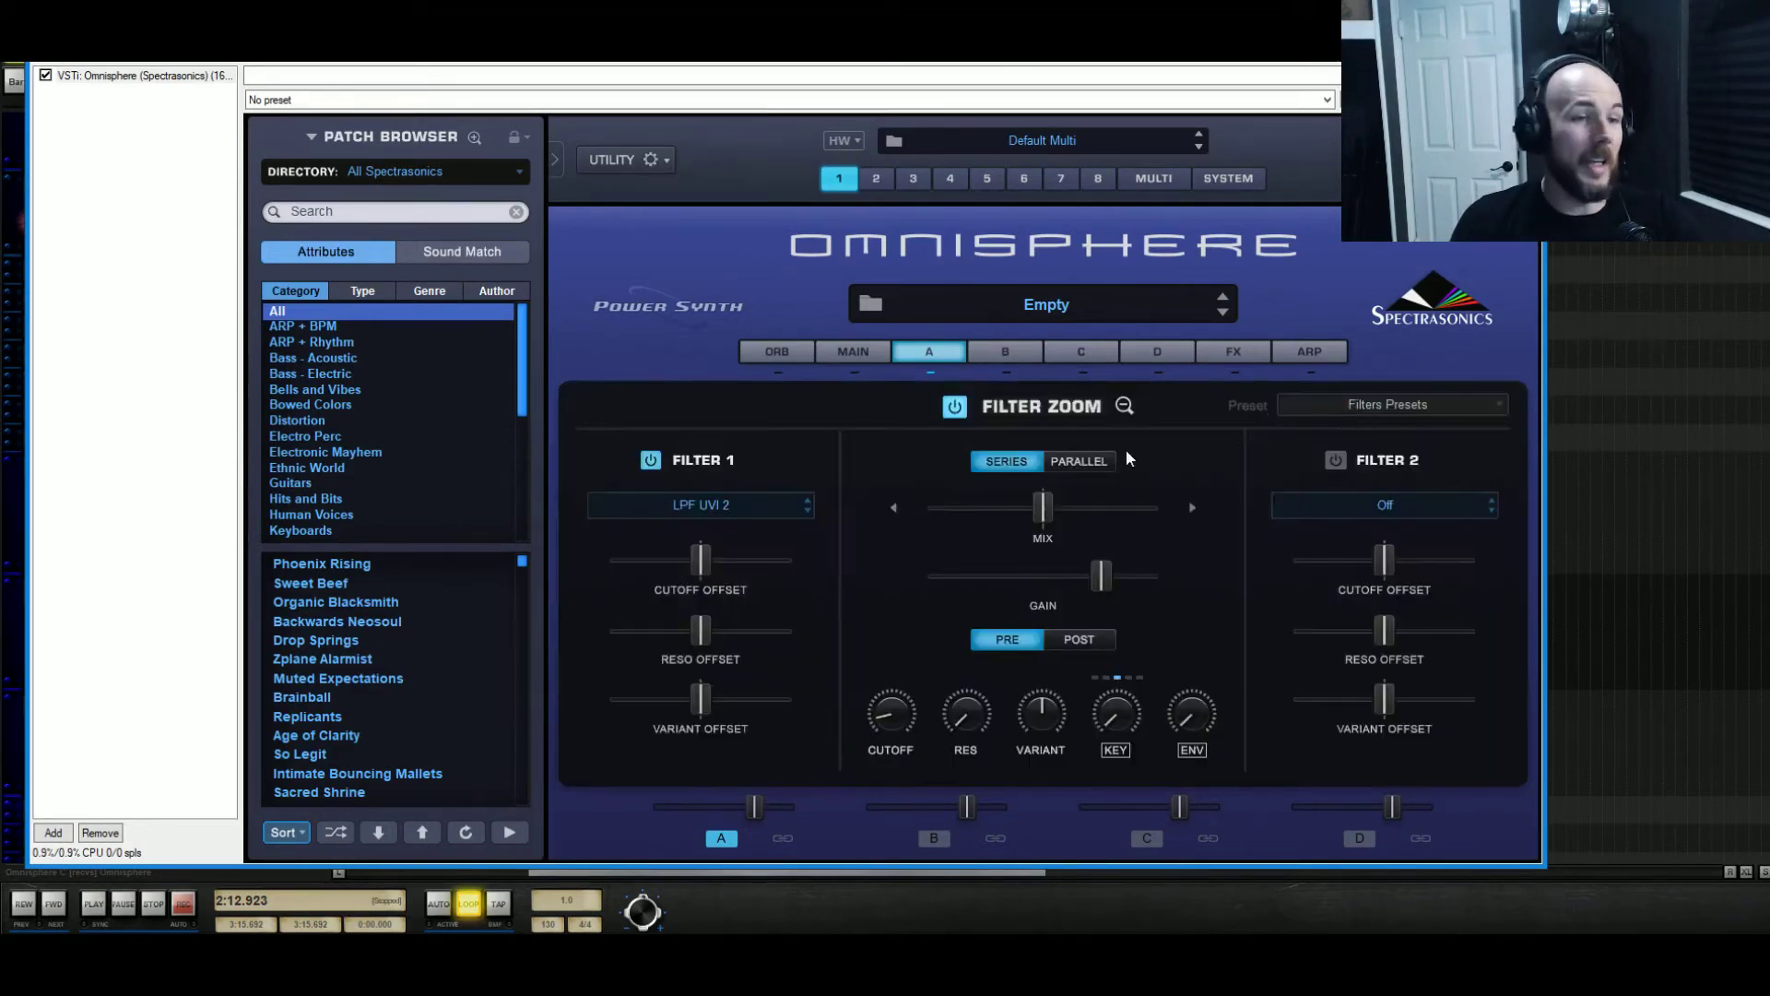
pyautogui.click(785, 502)
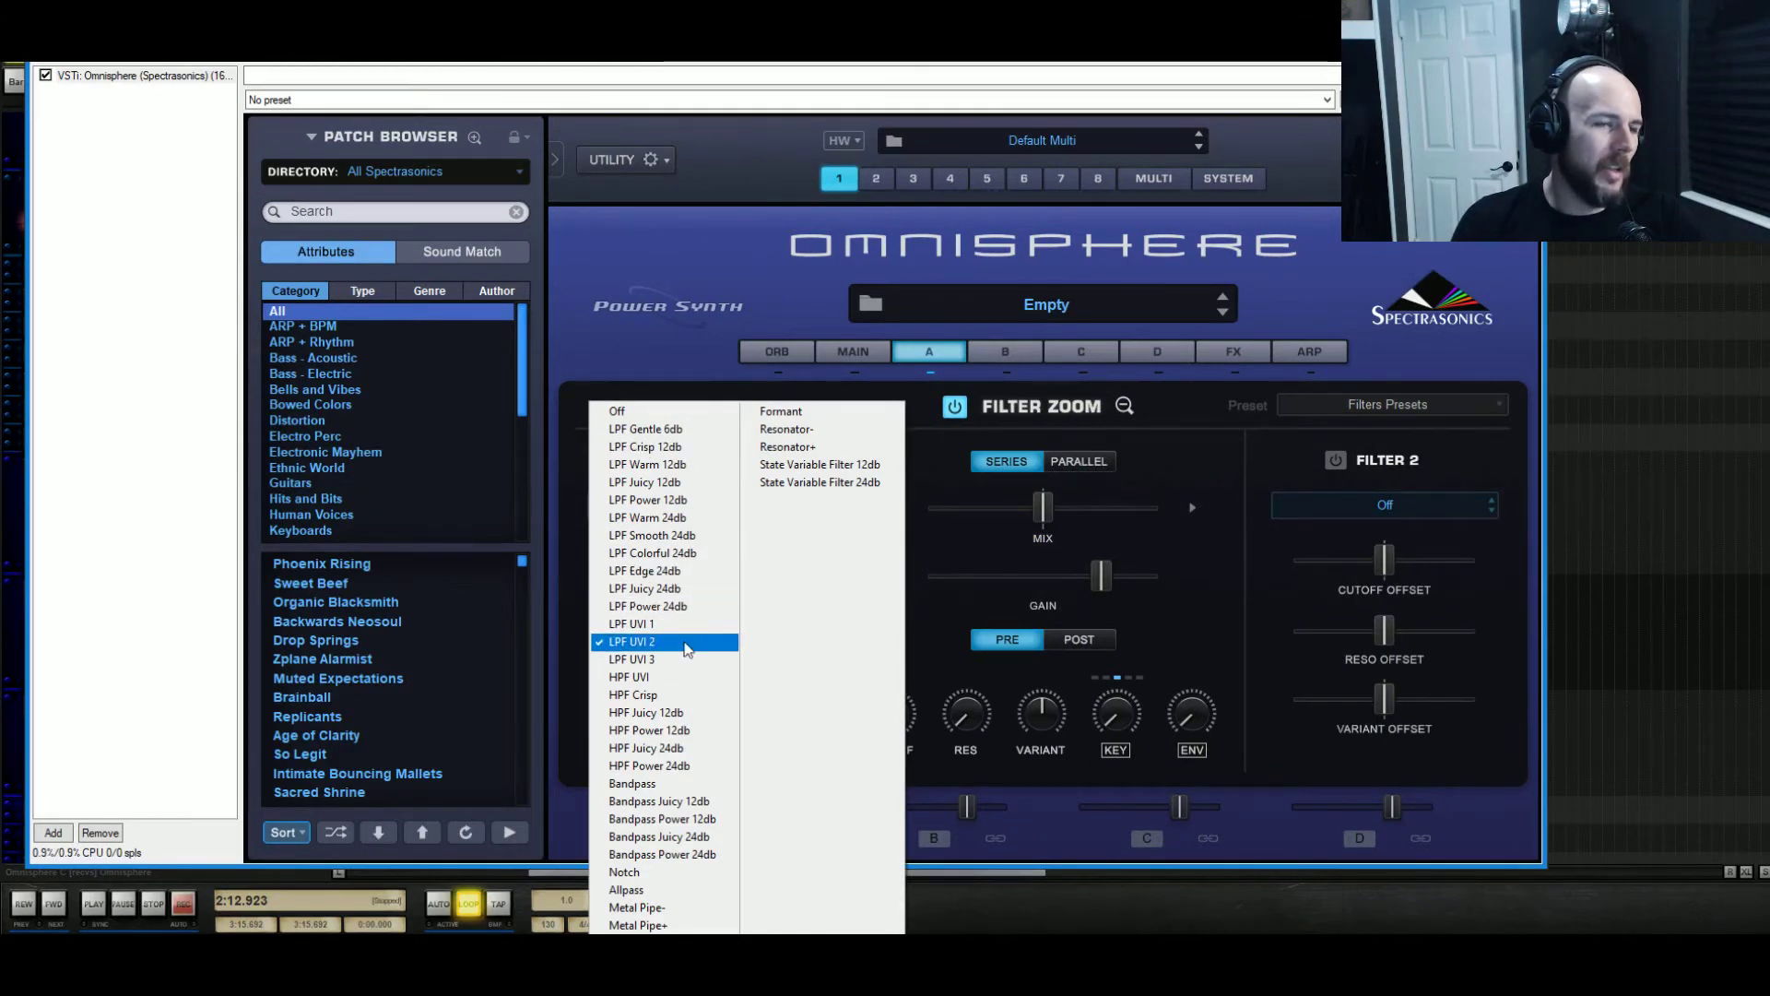
pyautogui.click(669, 677)
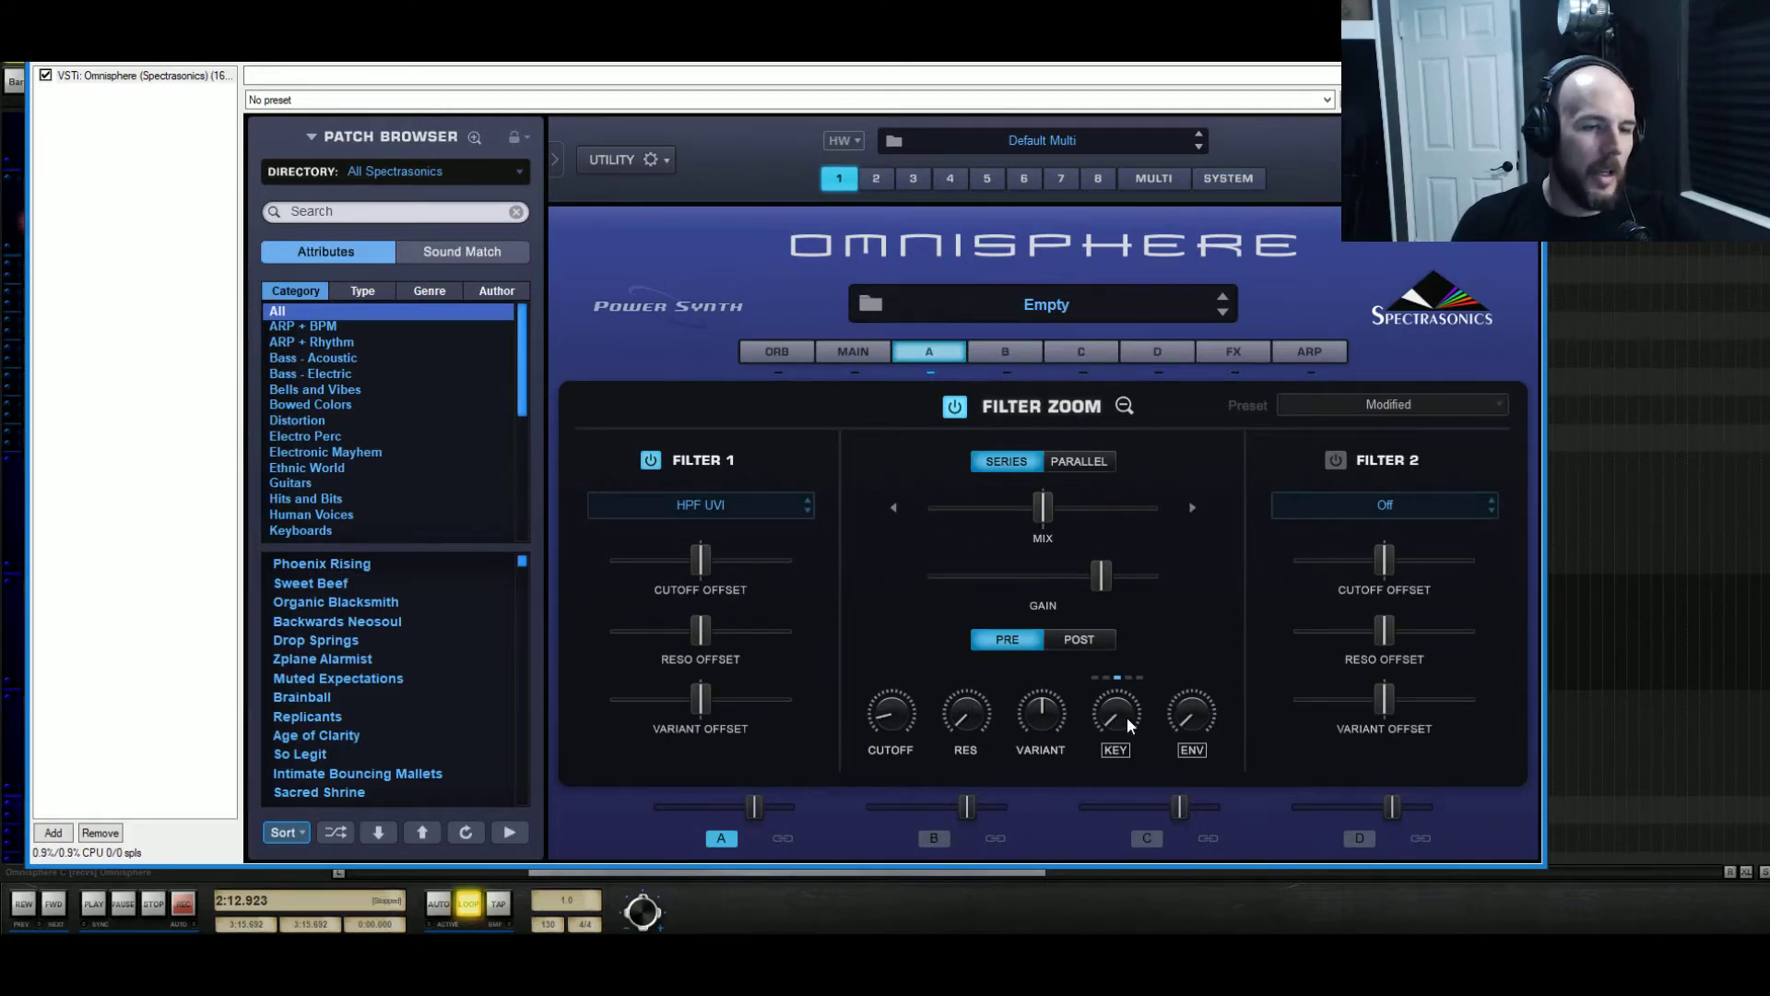
pyautogui.moveTo(1127, 725)
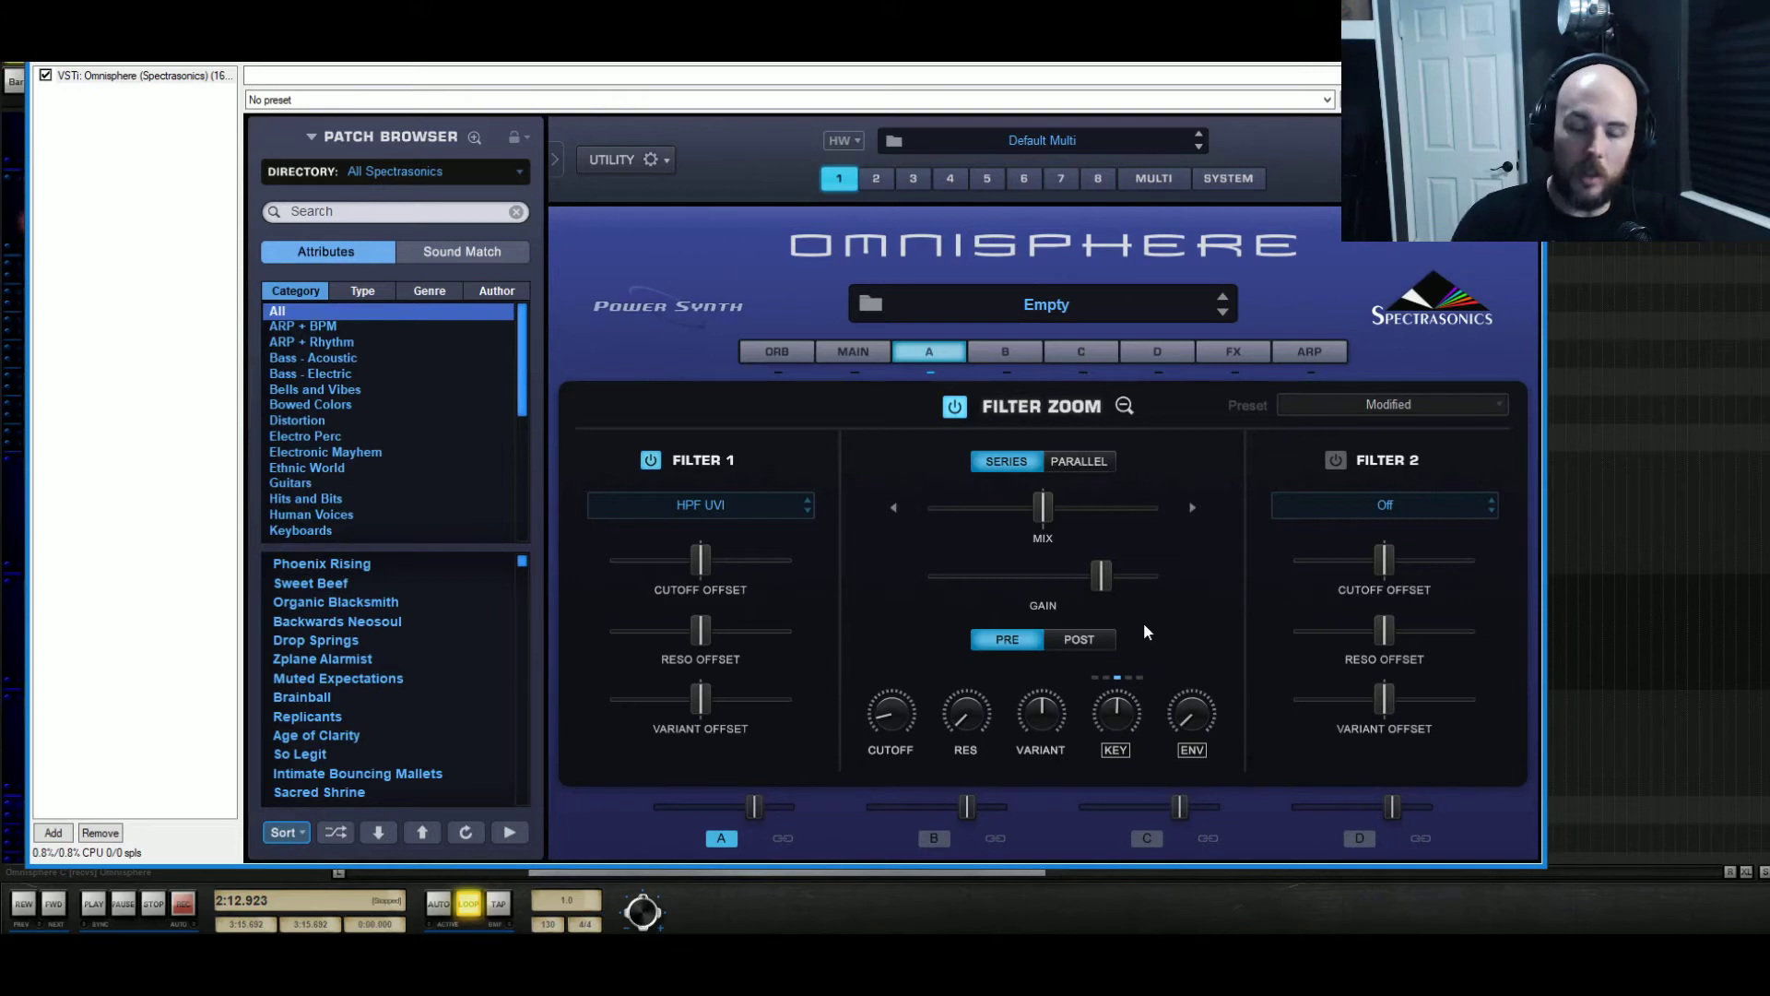
pyautogui.moveTo(1114, 714); pyautogui.dragTo(1110, 784)
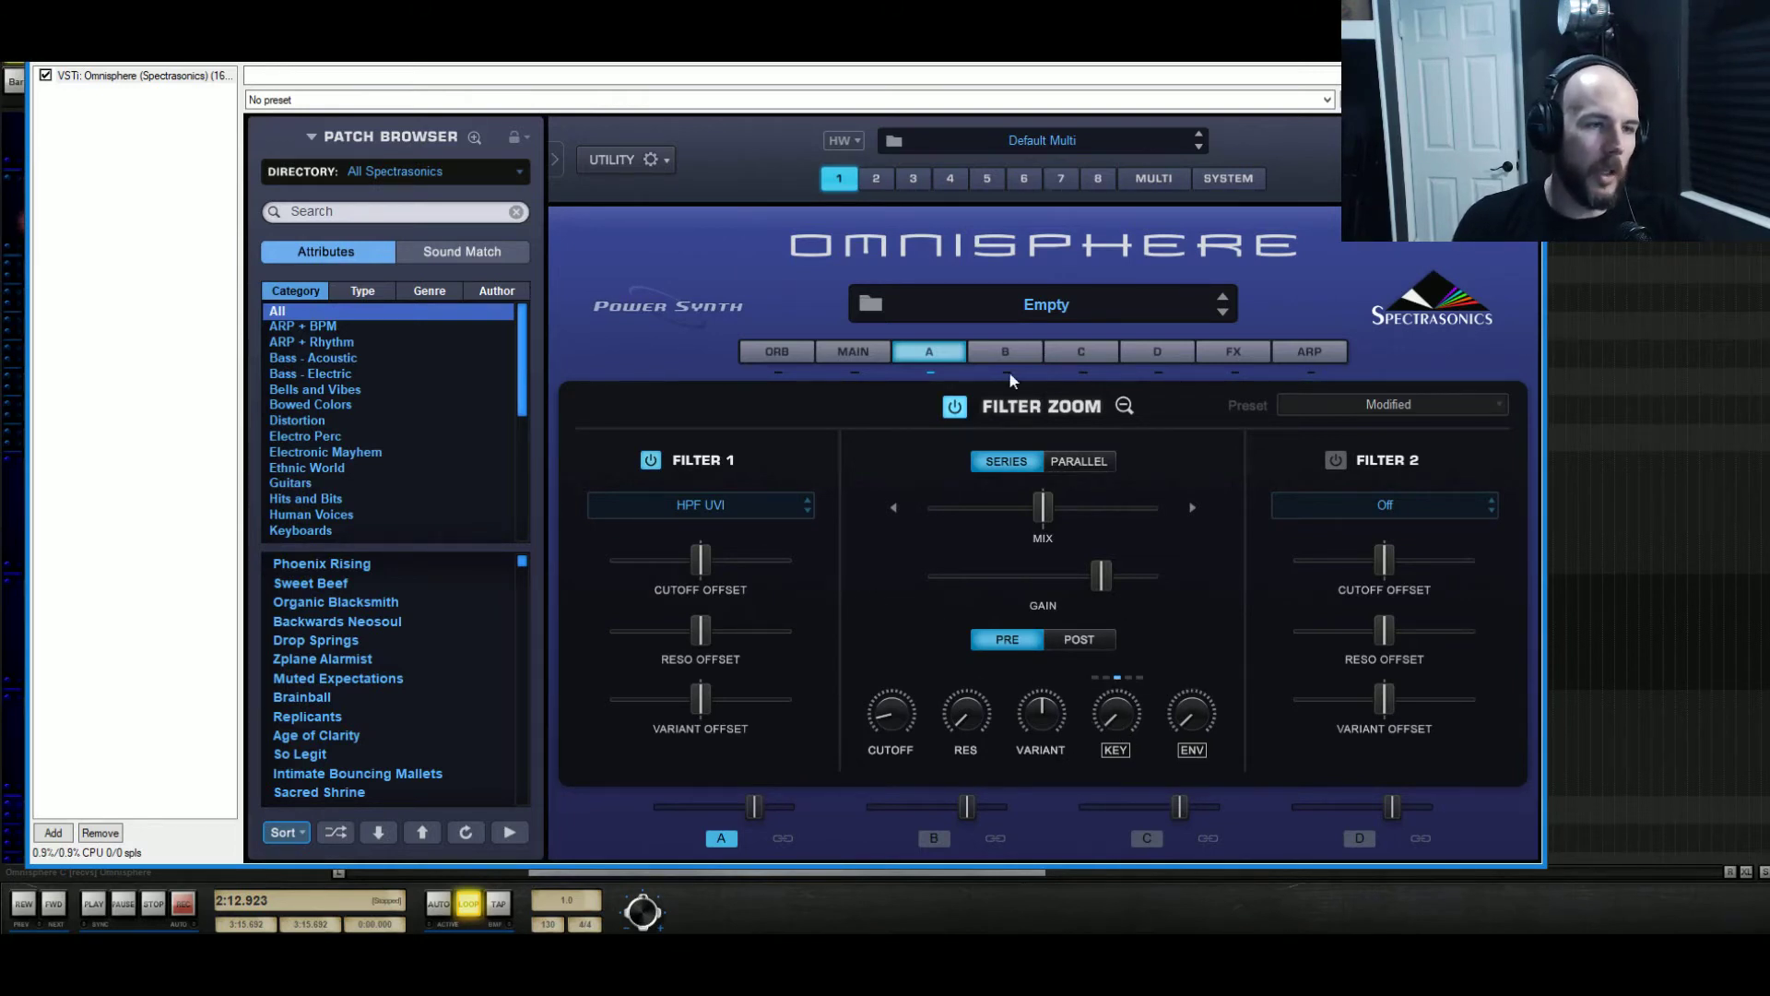
pyautogui.click(1124, 404)
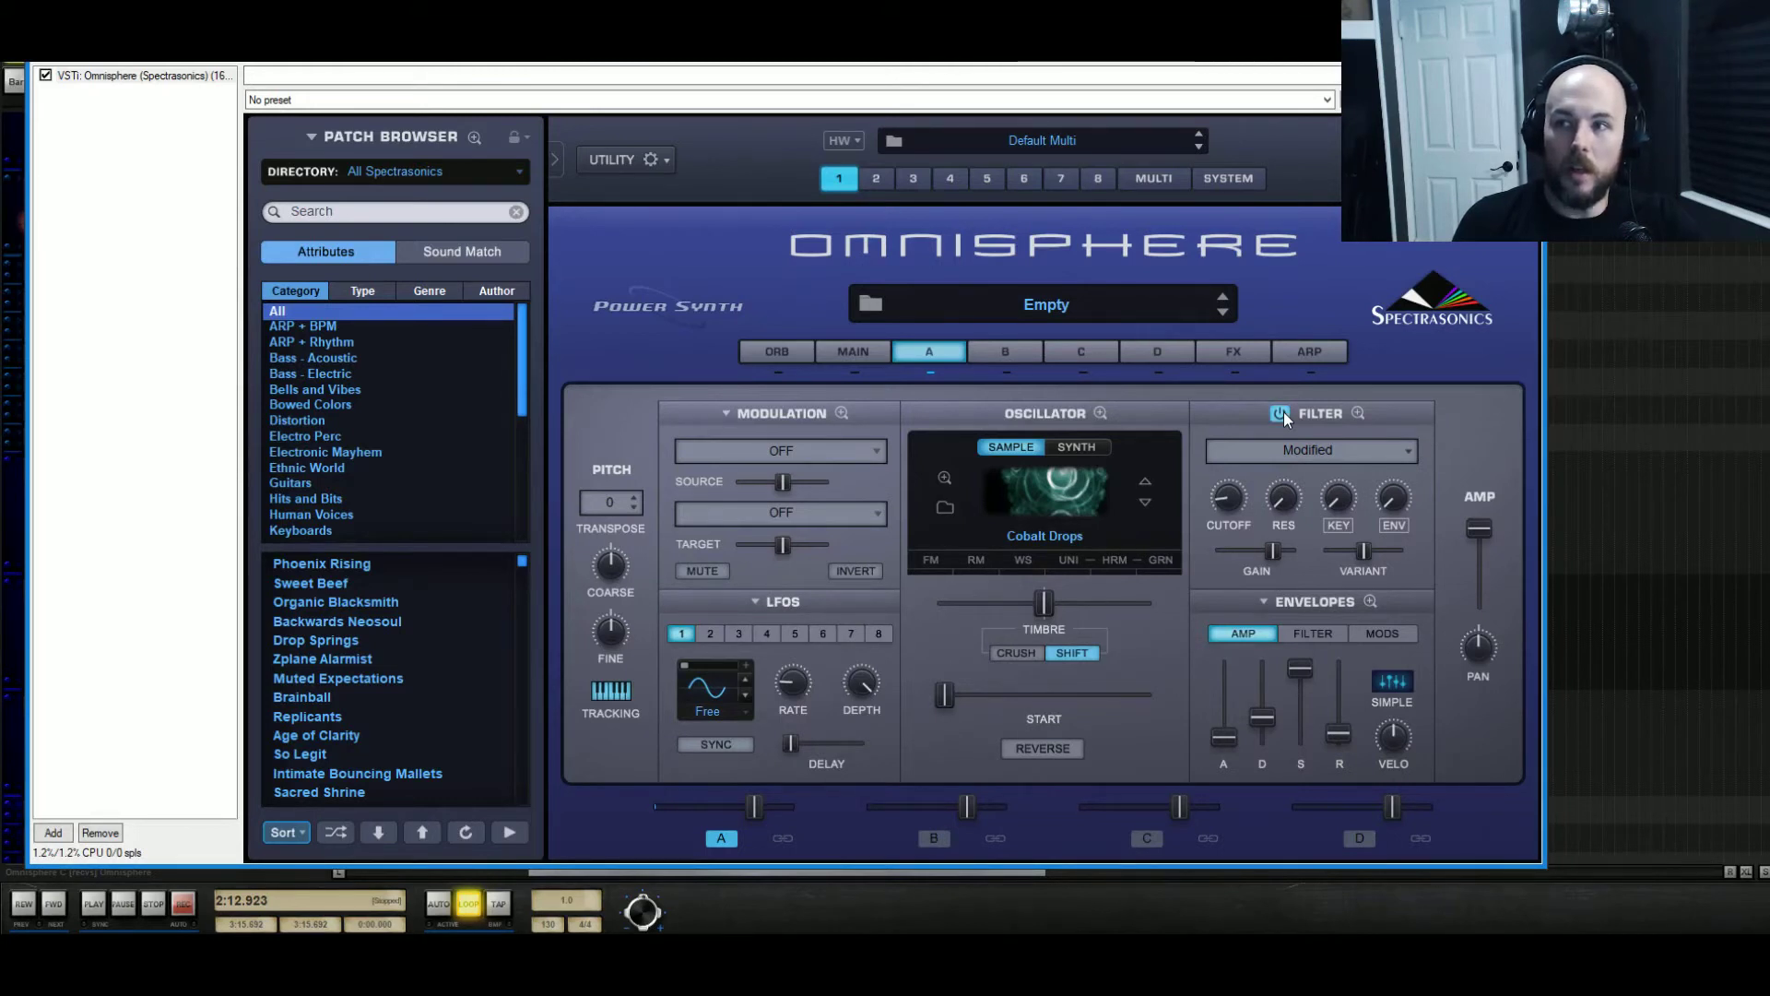
# Switch layer B's oscillator to synth mode and load the Distorted Triangle 4X Shapes waveform from the classic X-fade shapes
pyautogui.click(1010, 362)
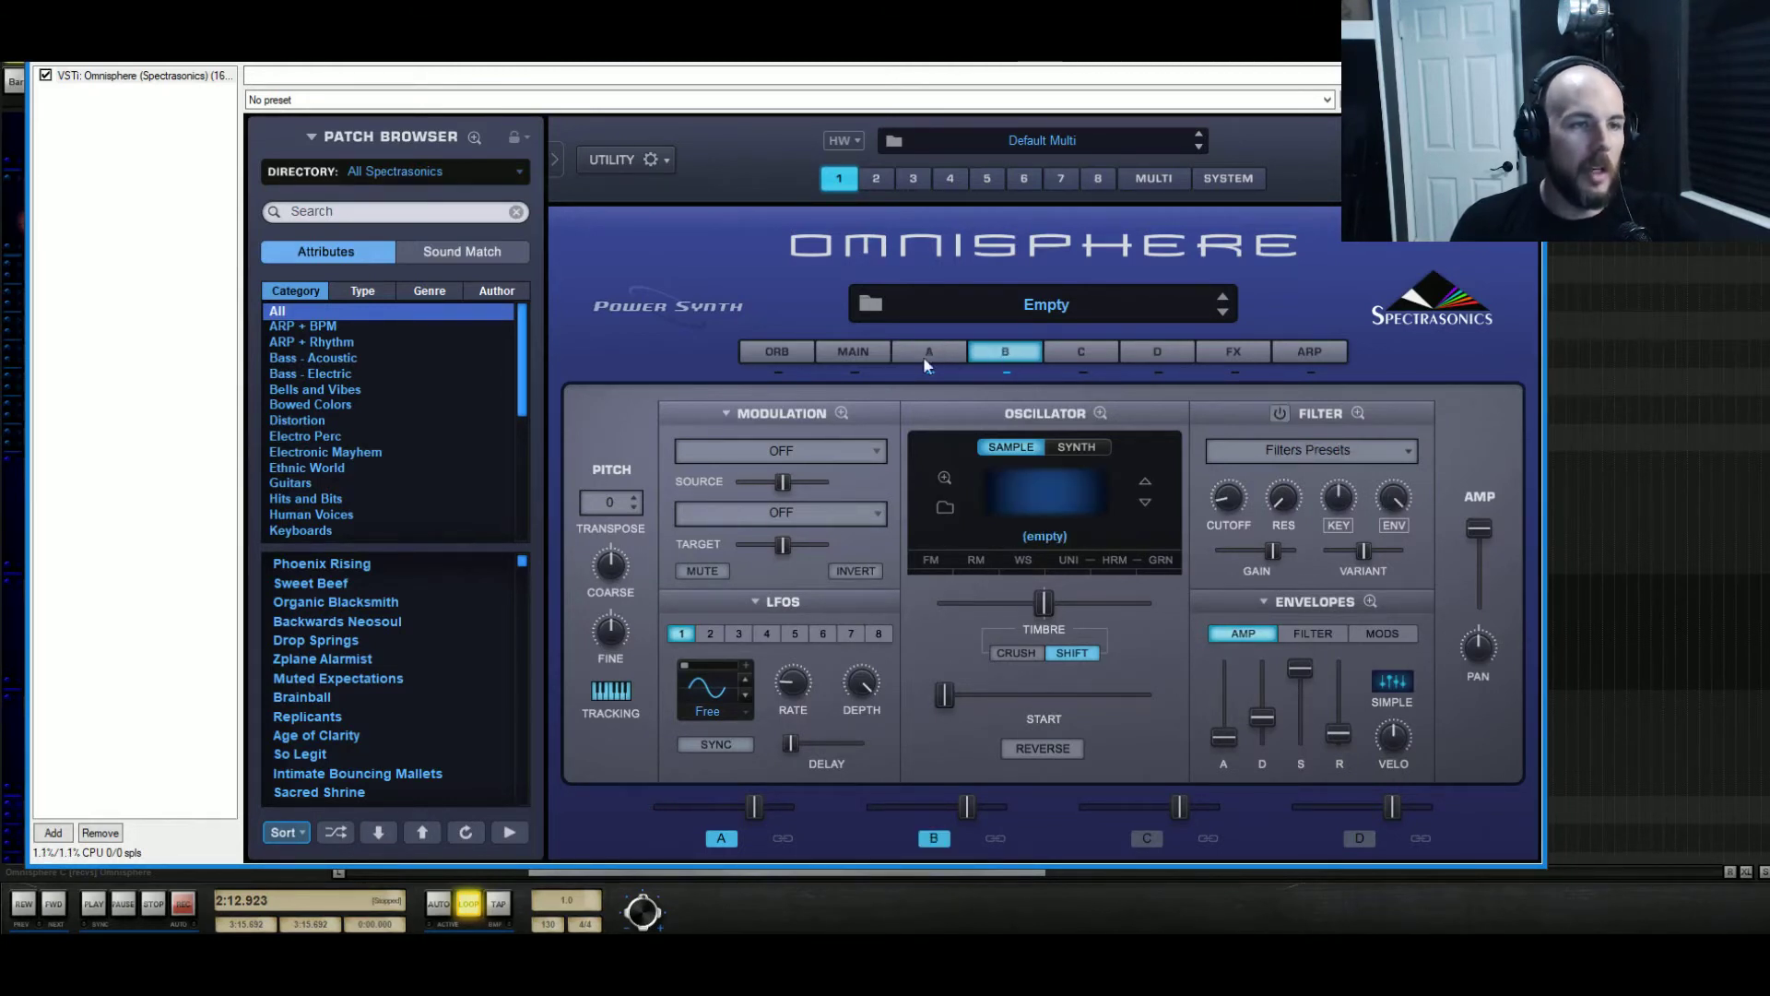
pyautogui.click(1079, 450)
pyautogui.click(954, 498)
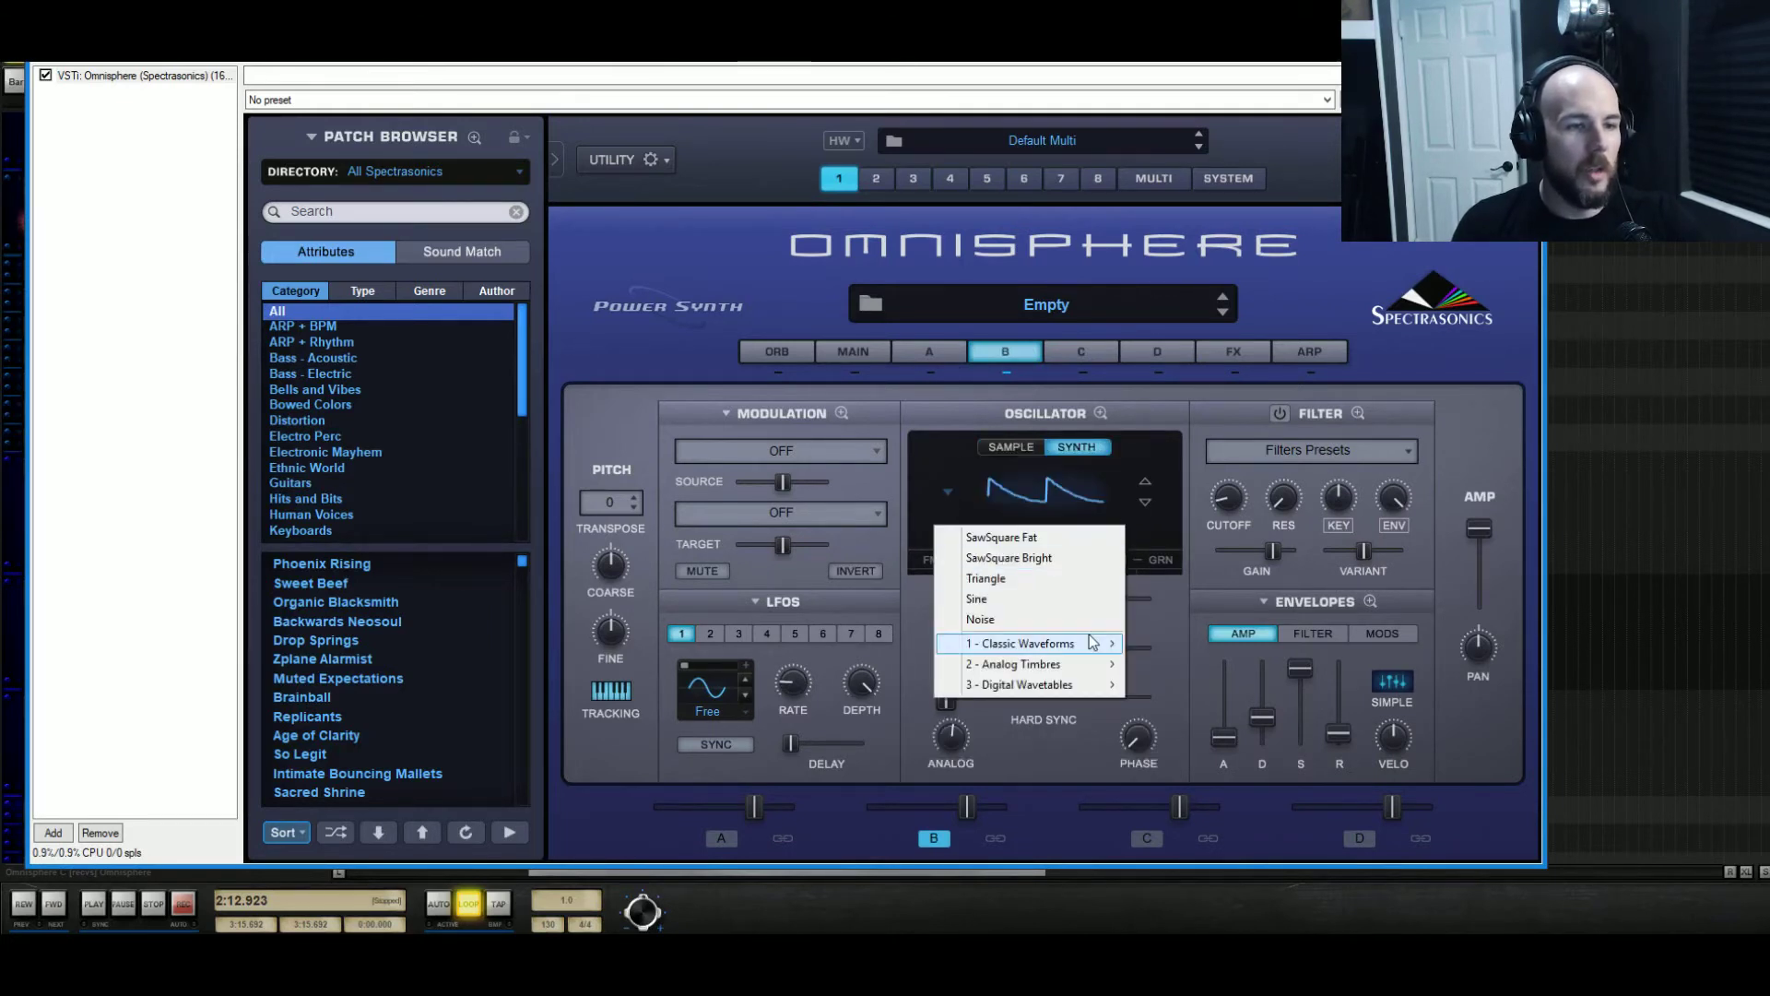
pyautogui.moveTo(1033, 644)
pyautogui.moveTo(1226, 645)
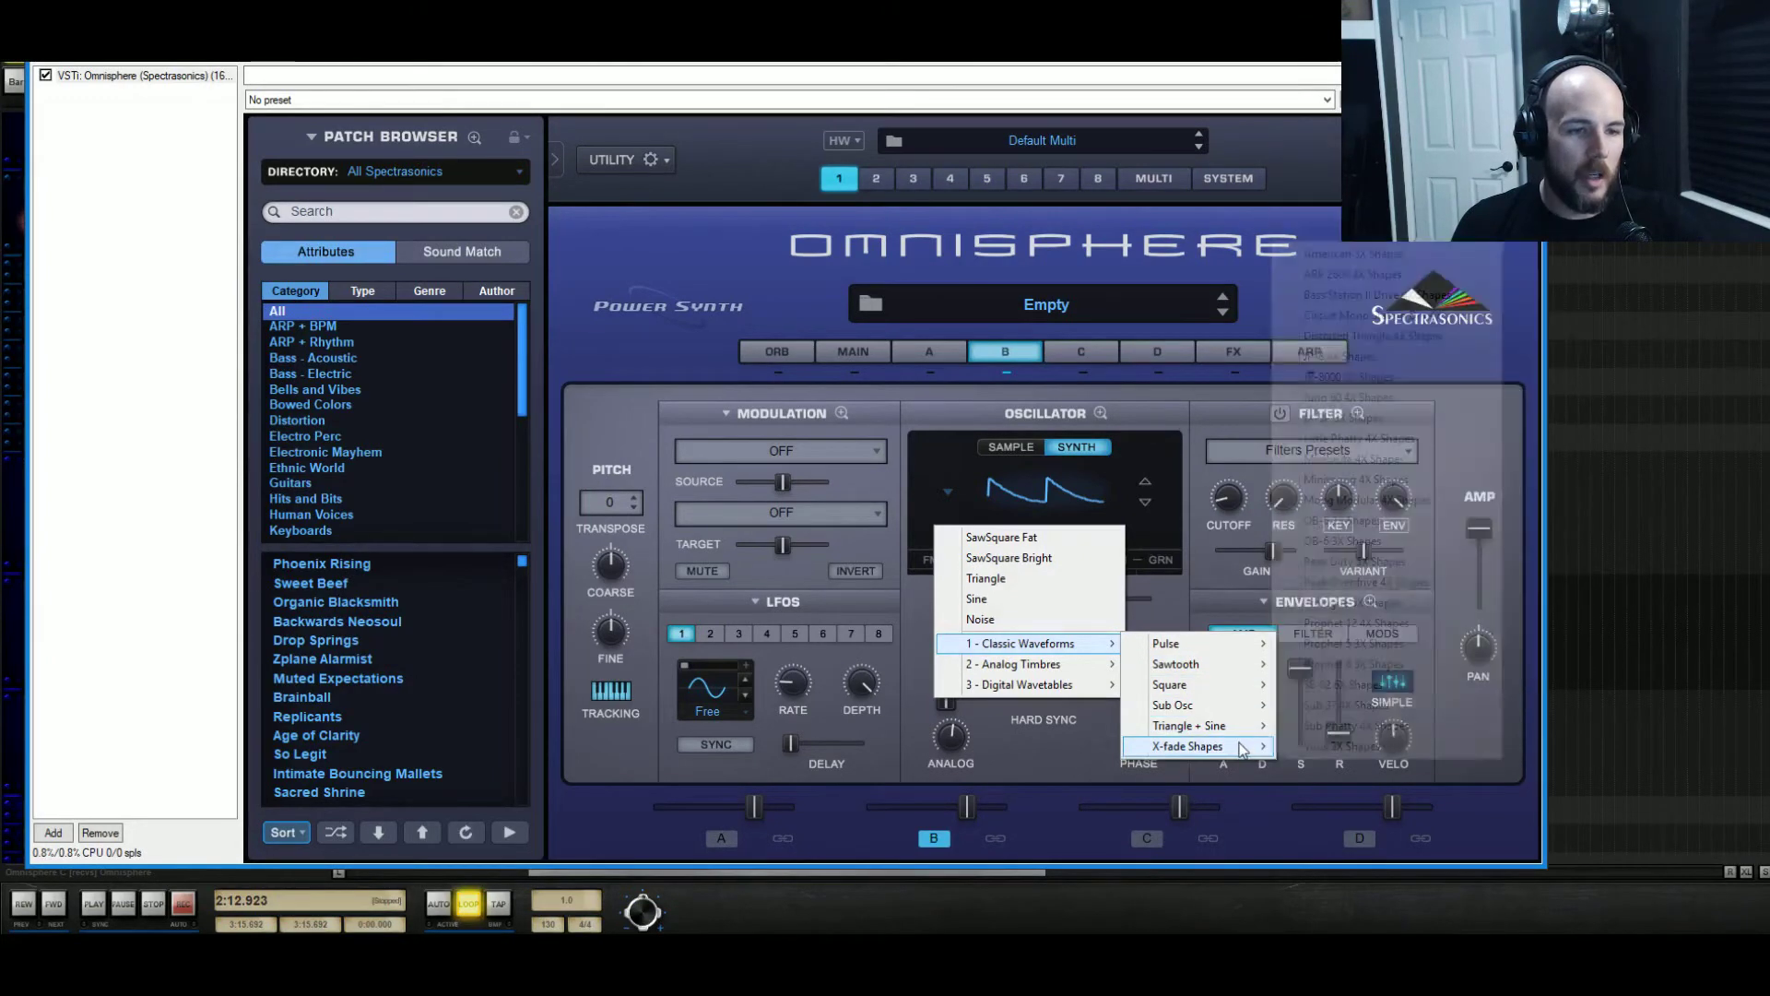
pyautogui.moveTo(1243, 747)
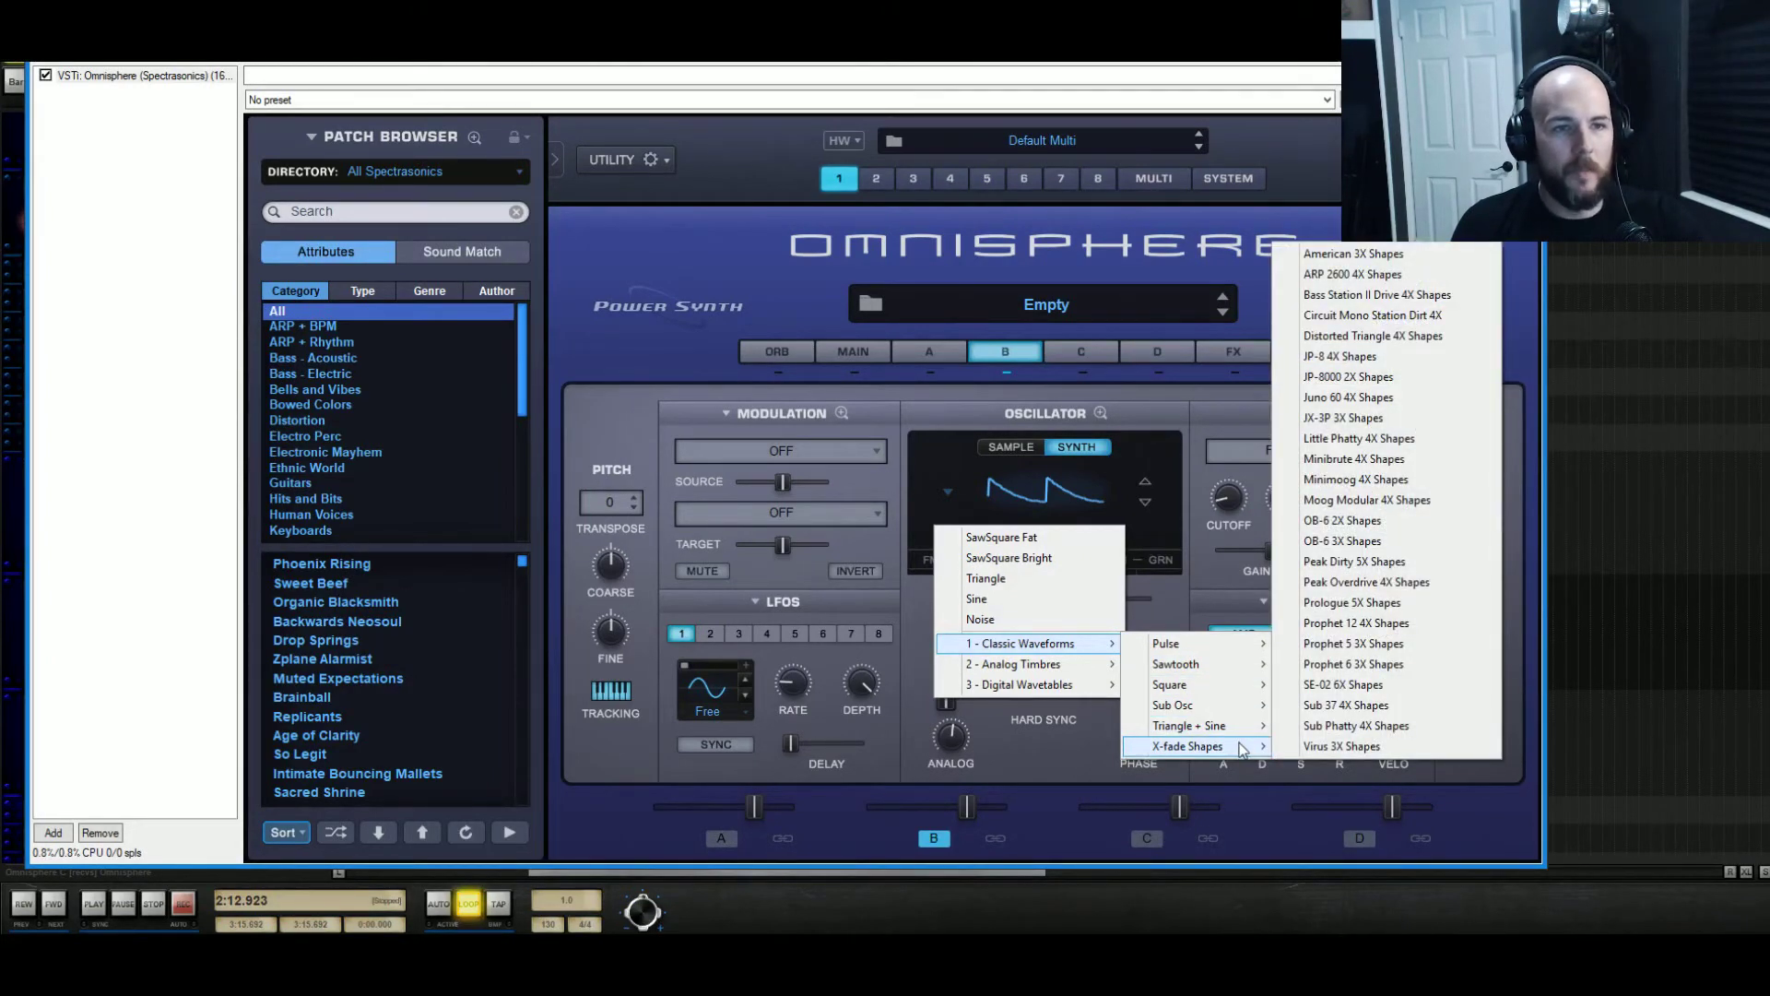
pyautogui.click(1429, 339)
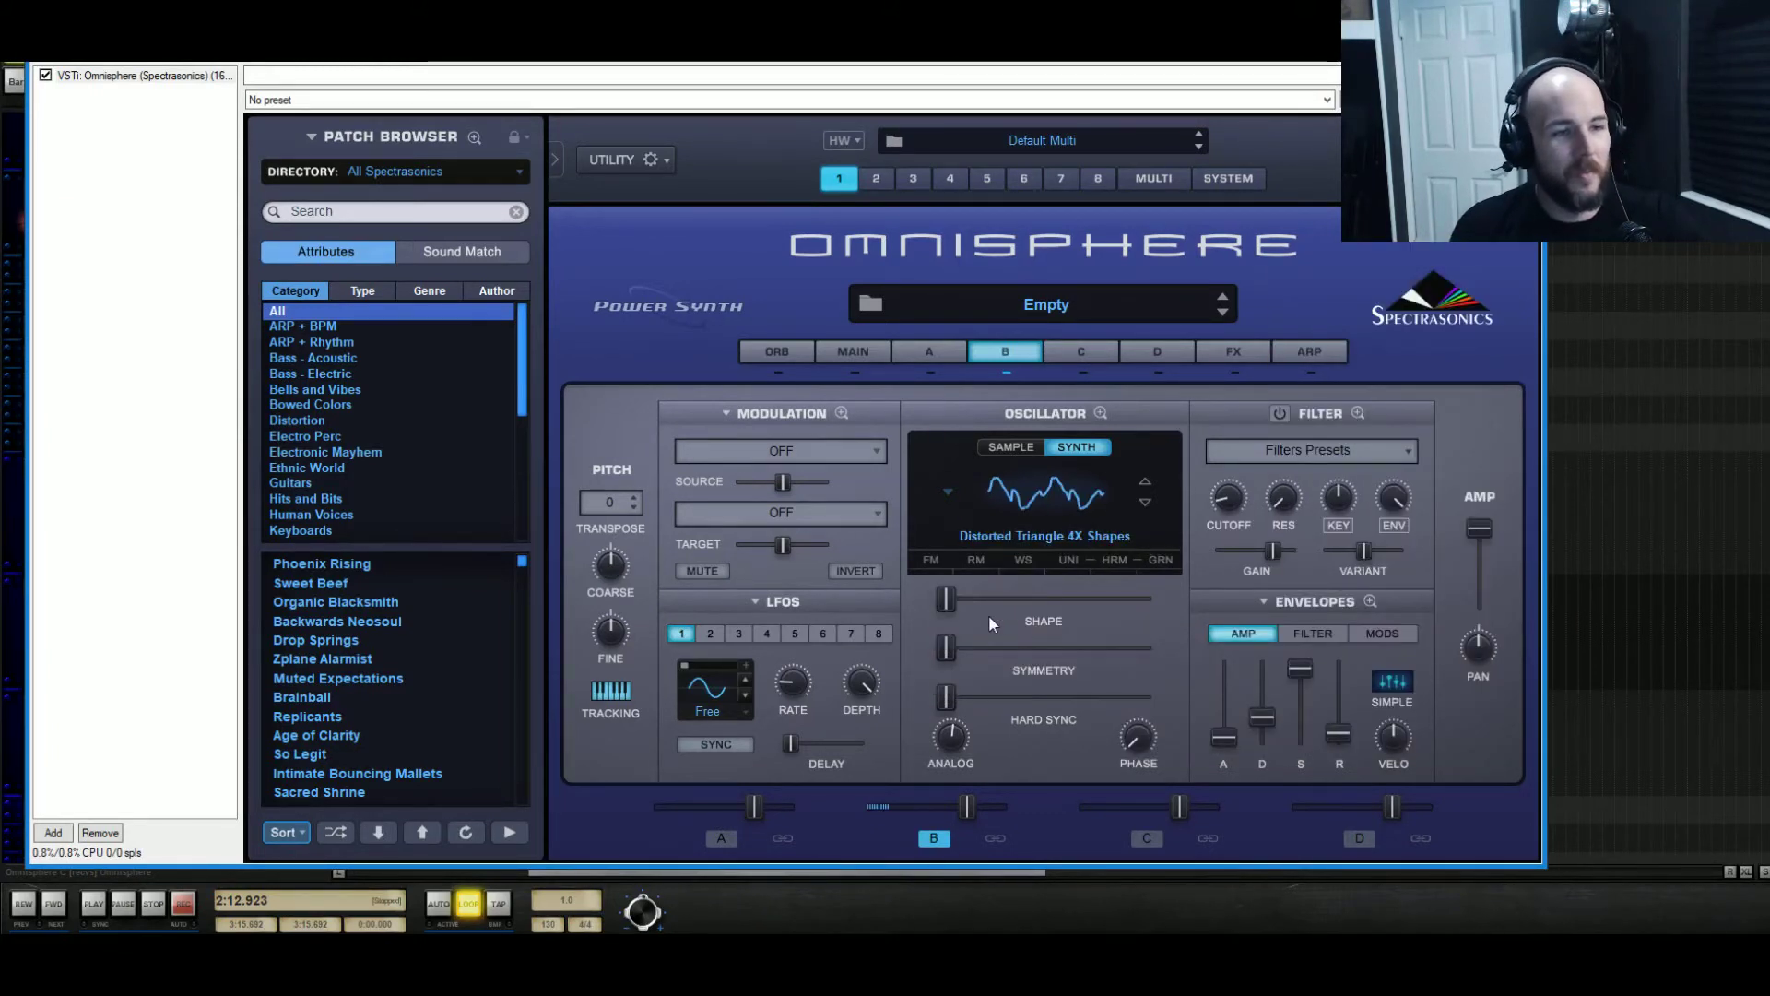
# Raise layer B's oscillator shape to roughly a third of its range and transpose the layer to -24
pyautogui.moveTo(946, 599); pyautogui.dragTo(1006, 610)
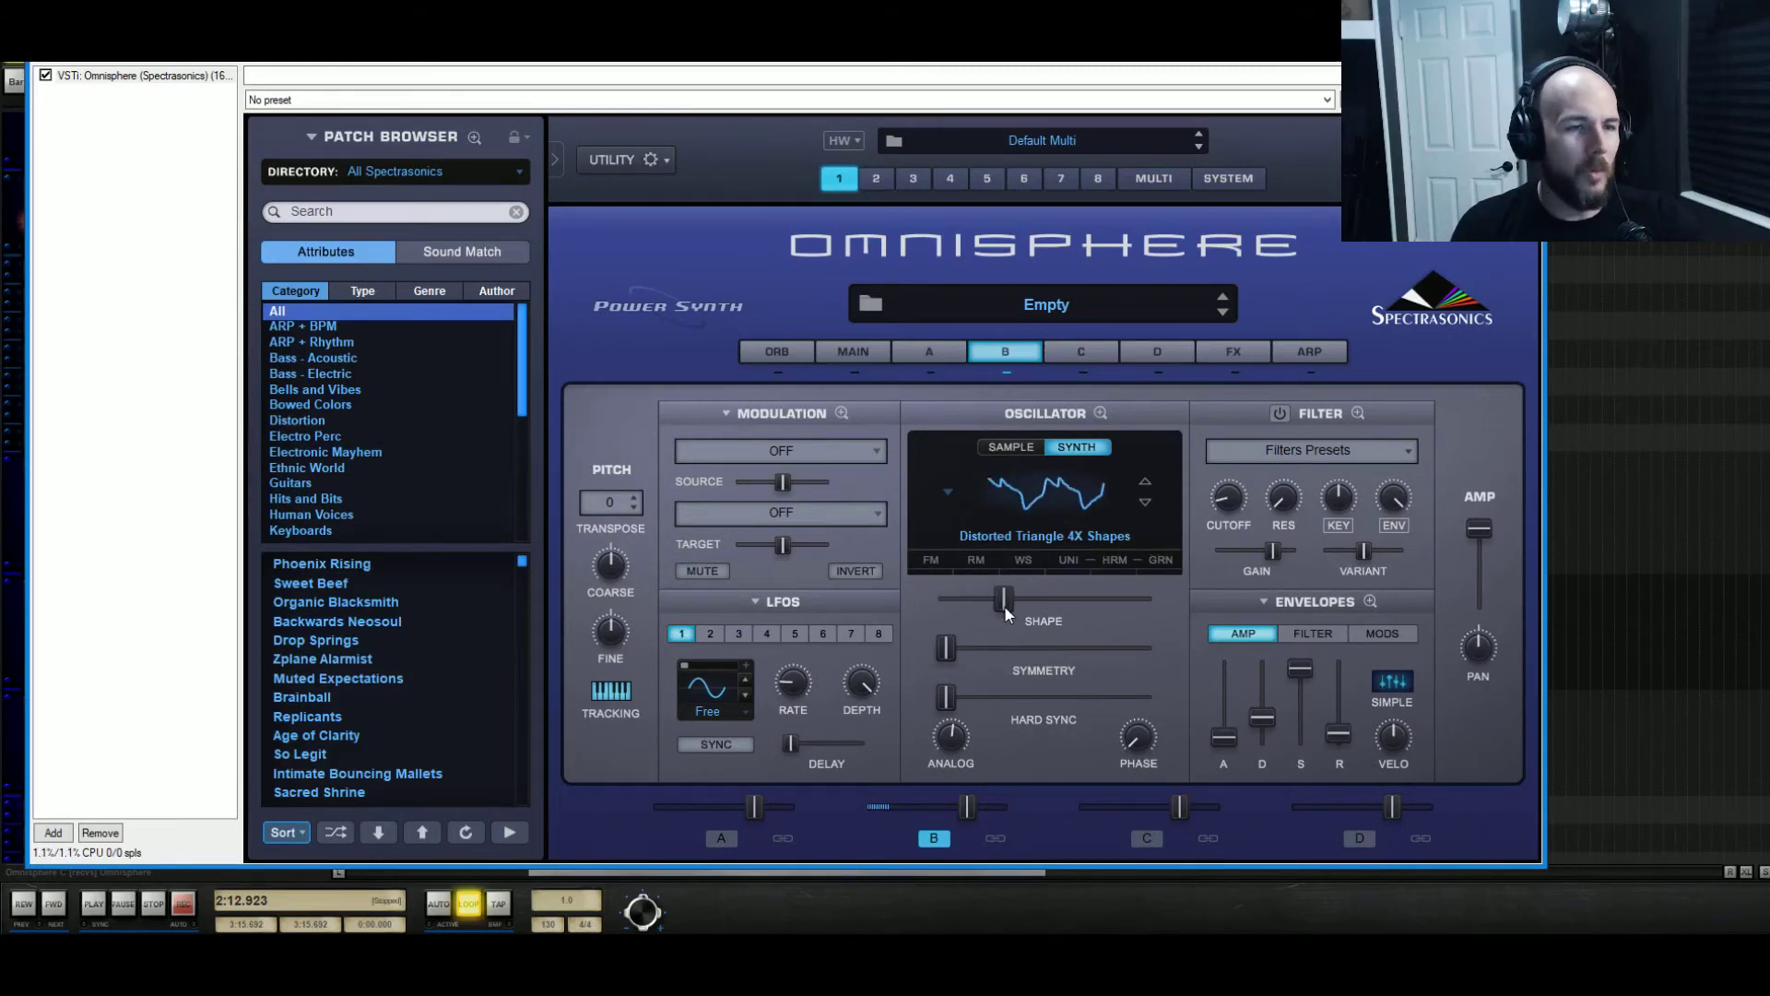
pyautogui.click(595, 504)
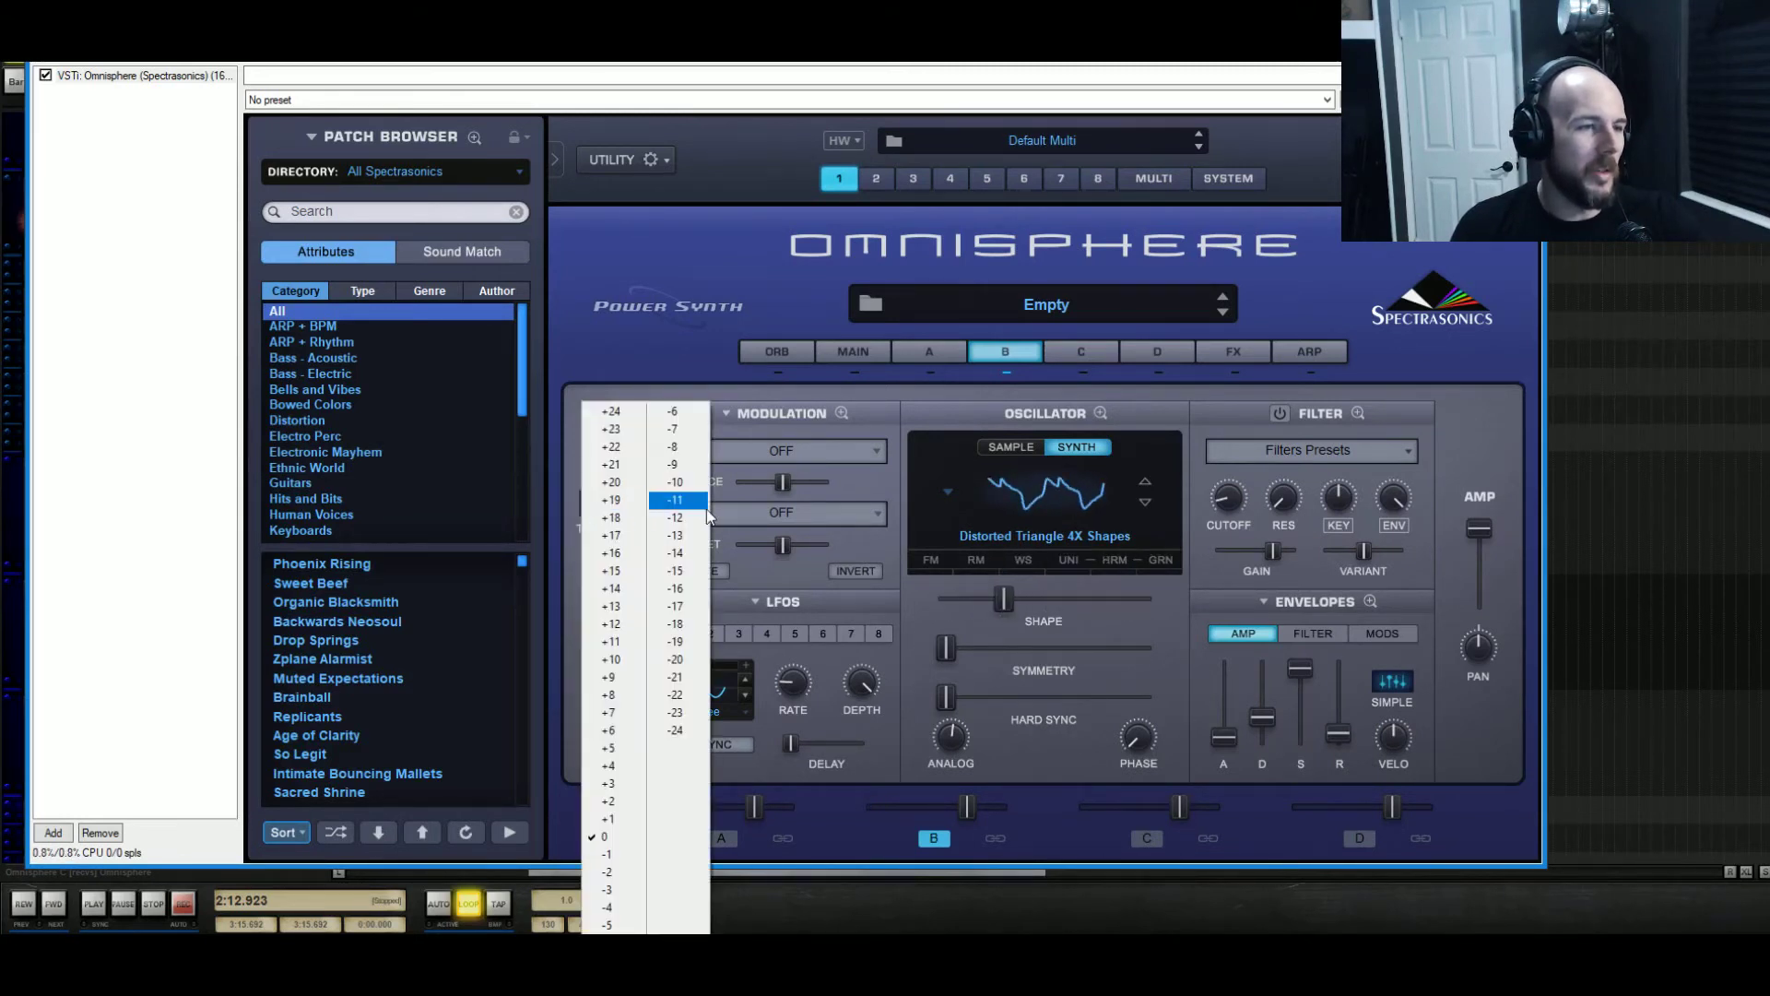
pyautogui.click(693, 734)
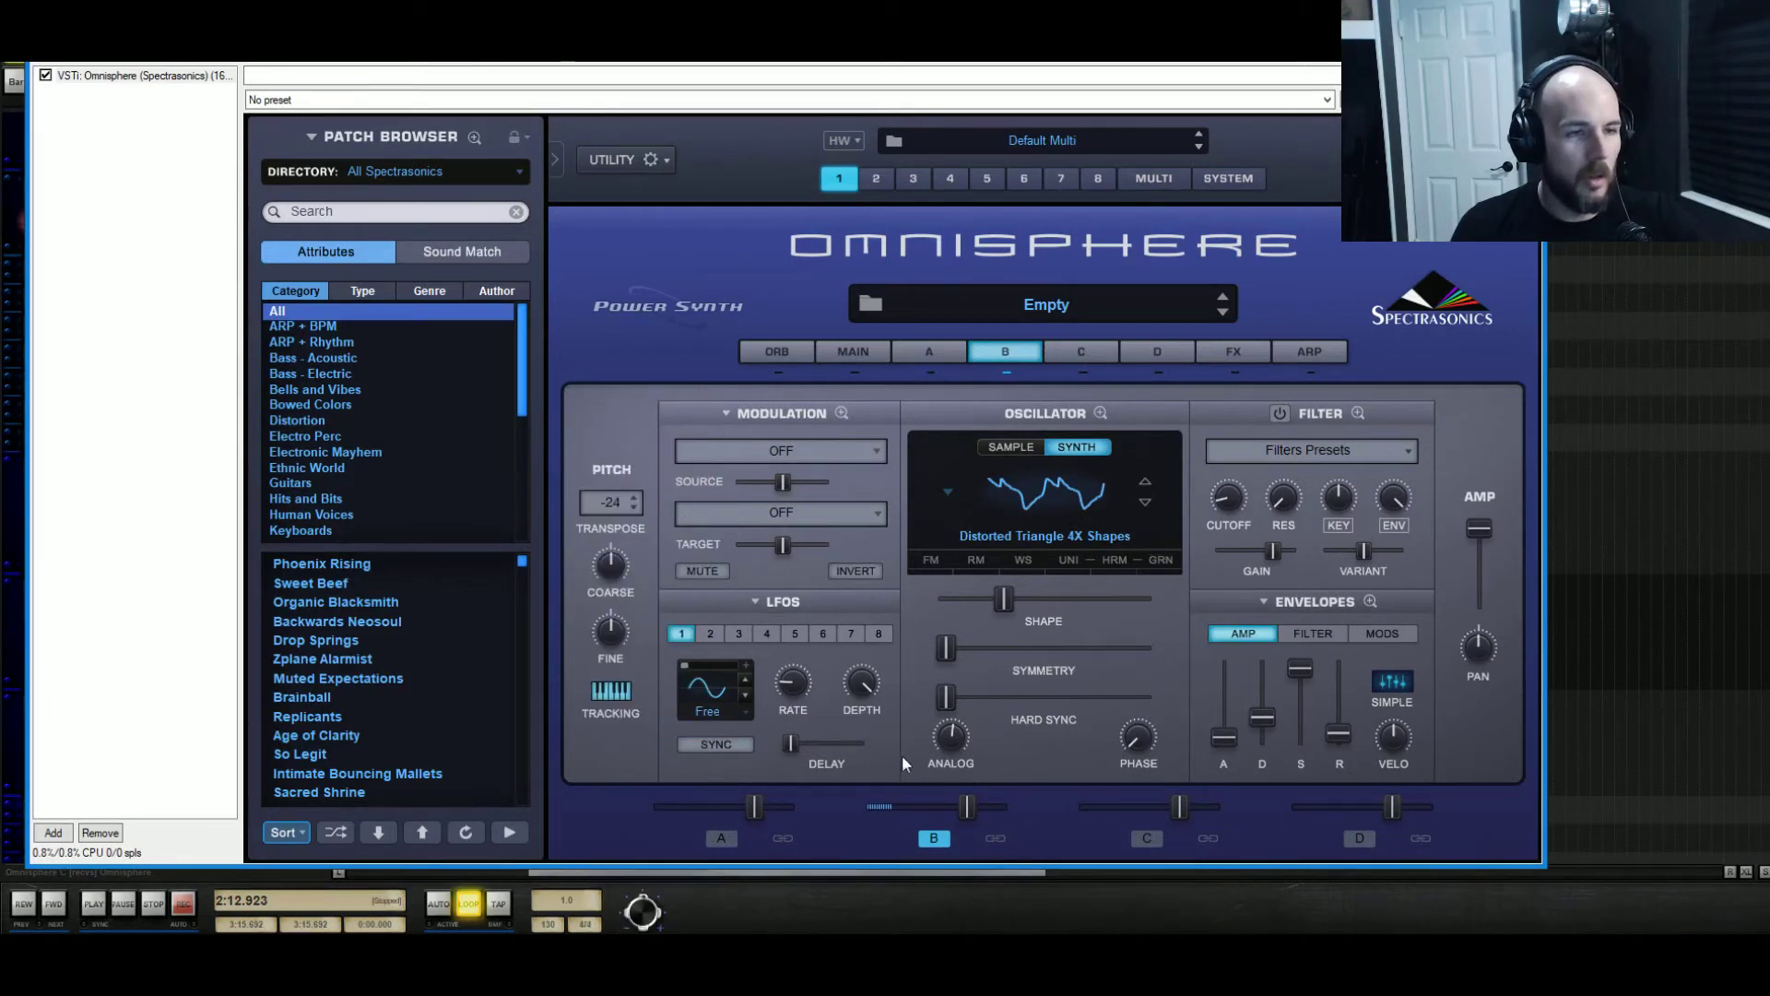
# Lower layer B's oscillator shape slightly, modulate it with an LFO, and adjust the modulation's source and target amounts
pyautogui.moveTo(998, 605)
pyautogui.mouseDown()
pyautogui.moveTo(909, 605)
pyautogui.moveTo(1154, 604)
pyautogui.moveTo(941, 604)
pyautogui.moveTo(991, 604)
pyautogui.mouseUp()
pyautogui.rightClick(994, 600)
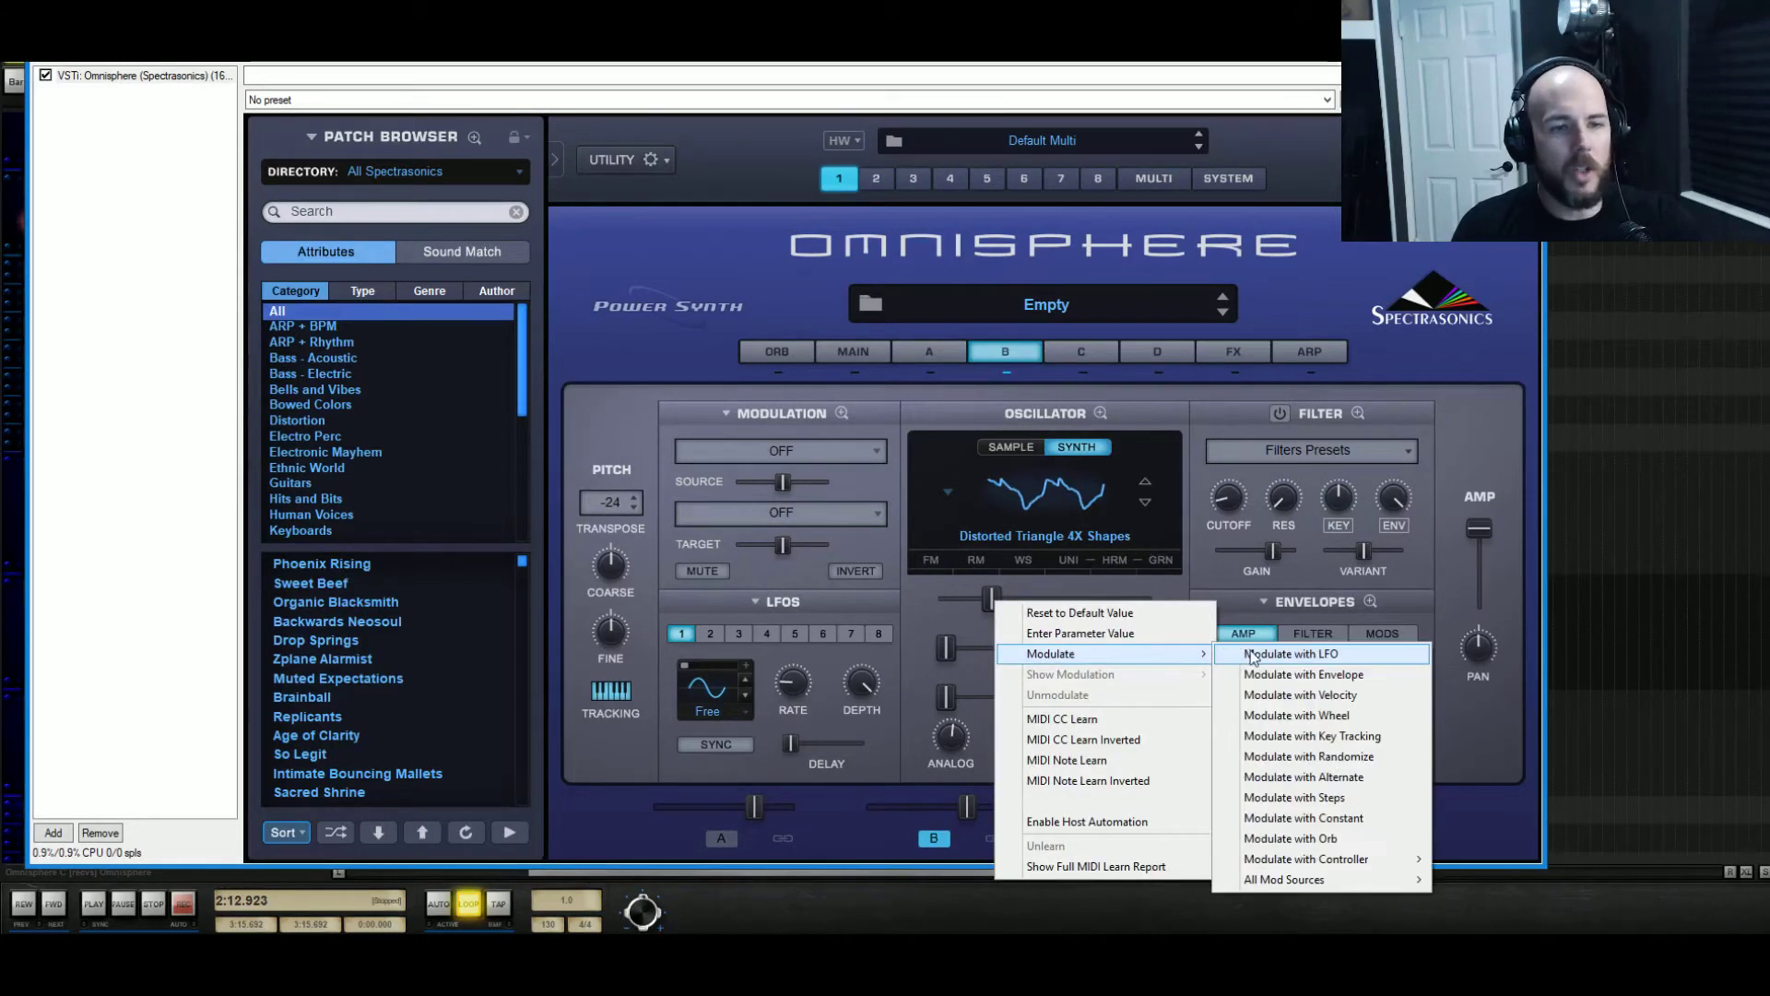
pyautogui.click(1254, 655)
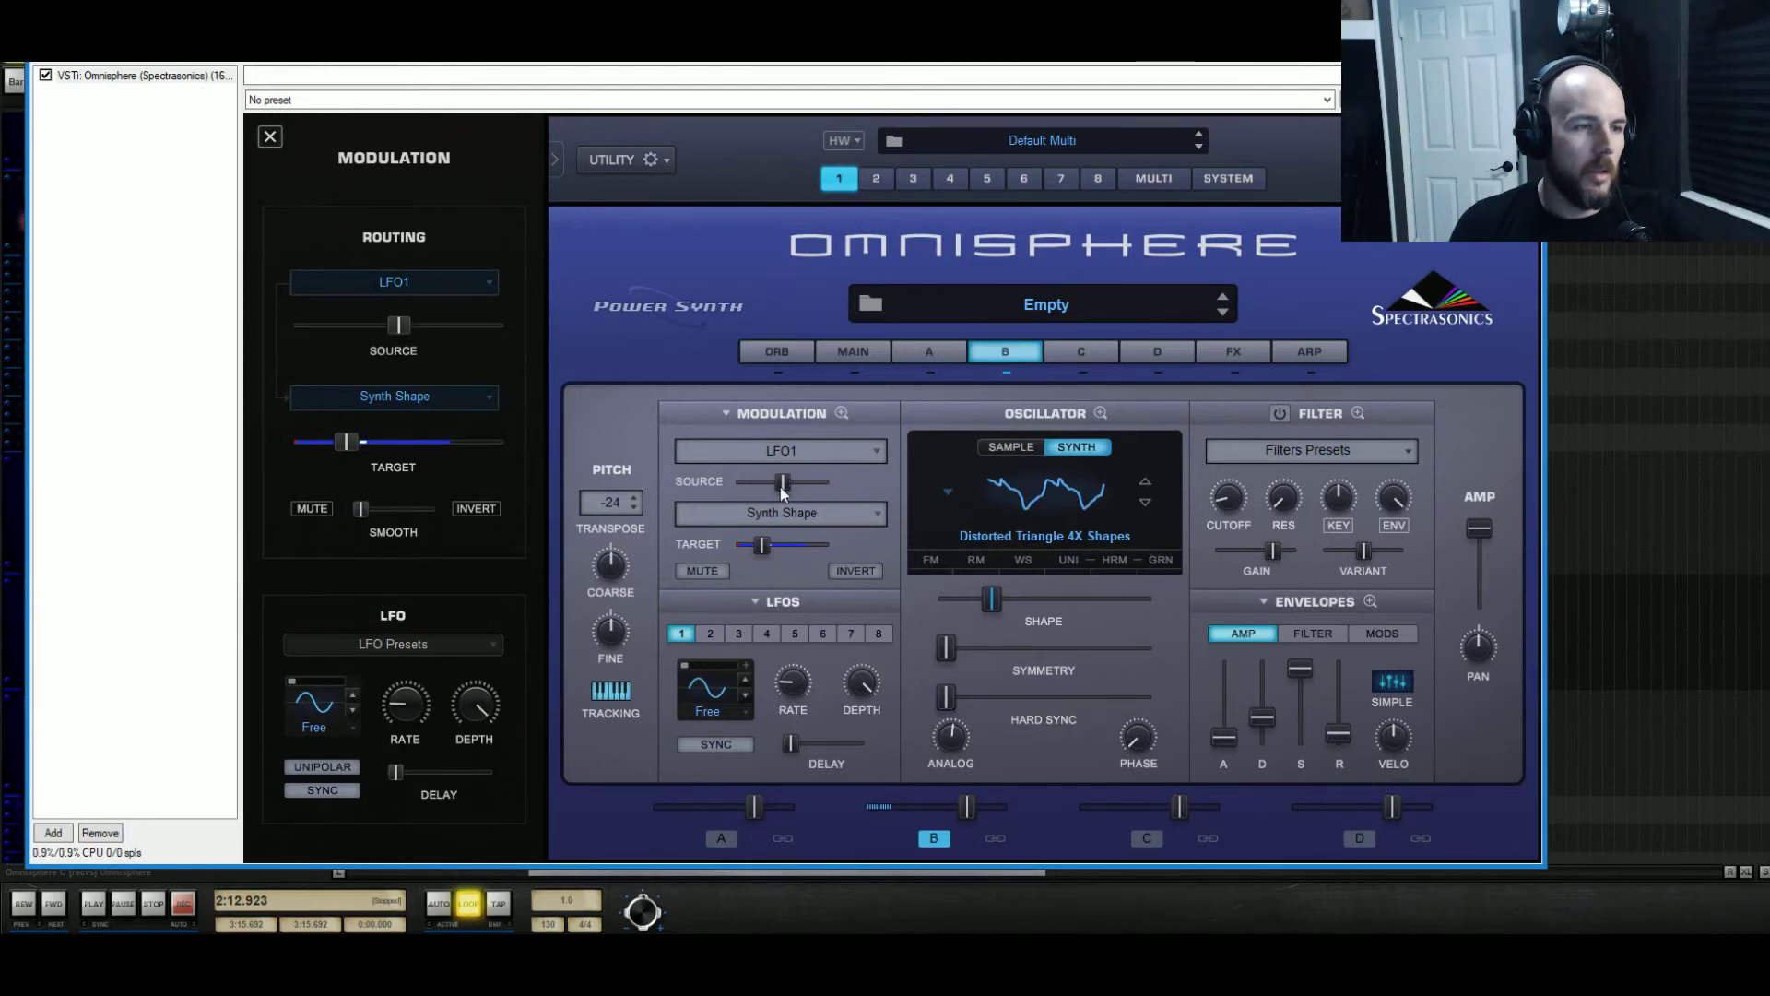
pyautogui.moveTo(780, 487); pyautogui.dragTo(763, 542)
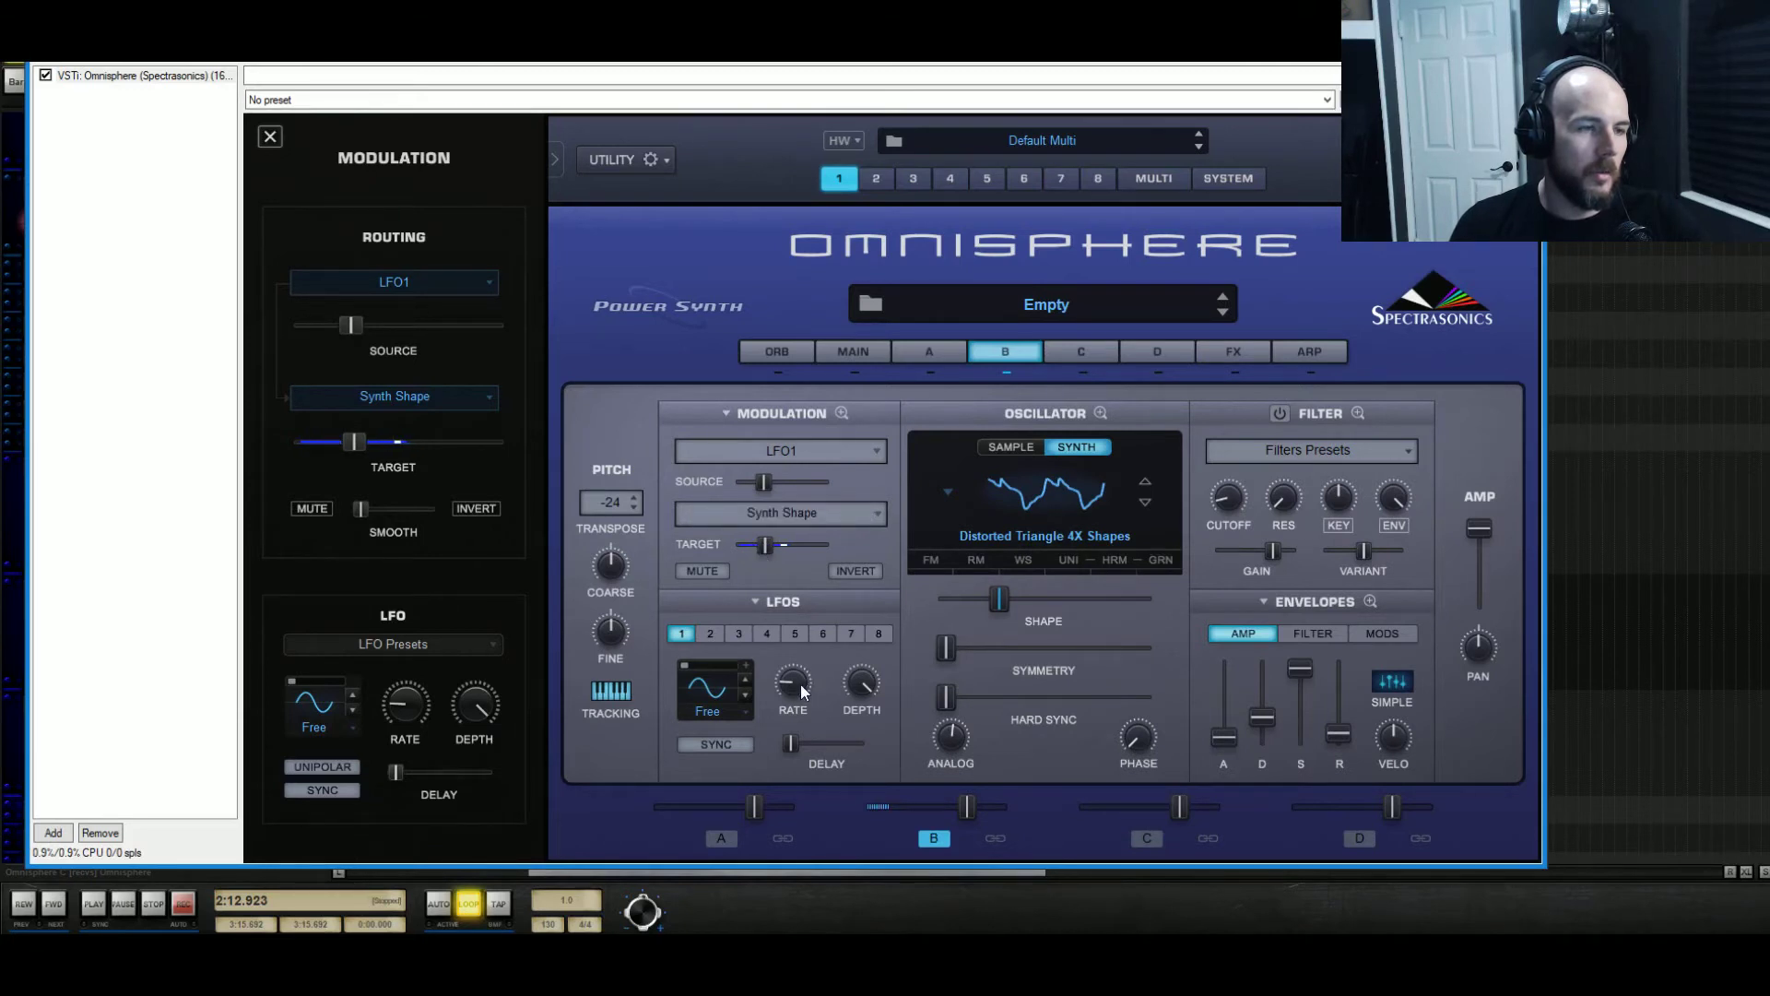
pyautogui.click(749, 712)
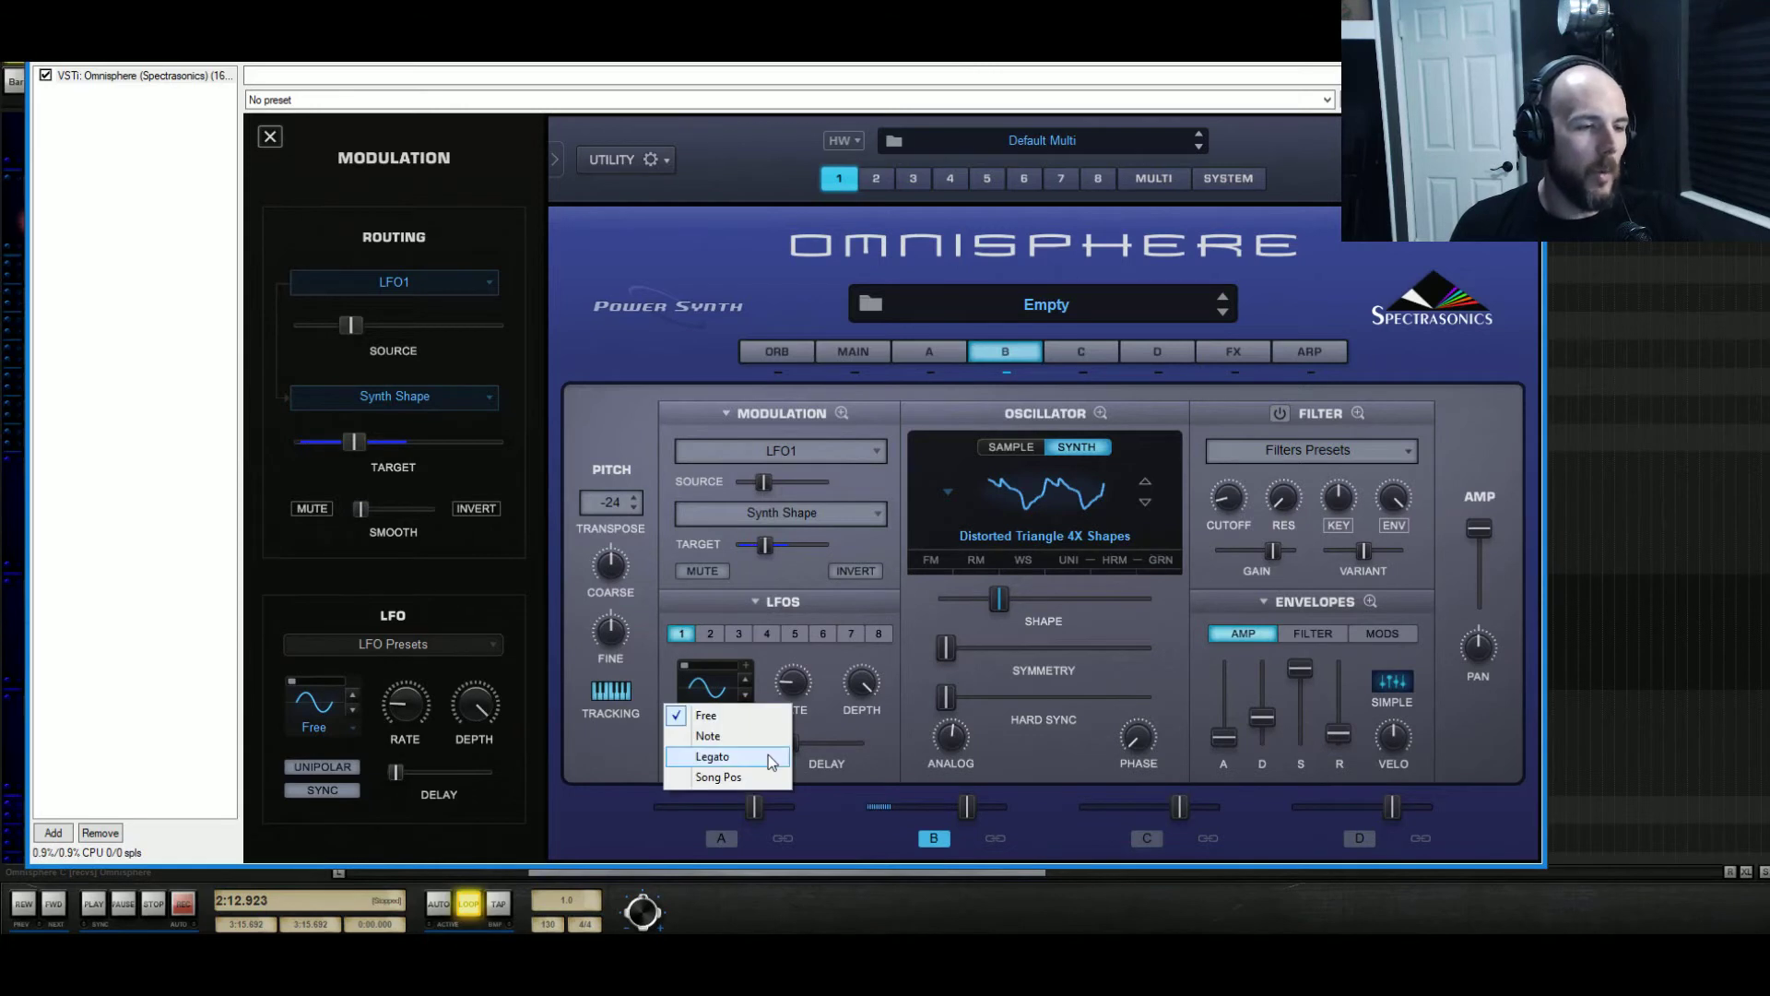
pyautogui.click(749, 677)
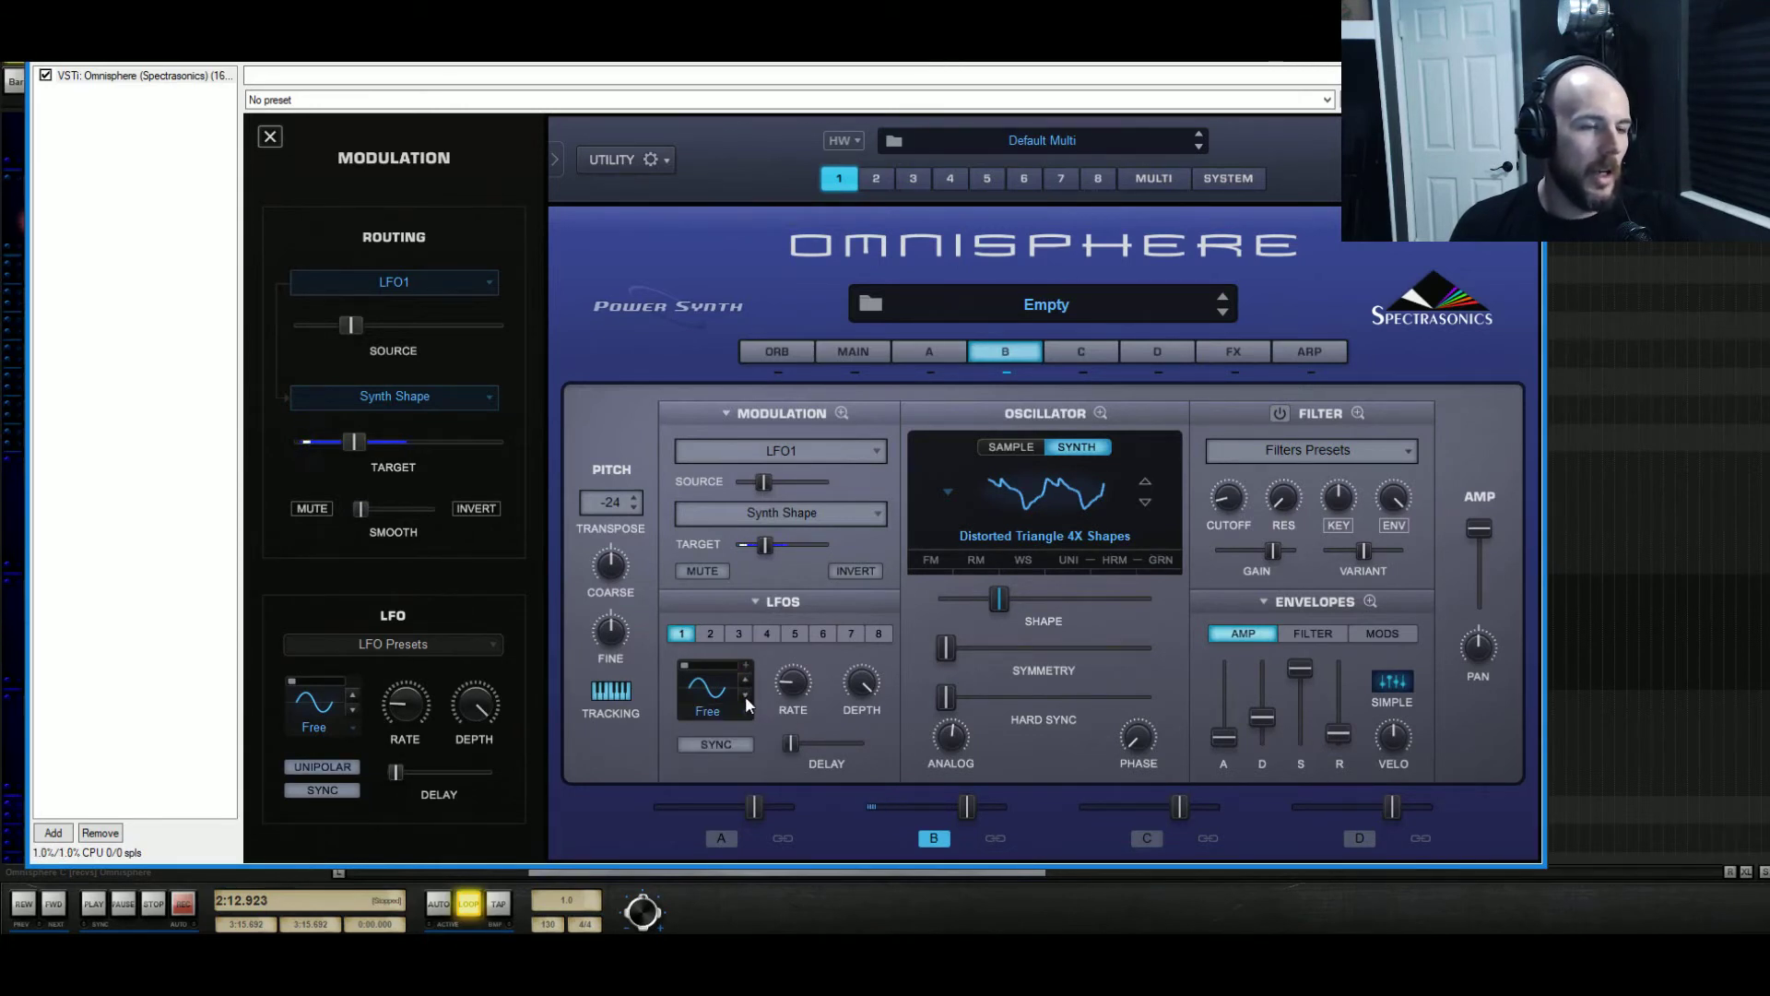
# Change layer B's LFO 1 from the sine to the stepped random waveform and set its rate to about 1.5 Hz
pyautogui.click(745, 695)
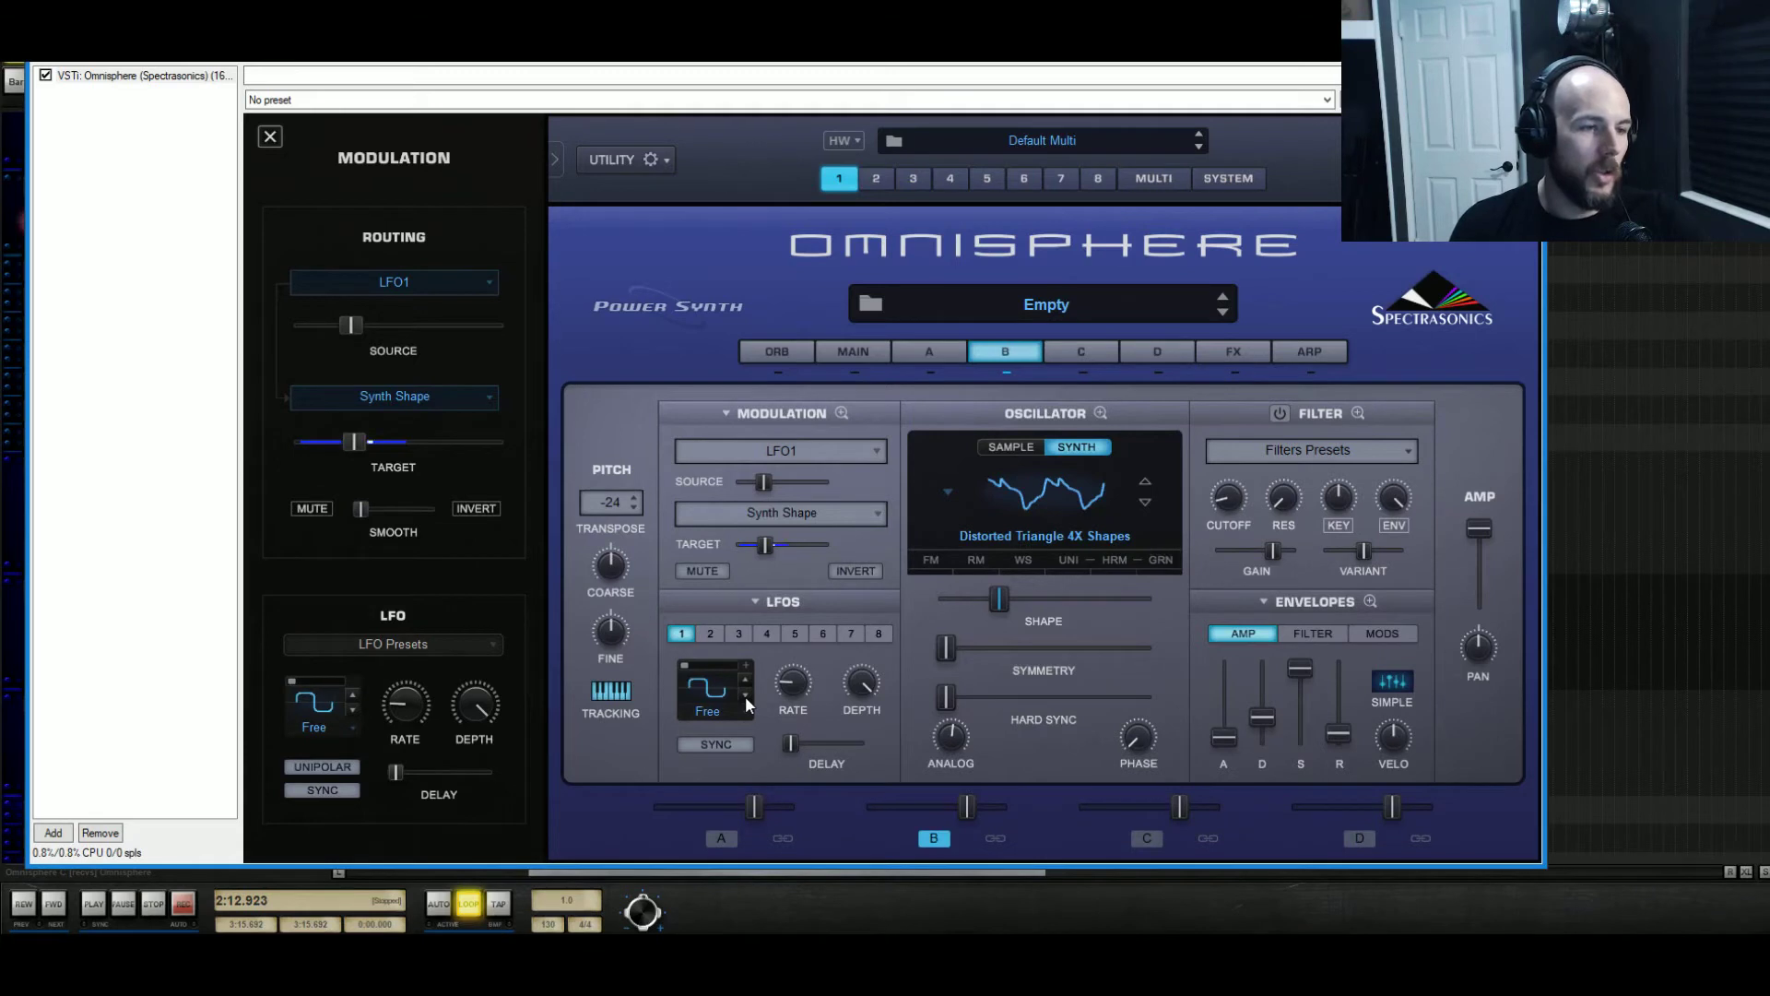
pyautogui.click(745, 696)
pyautogui.click(745, 695)
pyautogui.click(745, 696)
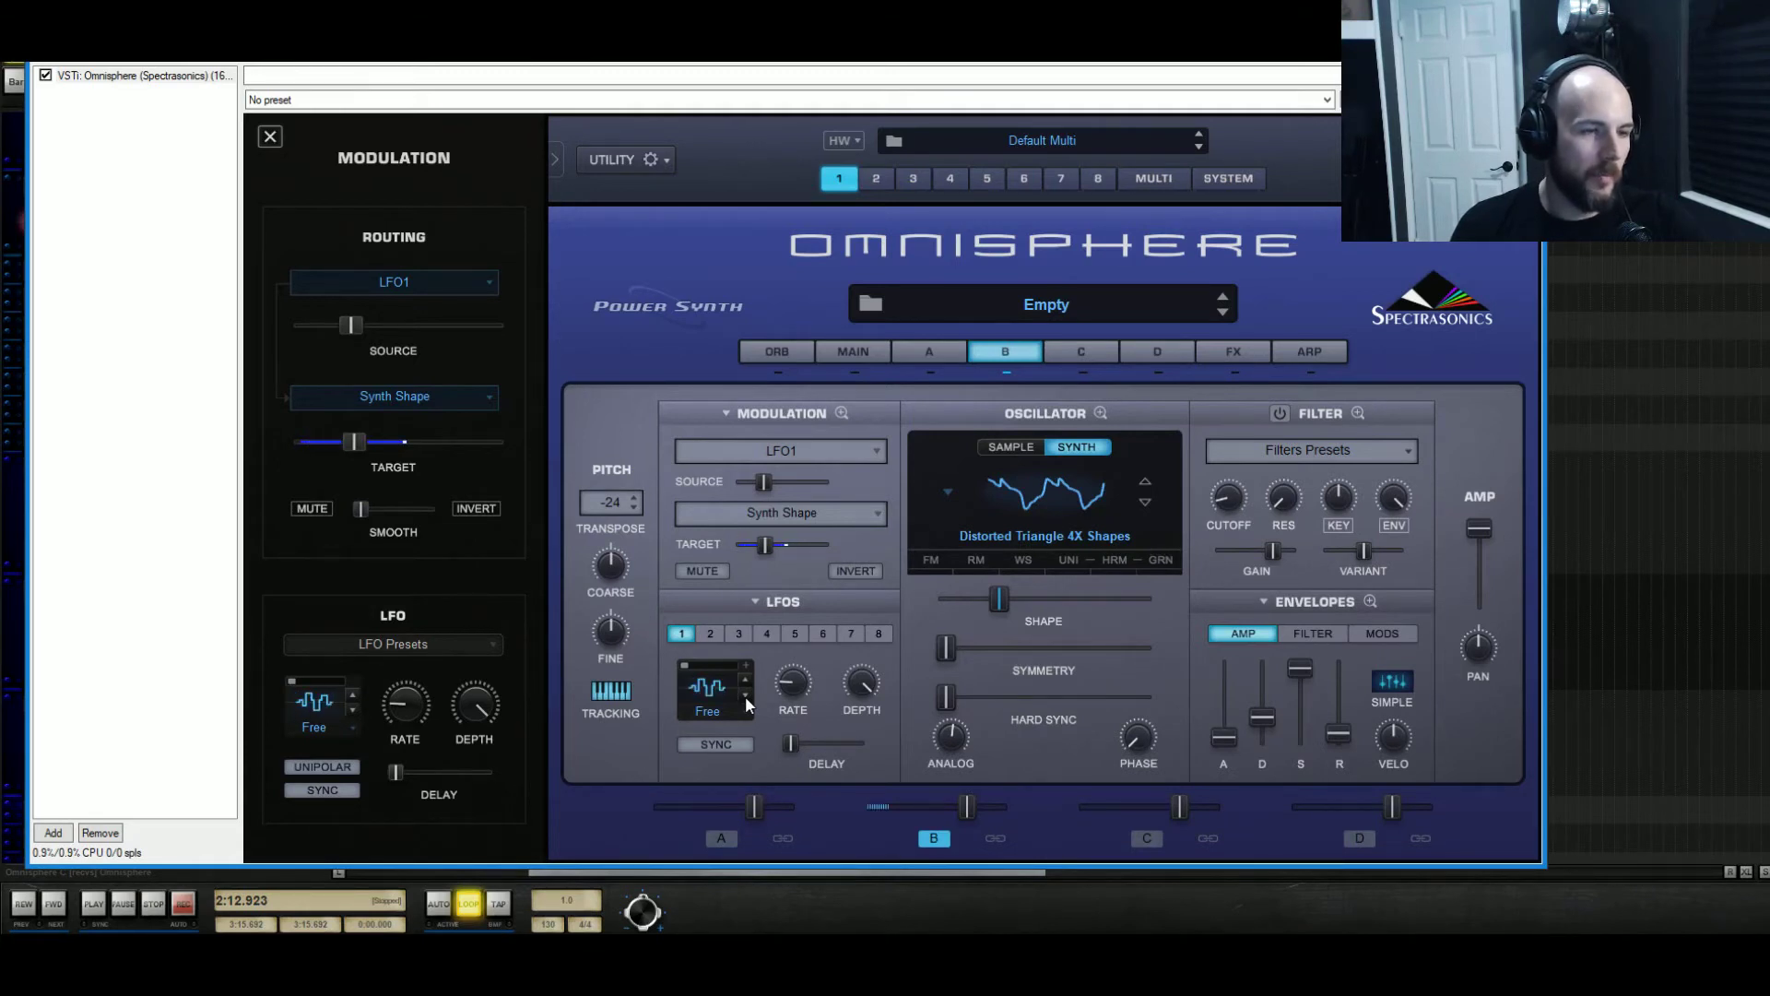
pyautogui.moveTo(798, 676)
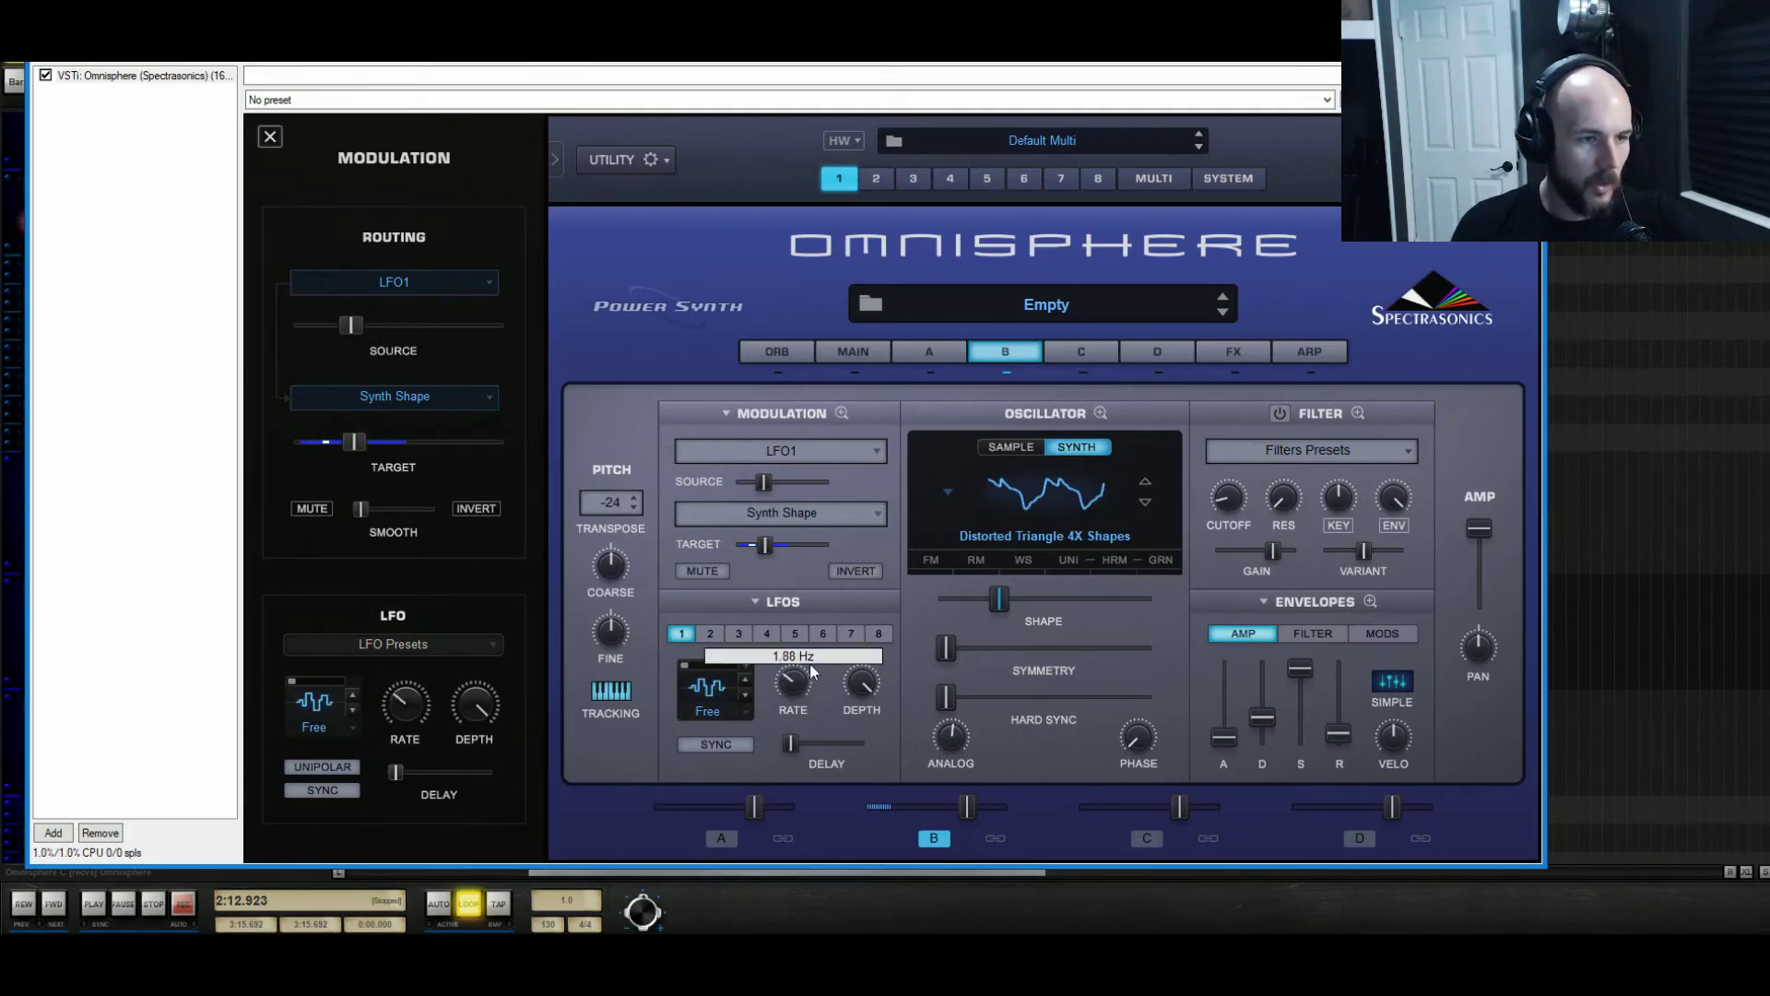
pyautogui.moveTo(813, 661); pyautogui.dragTo(810, 670)
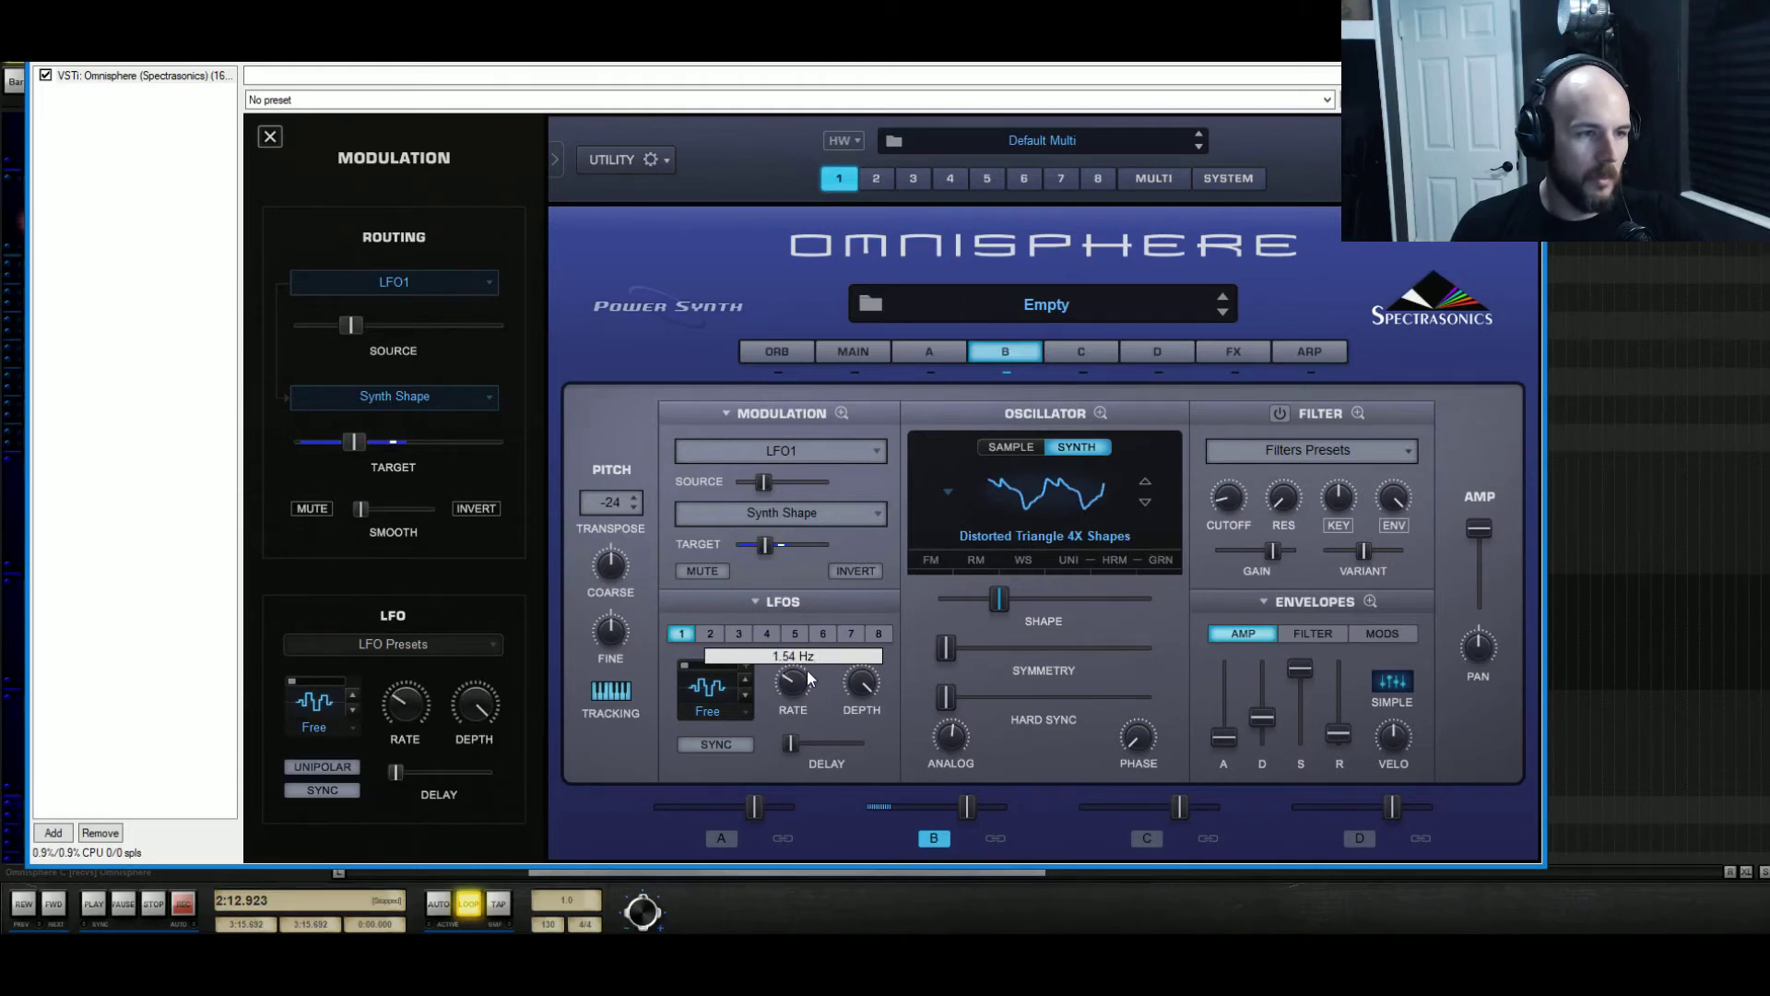
pyautogui.moveTo(816, 660)
pyautogui.mouseDown()
pyautogui.moveTo(831, 646)
pyautogui.moveTo(810, 662)
pyautogui.mouseUp()
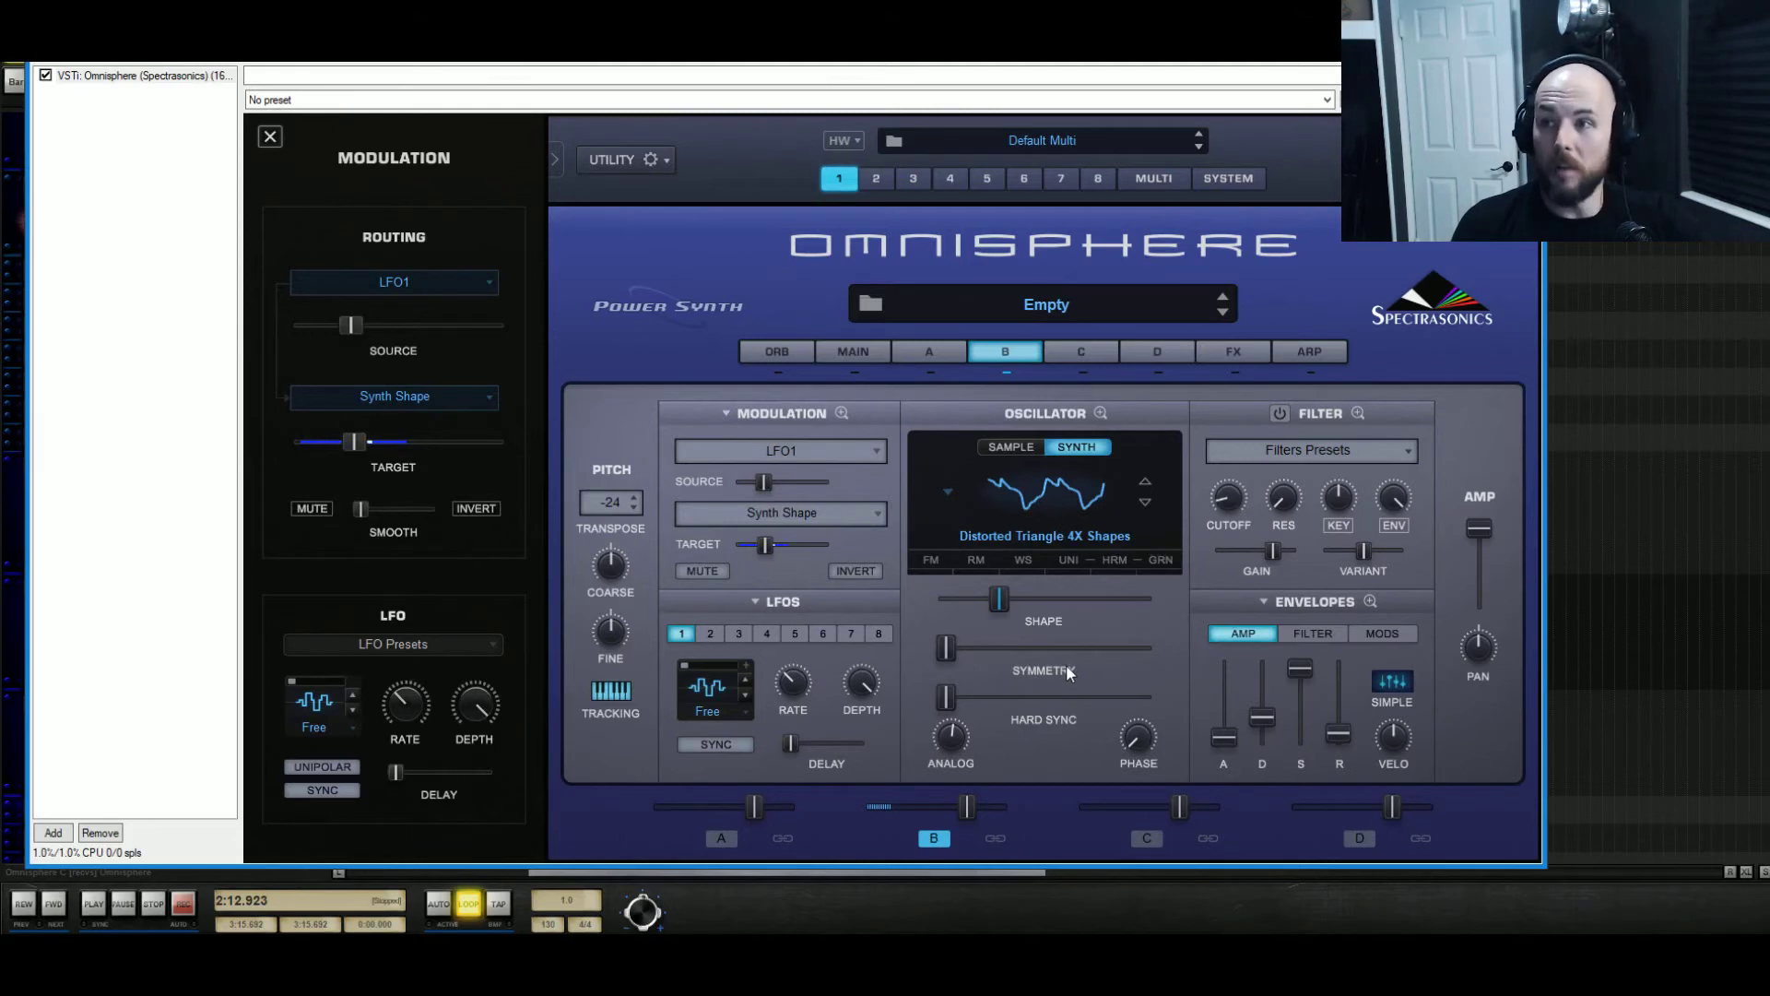
# Enable unison on layer B's oscillator with depth at maximum, drift at about 0.235 and detune at about 0.256
pyautogui.click(1071, 559)
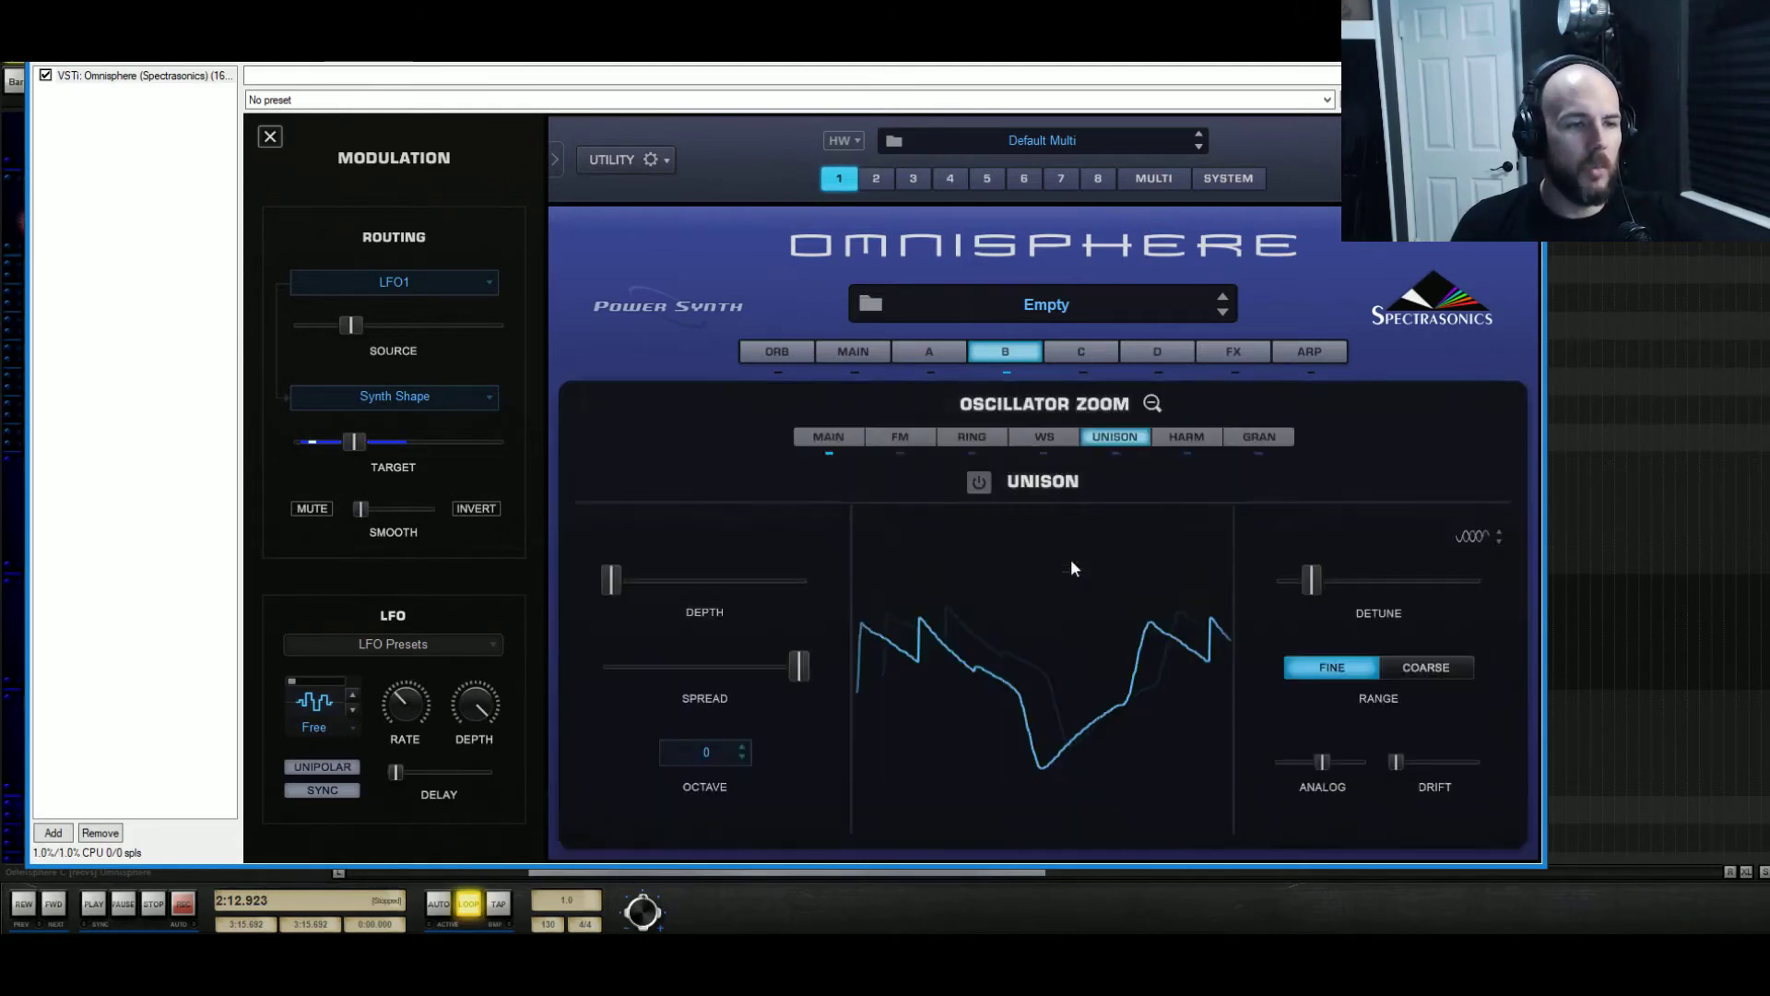
pyautogui.click(985, 484)
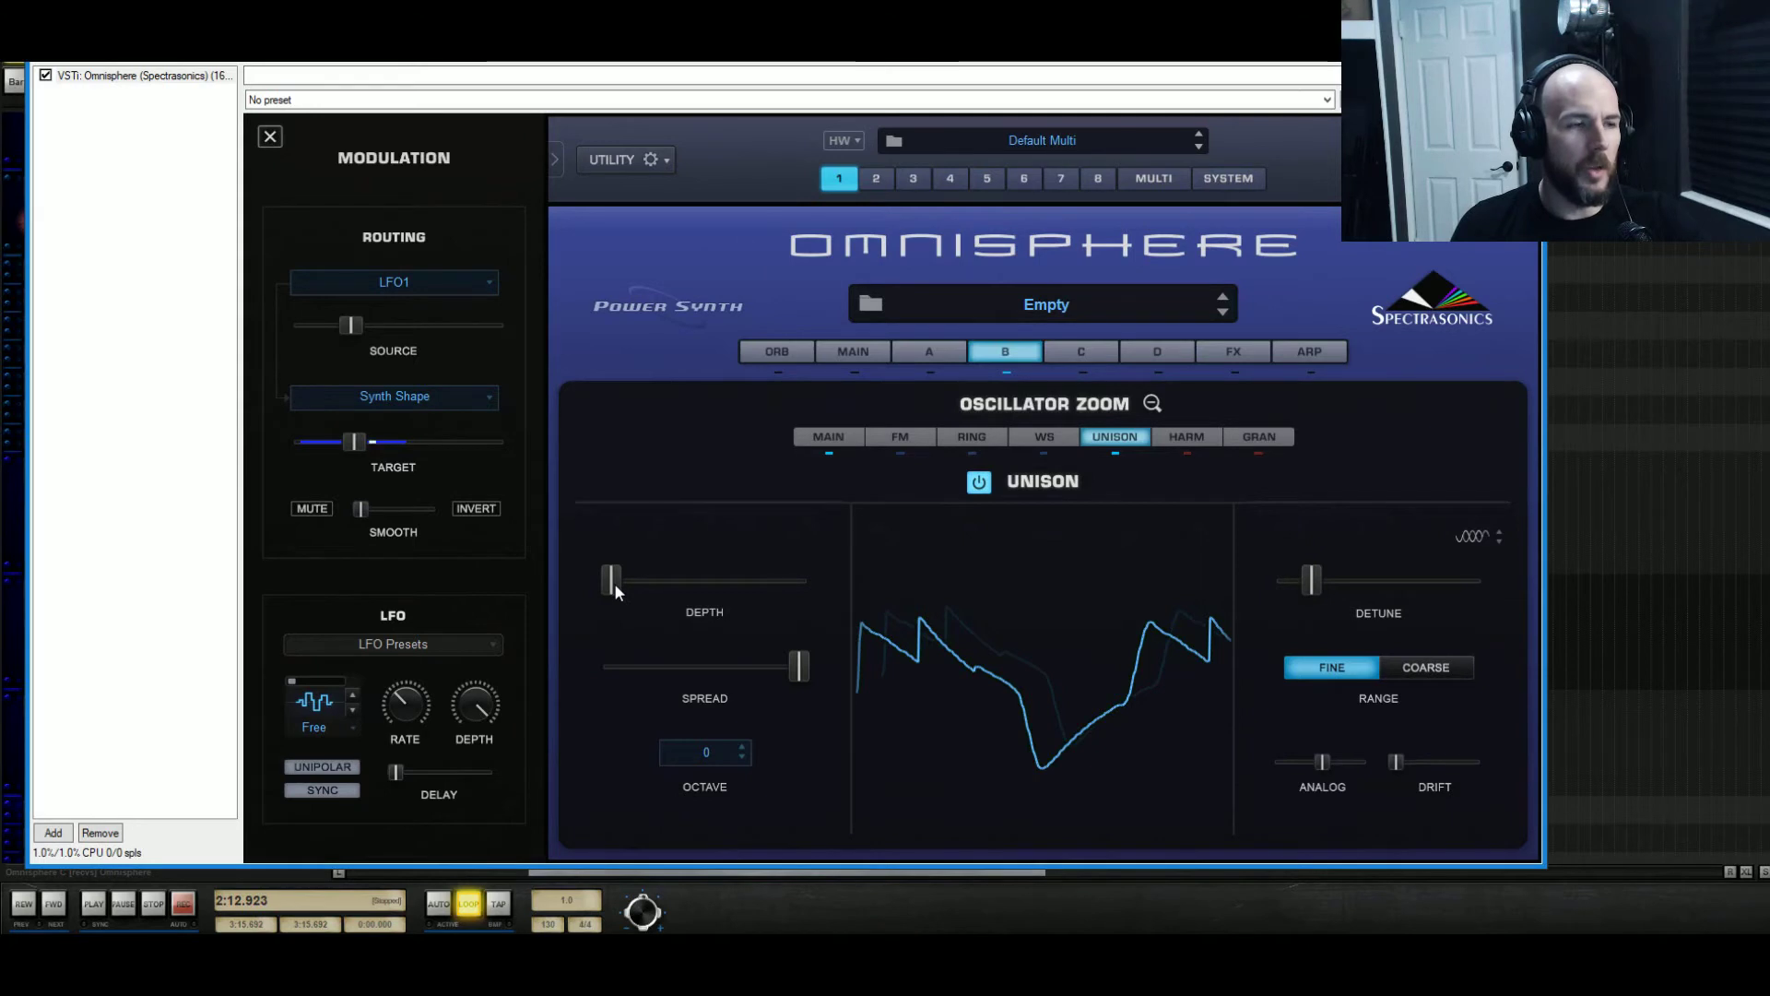
pyautogui.moveTo(616, 583); pyautogui.dragTo(899, 563)
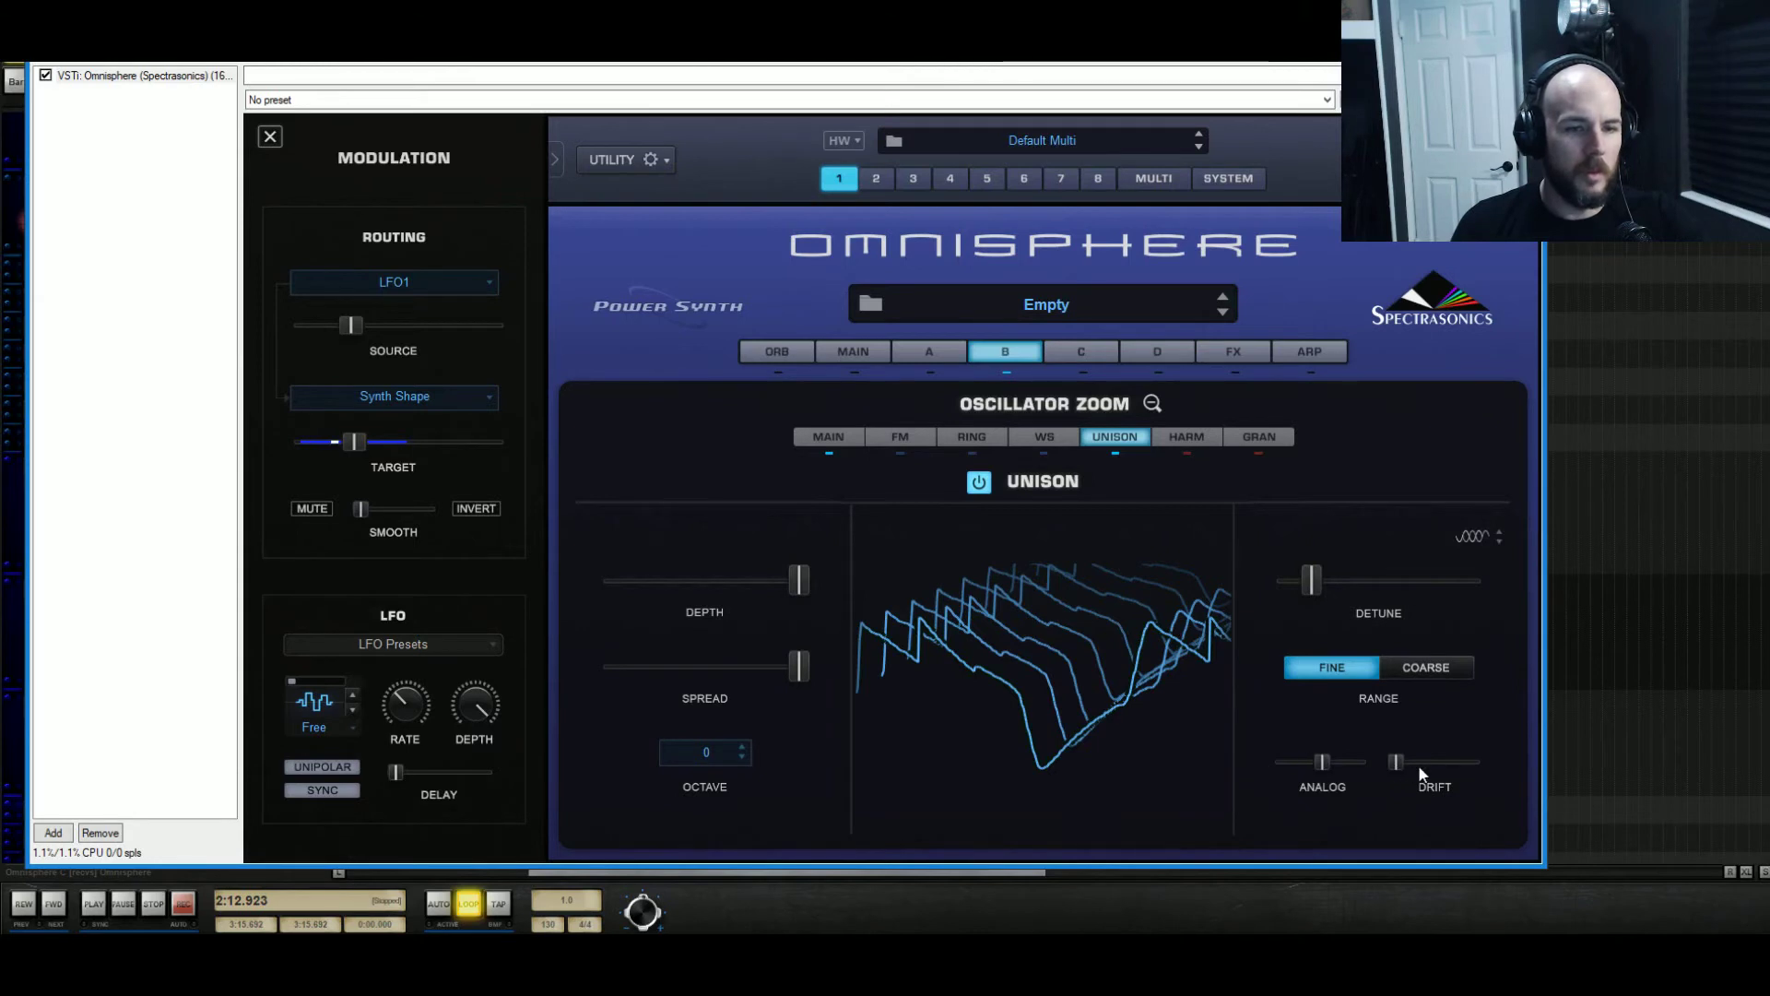
pyautogui.moveTo(1394, 762); pyautogui.dragTo(1419, 757)
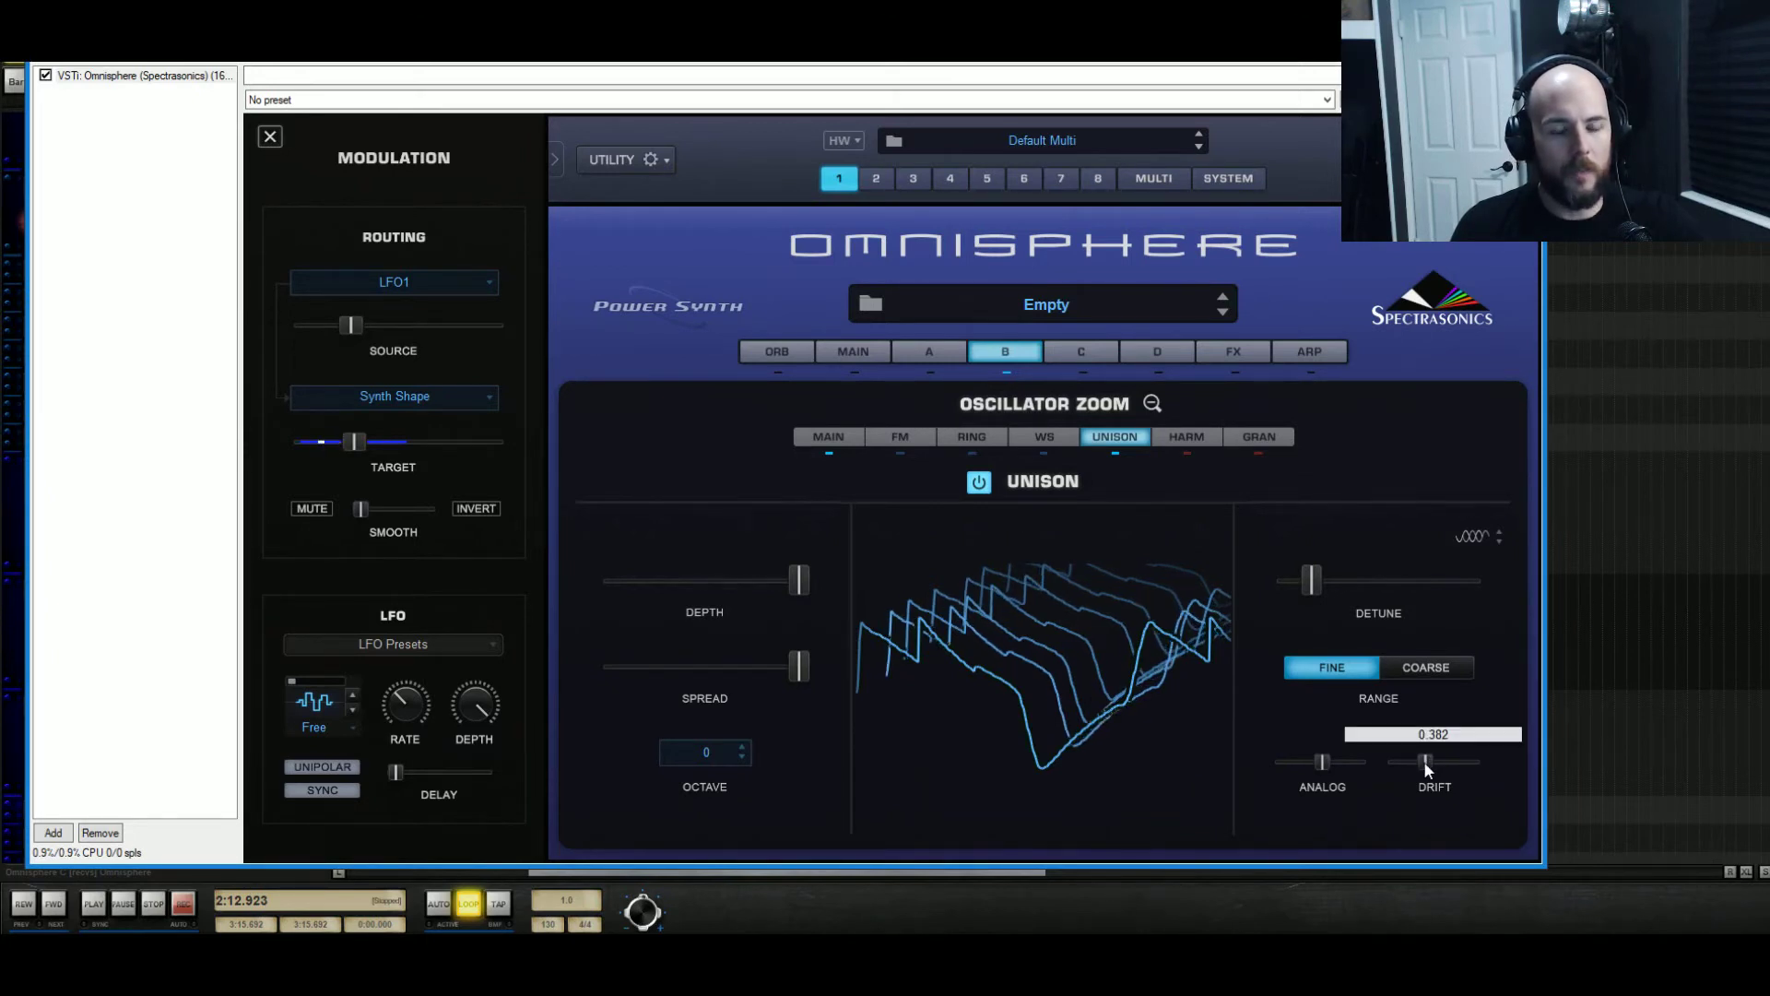
pyautogui.moveTo(1418, 762); pyautogui.dragTo(1413, 762)
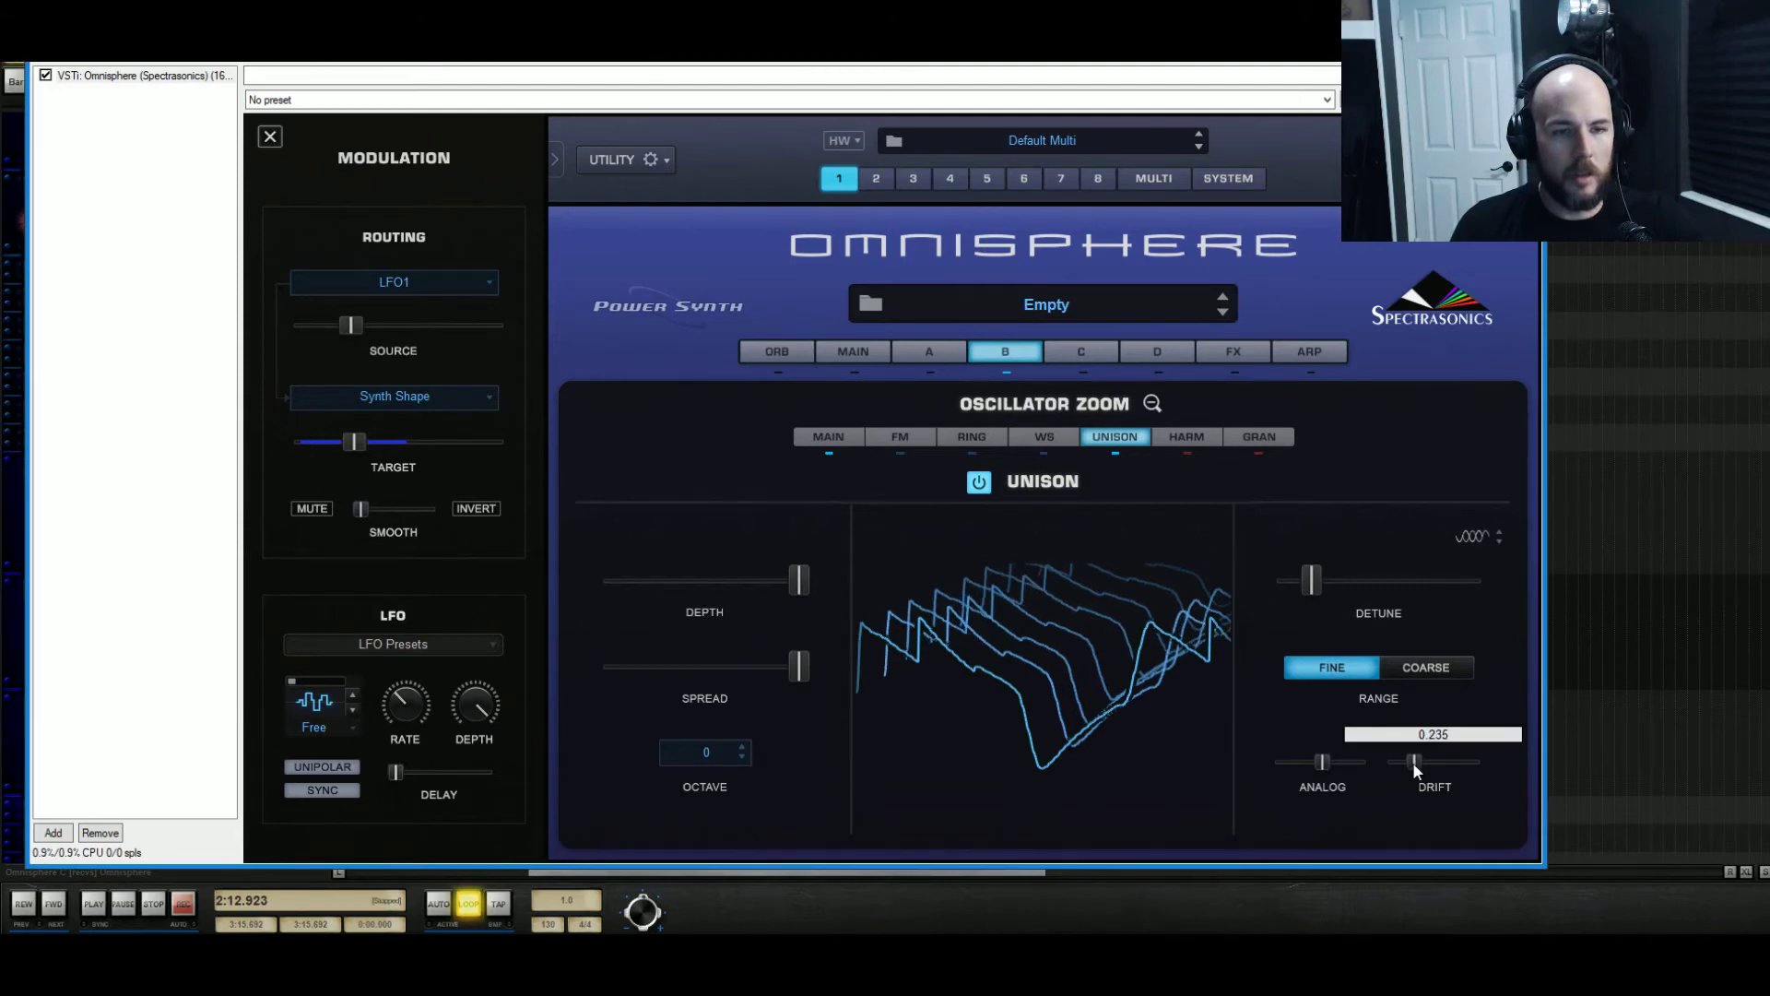
pyautogui.moveTo(1312, 579)
pyautogui.mouseDown()
pyautogui.moveTo(1352, 579)
pyautogui.moveTo(1329, 583)
pyautogui.mouseUp()
pyautogui.click(1334, 583)
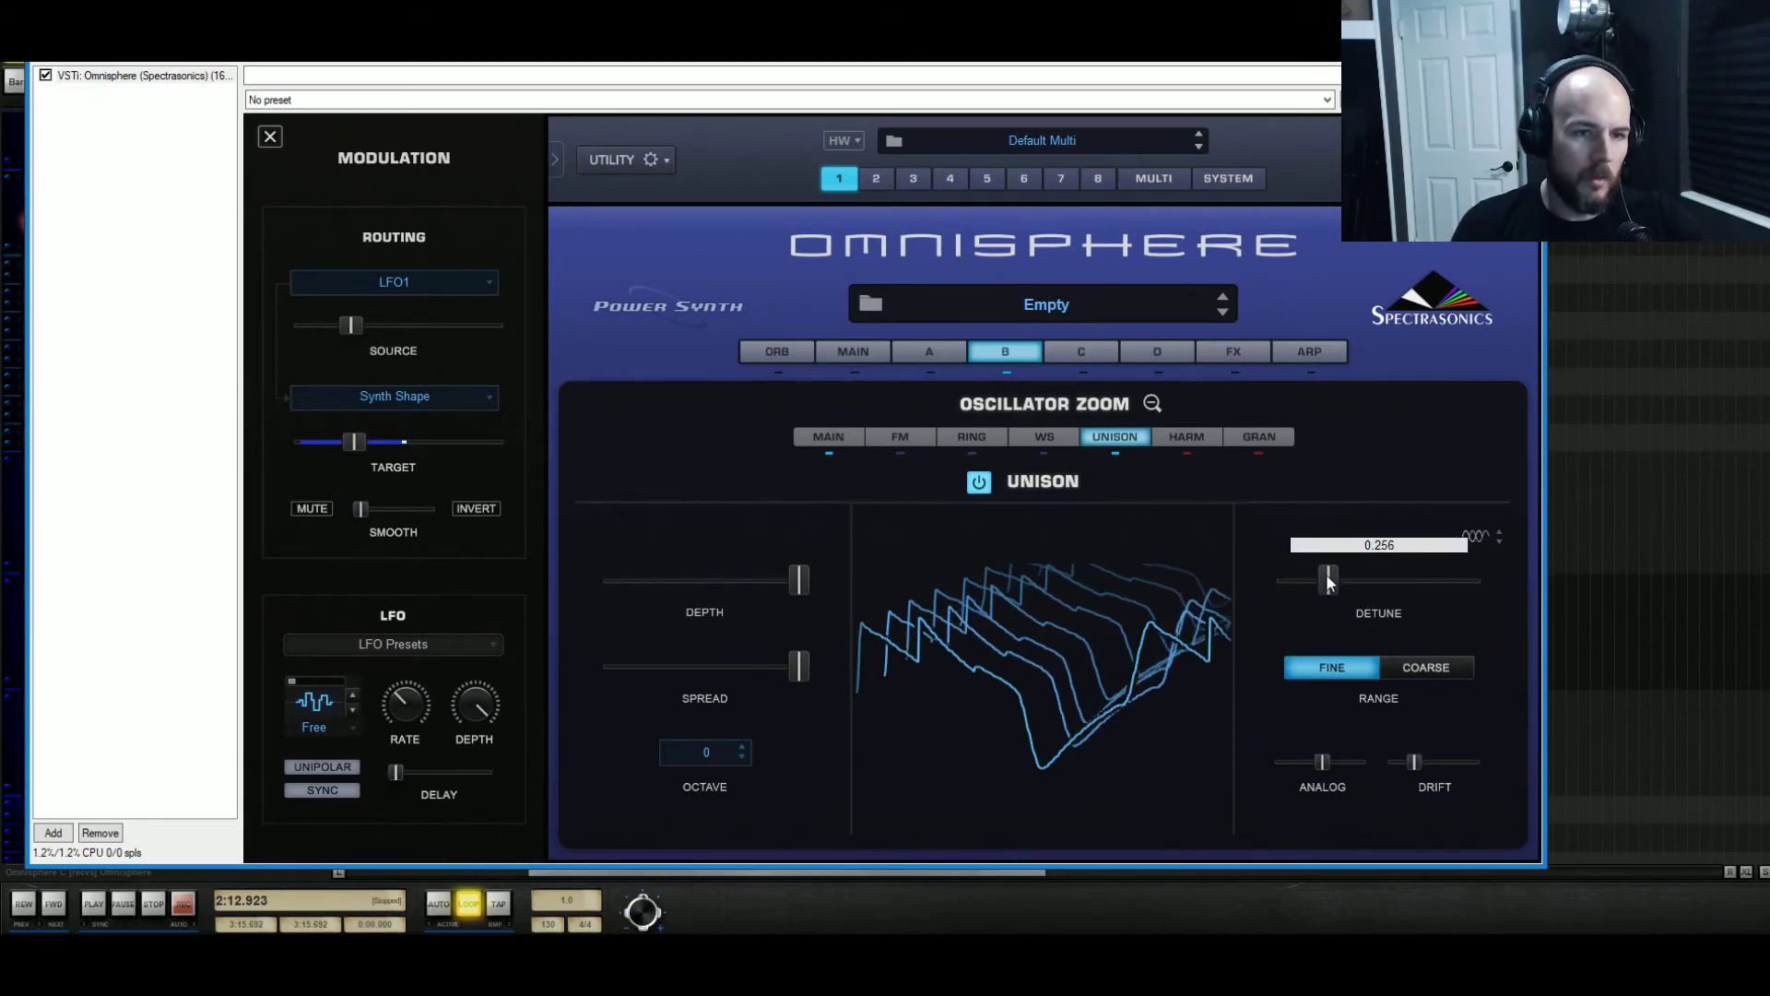
pyautogui.click(1151, 403)
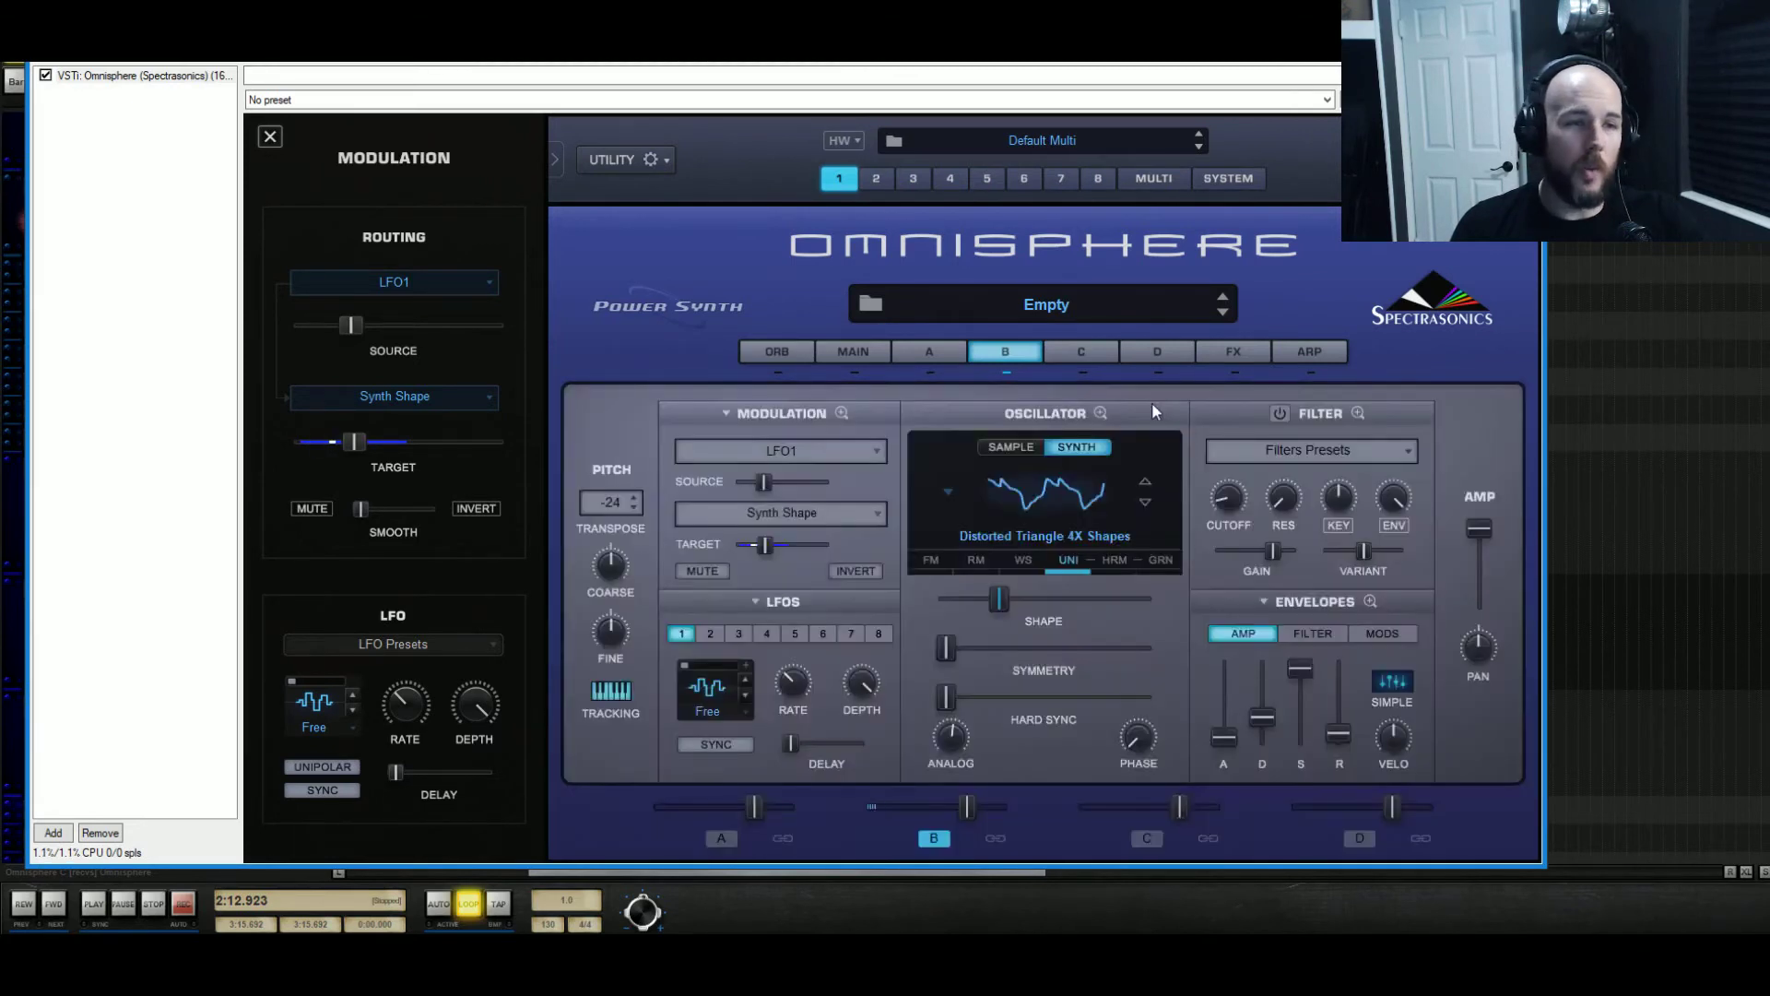
# Enable layer B's filter with Filter 1 set to Notch in series routing, and turn the filter's key tracking and envelope amounts to minimum
pyautogui.click(1281, 415)
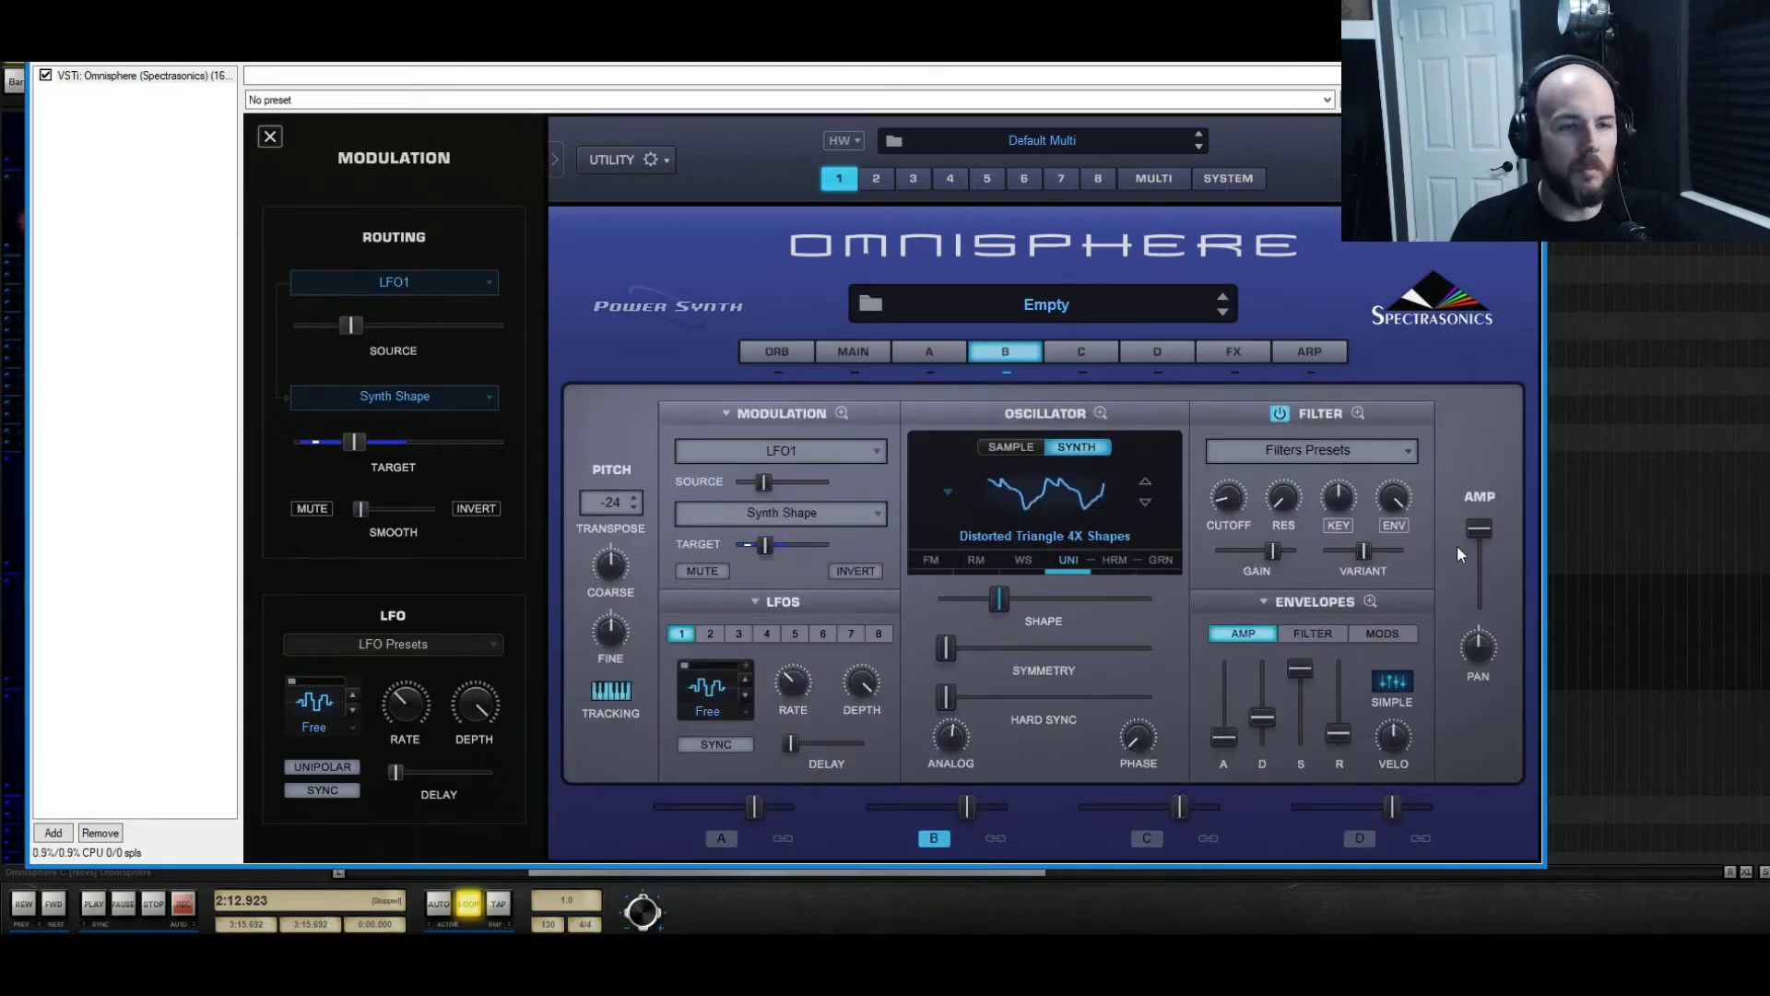
pyautogui.click(1357, 414)
pyautogui.click(749, 499)
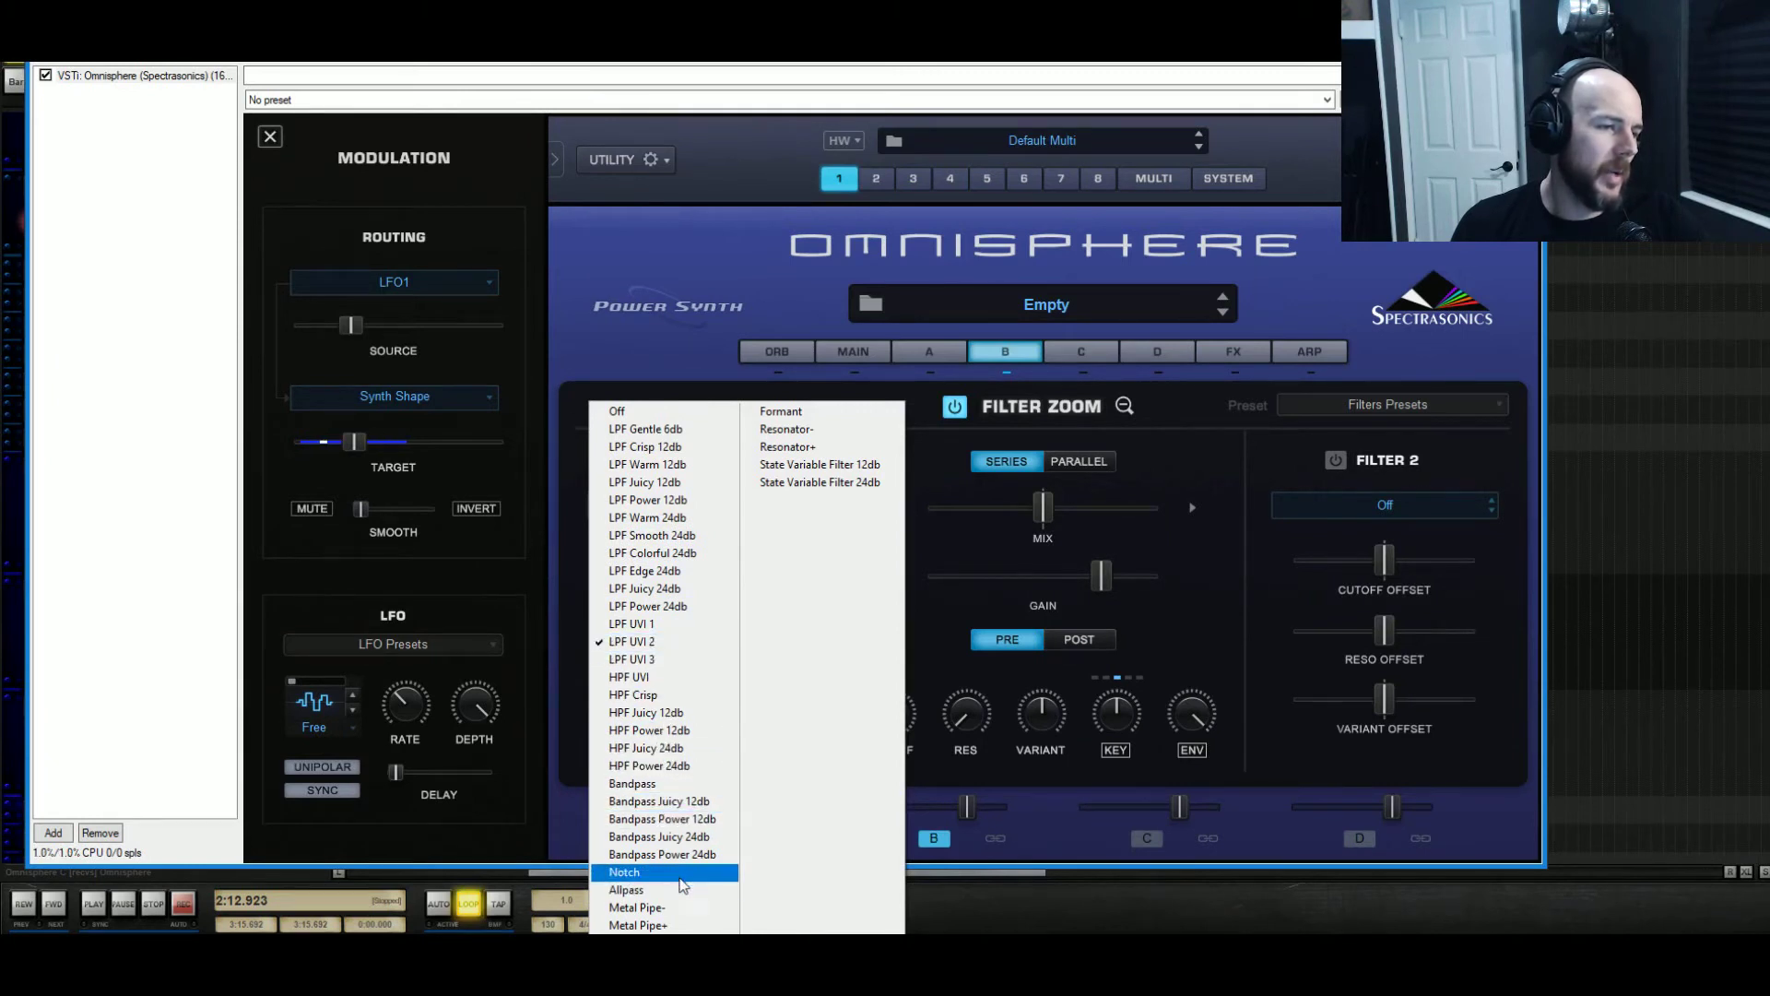
pyautogui.click(681, 876)
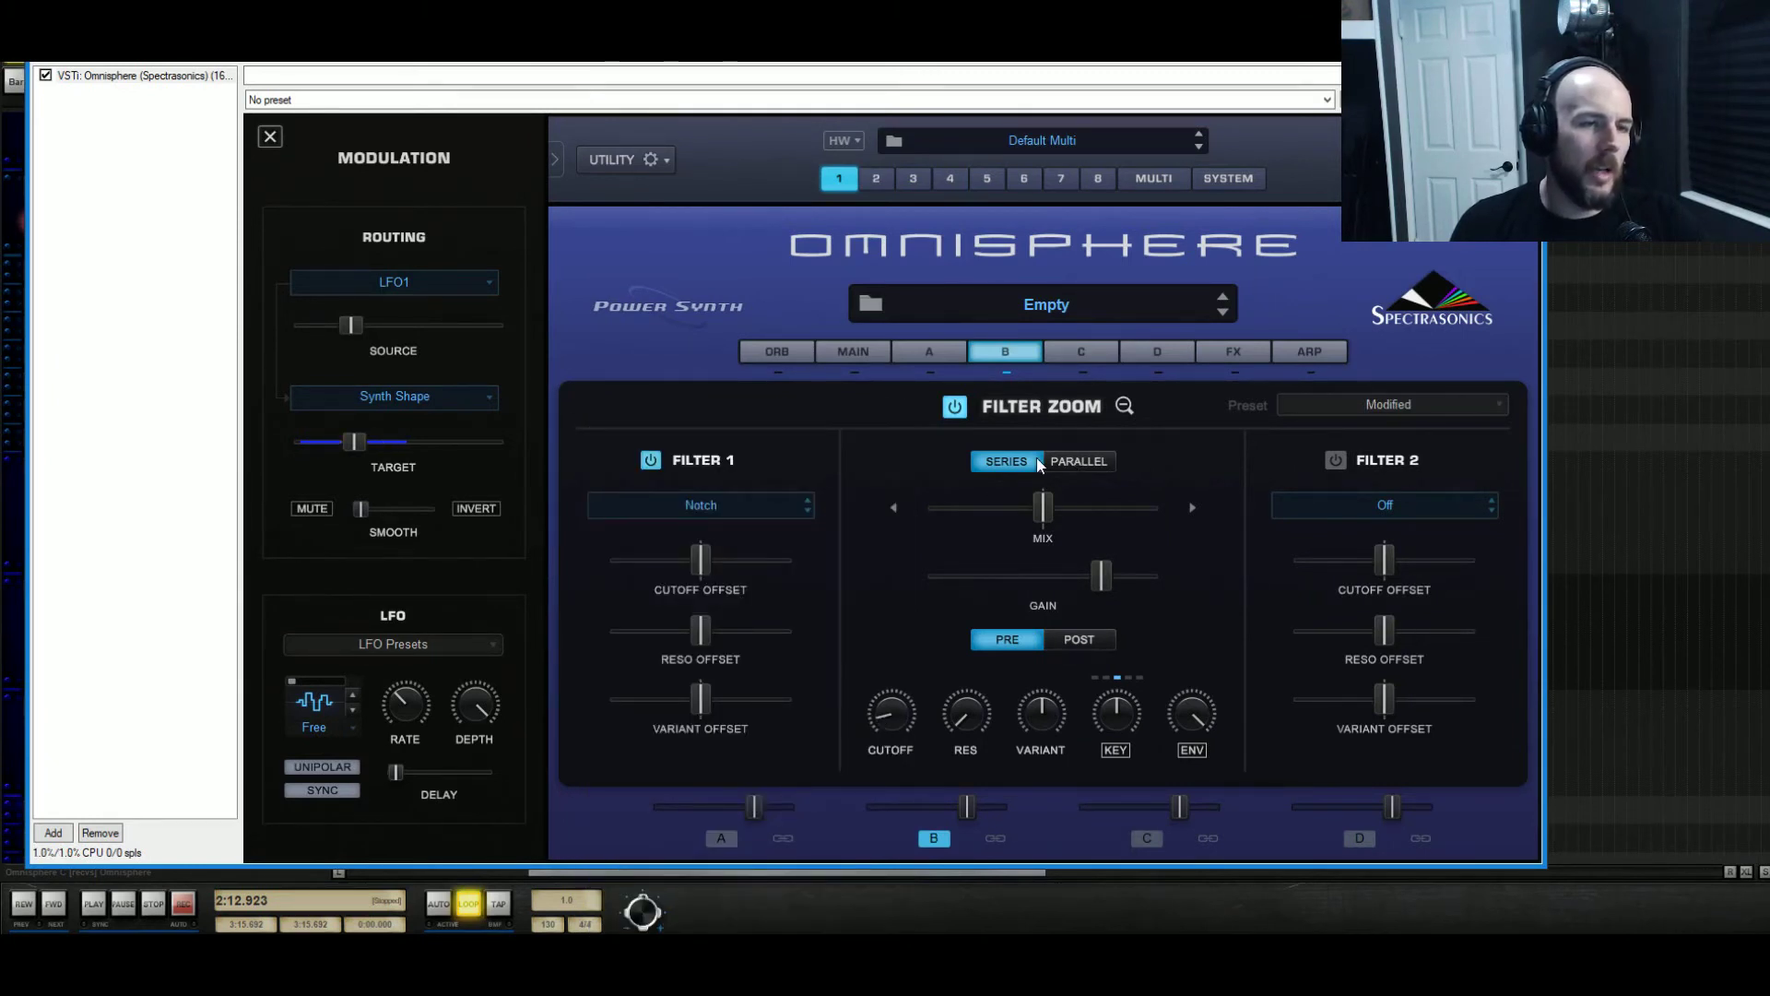
pyautogui.click(1097, 463)
pyautogui.click(994, 464)
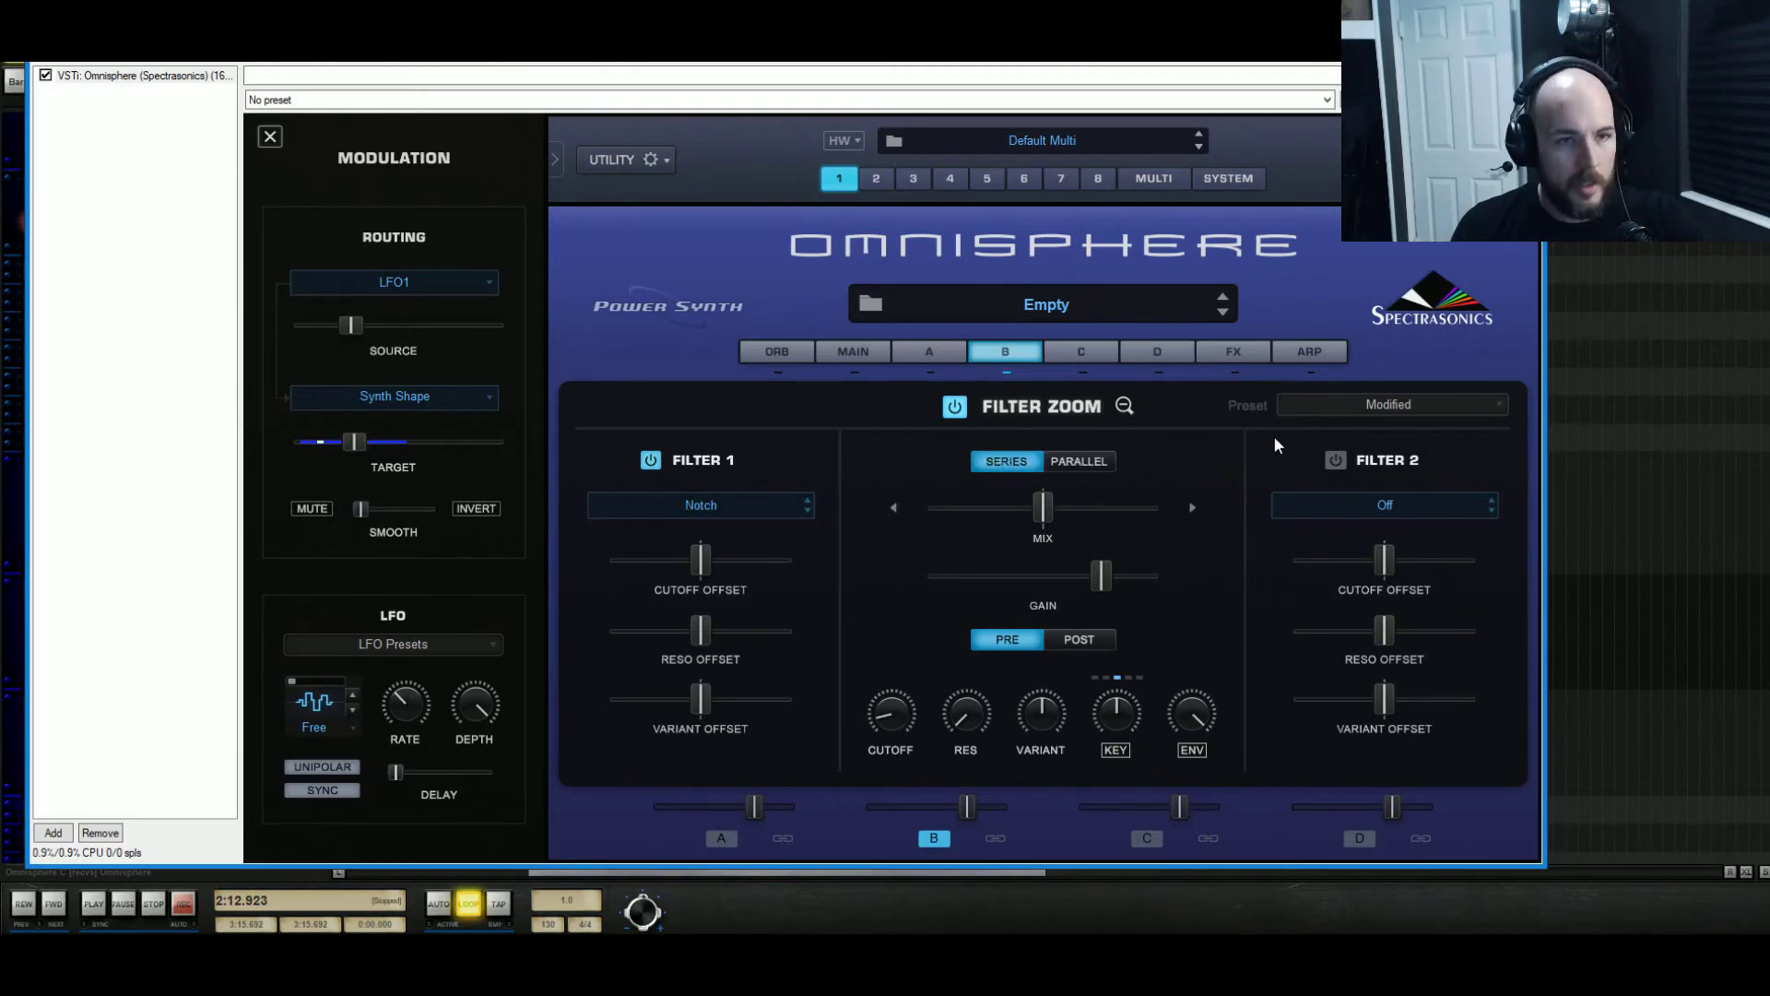
pyautogui.moveTo(1116, 712); pyautogui.dragTo(1177, 918)
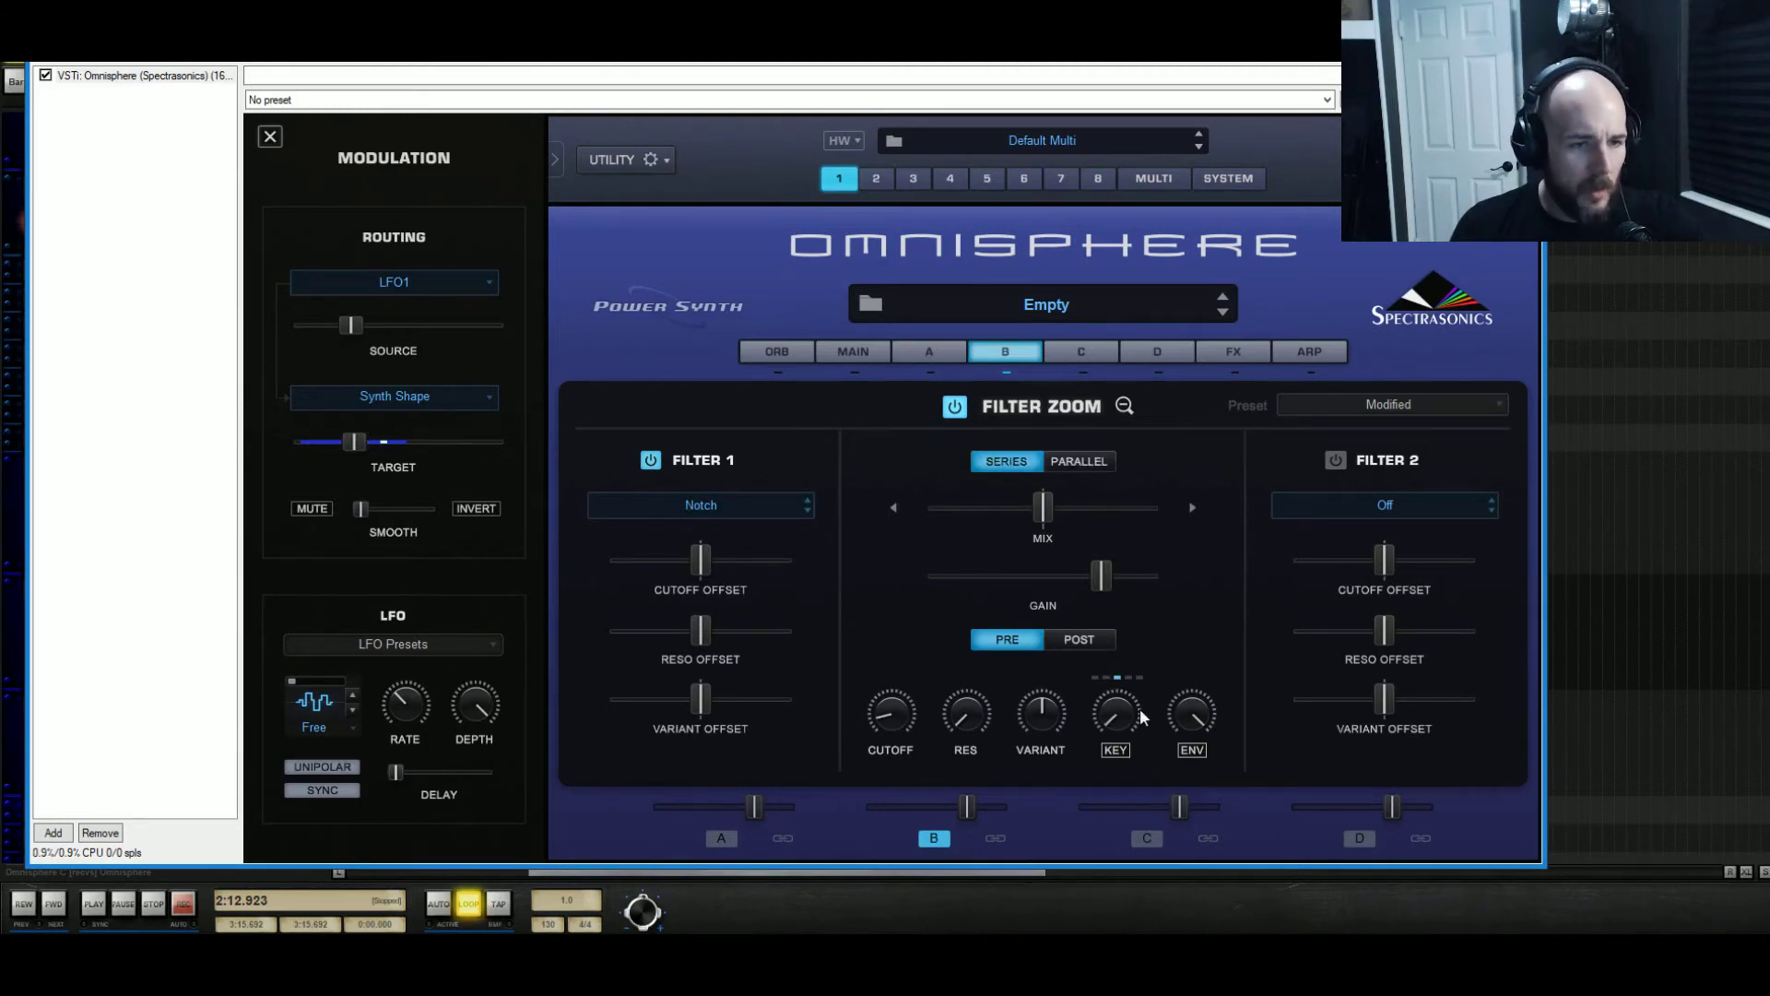
pyautogui.moveTo(1198, 723); pyautogui.dragTo(1198, 765)
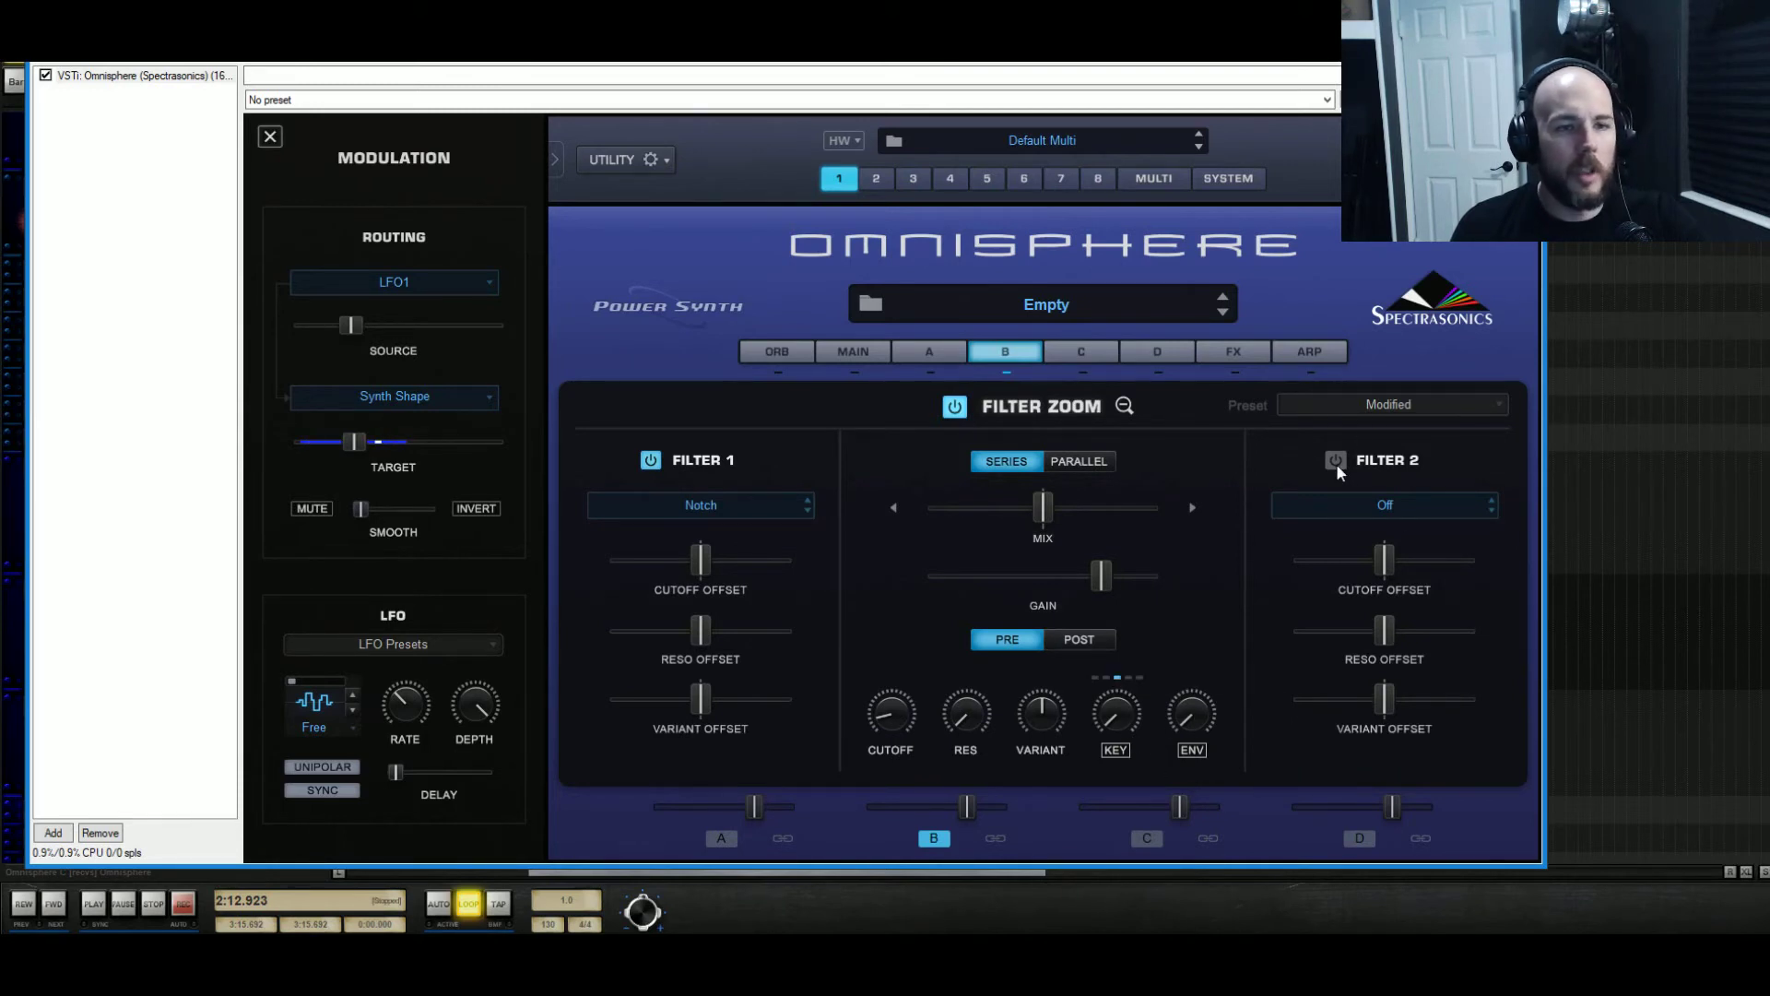
# Bypass Filter 1, set Filter 2 to LPF Gentle 6db, and raise layer B's filter cutoff slightly
pyautogui.click(650, 459)
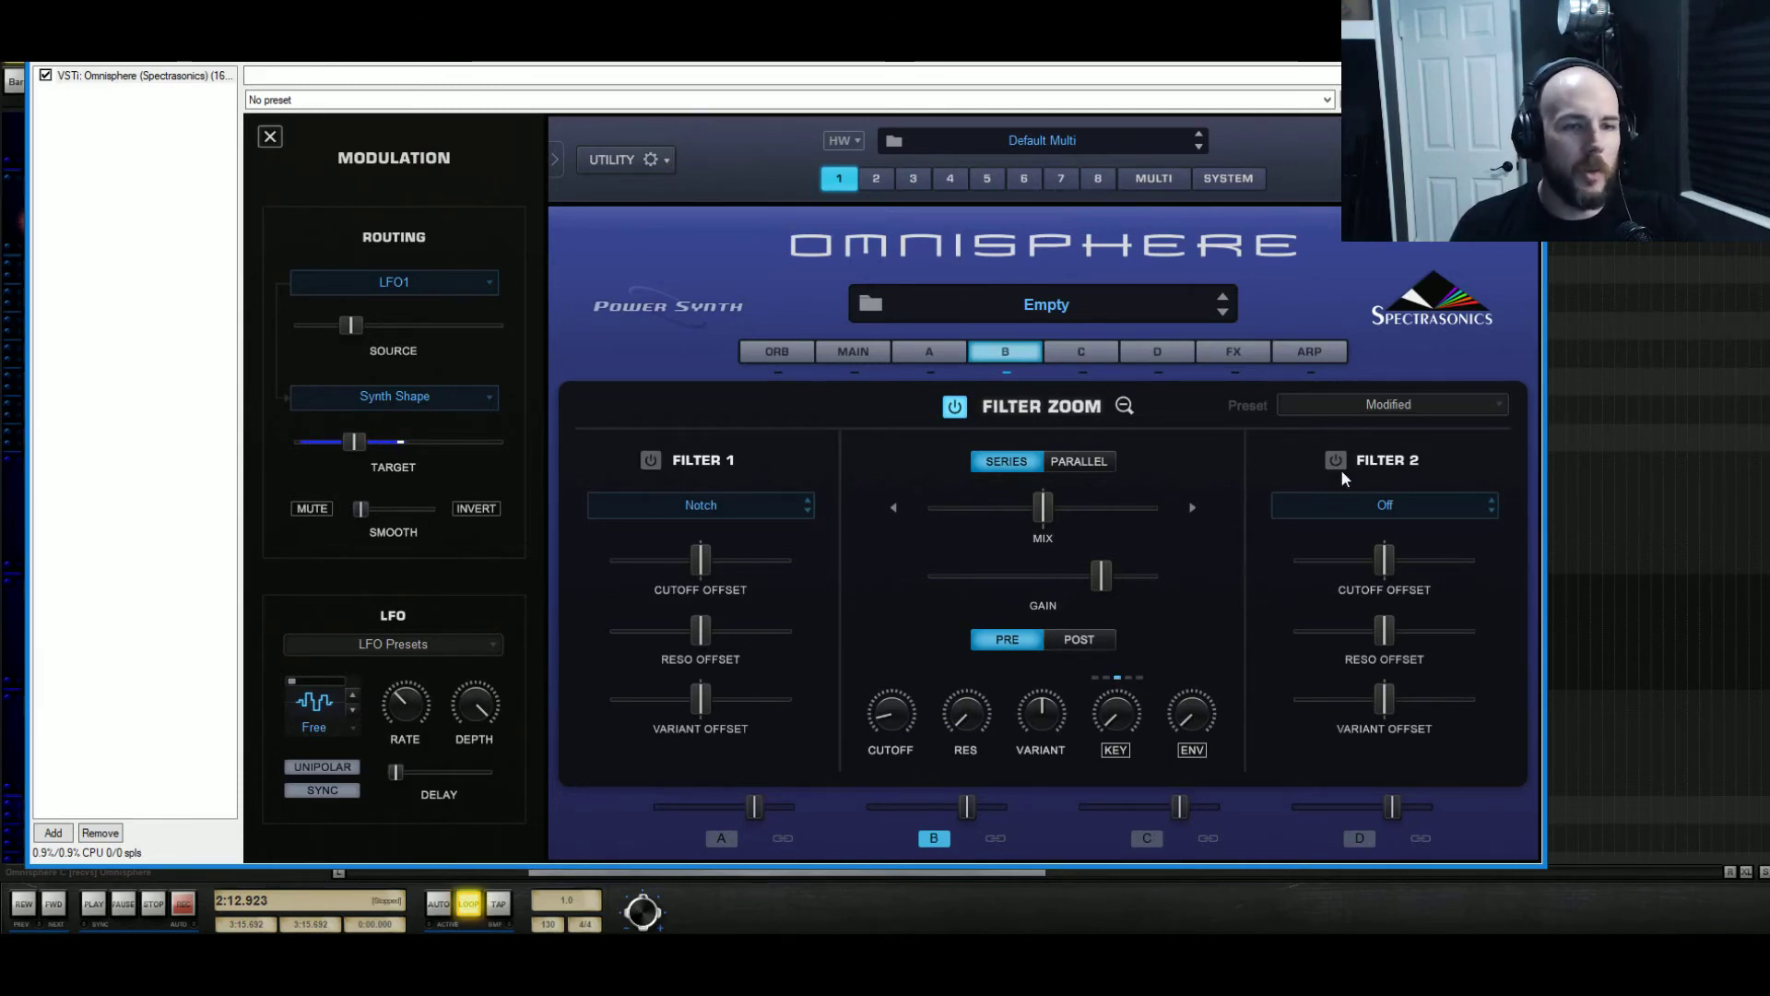
pyautogui.click(1374, 507)
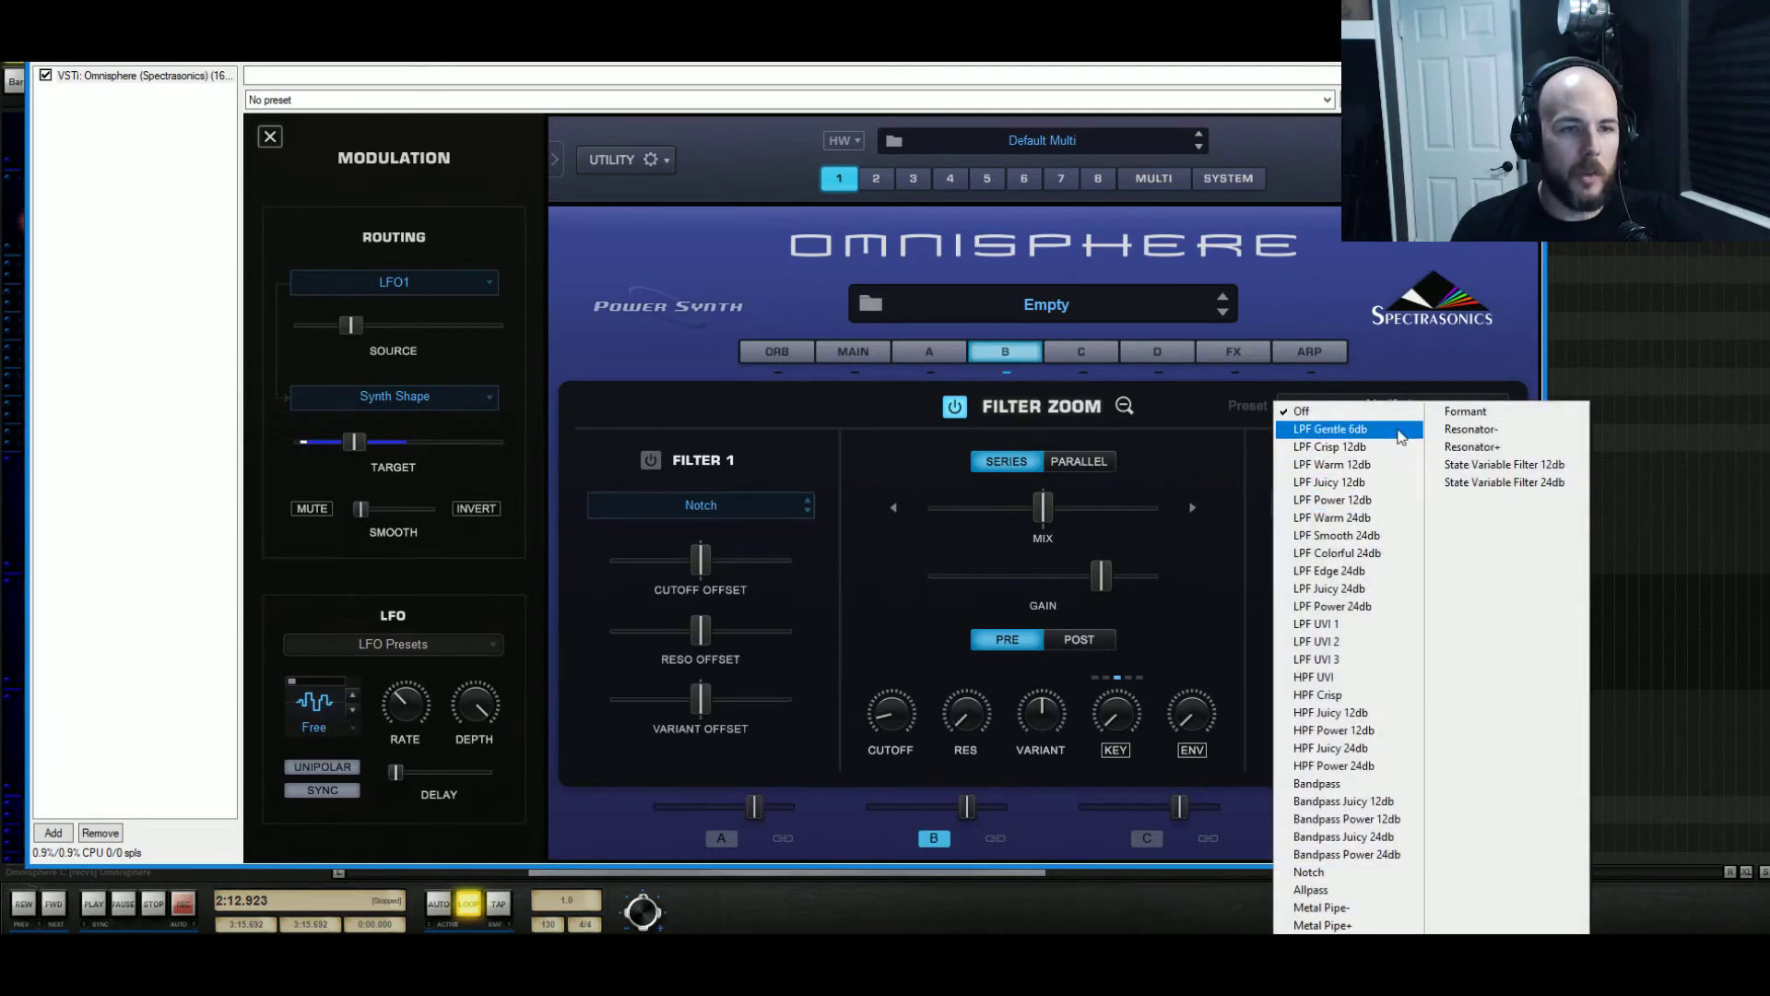
pyautogui.click(1400, 436)
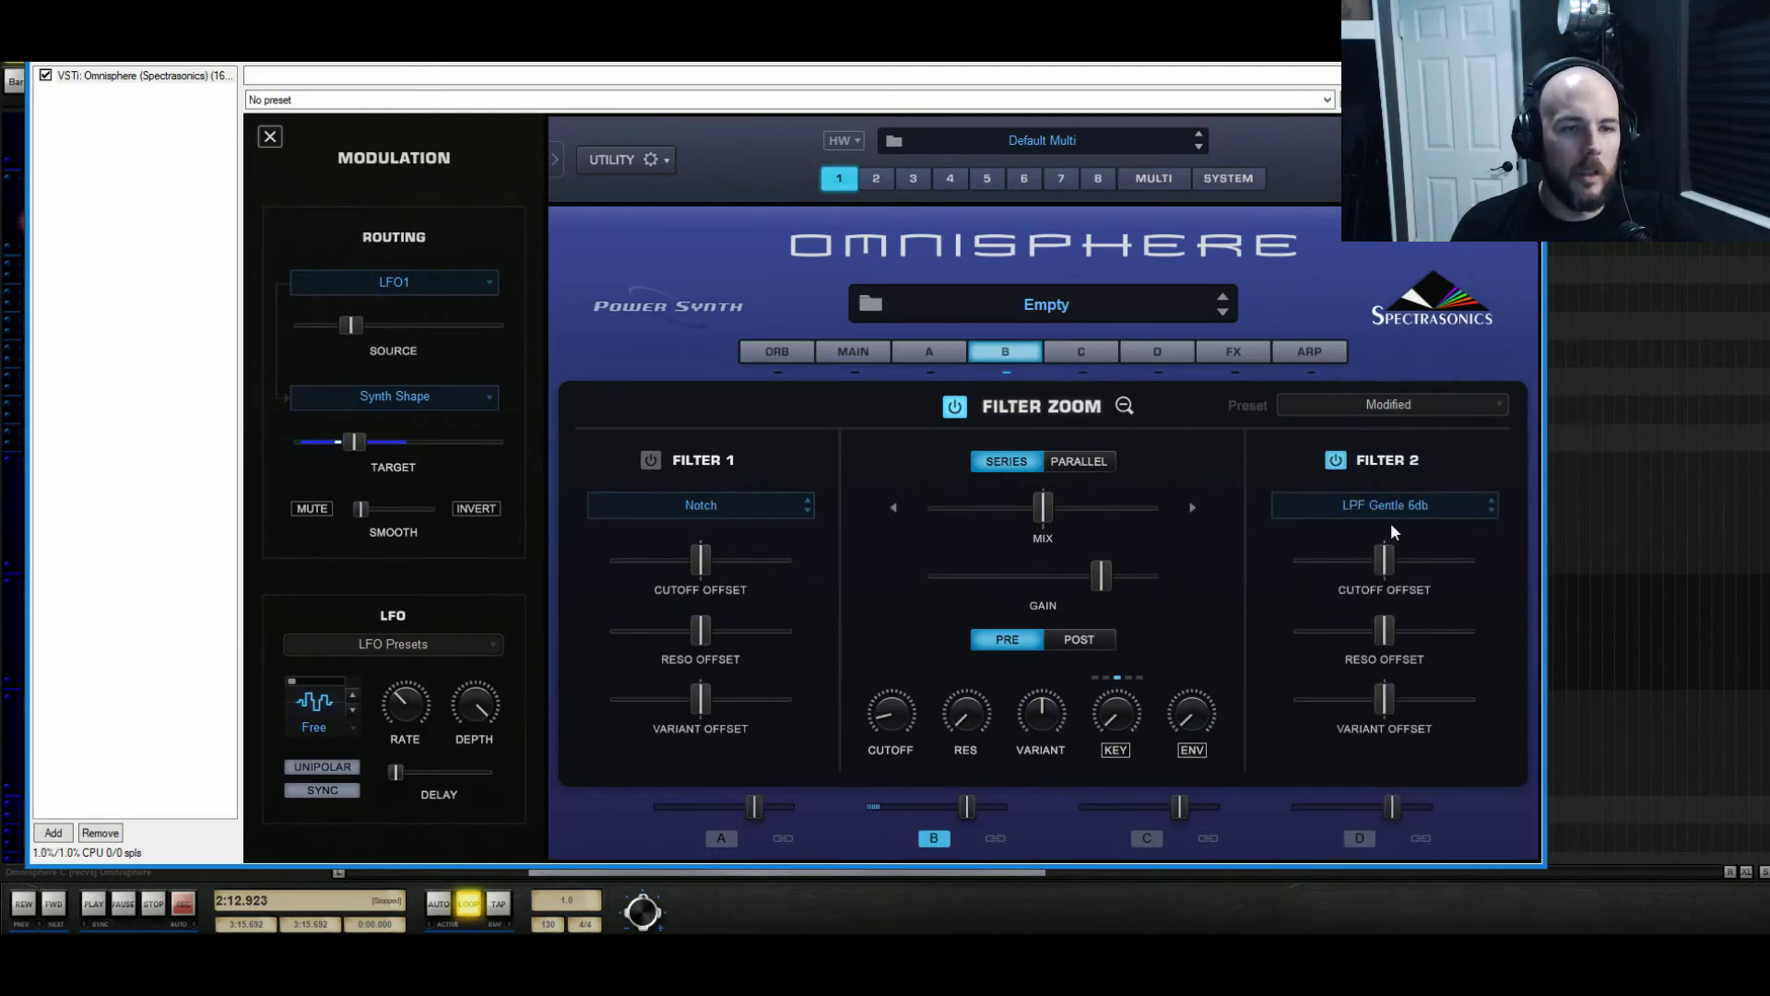
pyautogui.moveTo(891, 715); pyautogui.dragTo(959, 748)
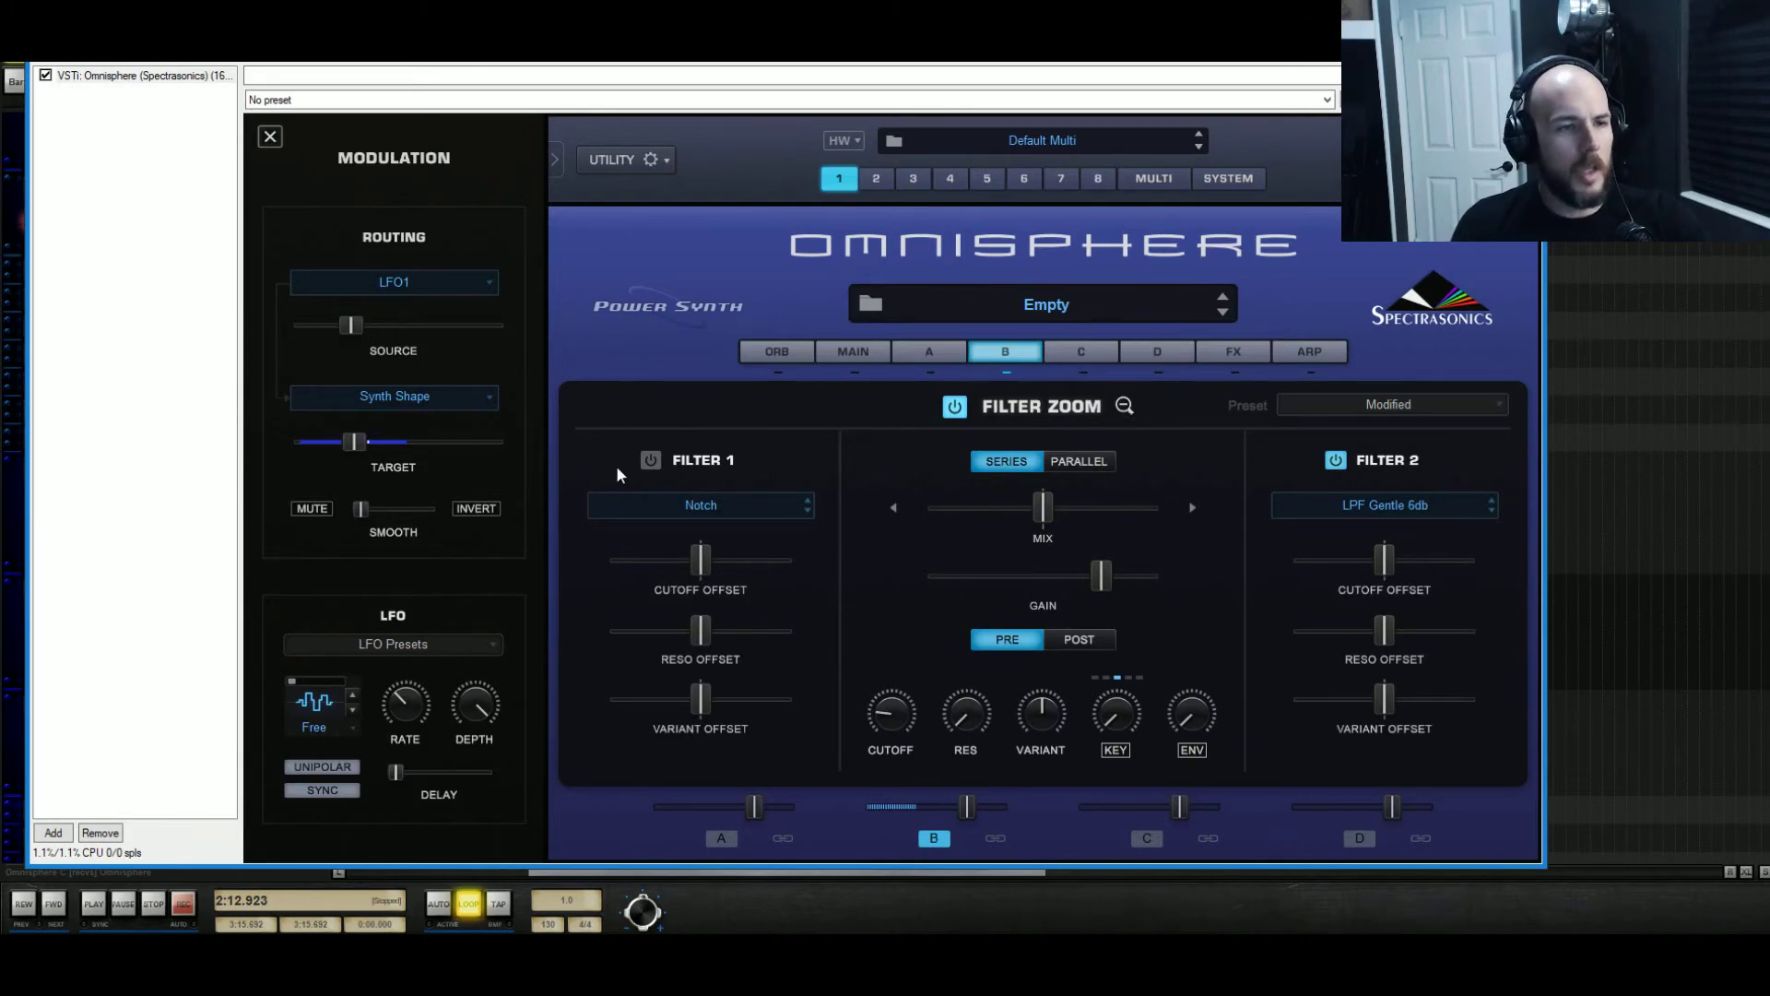
# Isolate the Notch filter by bypassing Filter 2, then set Filter 1's reso offset to 1.000 and its cutoff offset slightly below centre
pyautogui.click(650, 460)
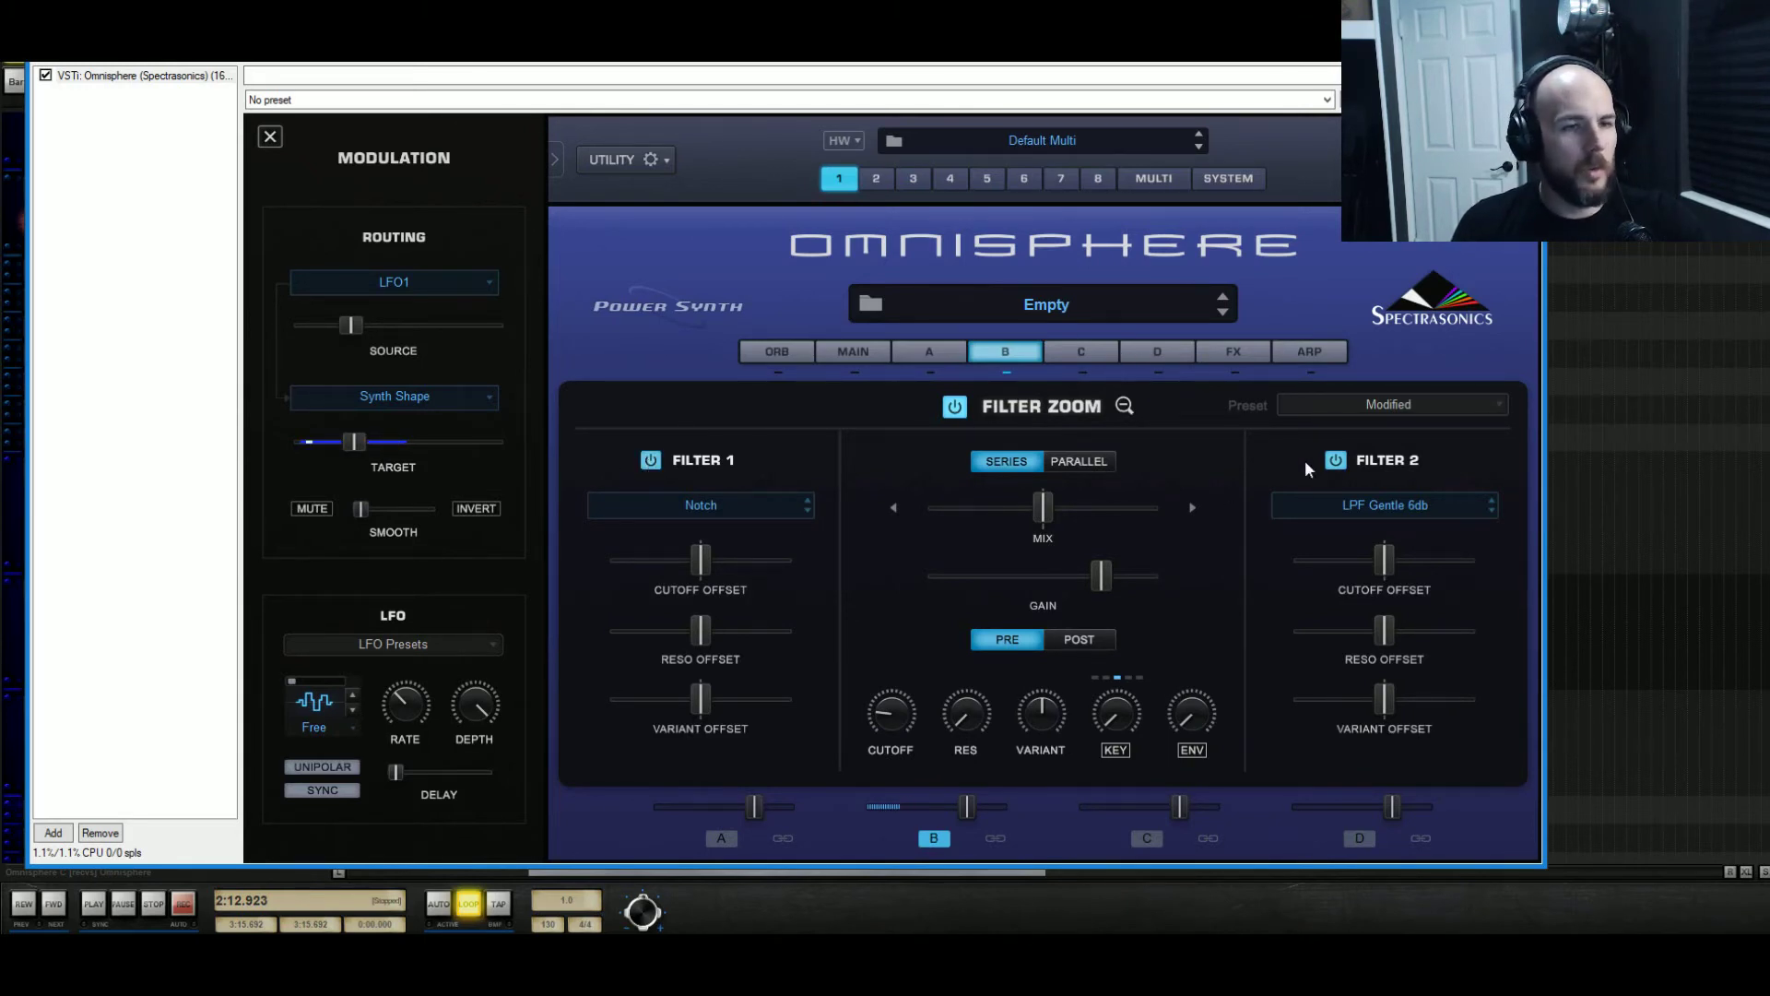
pyautogui.click(1336, 460)
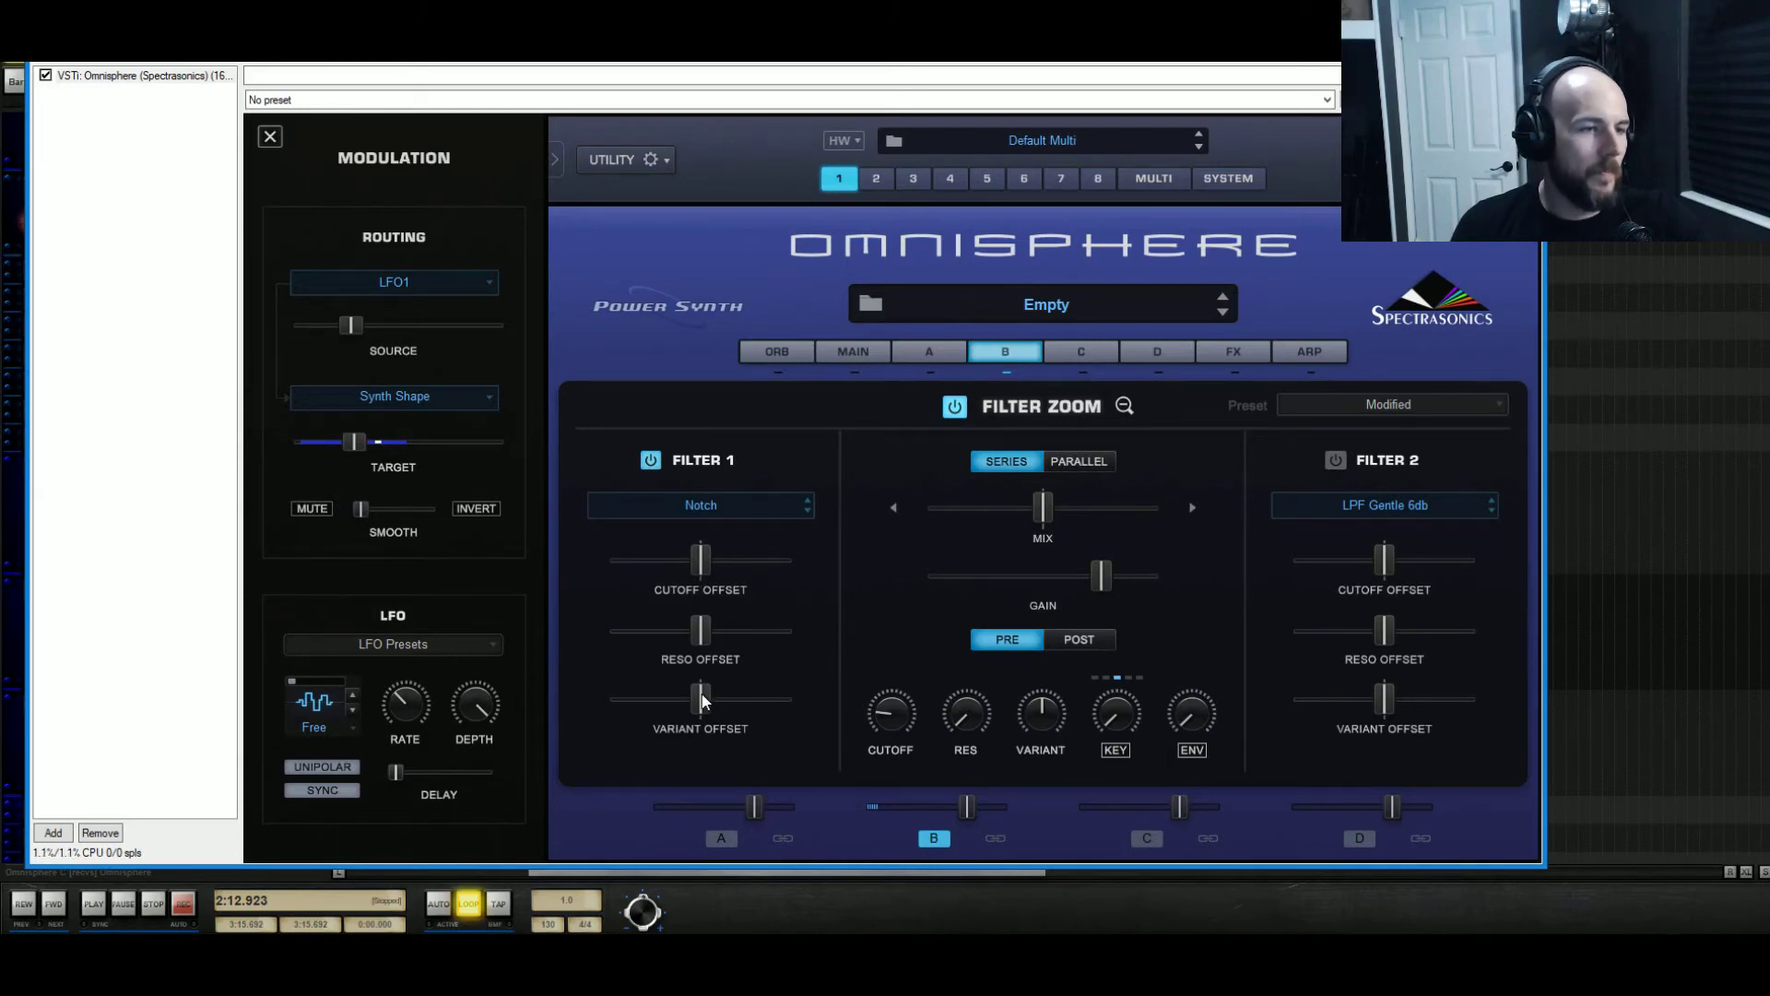
pyautogui.moveTo(710, 573); pyautogui.dragTo(752, 569)
pyautogui.moveTo(703, 631); pyautogui.dragTo(770, 624)
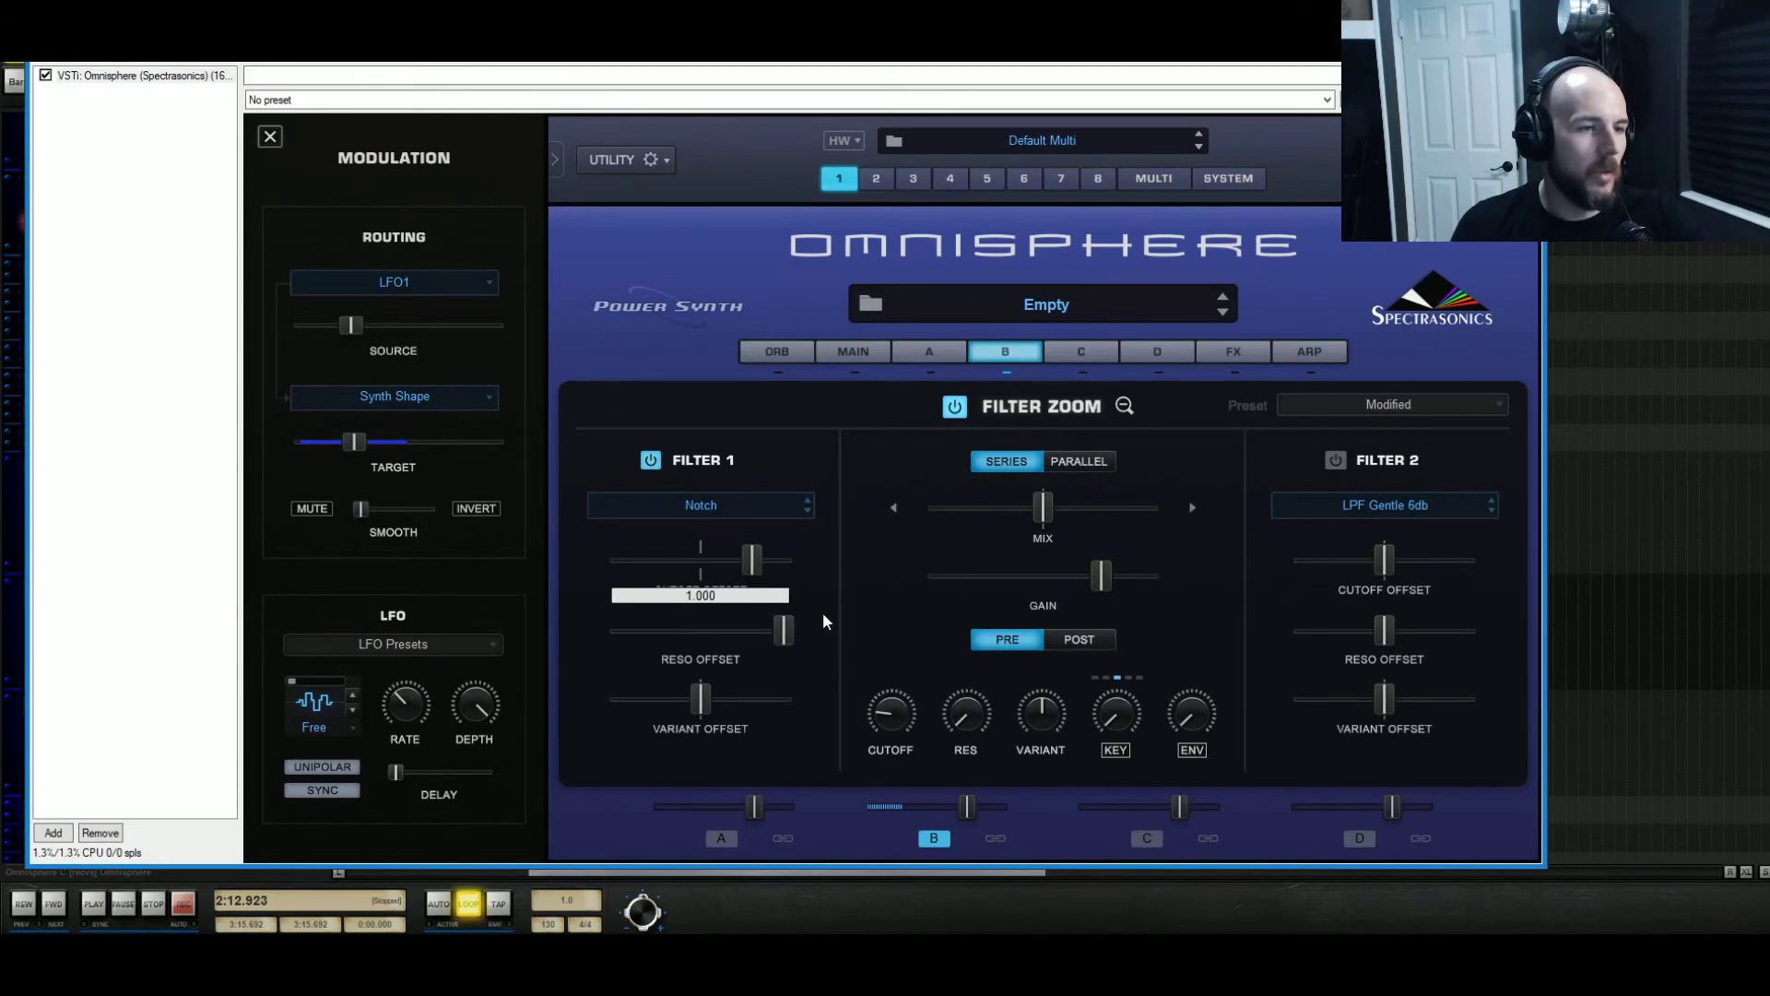
pyautogui.moveTo(752, 560); pyautogui.dragTo(766, 562)
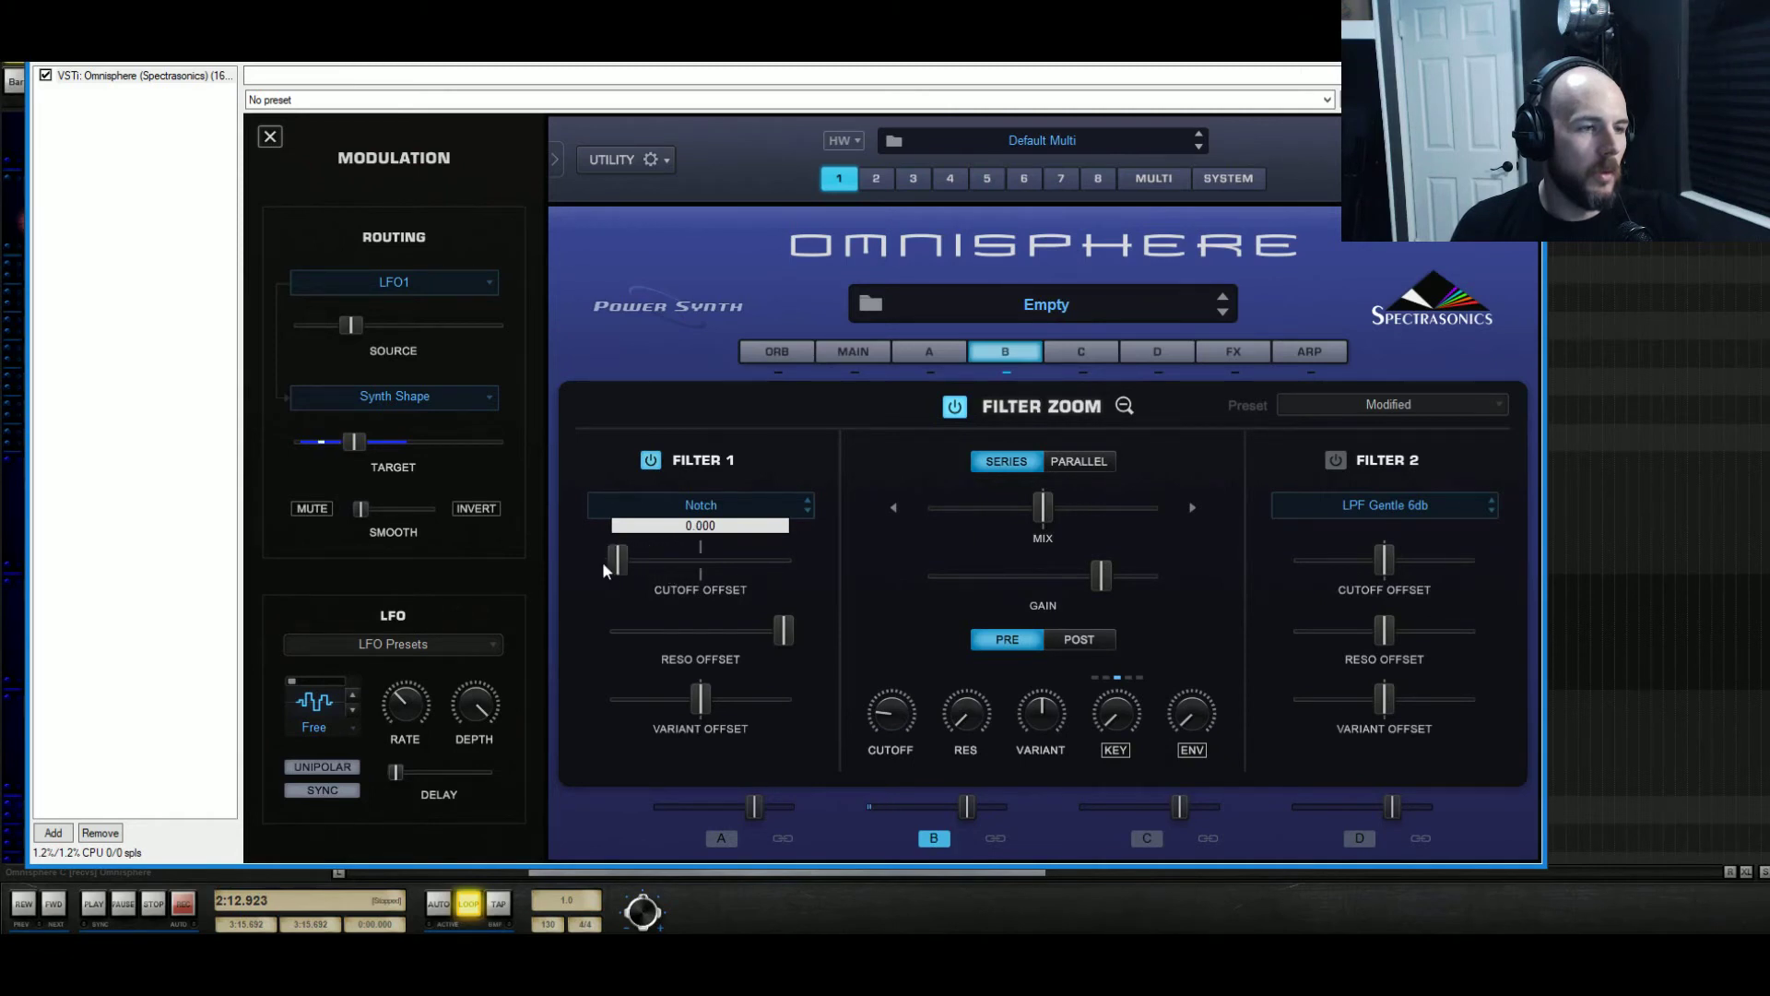
pyautogui.moveTo(603, 562); pyautogui.dragTo(682, 564)
# Modulate Filter 1's cutoff offset with an LFO using a small source amount and a target of roughly 0.8, and turn Filter 2 back on
pyautogui.rightClick(679, 560)
pyautogui.moveTo(828, 614)
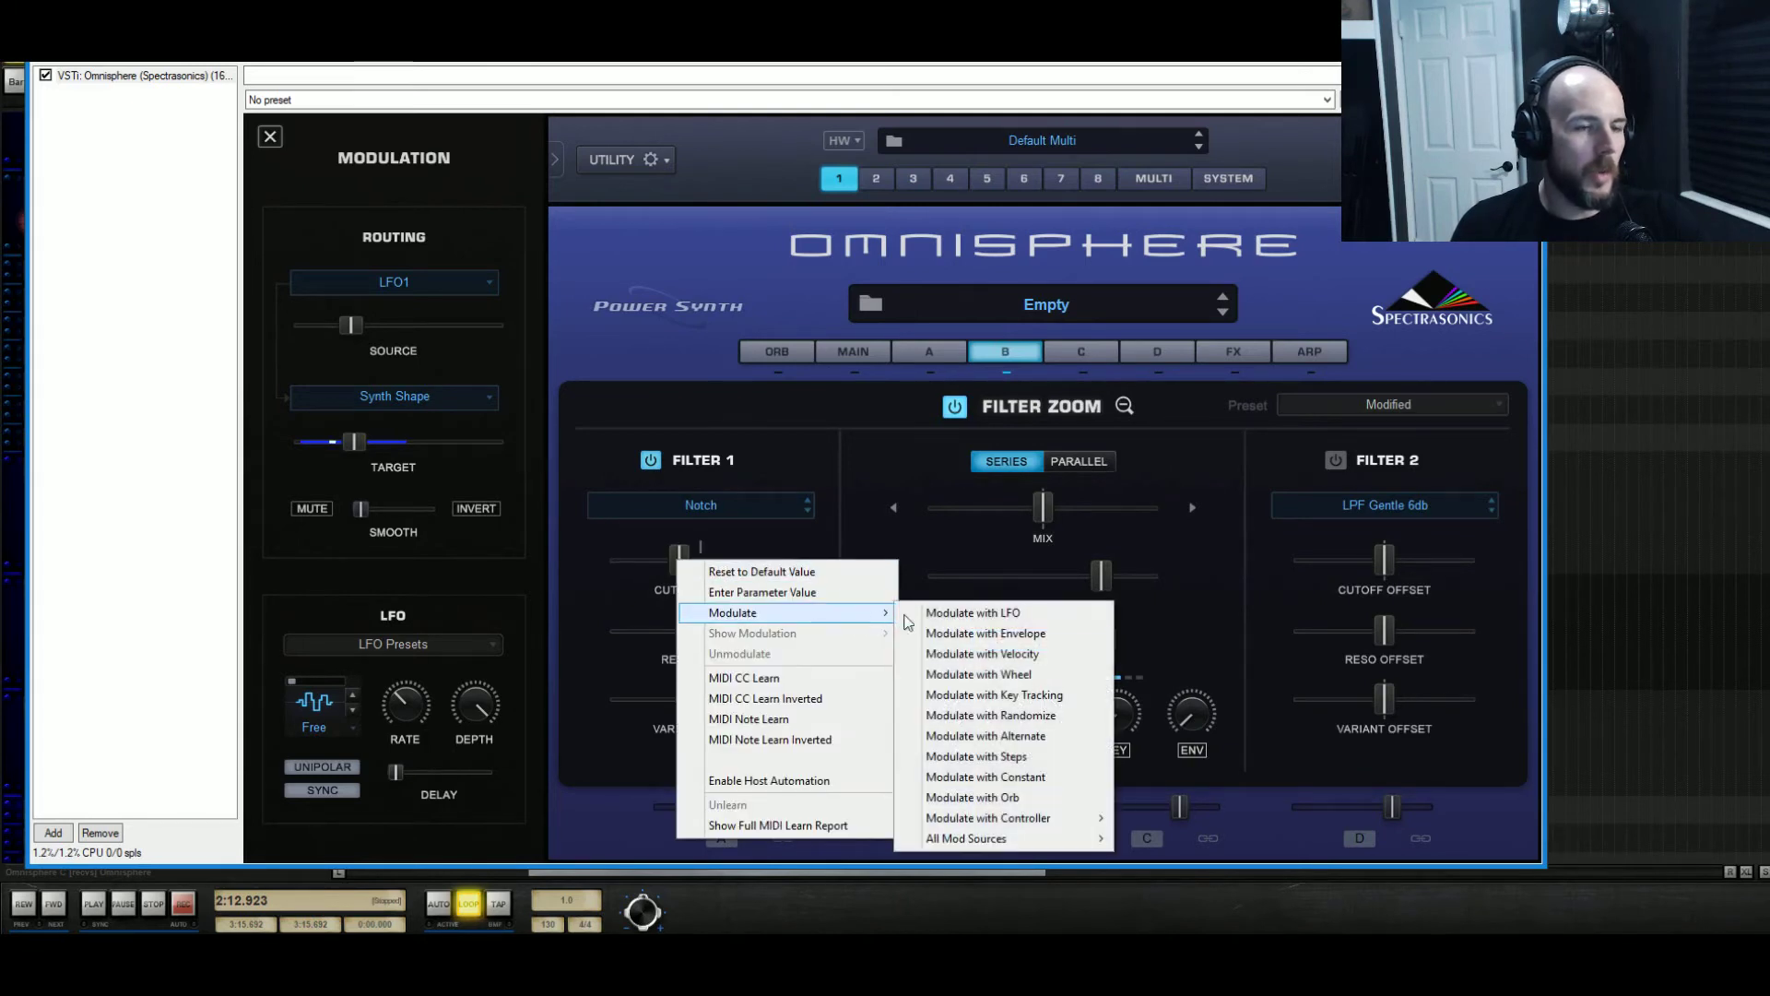
pyautogui.click(977, 633)
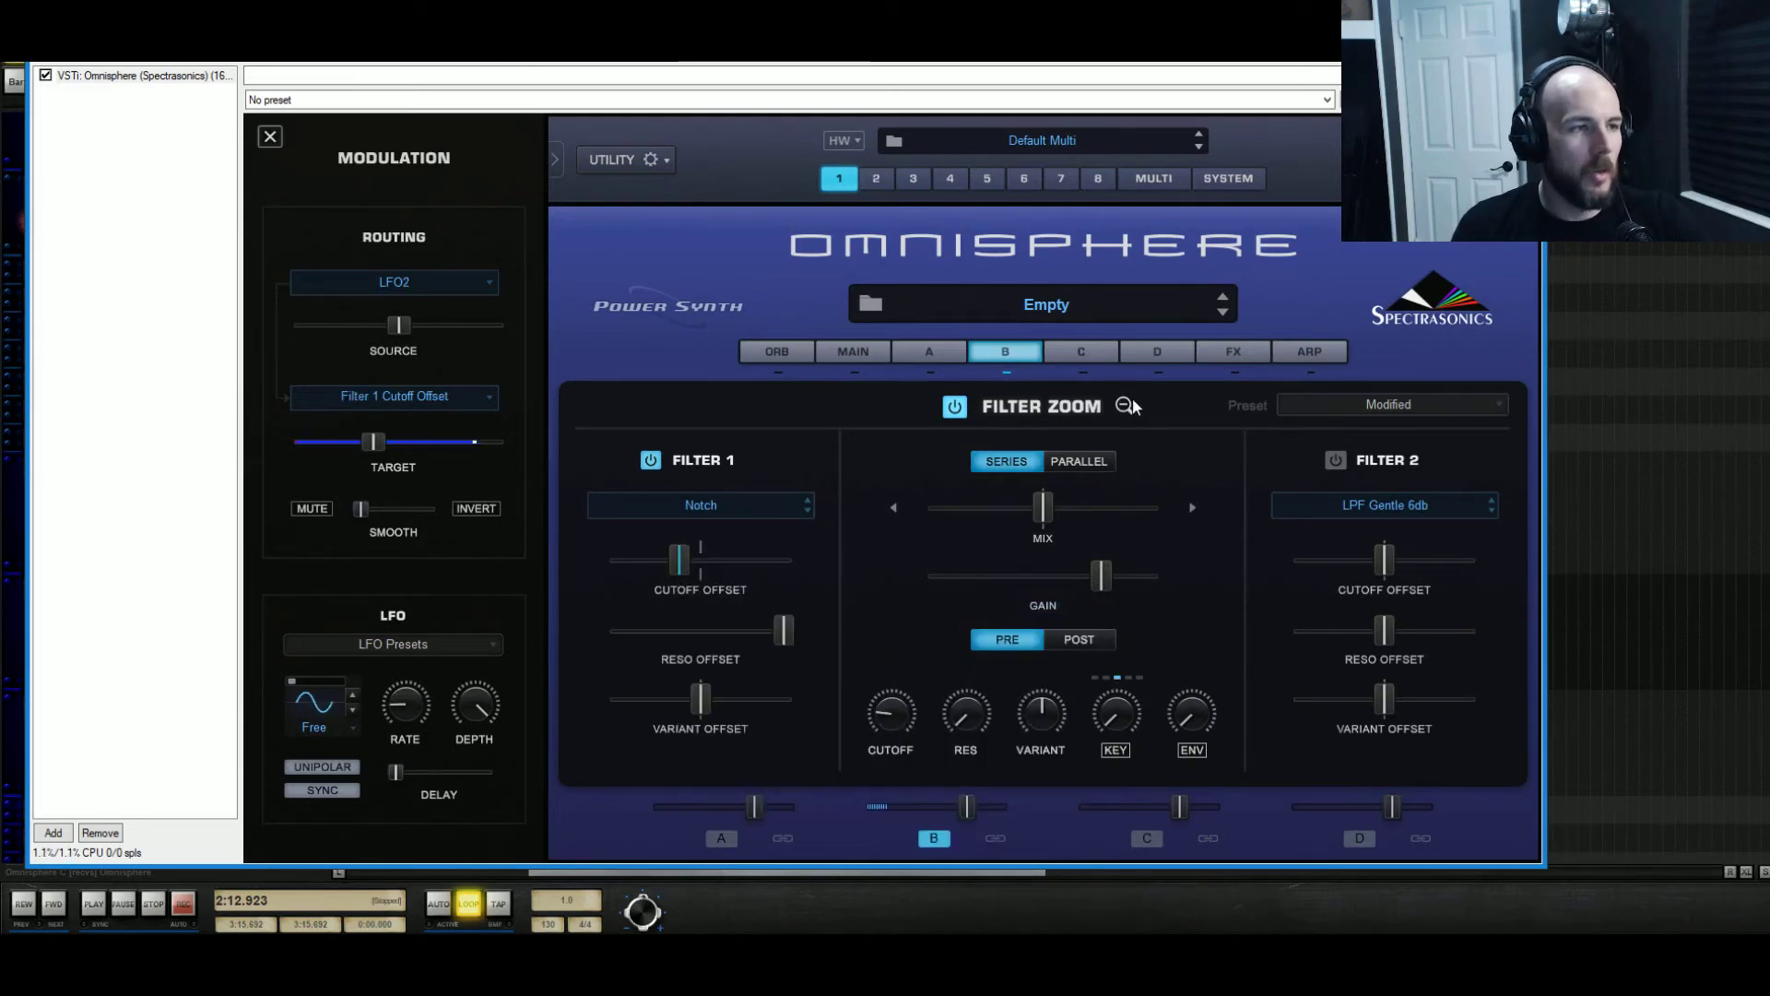
pyautogui.moveTo(397, 326); pyautogui.dragTo(365, 330)
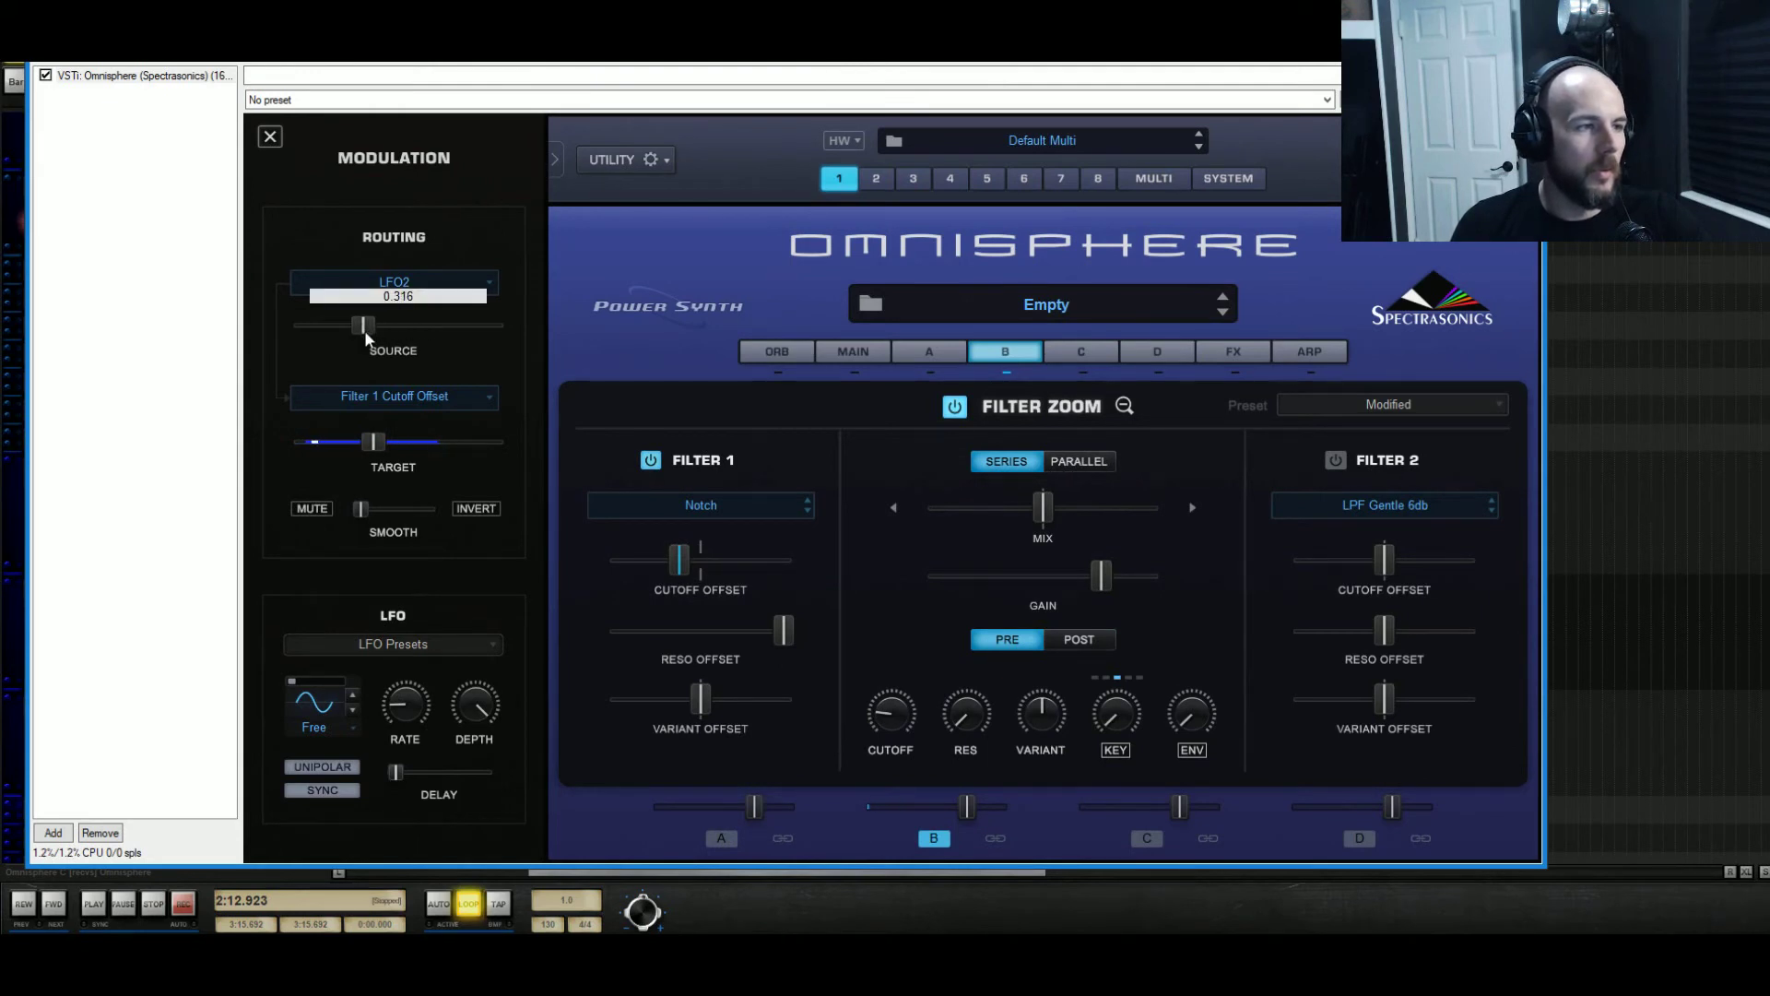
pyautogui.click(374, 444)
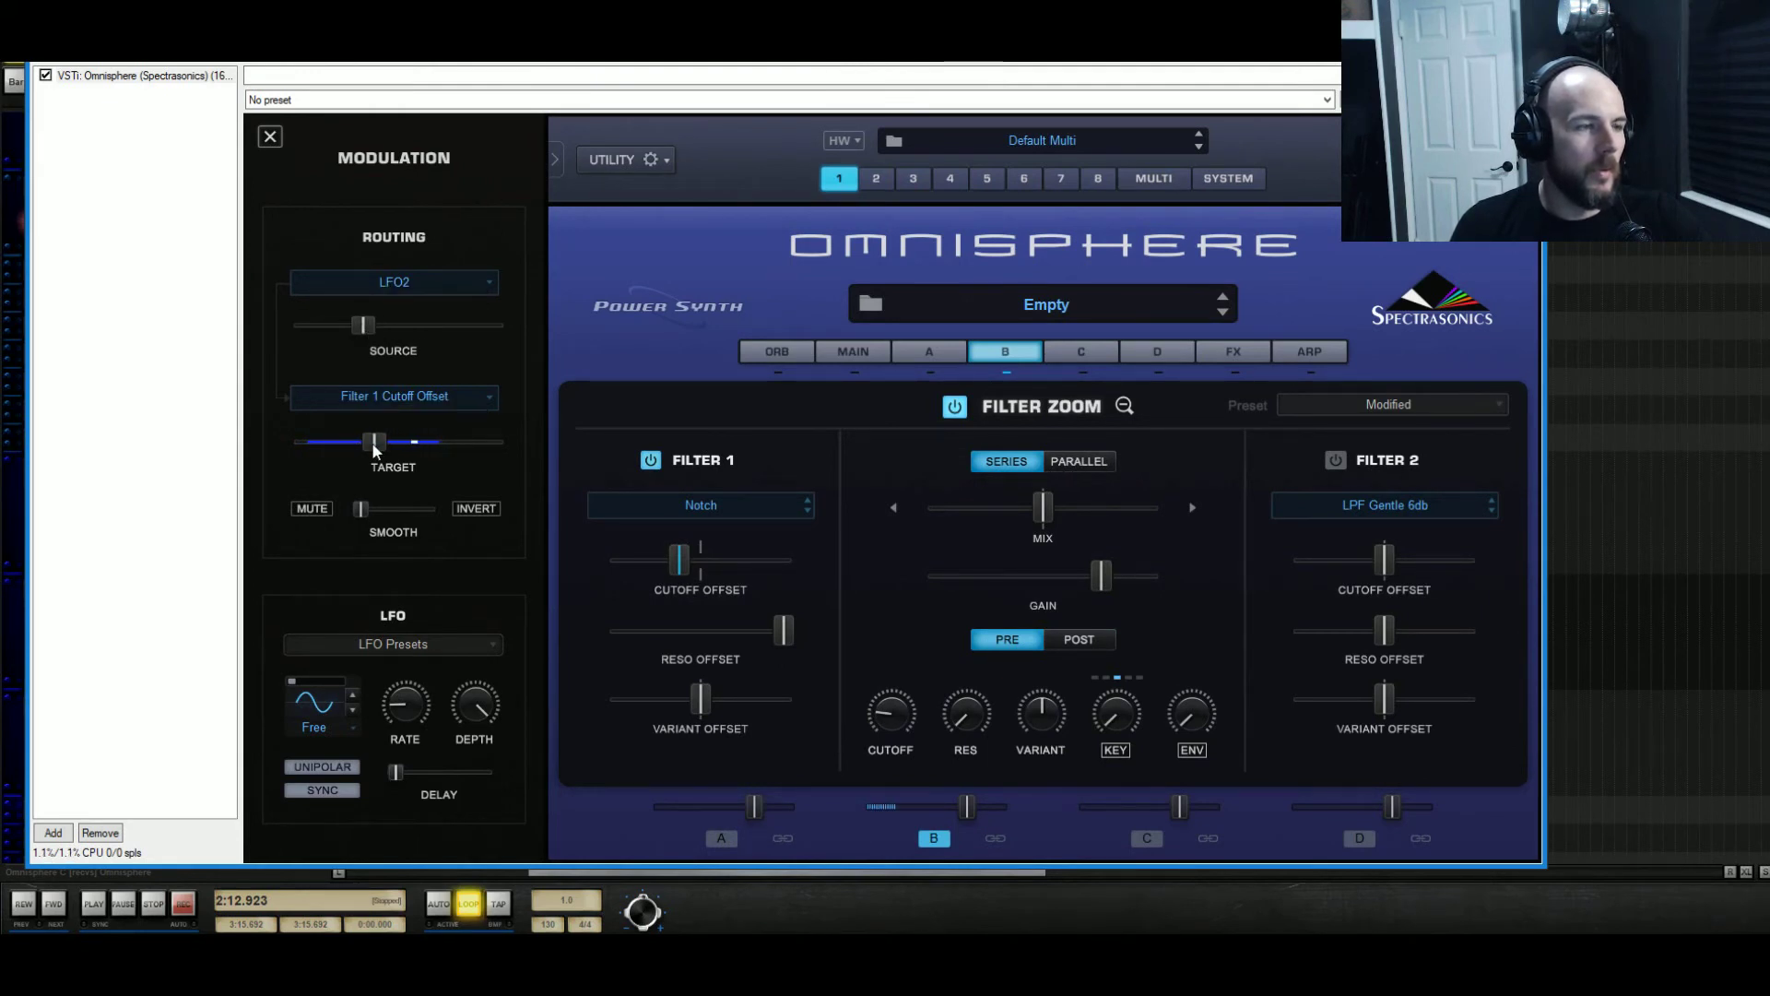
pyautogui.moveTo(372, 440); pyautogui.dragTo(427, 443)
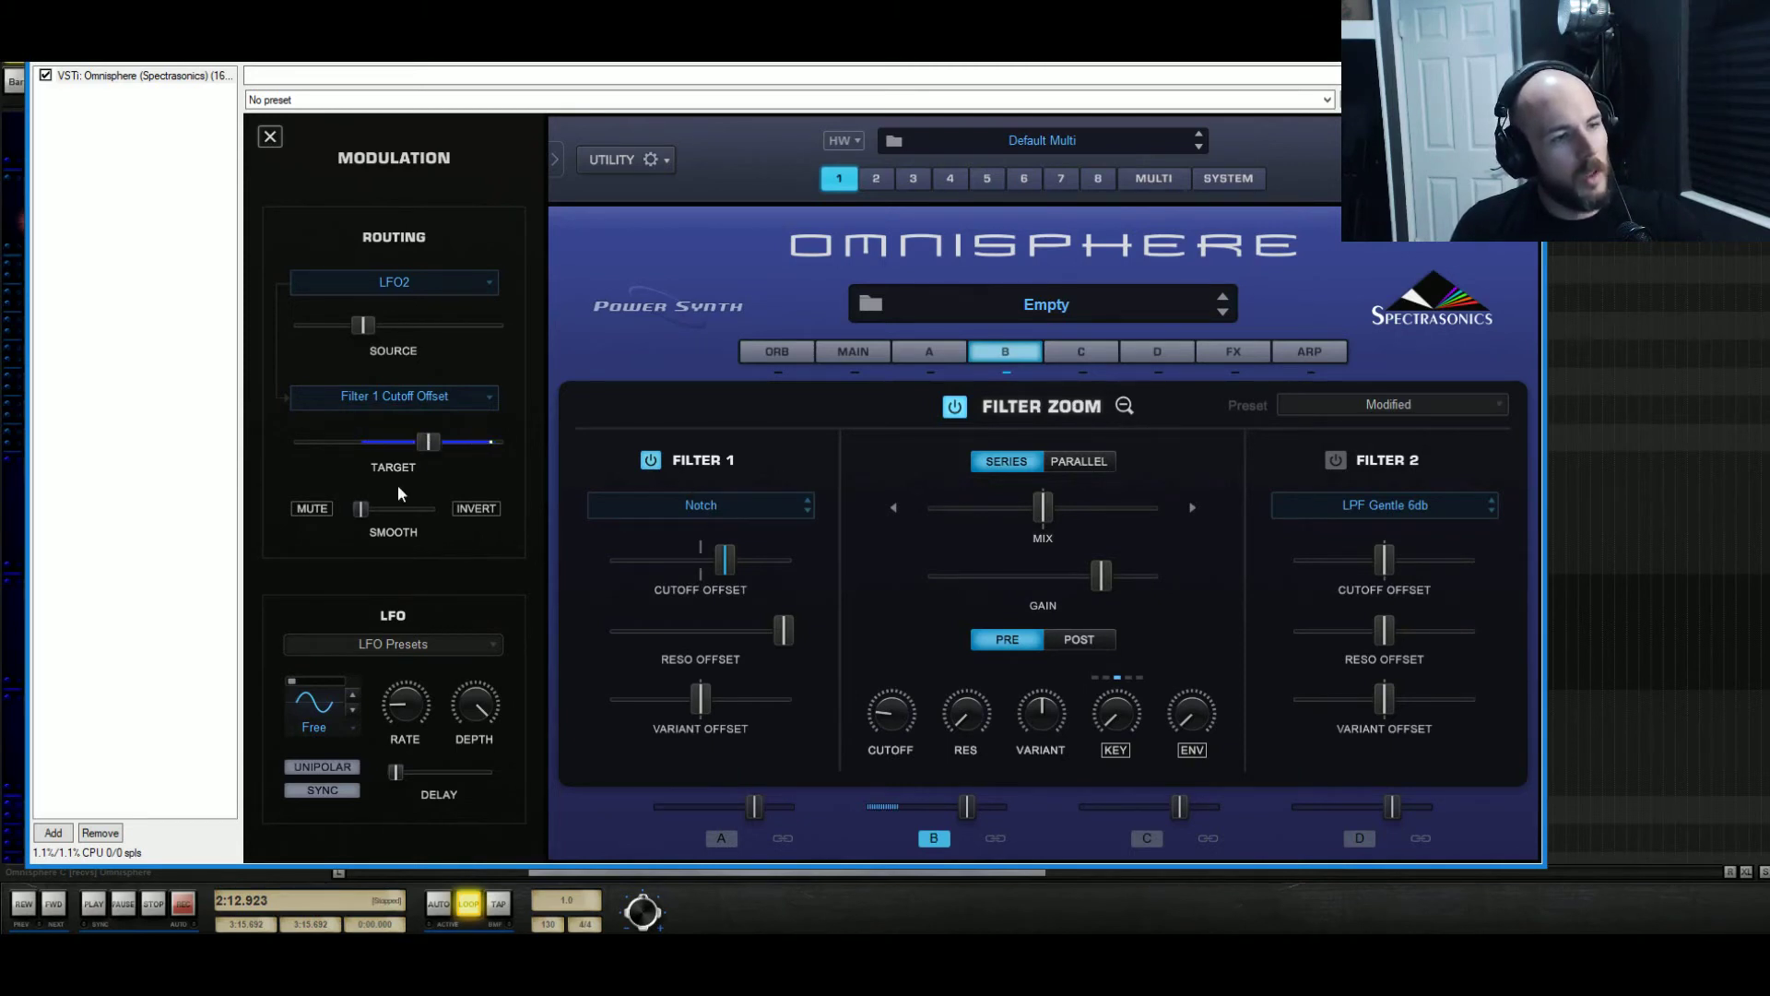
pyautogui.moveTo(363, 324); pyautogui.dragTo(324, 328)
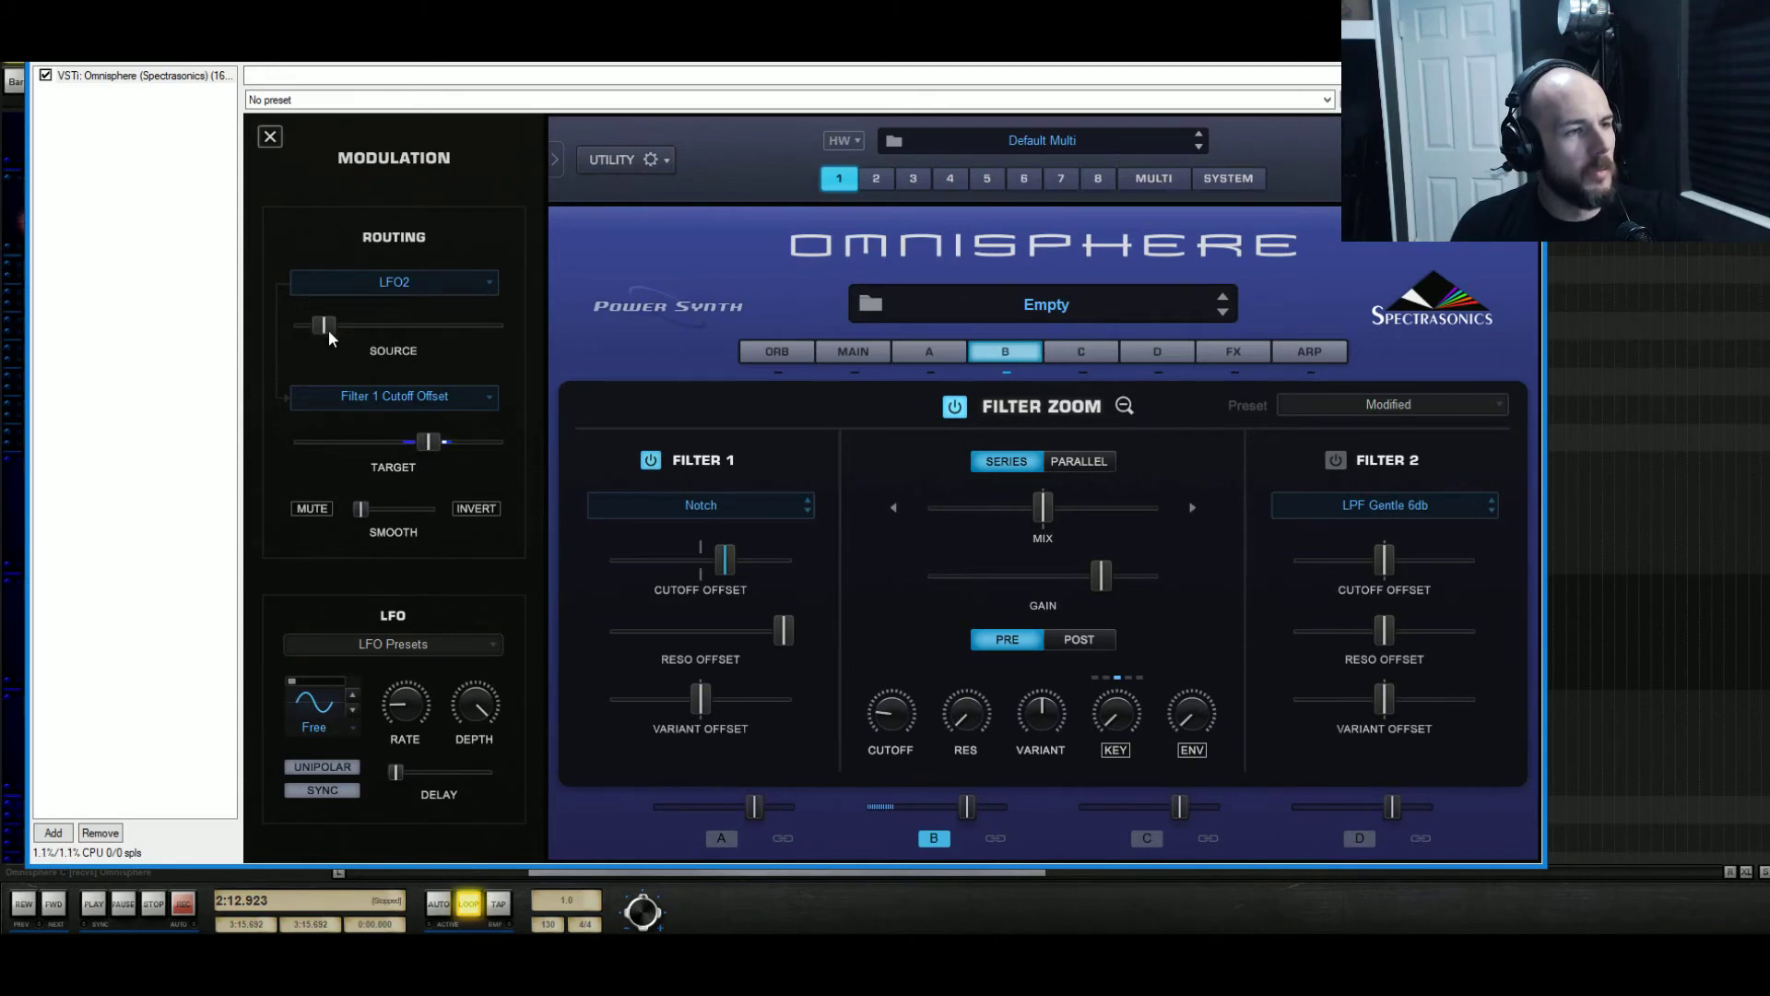
pyautogui.moveTo(433, 455); pyautogui.dragTo(465, 448)
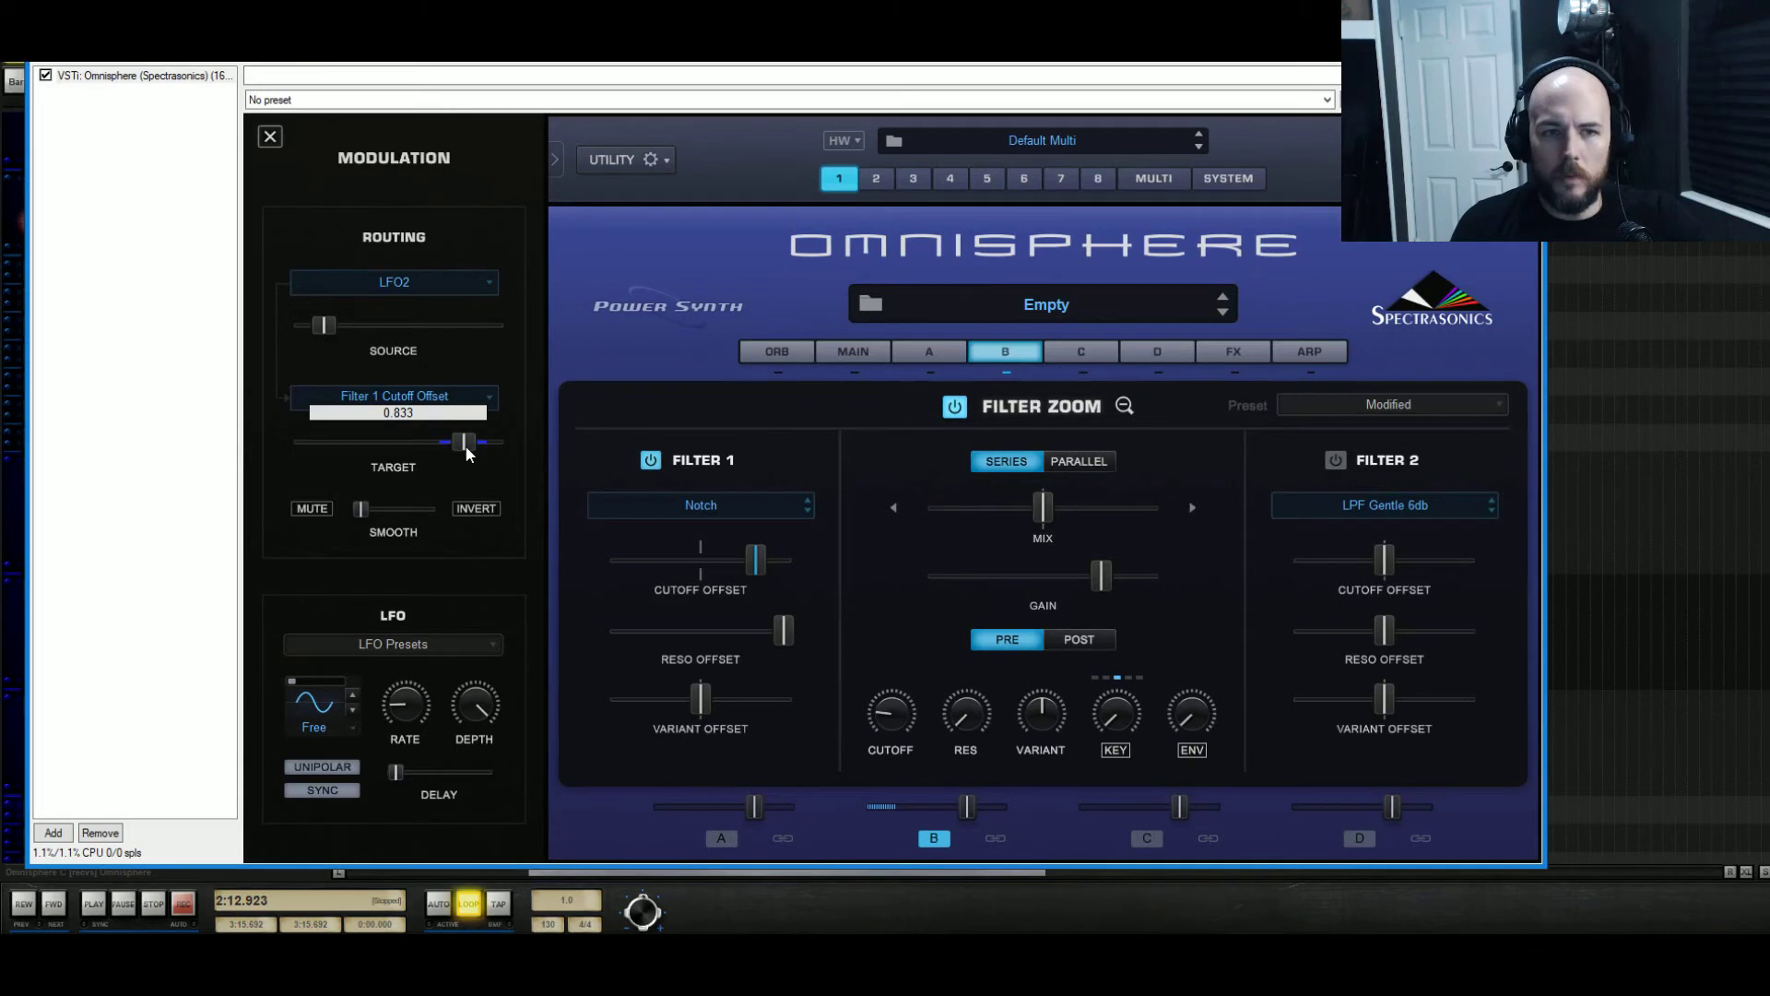
pyautogui.moveTo(466, 452); pyautogui.dragTo(457, 451)
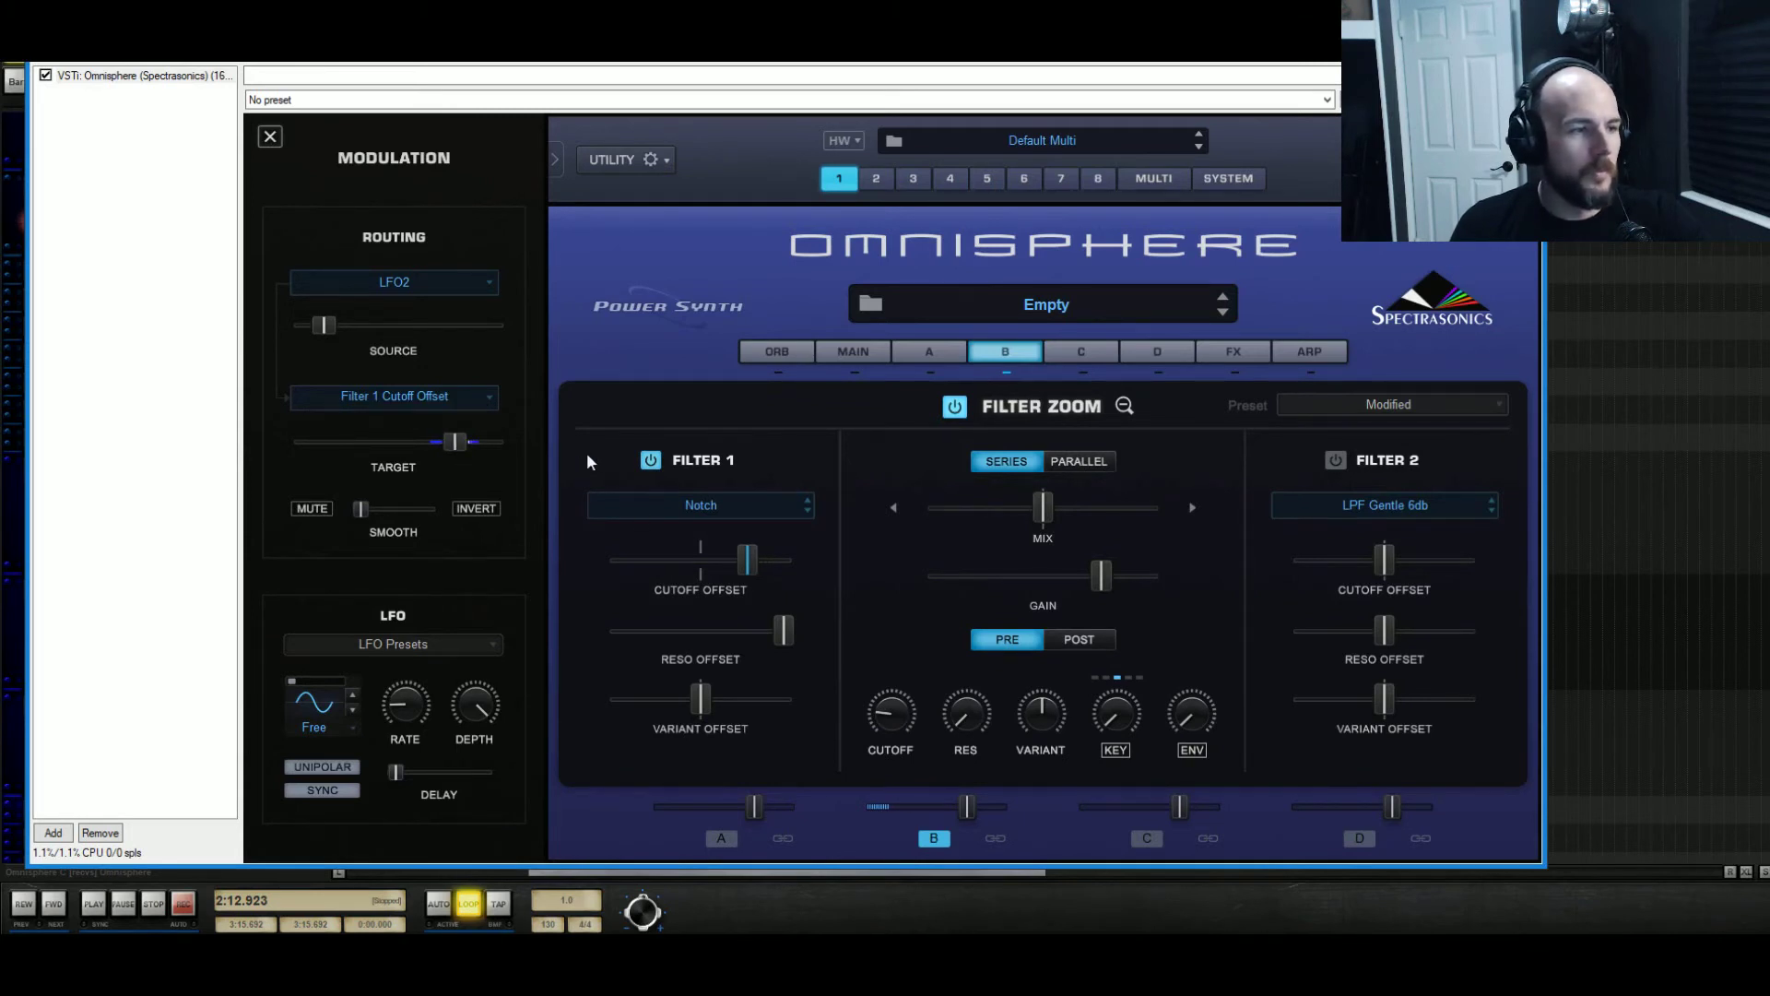
pyautogui.click(1335, 464)
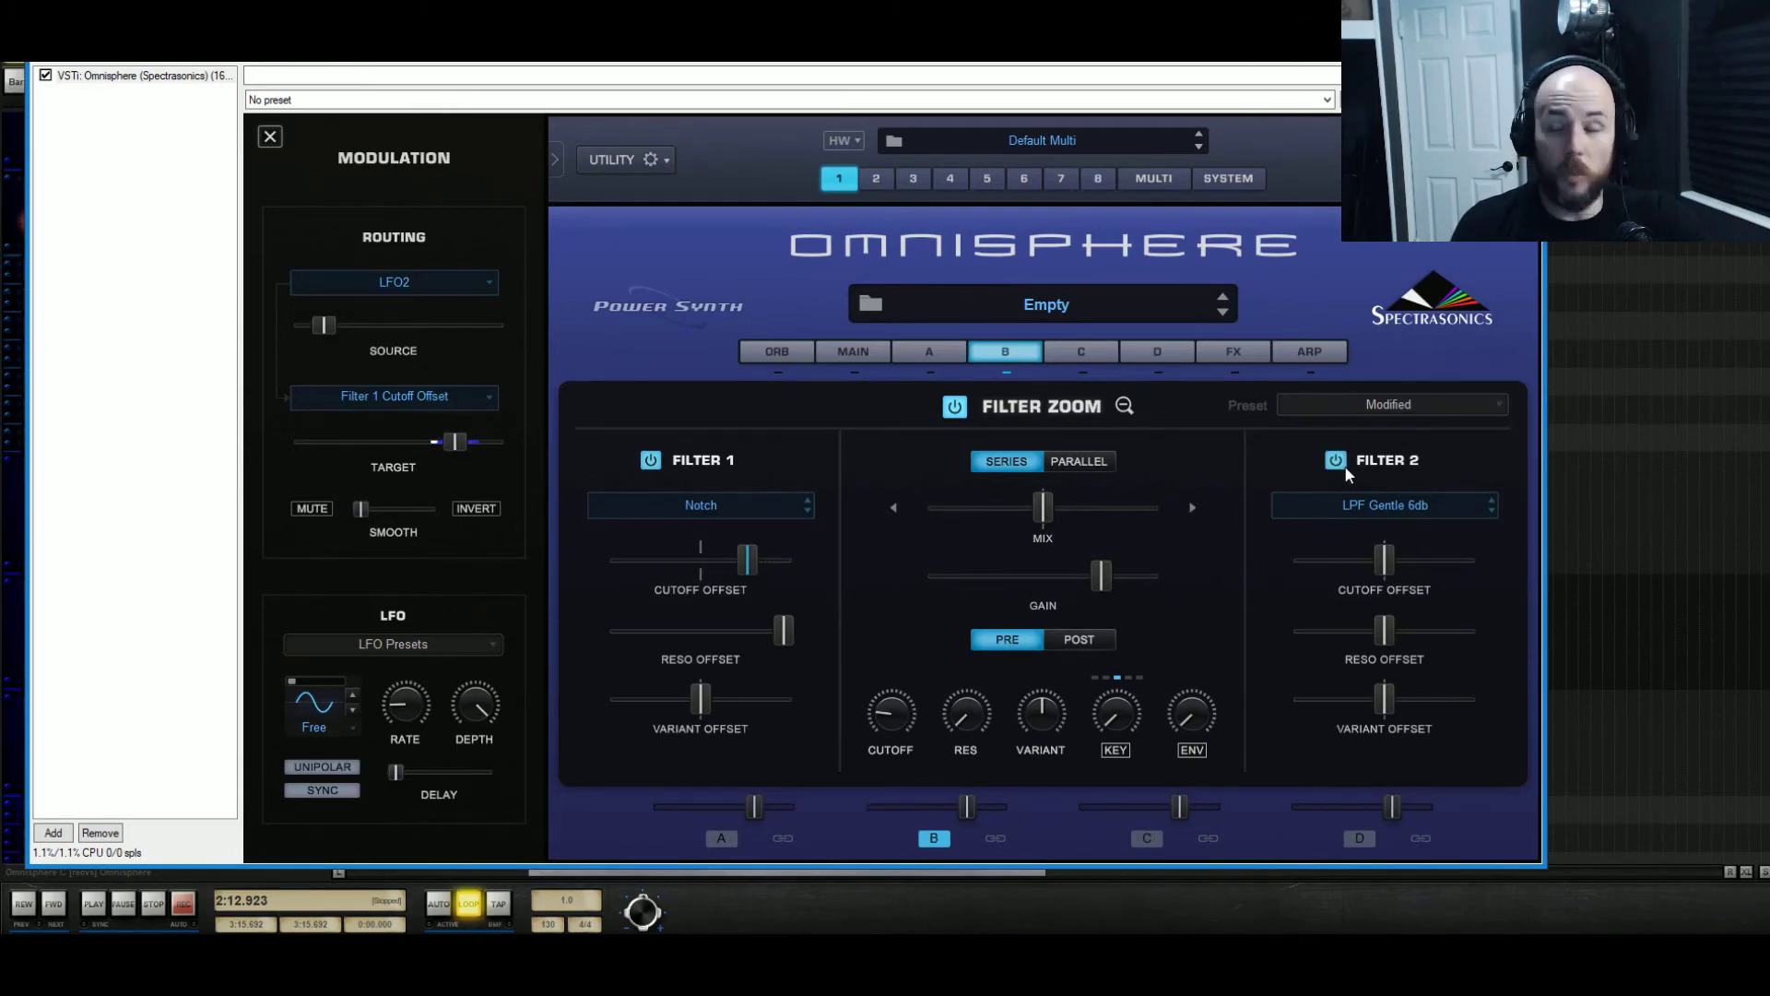
# Leave the filter zoom, speed up layer B's LFO 2 rate, and lengthen its amp envelope's release and attack
pyautogui.click(1124, 407)
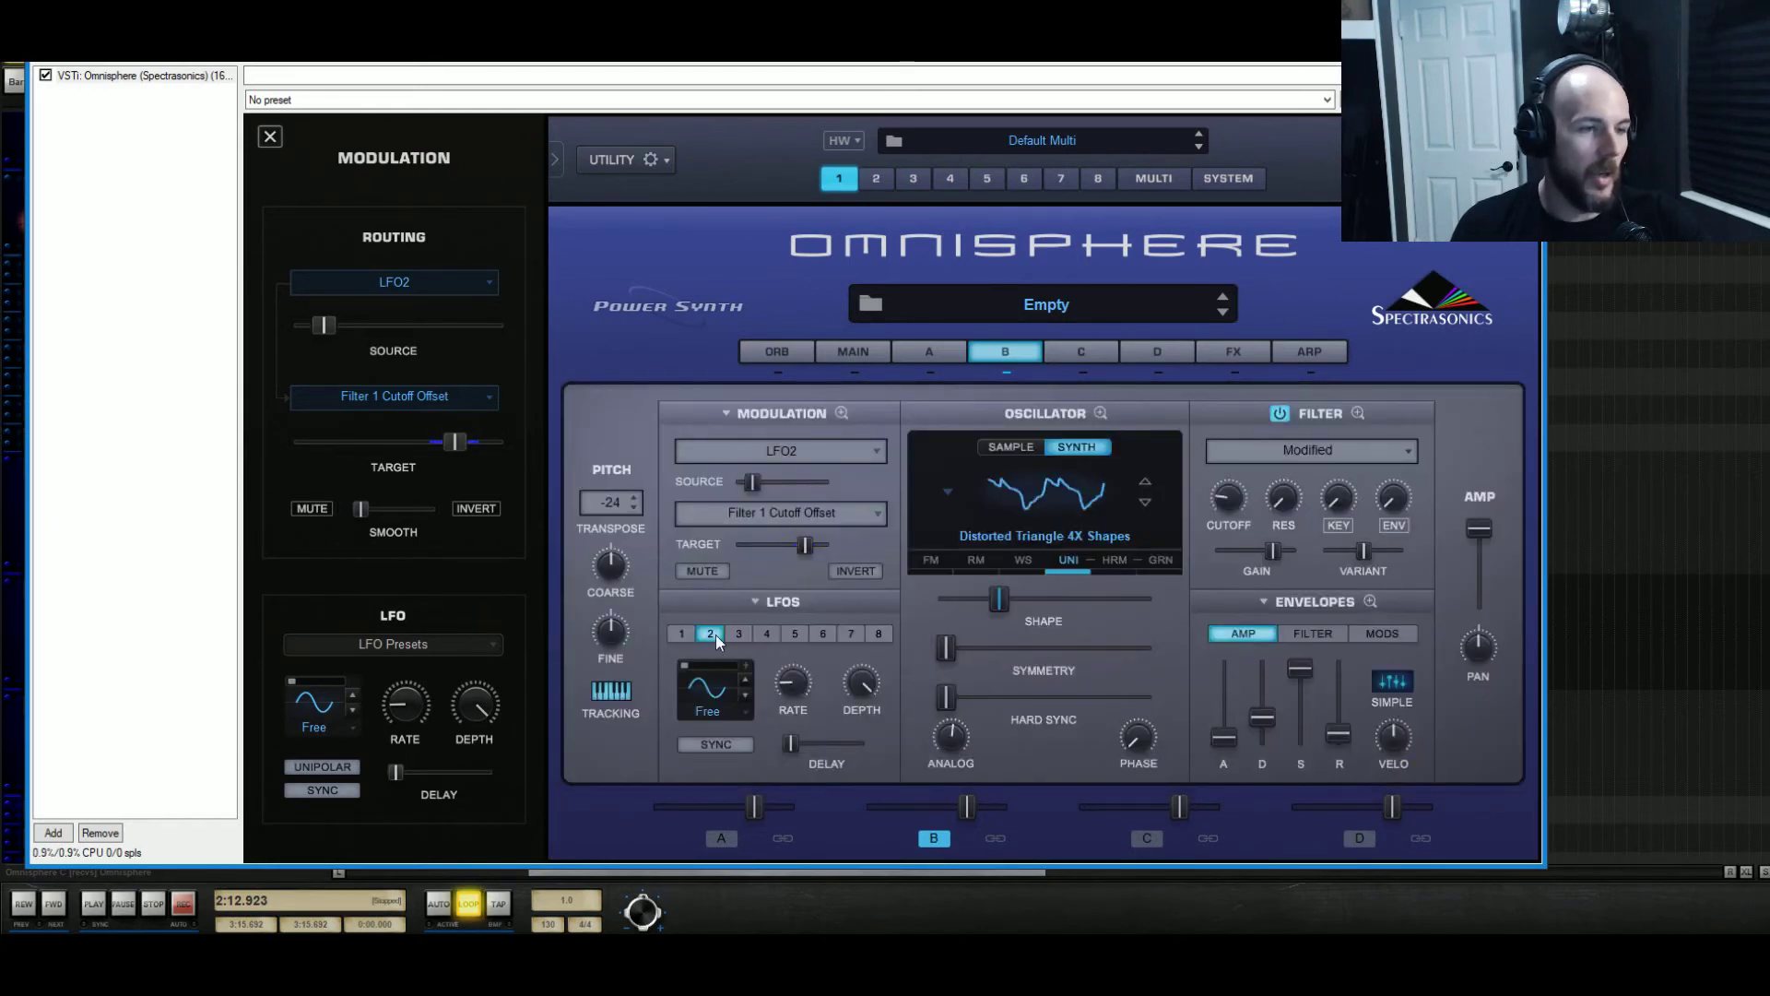
pyautogui.moveTo(793, 684); pyautogui.dragTo(804, 666)
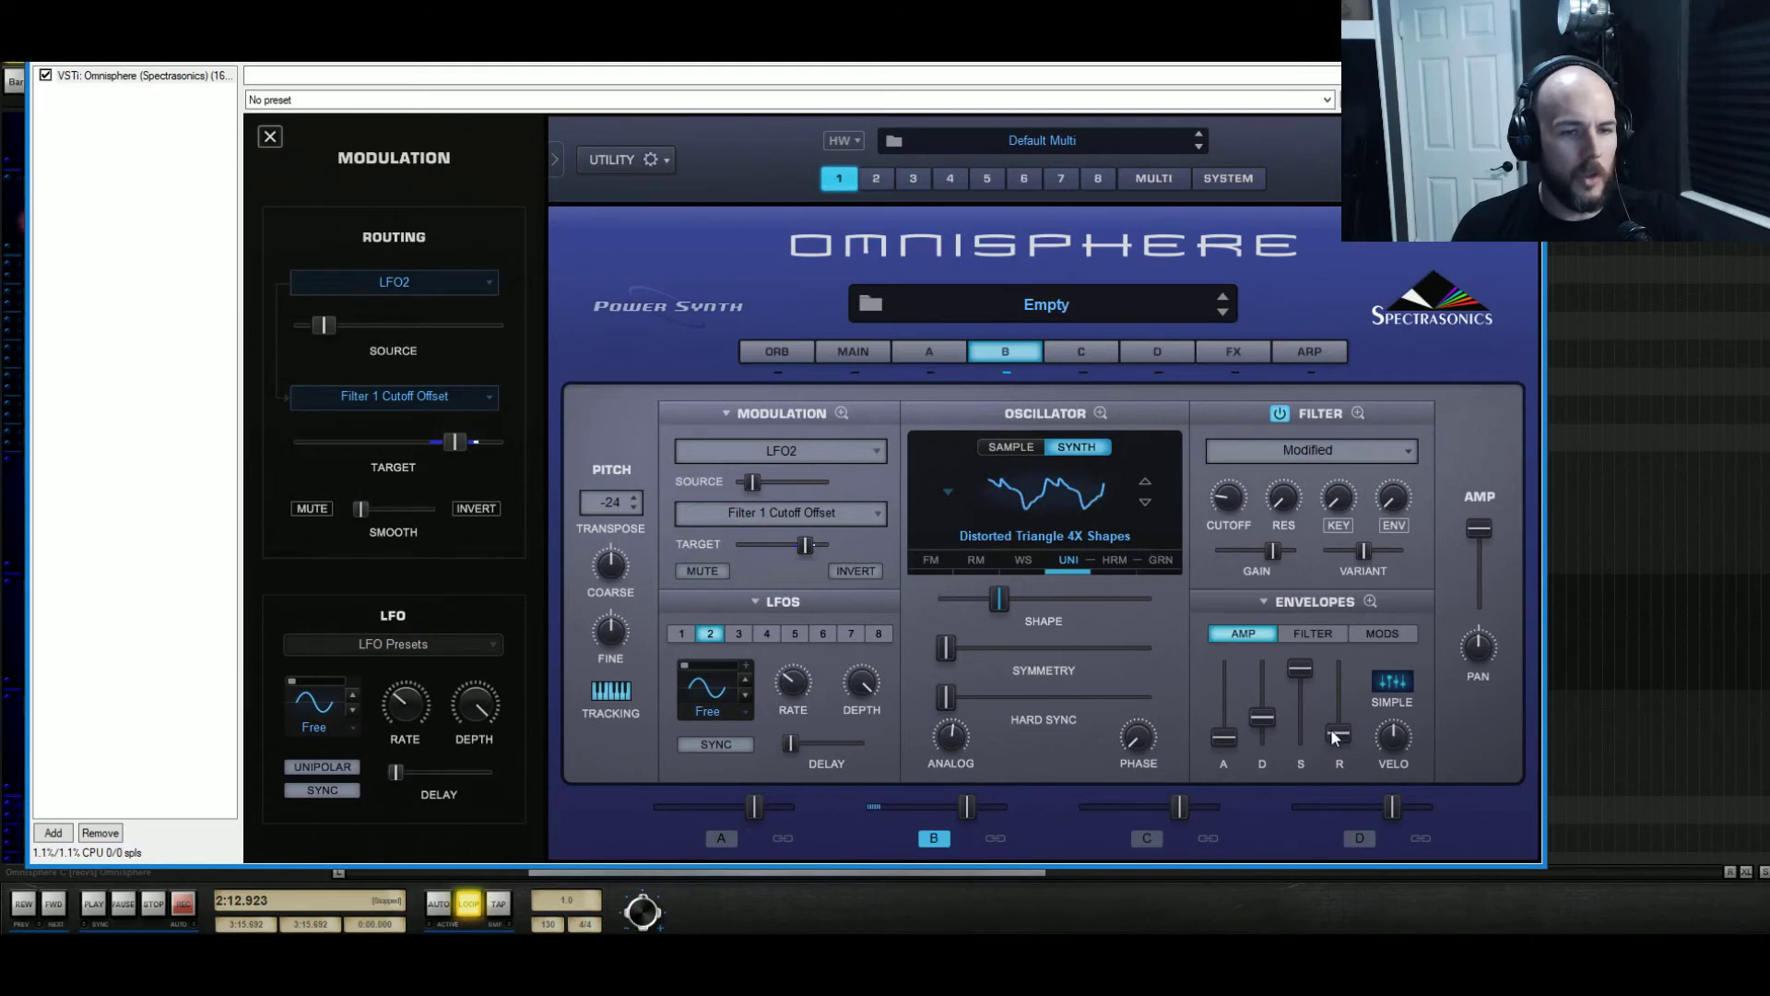
pyautogui.moveTo(1331, 729); pyautogui.dragTo(1354, 706)
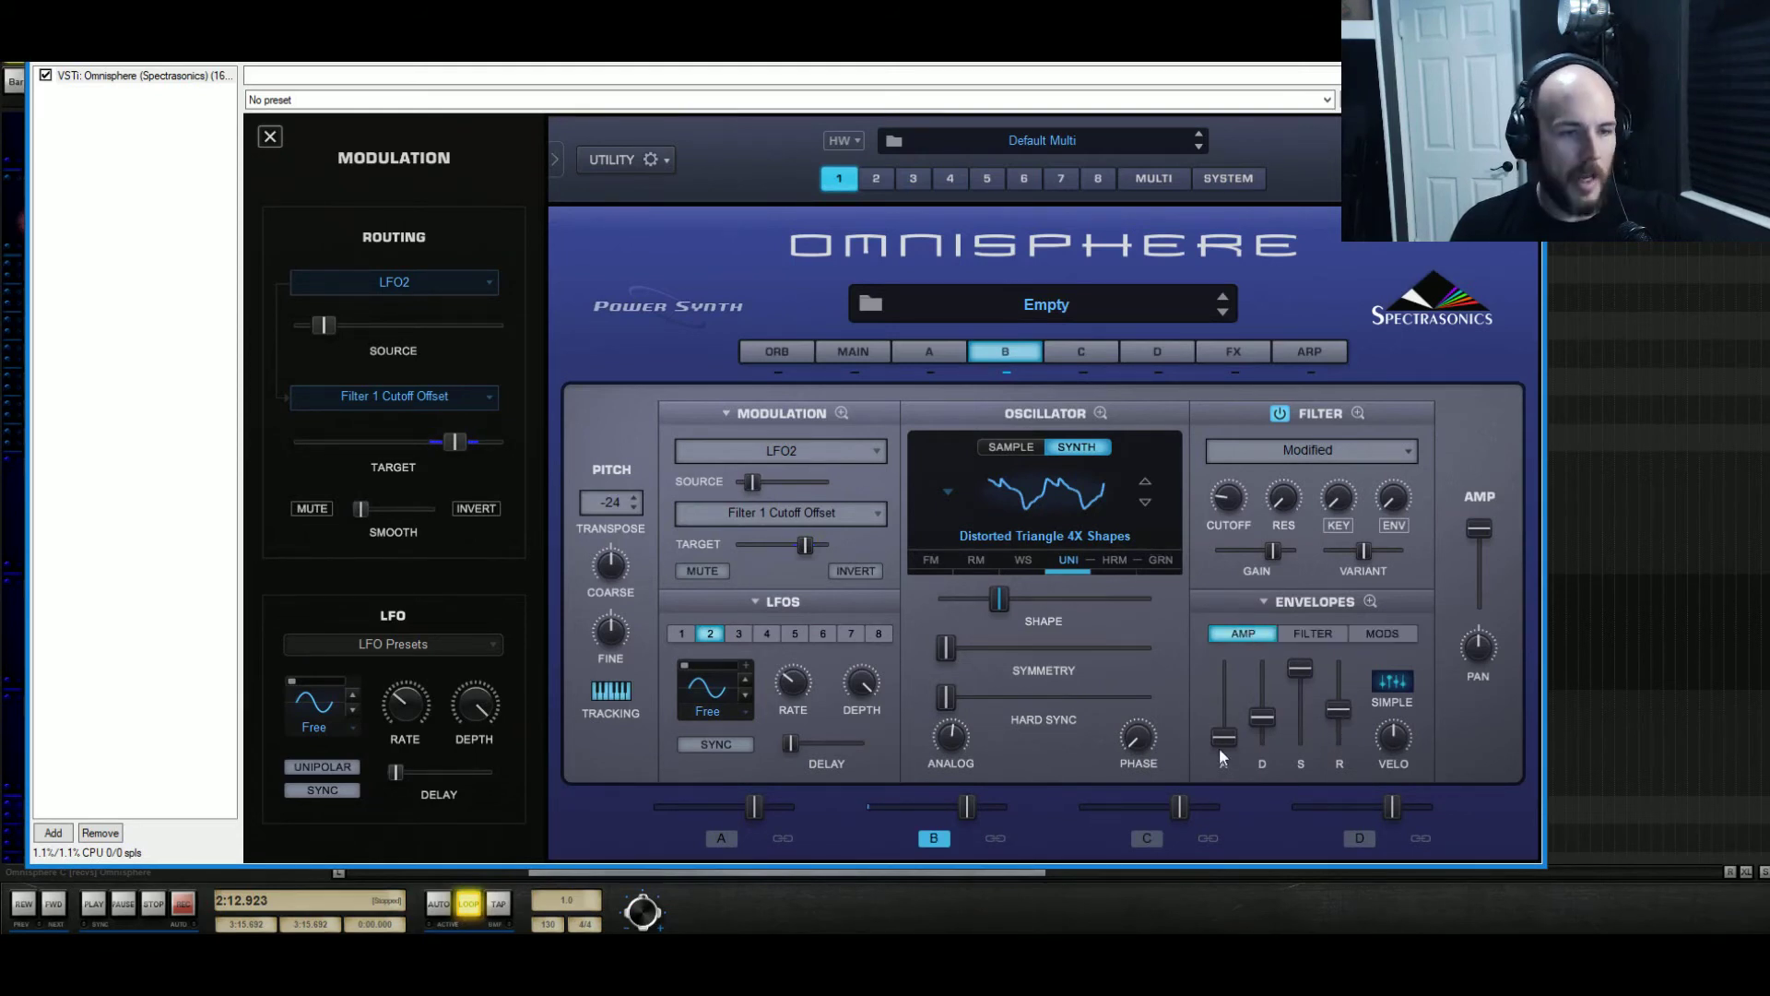
pyautogui.moveTo(1222, 738); pyautogui.dragTo(1241, 710)
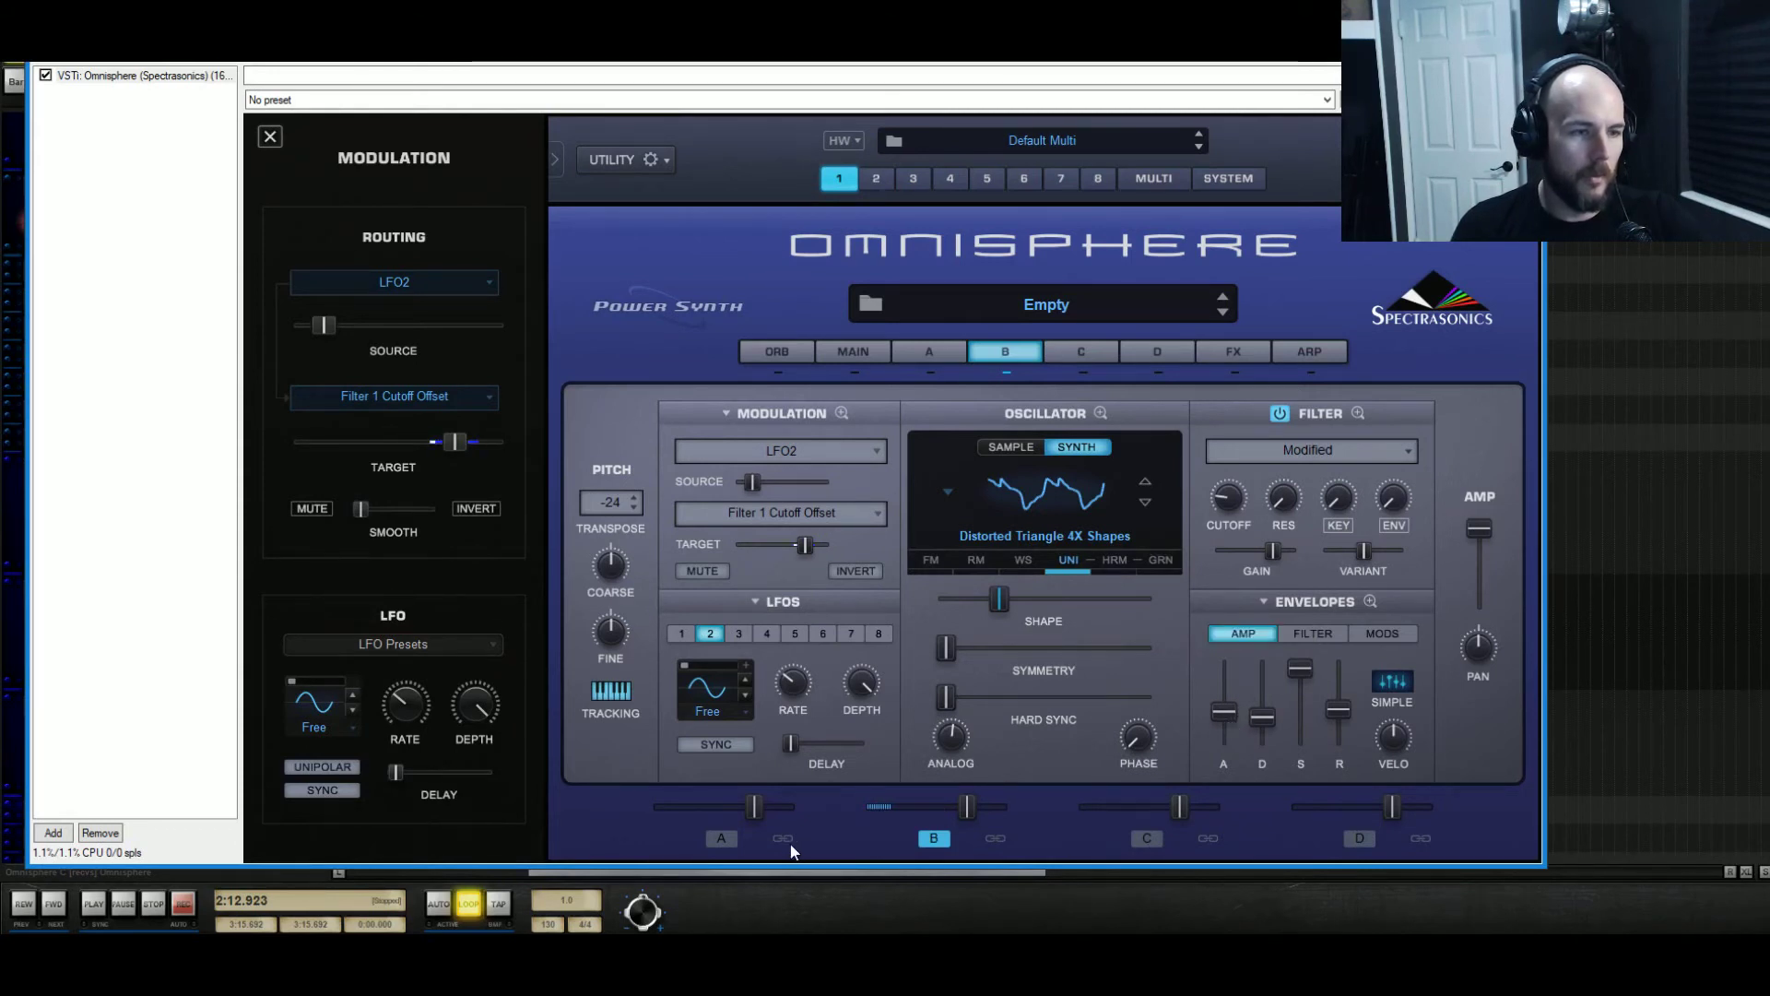
# Enable layer A and lengthen the attack and release of its amp envelope
pyautogui.click(723, 838)
pyautogui.moveTo(1224, 736); pyautogui.dragTo(1249, 694)
pyautogui.moveTo(1339, 735); pyautogui.dragTo(1359, 695)
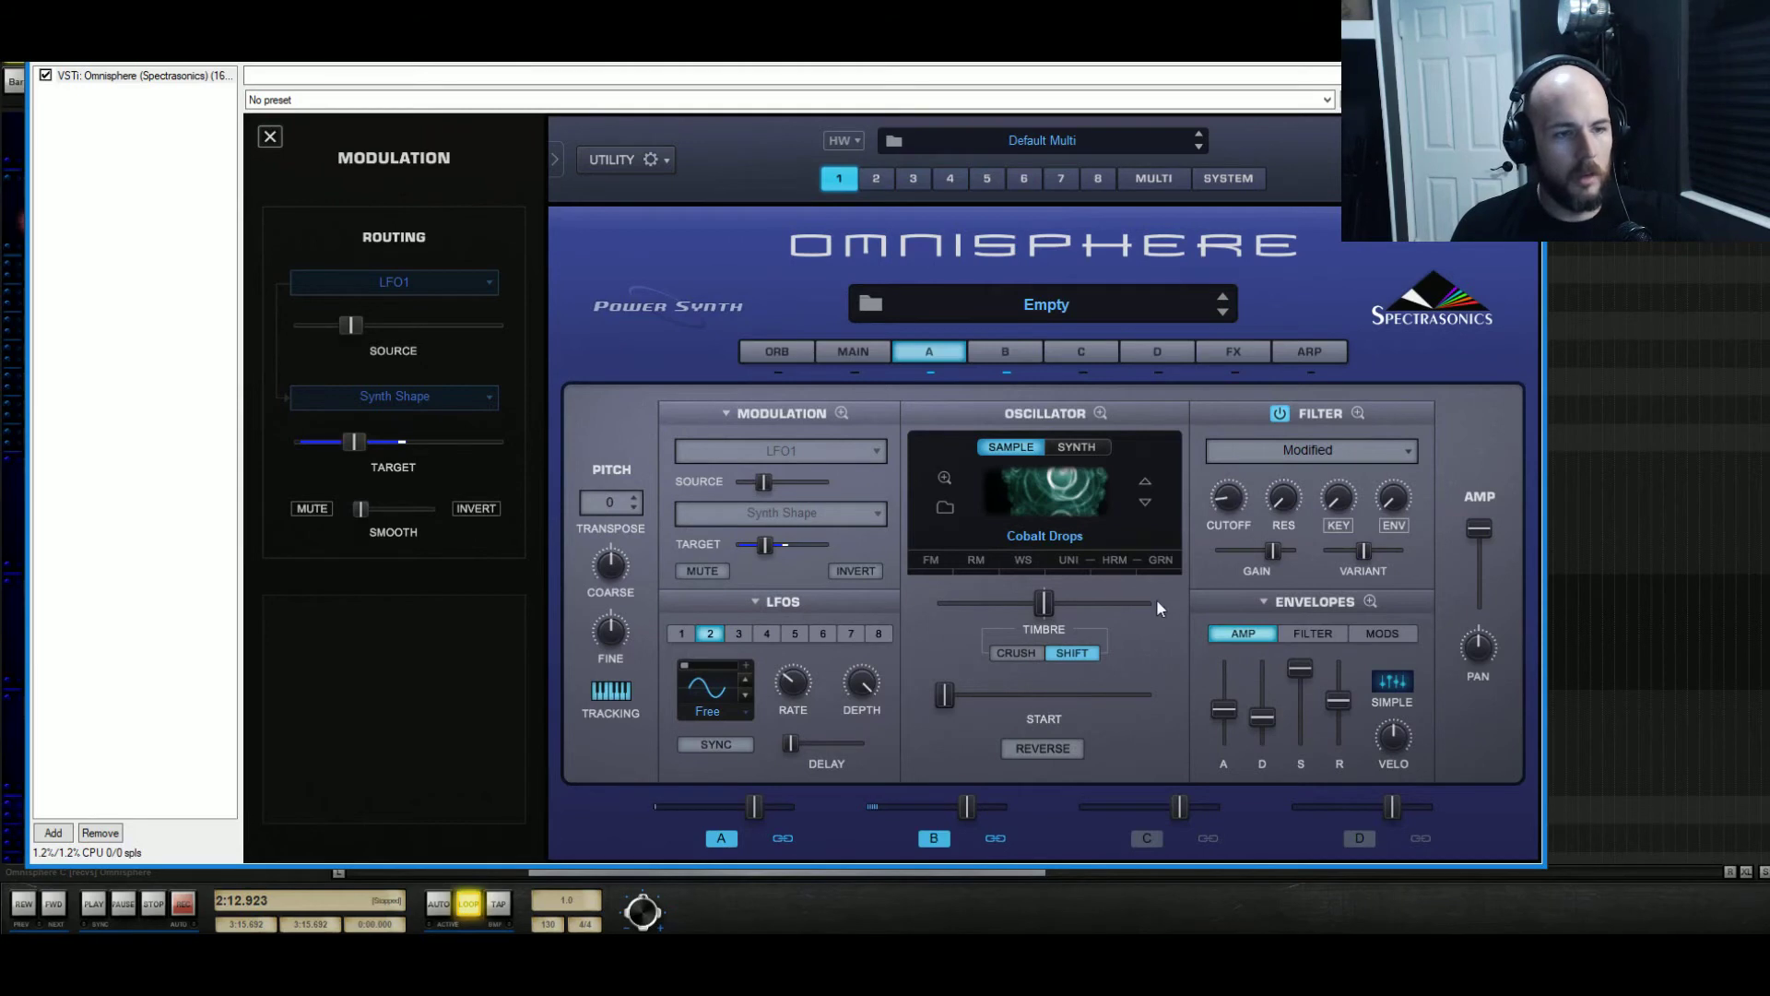
# Balance the layer levels by lowering layer A noticeably and layer B to slightly below -1.81 dB
pyautogui.moveTo(760, 818)
pyautogui.moveTo(726, 808); pyautogui.dragTo(726, 808)
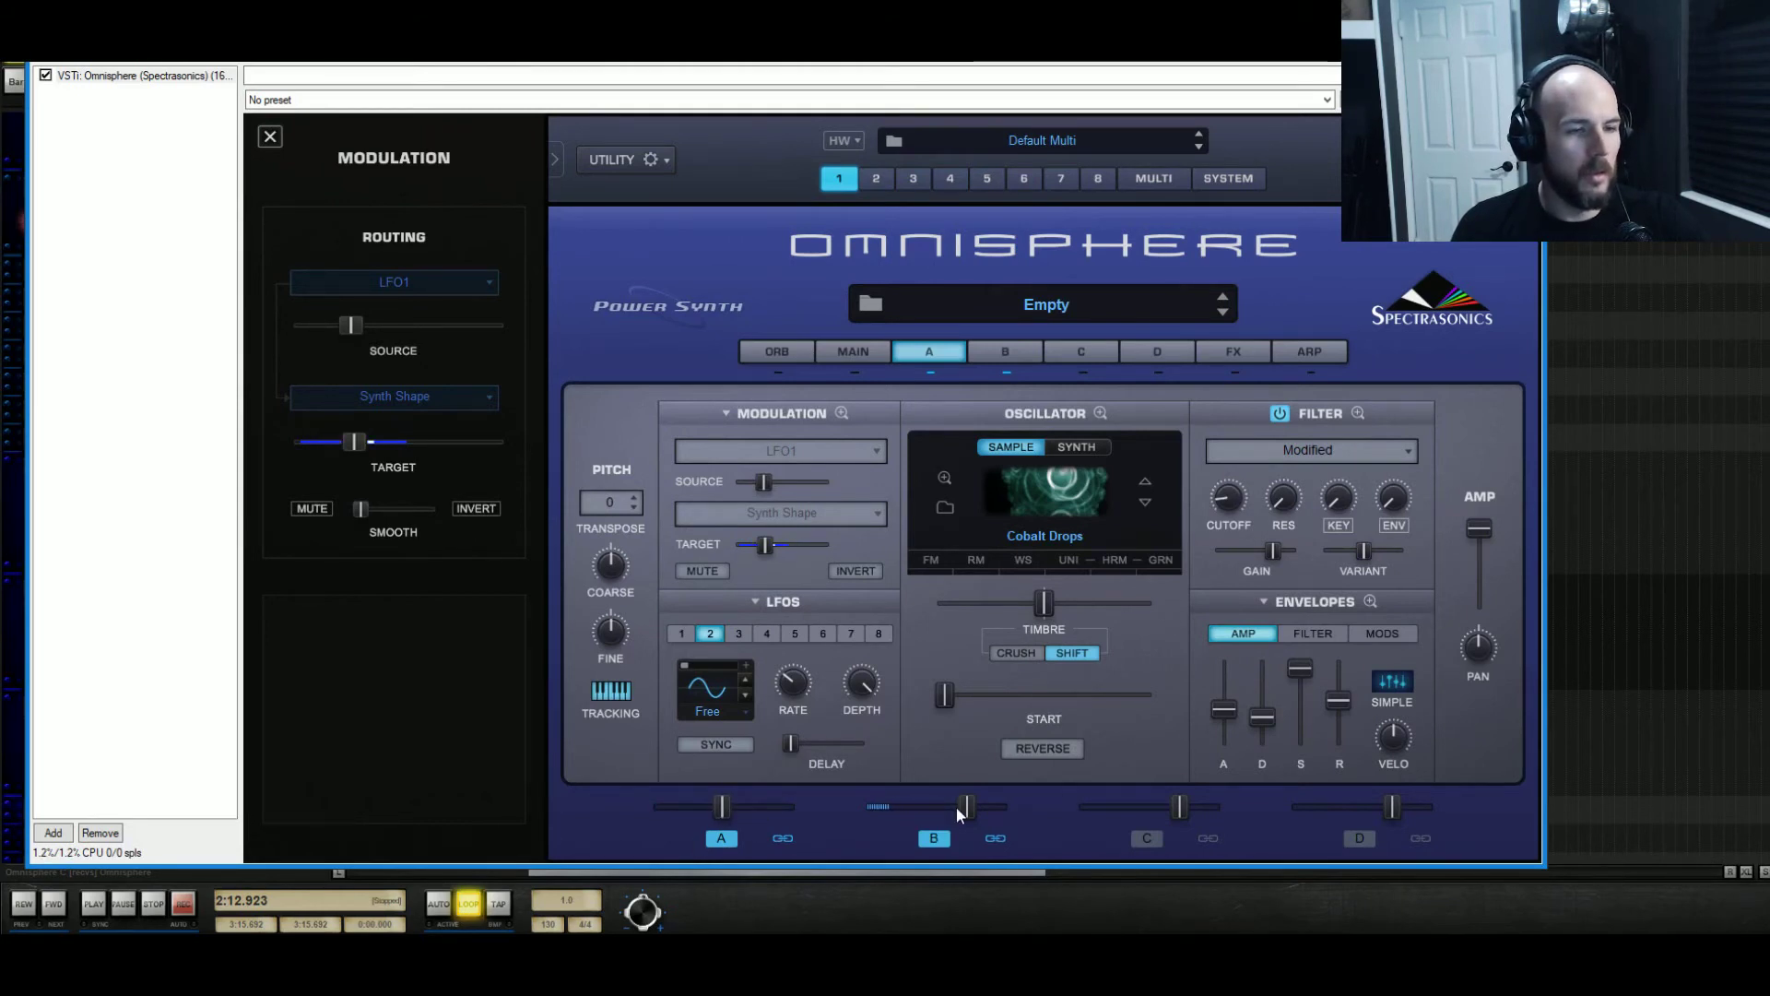
pyautogui.moveTo(967, 810)
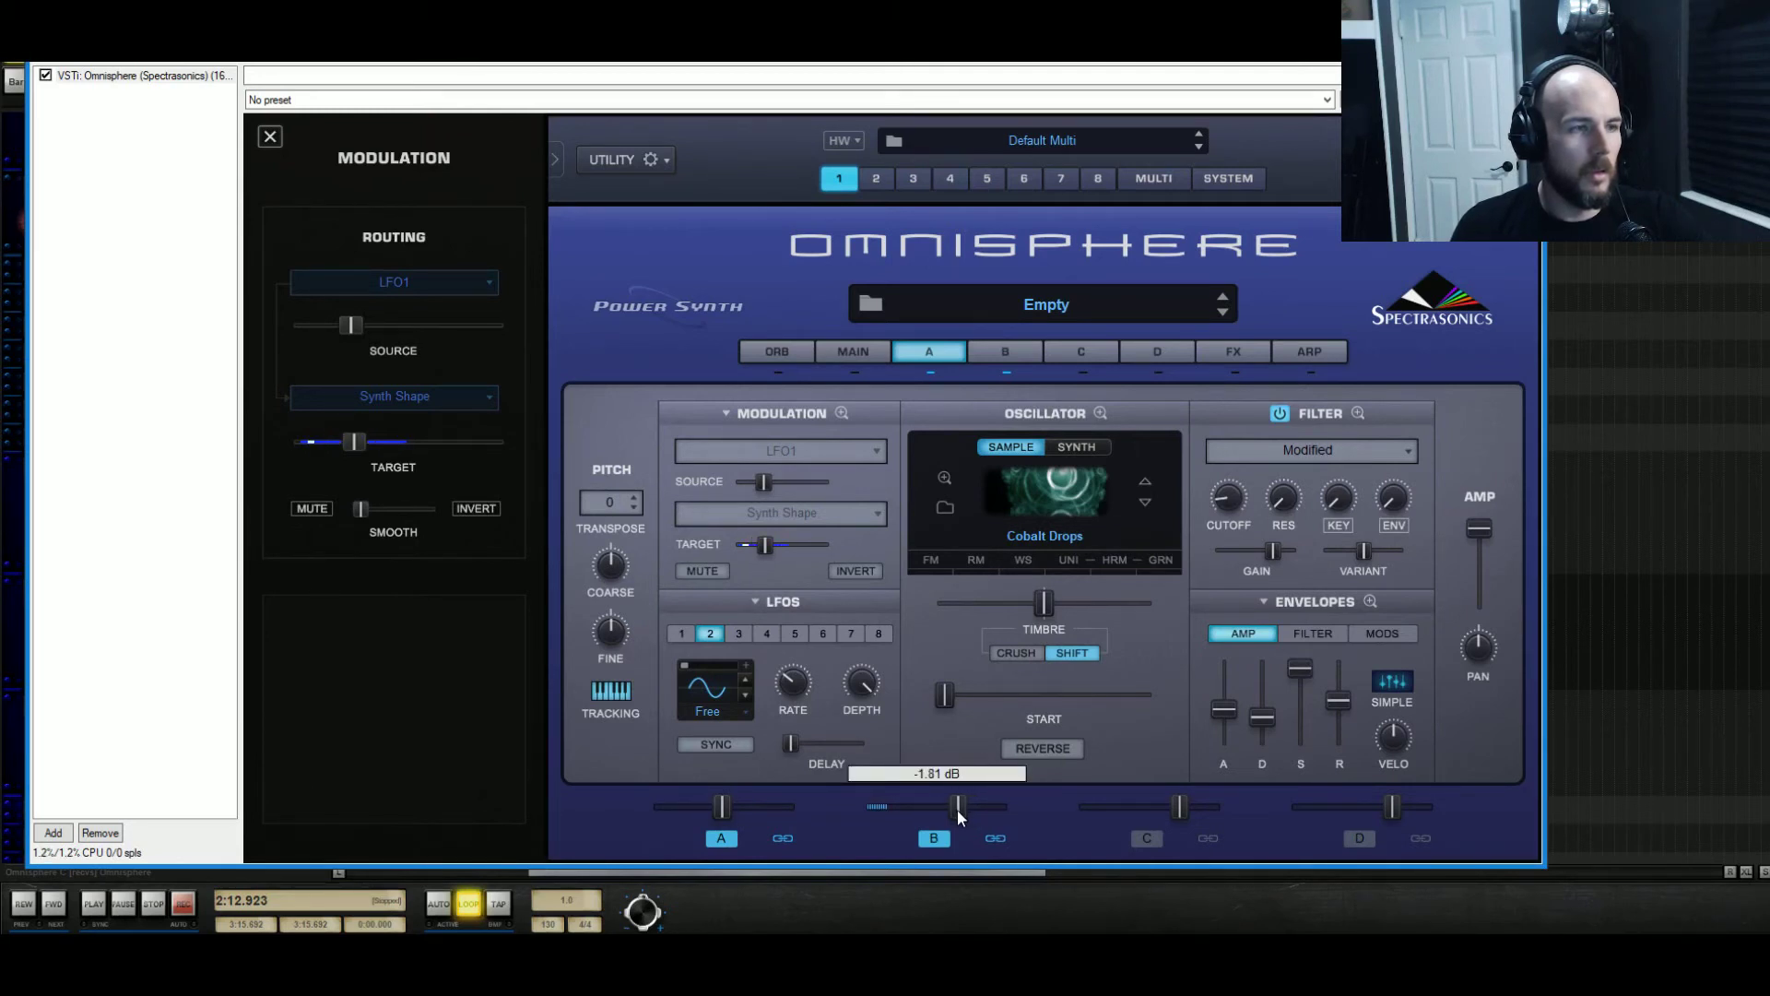
pyautogui.moveTo(957, 810); pyautogui.dragTo(954, 811)
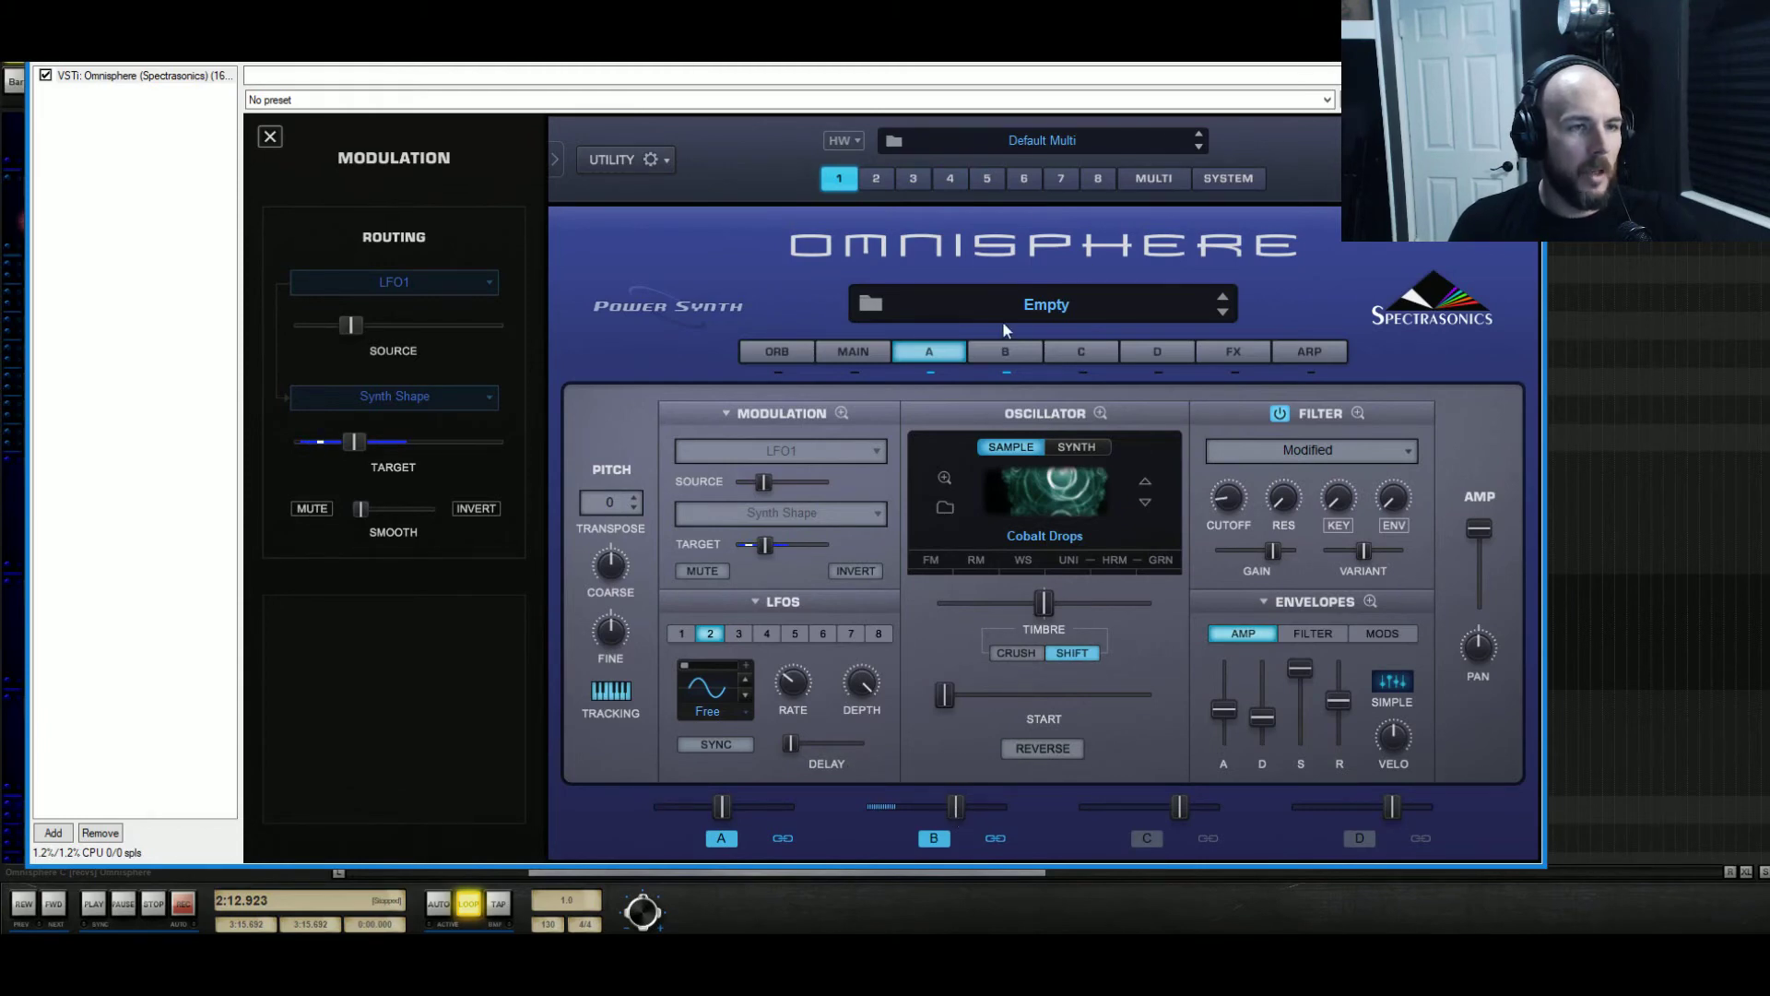
# Insert a Studio EQ2 in layer B's first effect slot, lower its Band 2 high-shelf frequency and raise that band's gain
pyautogui.click(1010, 351)
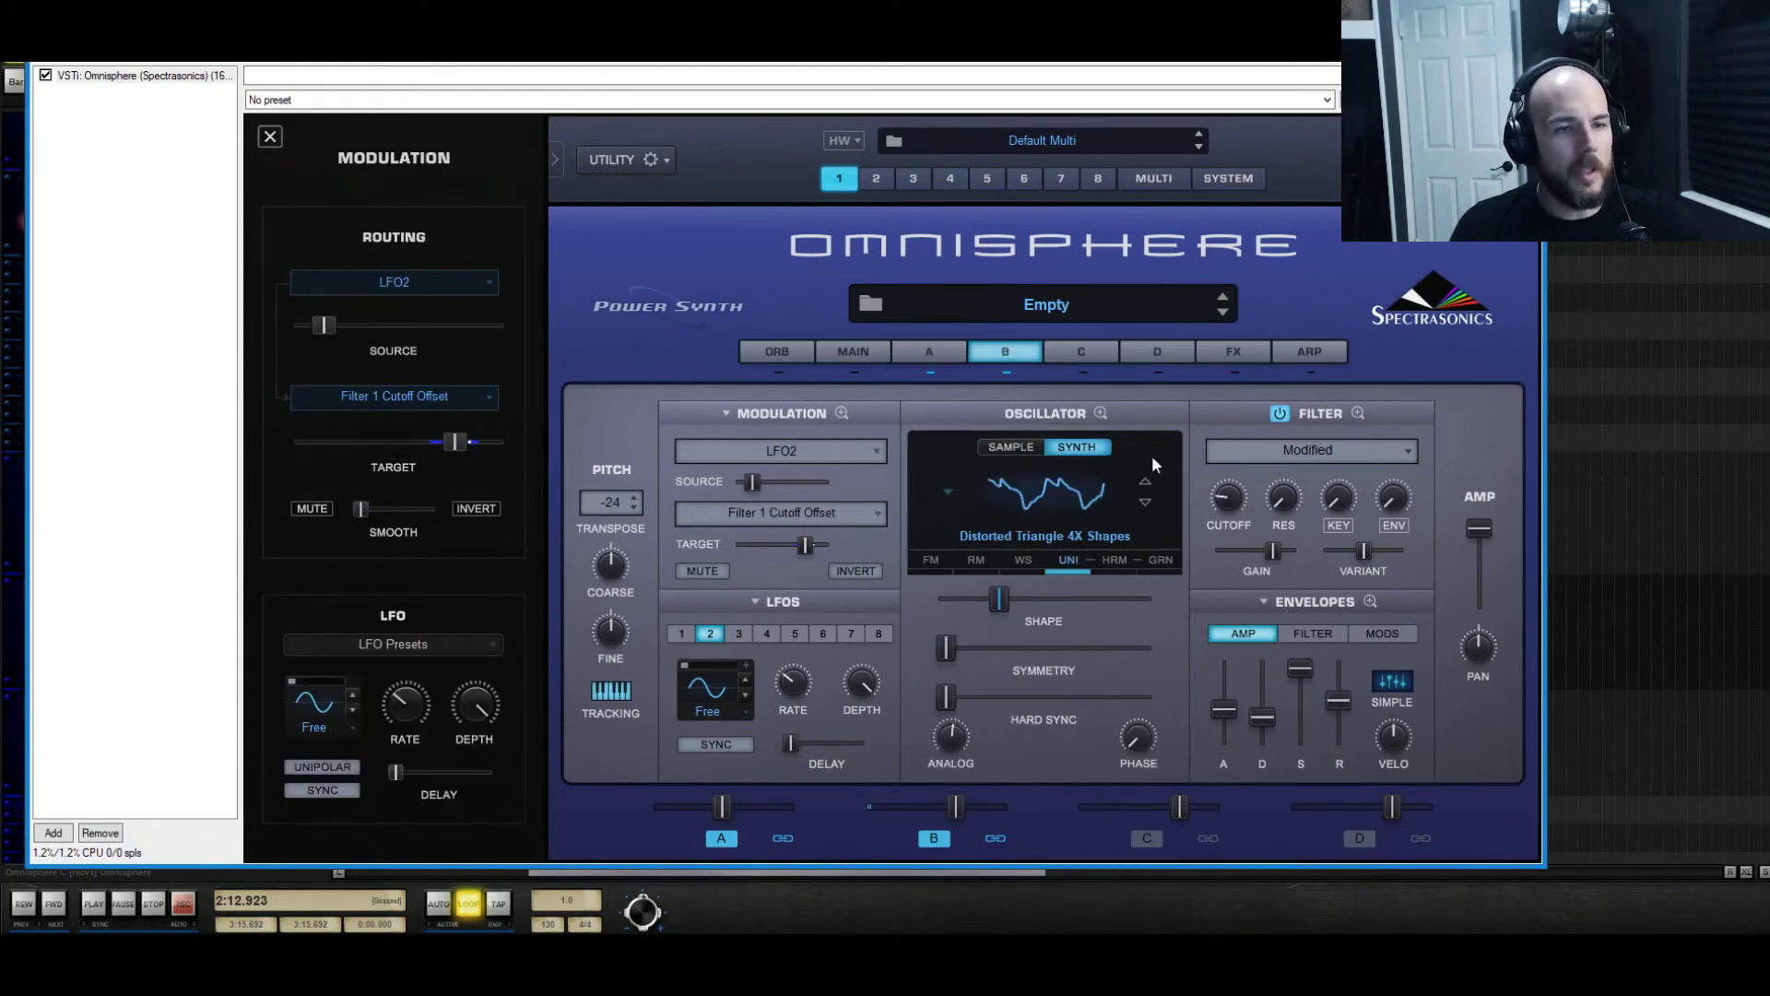
pyautogui.click(1230, 354)
pyautogui.click(1005, 411)
pyautogui.click(728, 480)
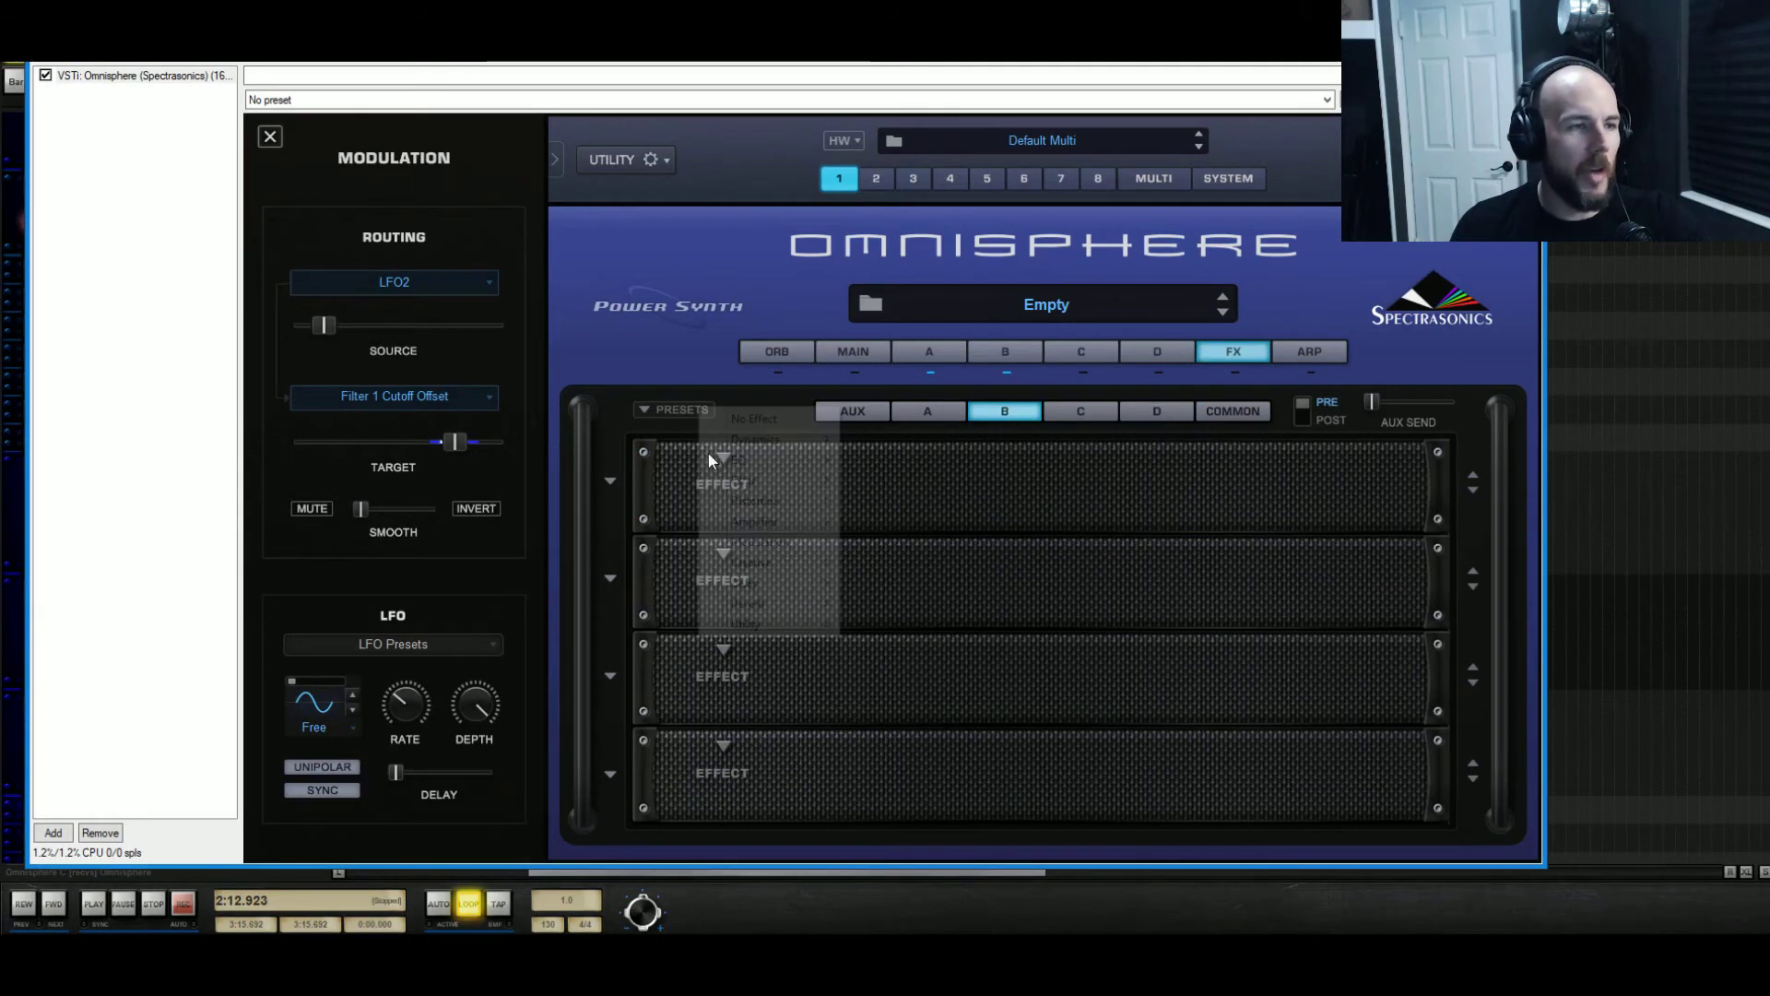
pyautogui.click(945, 461)
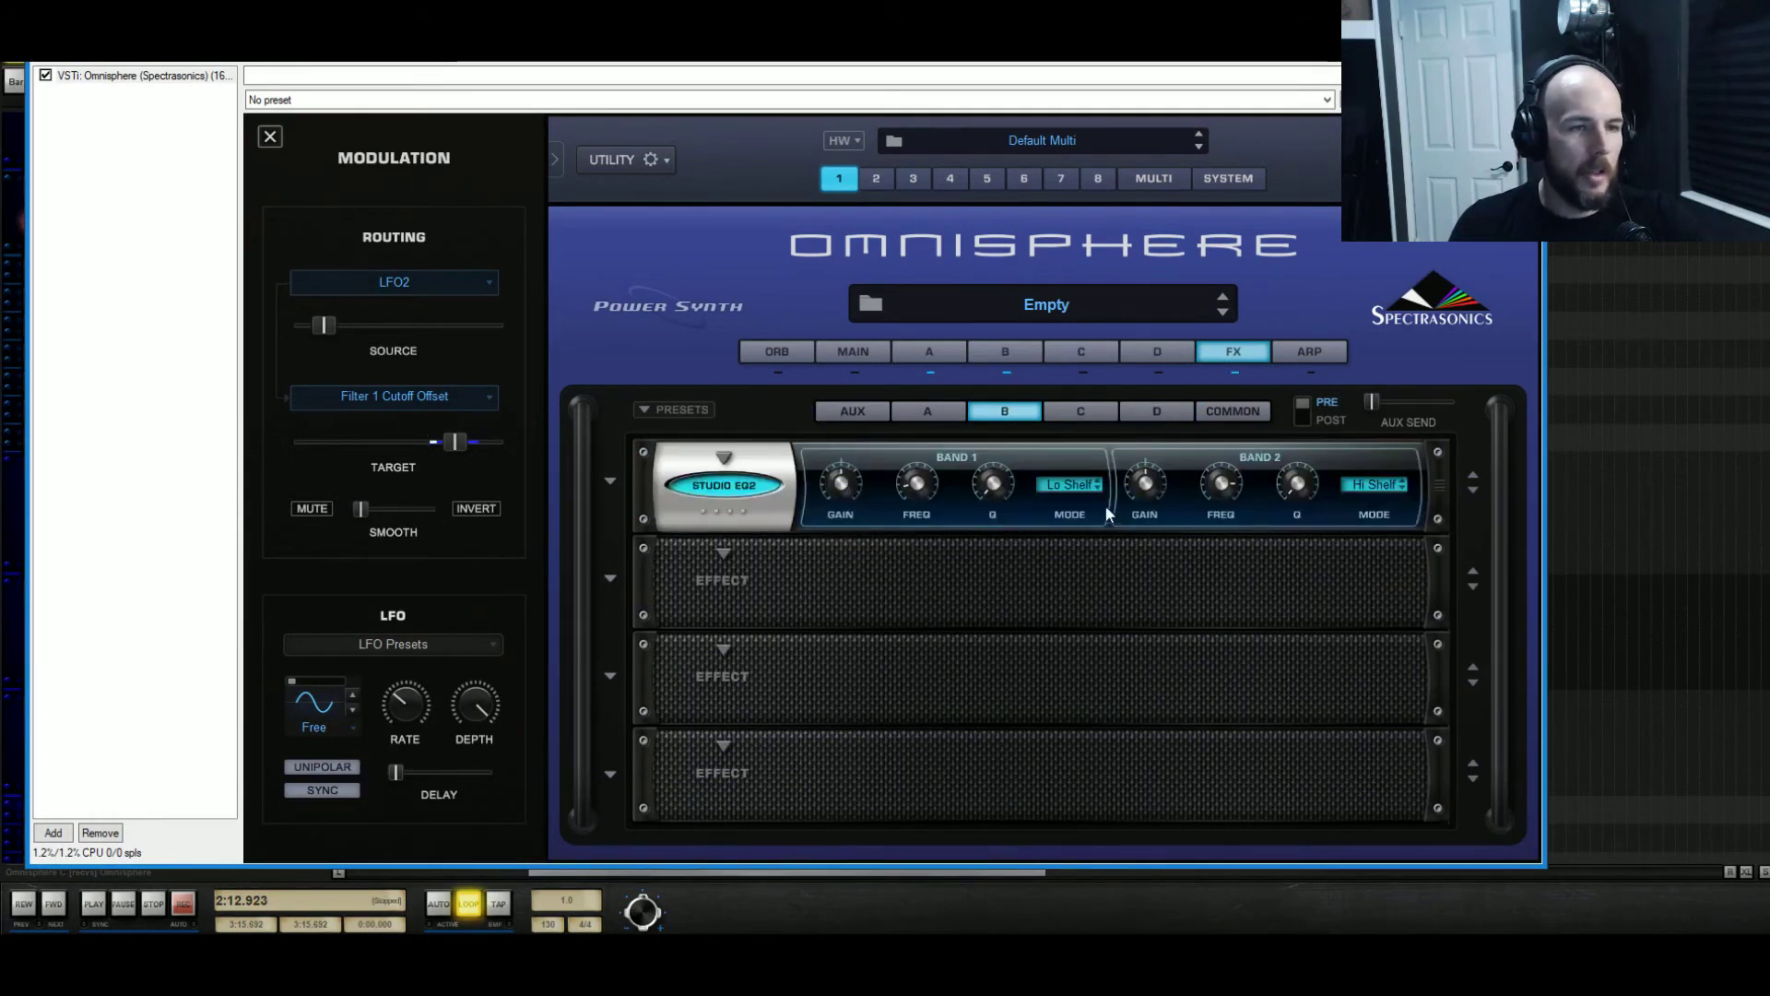
pyautogui.moveTo(1221, 483); pyautogui.dragTo(1224, 559)
pyautogui.moveTo(1143, 477); pyautogui.dragTo(1173, 447)
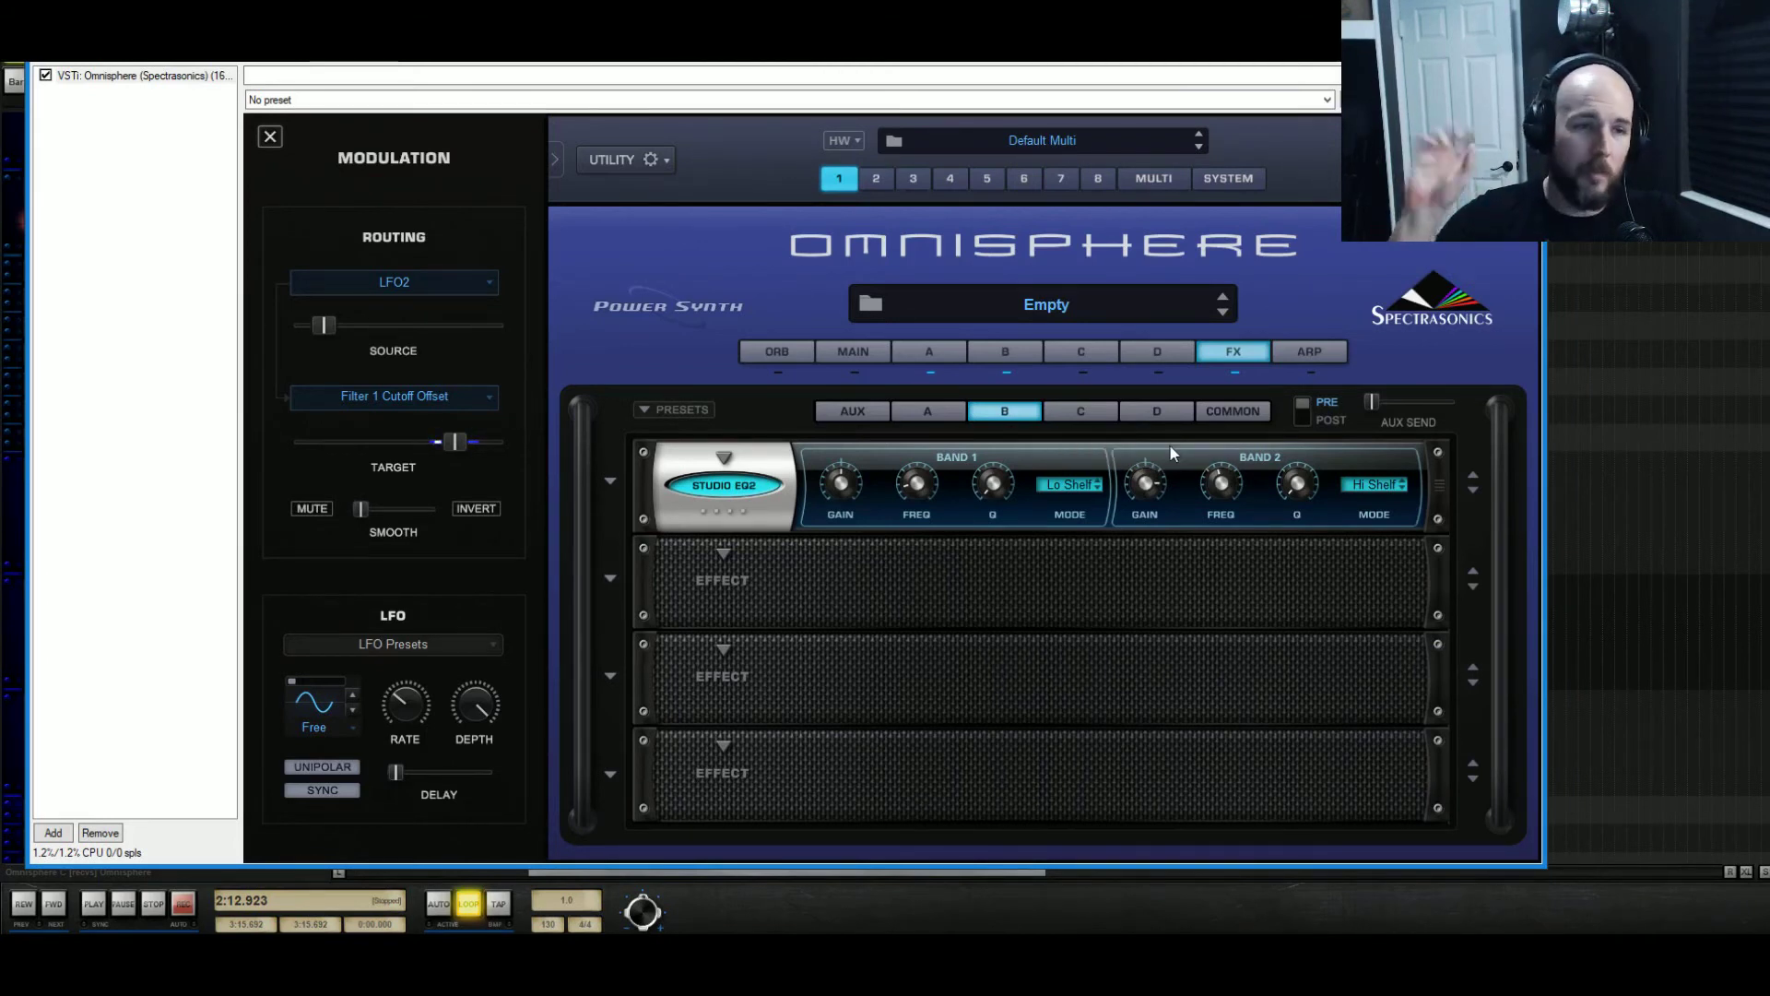
pyautogui.moveTo(1224, 486); pyautogui.dragTo(1214, 496)
# Reduce layer B's level further and slightly shorten the attack of layer A's amp envelope
pyautogui.click(952, 356)
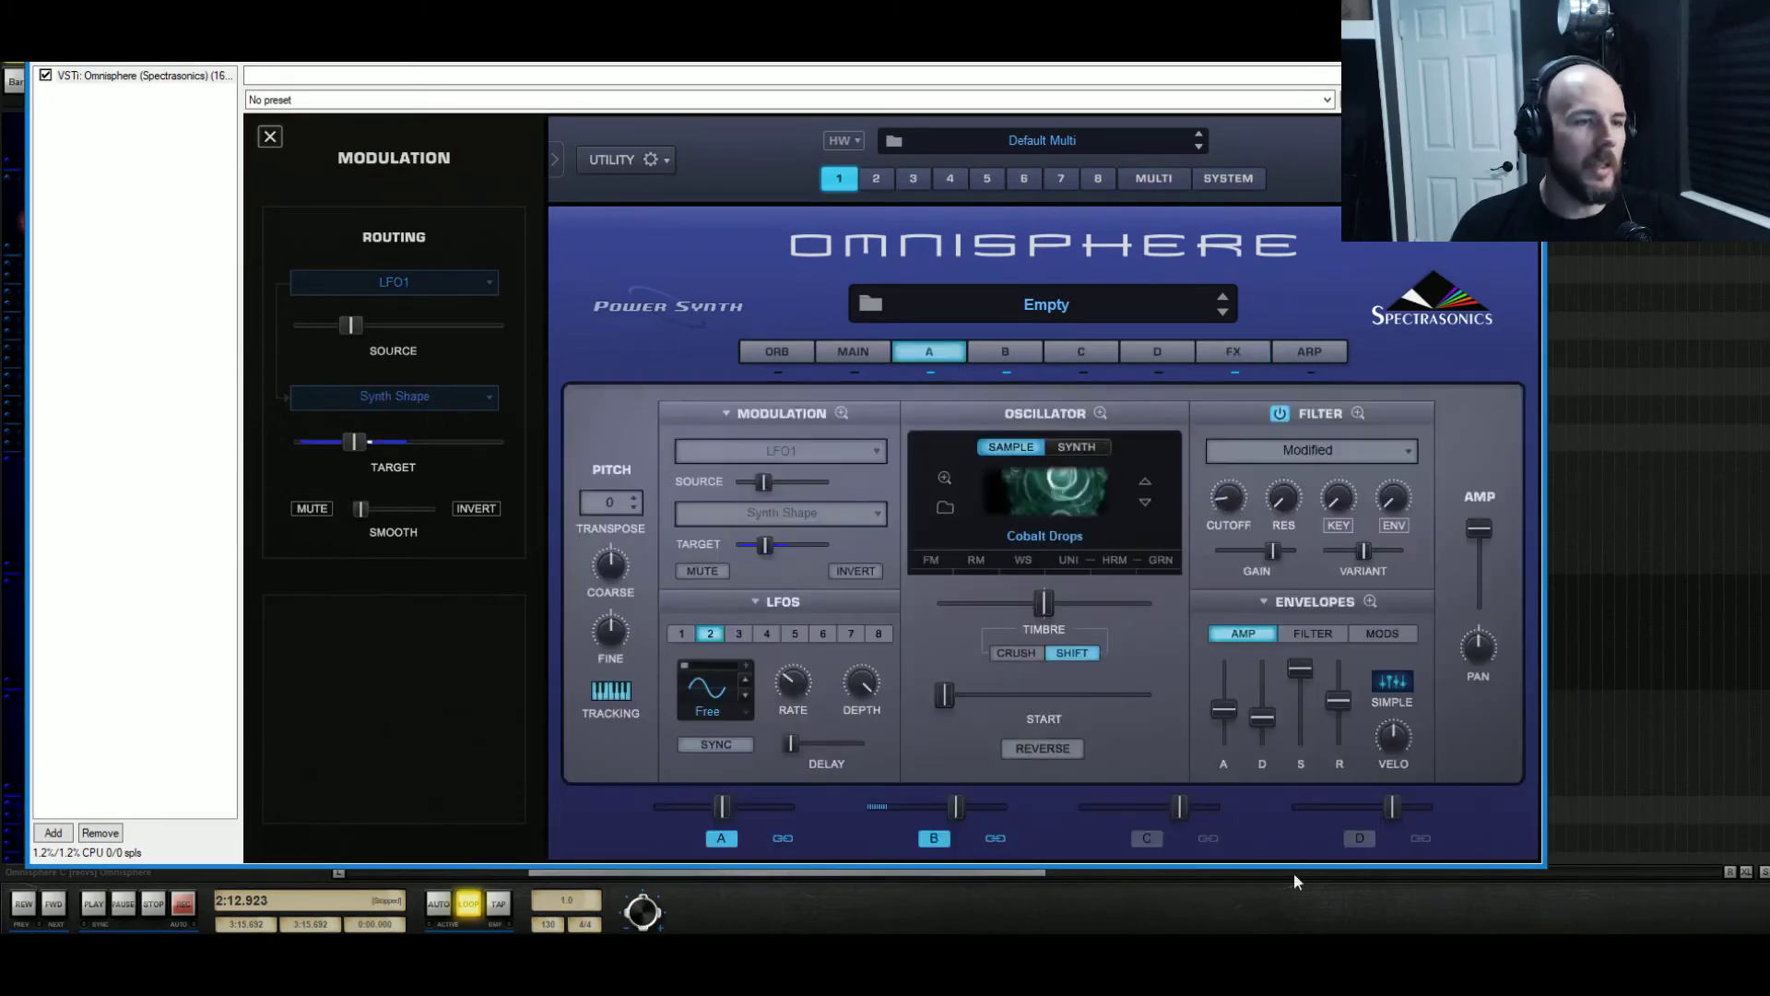
pyautogui.moveTo(955, 810); pyautogui.dragTo(939, 810)
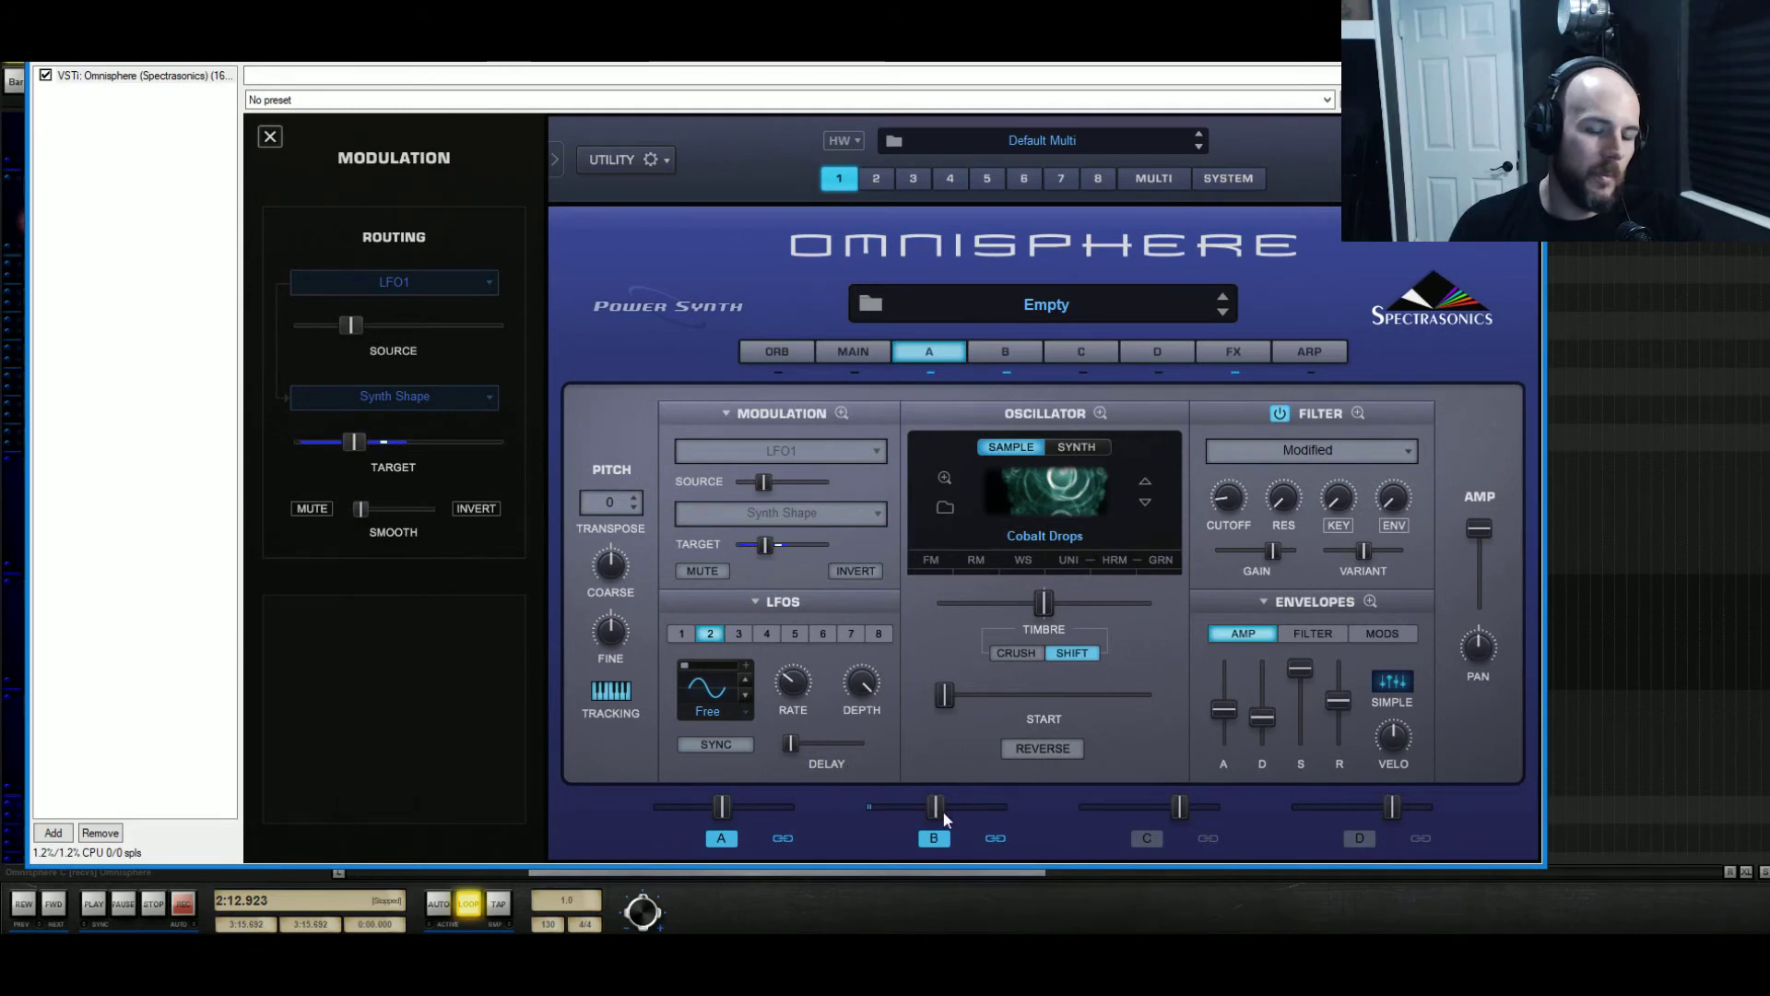
pyautogui.moveTo(1226, 719); pyautogui.dragTo(1230, 725)
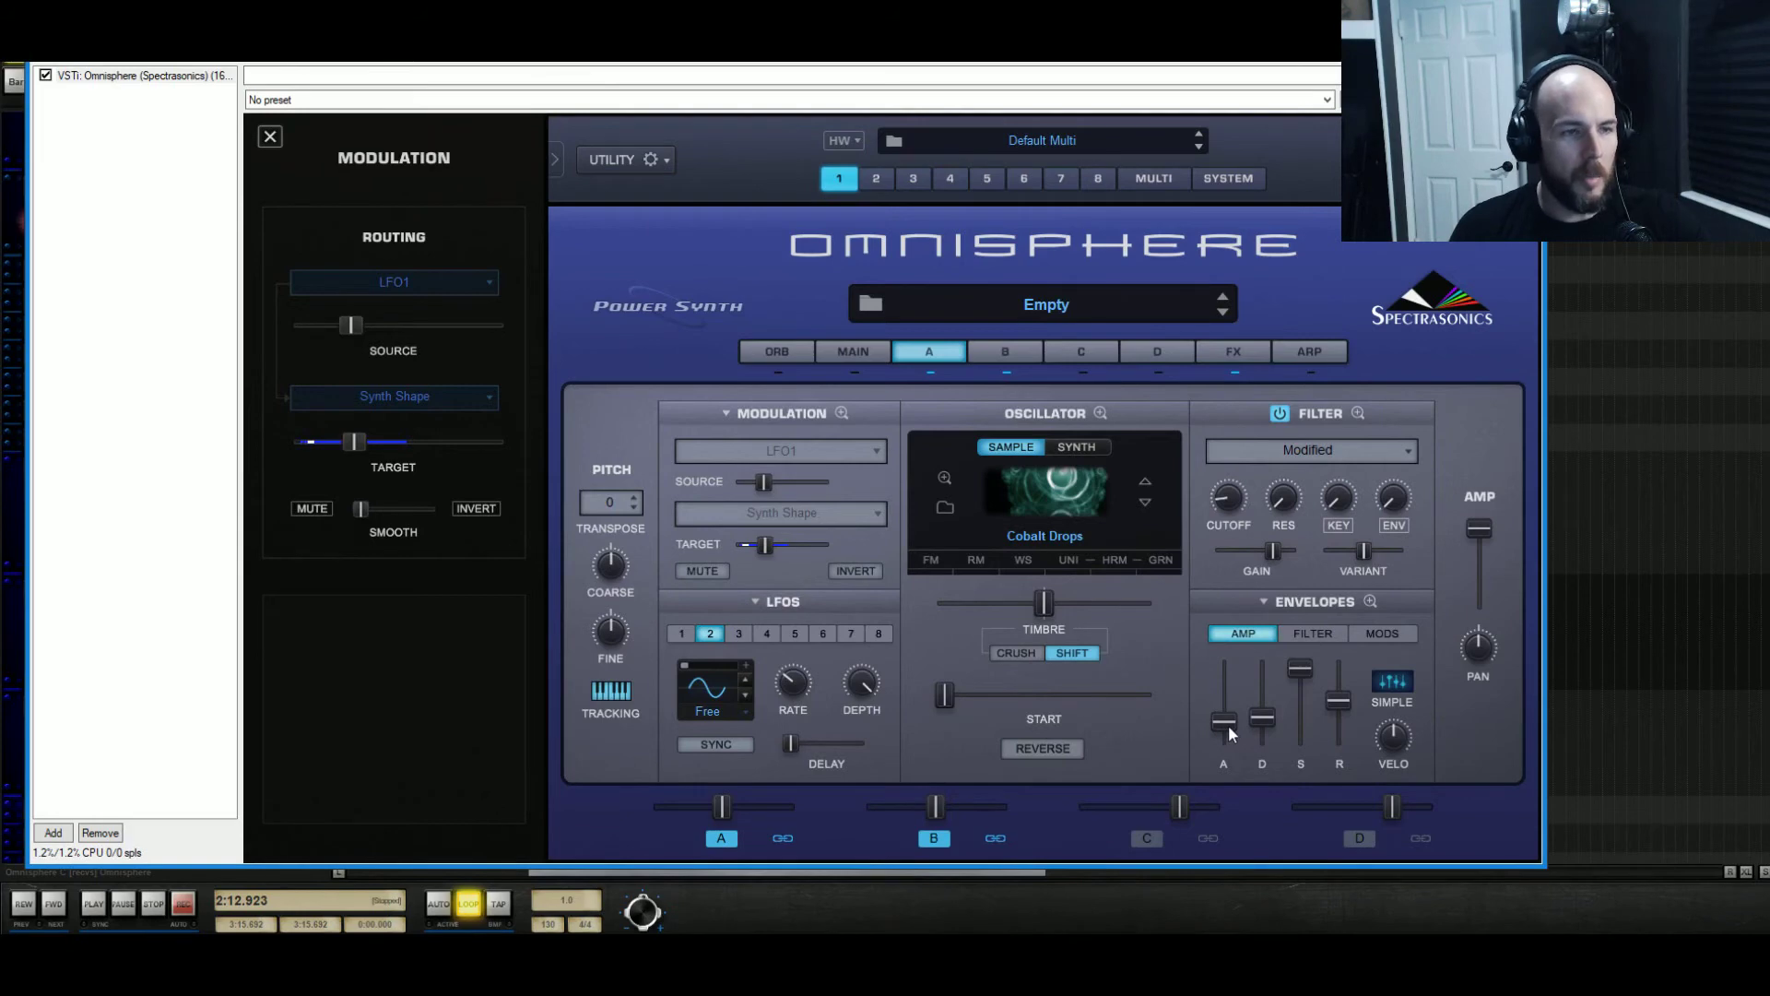
# Create a MIDI item from bar 73 to bar 81 on the Omnisphere MIDI 1 track and open it for note editing
pyautogui.press('Escape')
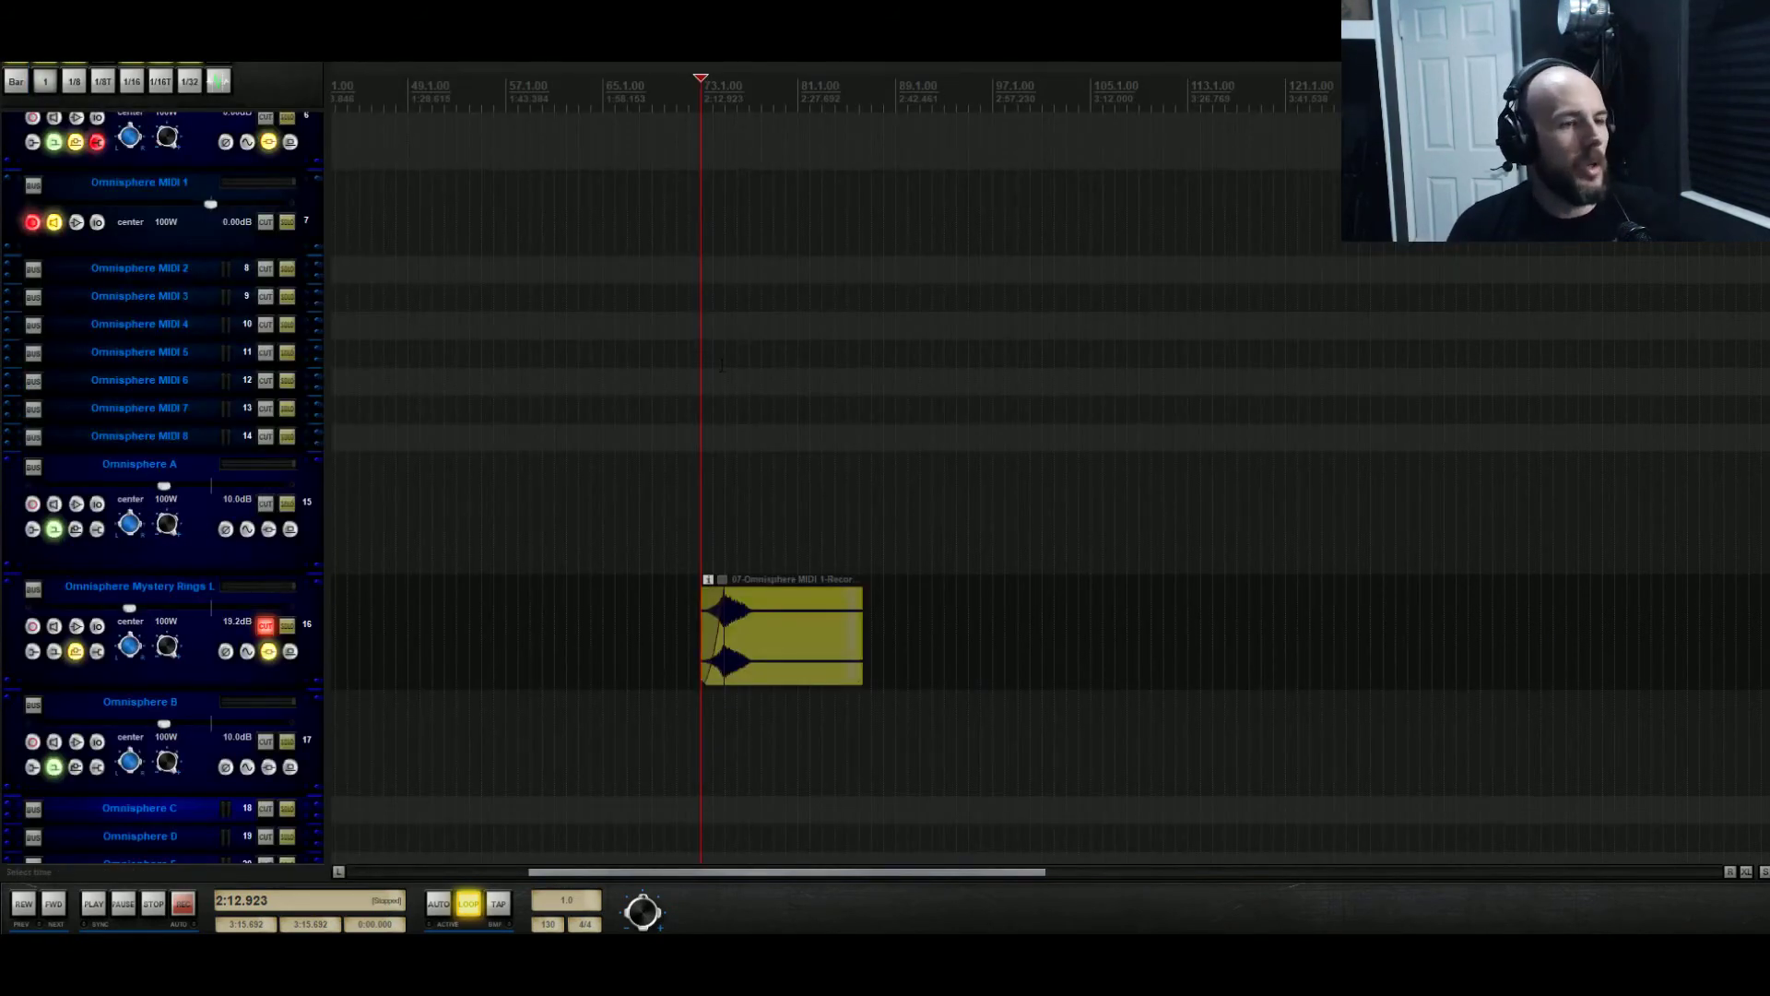
pyautogui.scroll(3, 722, 364)
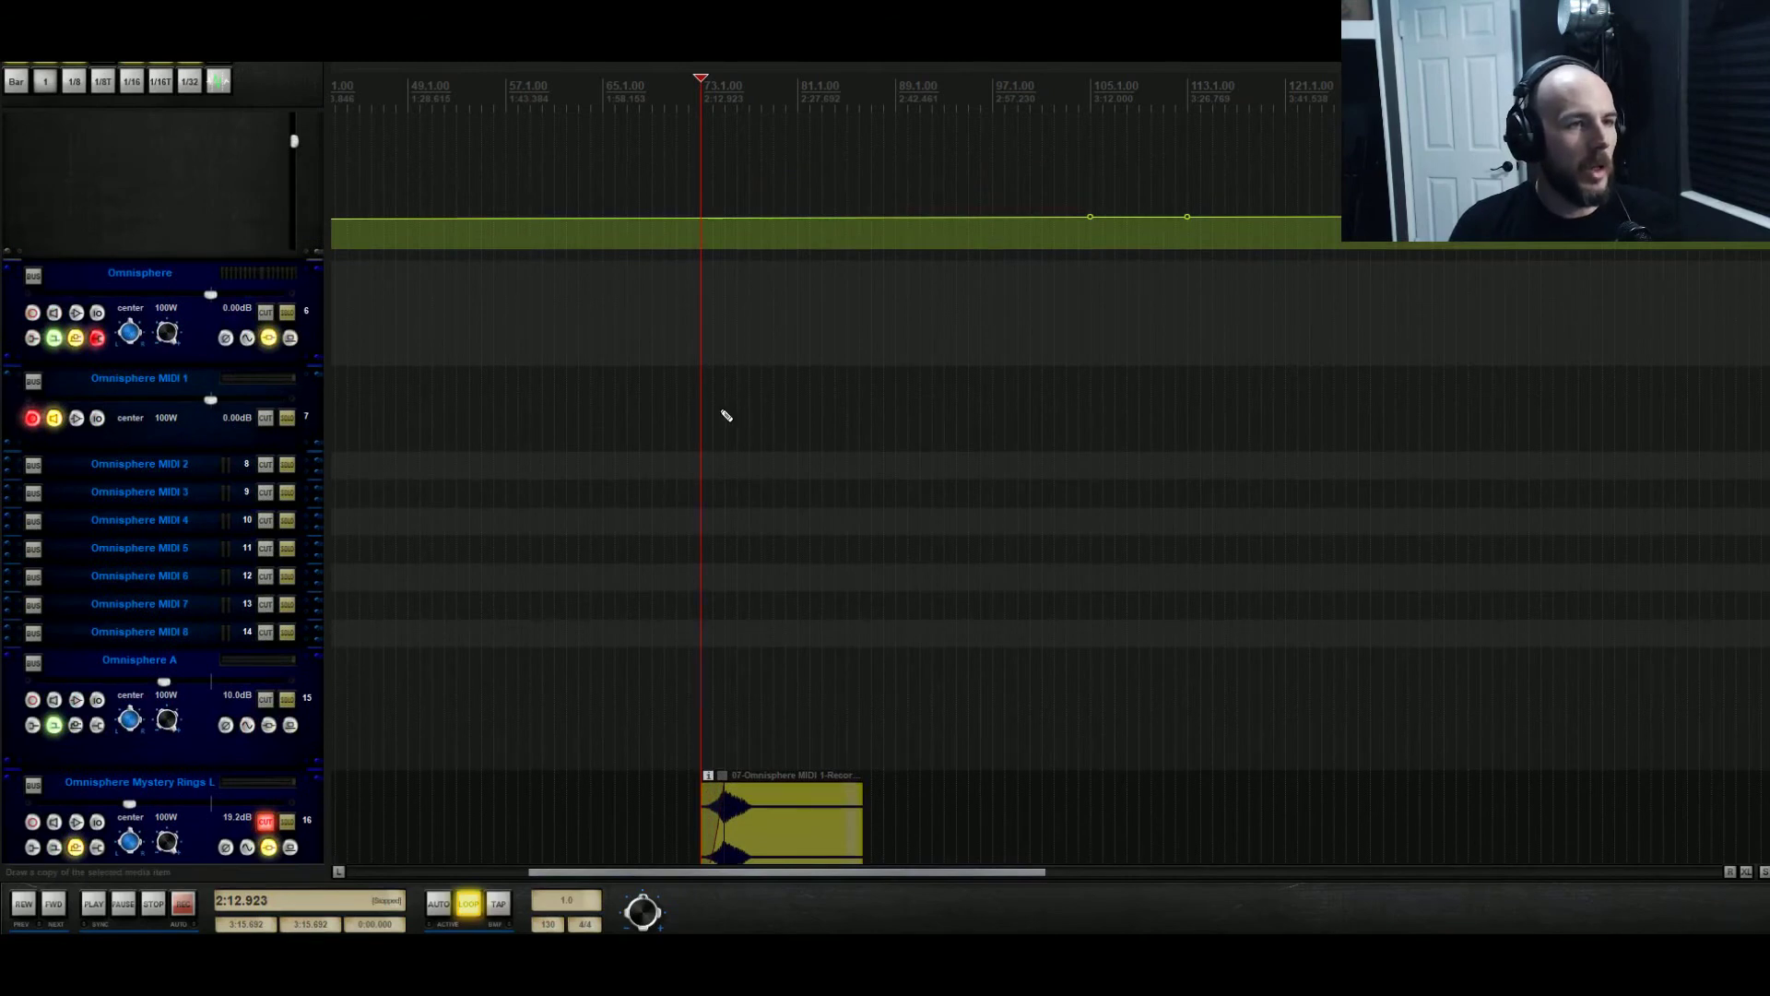
pyautogui.moveTo(727, 416)
pyautogui.mouseDown()
pyautogui.moveTo(803, 399)
pyautogui.moveTo(925, 510)
pyautogui.mouseUp()
pyautogui.hotkey('ctrl', 'z')
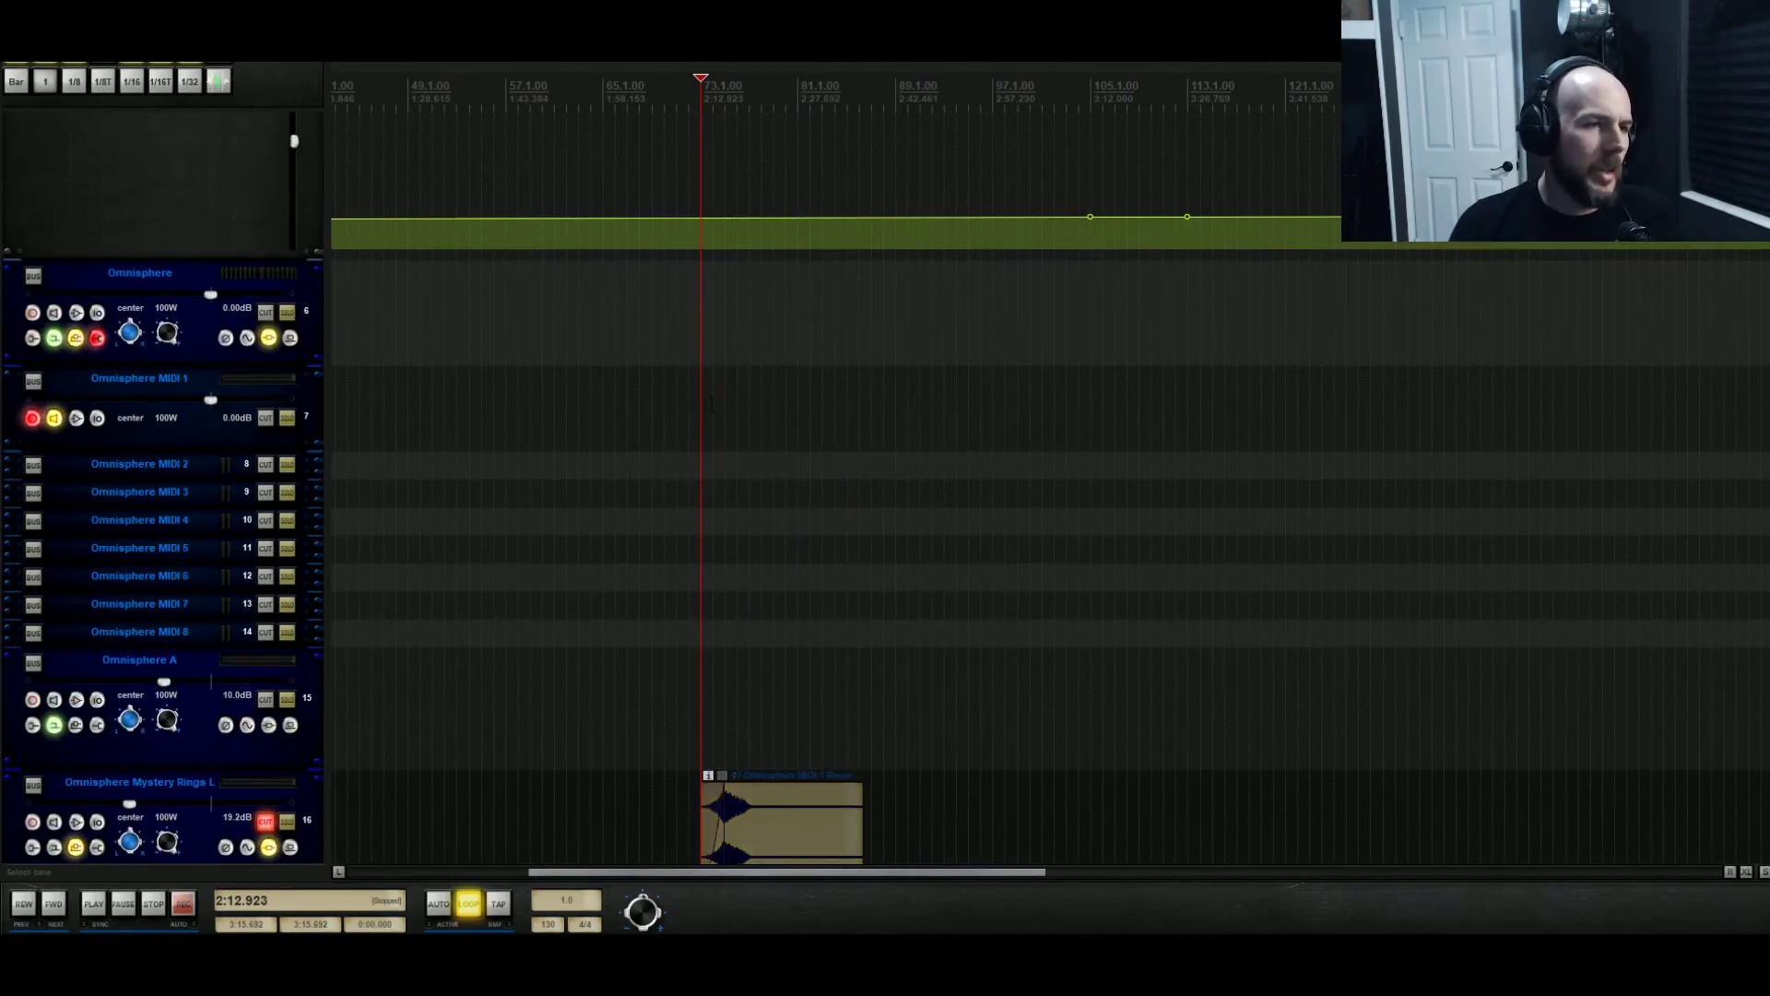
pyautogui.moveTo(710, 405); pyautogui.dragTo(805, 418)
pyautogui.doubleClick(708, 434)
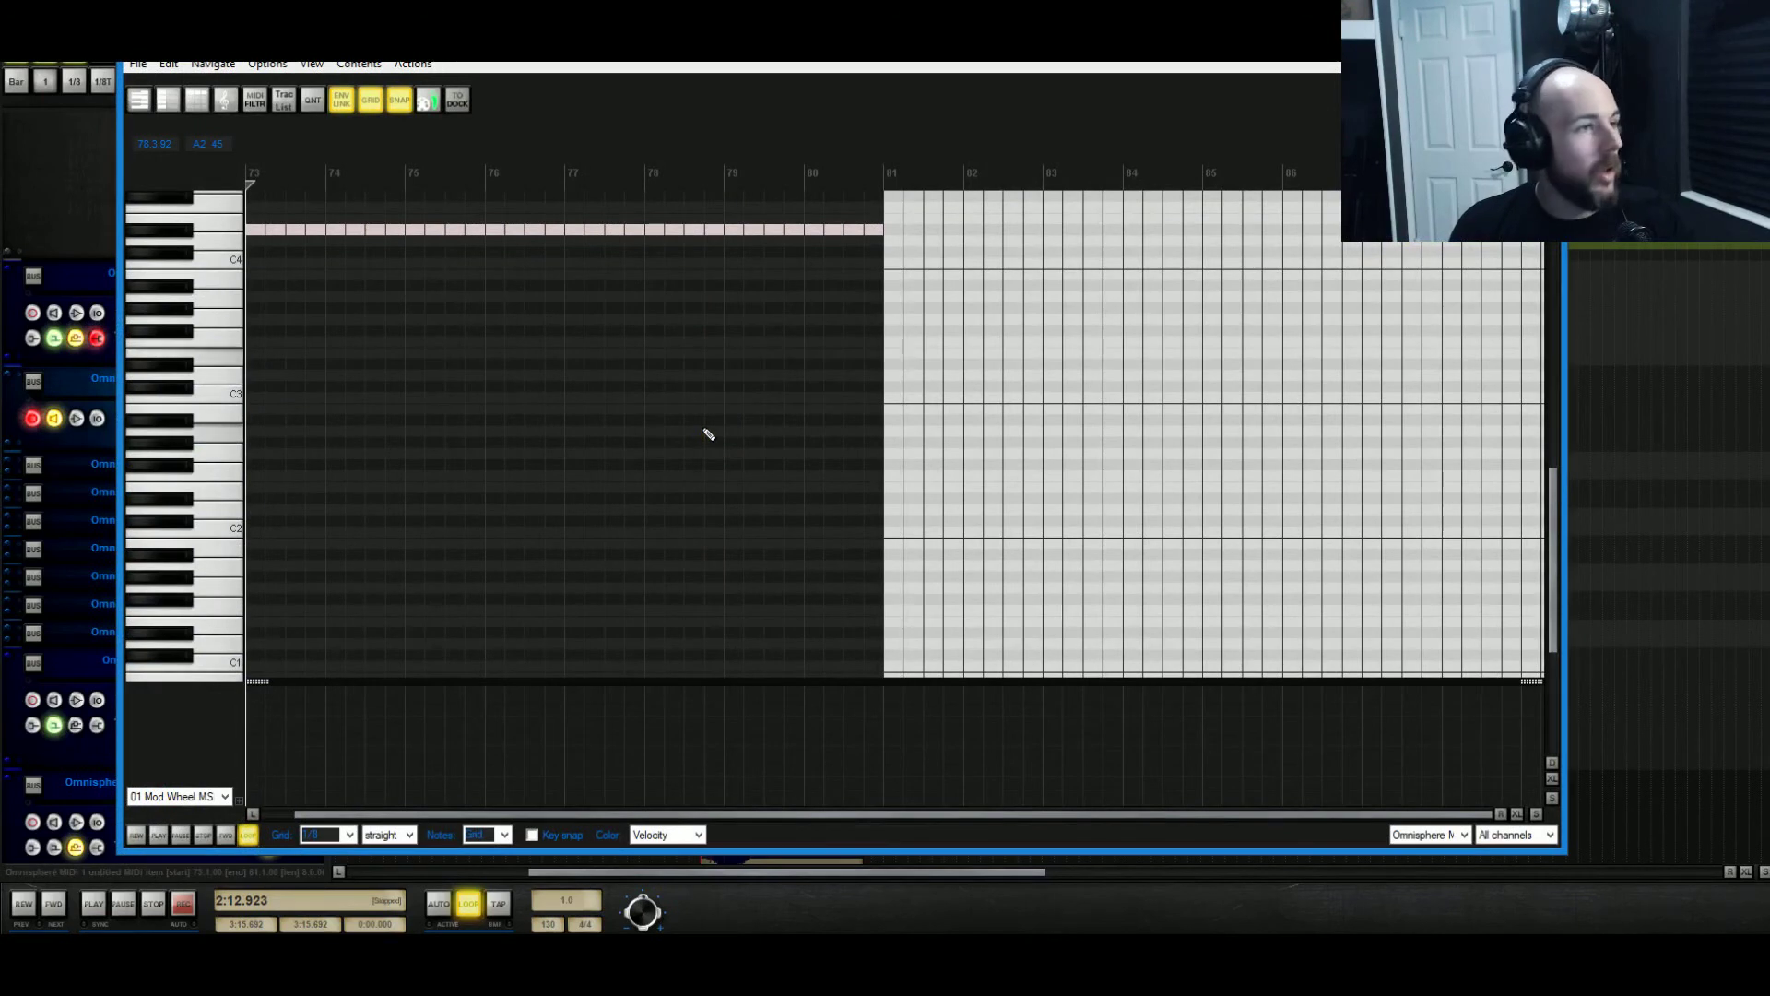
# Draw one sustained note just above C3 spanning the whole item from bar 73 to 81, and close the MIDI editor
pyautogui.click(253, 355)
pyautogui.moveTo(269, 358); pyautogui.dragTo(867, 358)
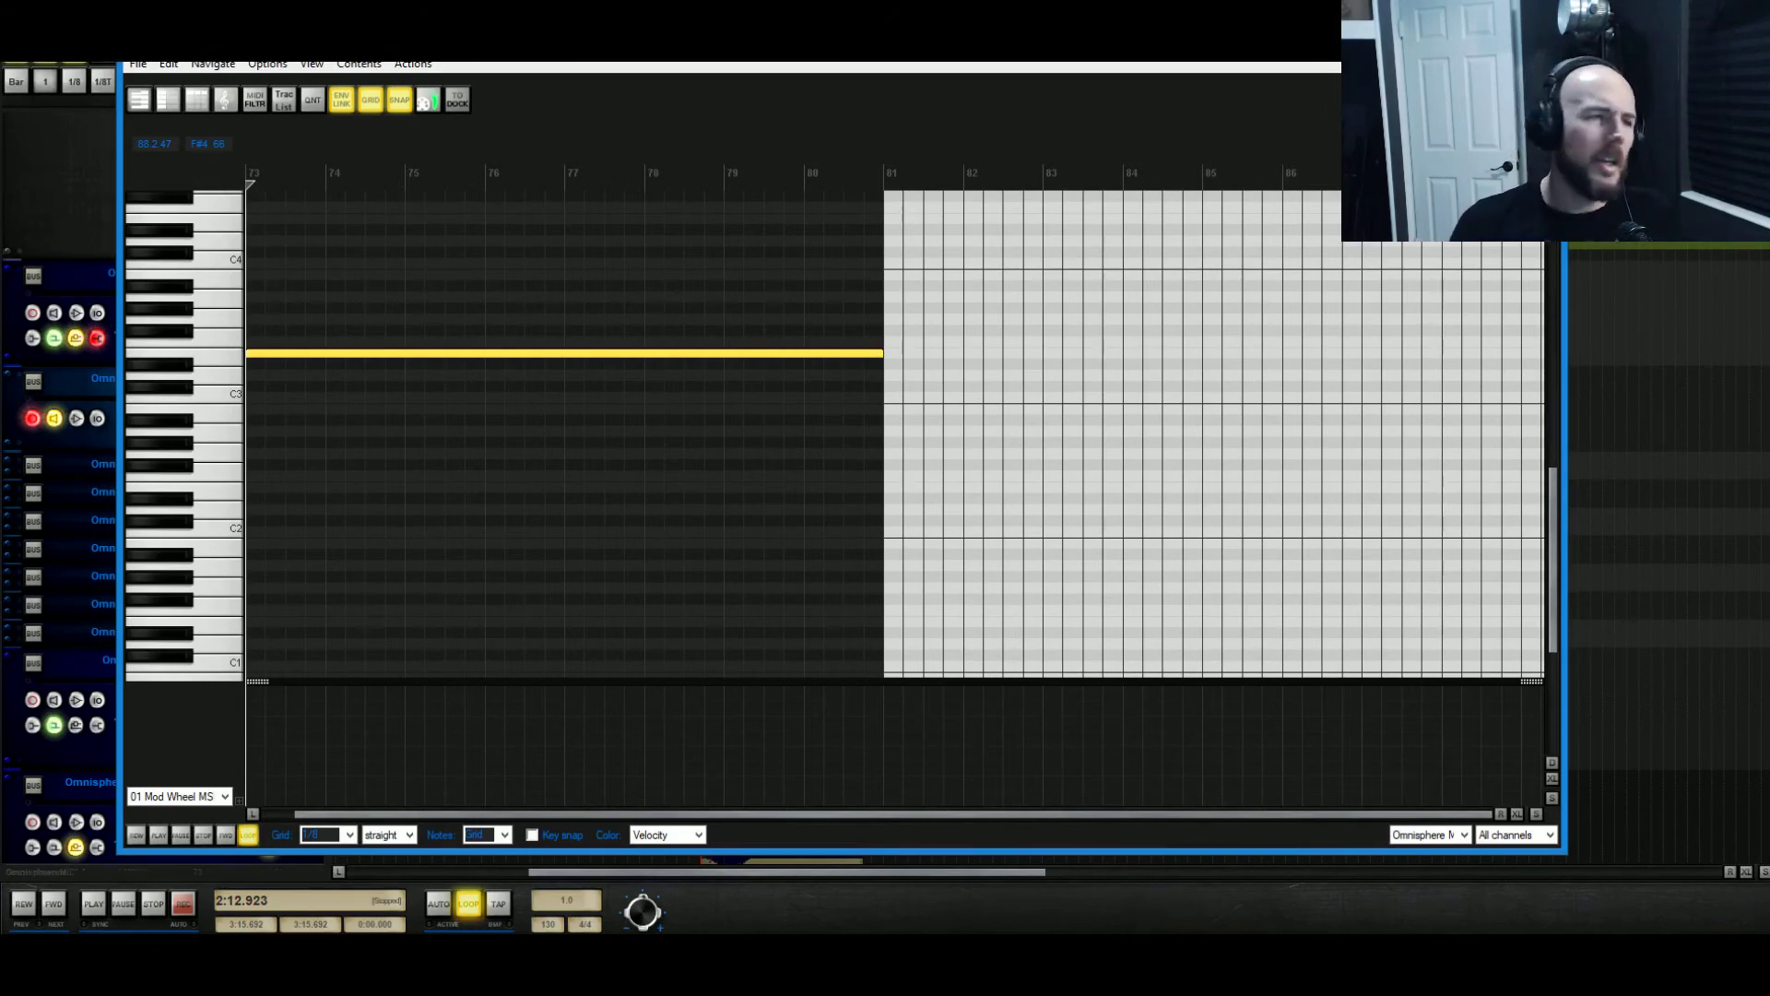
pyautogui.press('Escape')
# During playback, set layer B's EQ Band 2 frequency to about 170.2 and lower layer B's level to about -15.0 dB
pyautogui.press('space')
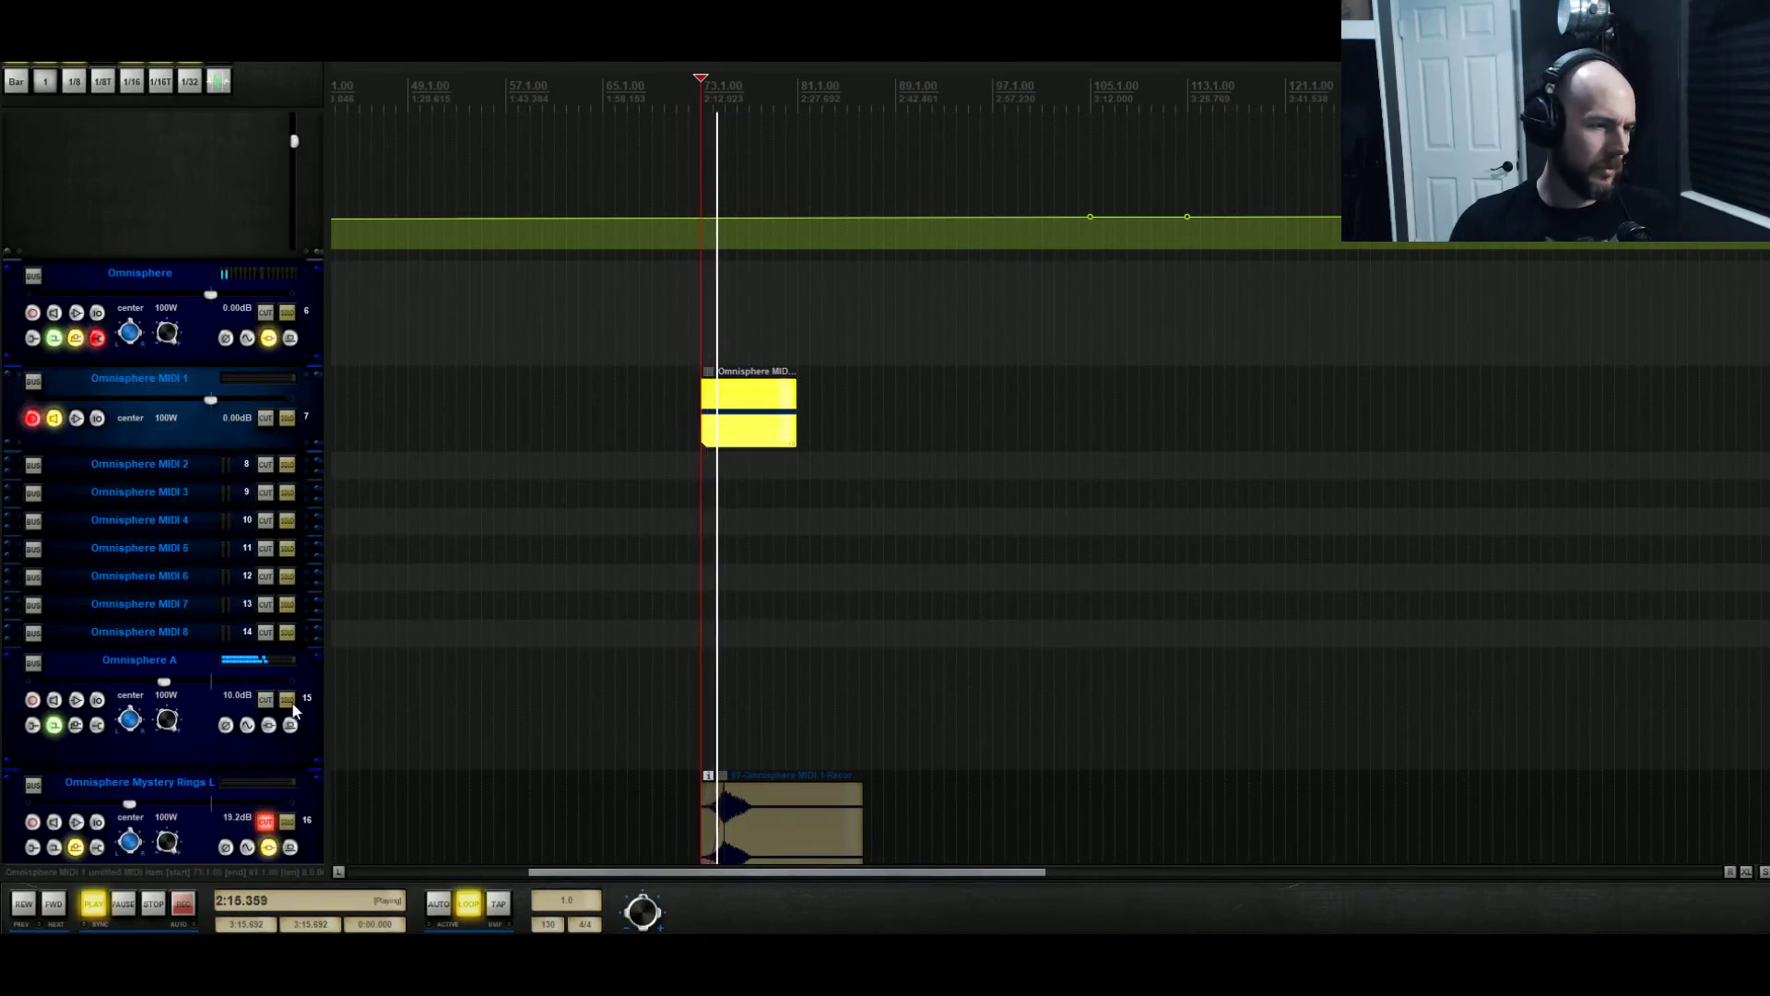
pyautogui.click(266, 339)
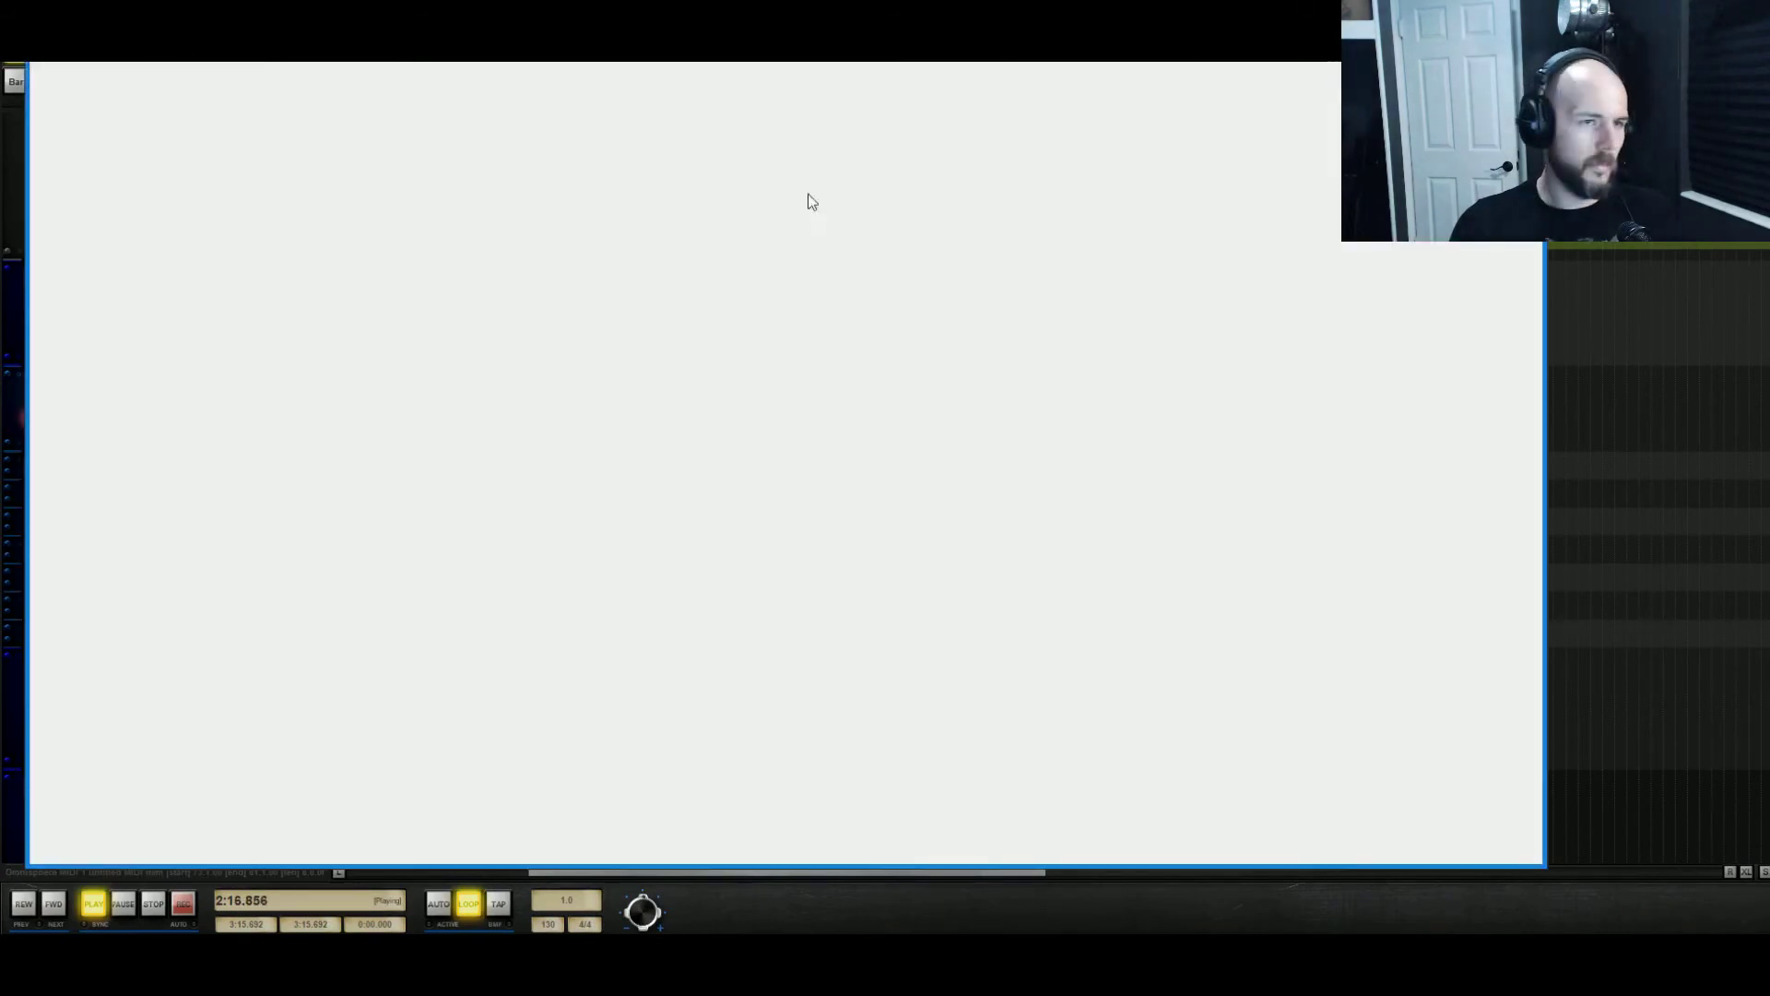
pyautogui.click(1007, 355)
pyautogui.click(1235, 354)
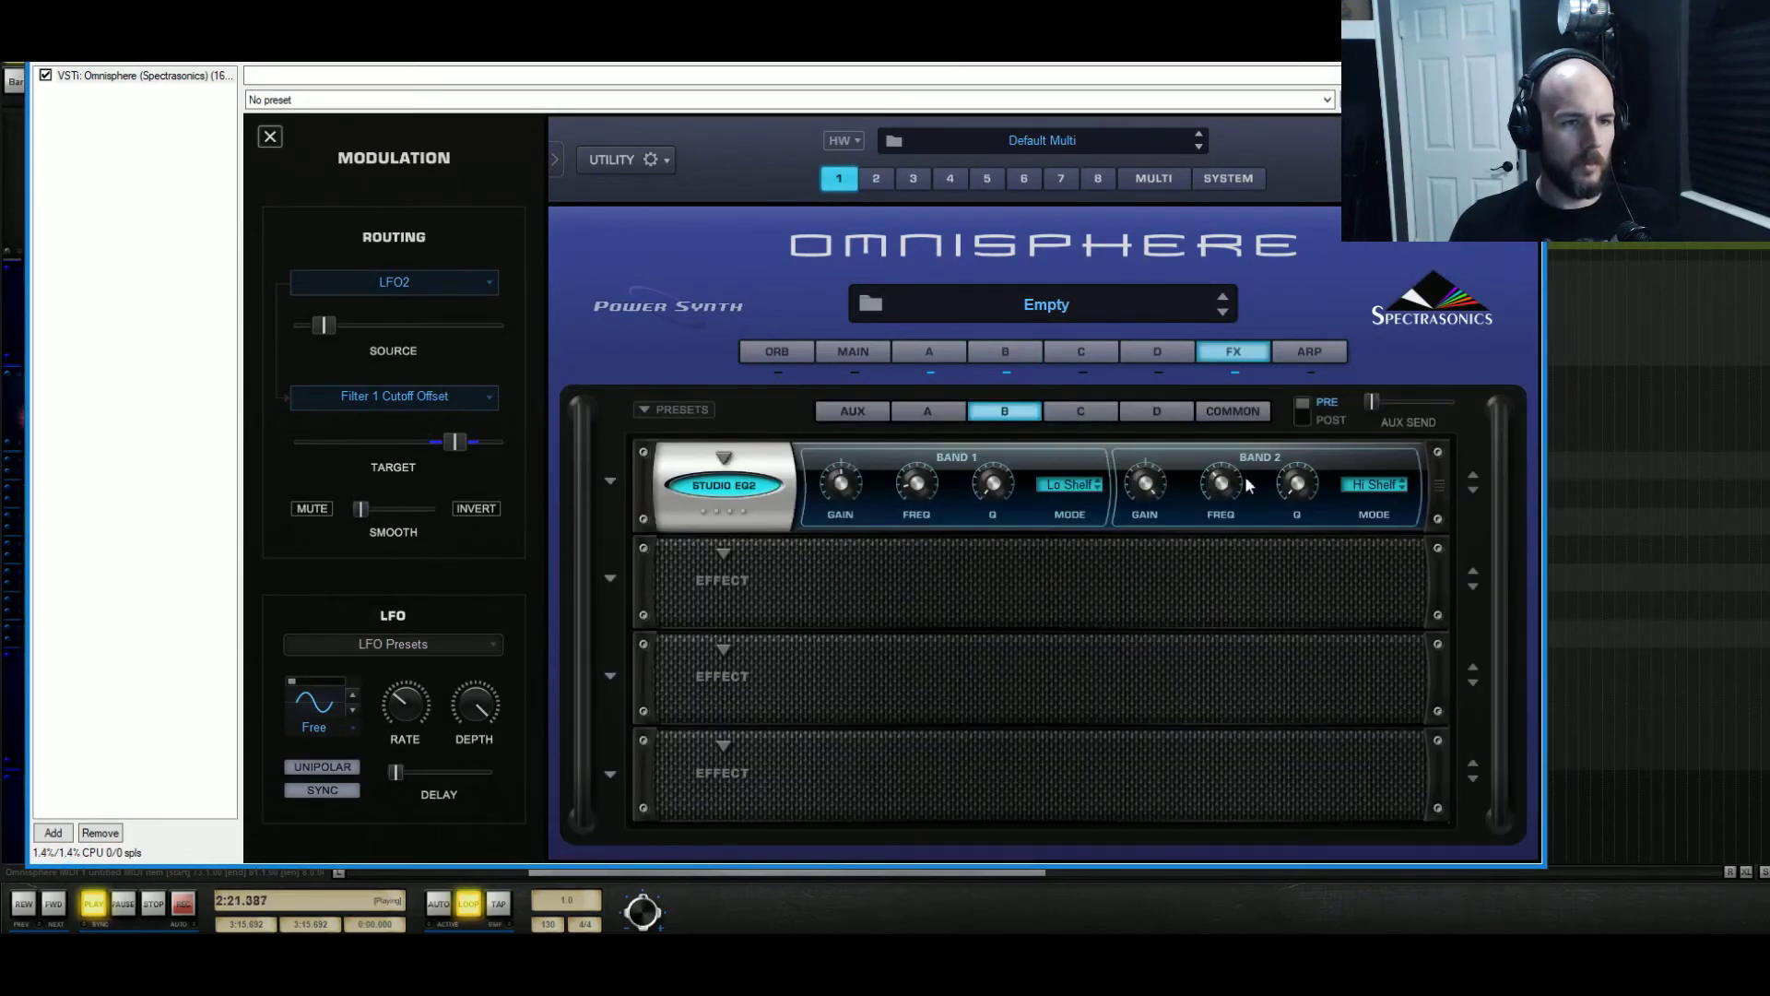
pyautogui.moveTo(1226, 496); pyautogui.dragTo(1225, 491)
pyautogui.scroll(-2, 1226, 491)
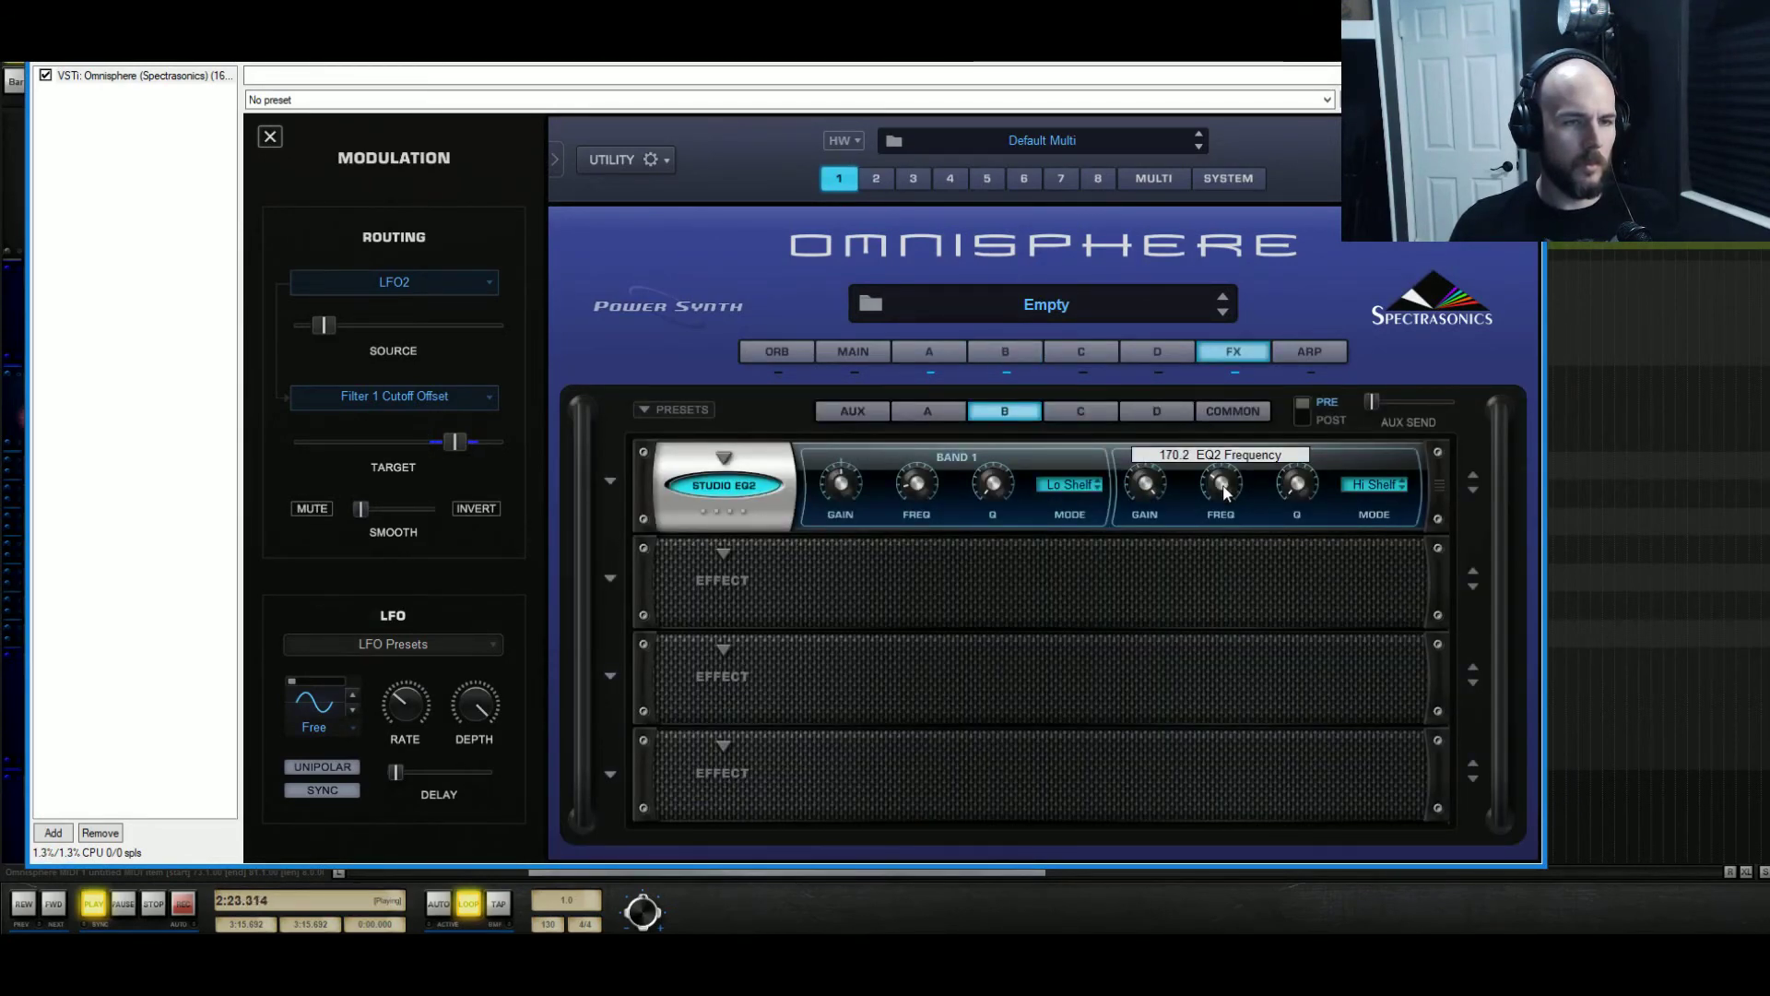
pyautogui.click(1006, 353)
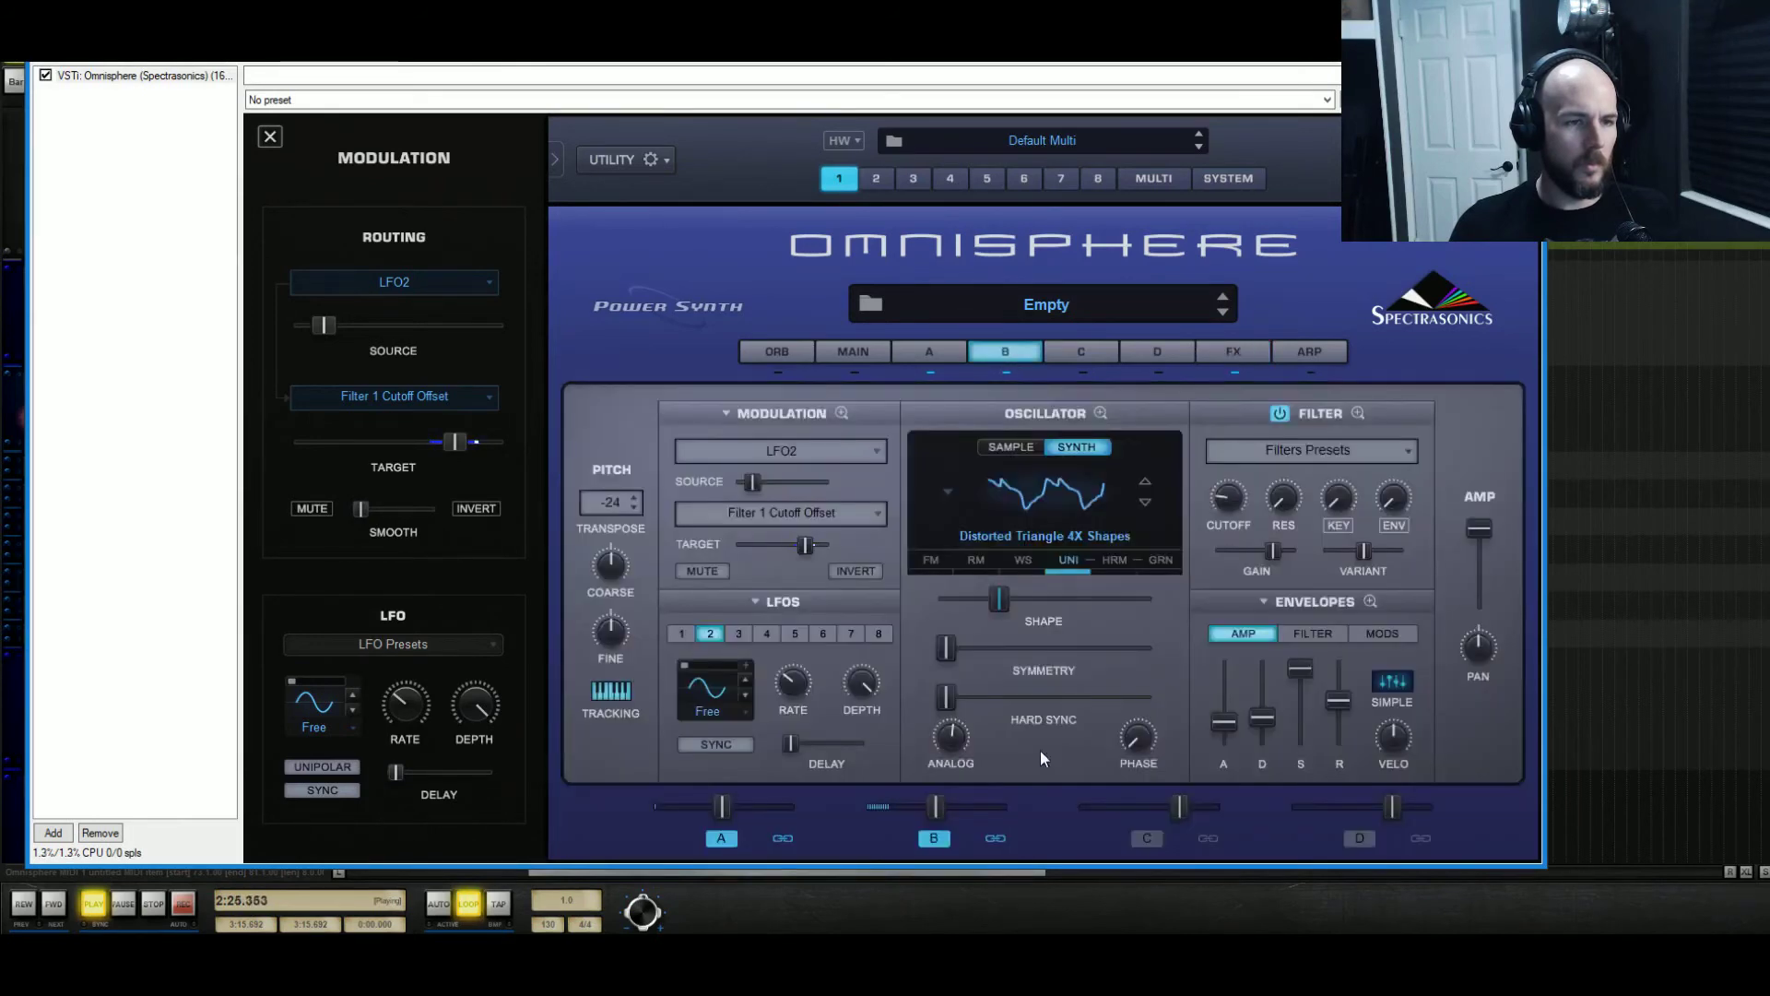
pyautogui.moveTo(928, 819); pyautogui.dragTo(905, 816)
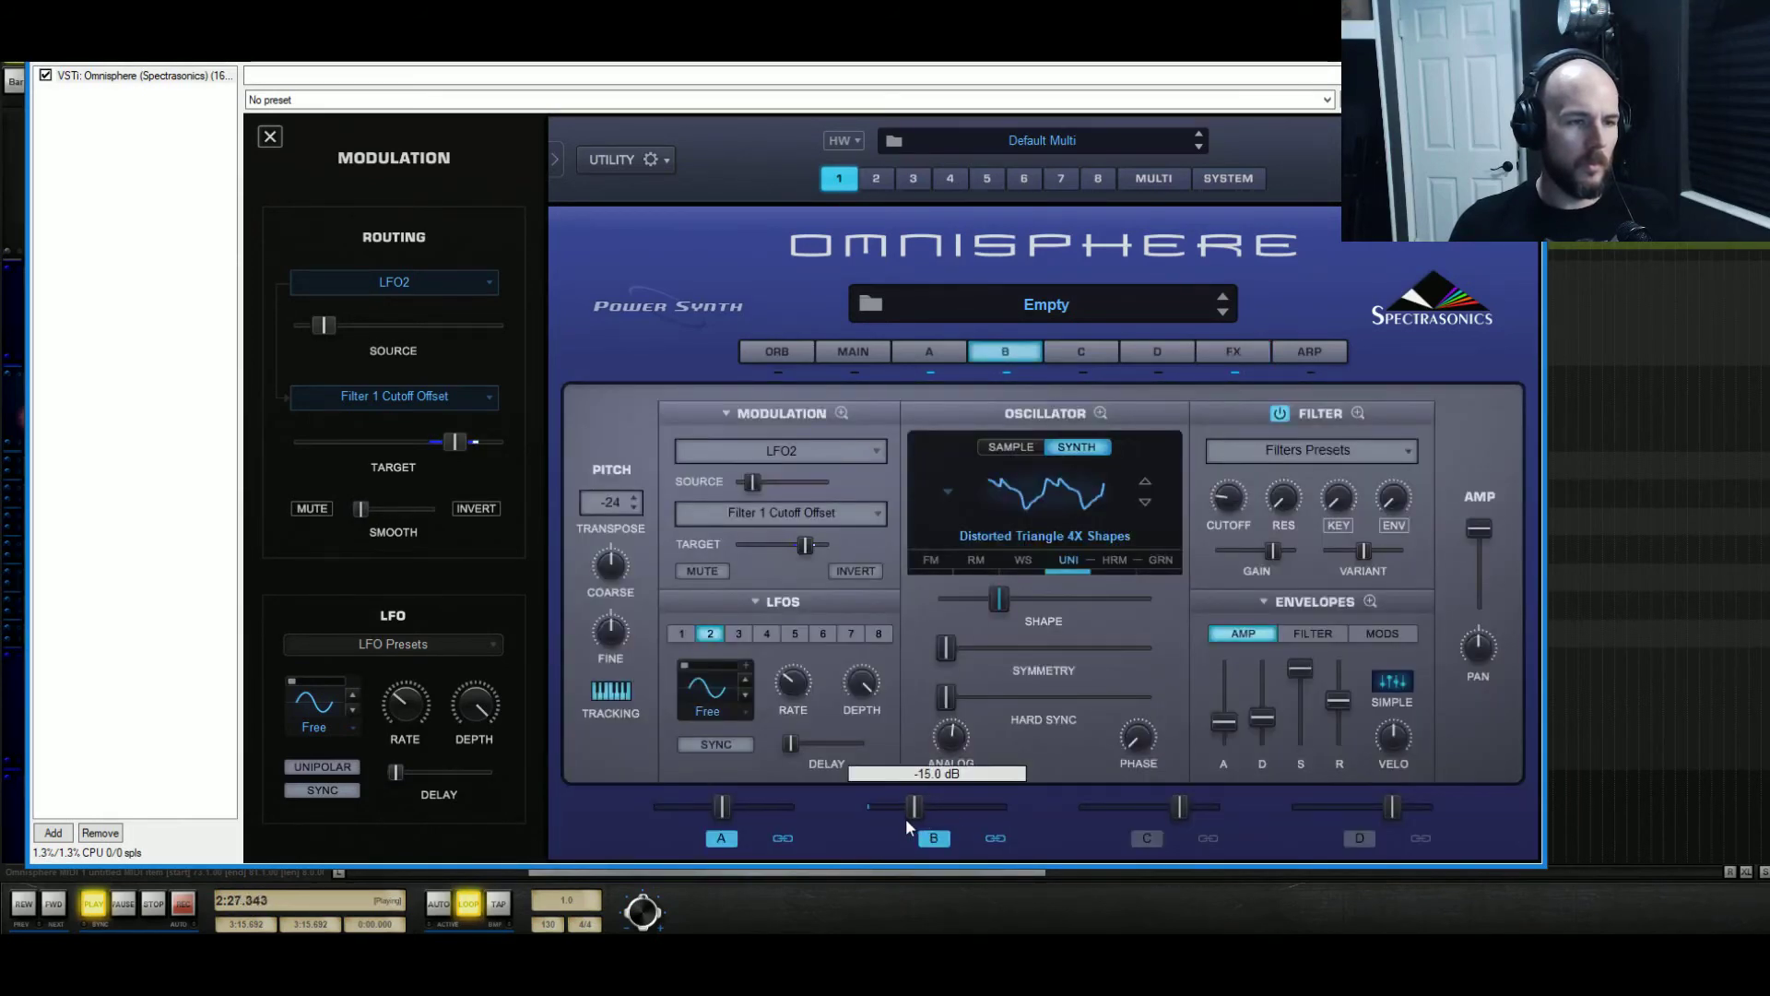
# Insert a Studio EQ2 in layer A's first effect slot, boost its Band 1 low shelf and adjust that band's frequency
pyautogui.click(1227, 352)
pyautogui.click(950, 415)
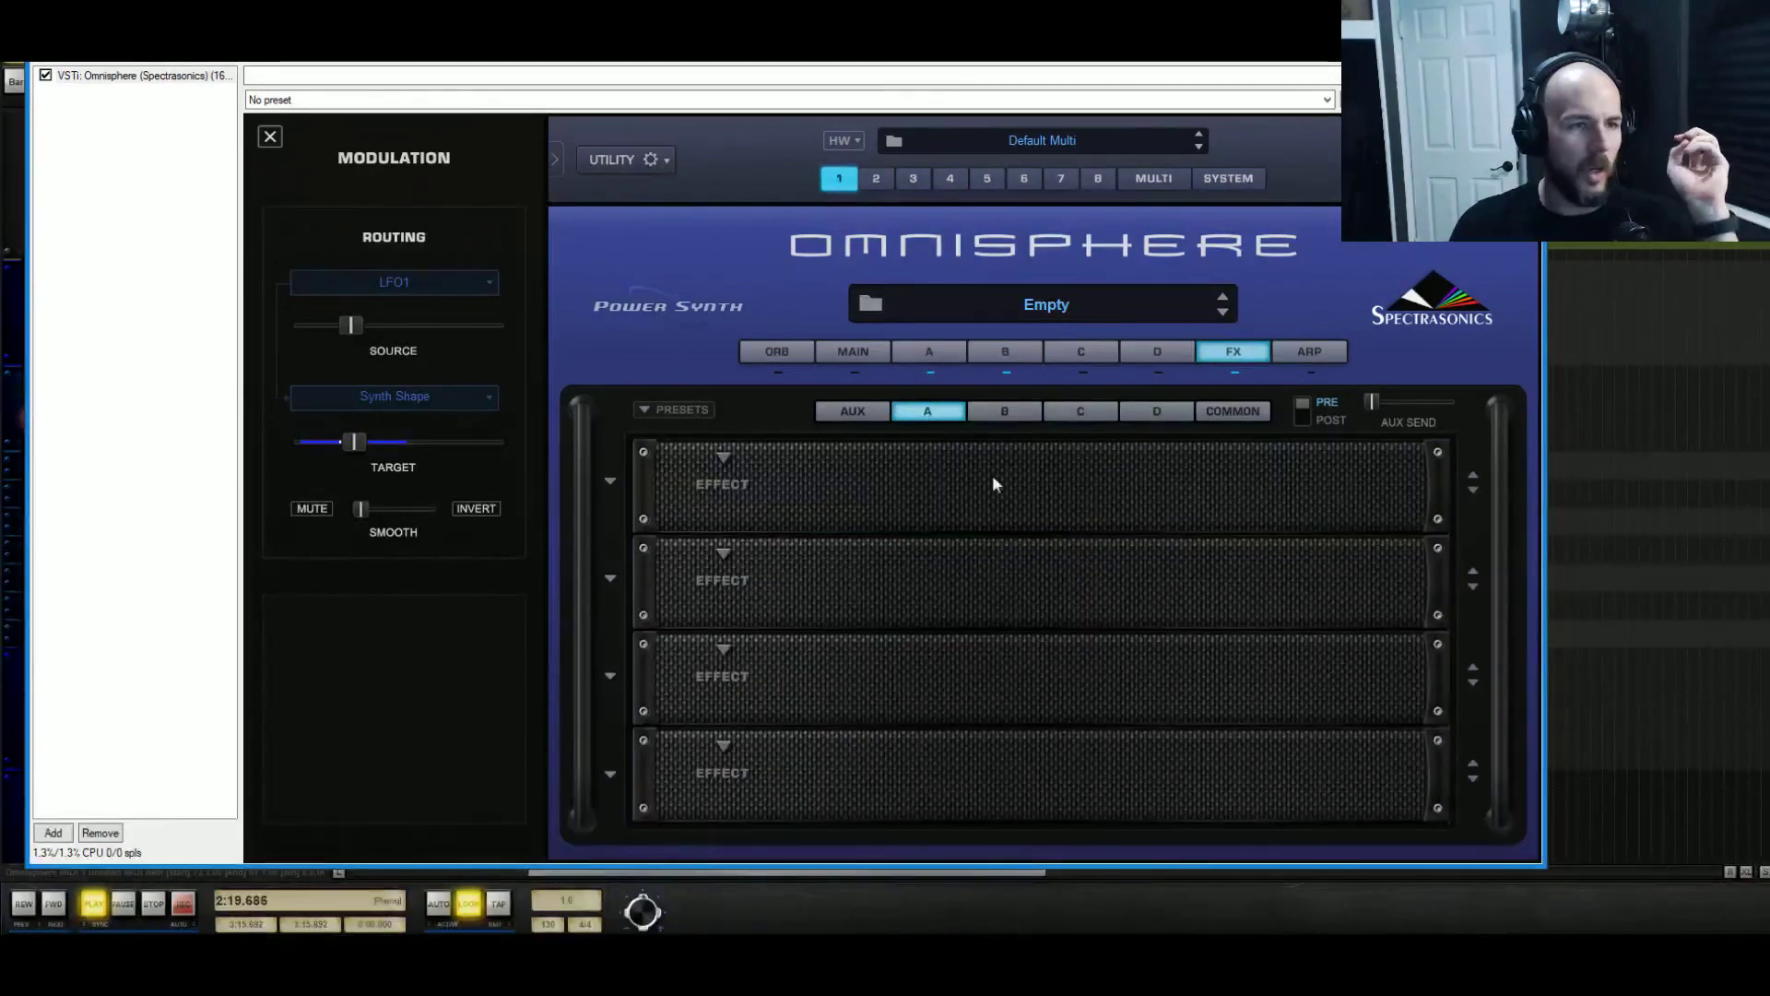
pyautogui.click(734, 459)
pyautogui.moveTo(783, 460)
pyautogui.click(891, 461)
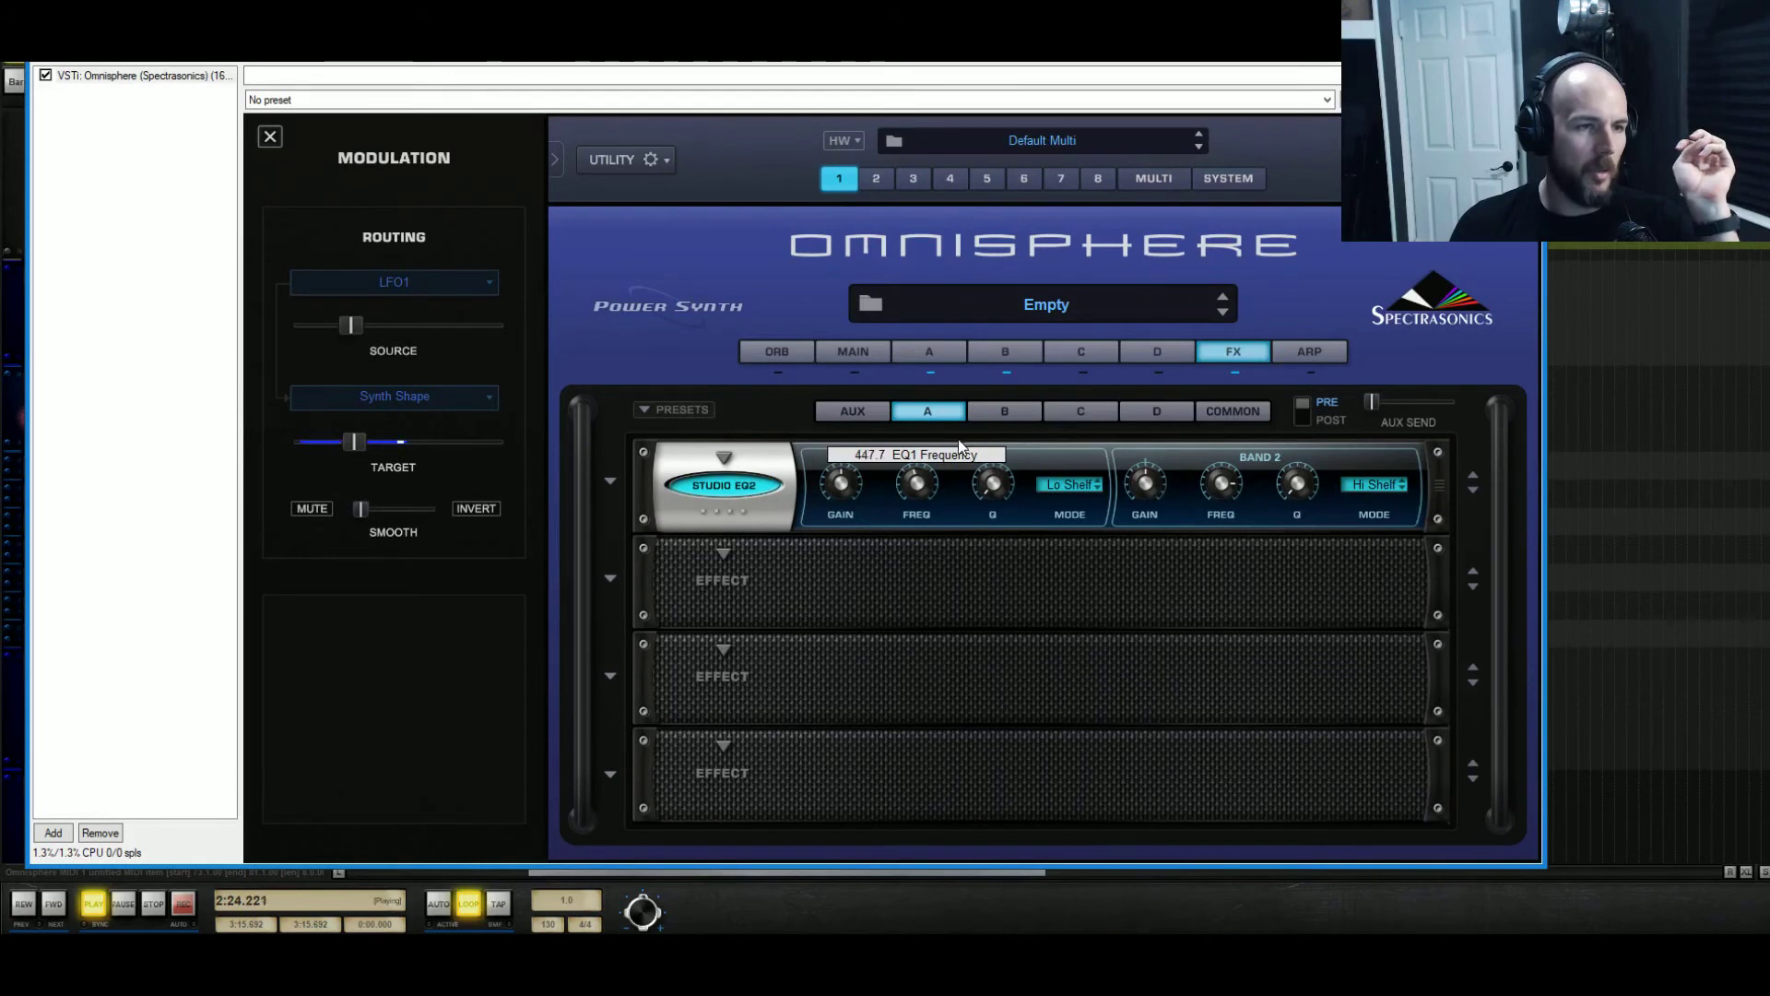
pyautogui.moveTo(872, 470); pyautogui.dragTo(876, 464)
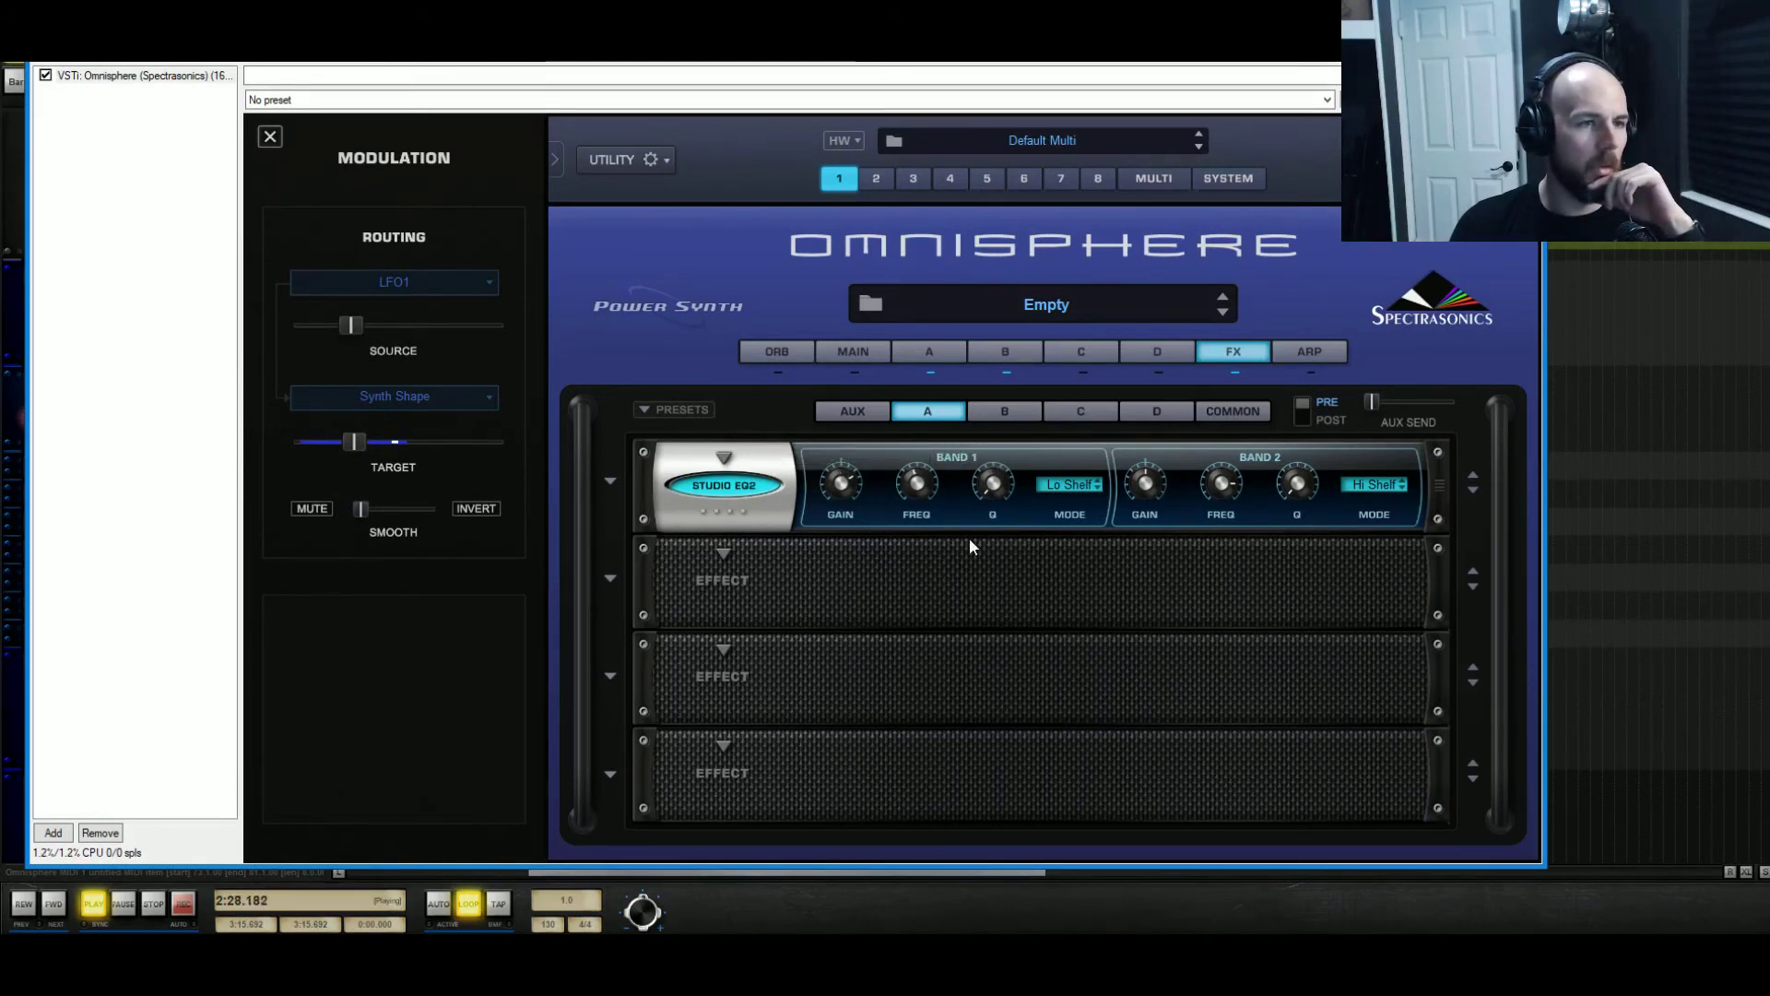
pyautogui.moveTo(939, 477); pyautogui.dragTo(943, 474)
# Restart playback and lower the Omnisphere A track's volume to -14.0 dB
pyautogui.press('space')
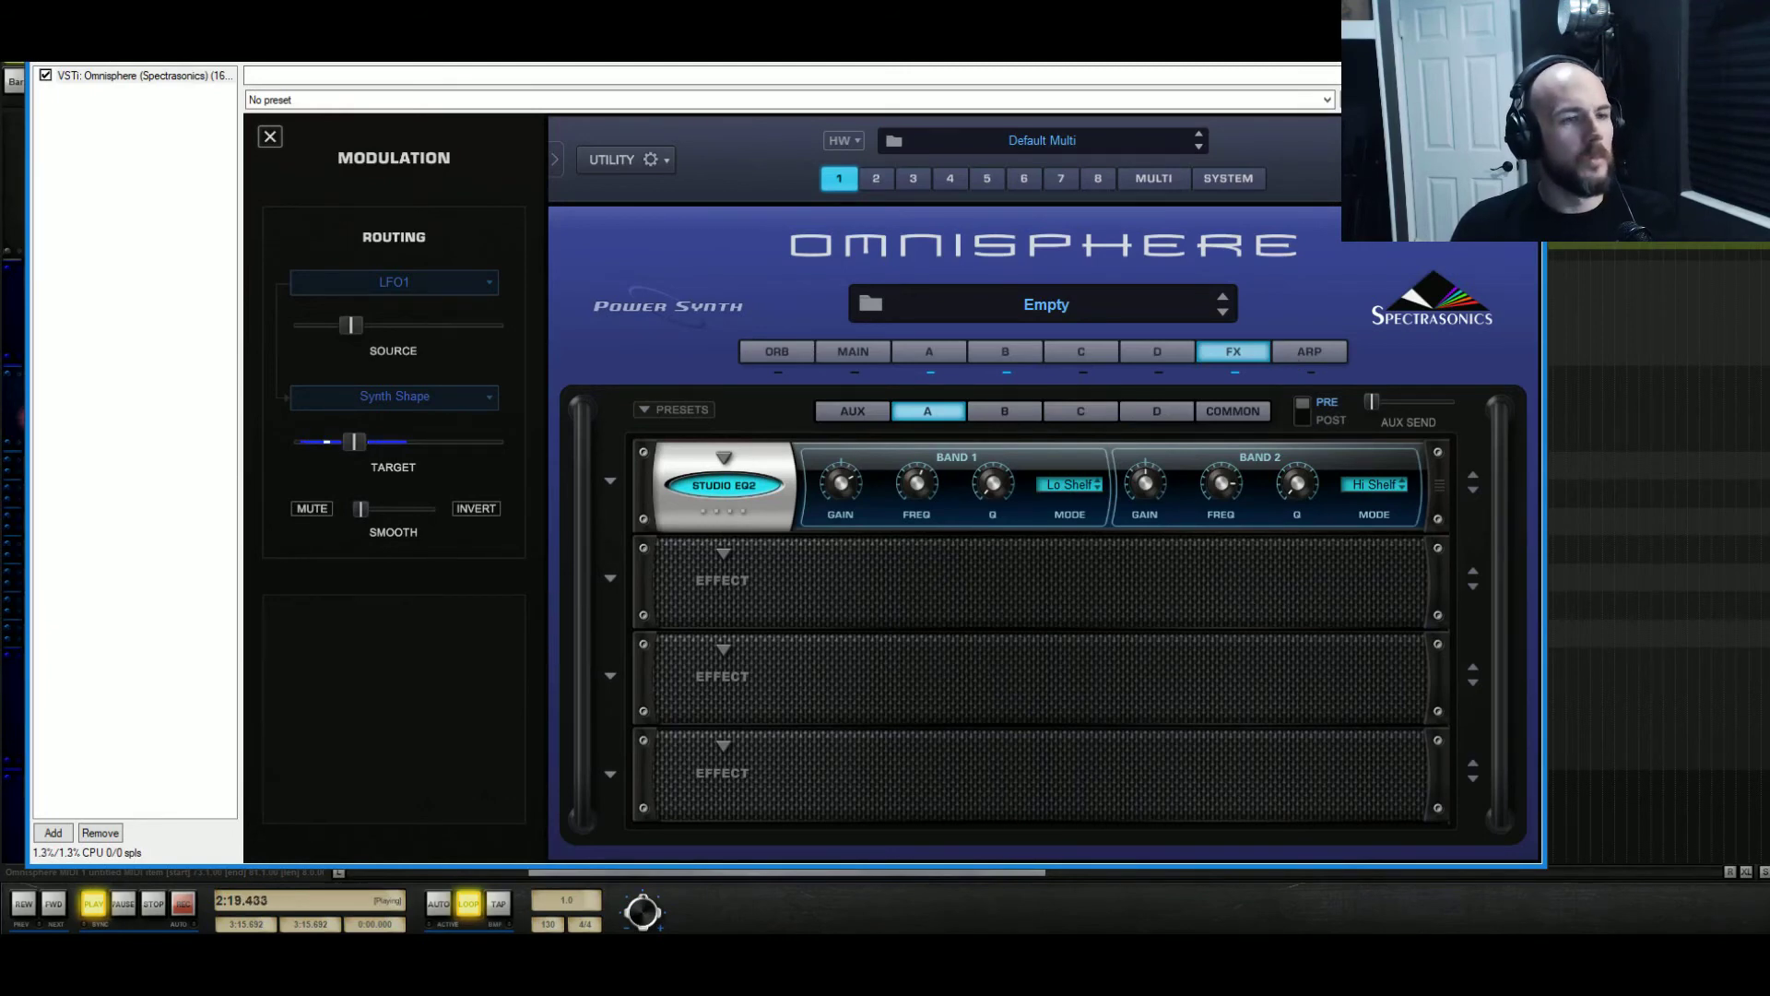
pyautogui.click(1523, 37)
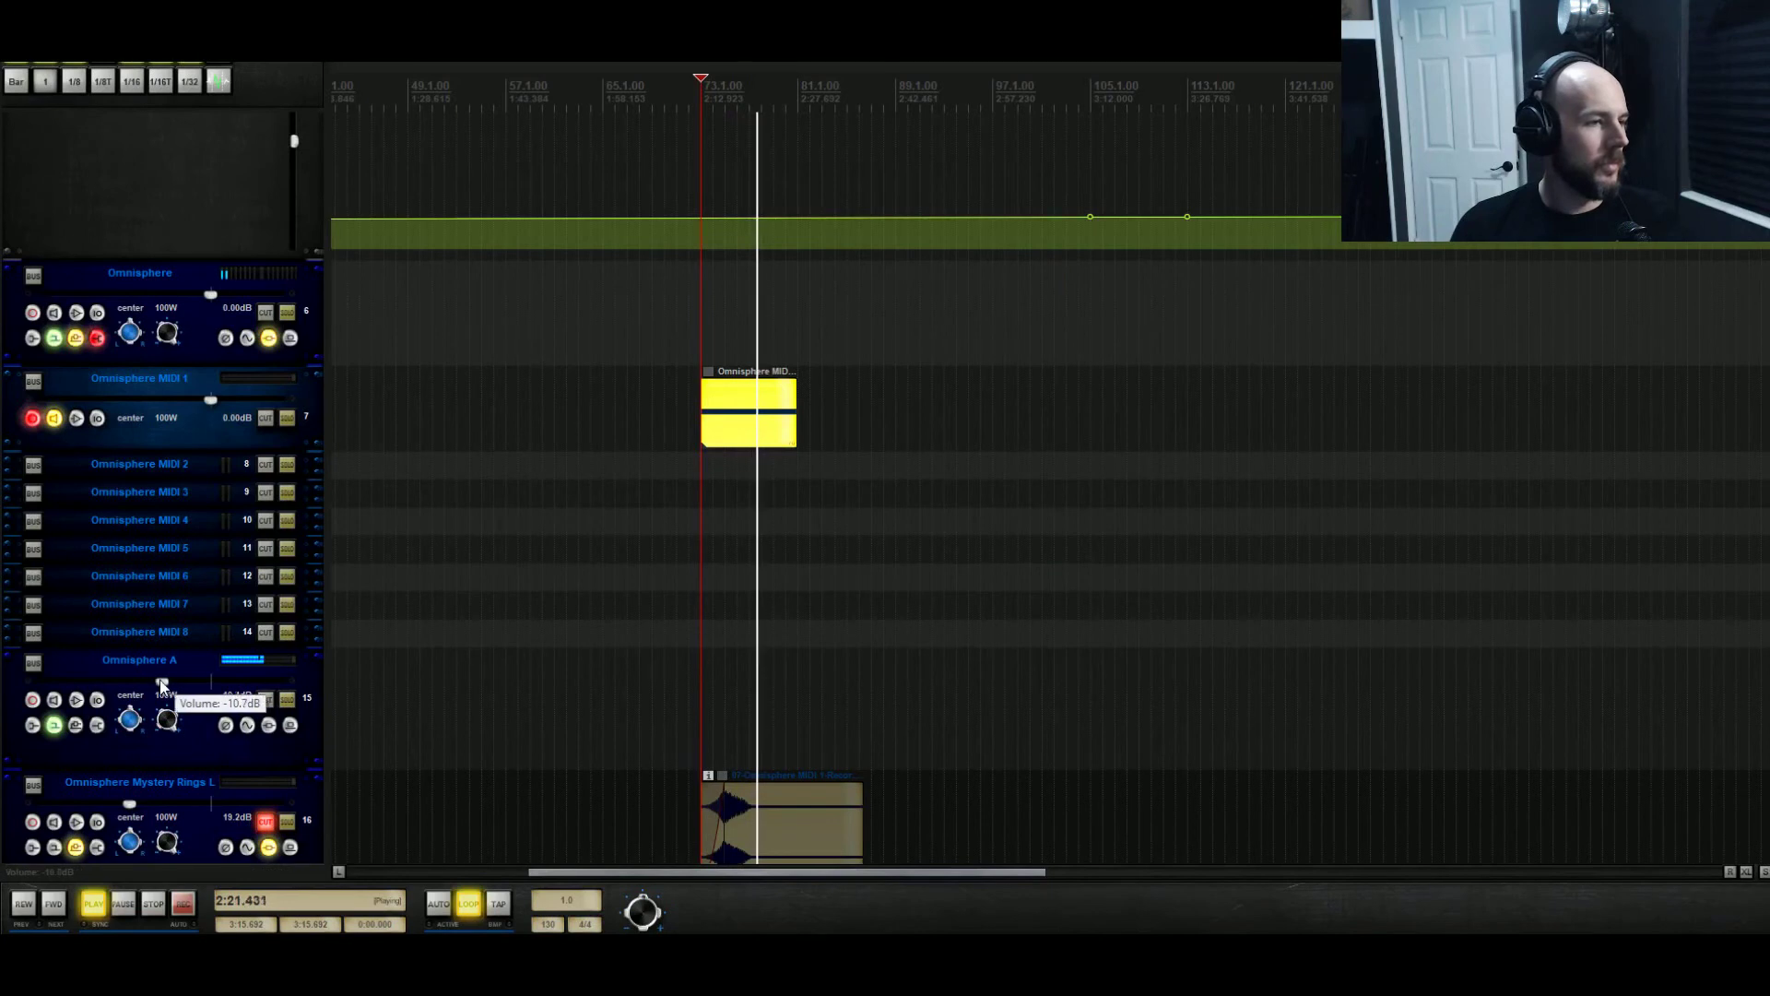
pyautogui.moveTo(162, 683)
pyautogui.mouseDown()
pyautogui.moveTo(109, 683)
pyautogui.moveTo(148, 684)
pyautogui.mouseUp()
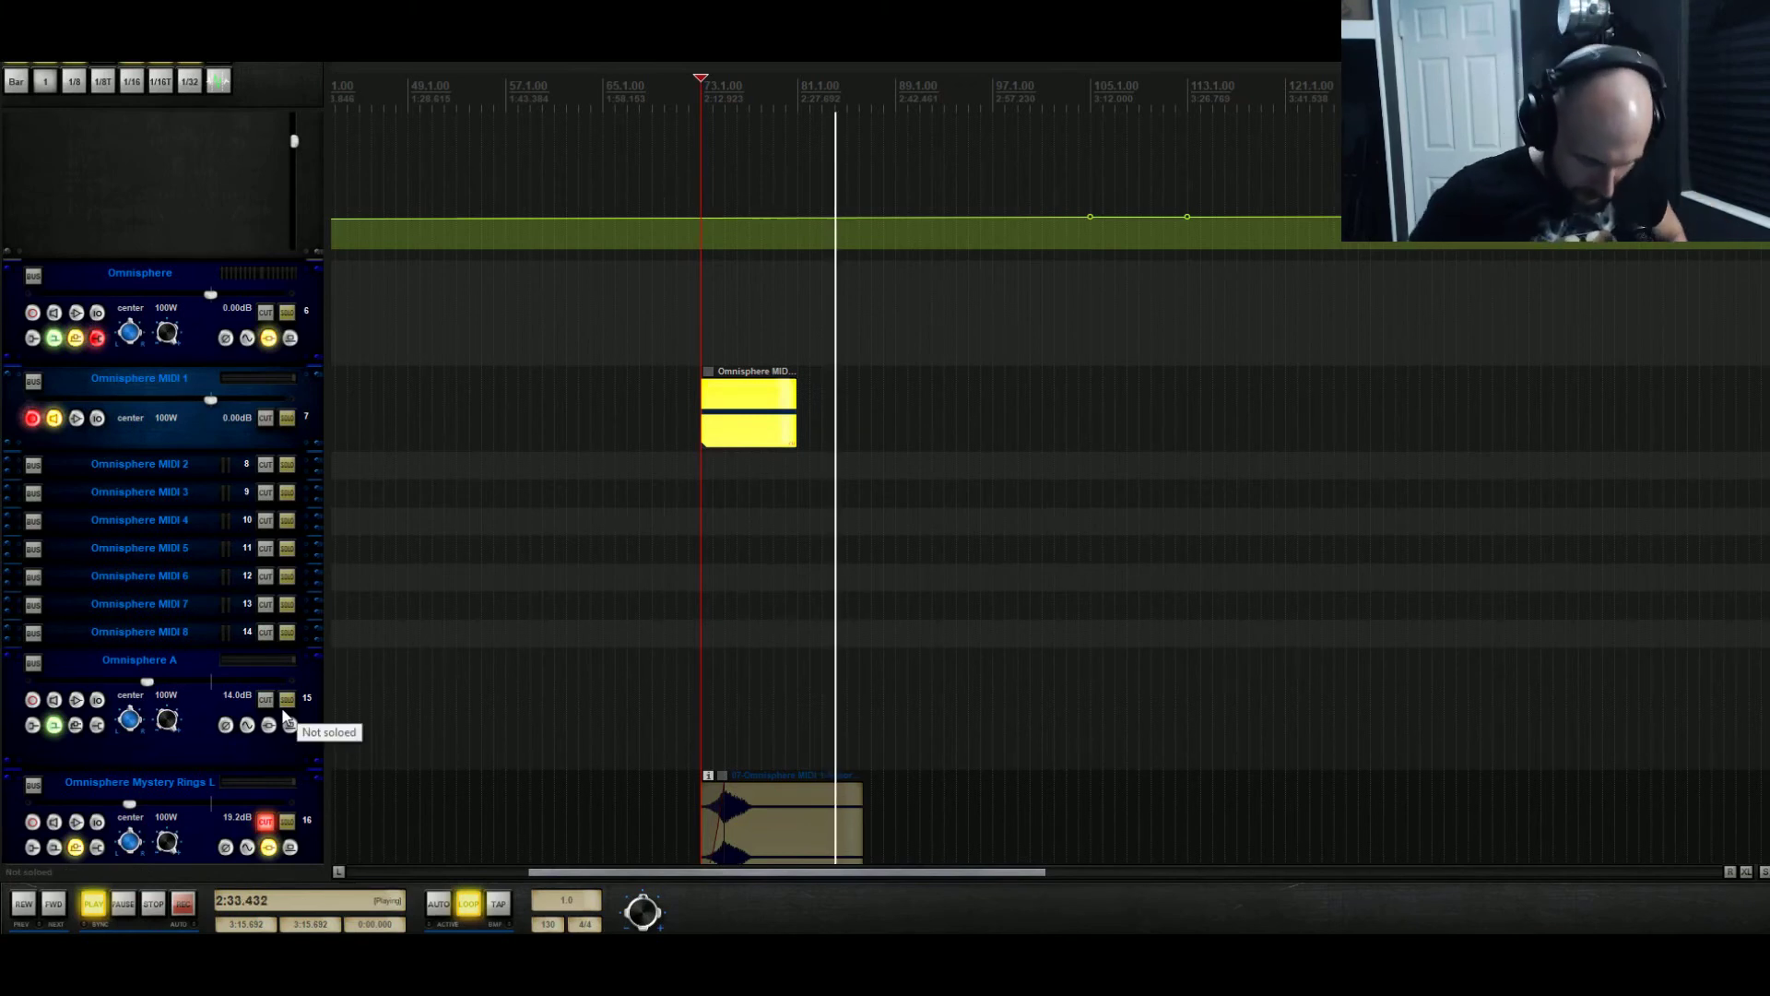
# Lengthen the amp envelope release slightly from layer B, return to layer A, and play the part again from its start
pyautogui.click(992, 467)
pyautogui.click(980, 355)
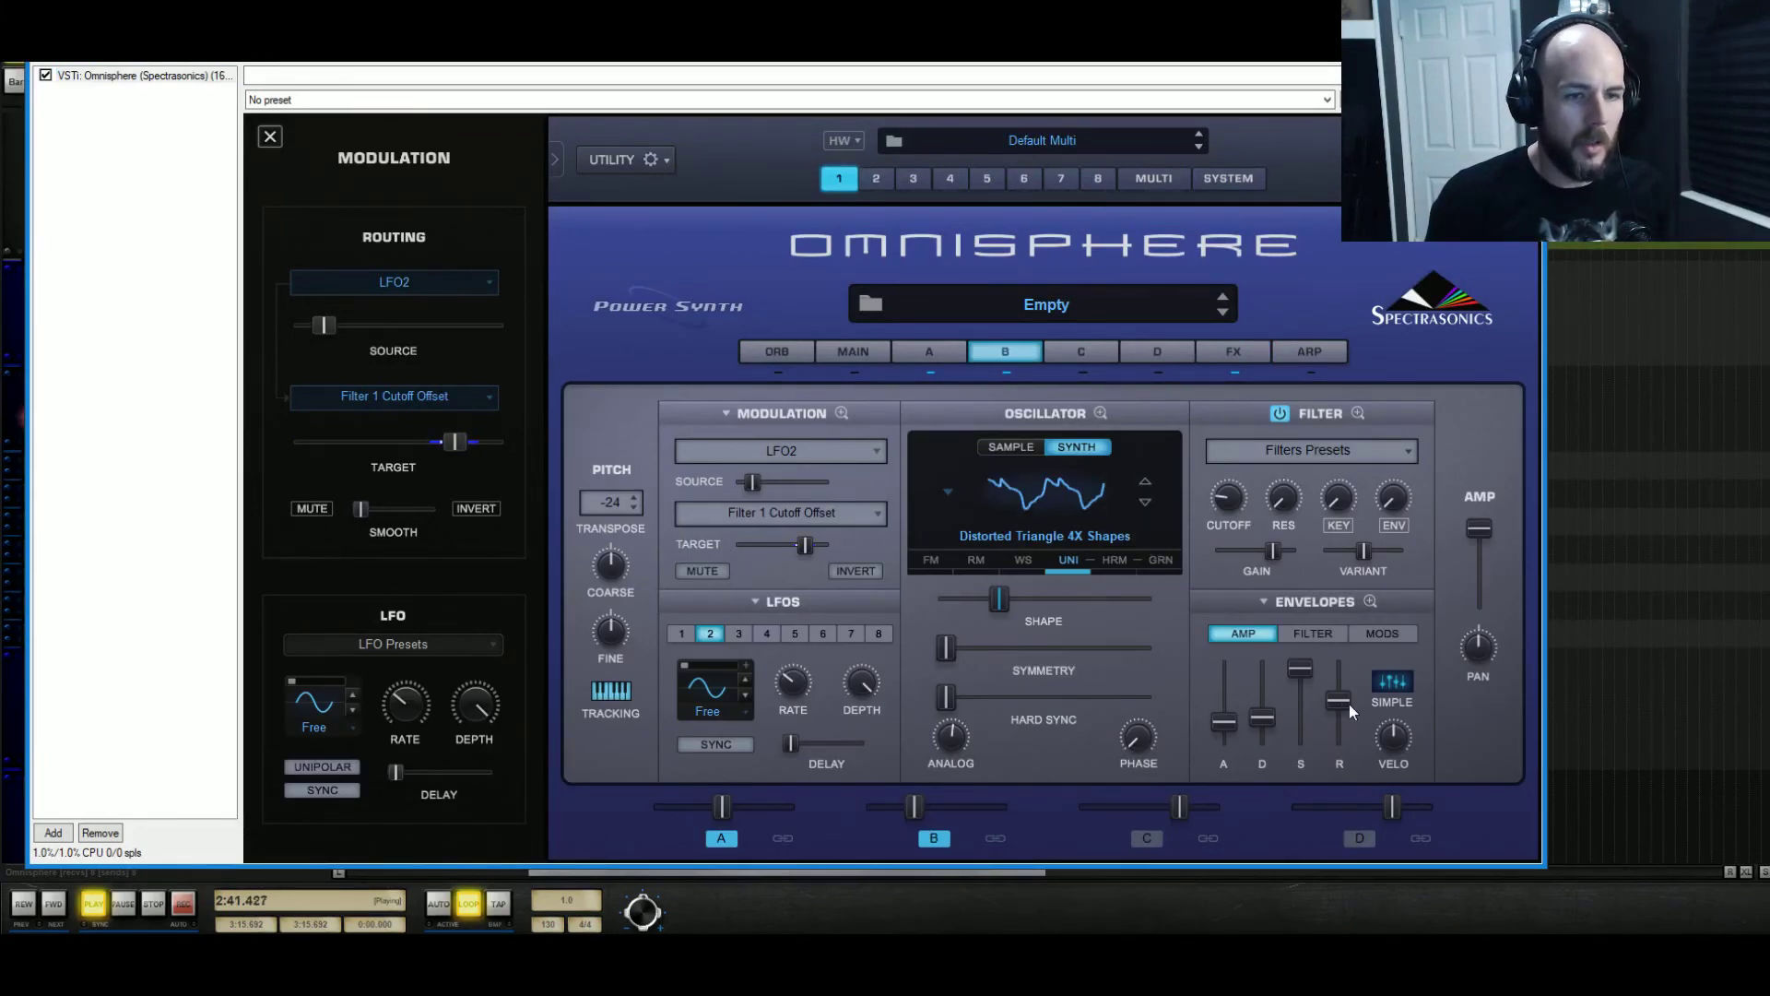
pyautogui.moveTo(1348, 705); pyautogui.dragTo(1357, 695)
pyautogui.click(941, 356)
pyautogui.press('space')
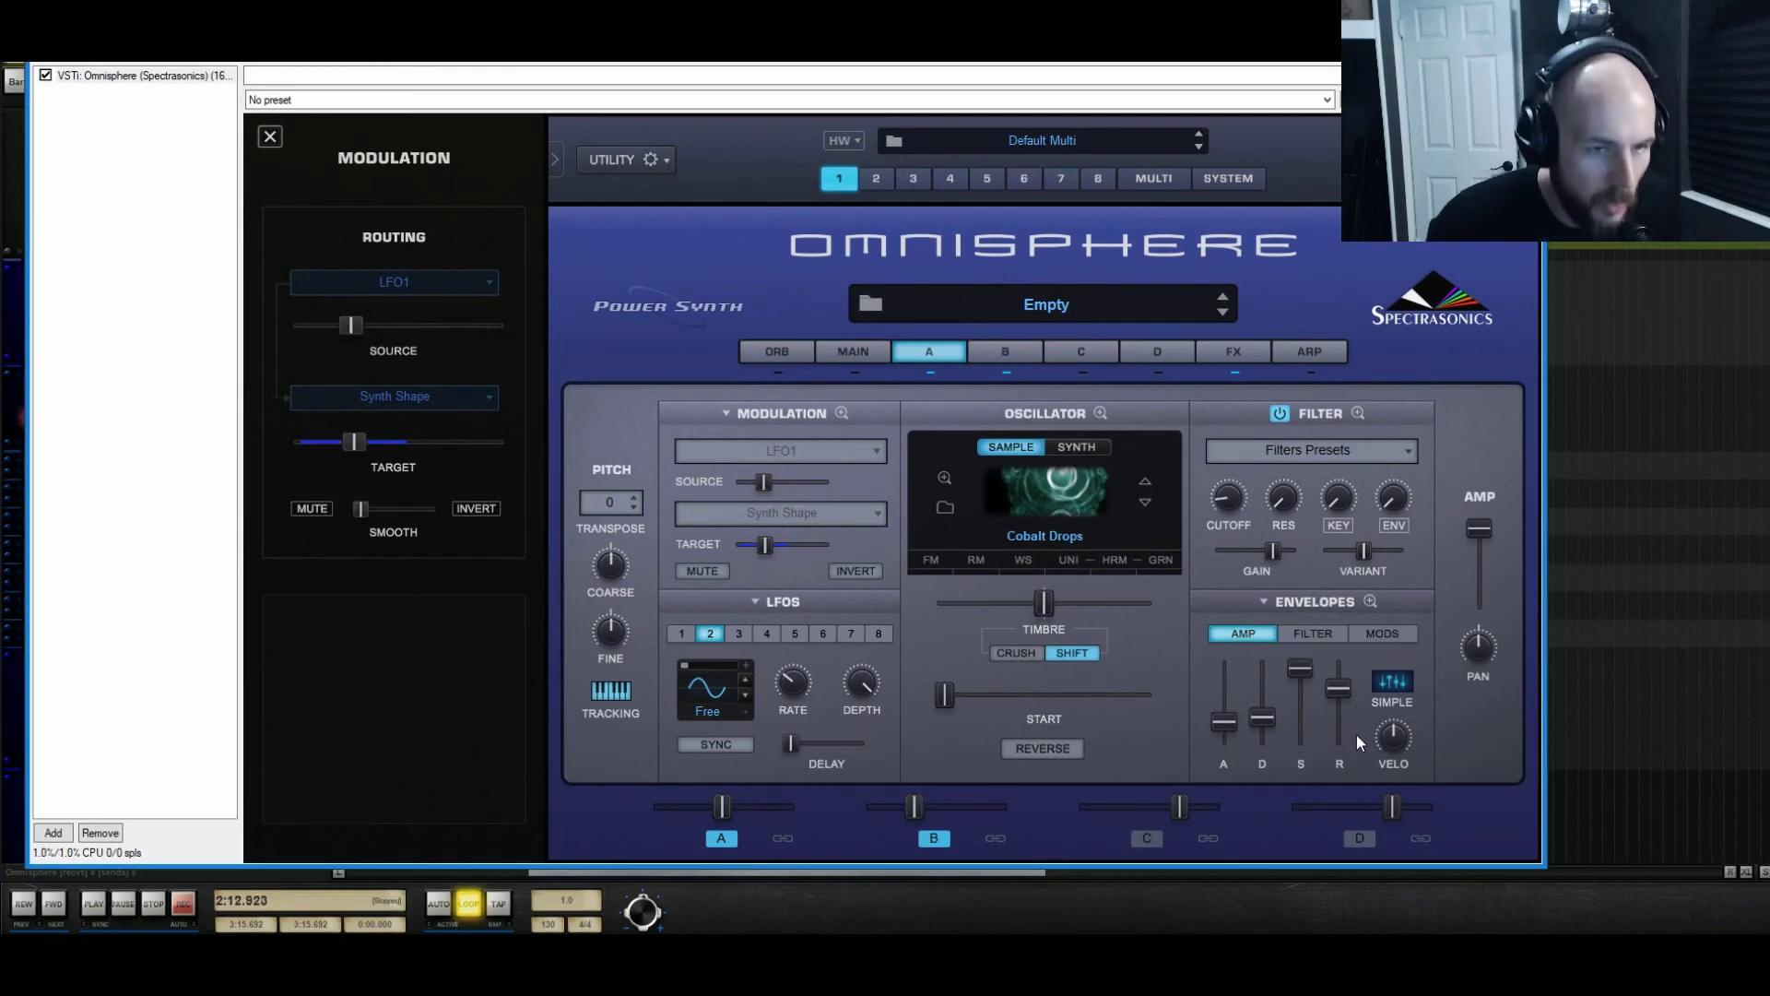
pyautogui.press('space')
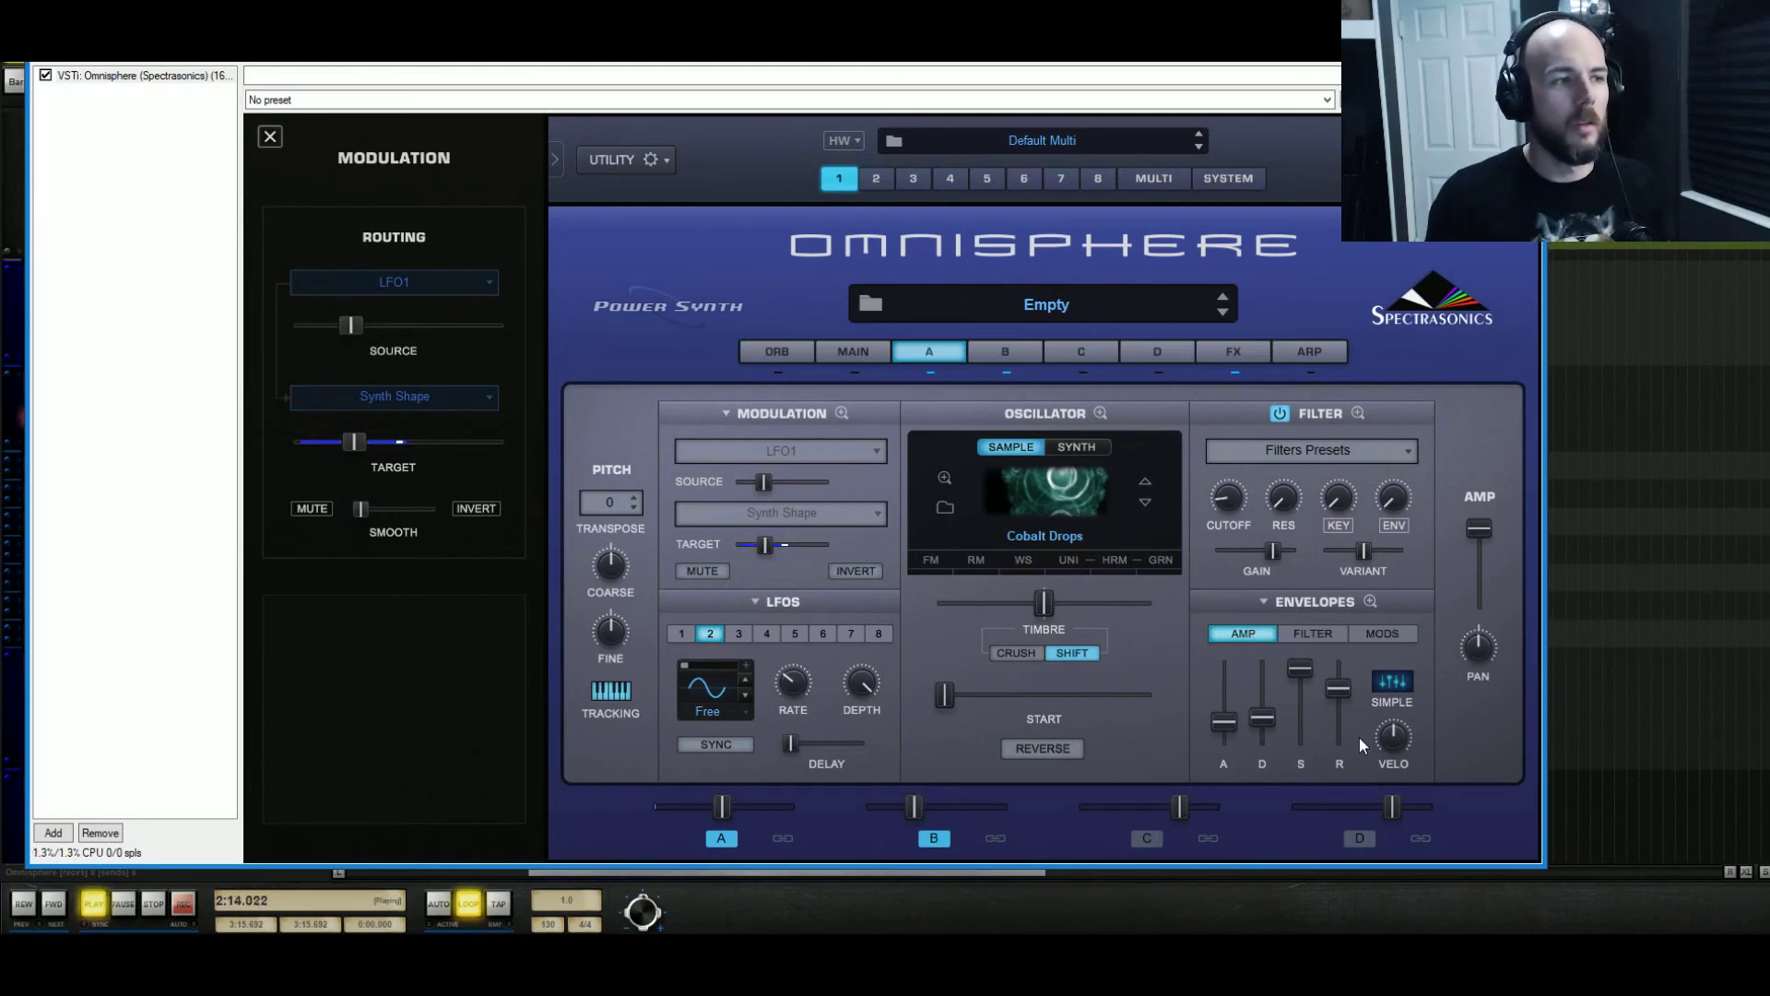
# Shorten layer B's amp envelope attack while the part plays, listen to it, and stop playback
pyautogui.click(995, 351)
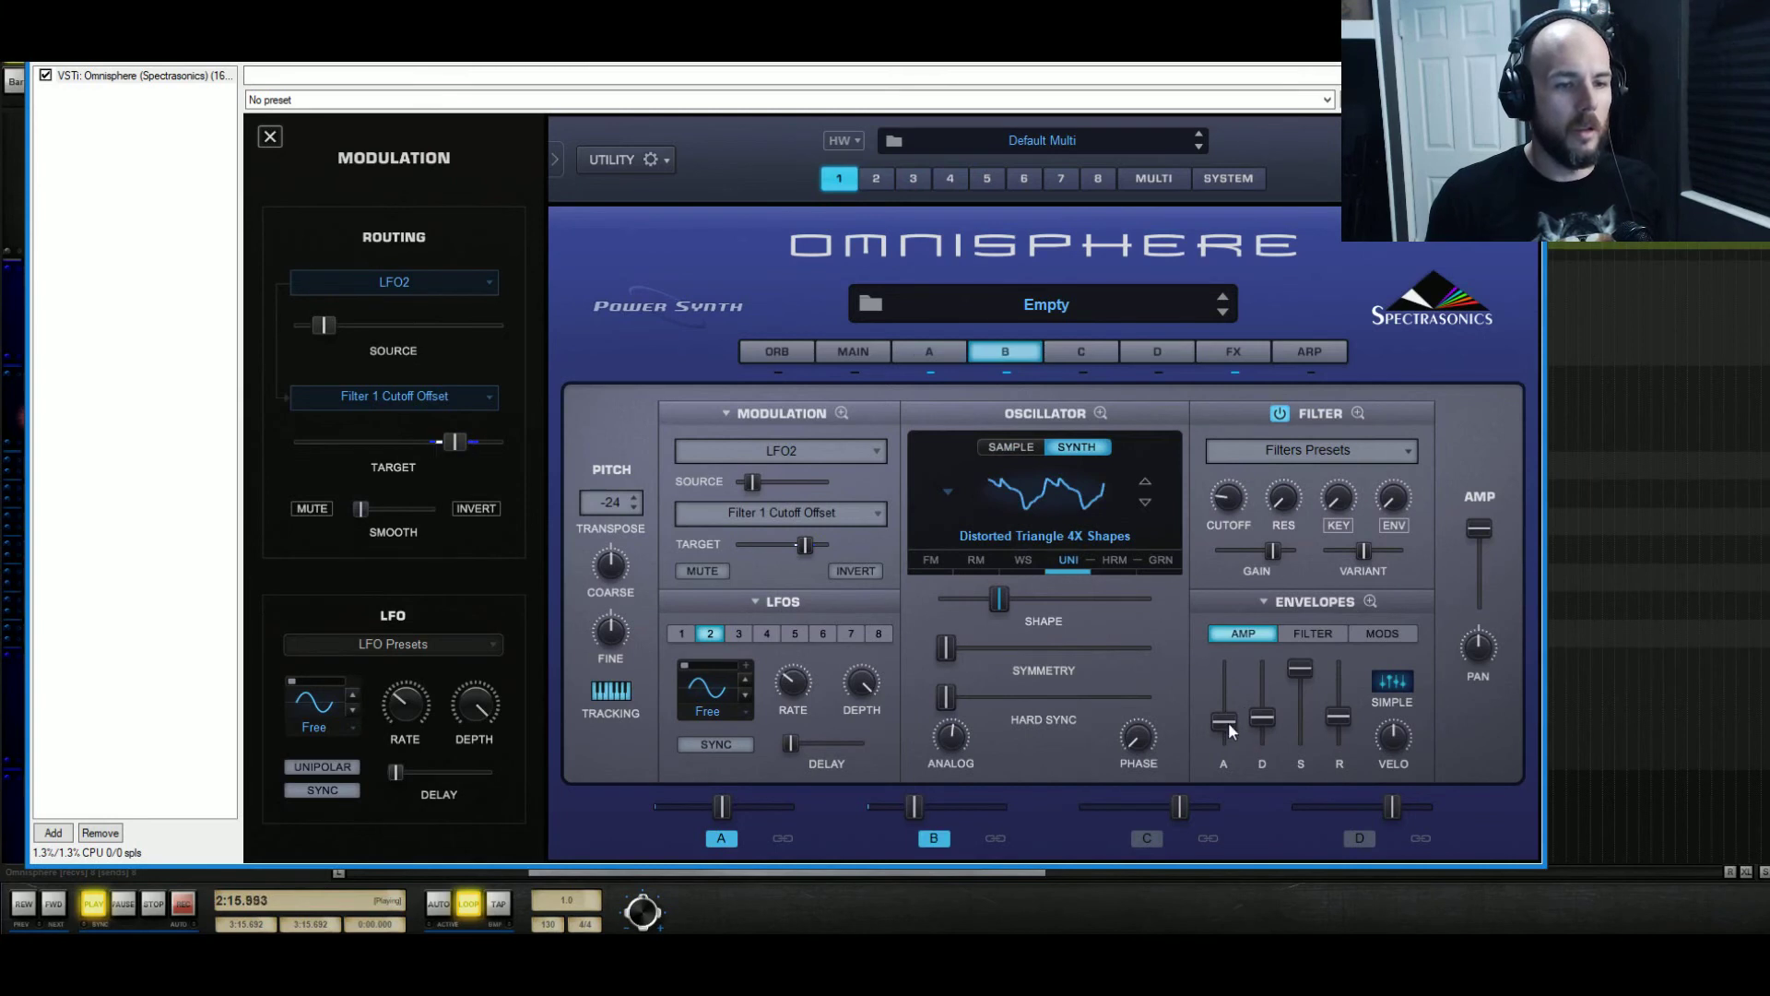
pyautogui.moveTo(1228, 722); pyautogui.dragTo(1224, 738)
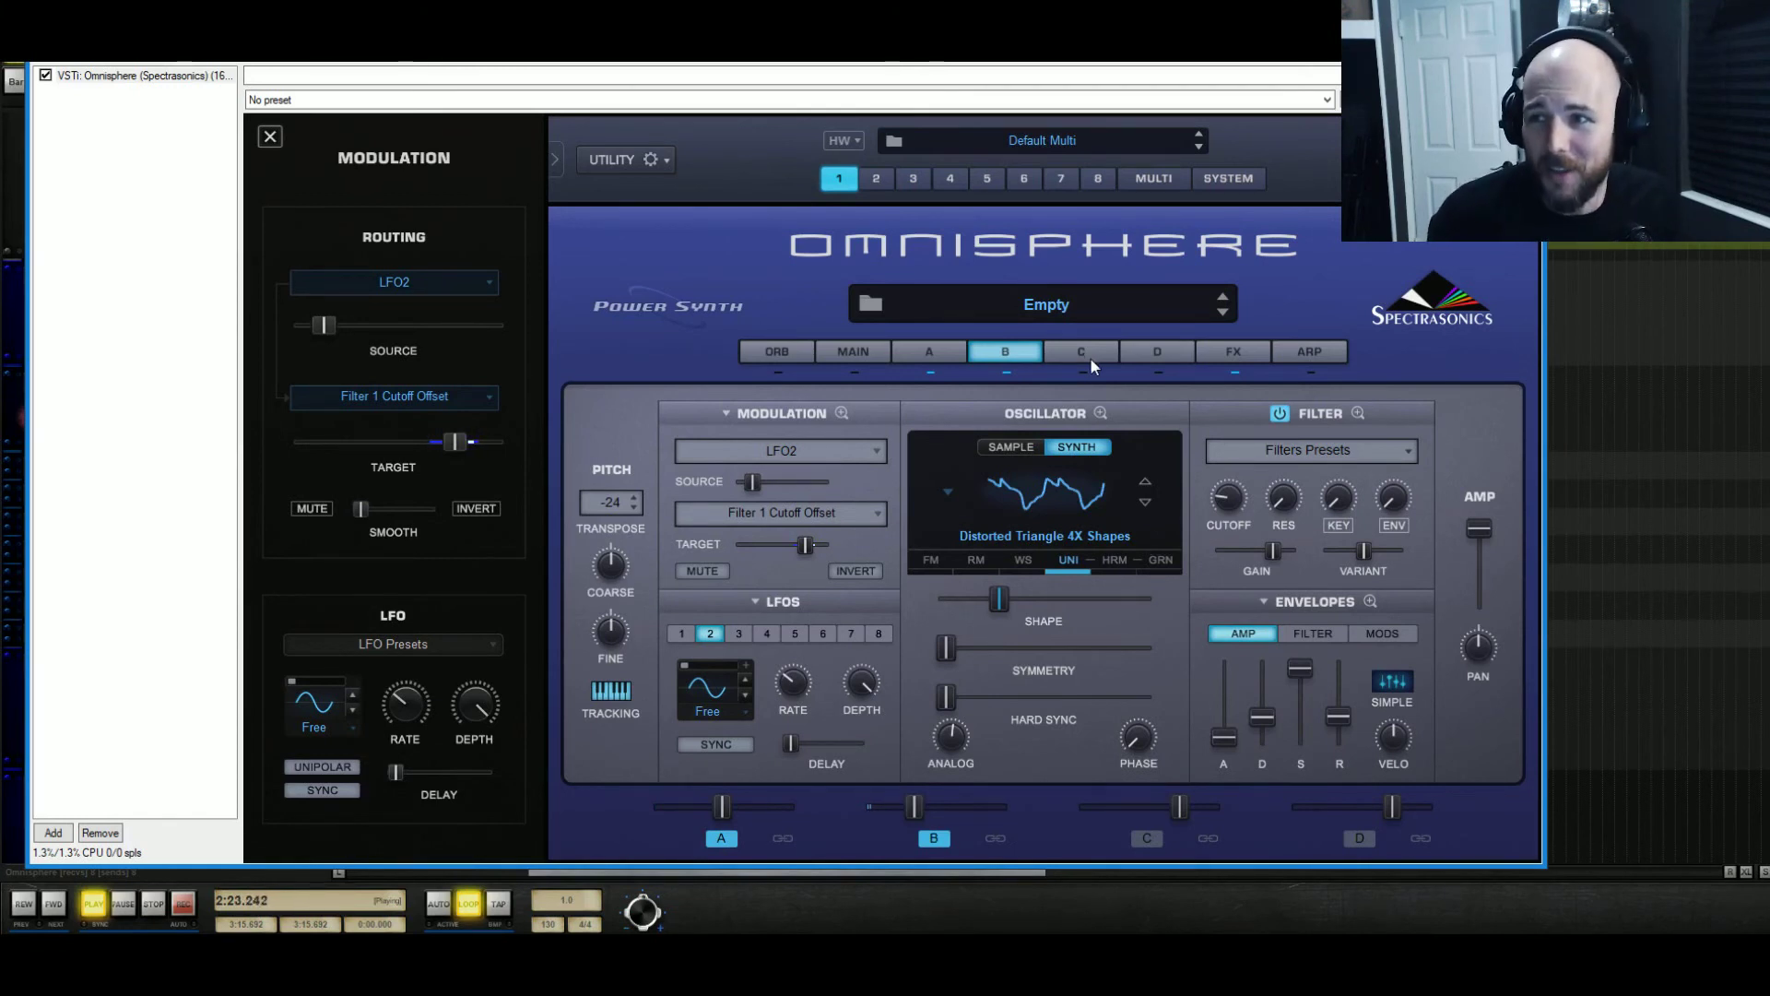
pyautogui.press('space')
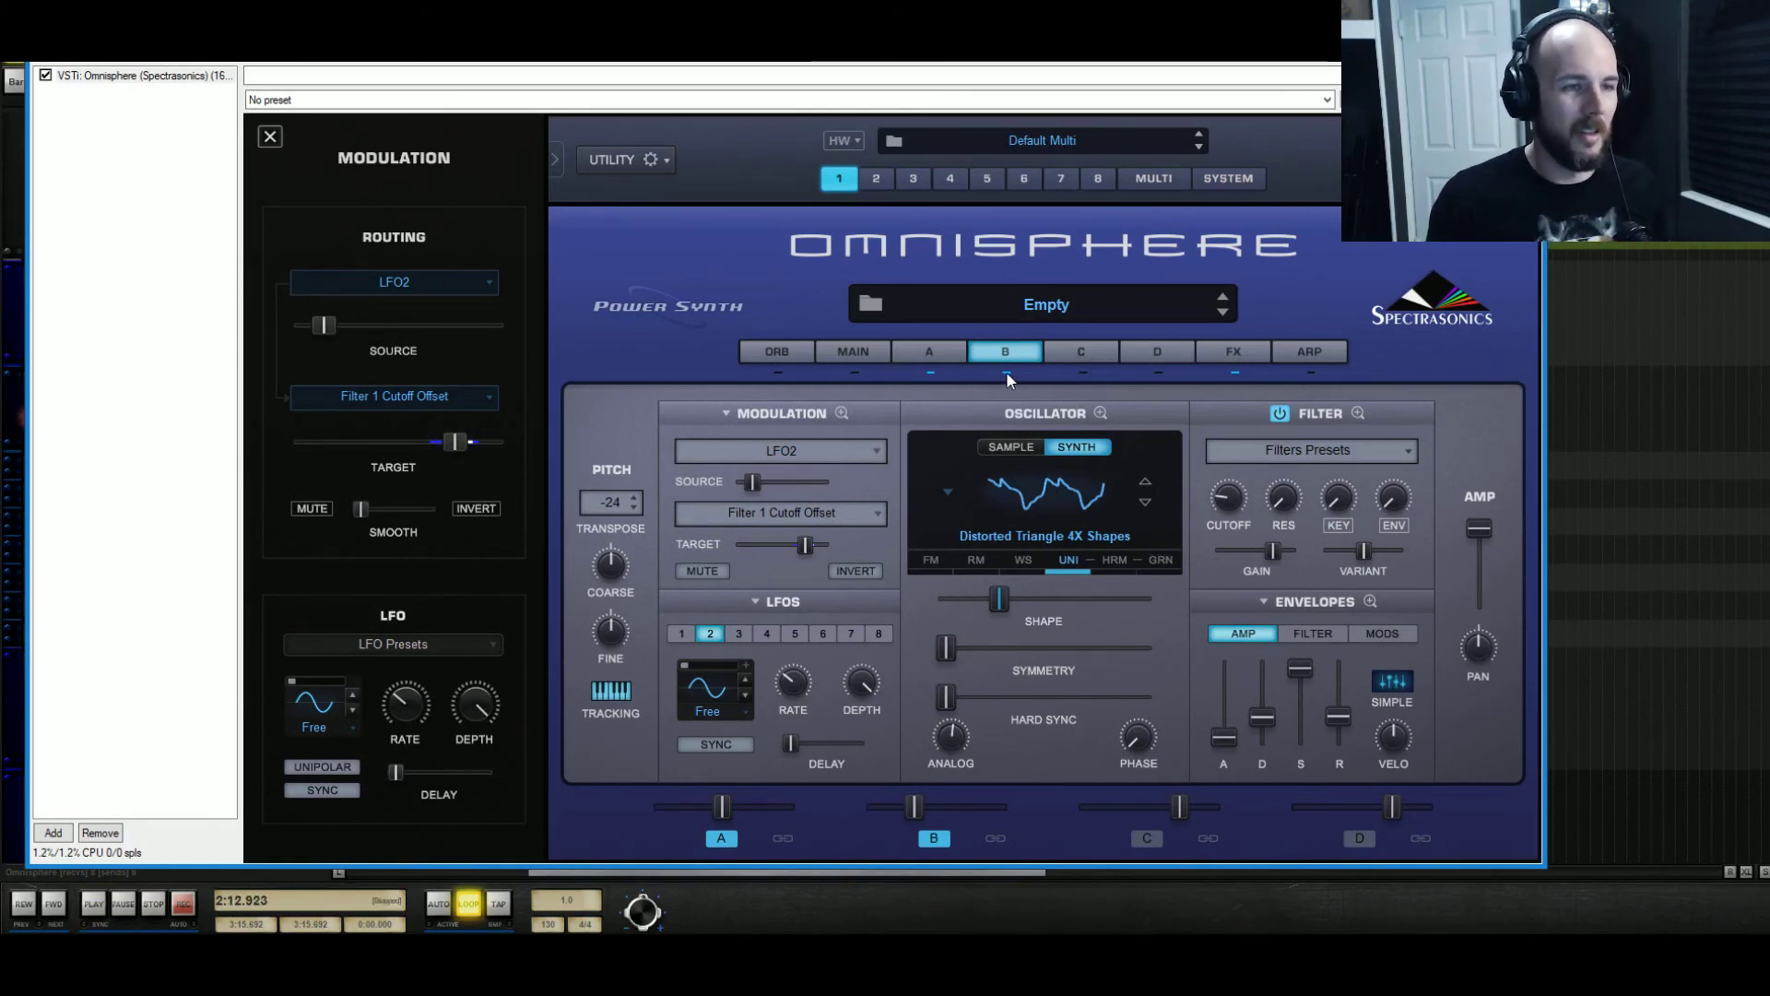
# Audition the Heartland textures for empty layer C in the Soundsource Browser and load Heartland 1
pyautogui.click(928, 358)
pyautogui.click(1087, 355)
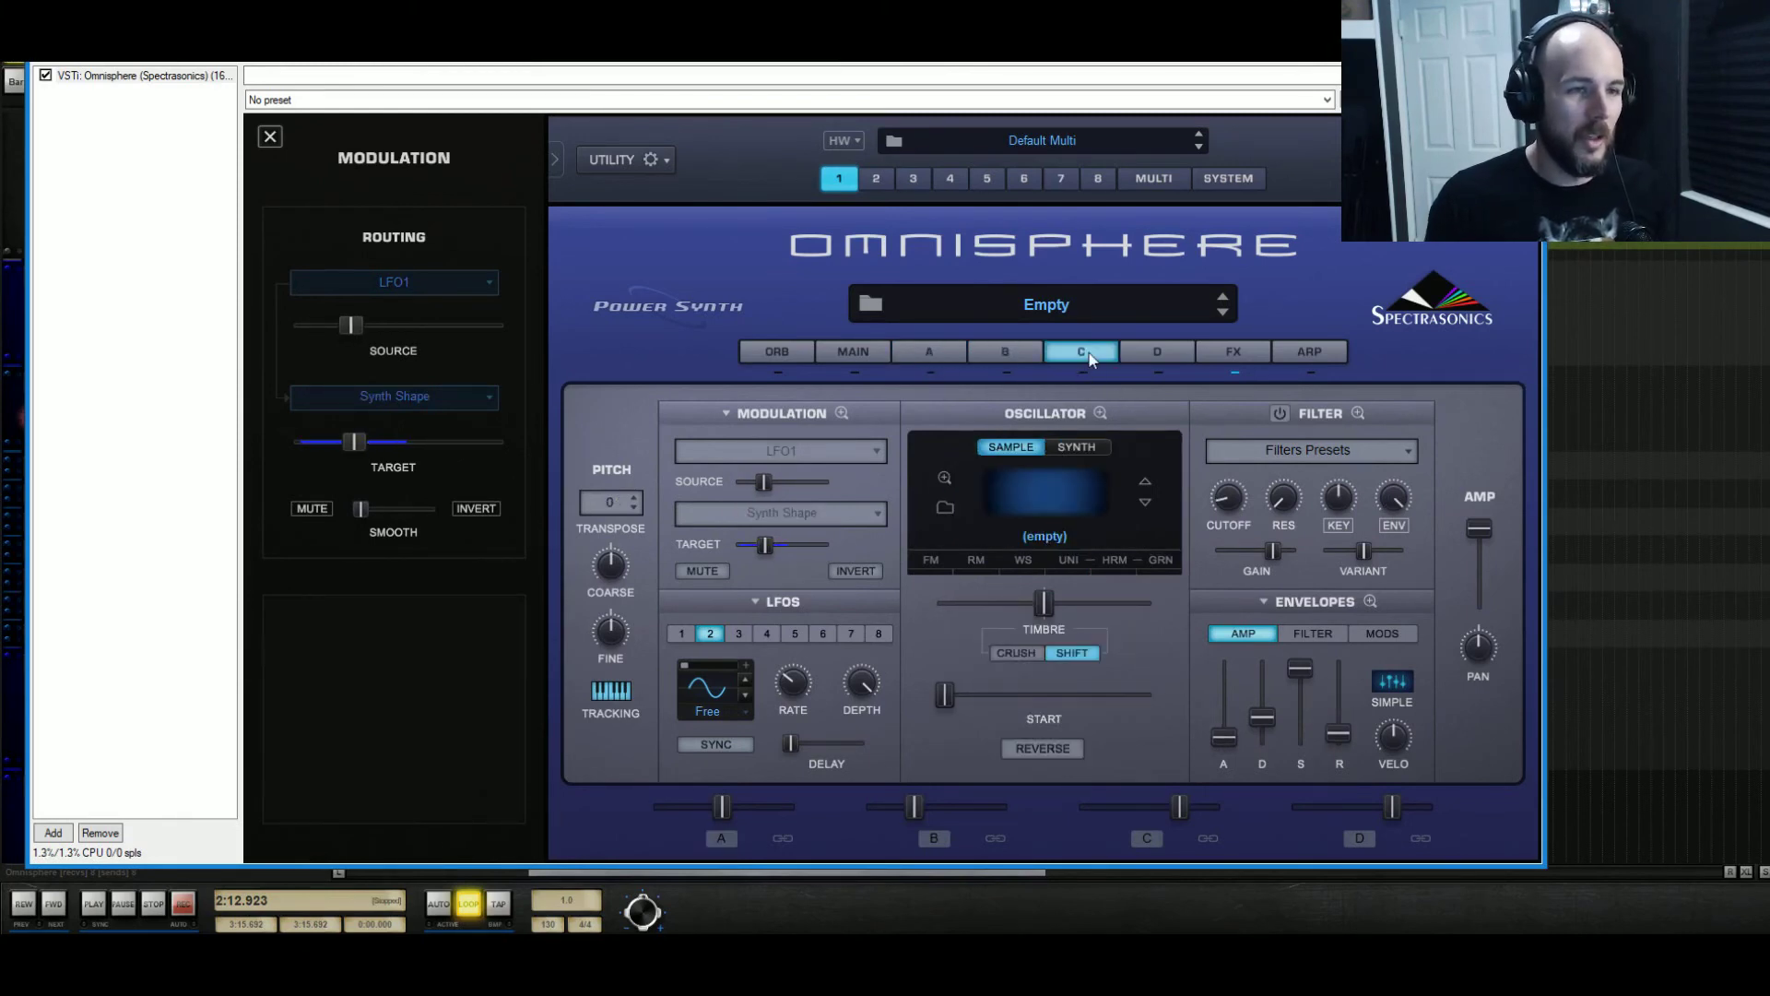
pyautogui.click(945, 506)
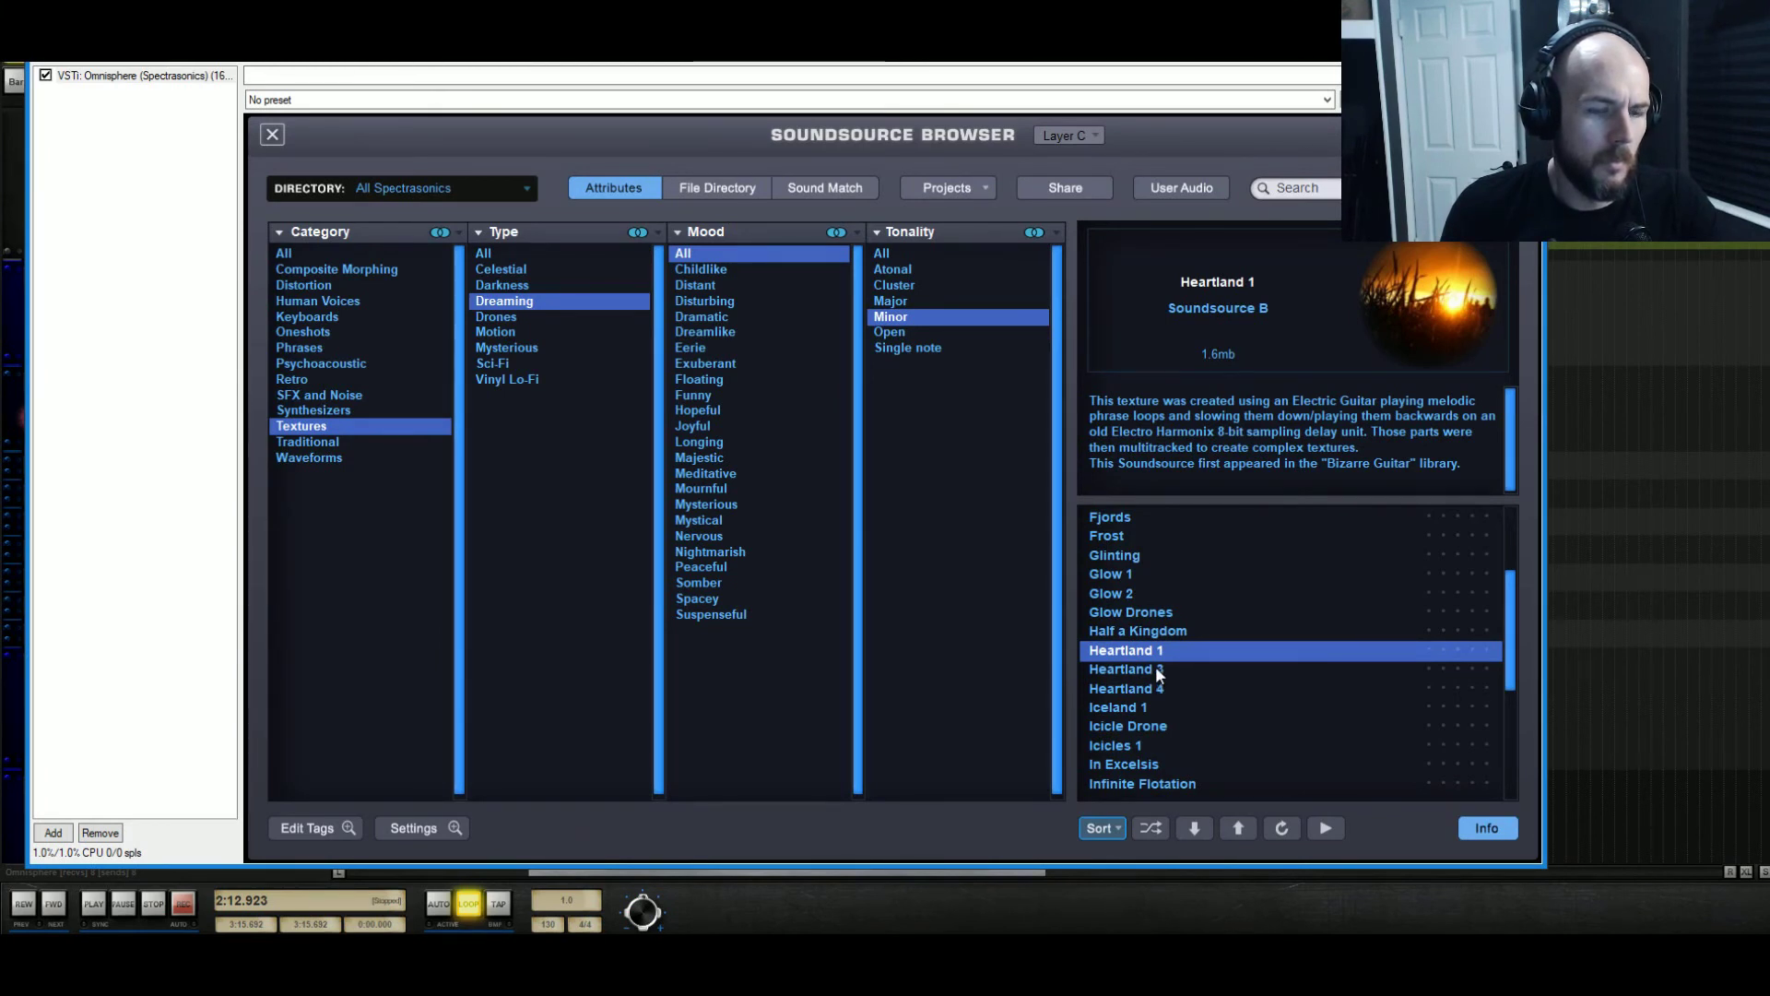
pyautogui.click(1148, 671)
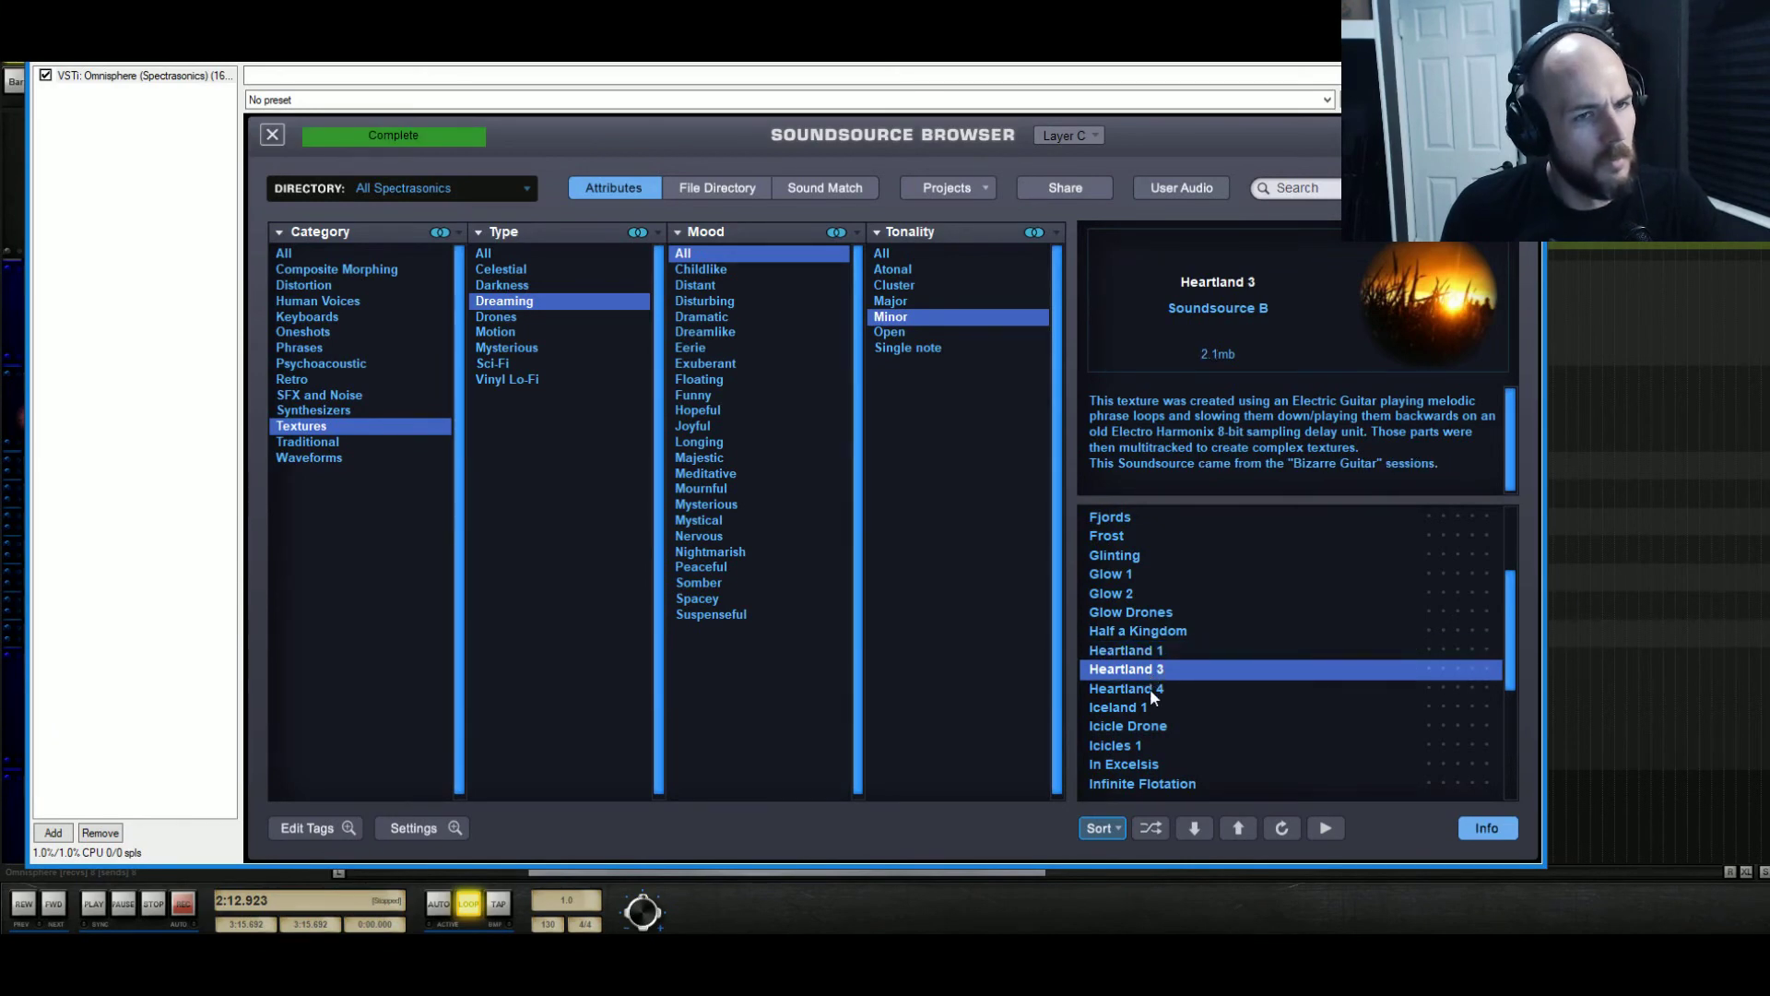
pyautogui.click(1149, 688)
pyautogui.click(1148, 651)
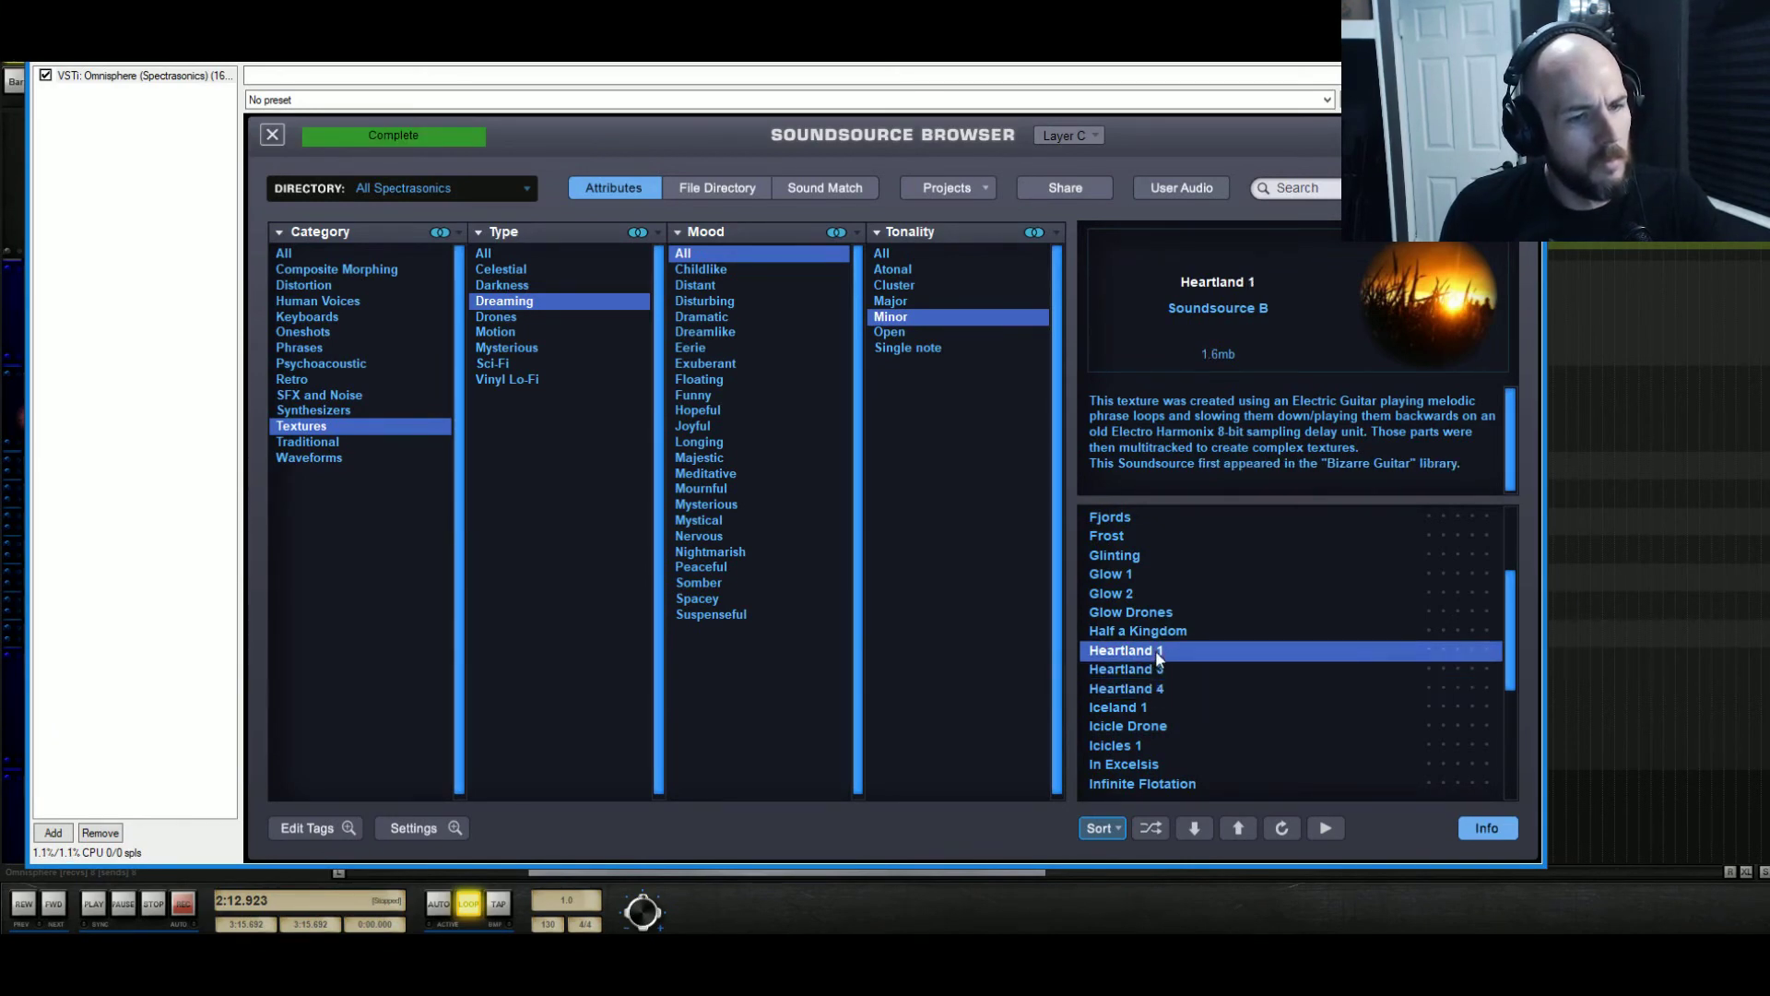
pyautogui.click(272, 135)
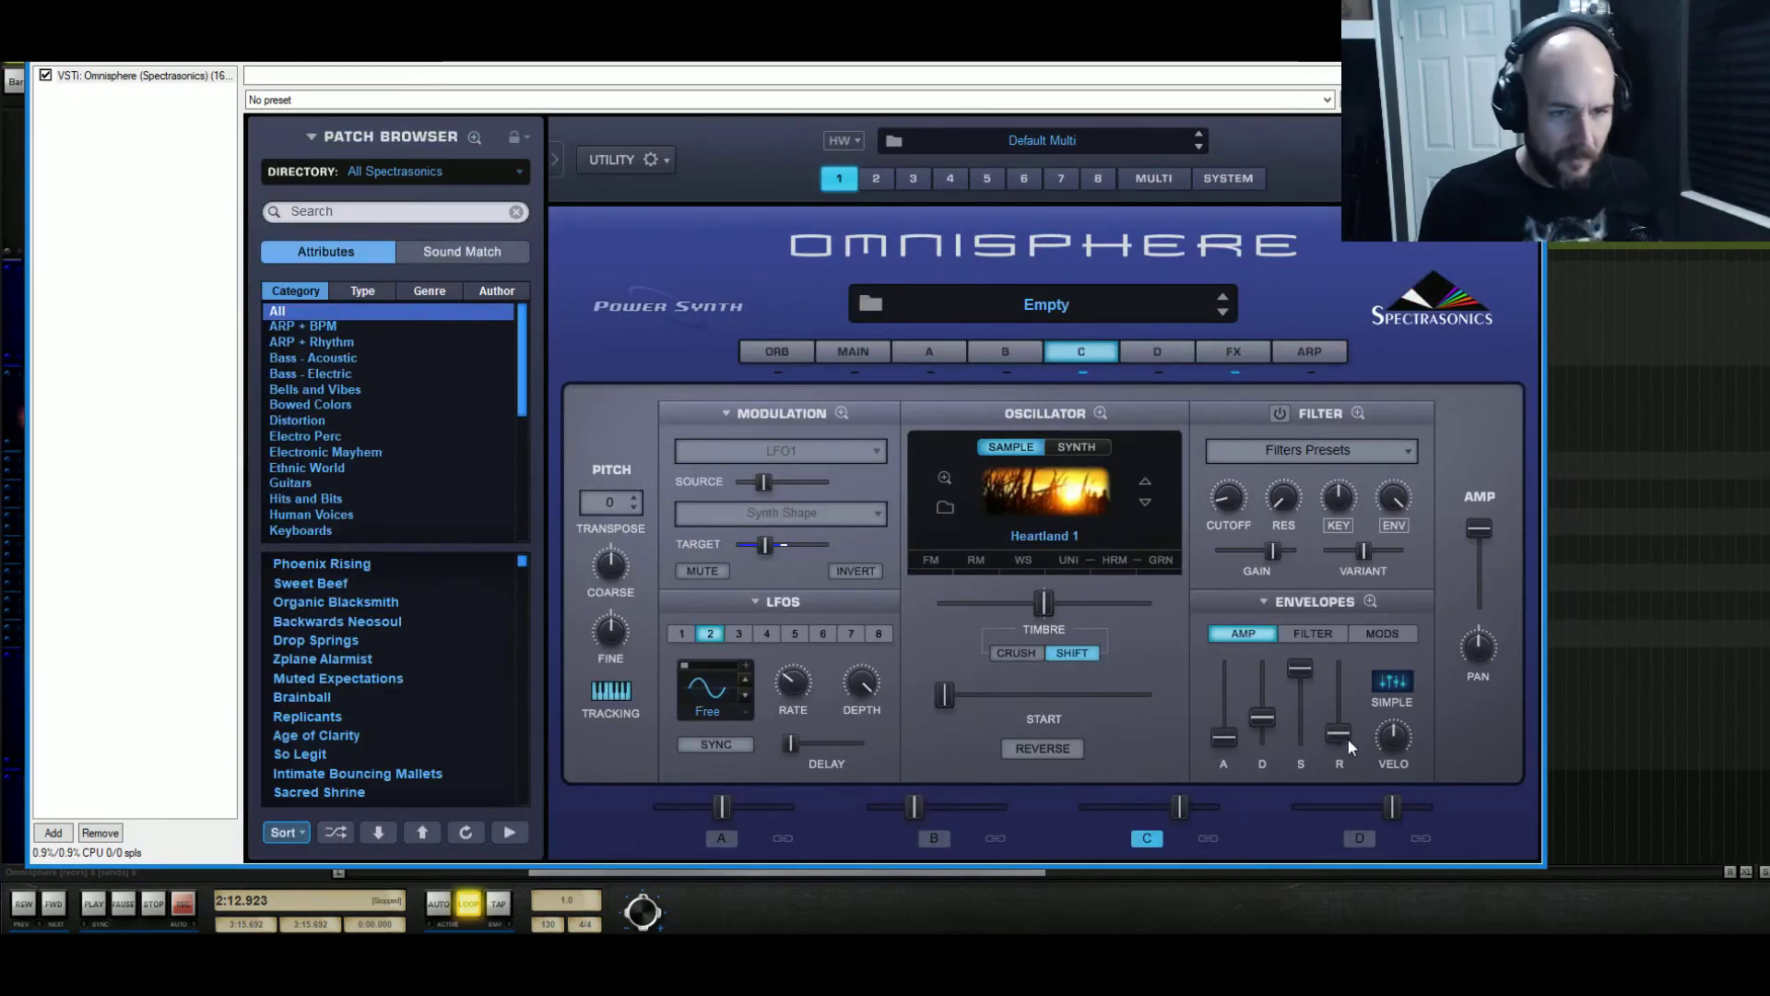
# Turn layer A back on, lengthen layer C's amp envelope release and attack, and start playback
pyautogui.click(940, 352)
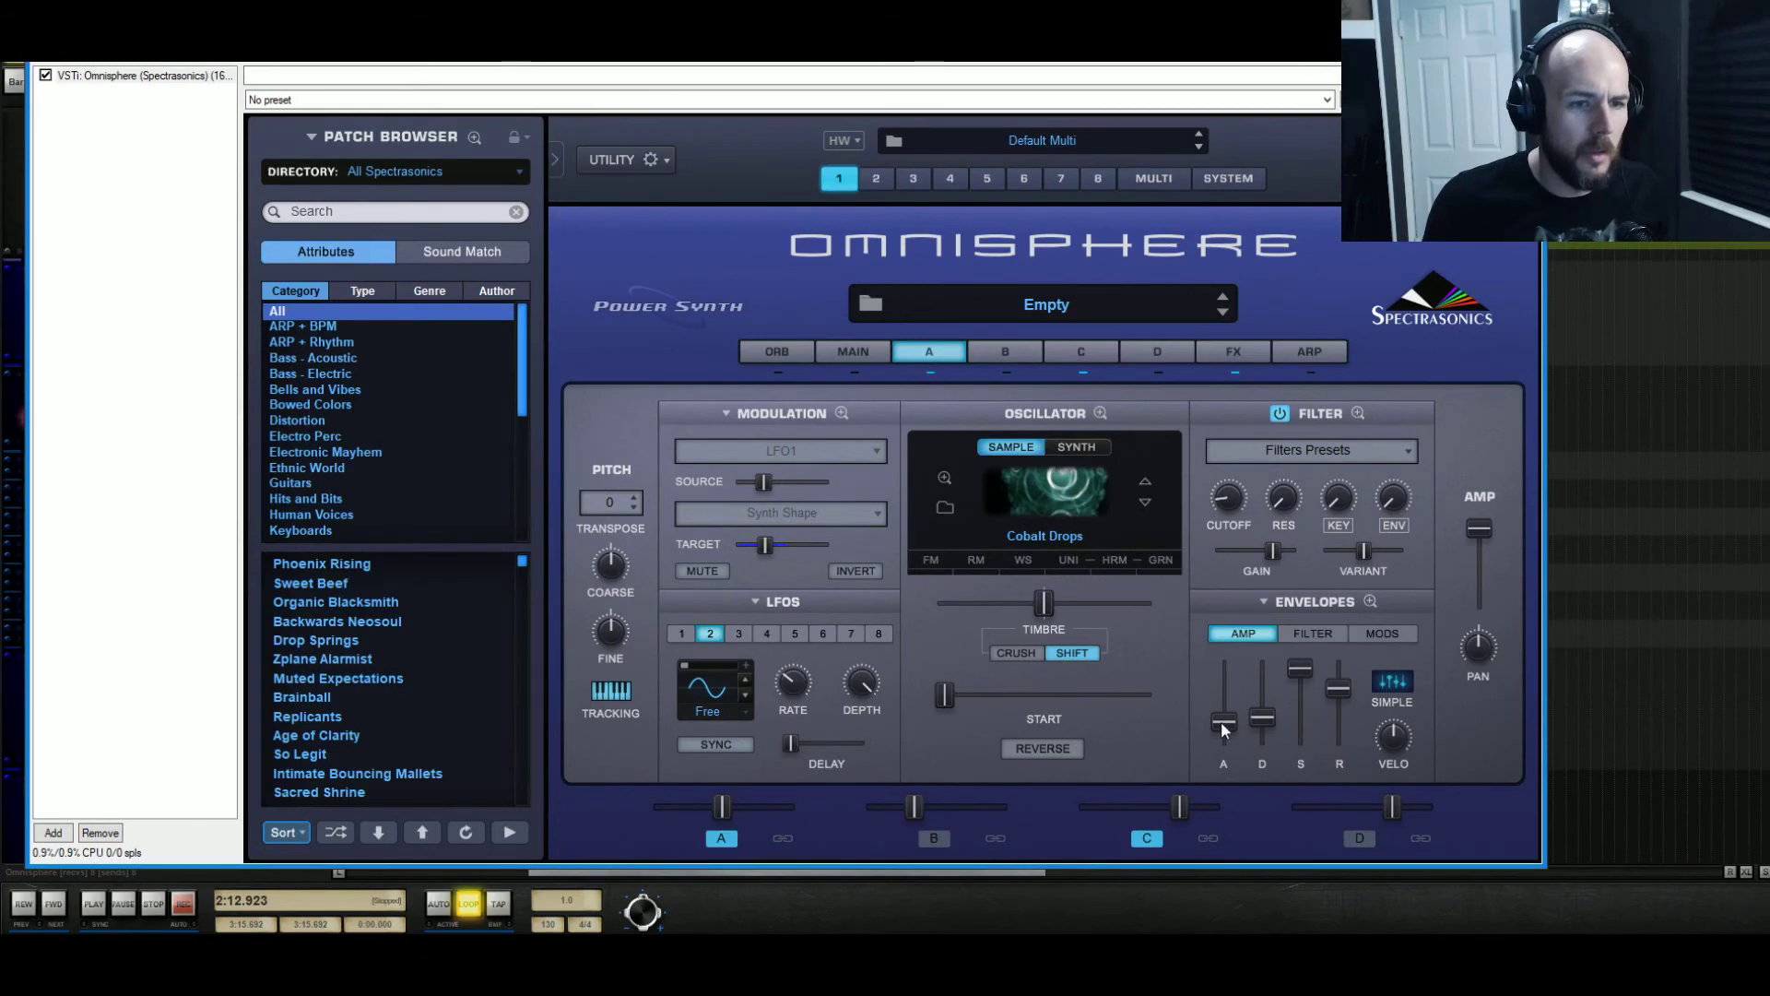
pyautogui.click(1091, 356)
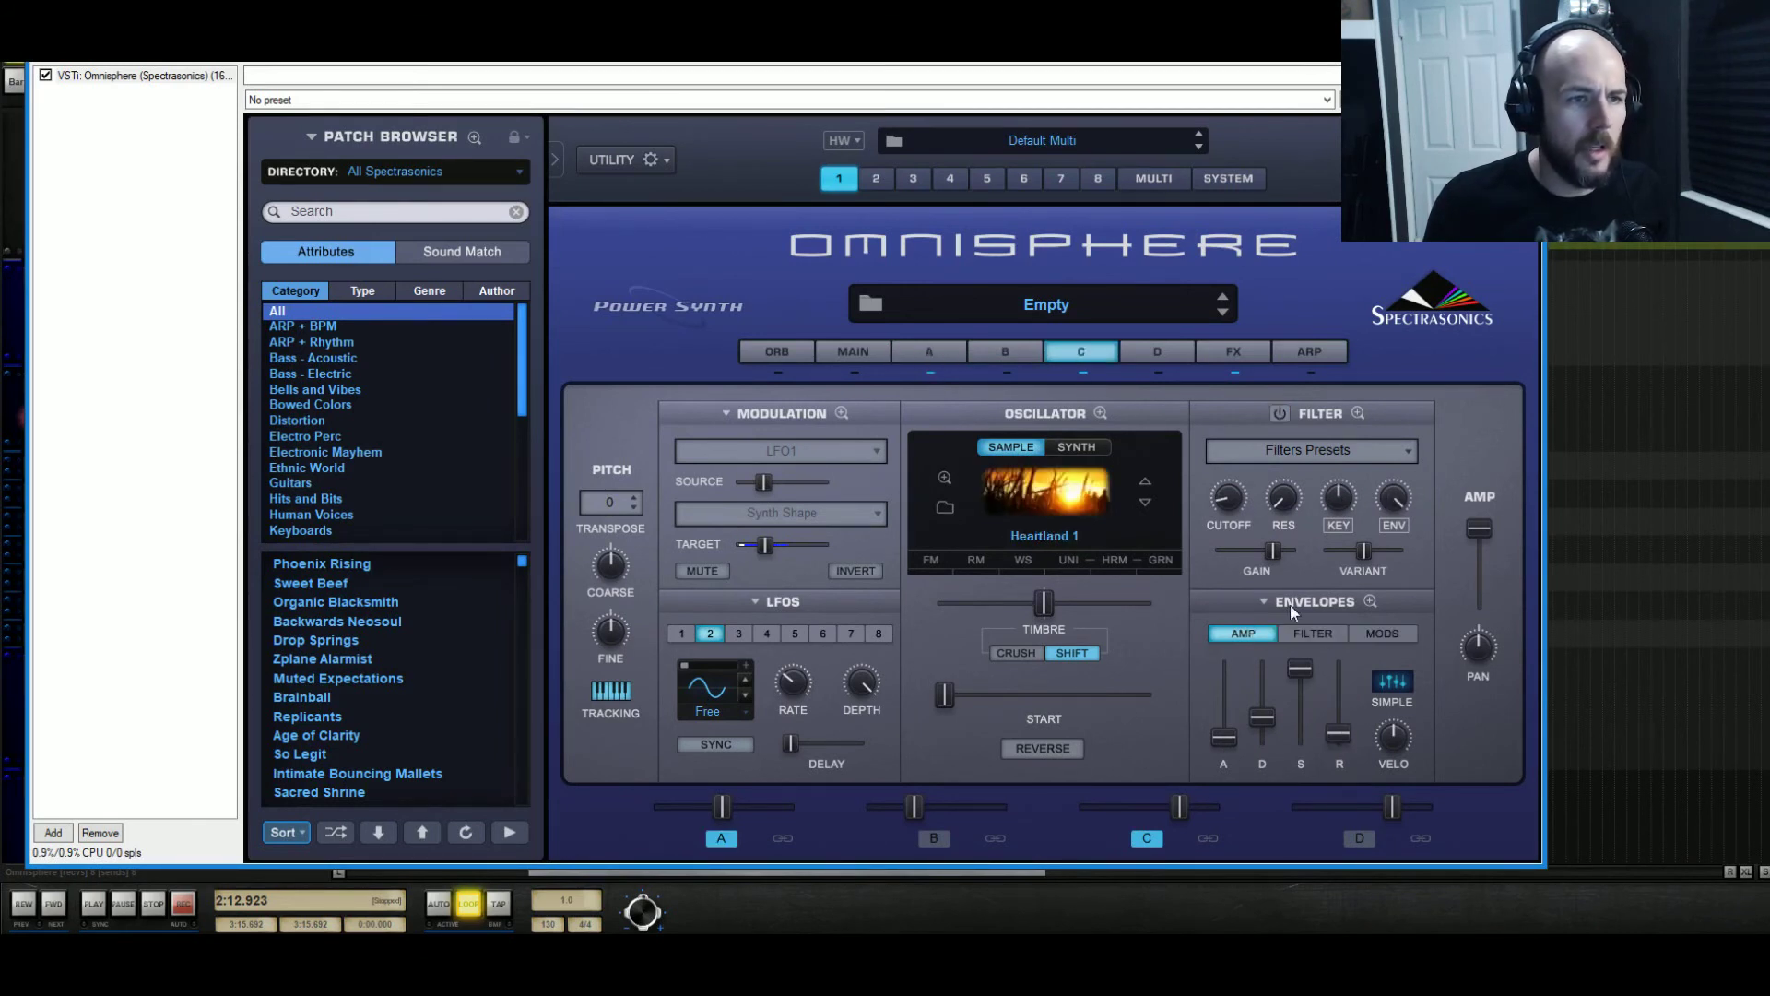
pyautogui.moveTo(1339, 735); pyautogui.dragTo(1346, 683)
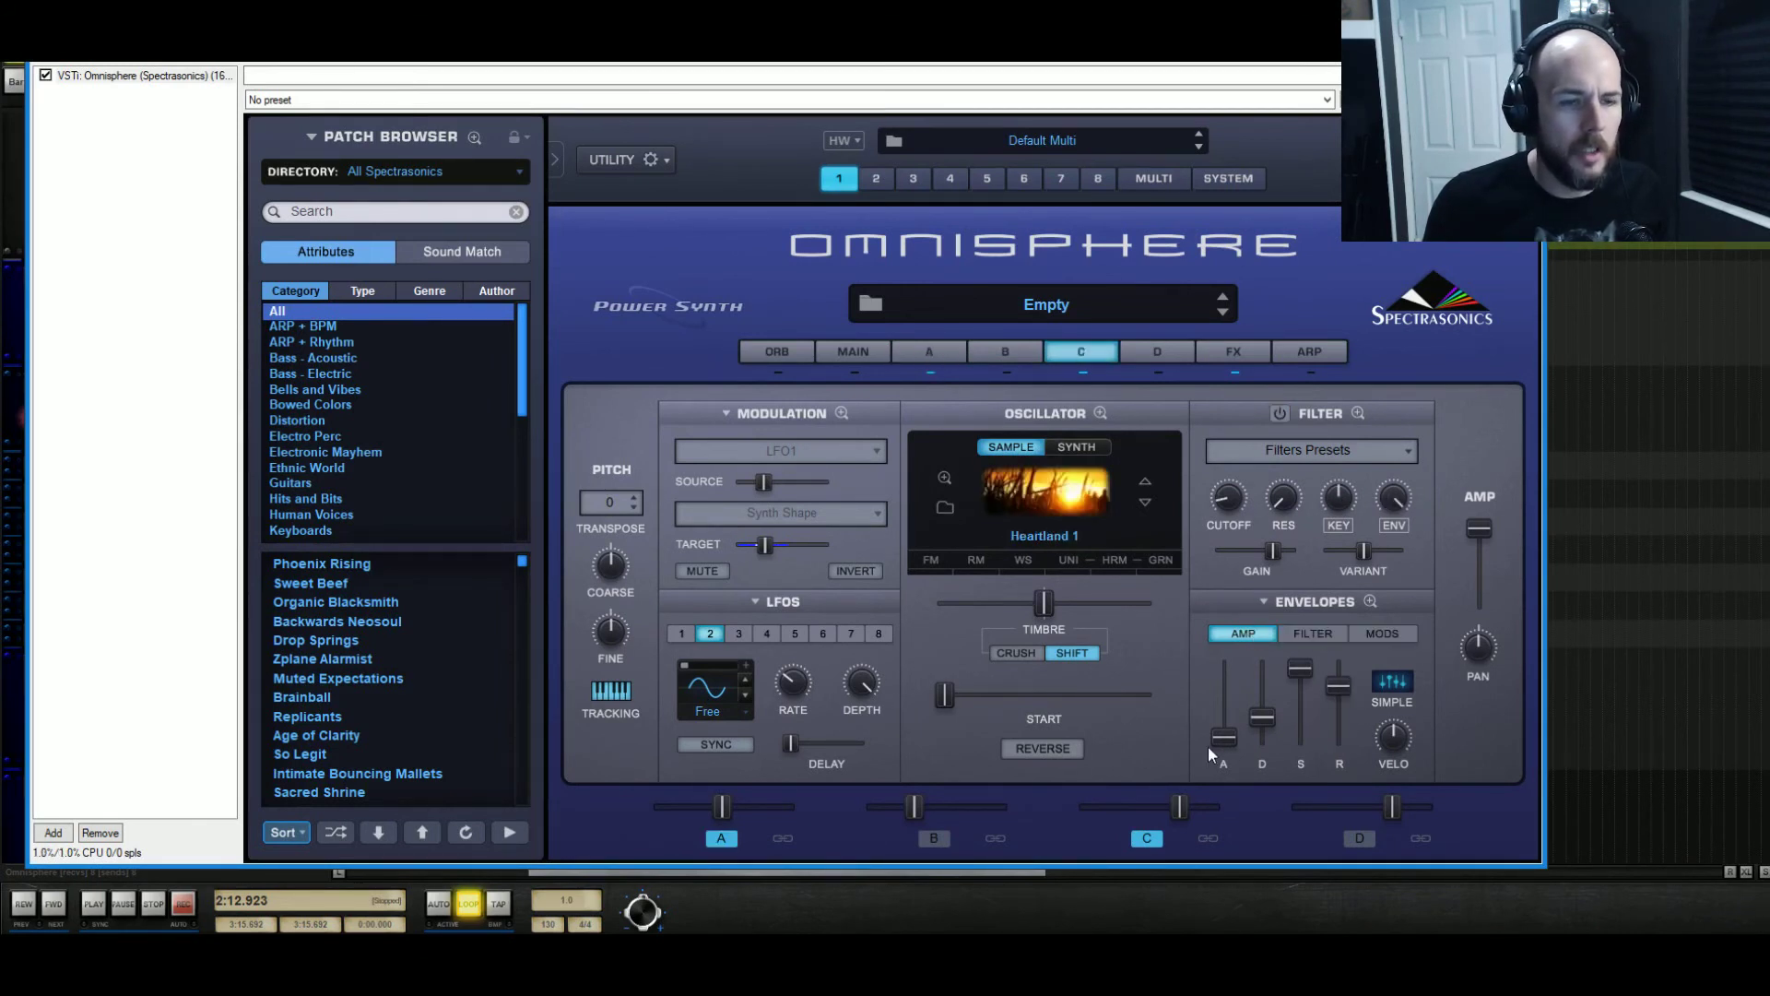
pyautogui.moveTo(1223, 738); pyautogui.dragTo(1230, 684)
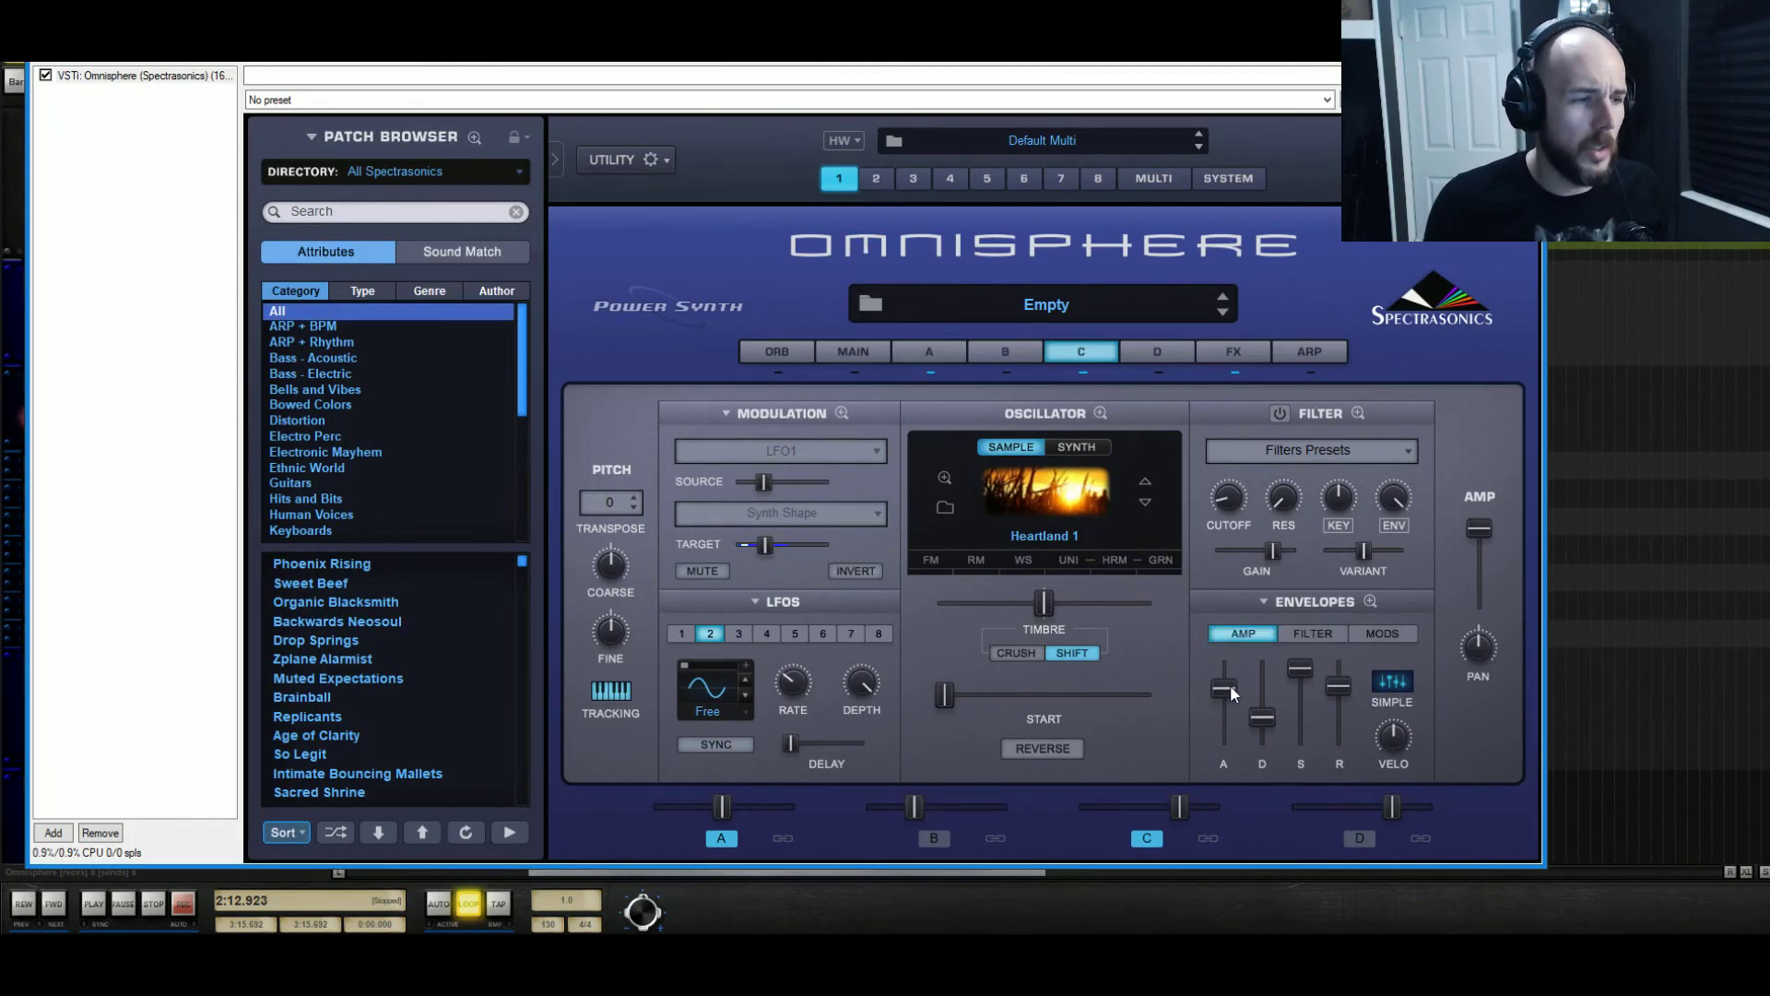
pyautogui.press('space')
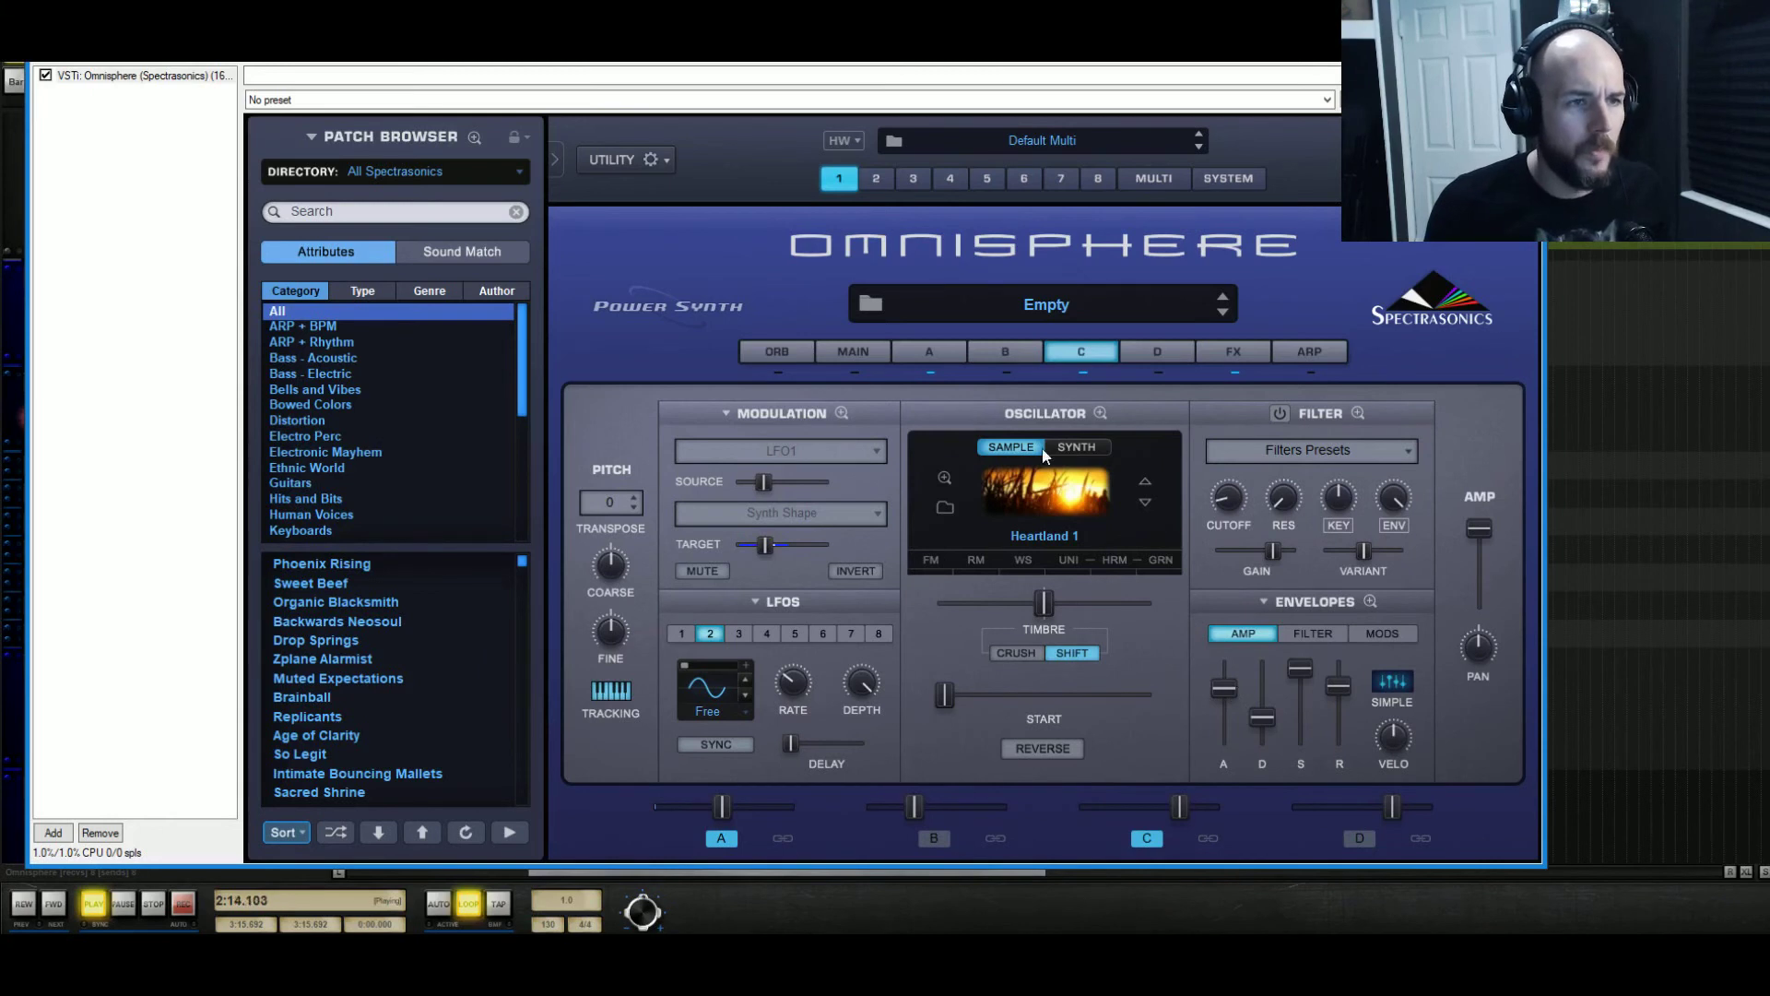
# Turn layer B back on, fine-tune layer C's amp attack, and lower layer C's mix level slightly during playback
pyautogui.click(1004, 374)
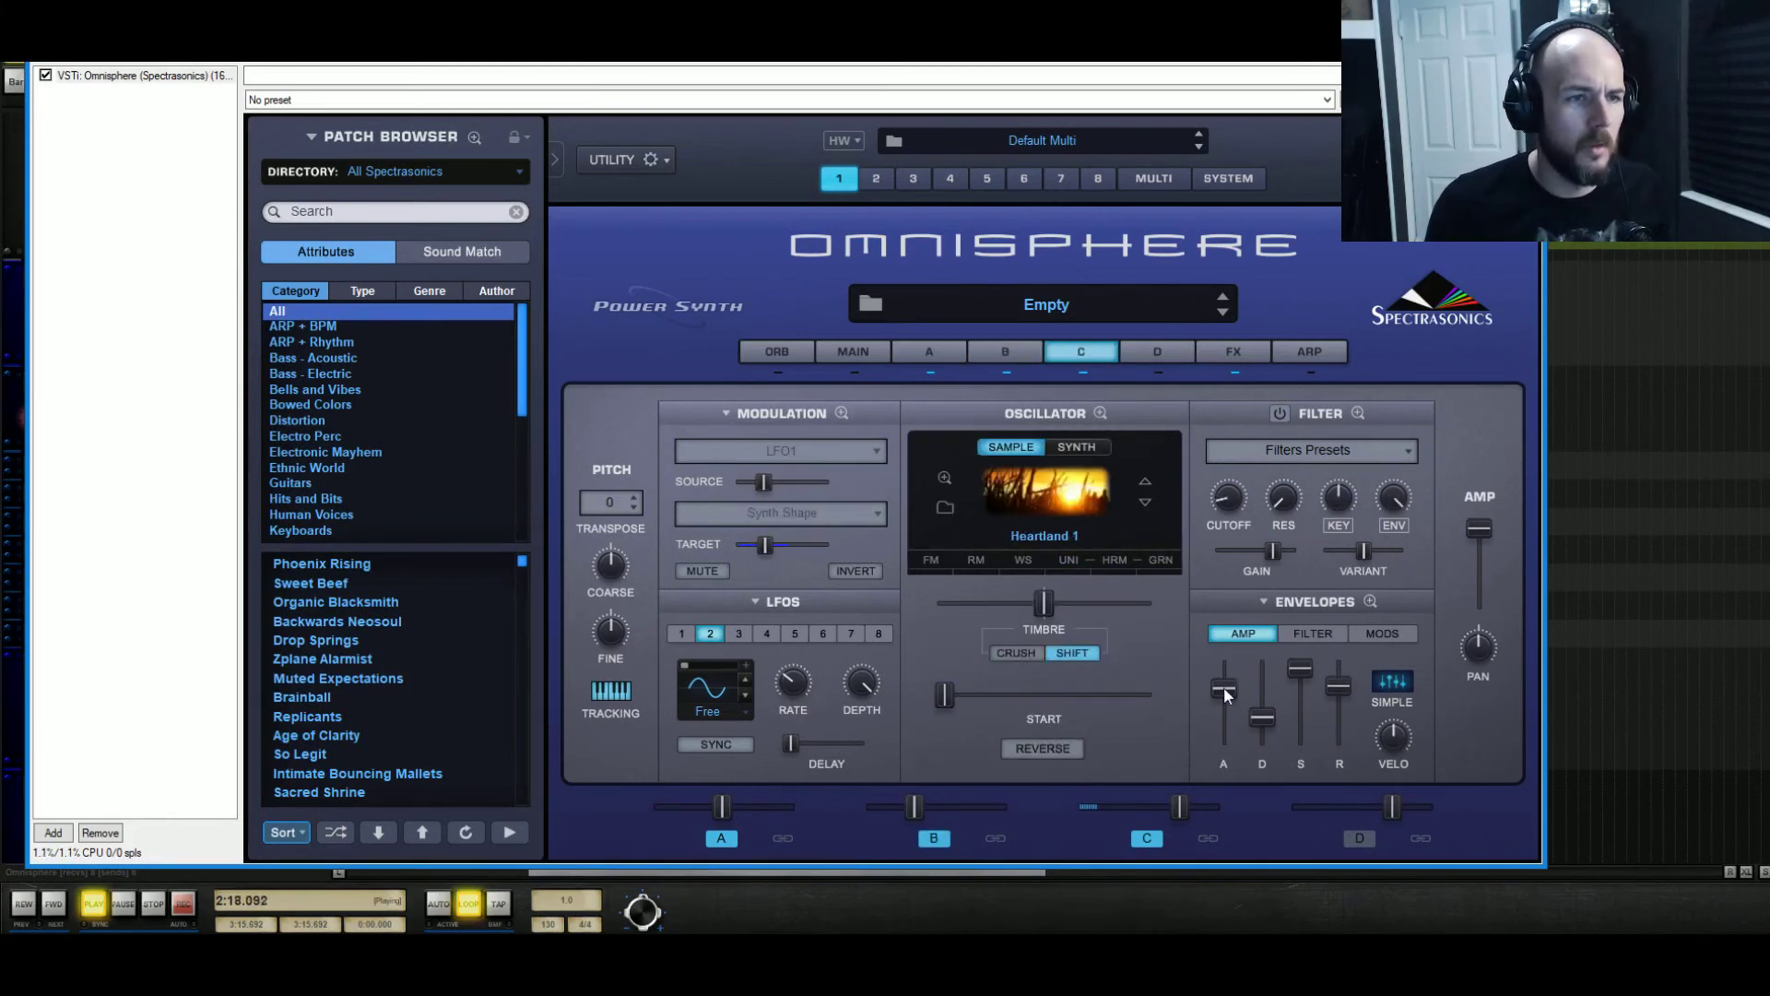
pyautogui.moveTo(1224, 688); pyautogui.dragTo(1228, 668)
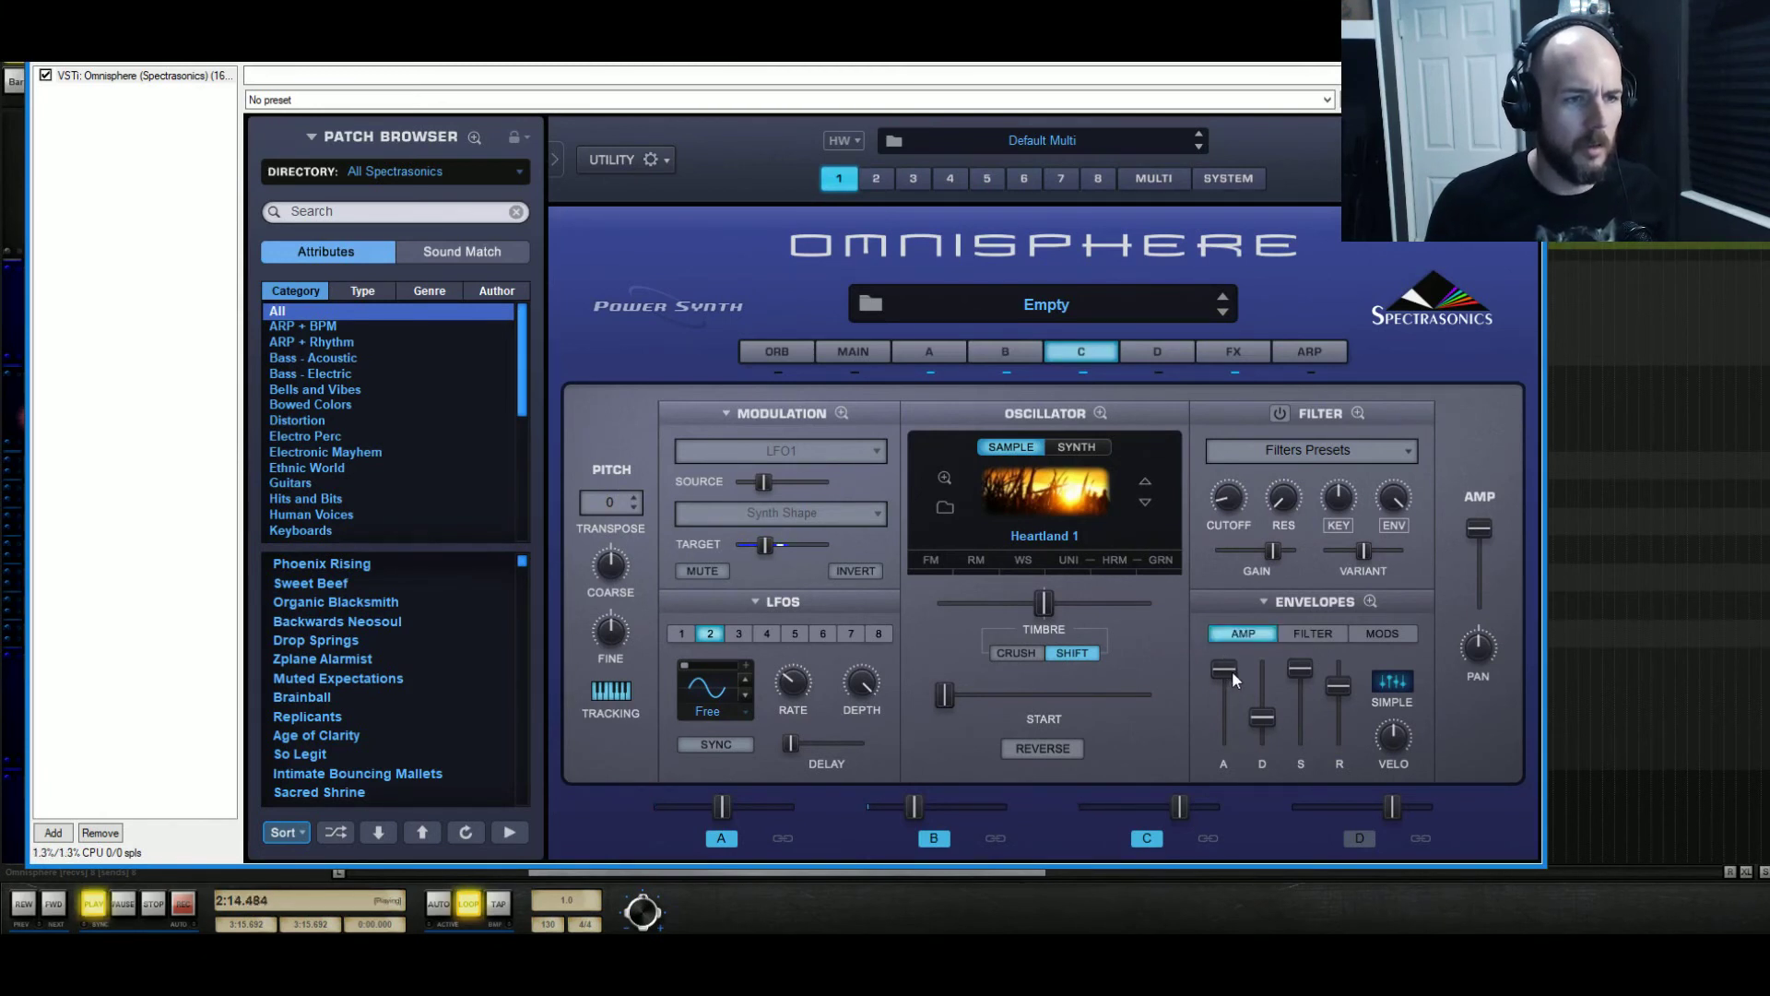
pyautogui.moveTo(1179, 807); pyautogui.dragTo(1161, 809)
pyautogui.moveTo(1226, 689); pyautogui.dragTo(1224, 694)
pyautogui.moveTo(1164, 794); pyautogui.dragTo(1171, 791)
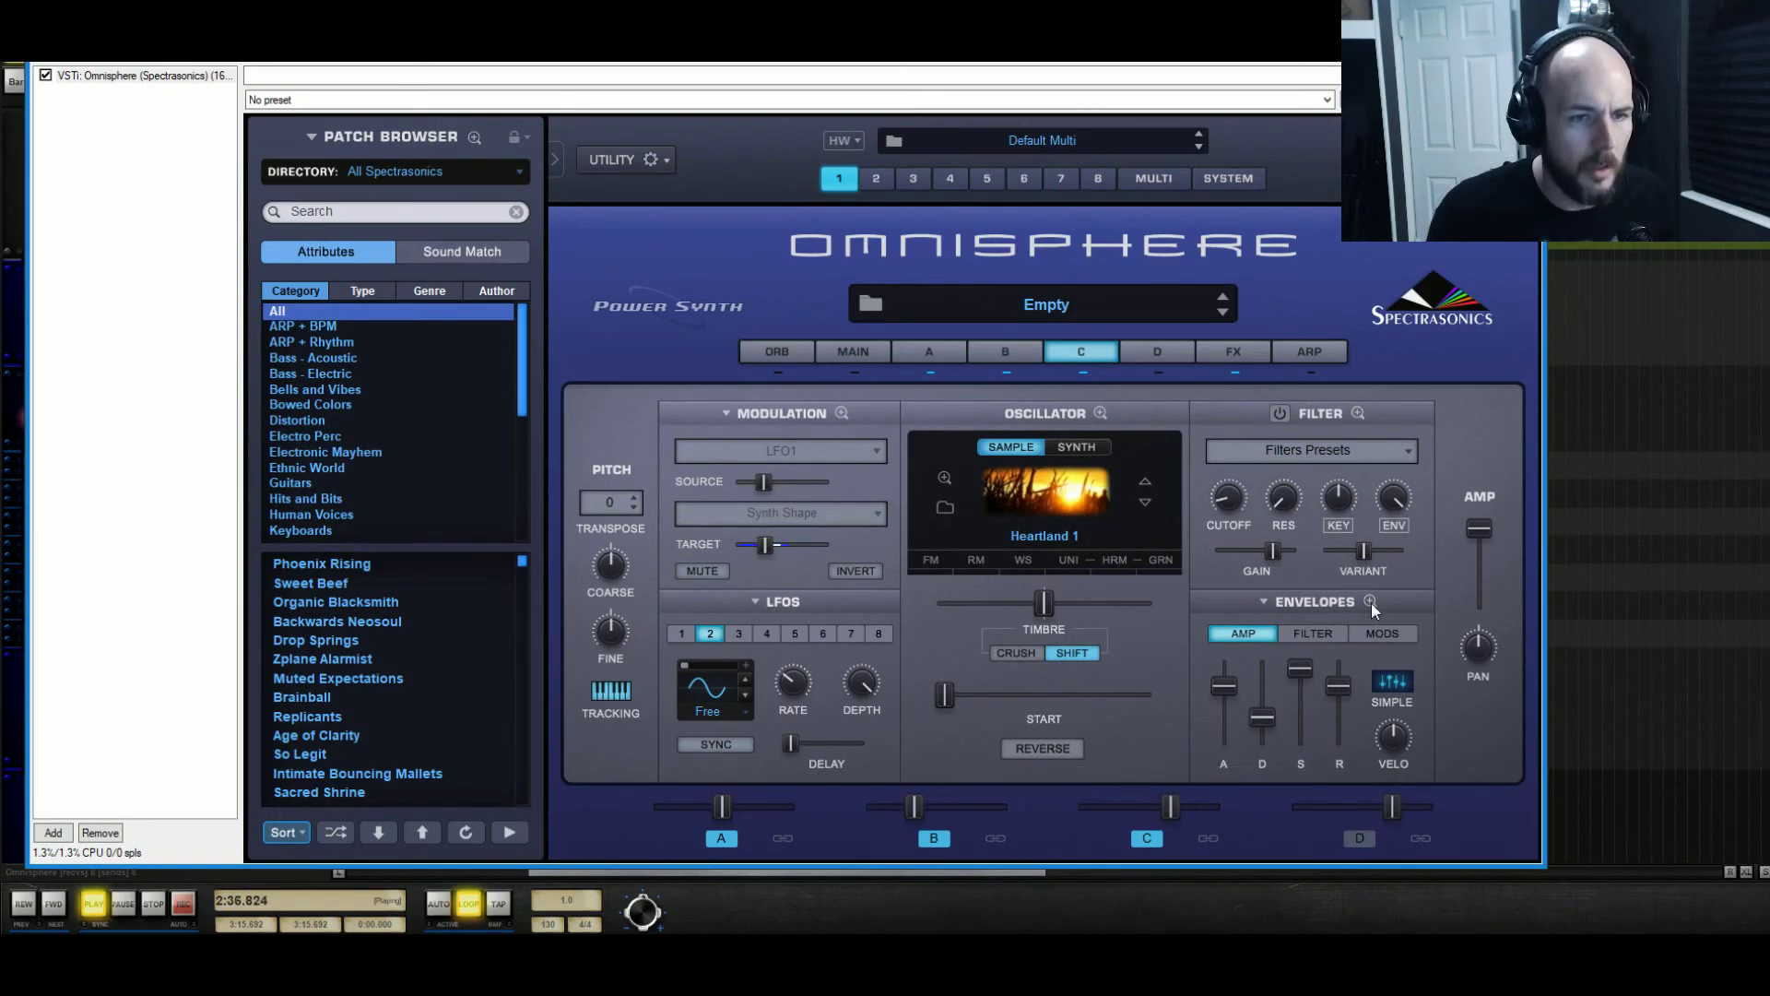
# Open the zoomed view of layer C's amp envelope and adjust its attack curve
pyautogui.click(1370, 601)
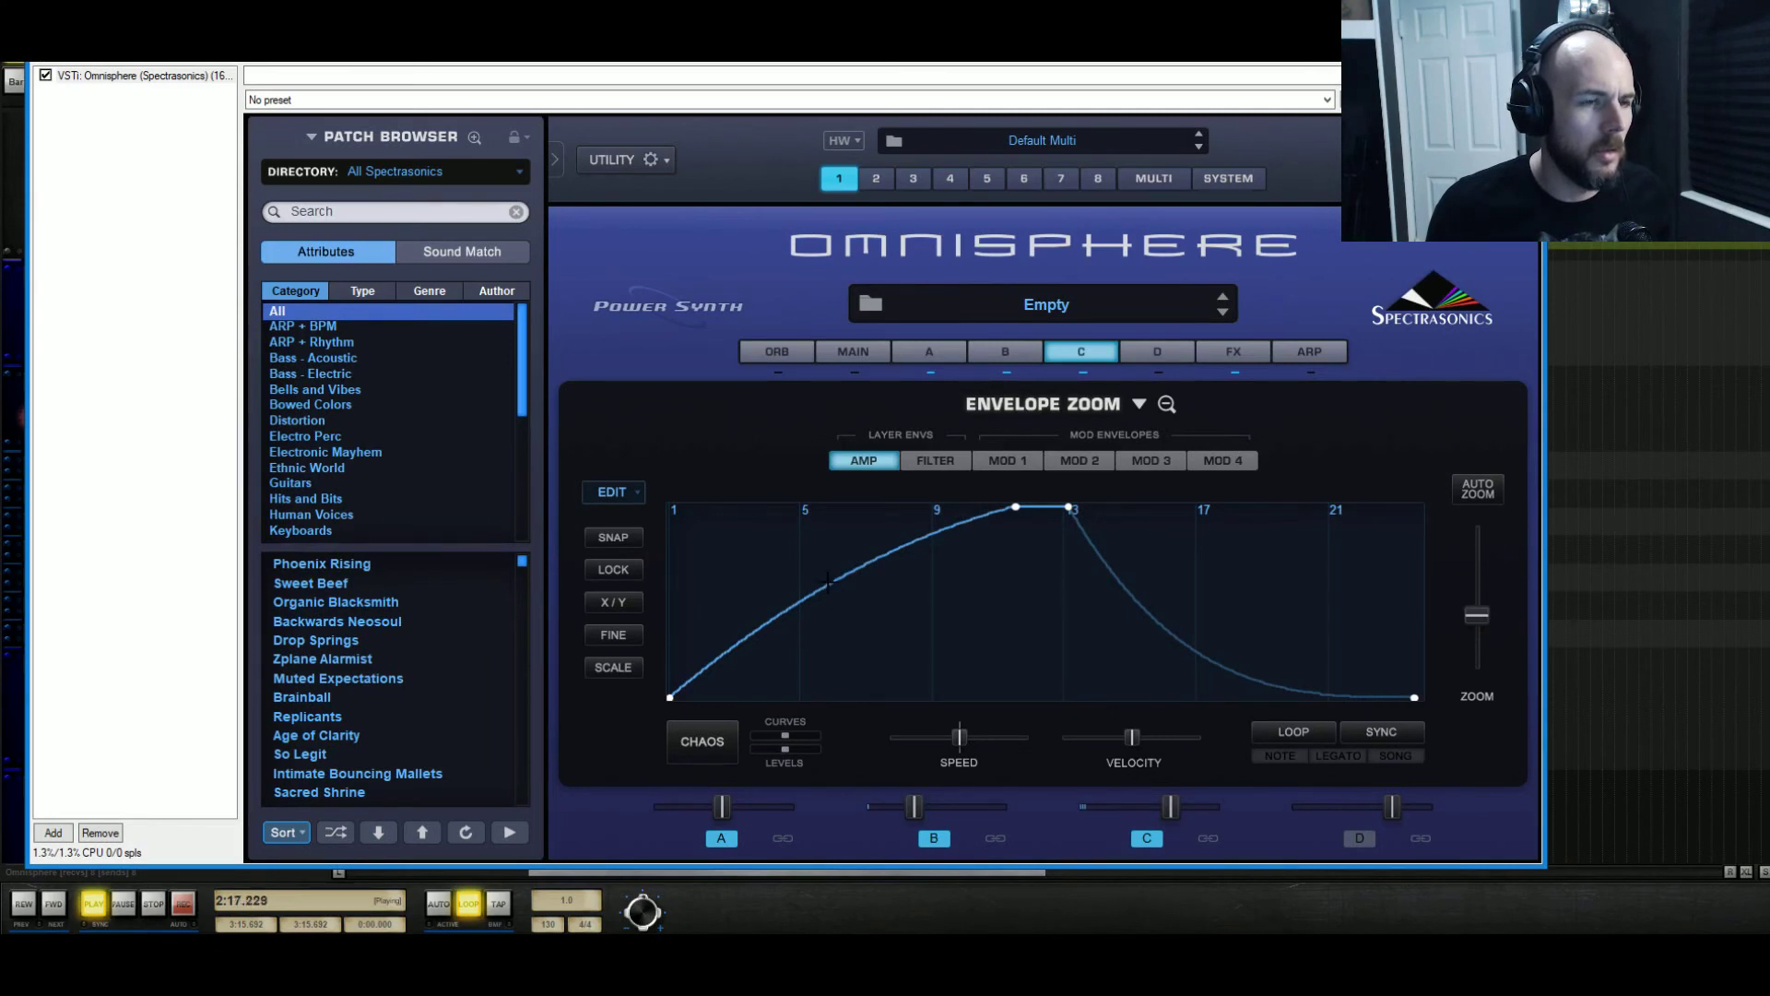
pyautogui.moveTo(841, 601); pyautogui.dragTo(861, 608)
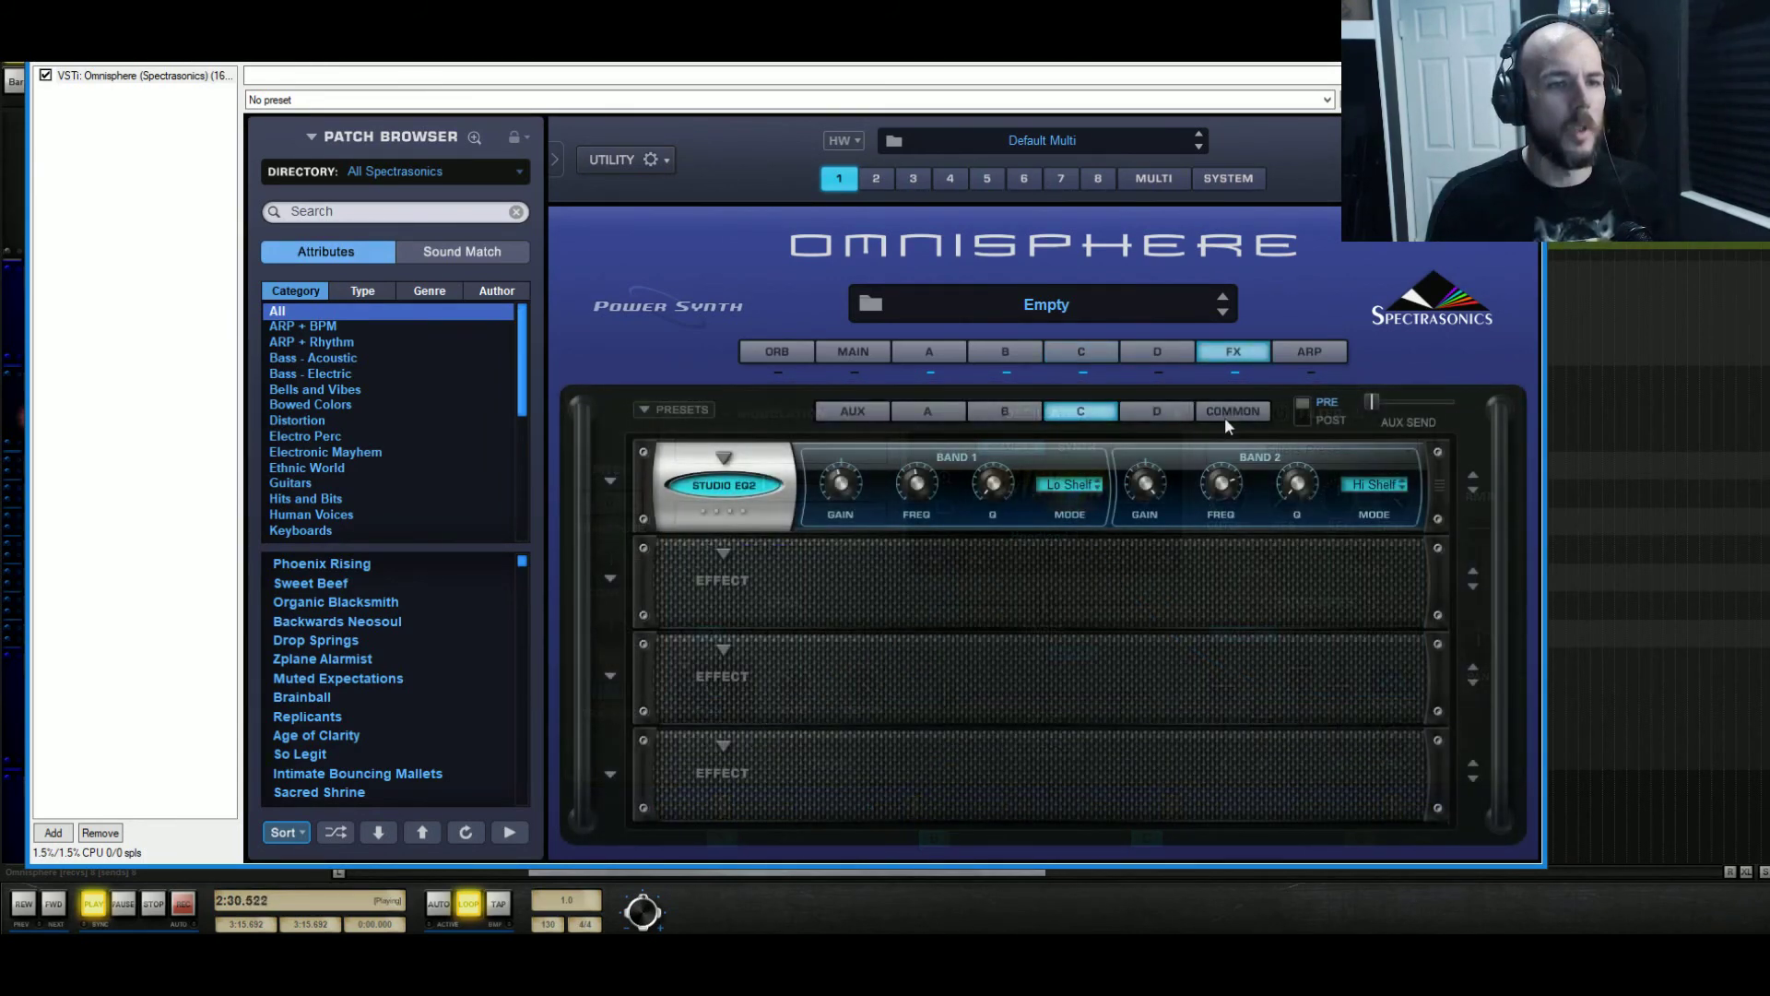
# Insert a Precision Compressor in the first Common effects slot, load its Medium Smoother preset, and stop playback
pyautogui.click(723, 457)
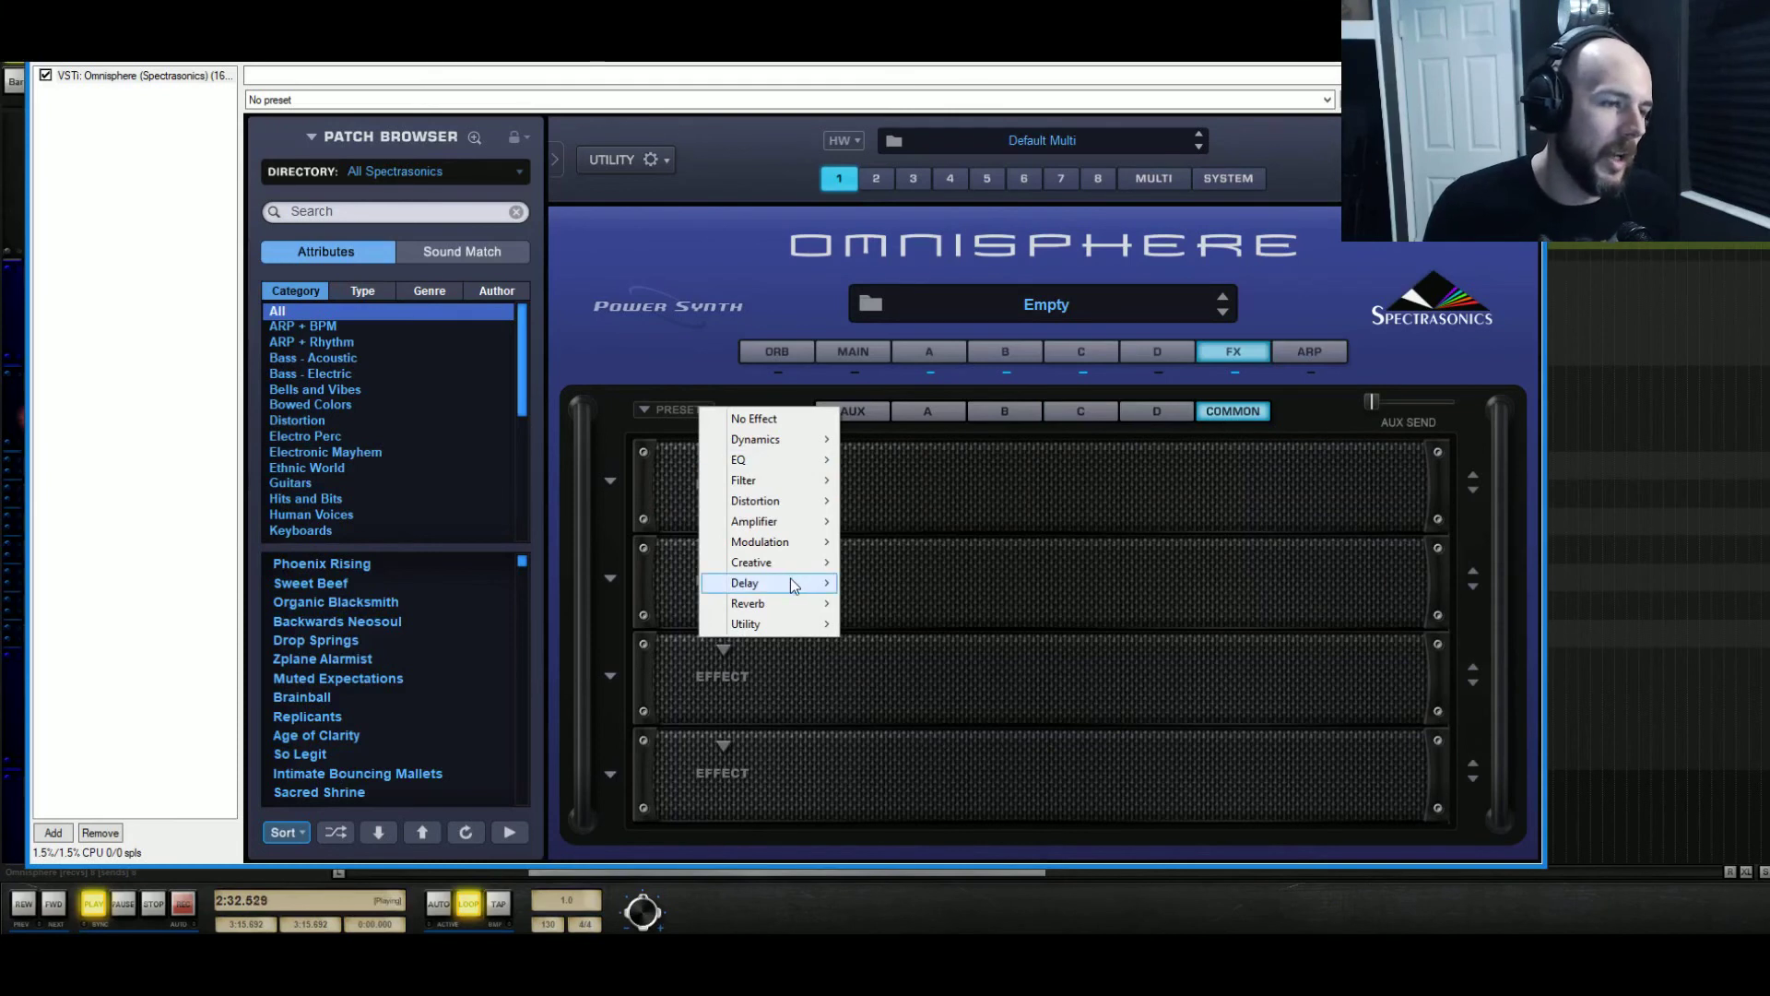
pyautogui.moveTo(804, 565)
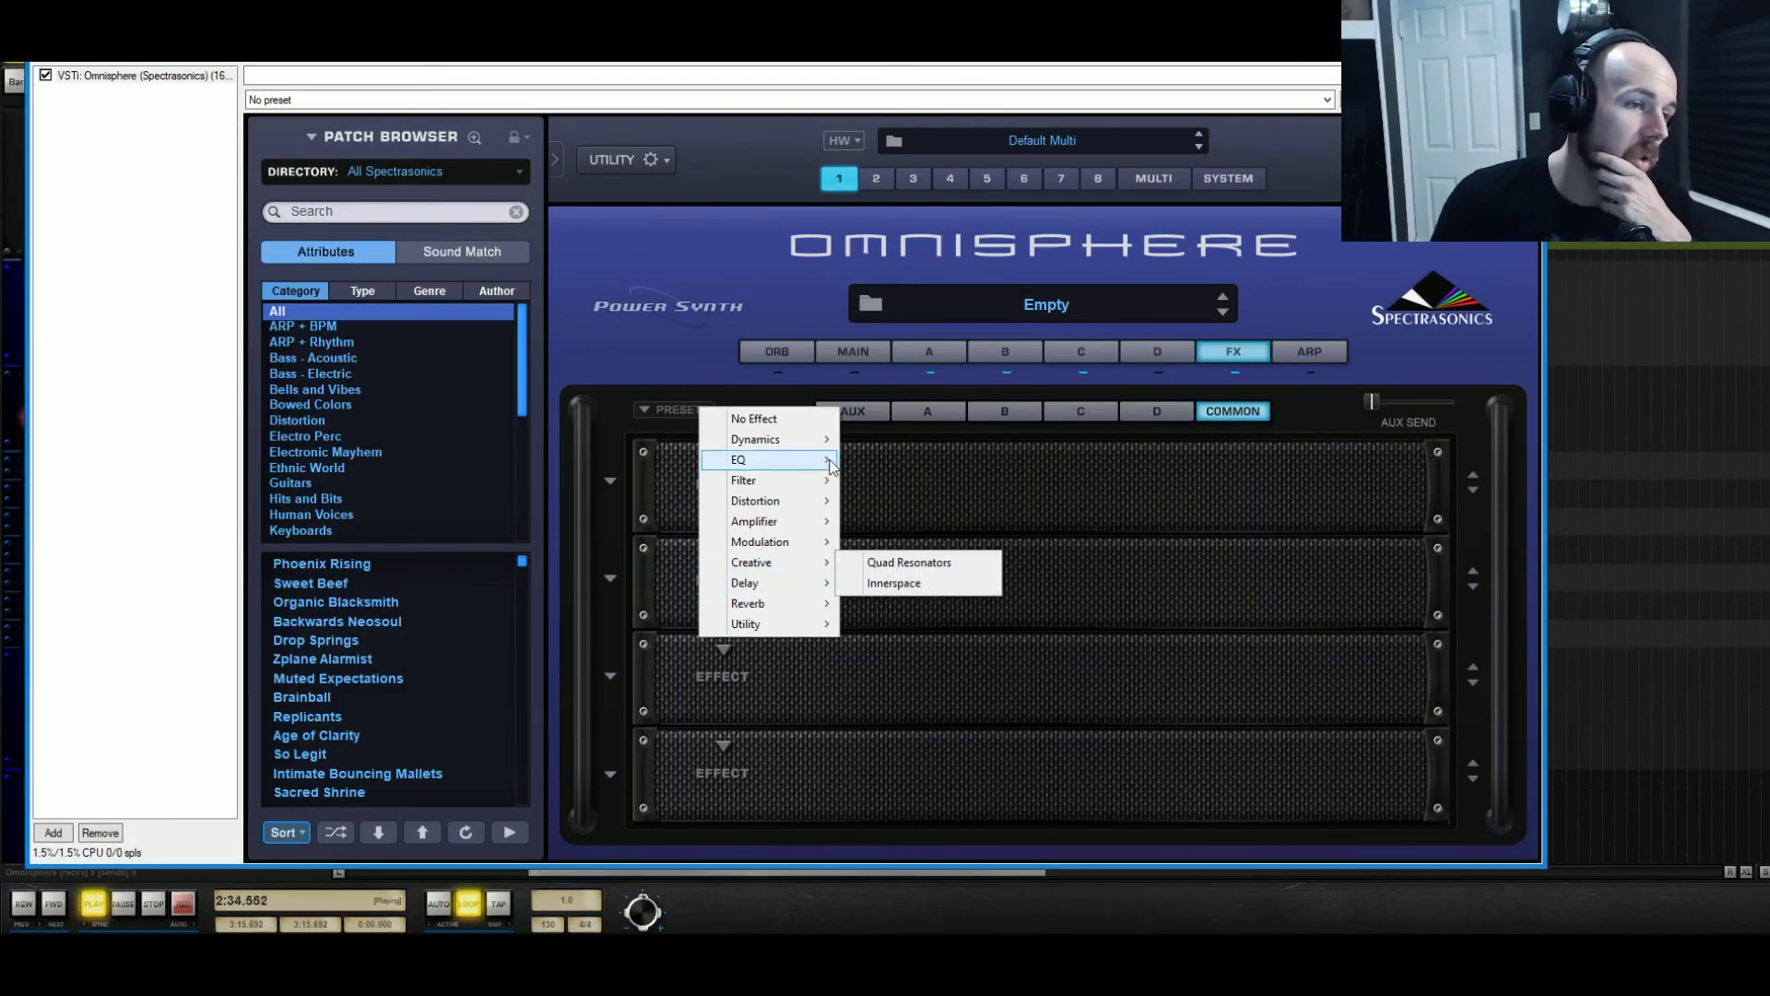
pyautogui.moveTo(828, 449)
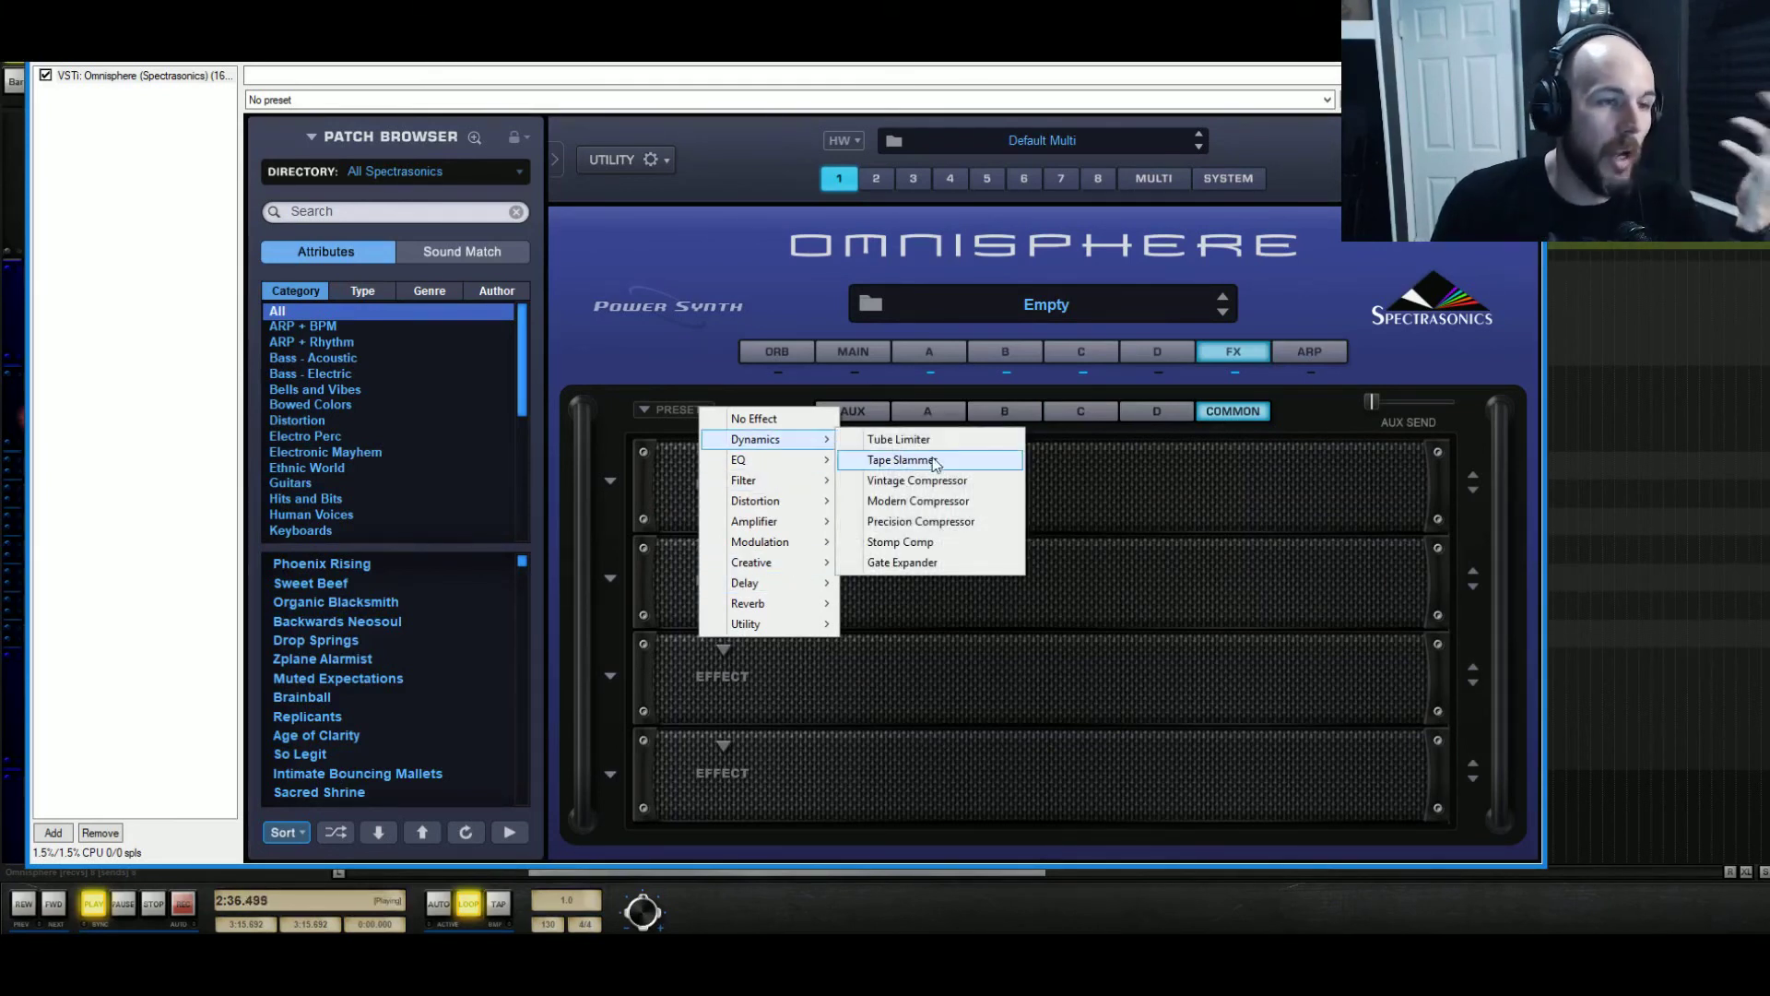
pyautogui.click(968, 518)
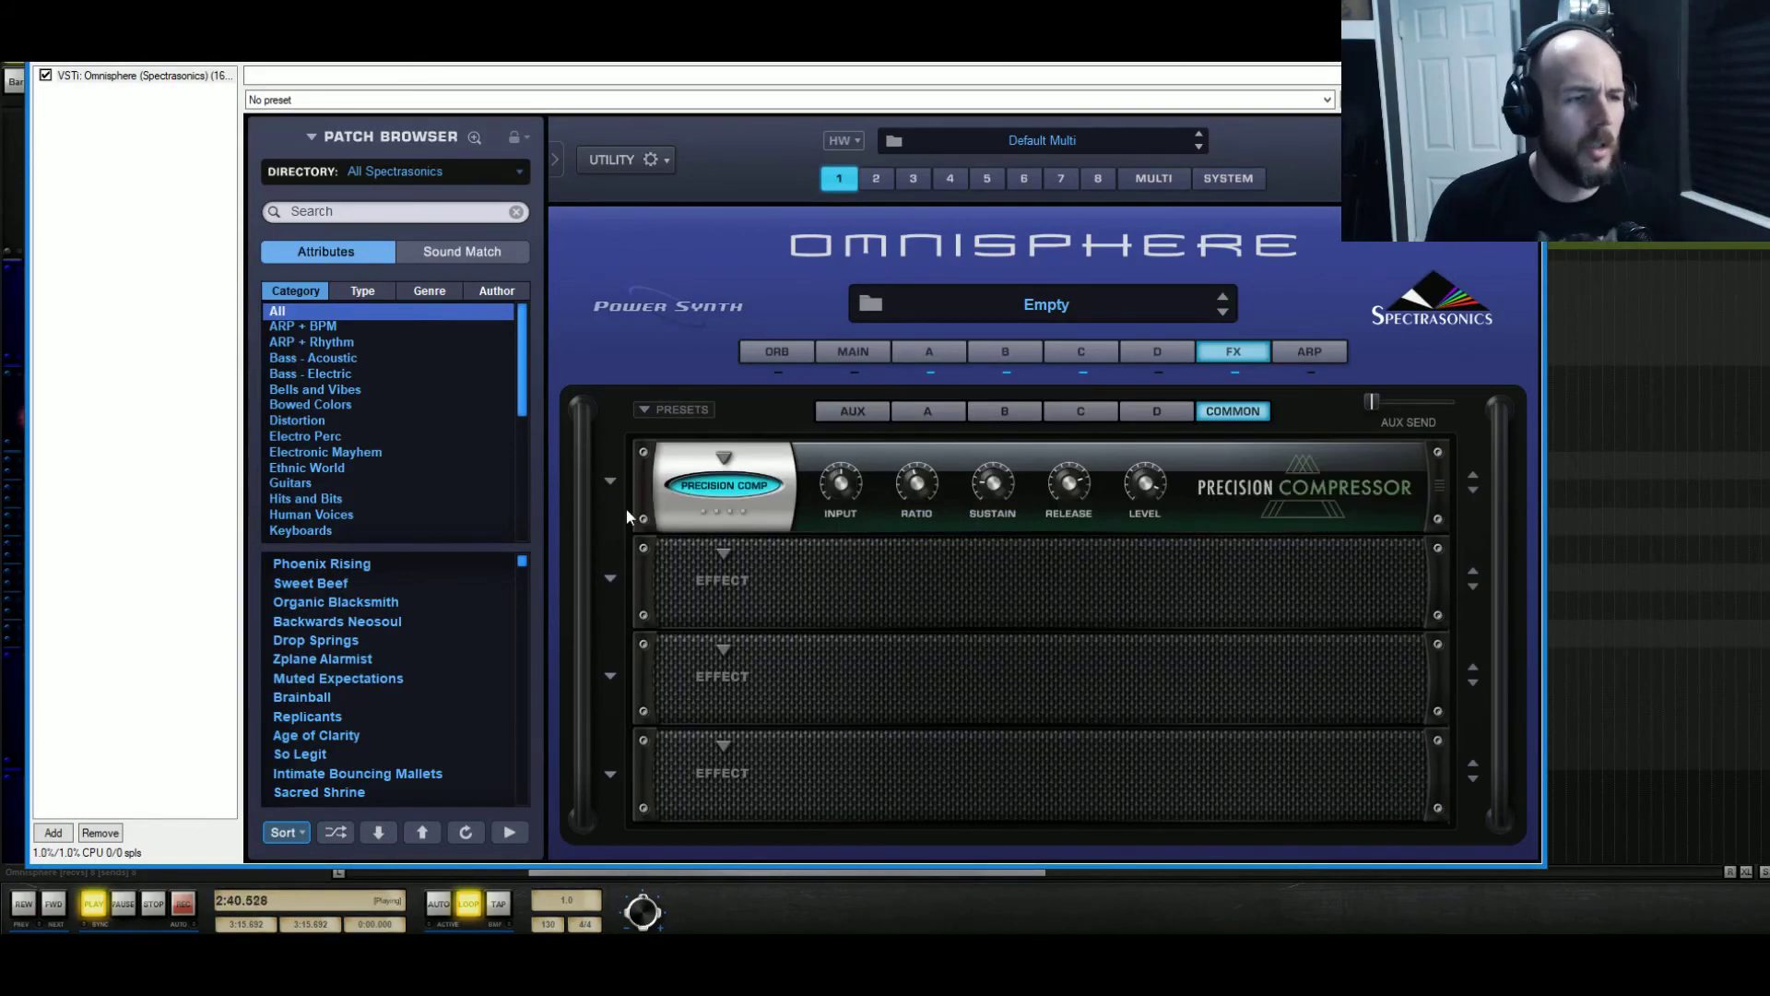
pyautogui.click(611, 482)
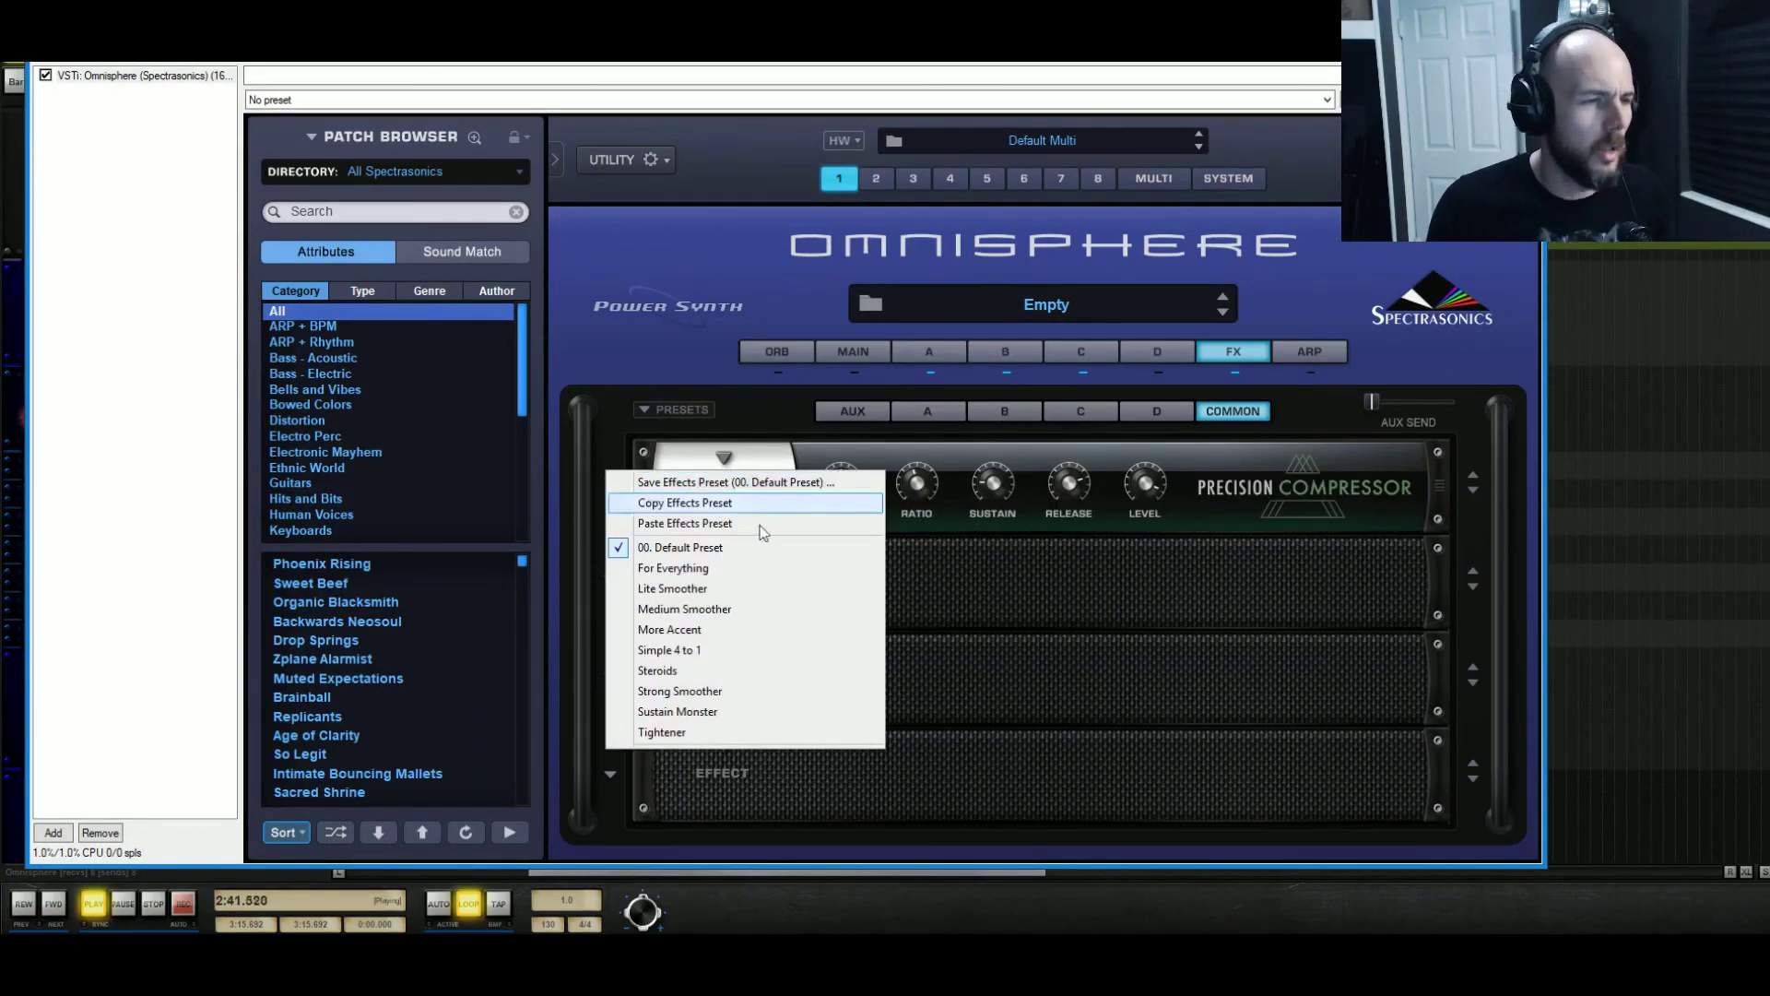
pyautogui.click(756, 610)
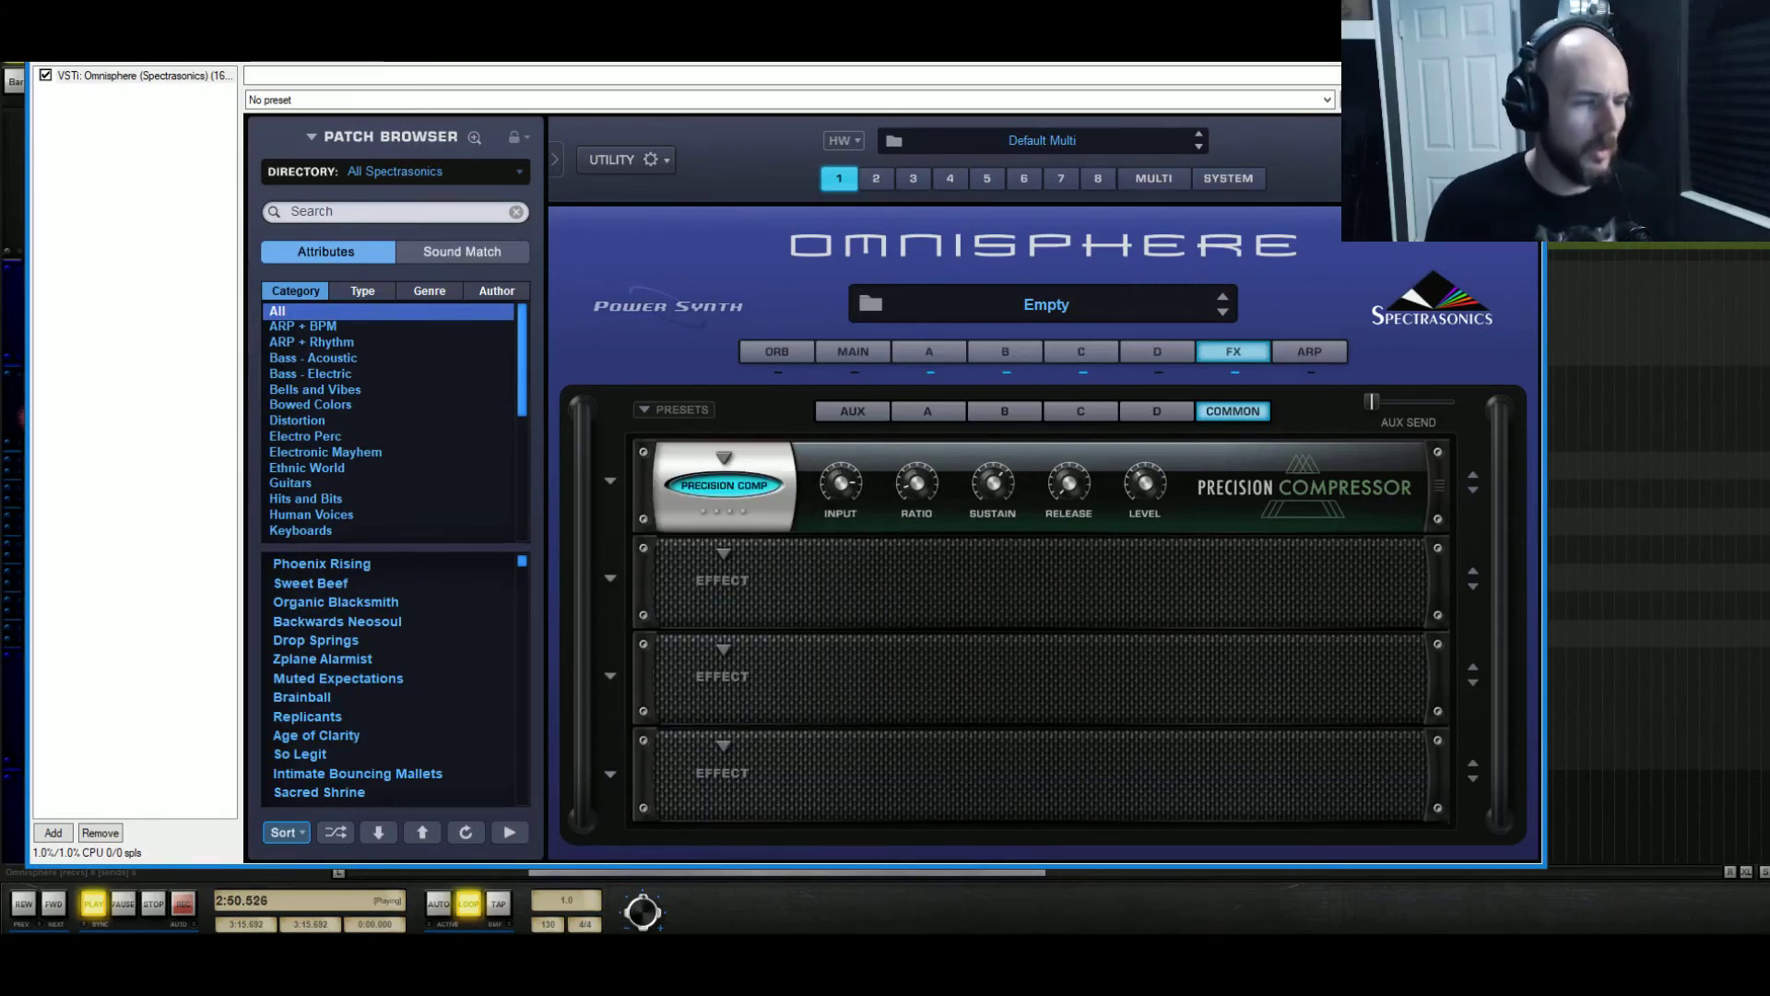
pyautogui.click(155, 907)
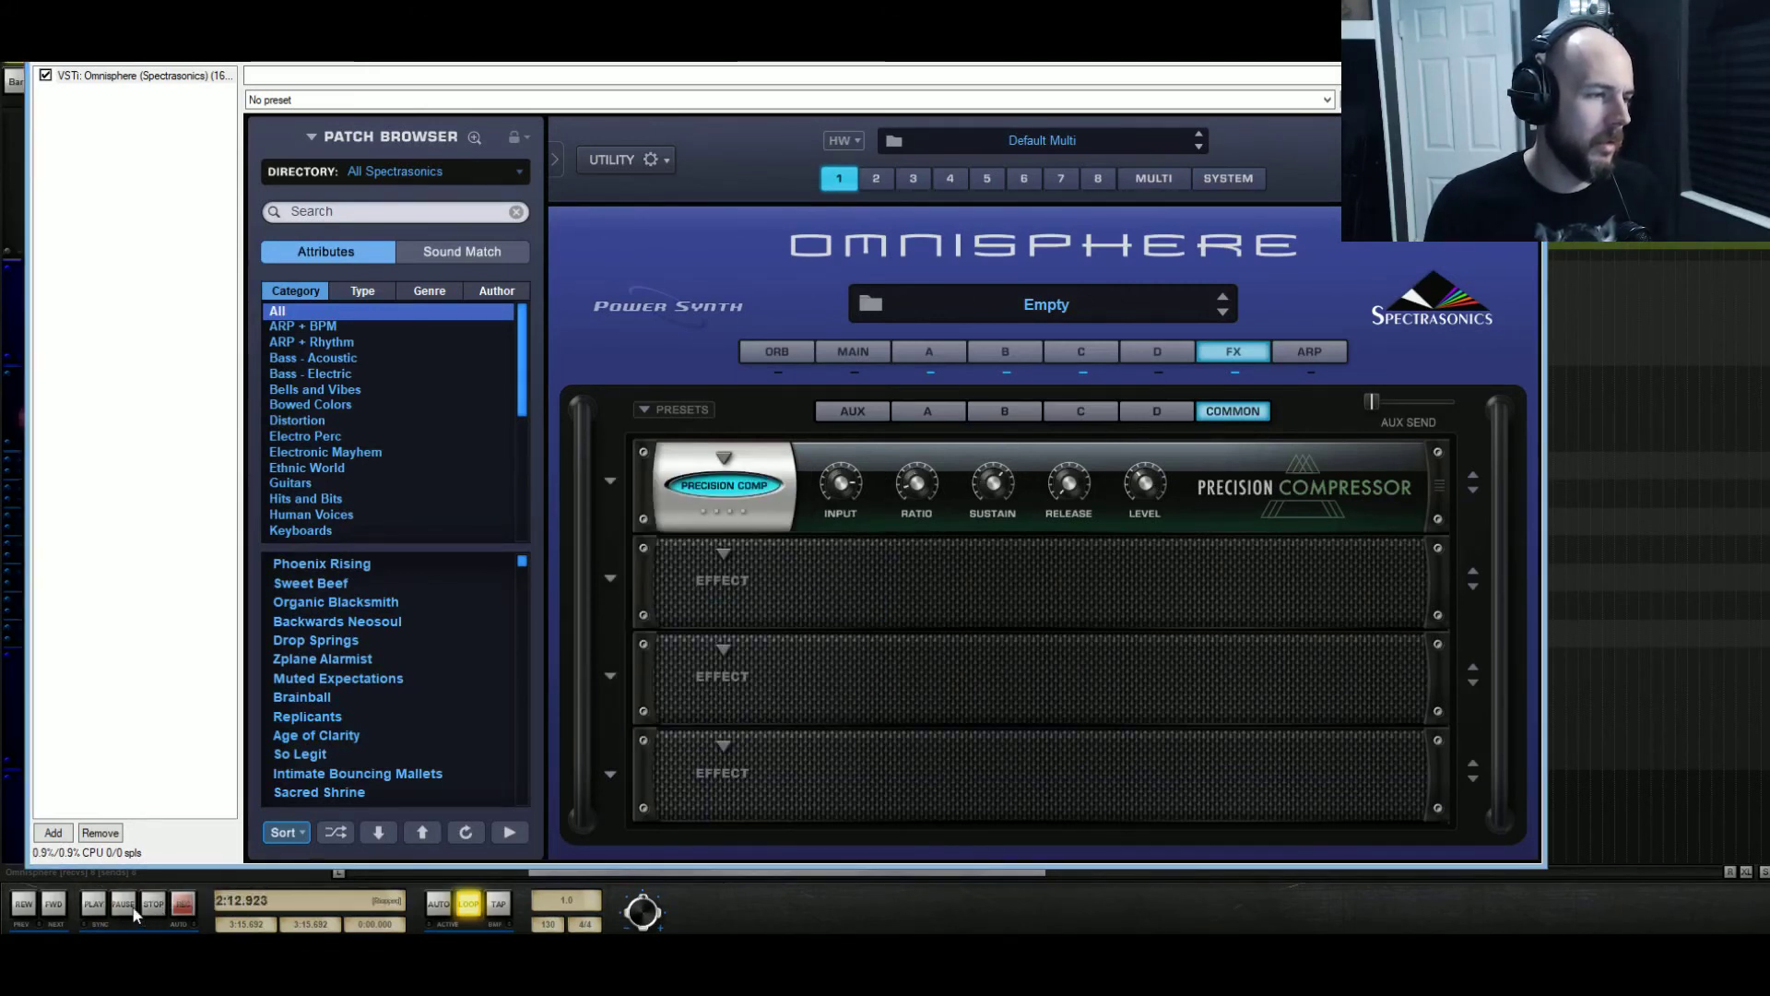
# Play the part again and add the ReaComp (Cockos) plugin to the Omnisphere A track
pyautogui.press('space')
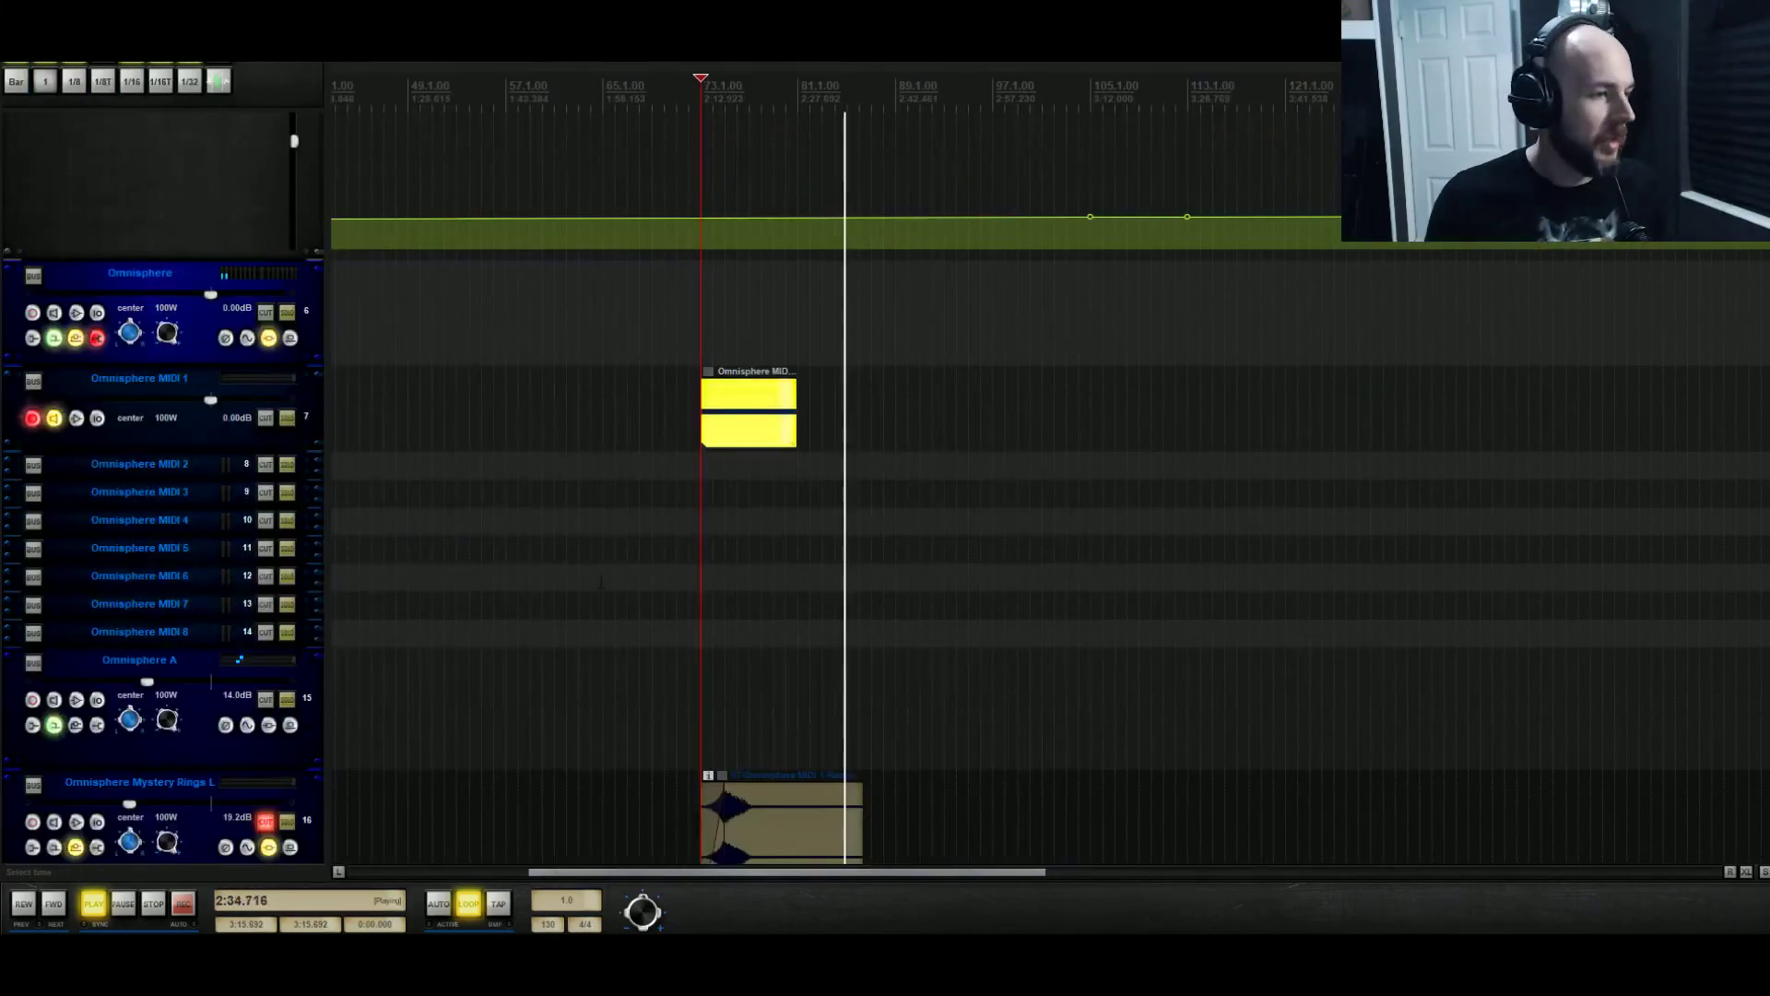
pyautogui.scroll(-3, 1169, 289)
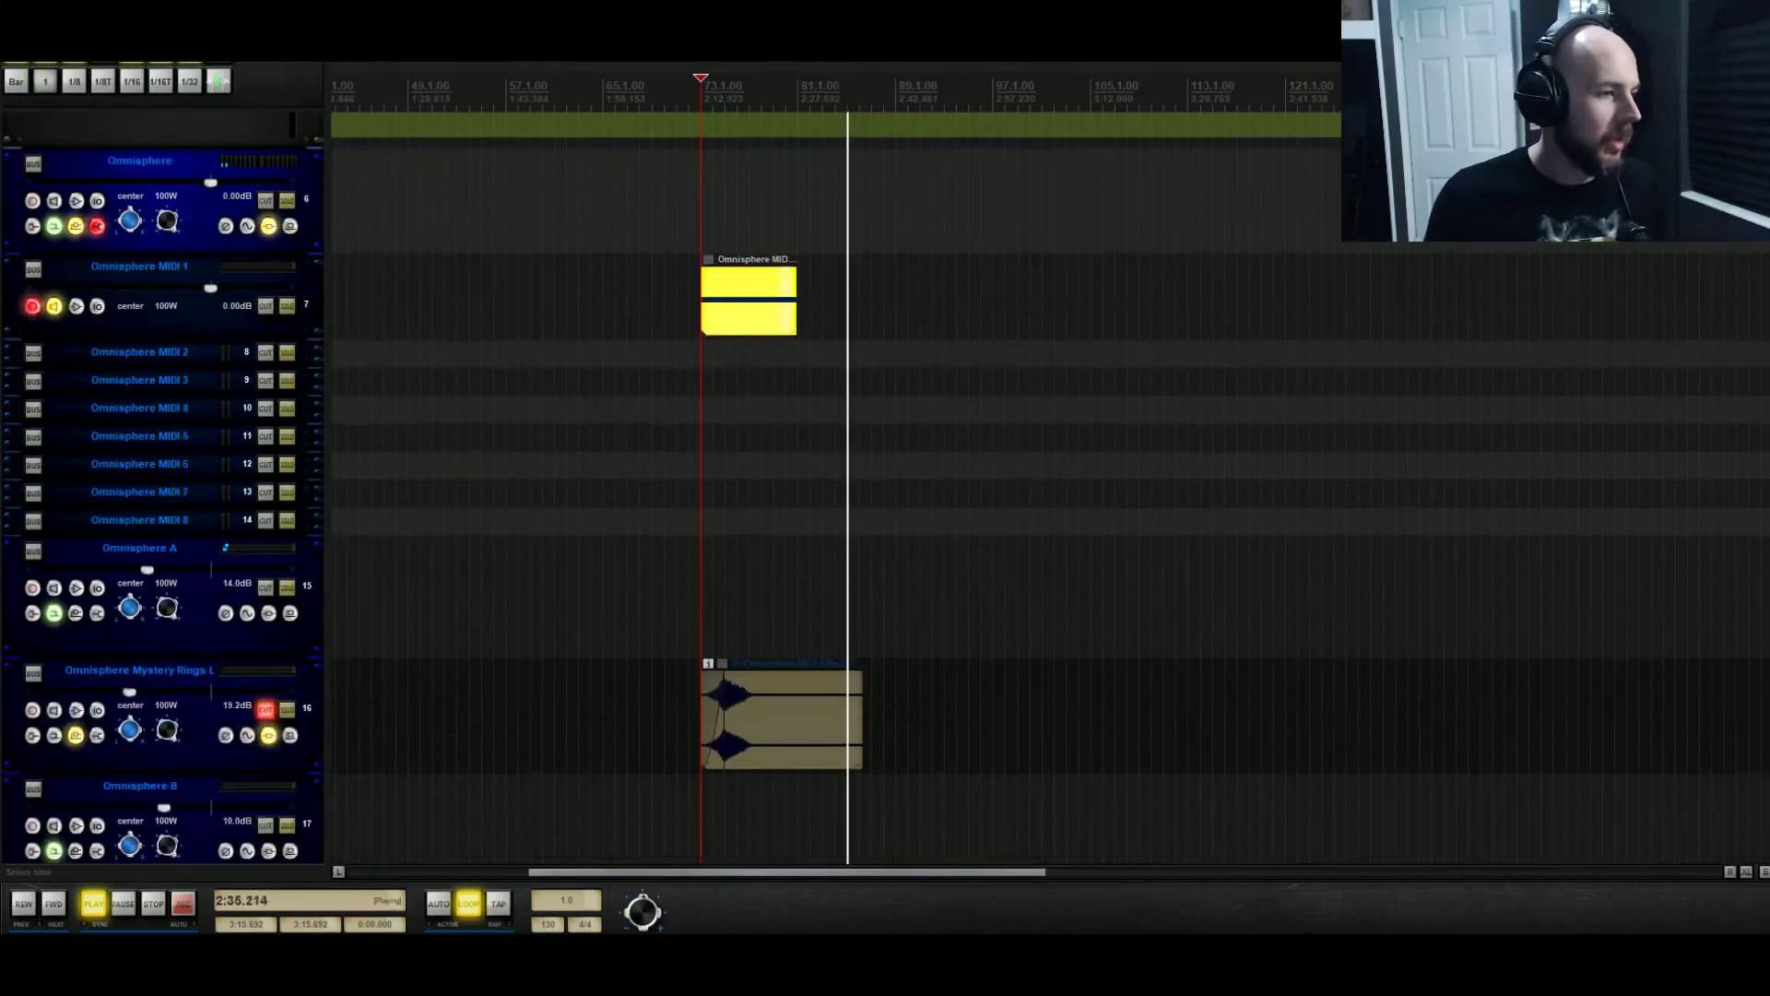
pyautogui.click(268, 613)
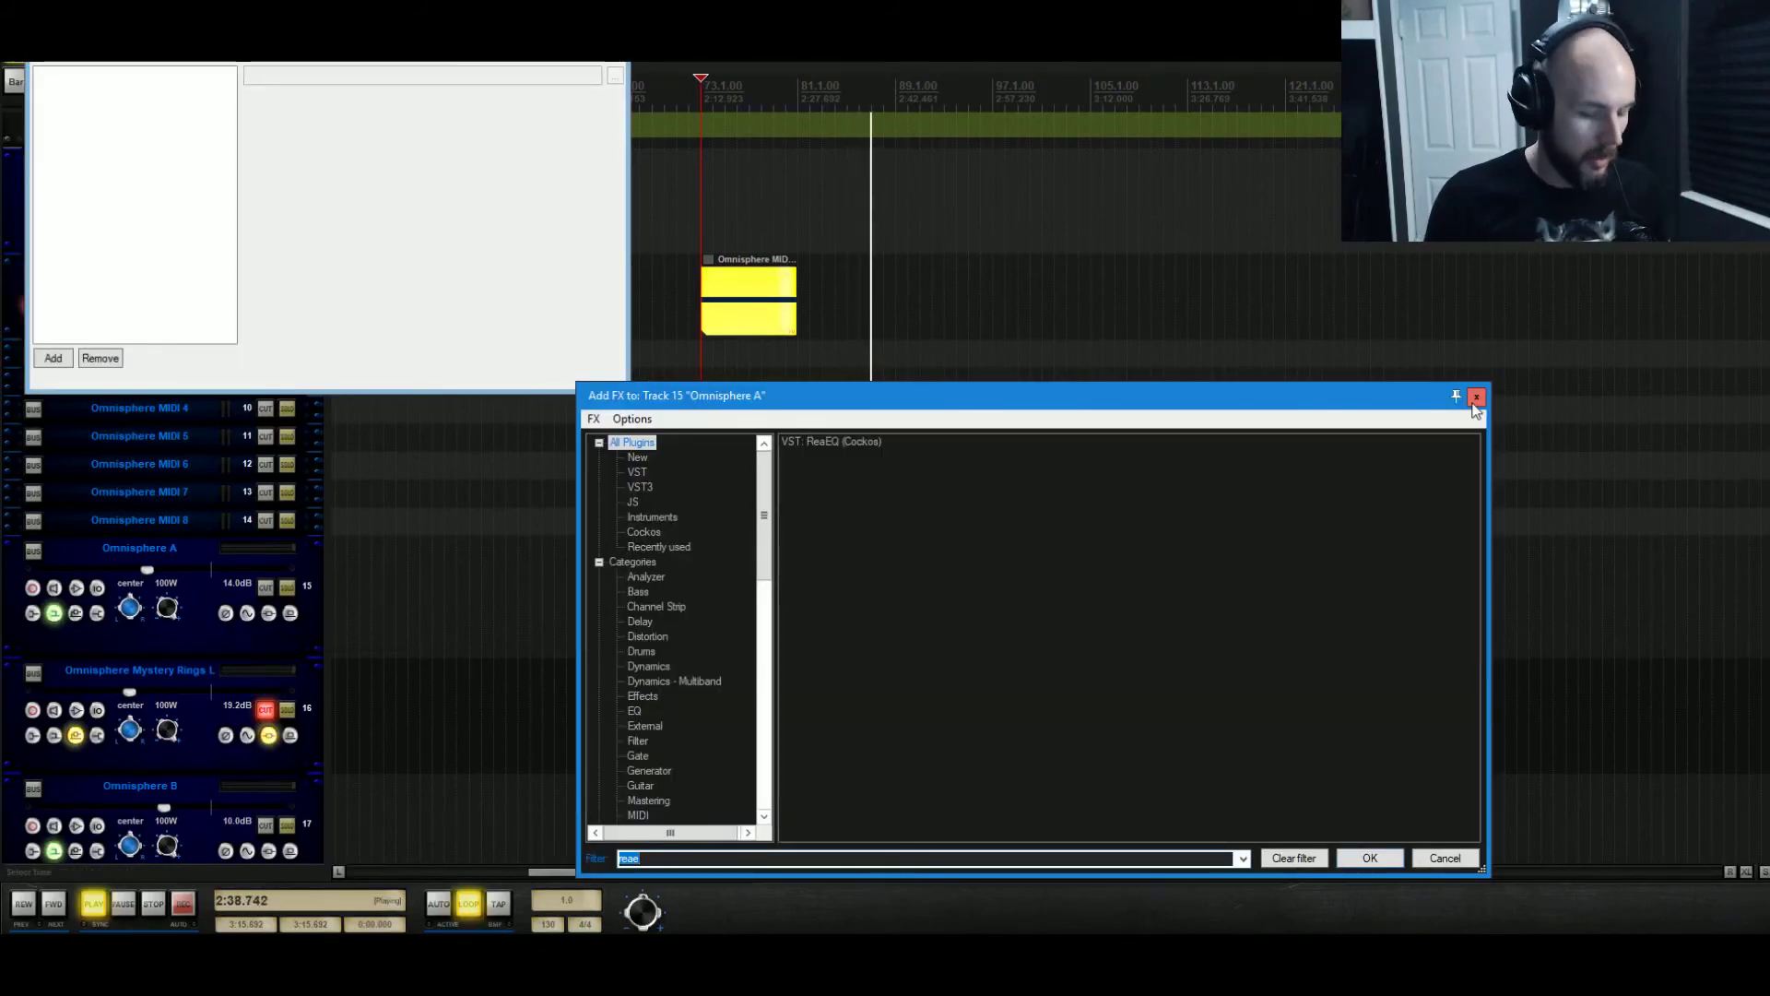
pyautogui.press('BackSpace')
pyautogui.write('reac')
pyautogui.click(836, 455)
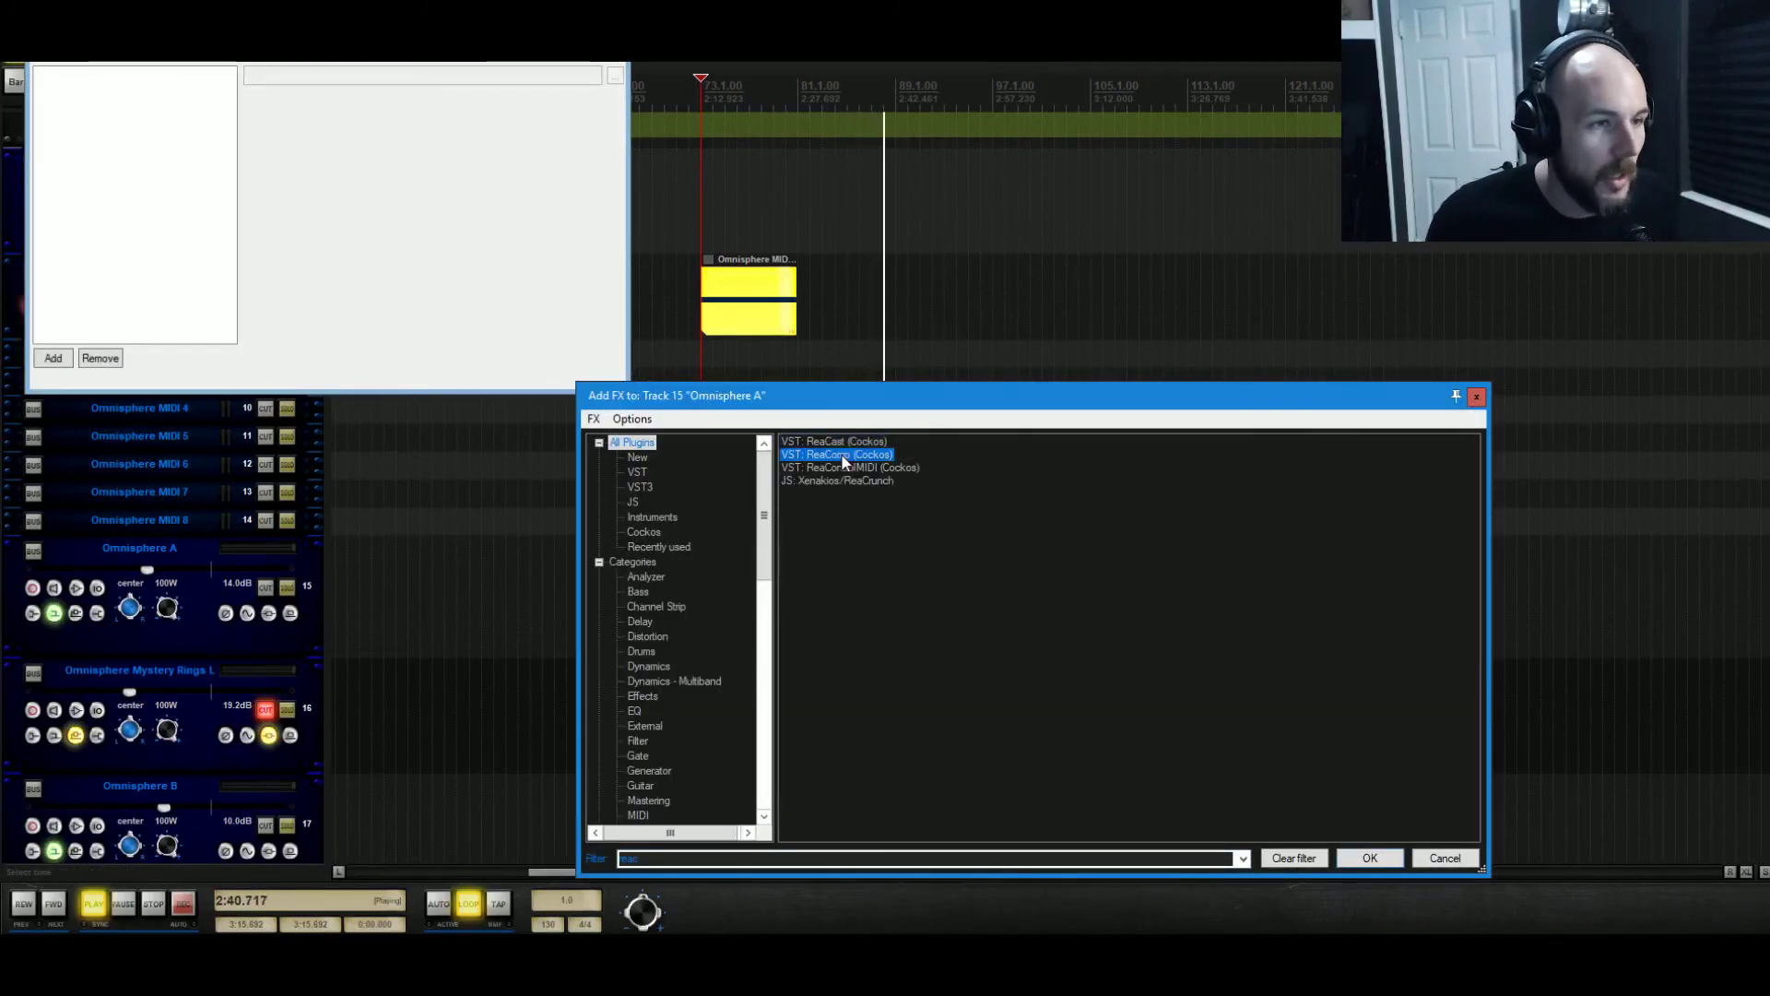
pyautogui.click(1370, 859)
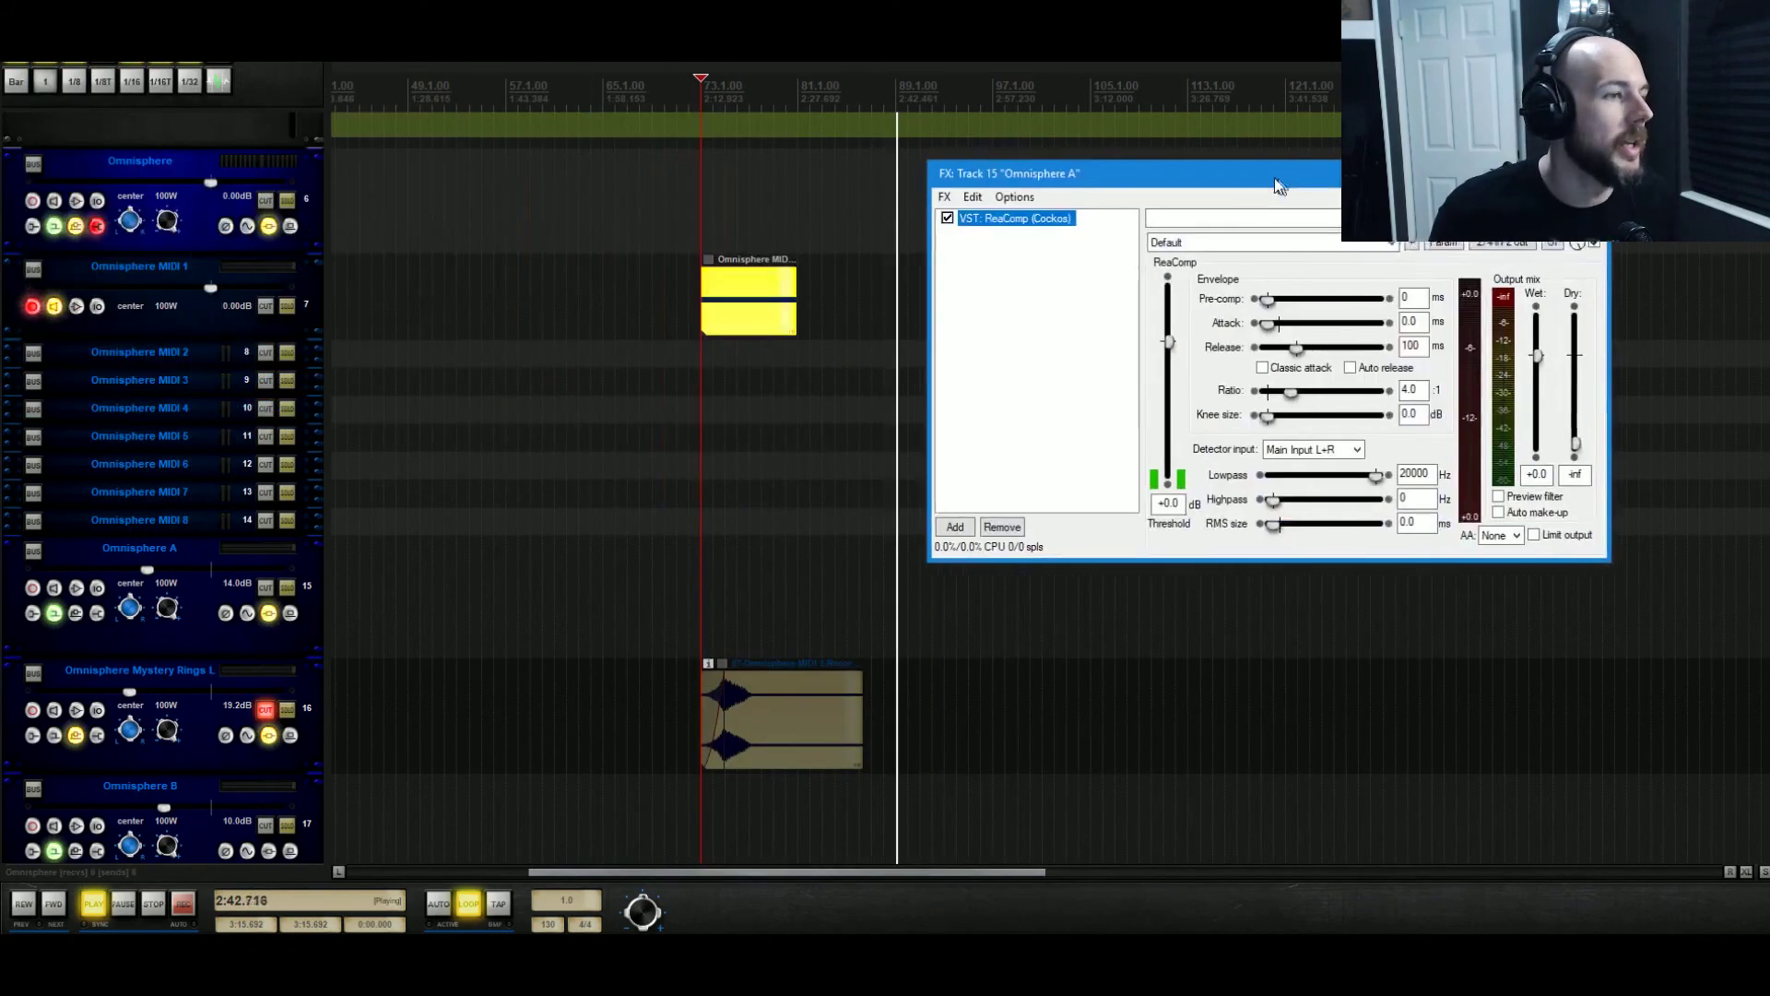
# Stop playback and add a receive from the B4 St Kick track to the Omnisphere A track
pyautogui.click(33, 551)
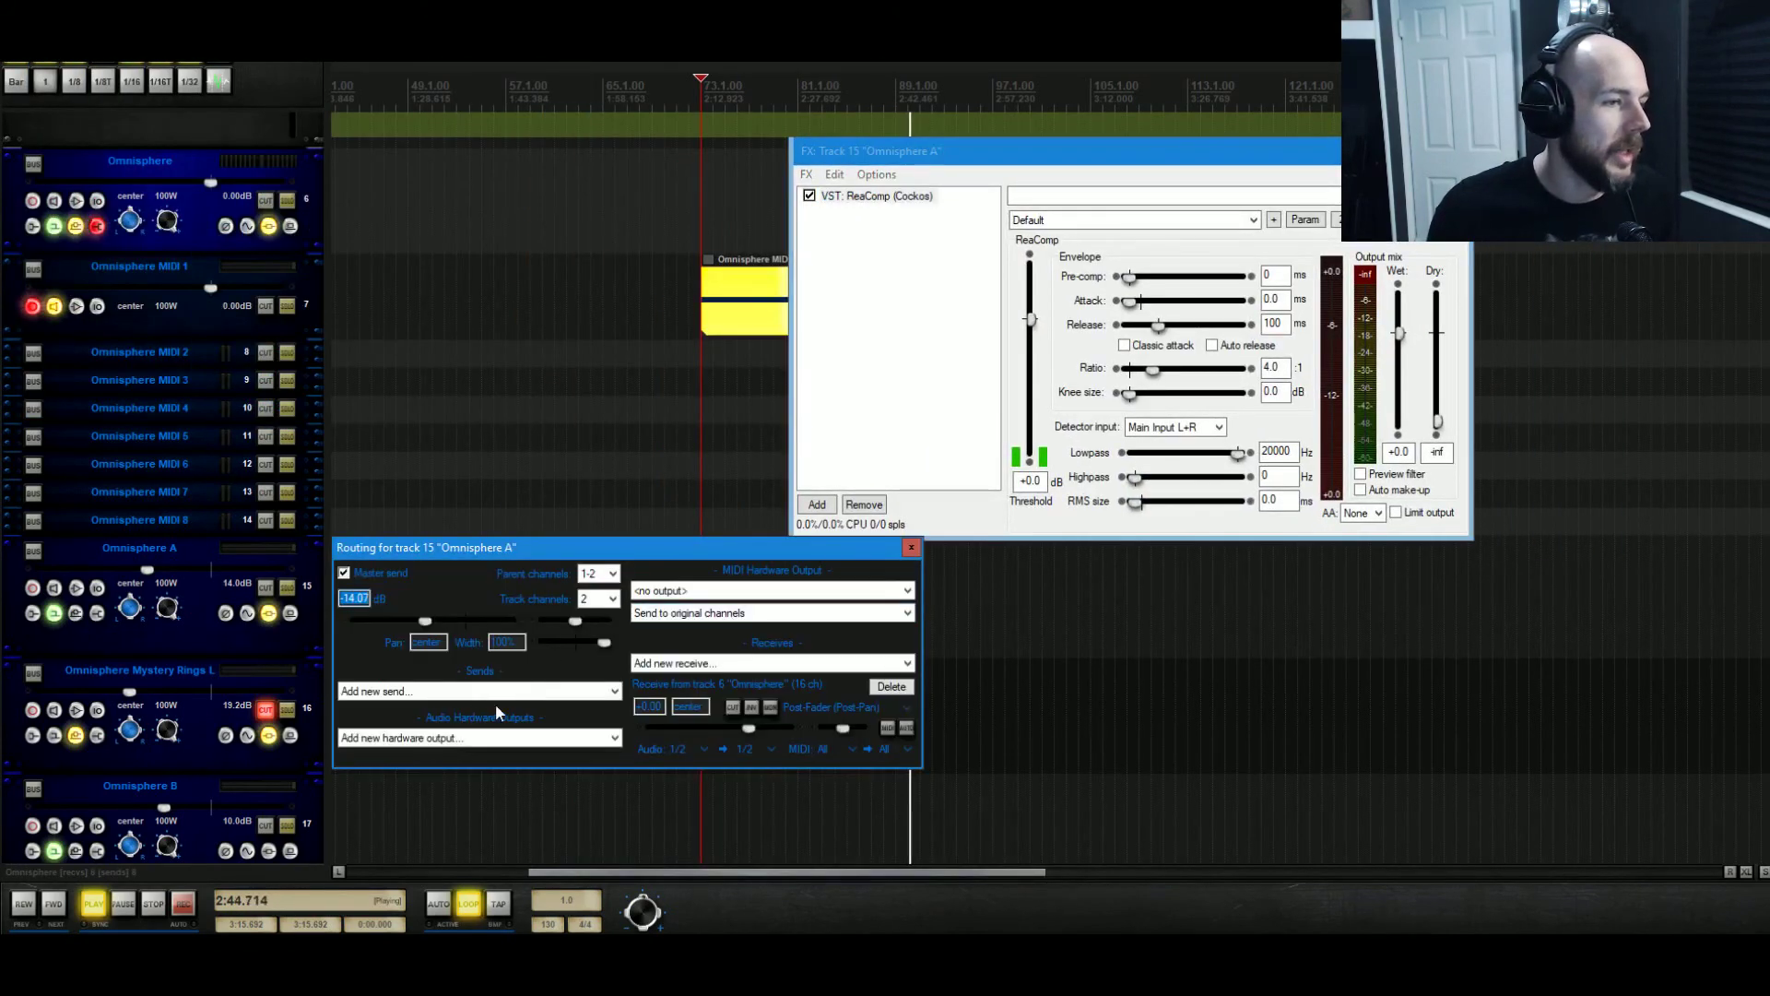
pyautogui.click(762, 664)
pyautogui.scroll(-8, 775, 422)
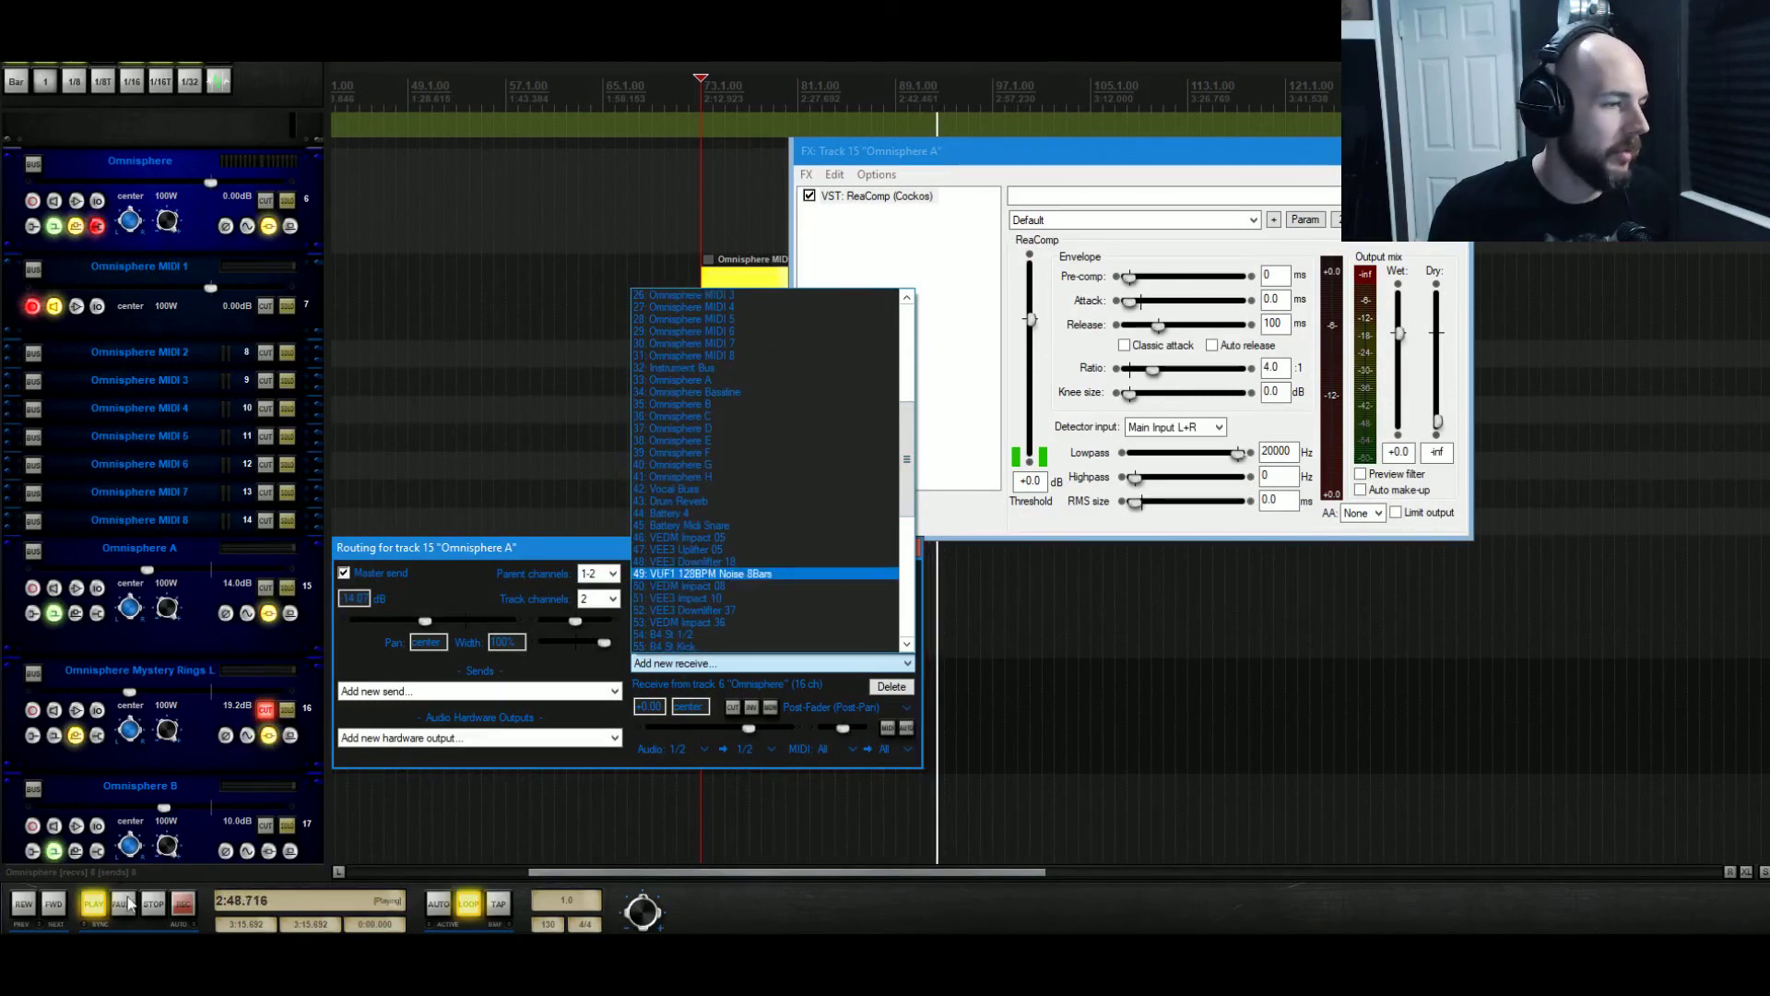
pyautogui.click(152, 913)
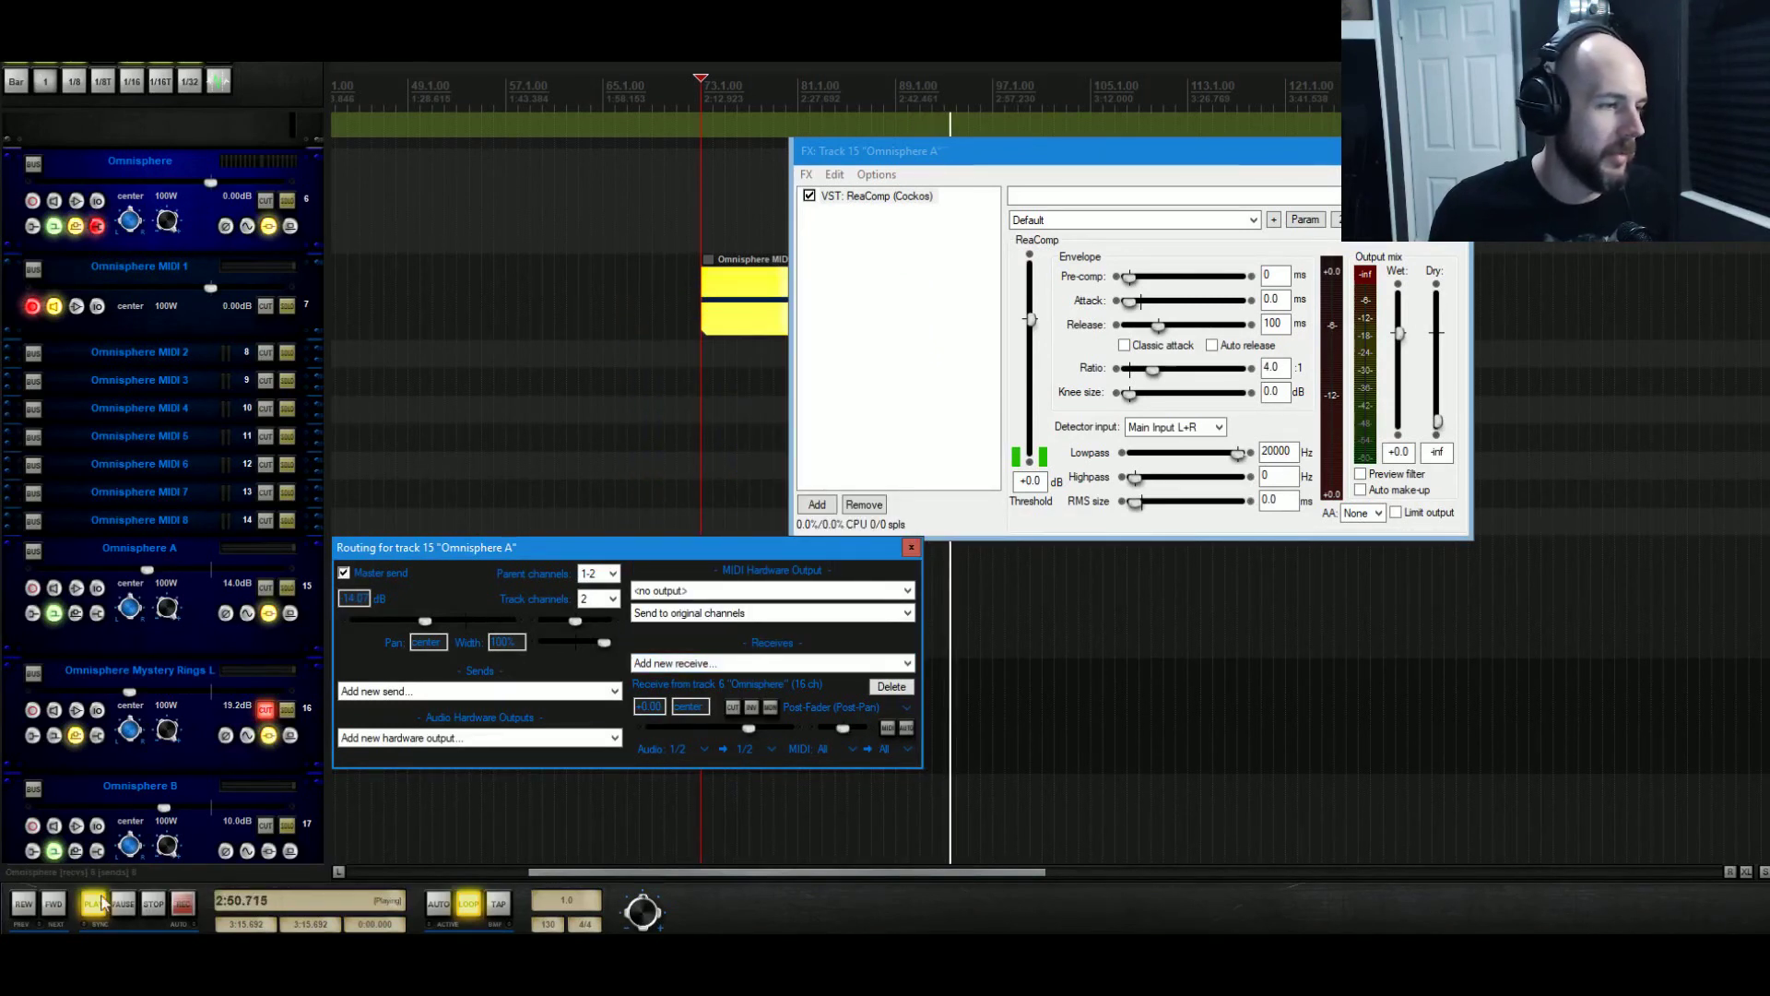
pyautogui.click(160, 911)
pyautogui.click(160, 911)
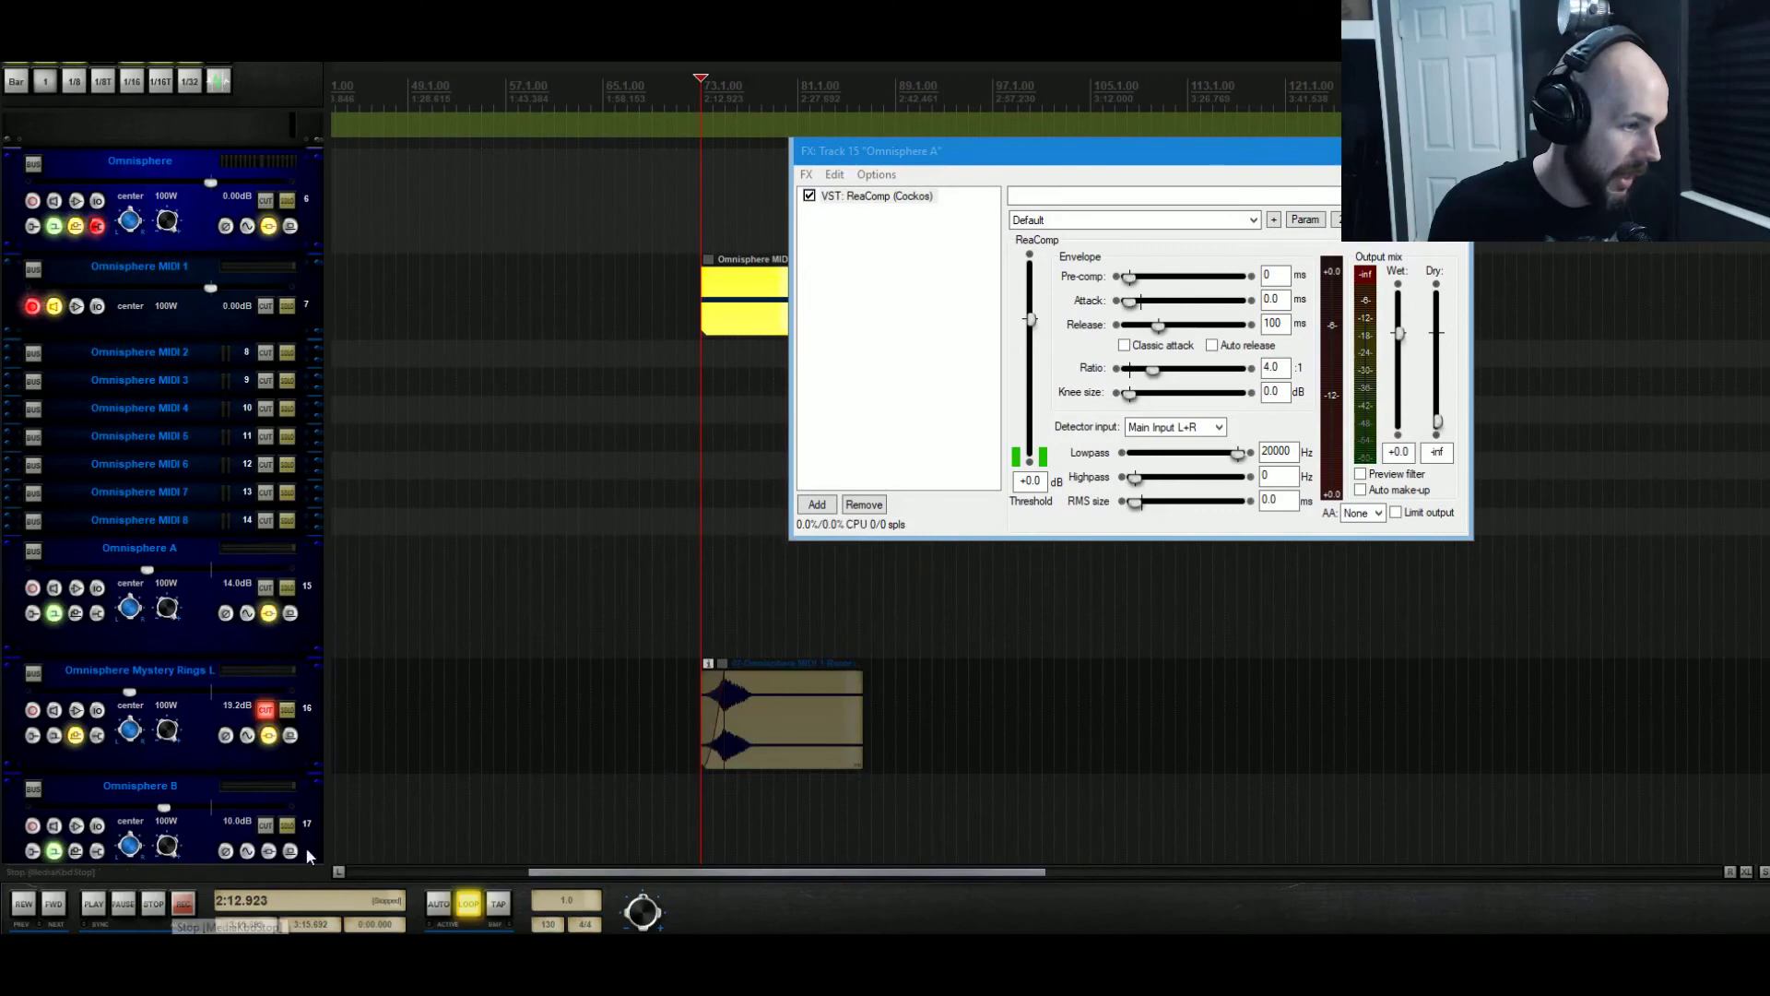
pyautogui.click(75, 614)
pyautogui.click(771, 663)
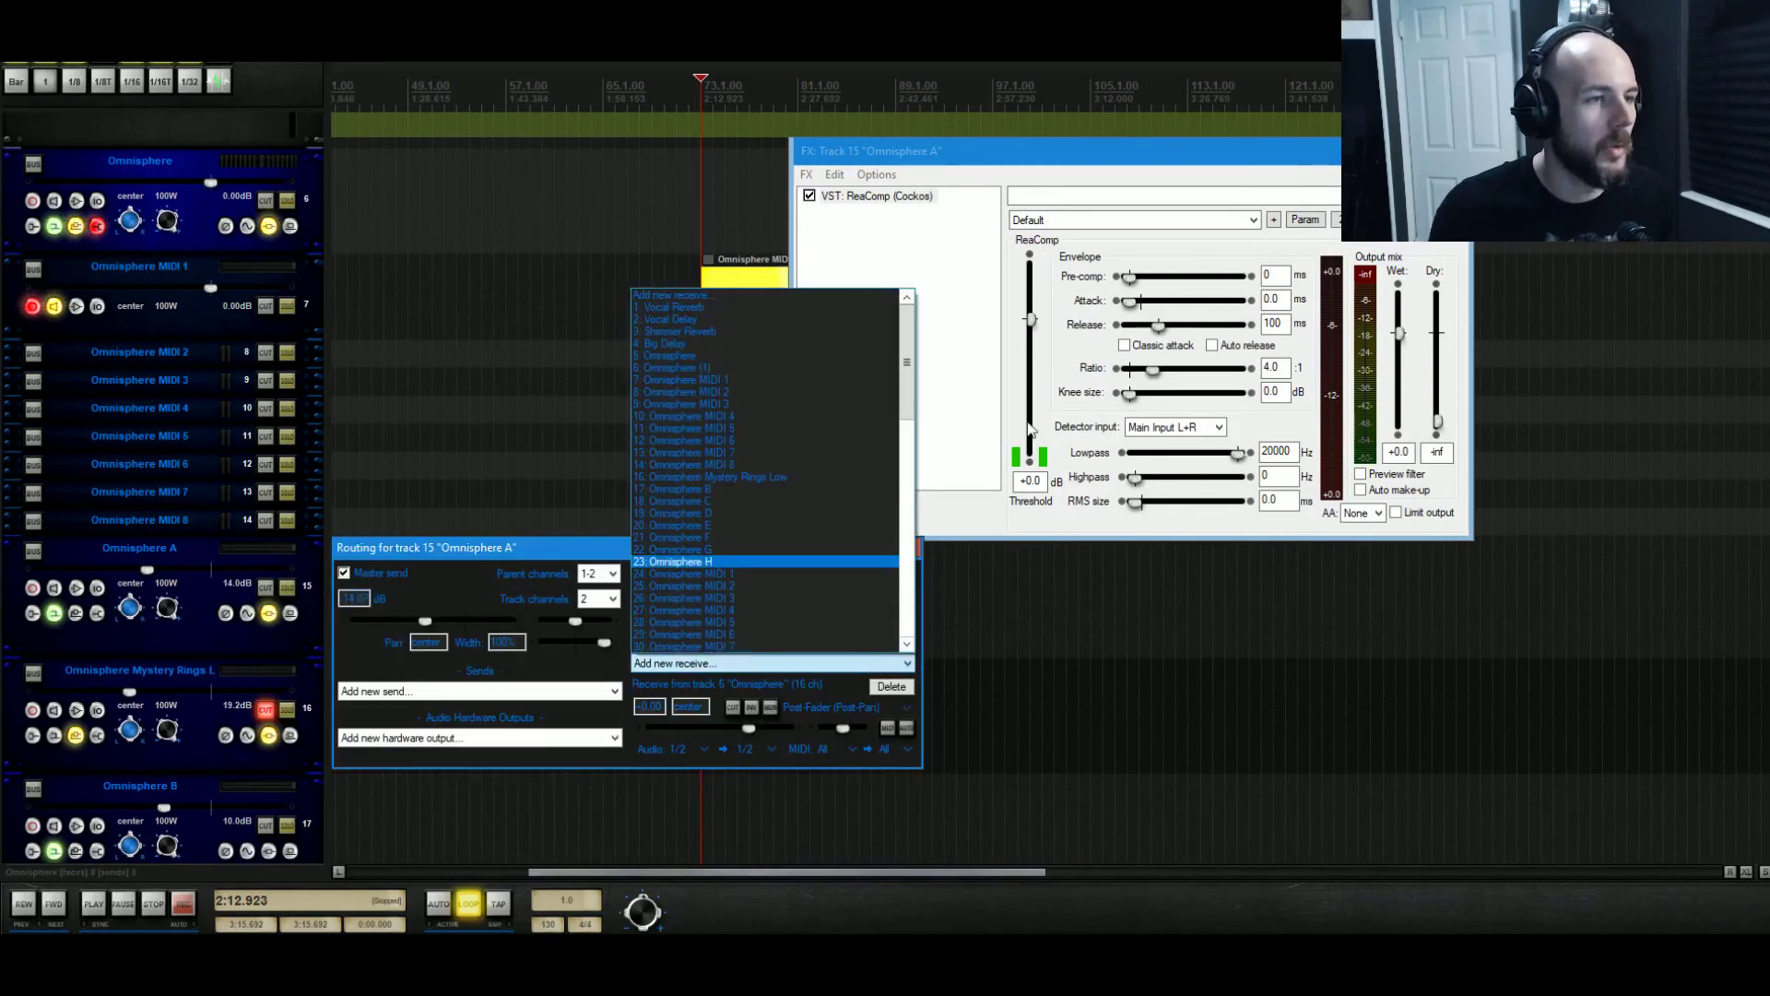
pyautogui.moveTo(907, 361); pyautogui.dragTo(910, 518)
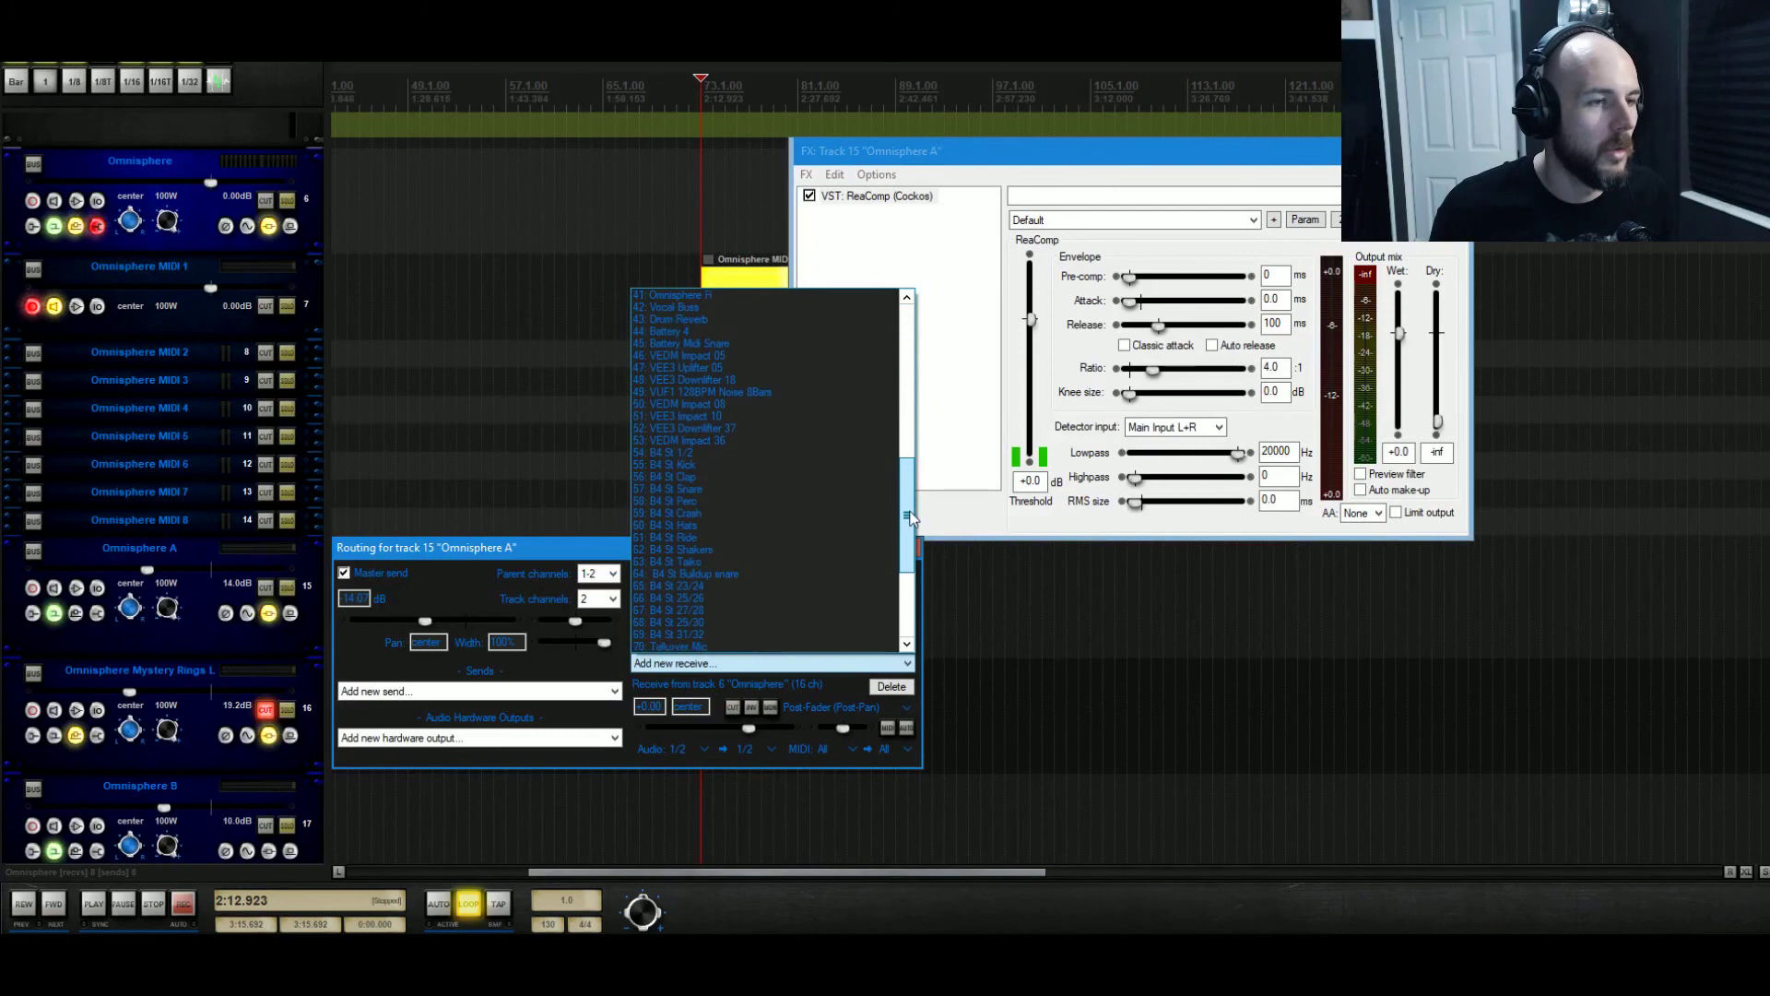
pyautogui.click(728, 463)
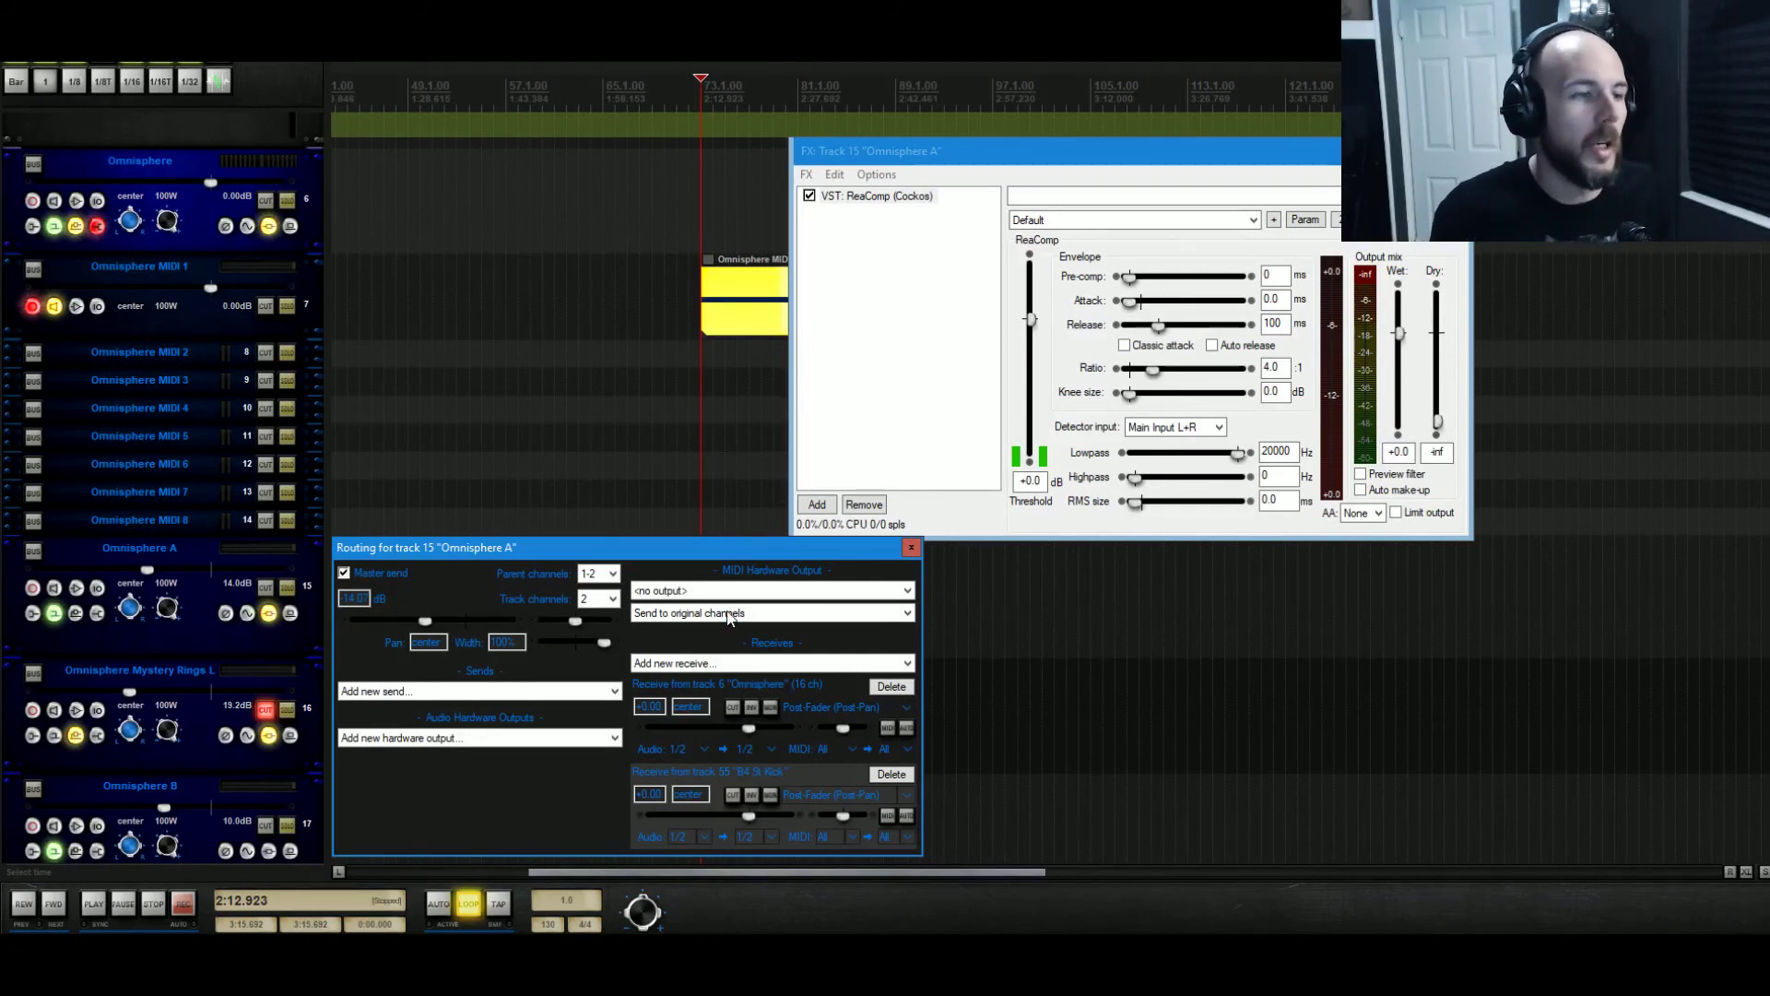
# Route the kick receive to new channels 3/4 and set ReaComp's detector input to Auxiliary Input L+R
pyautogui.click(766, 836)
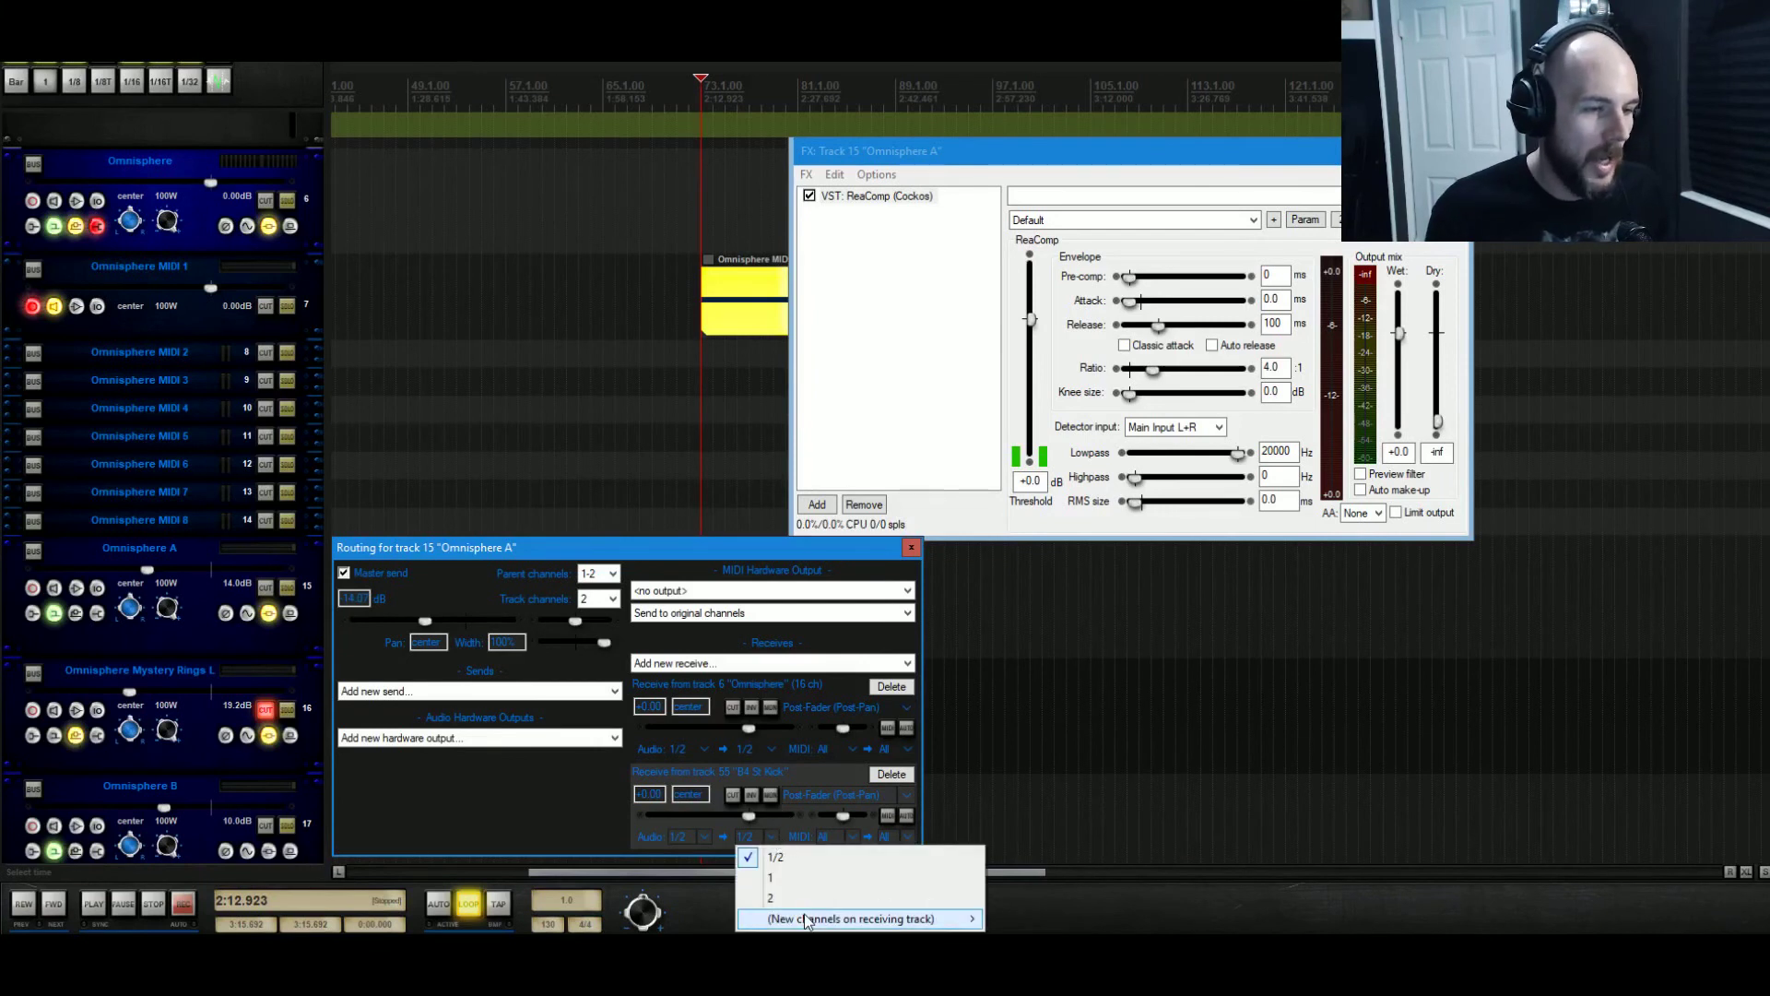
pyautogui.moveTo(810, 919)
pyautogui.click(1020, 793)
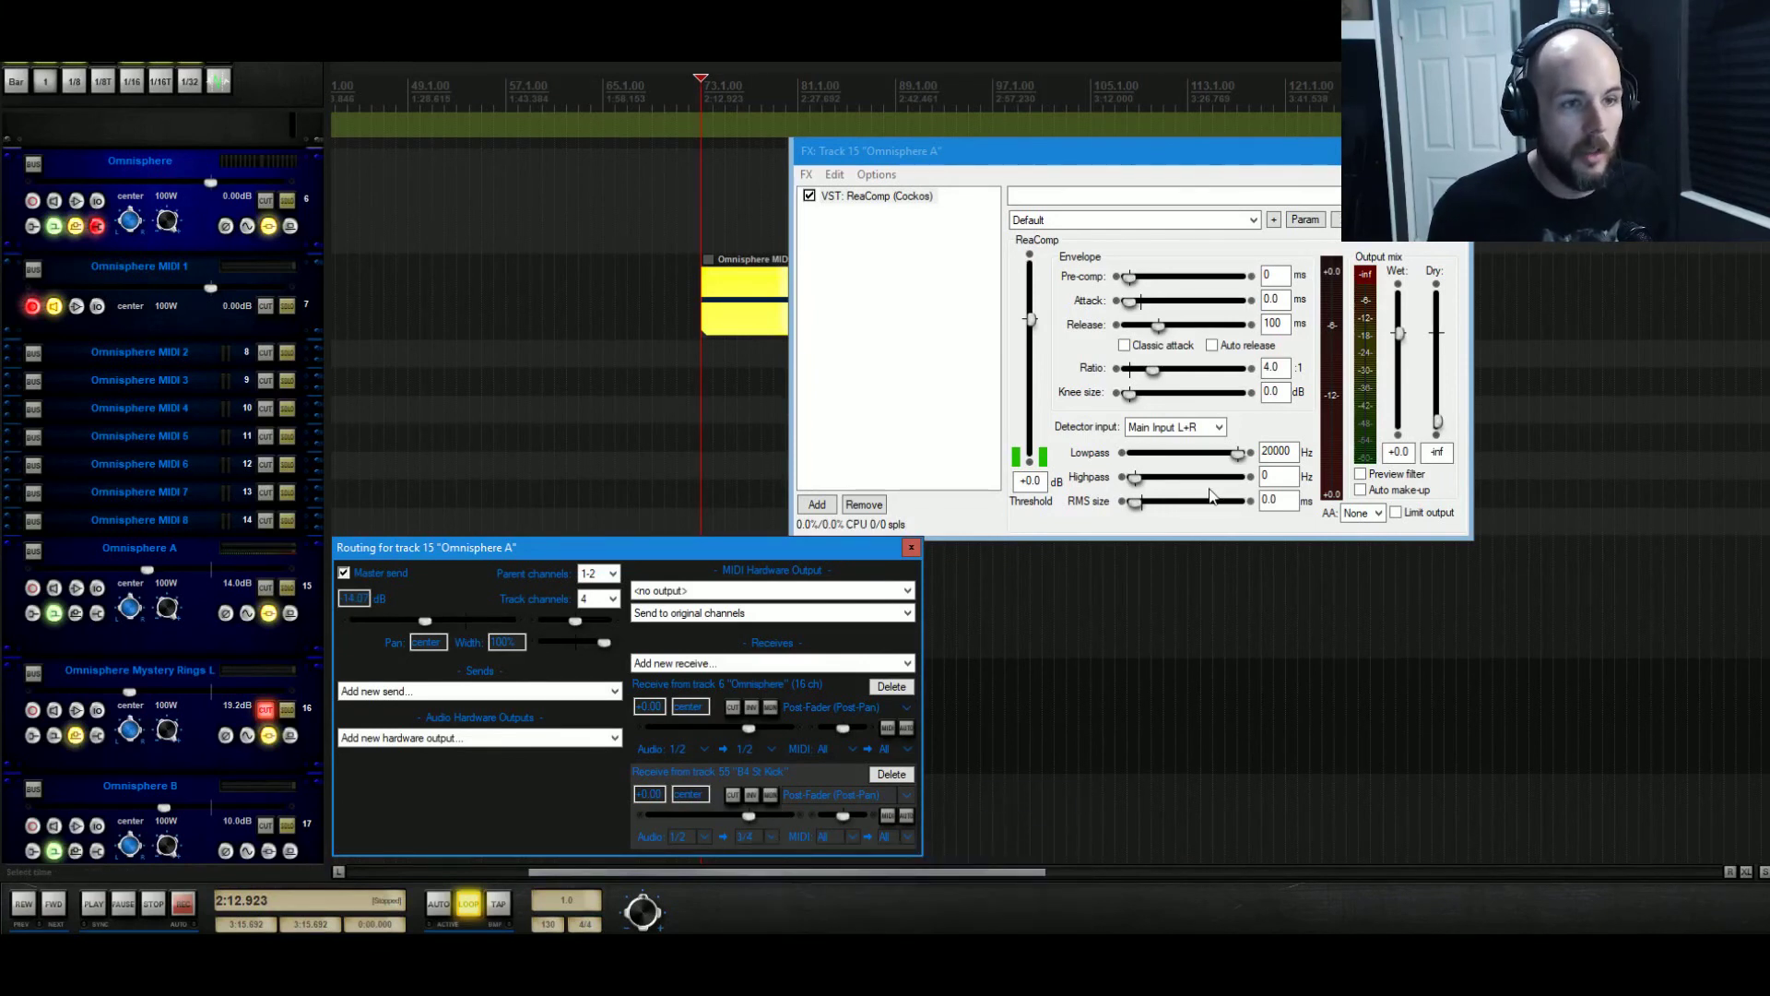
pyautogui.click(1176, 427)
pyautogui.click(1195, 457)
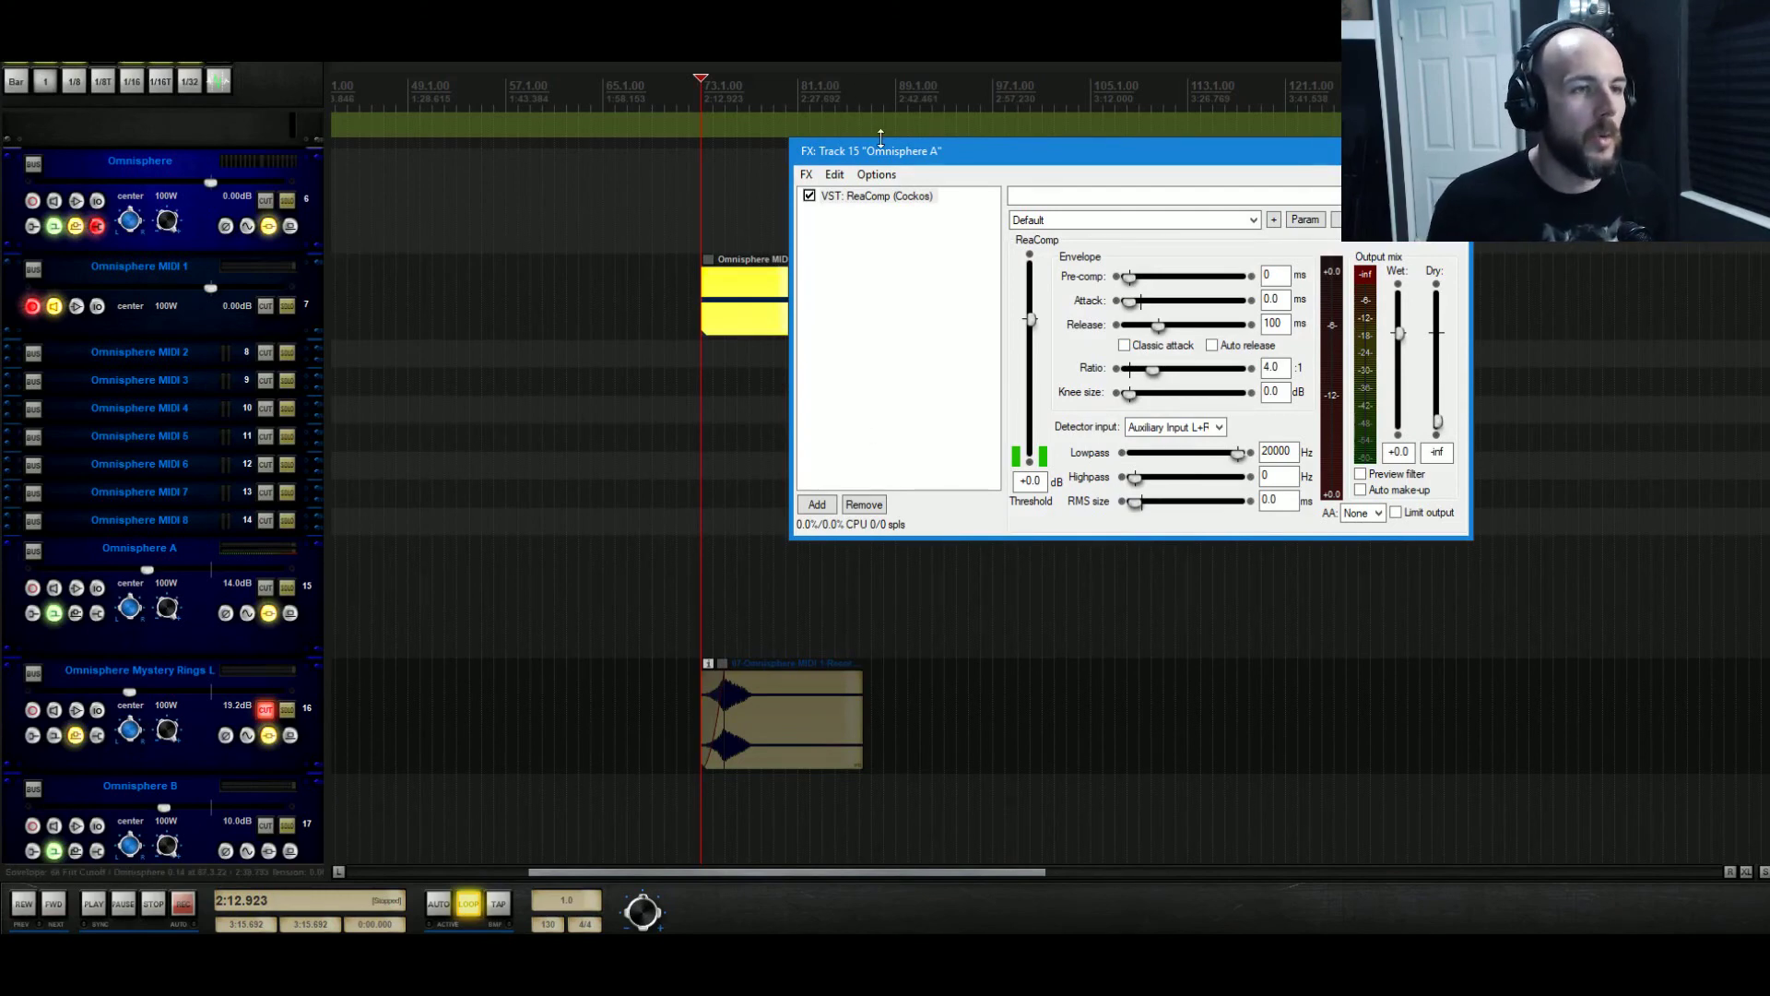
# During playback, lower ReaComp's threshold to about -25.1 dB, set its release to 300 ms, and audition Omnisphere A soloed
pyautogui.moveTo(884, 150); pyautogui.dragTo(878, 422)
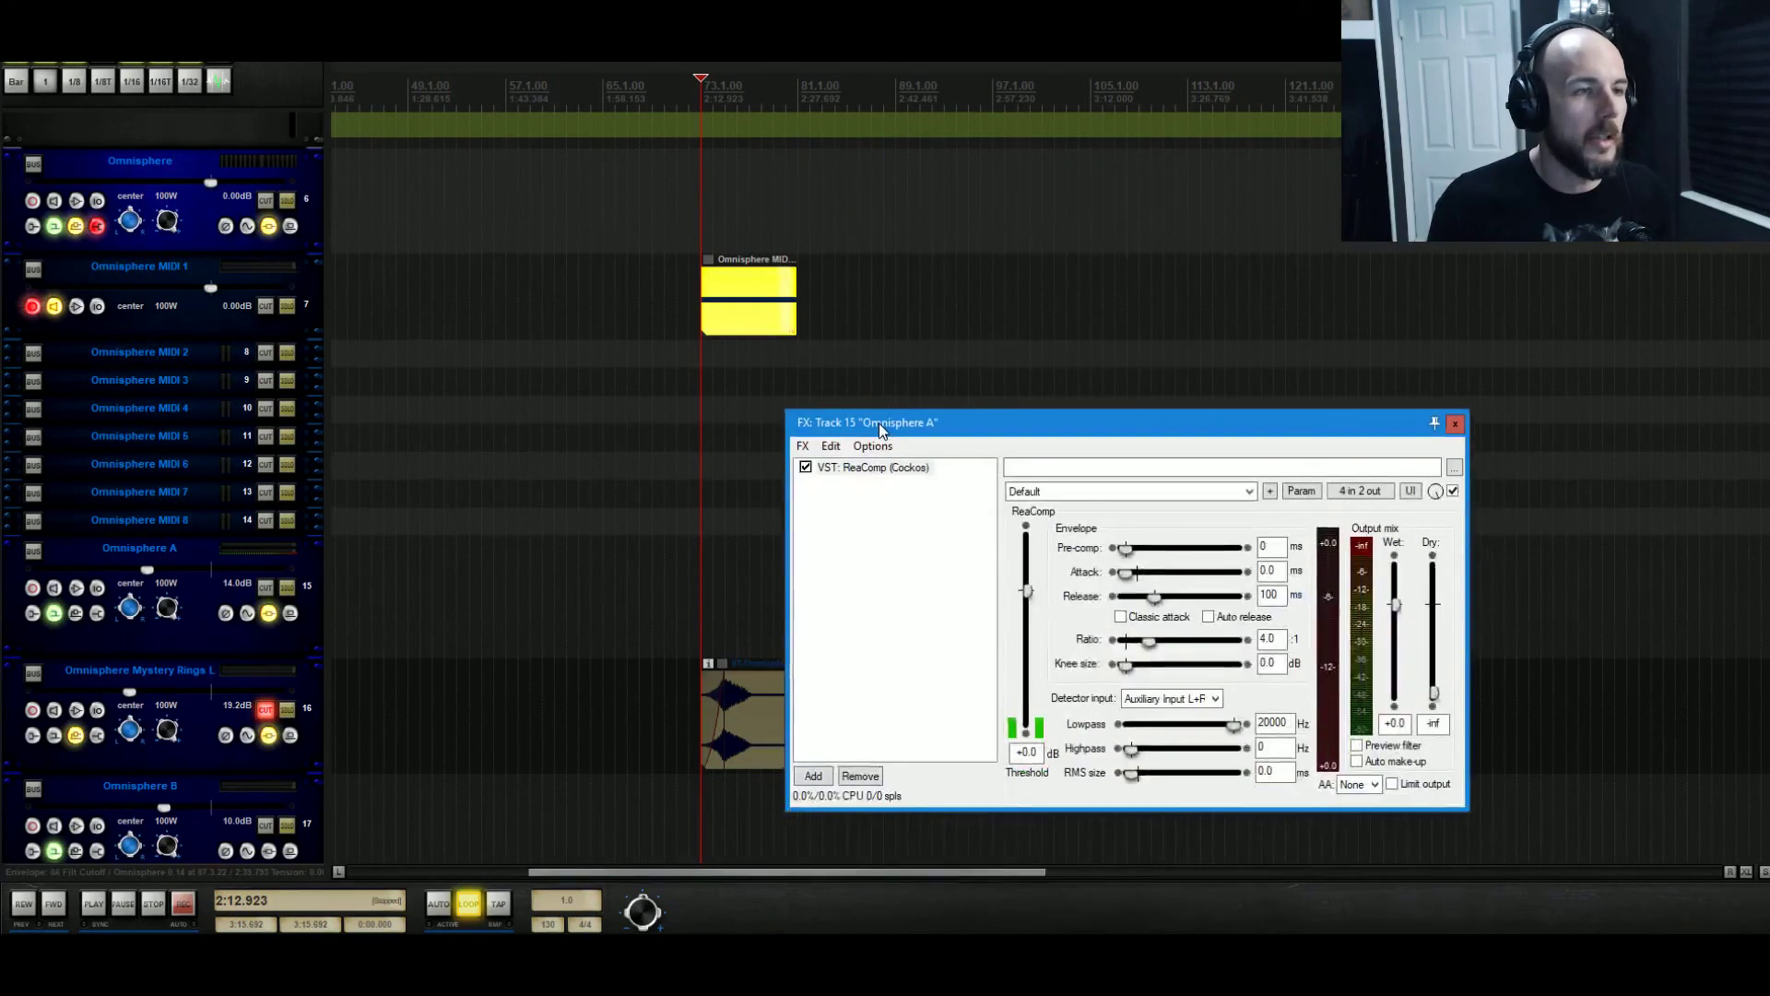
pyautogui.click(780, 231)
pyautogui.press('space')
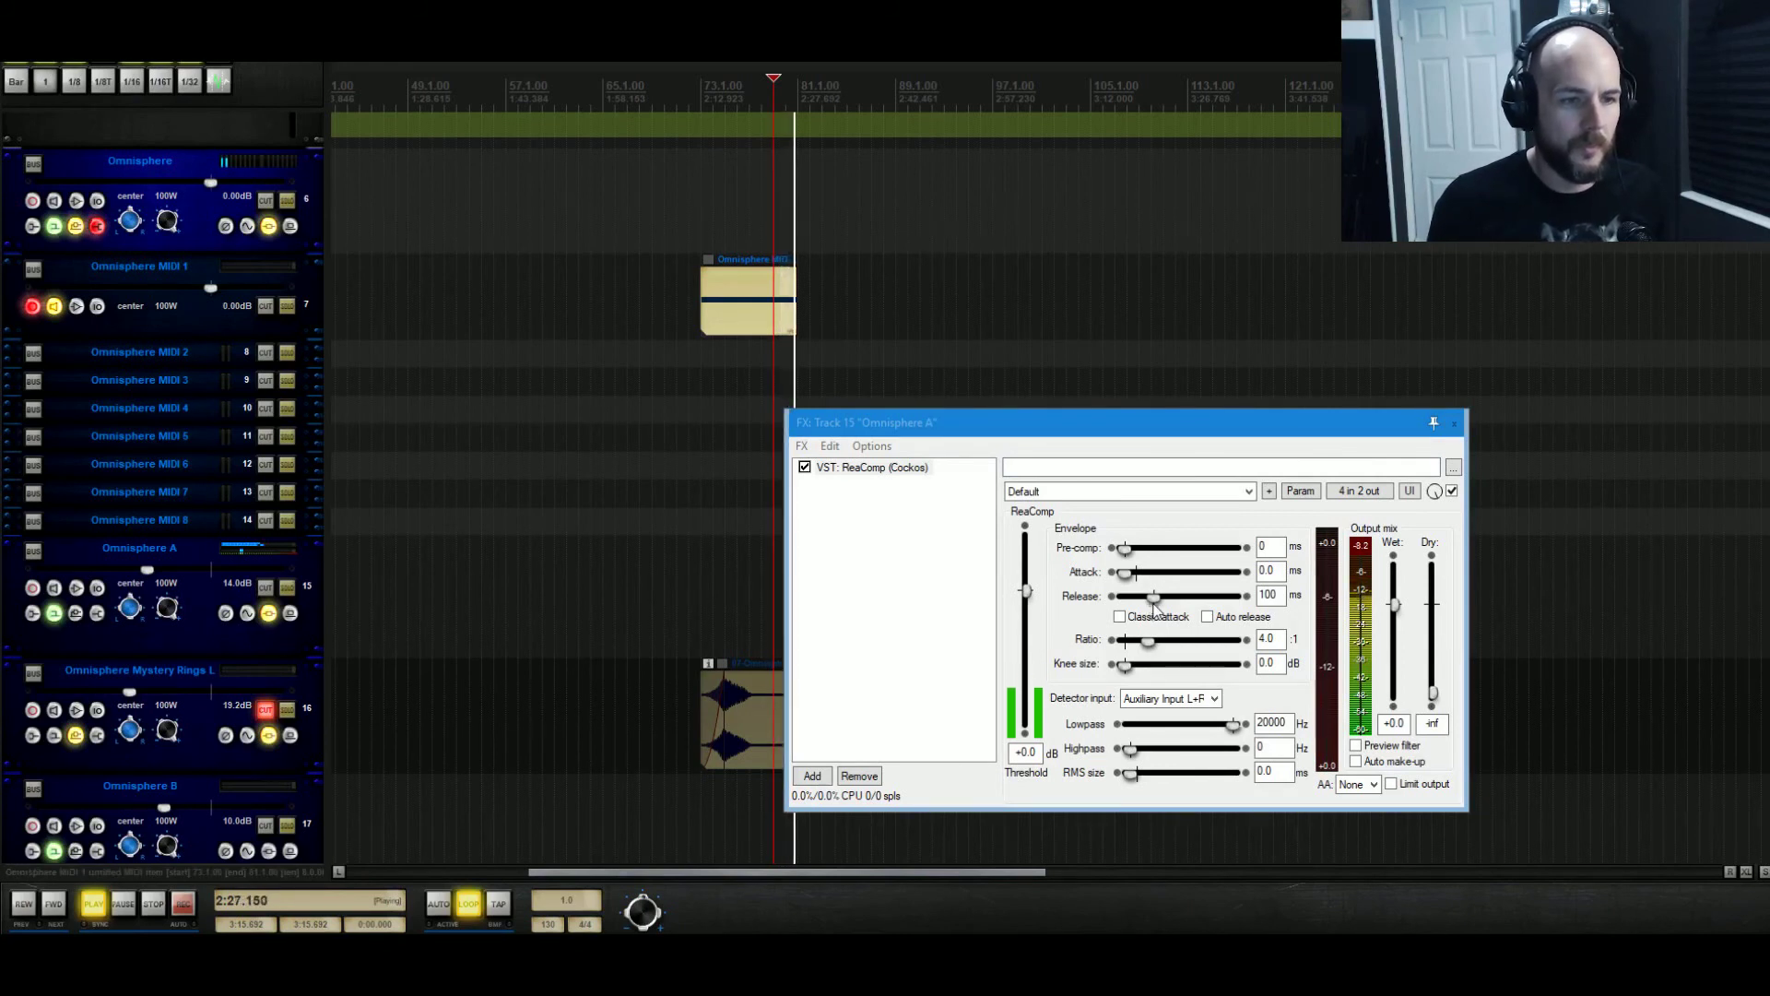
pyautogui.moveTo(1031, 599); pyautogui.dragTo(1043, 678)
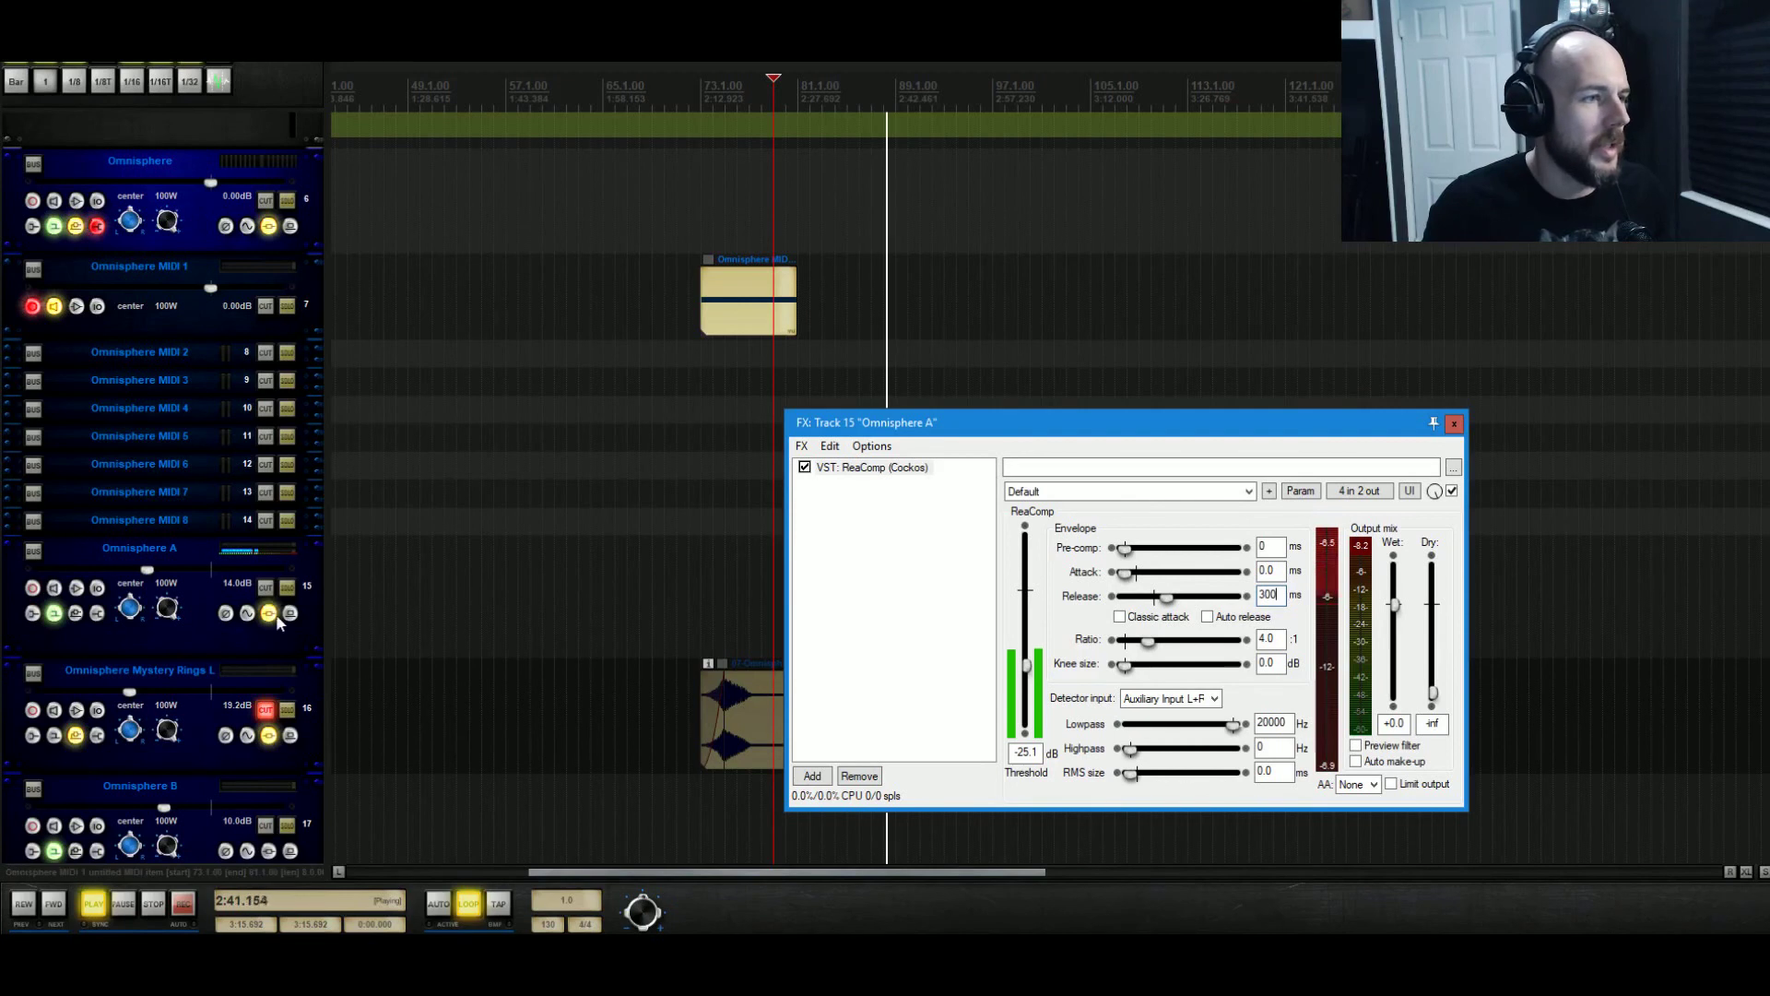
pyautogui.click(288, 589)
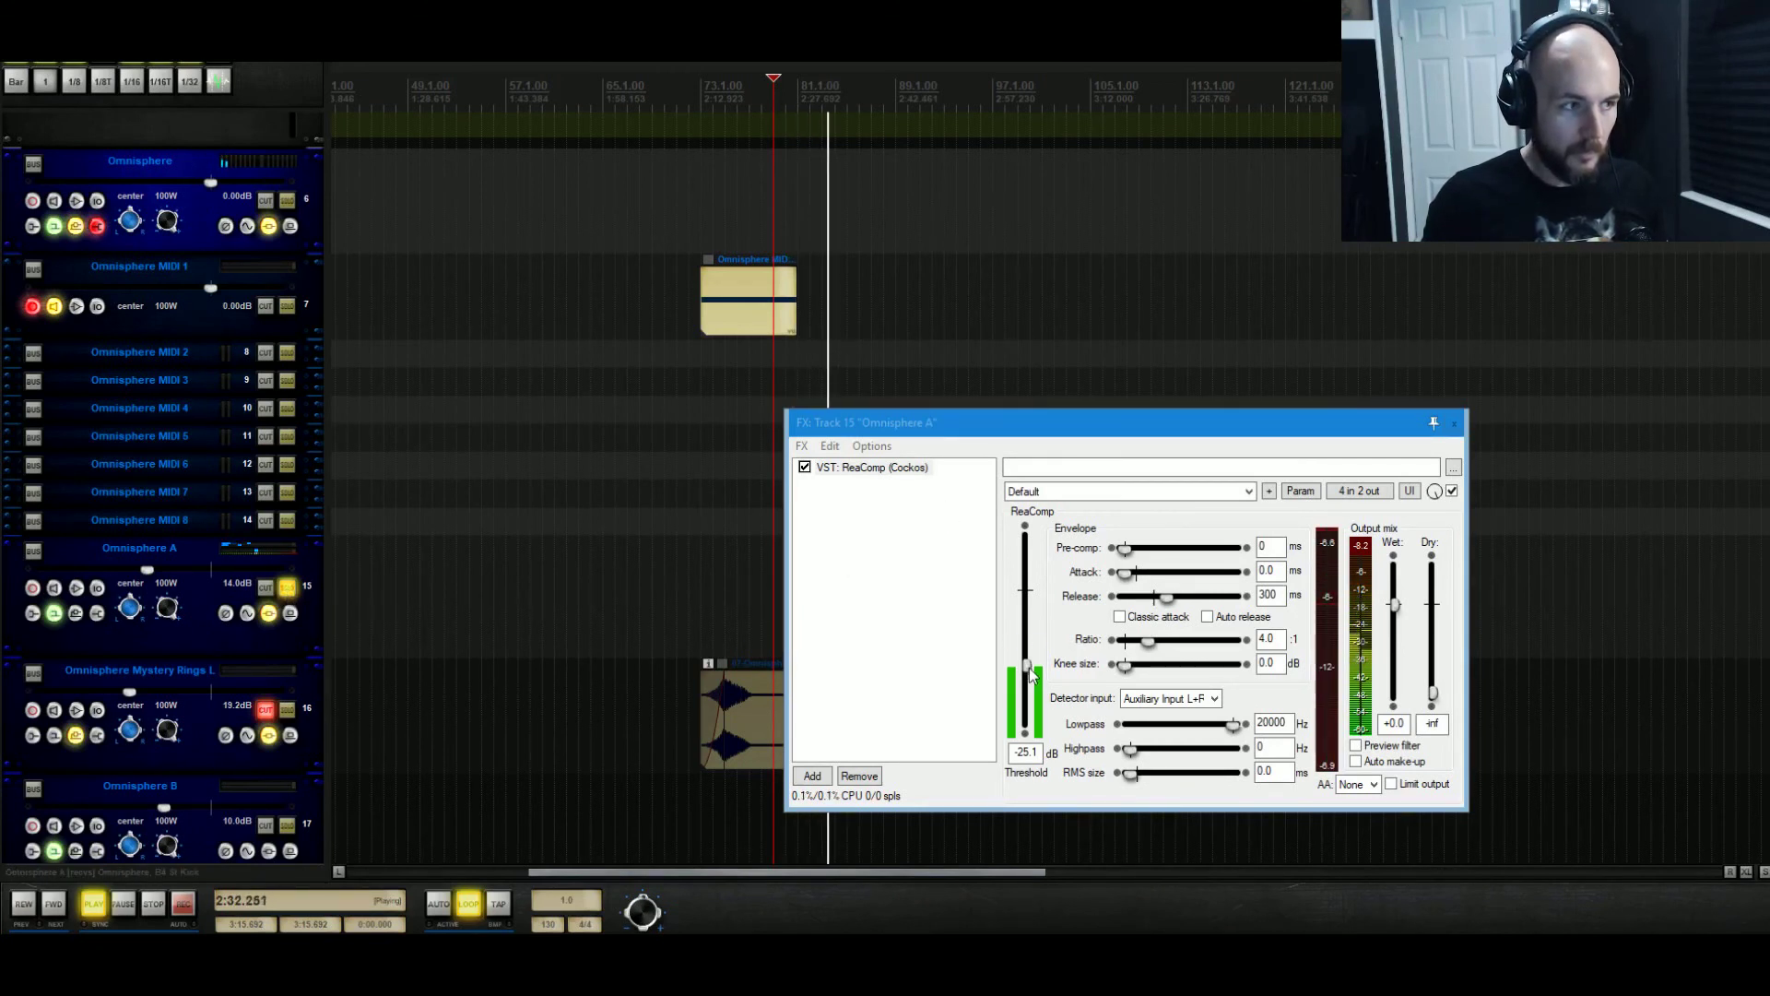
pyautogui.press('space')
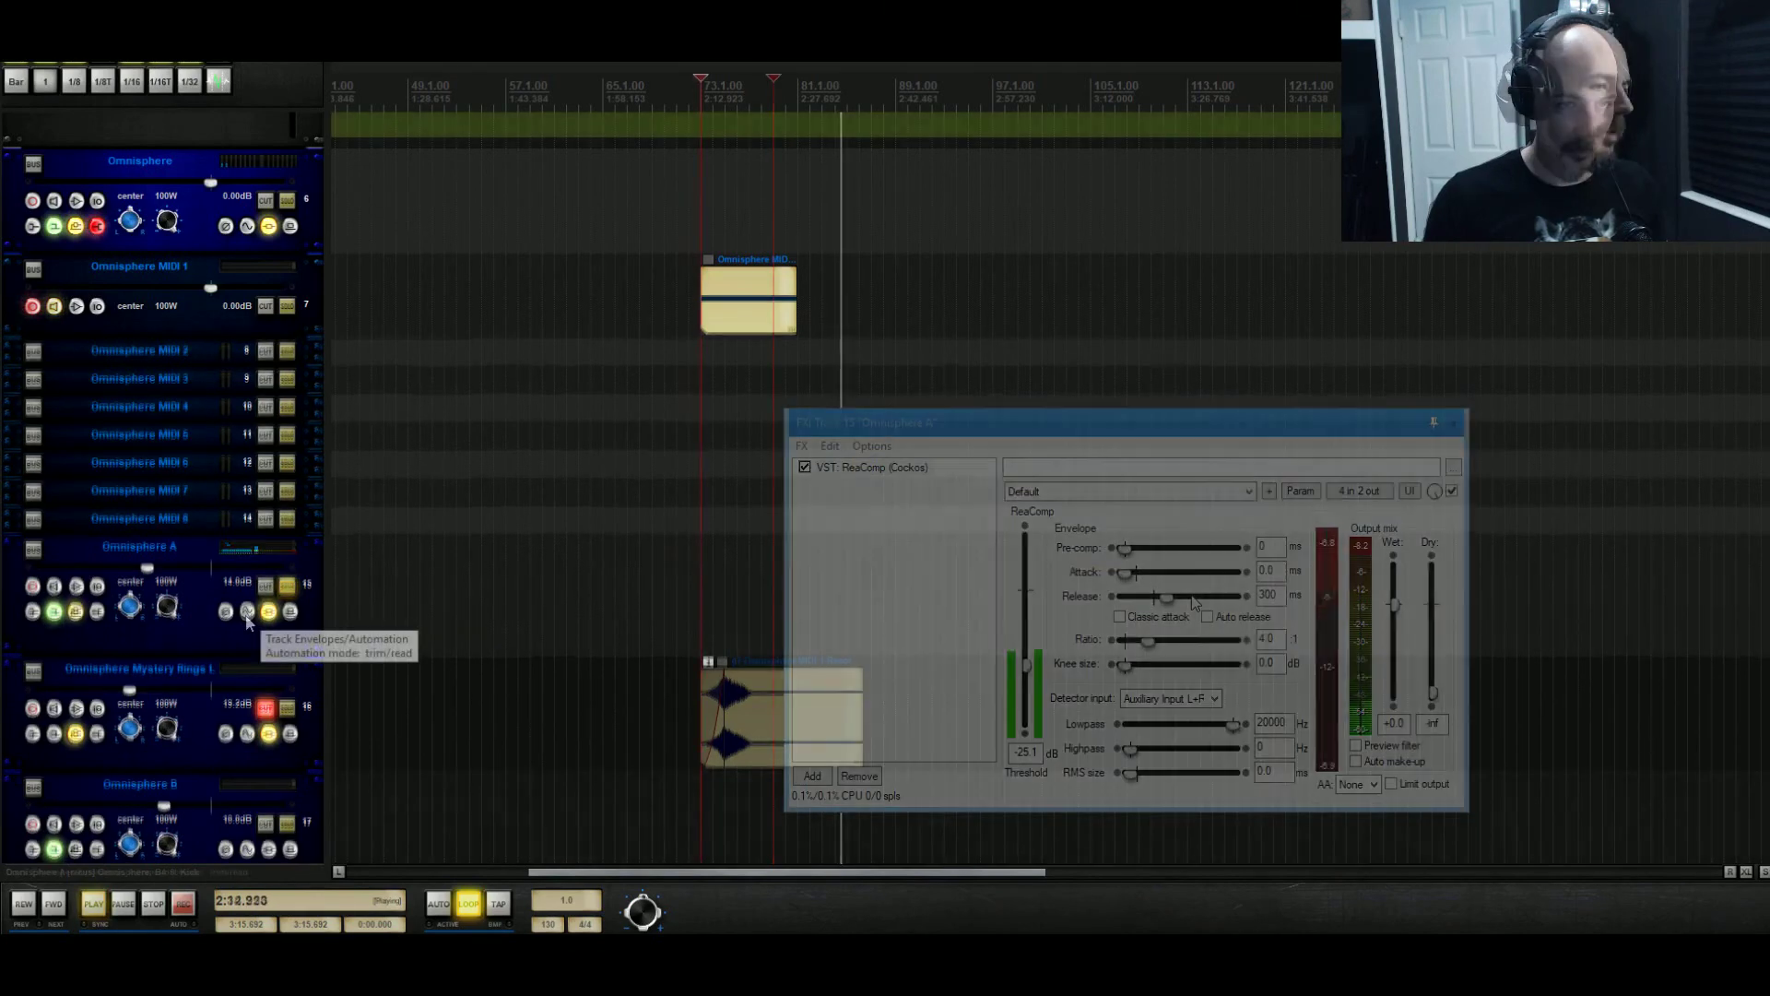
# Show the Trim Volume envelope of the Omnisphere A track and disarm it for recording
pyautogui.click(247, 613)
pyautogui.click(390, 358)
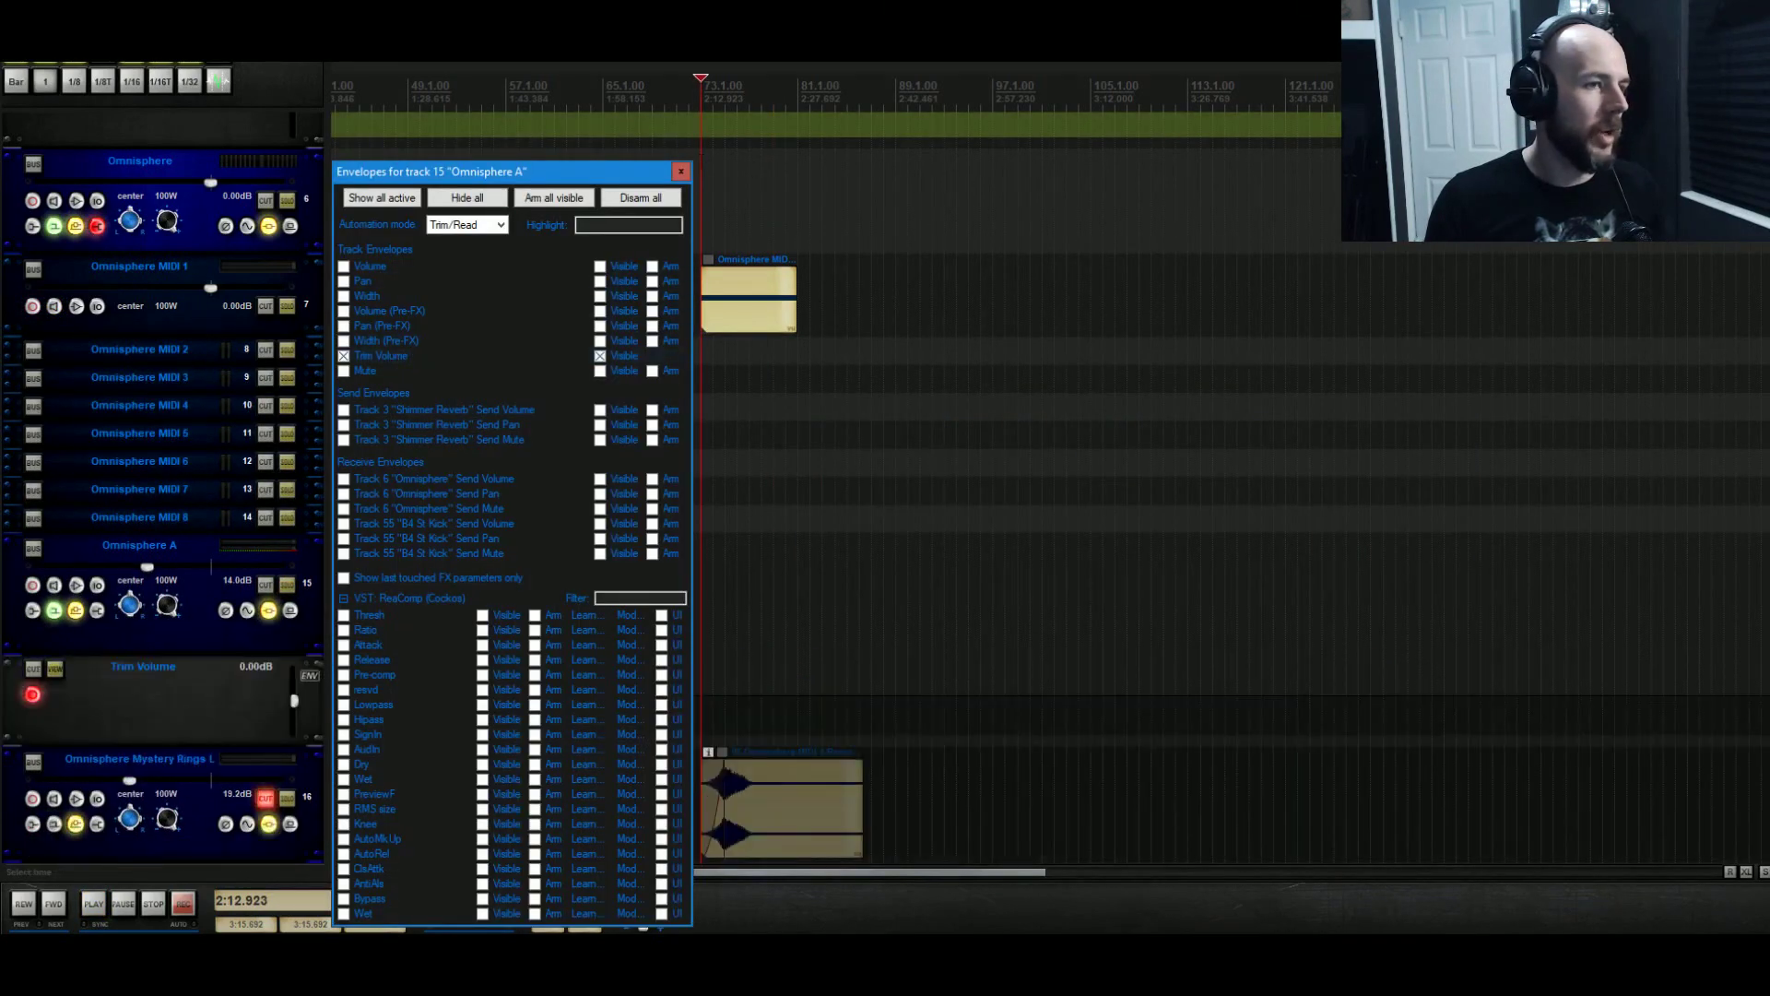
pyautogui.click(680, 172)
pyautogui.click(32, 694)
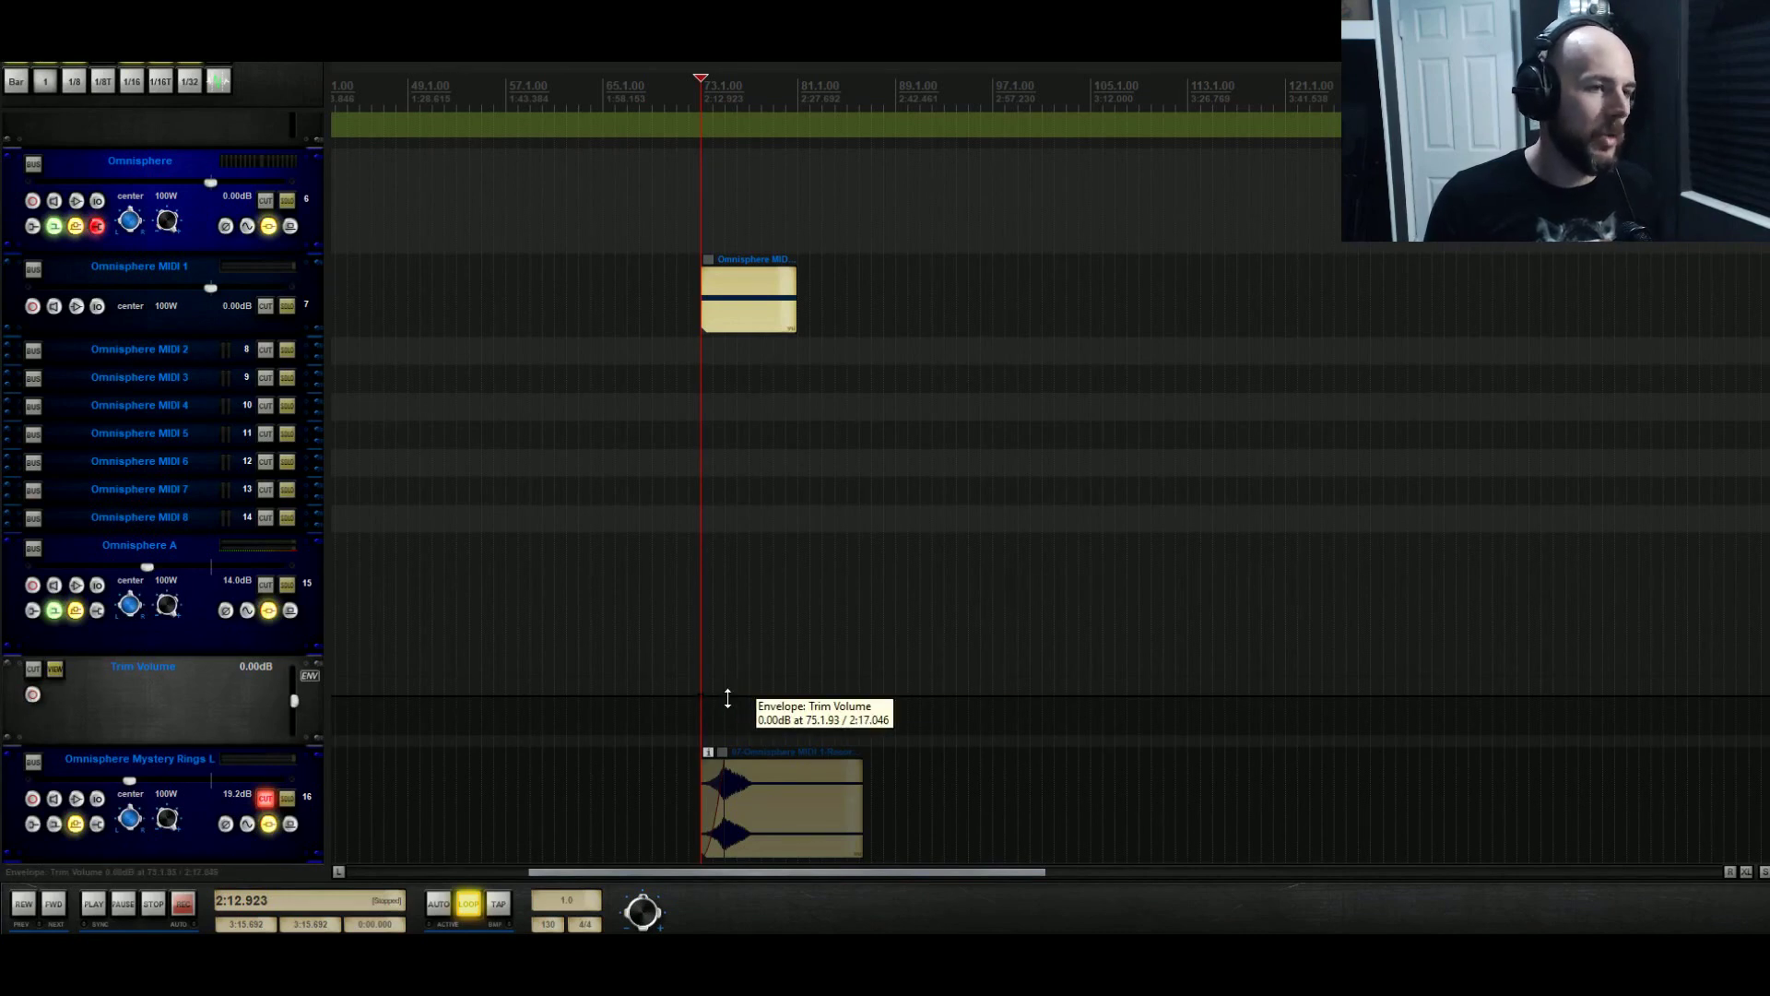
# Raise Omnisphere A's Trim Volume envelope by about 3 dB from 81.1.00 onward and return the edit cursor to 73.1.00
pyautogui.click(801, 432)
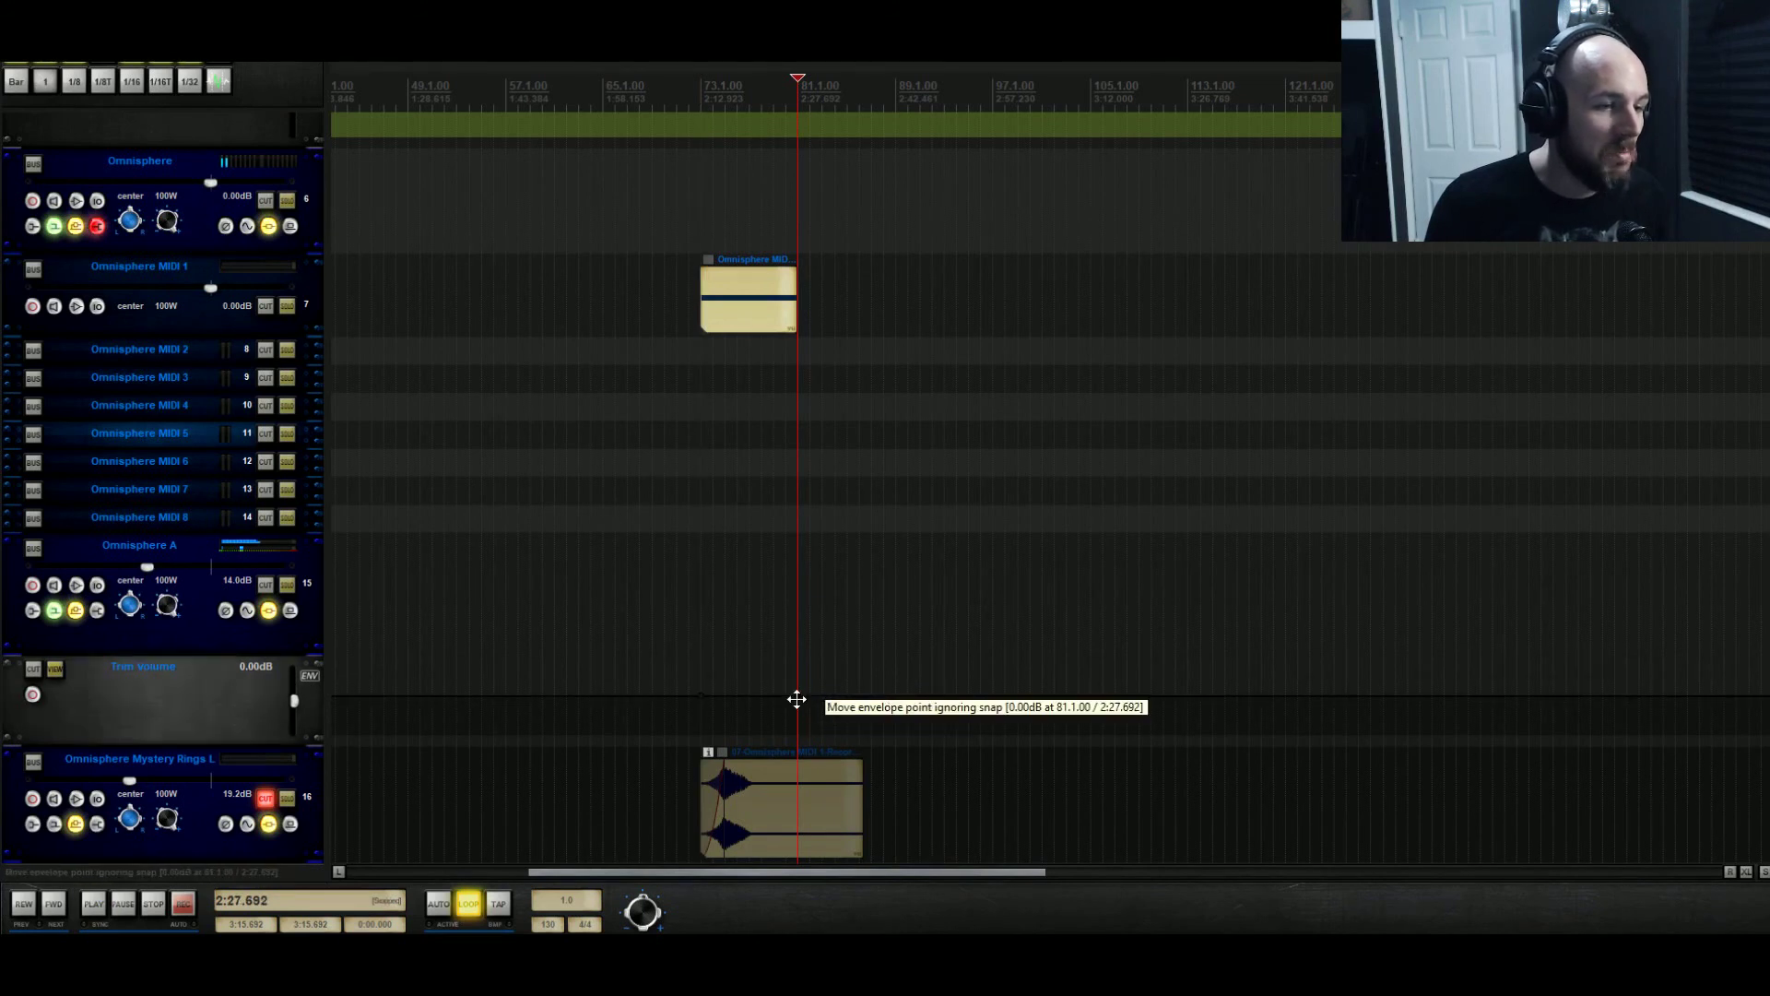
pyautogui.moveTo(797, 699); pyautogui.dragTo(794, 654)
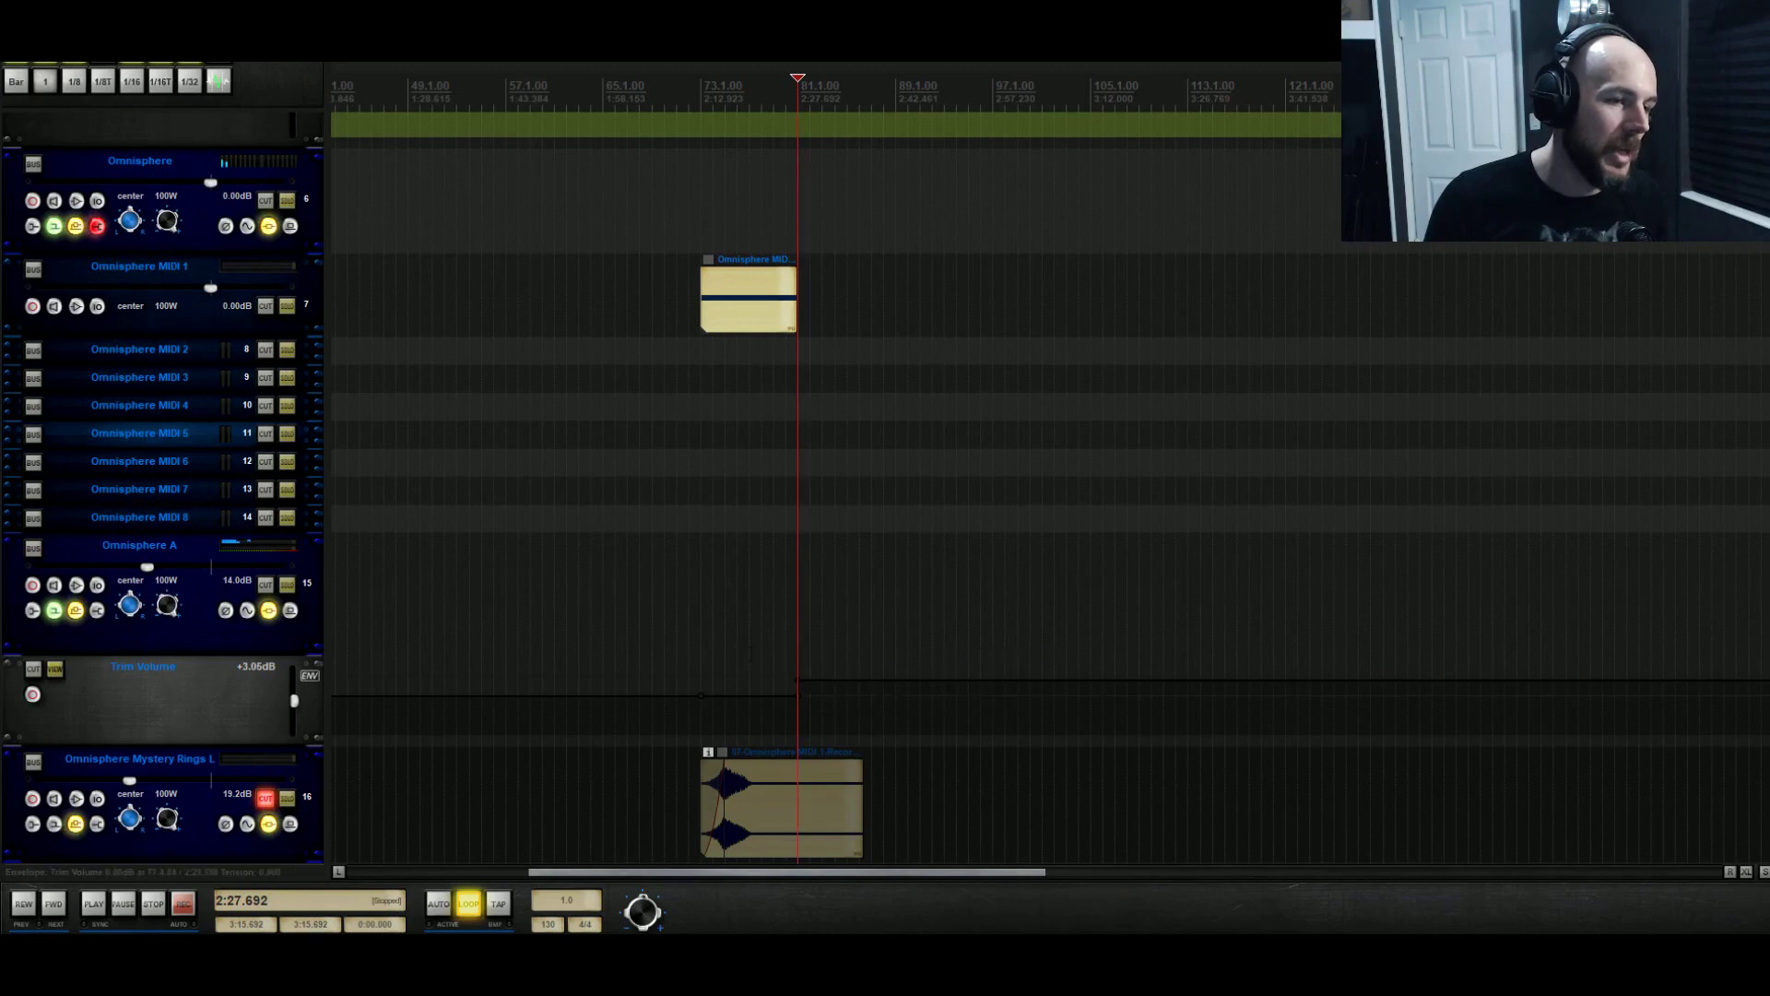
pyautogui.click(703, 641)
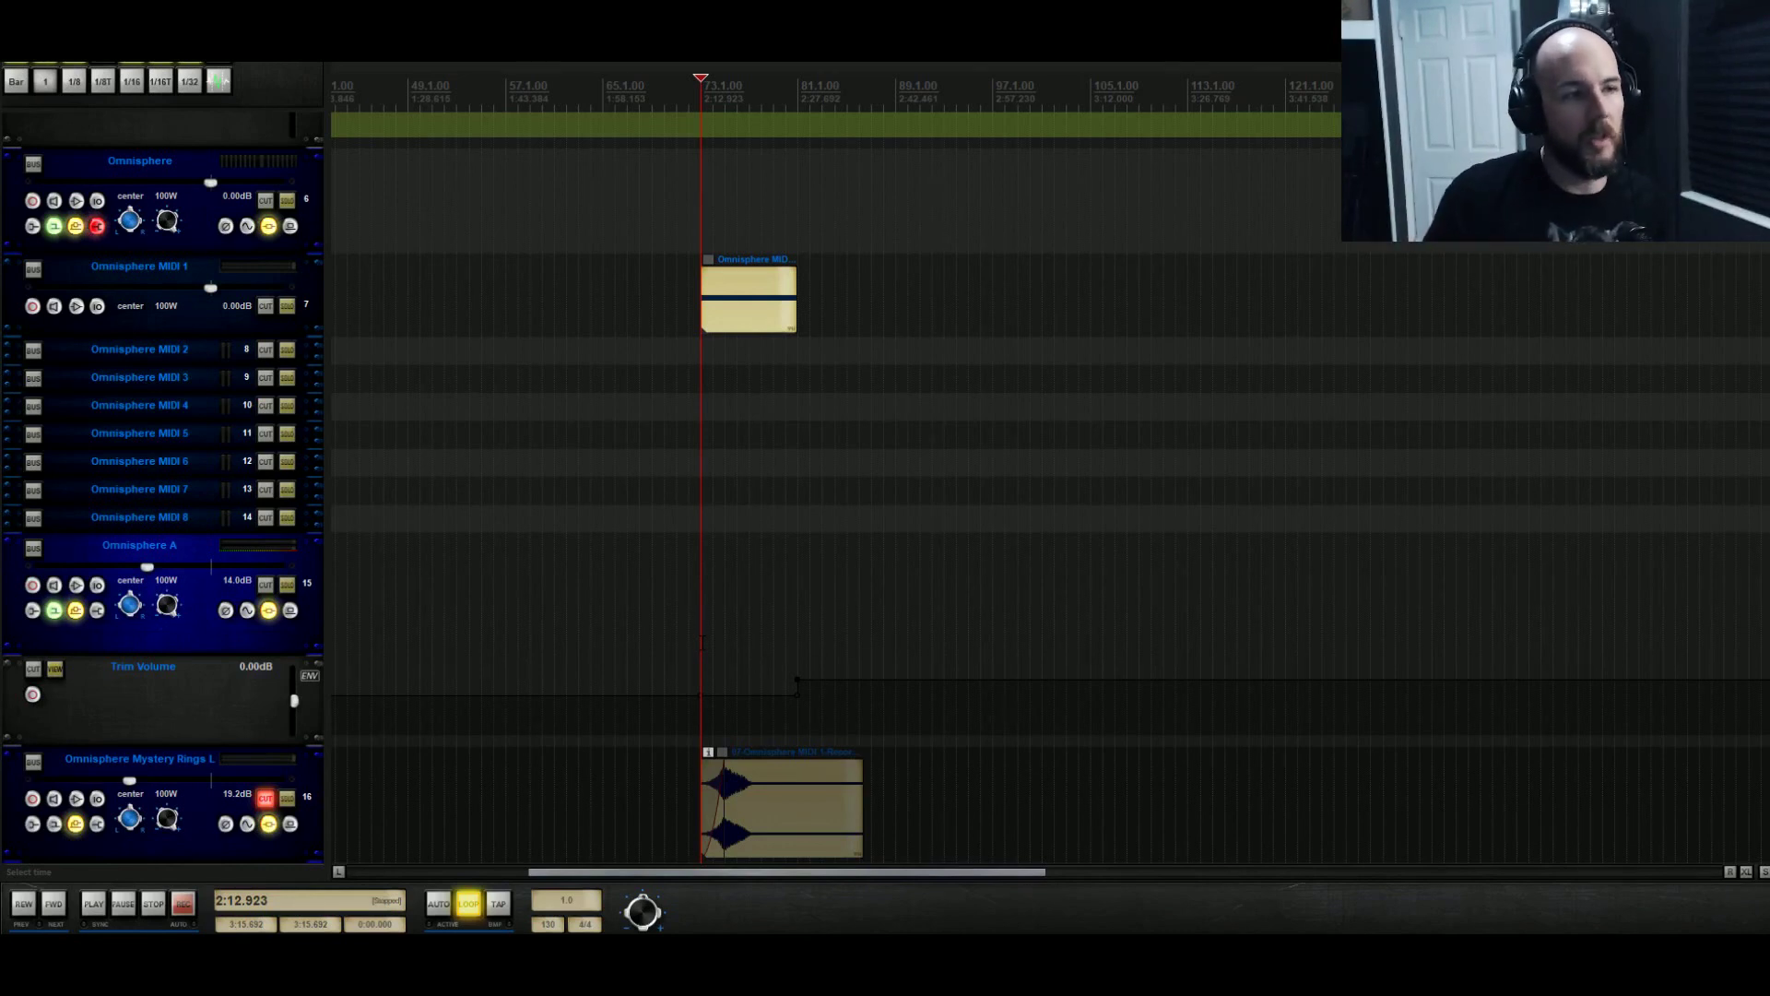
# Set ReaComp on Omnisphere A to 5 ms pre-comp, 325 ms release and -24.4 dB threshold while auditioning, and close its window
pyautogui.click(269, 611)
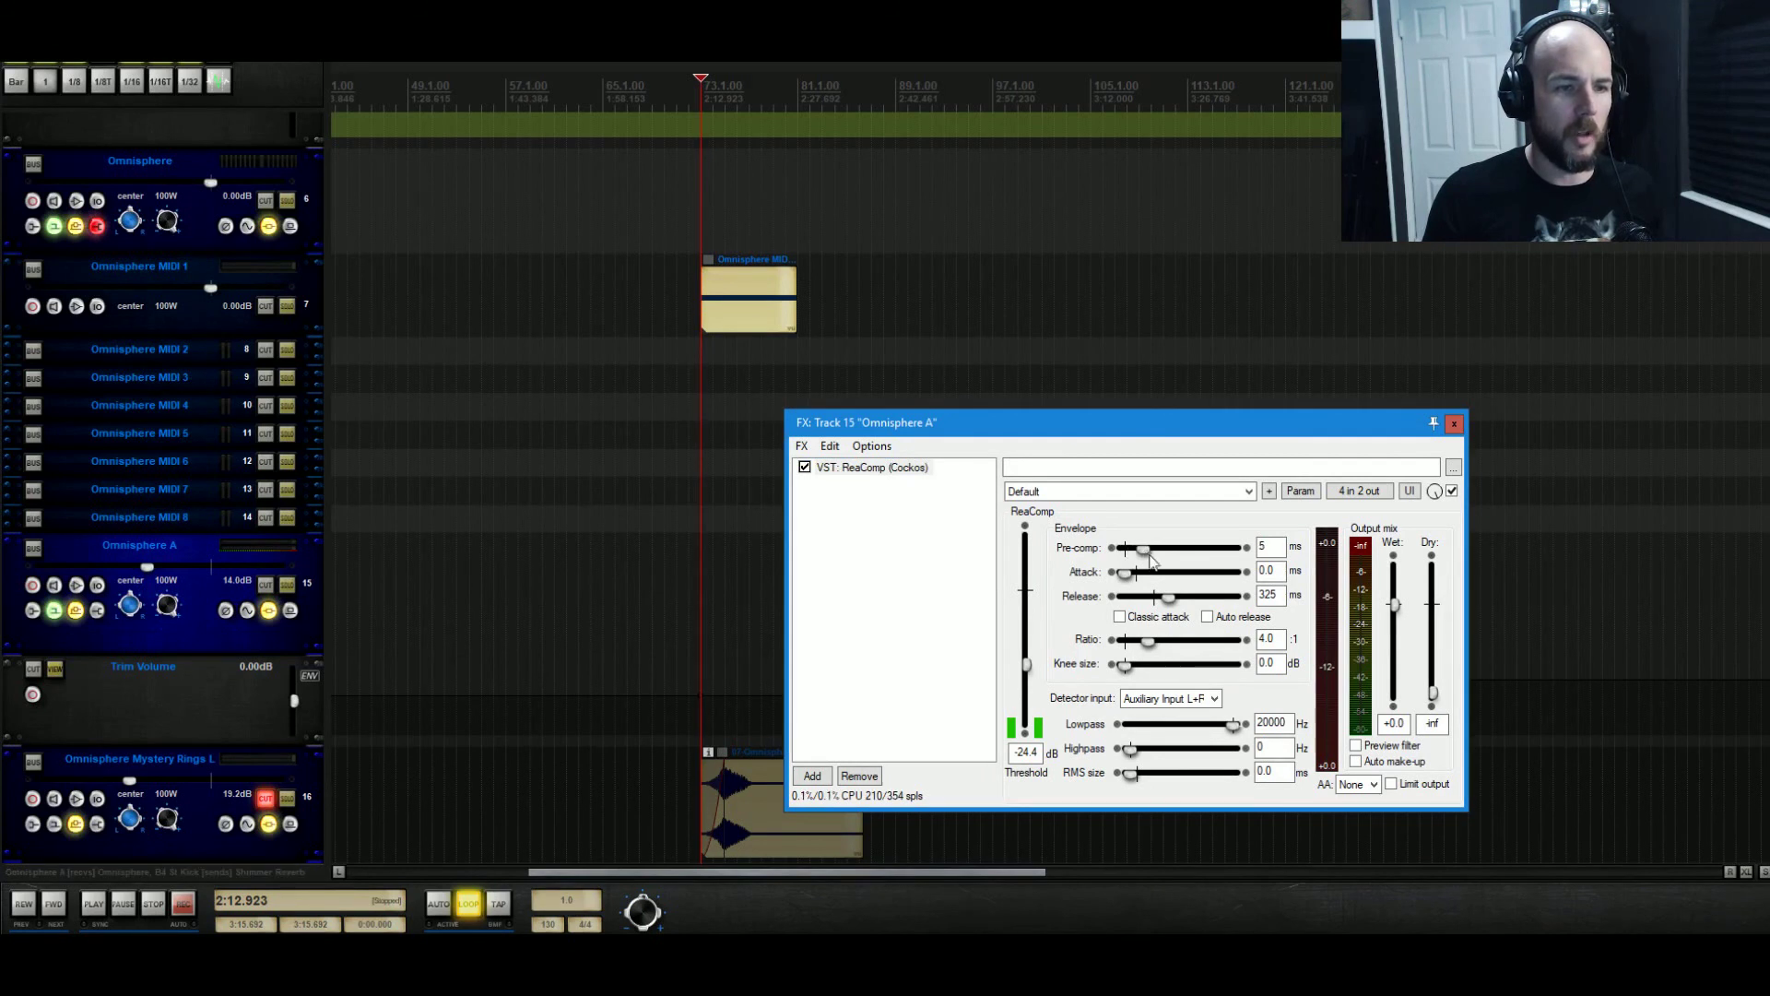
pyautogui.press('space')
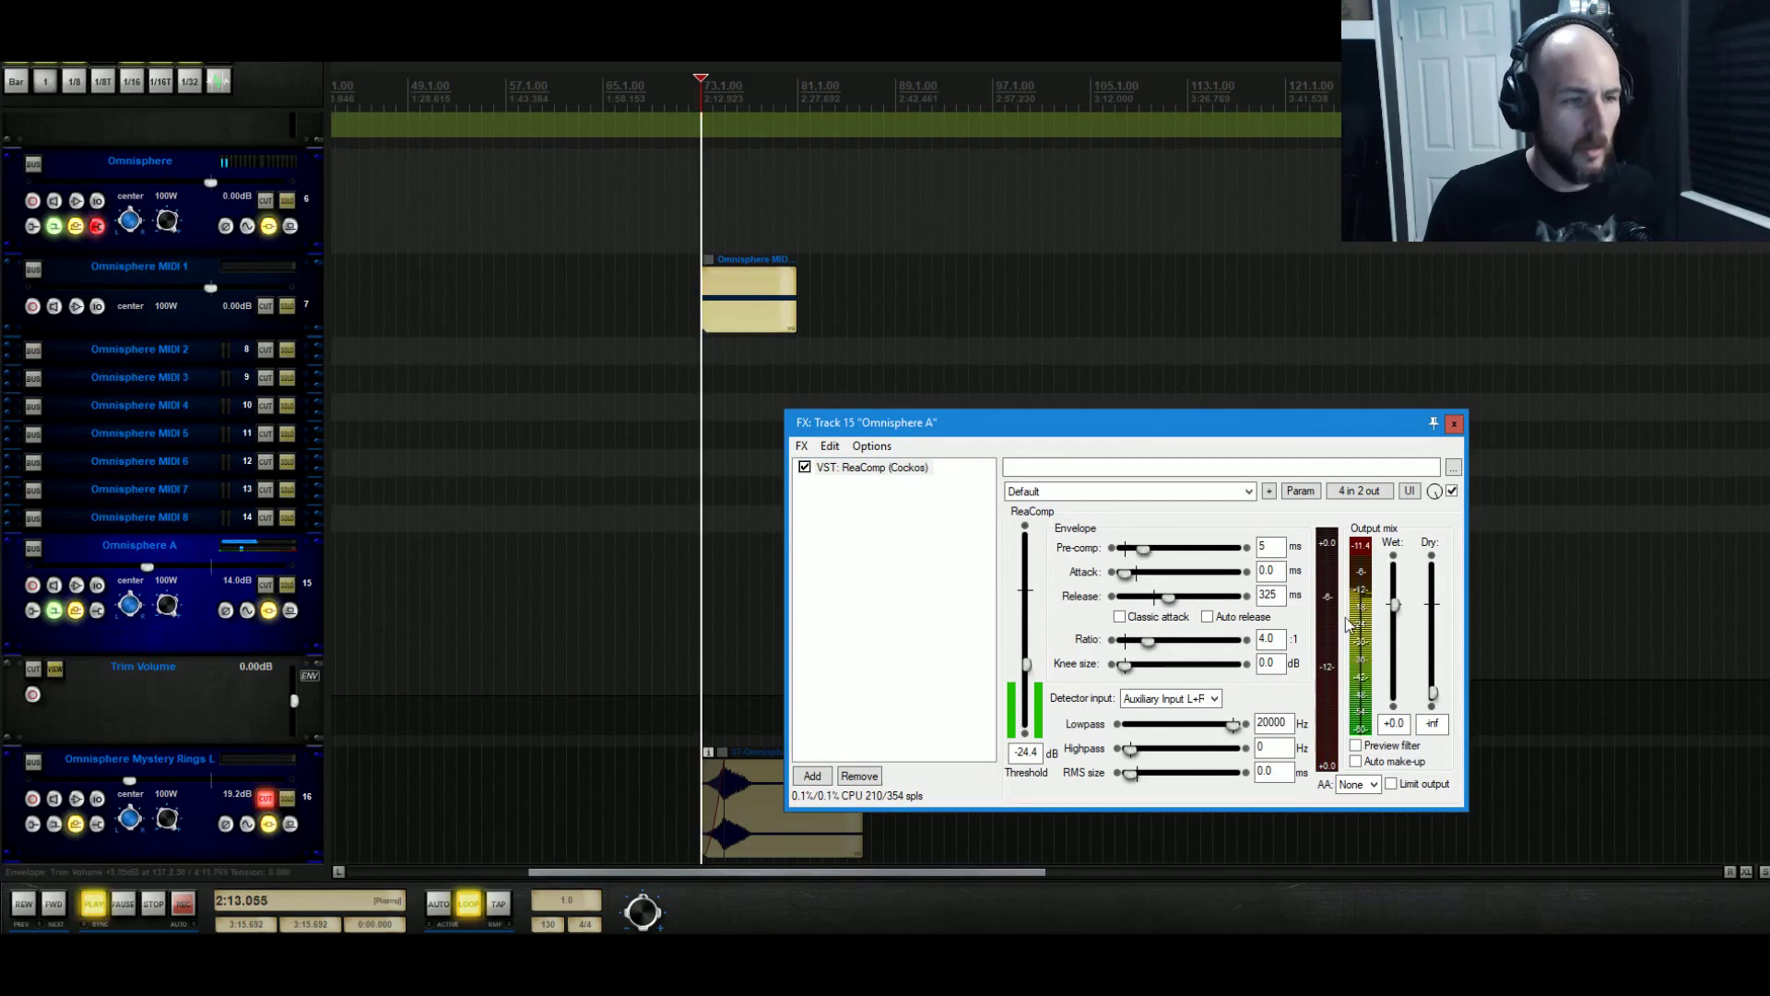
pyautogui.click(1454, 424)
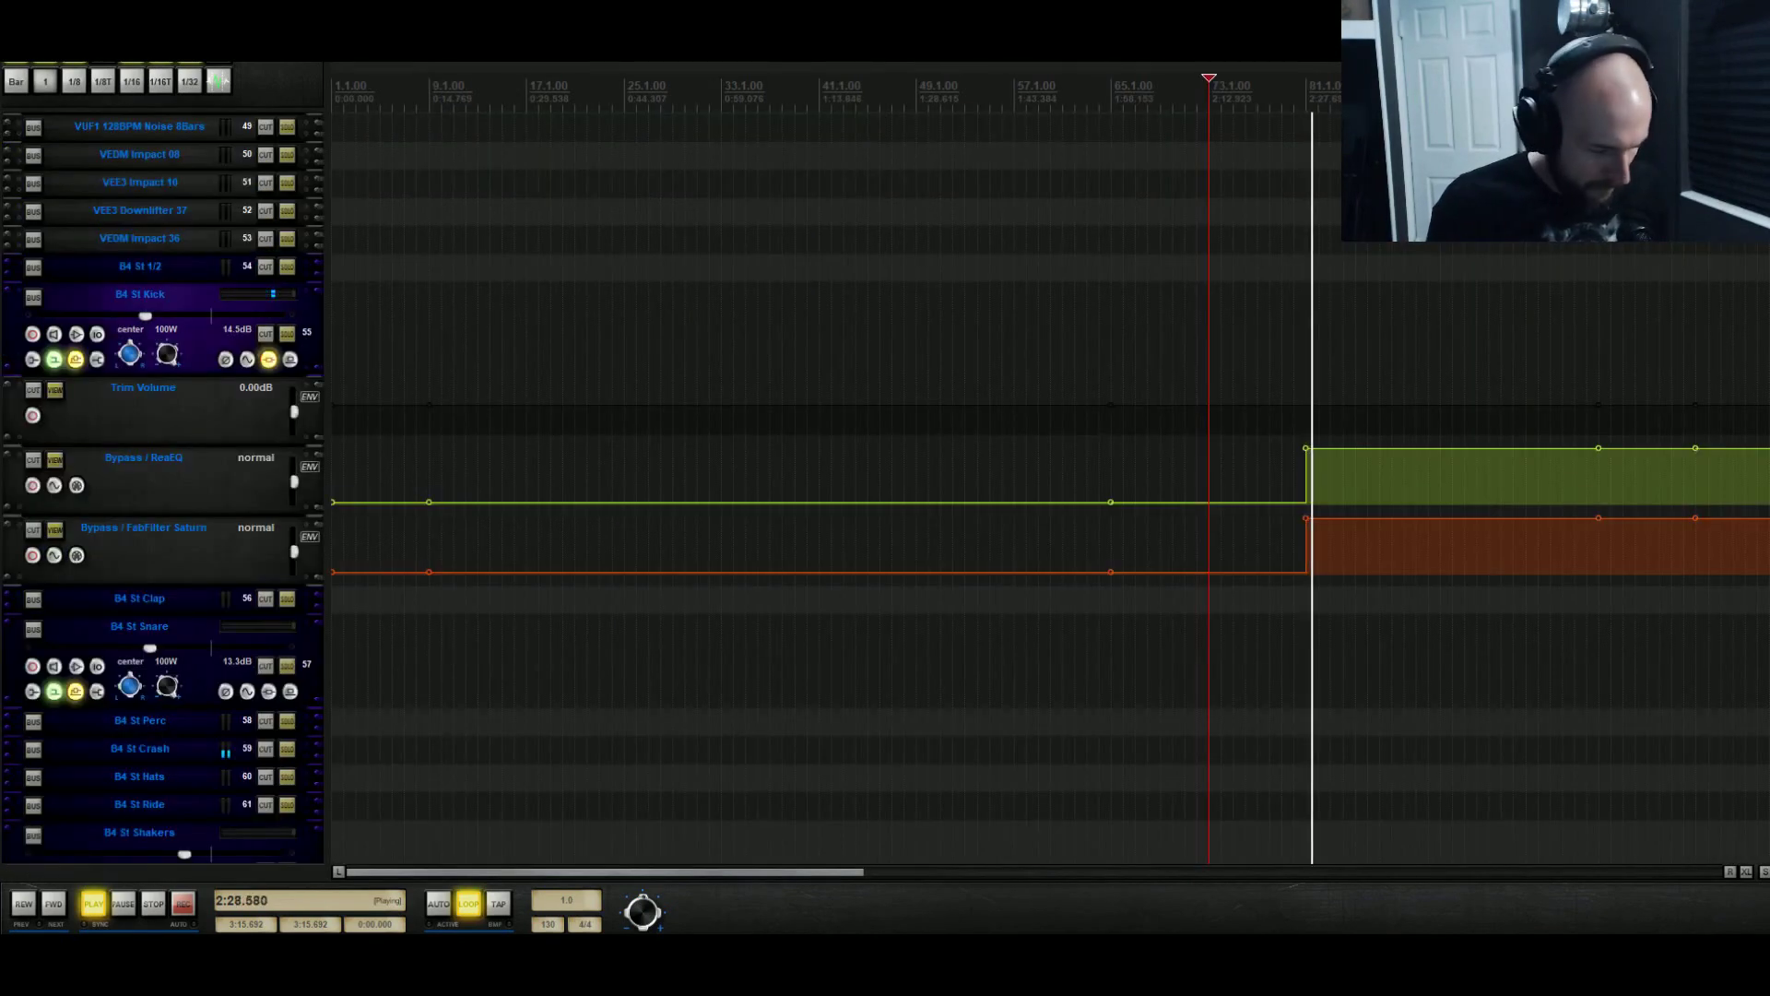
# Add a point at 81.1.00 to the master track's Trim Volume envelope and set its value to -1 dB
pyautogui.scroll(15, 1289, 186)
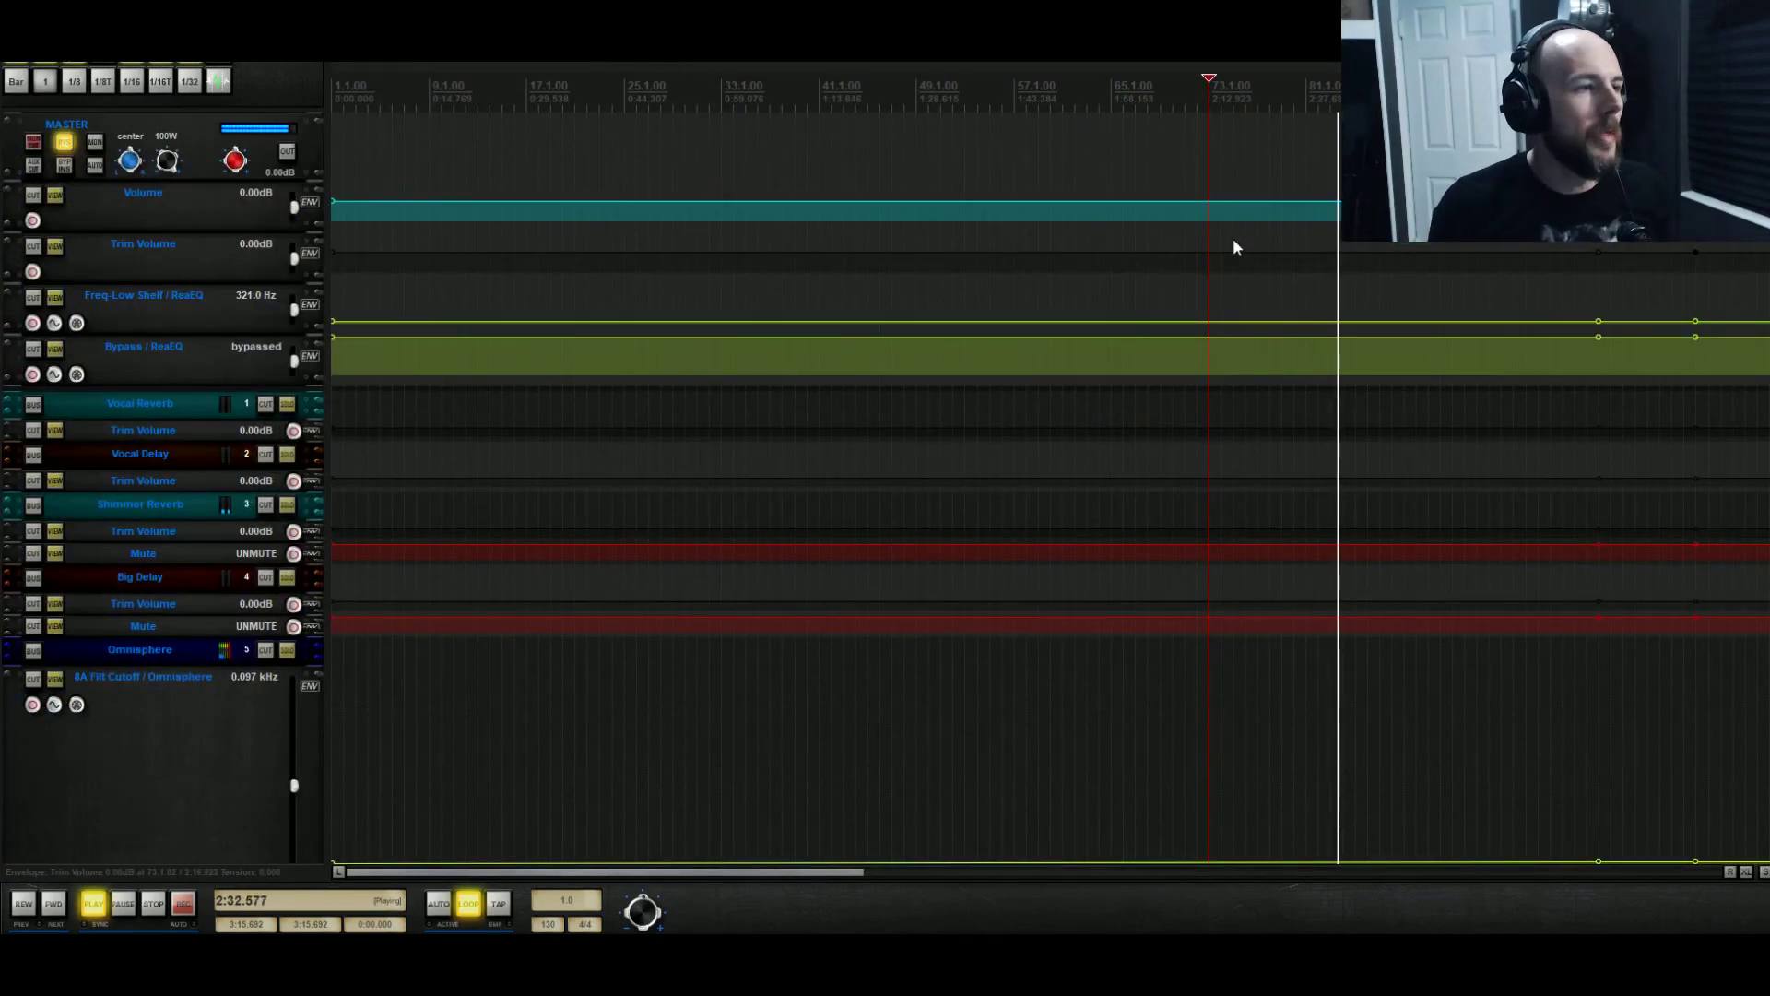
pyautogui.press('space')
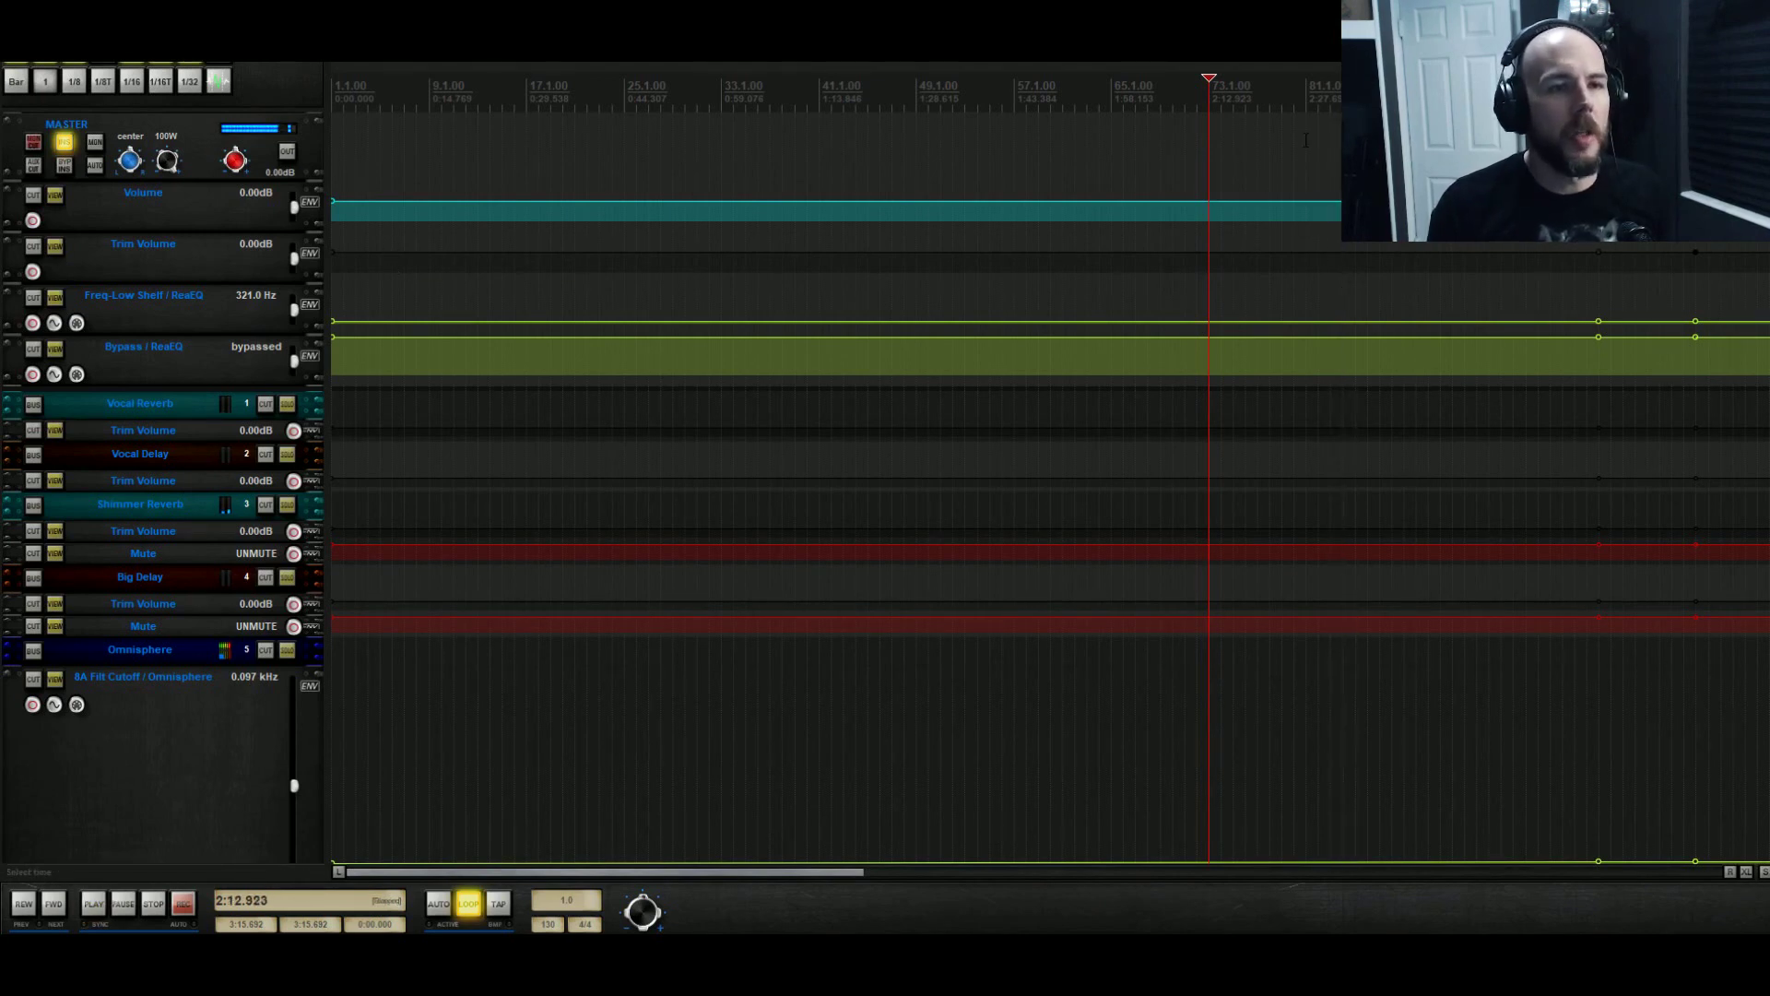
pyautogui.click(1294, 146)
pyautogui.press('space')
pyautogui.press('space')
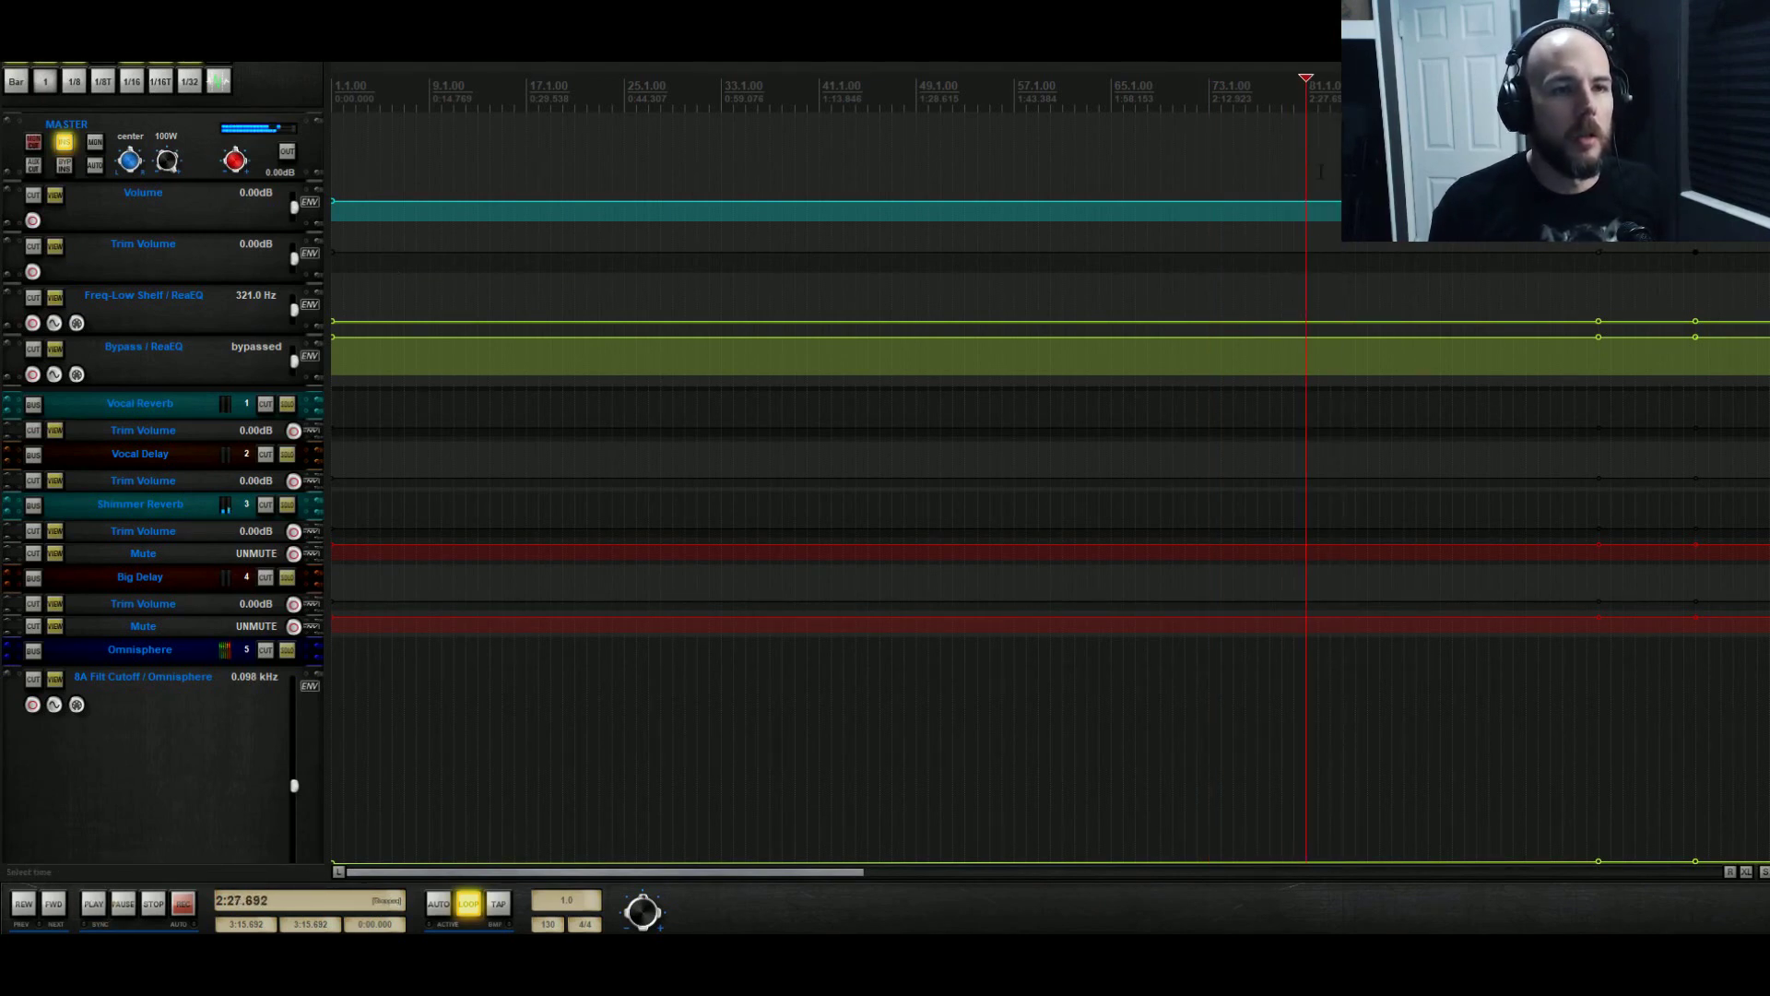
pyautogui.click(1309, 253)
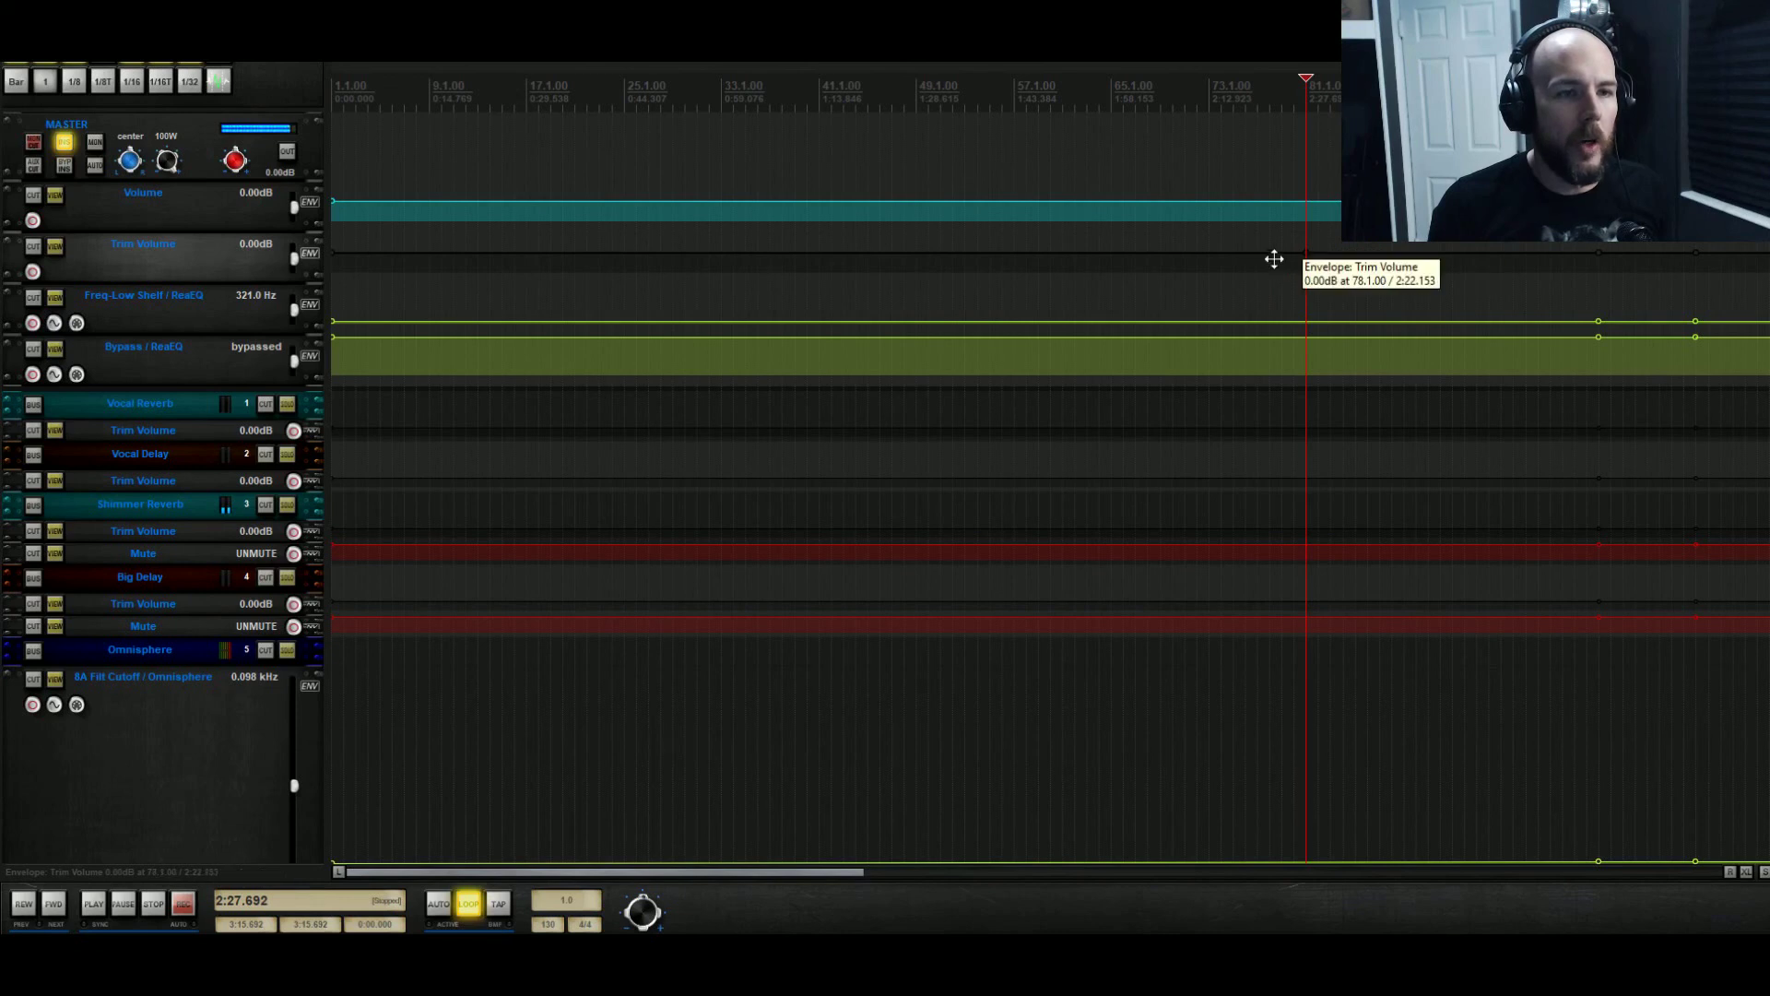
pyautogui.moveTo(1274, 259); pyautogui.dragTo(1306, 278)
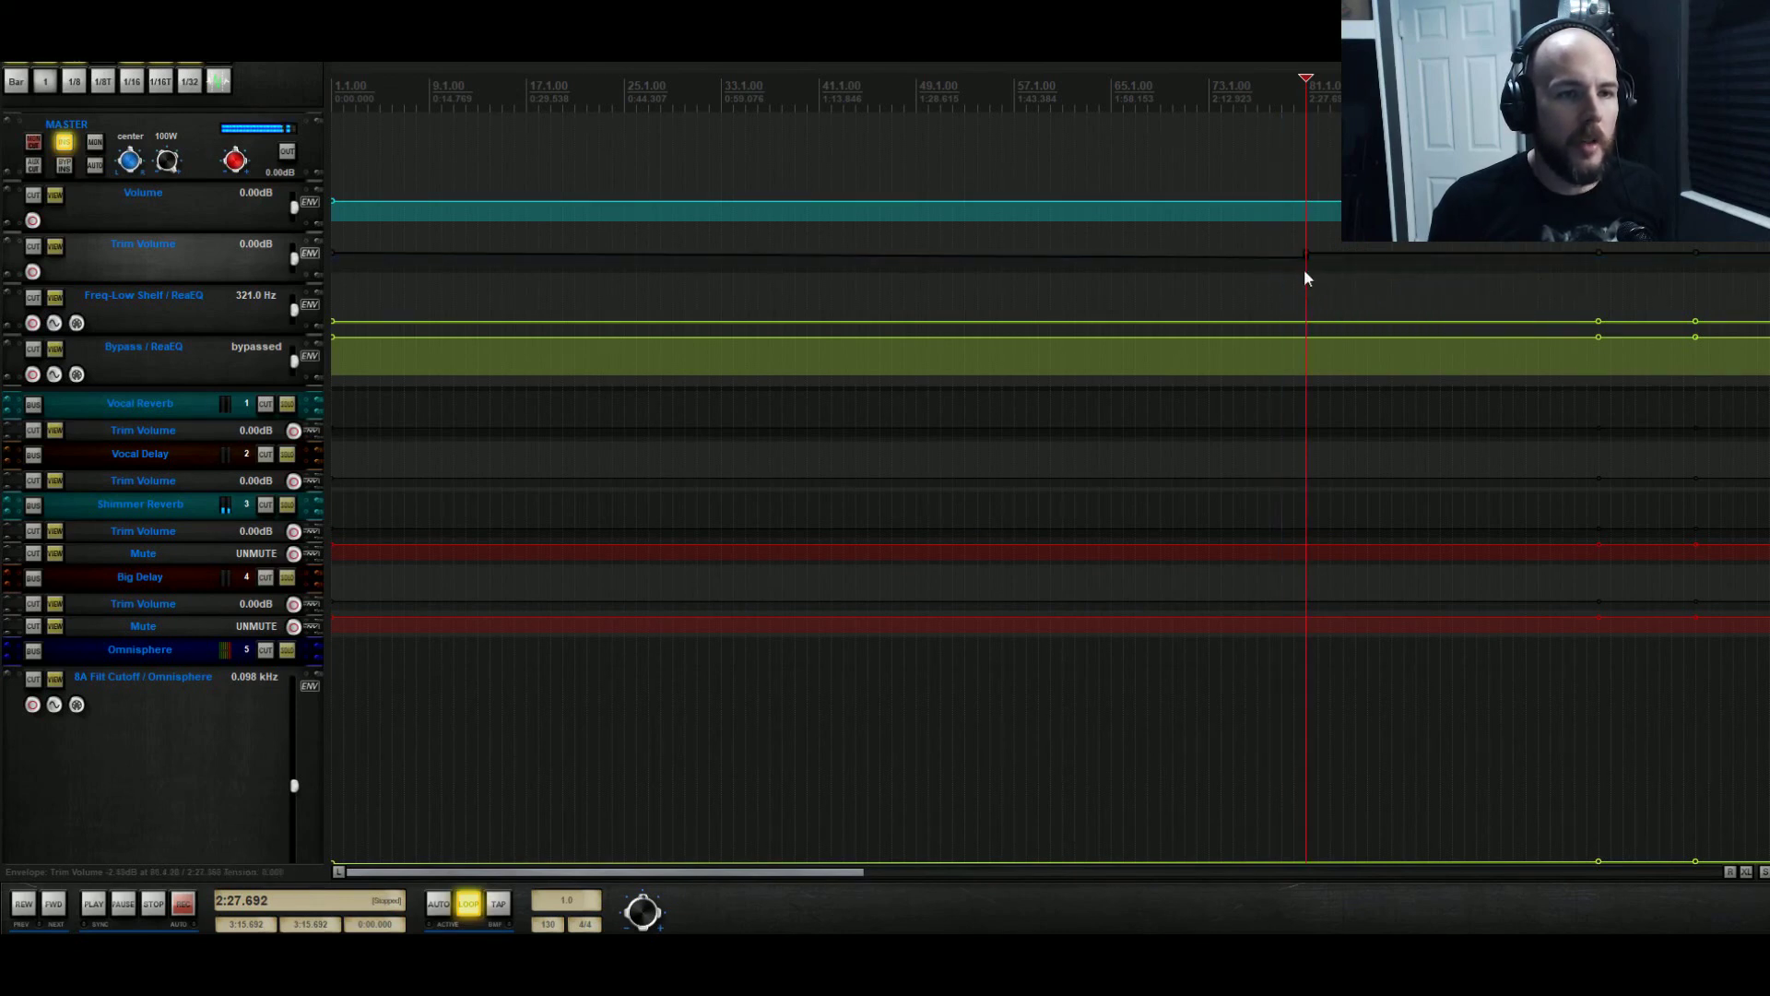
pyautogui.rightClick(1305, 261)
pyautogui.click(1354, 325)
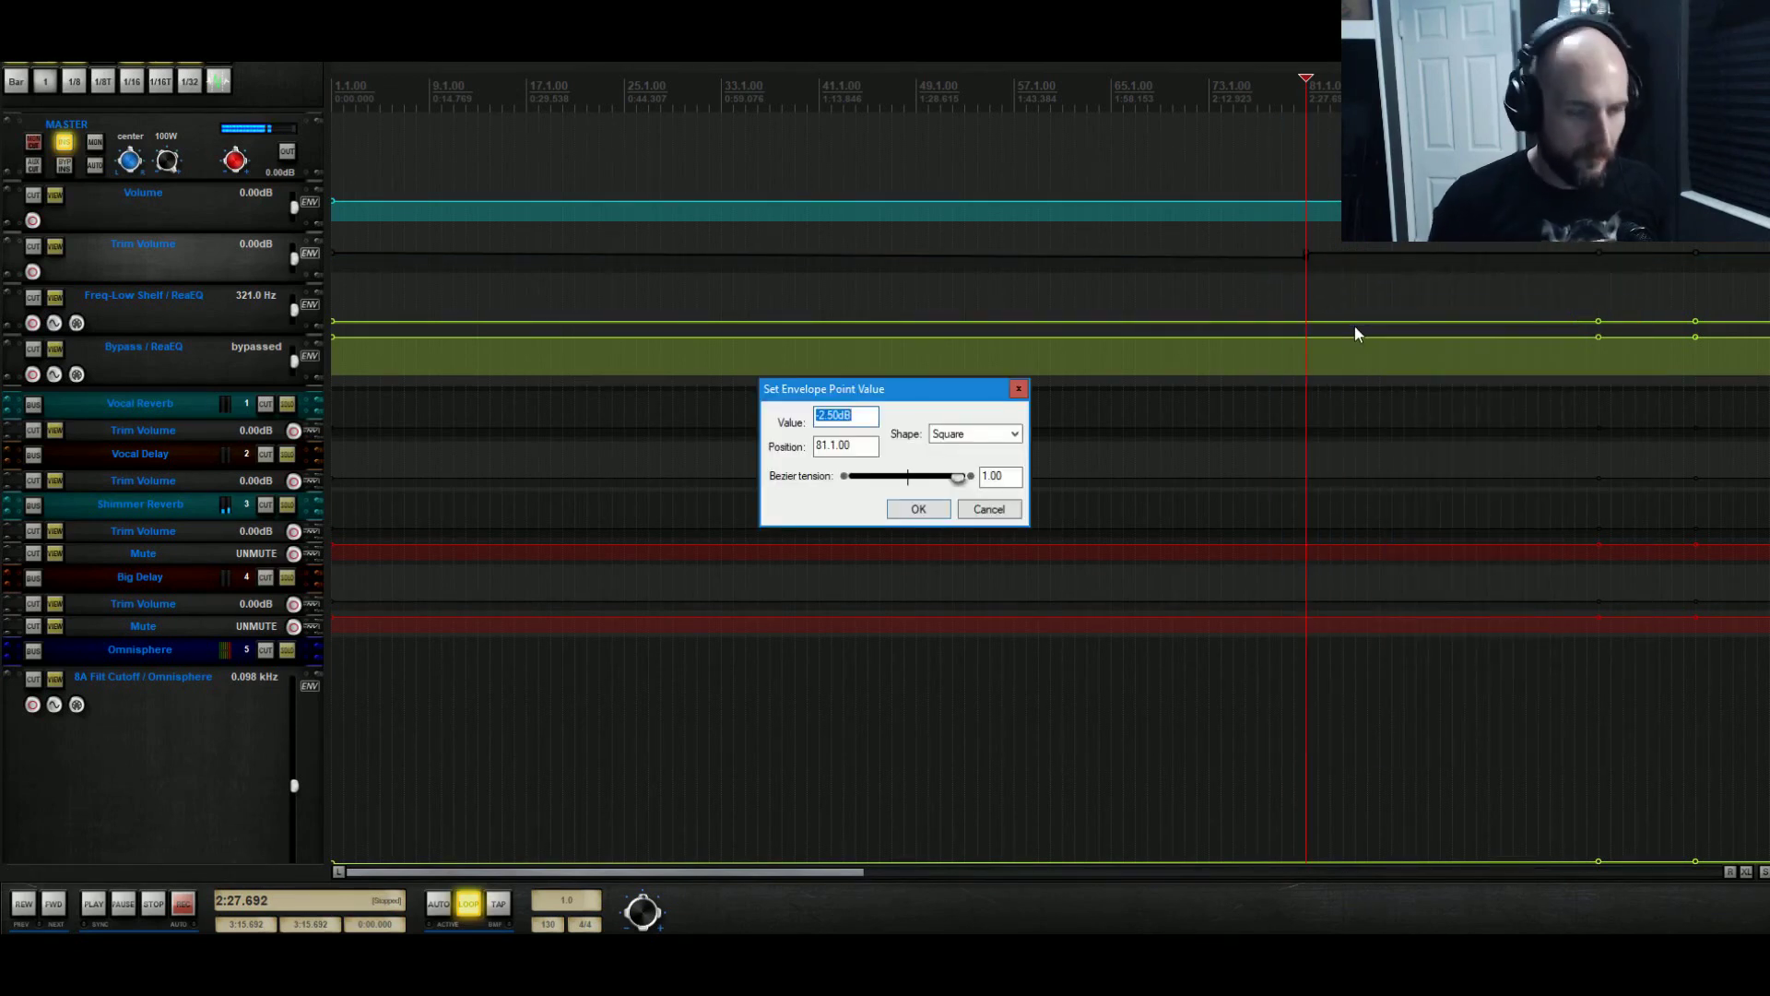
pyautogui.write('-1')
pyautogui.press('Return')
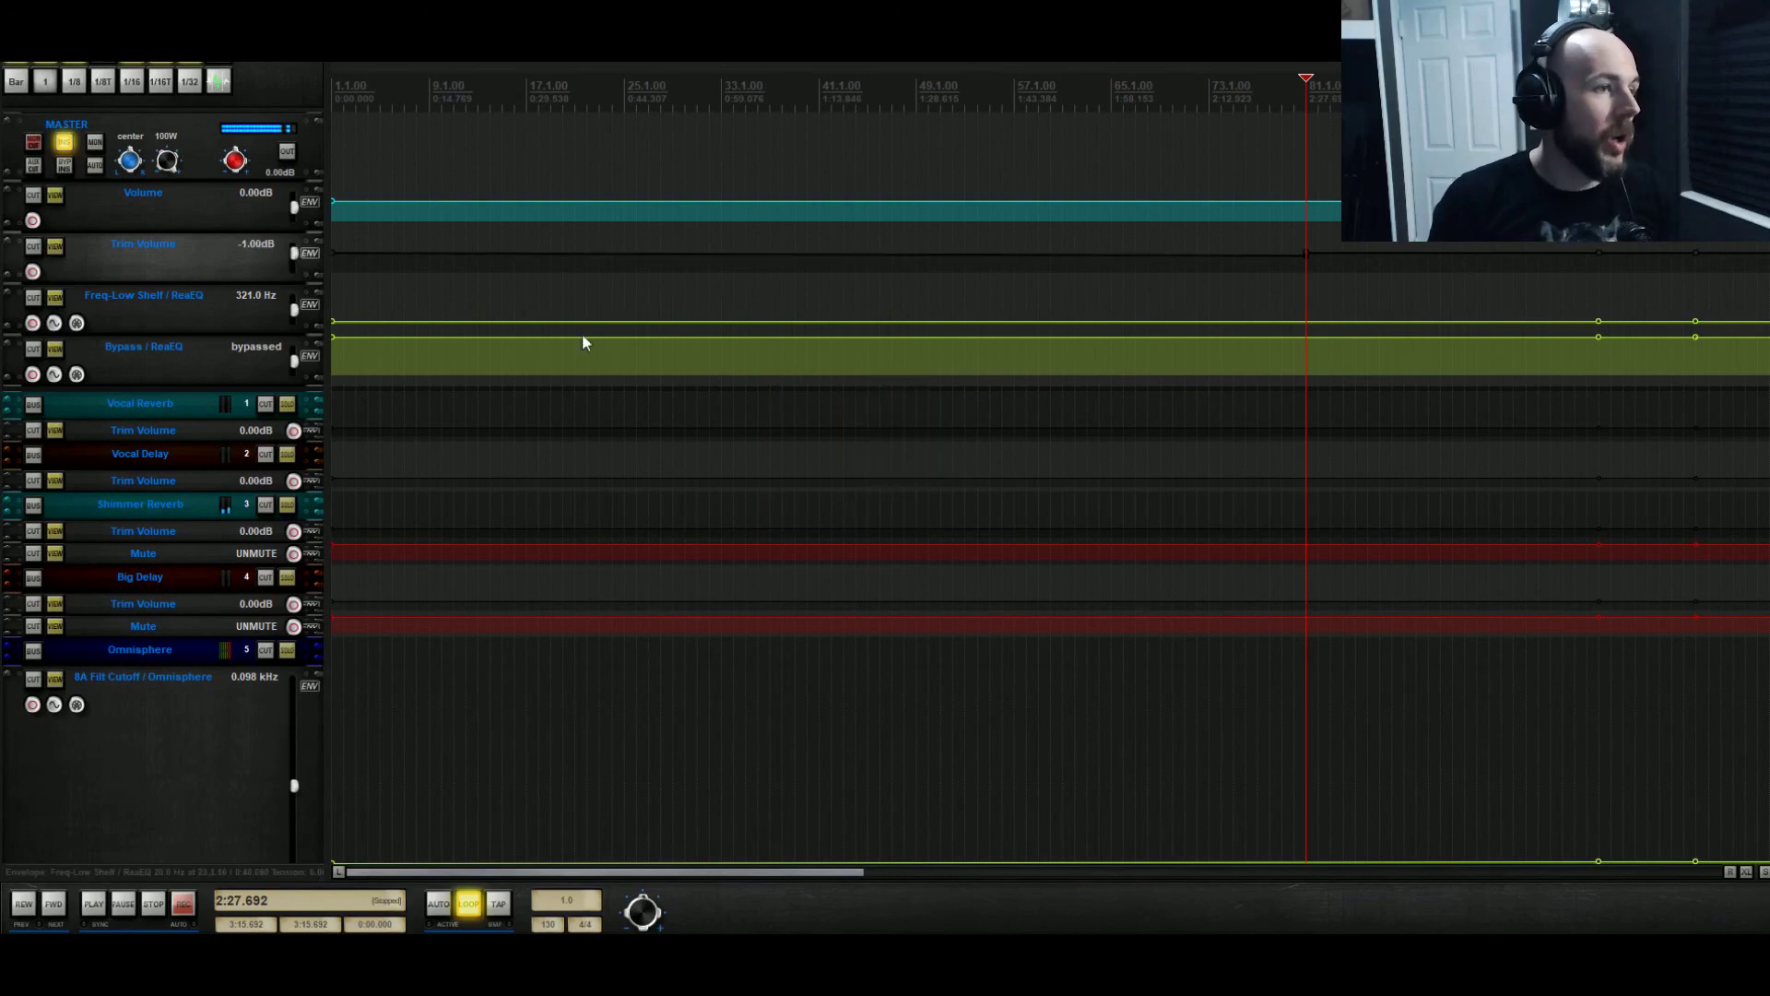
# Remove the selected master Trim Volume envelope point and play the arrangement from 73.1.00
pyautogui.moveTo(307, 286); pyautogui.dragTo(307, 285)
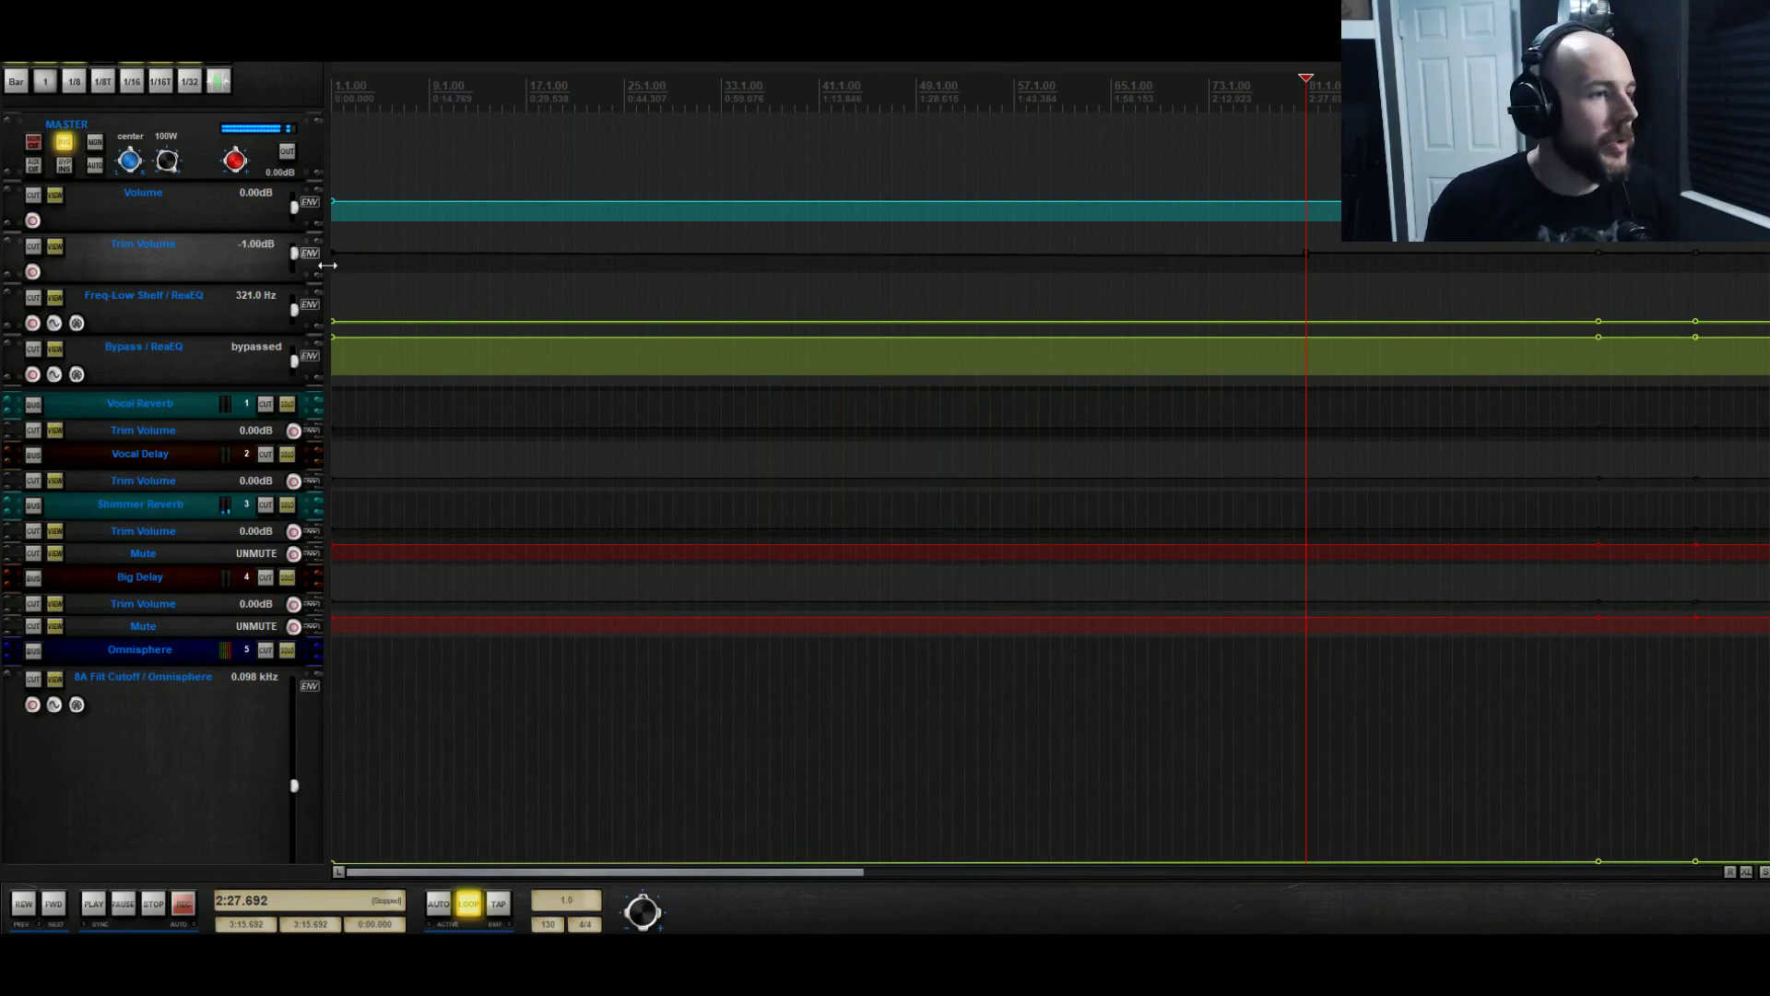
pyautogui.press('Delete')
pyautogui.click(1101, 144)
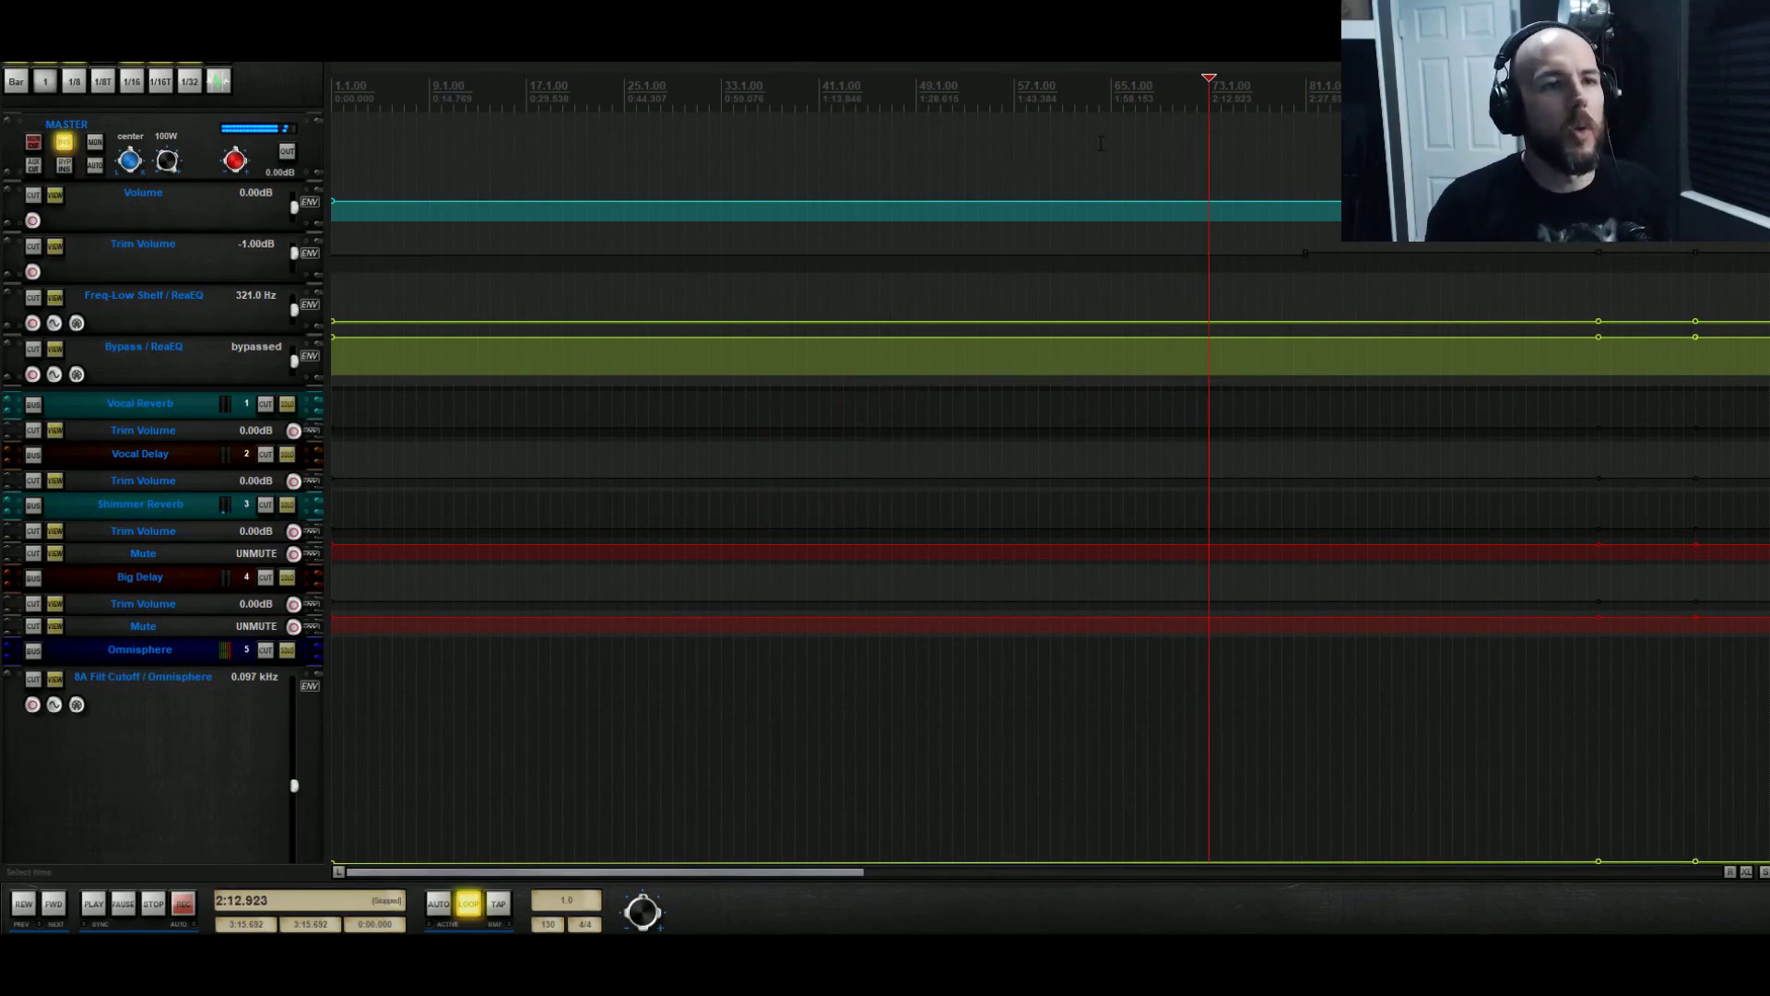
pyautogui.click(1111, 143)
pyautogui.press('space')
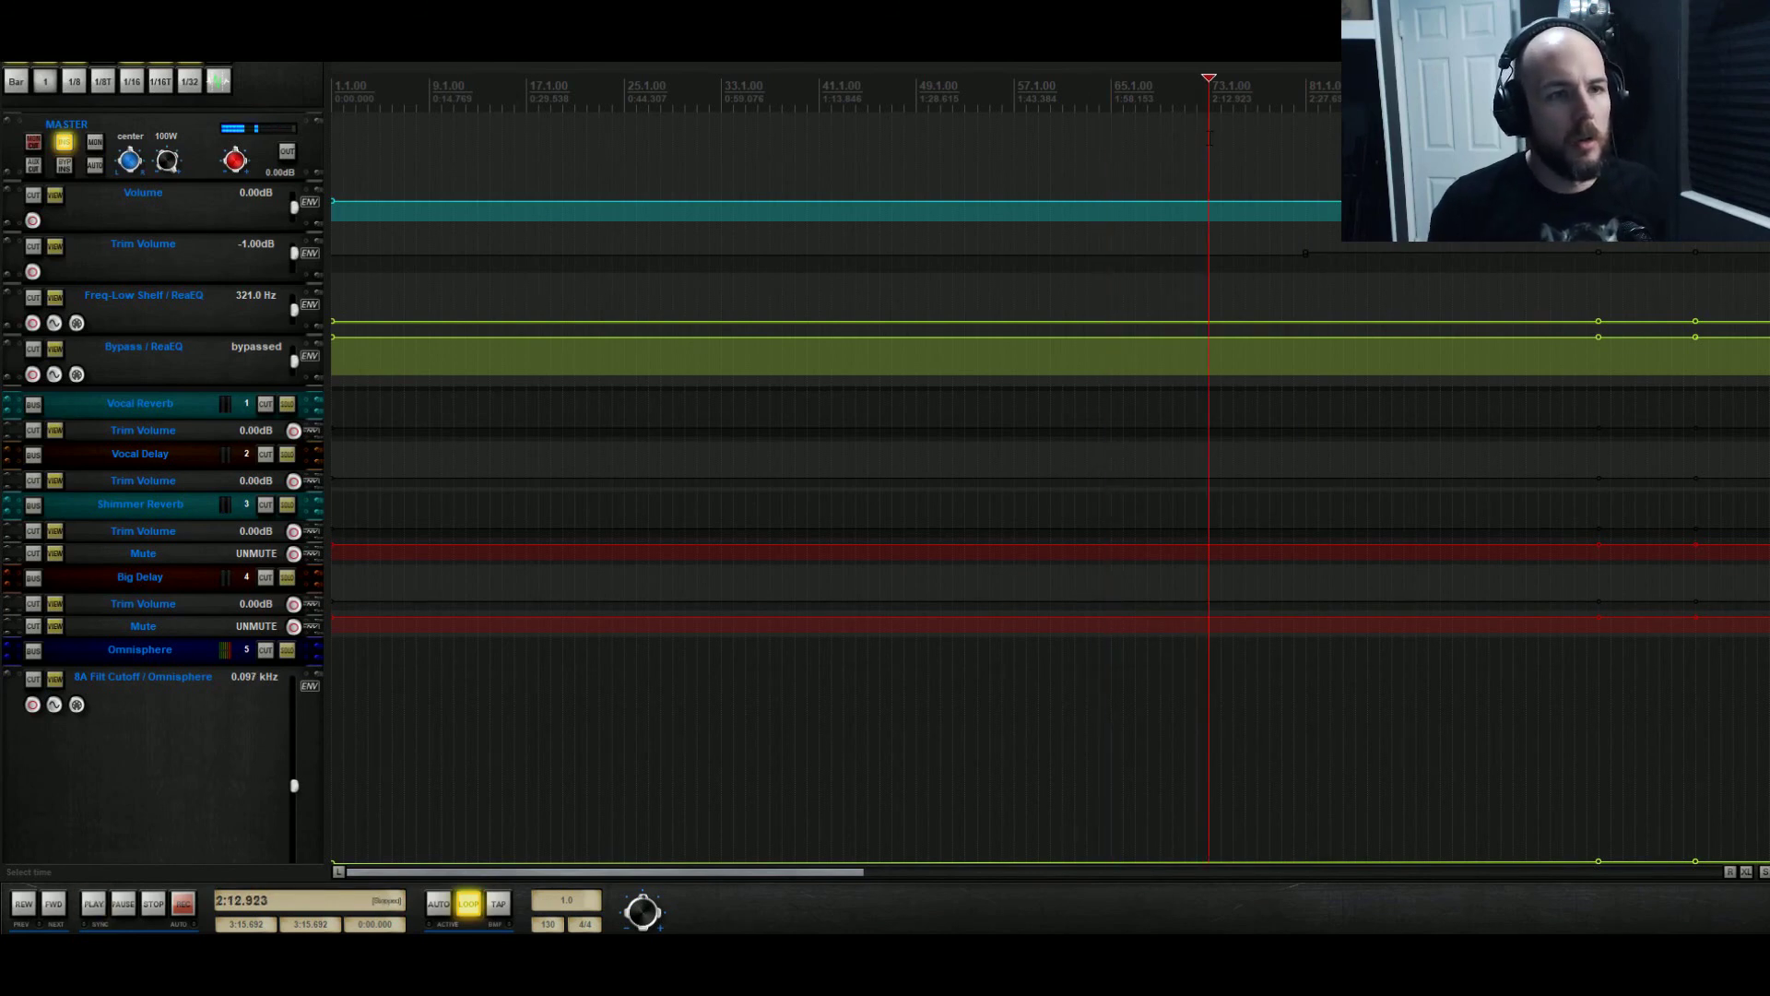
pyautogui.press('space')
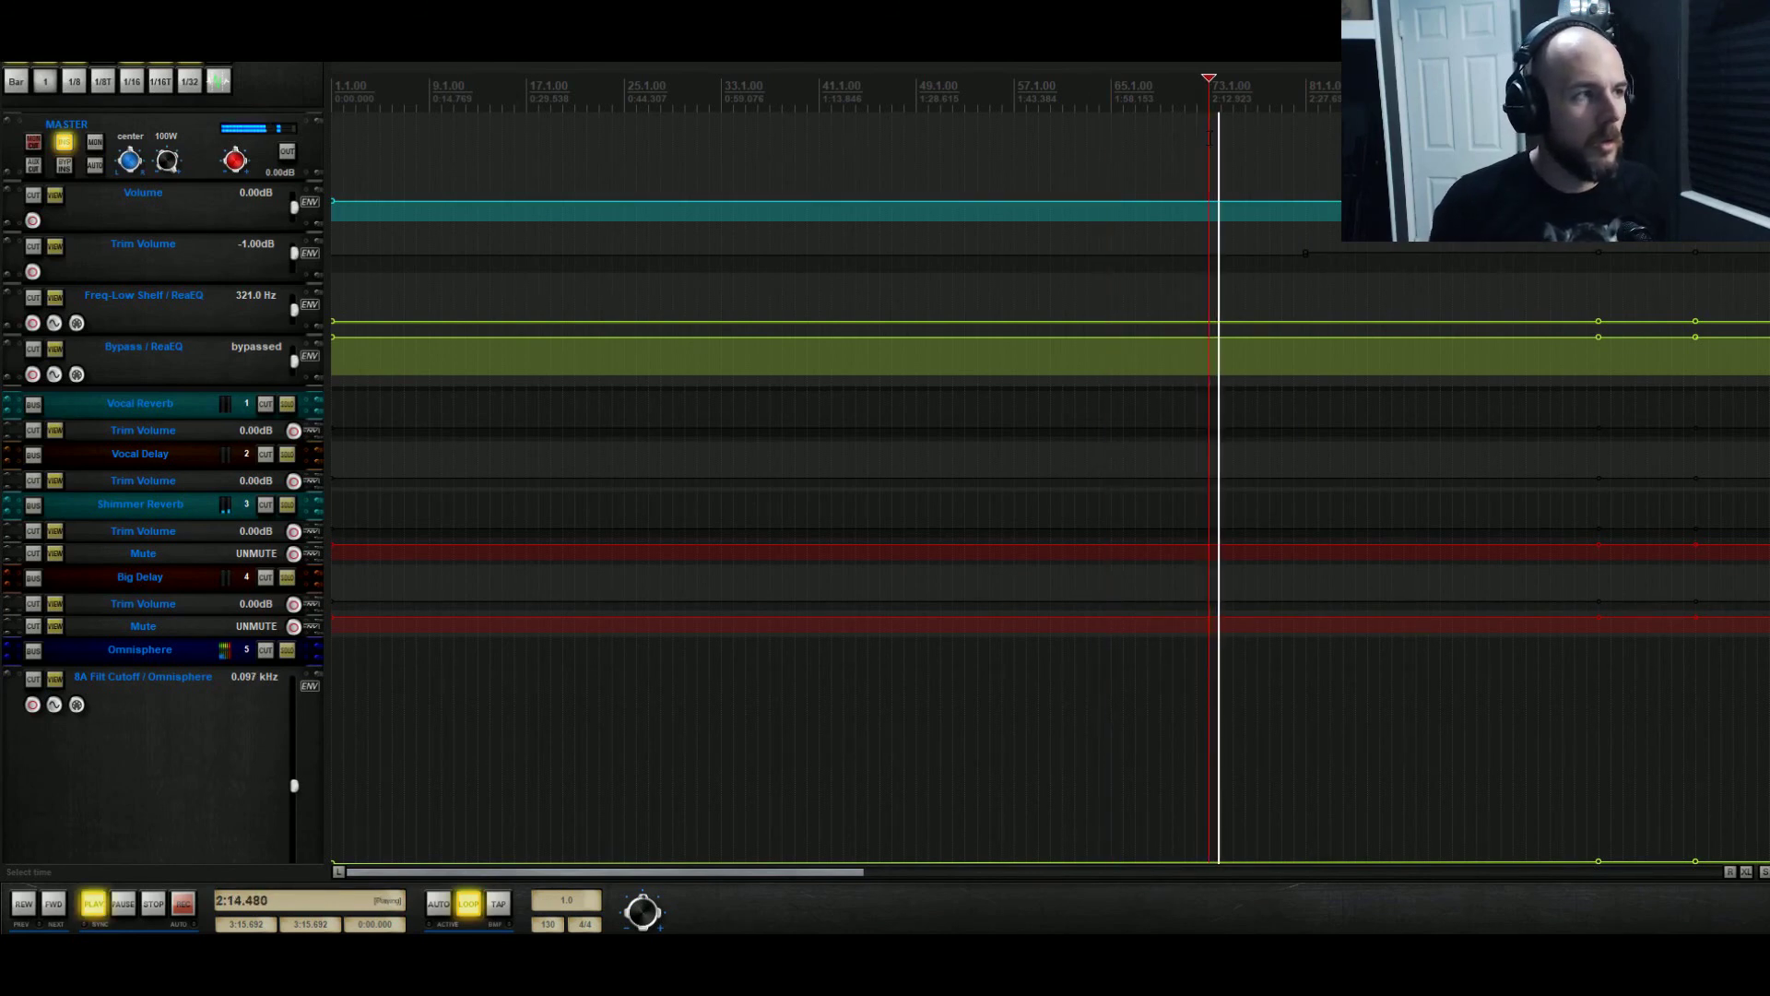